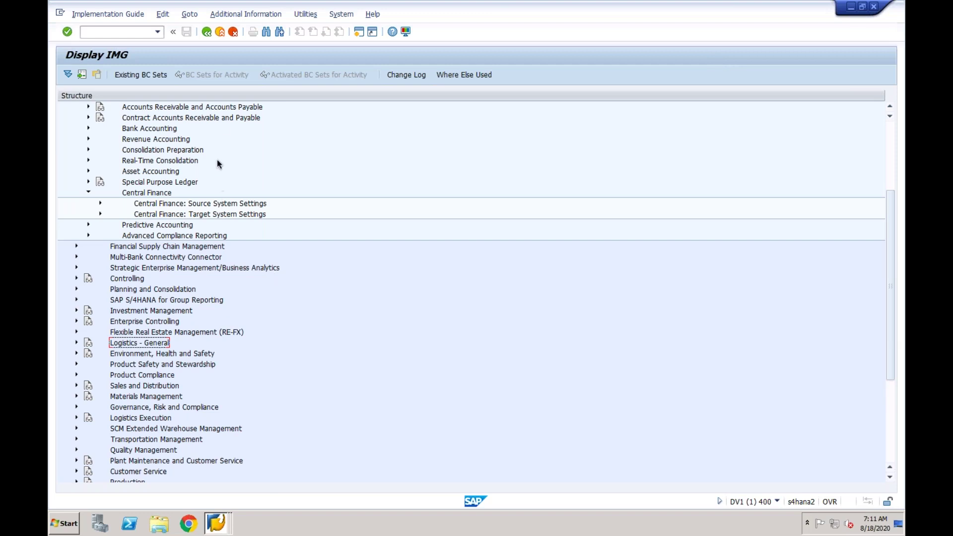
Exit the implementation guide and customizing project, then log off the DV1 session.
click(220, 32)
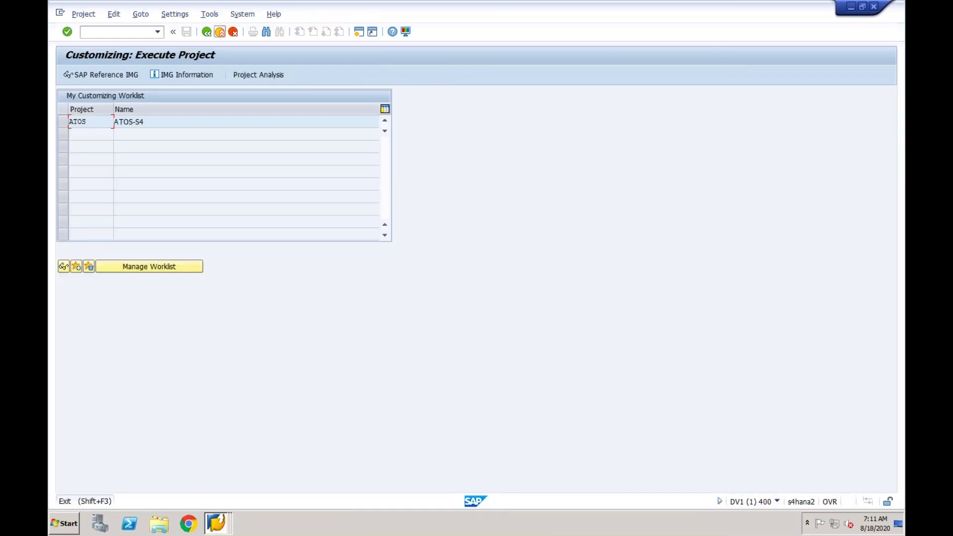
click(220, 32)
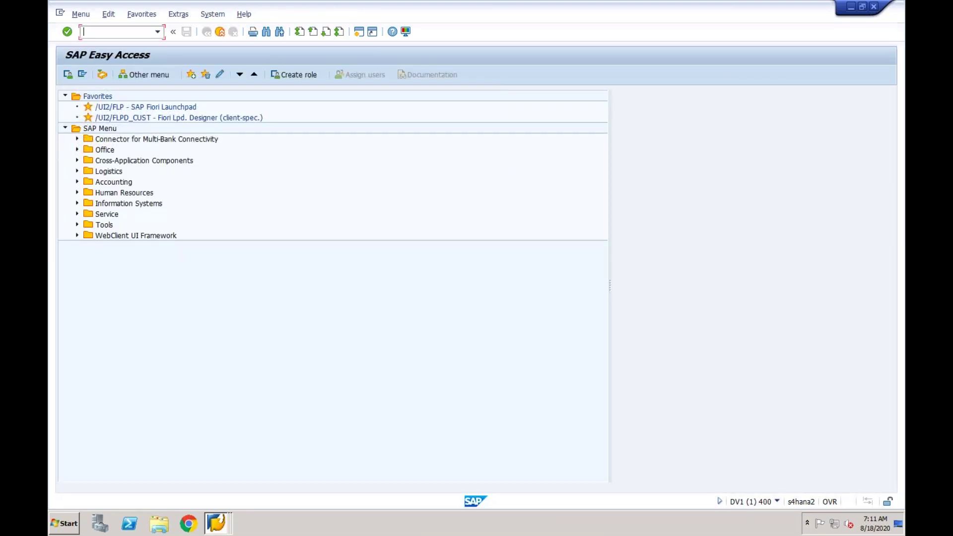
key(alt+Tab)
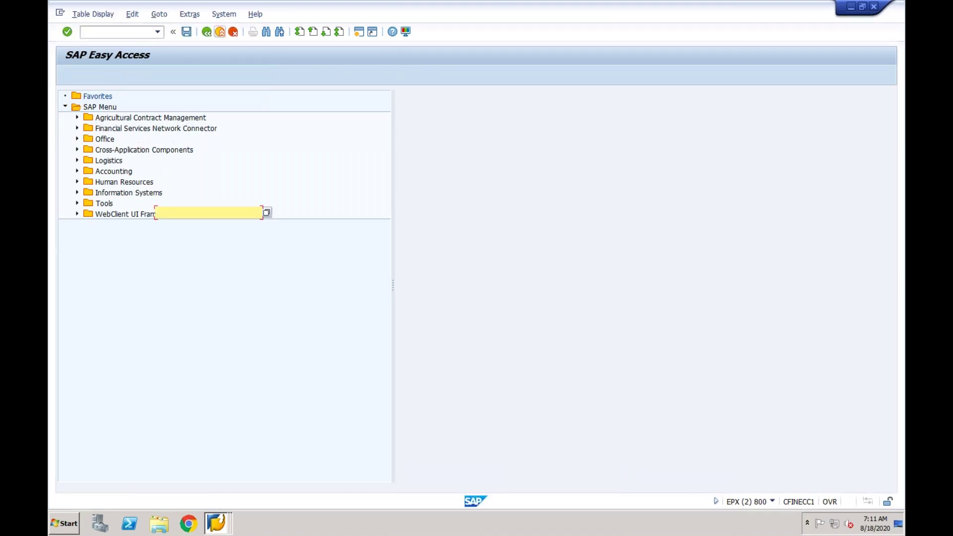
key(alt+Tab)
click(220, 32)
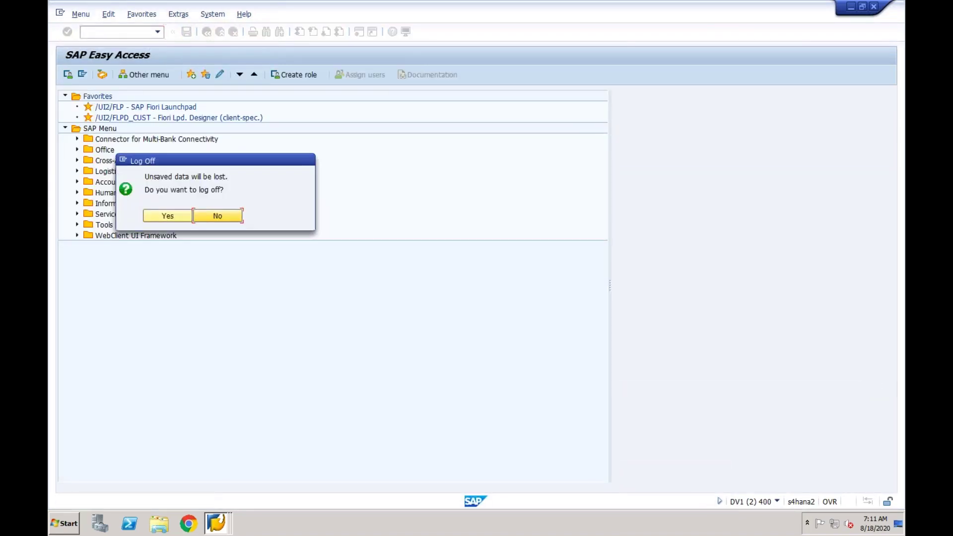
click(172, 216)
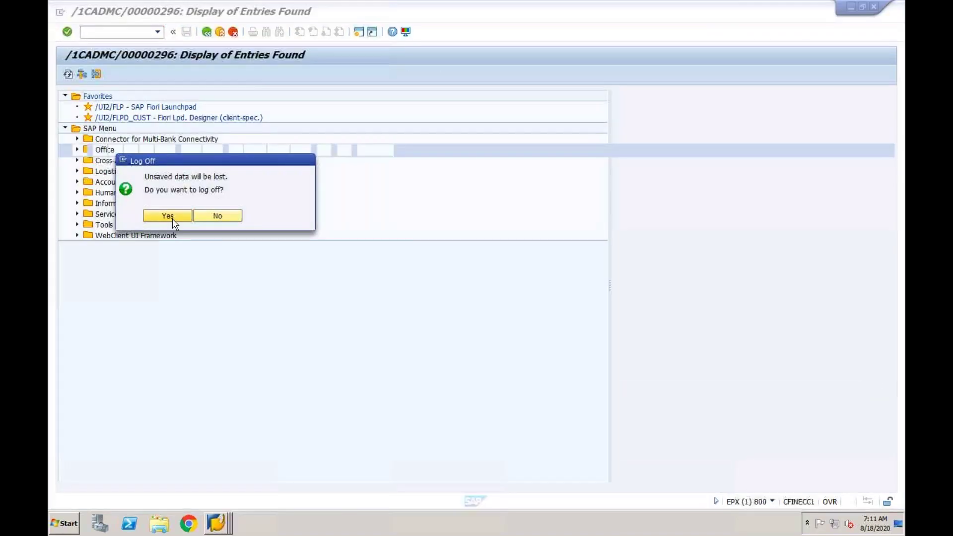
Leave the table entries display and log off the EPX session.
click(221, 36)
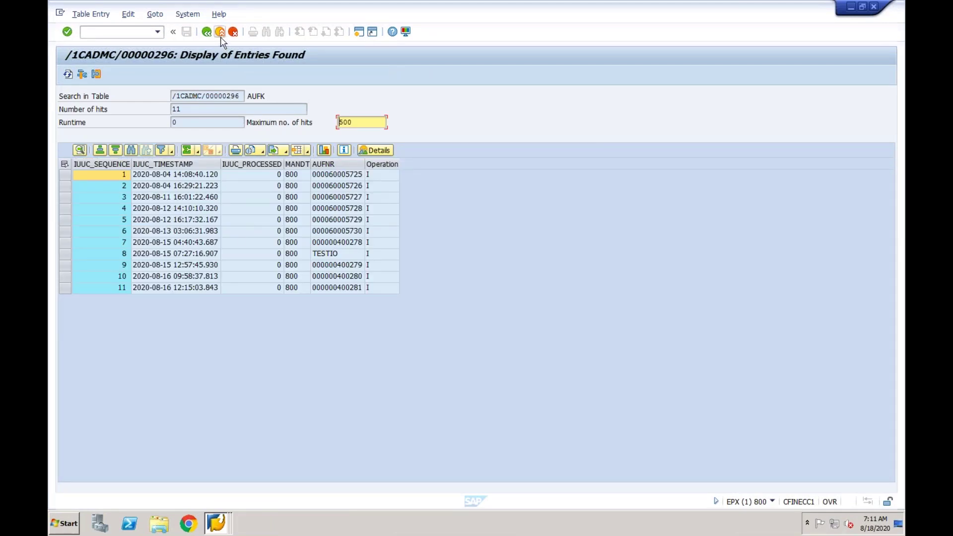
click(221, 36)
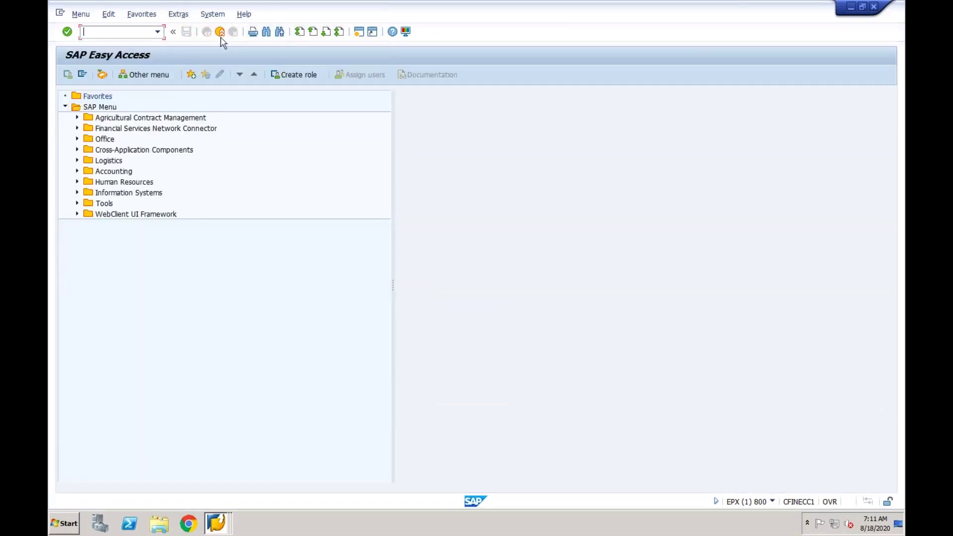
click(220, 32)
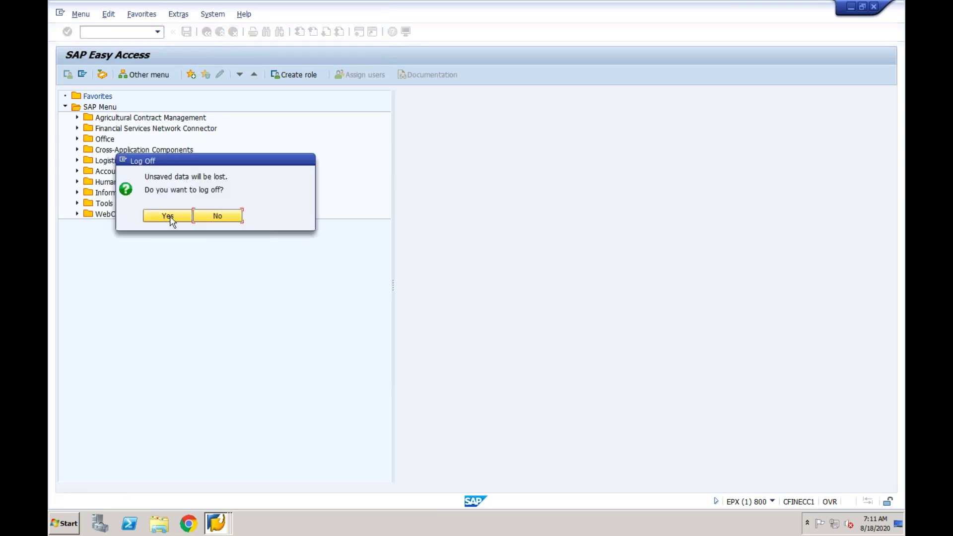
click(170, 216)
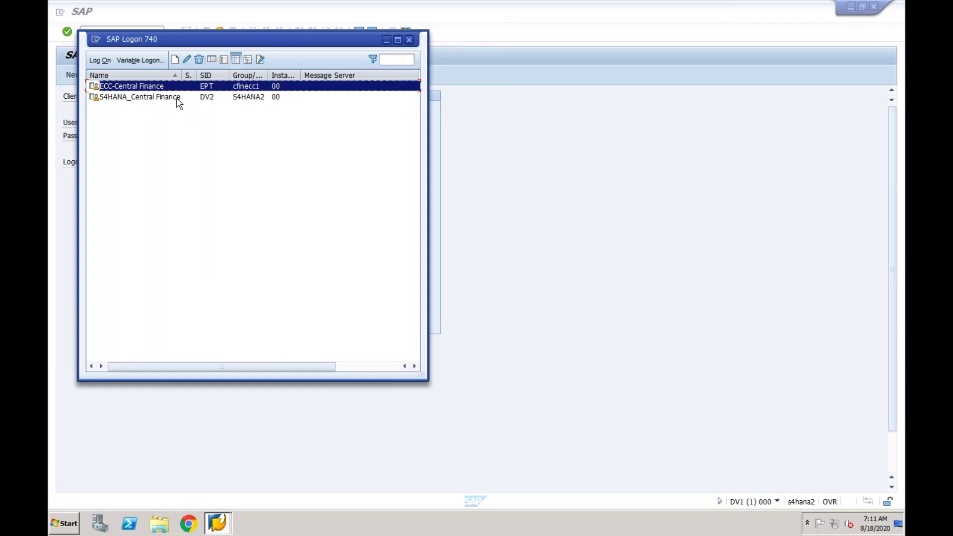
Choose S4HANA_Central Finance and fill in the remembered user name for client 400.
click(177, 99)
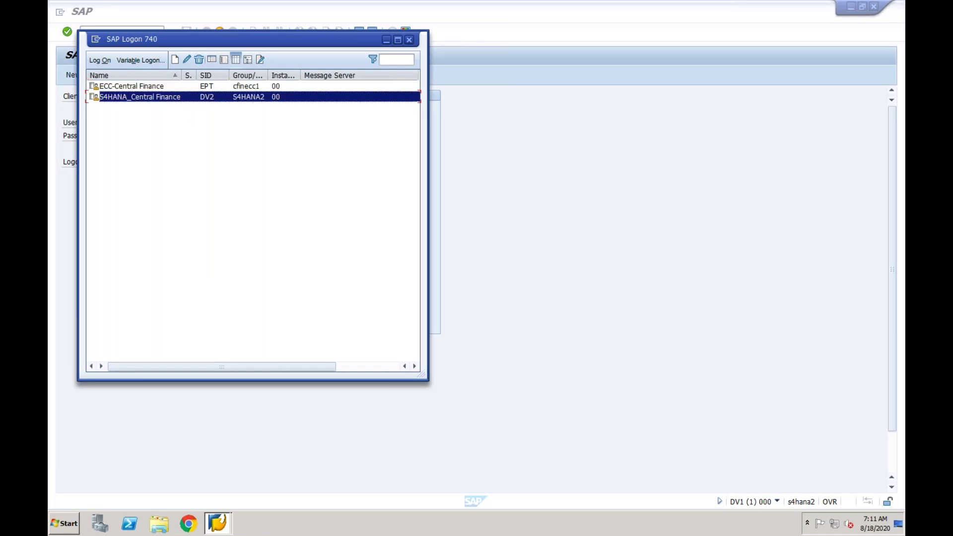
key(Down)
key(Tab)
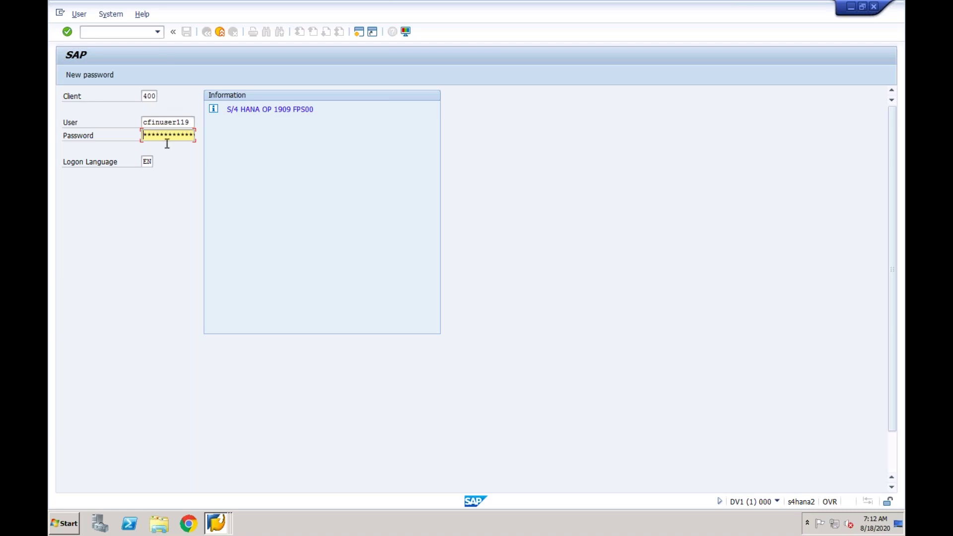
Cycle through the open SAP windows and start another logon to the S4HANA system.
click(217, 524)
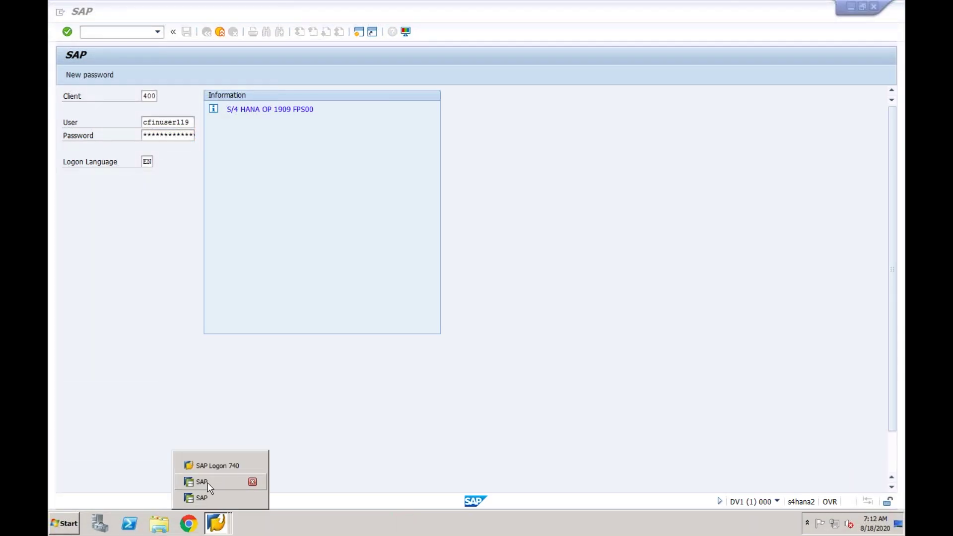
click(207, 482)
click(217, 522)
click(216, 501)
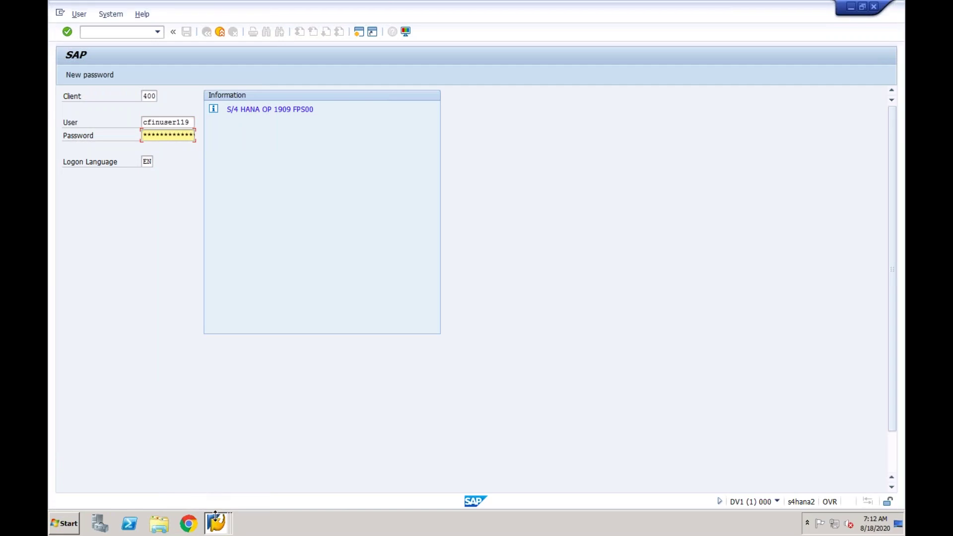
click(217, 521)
click(213, 462)
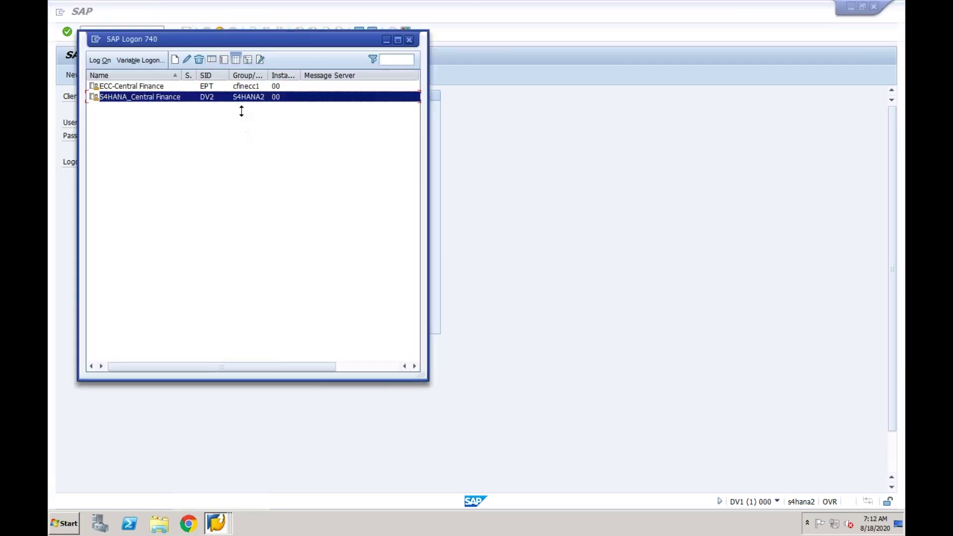
double_click(232, 100)
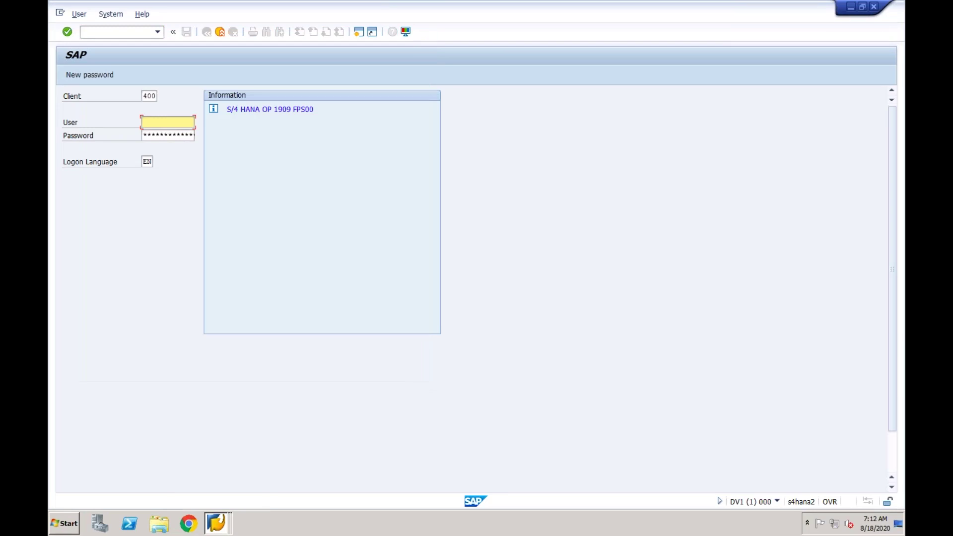
Open the ECC-Central Finance logon screen from SAP Logon 740.
click(216, 526)
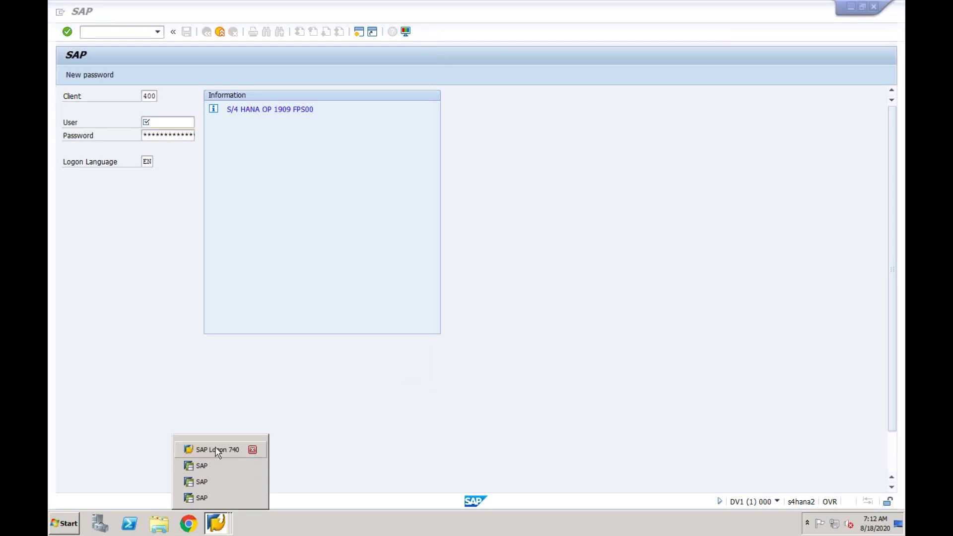
click(217, 450)
click(254, 87)
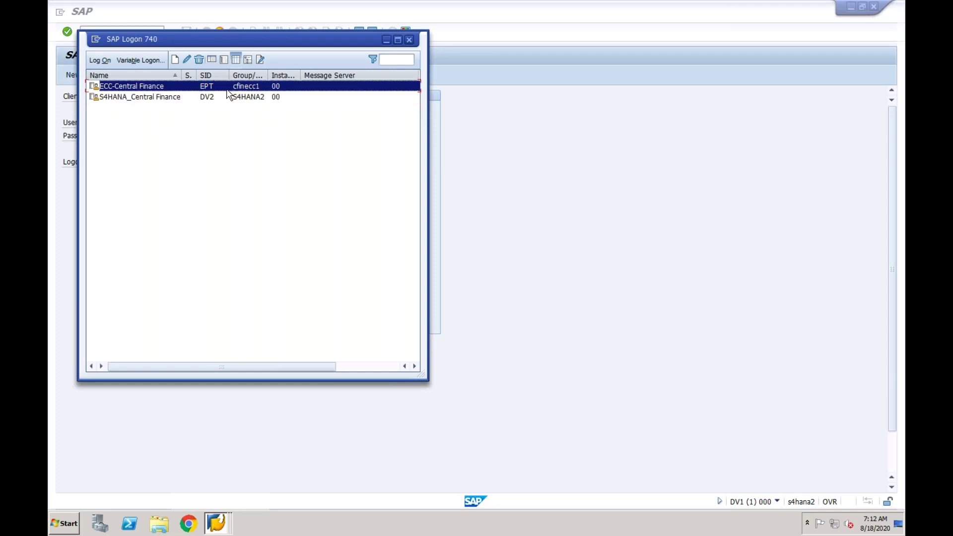
double_click(244, 89)
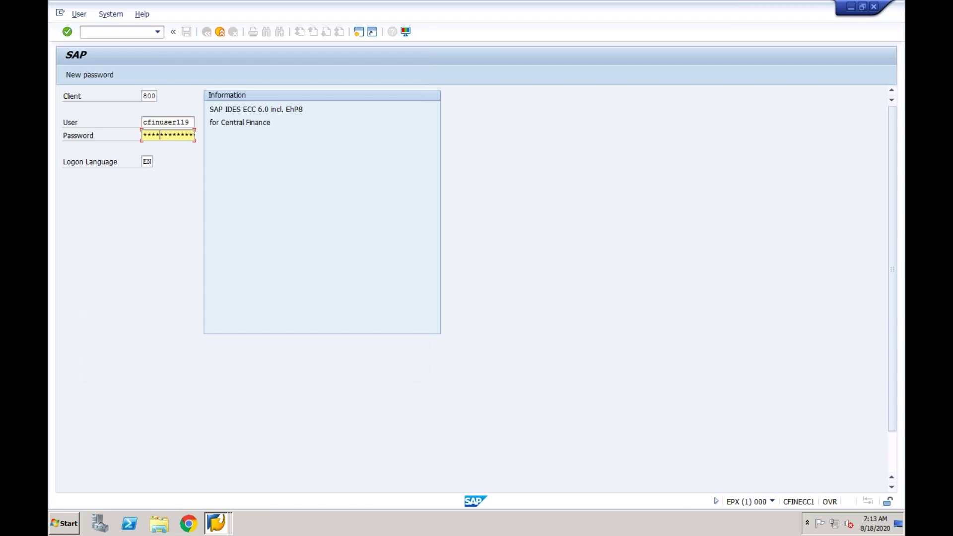
Log on to ECC client 800, run CFINIMG and execute the source system General Settings.
text(**)
key(Return)
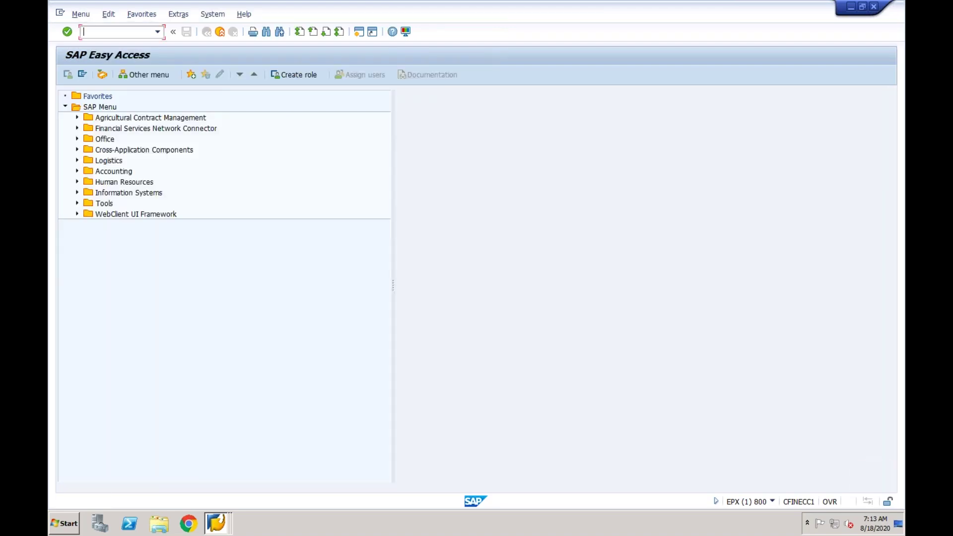
text(cfinimg)
key(Return)
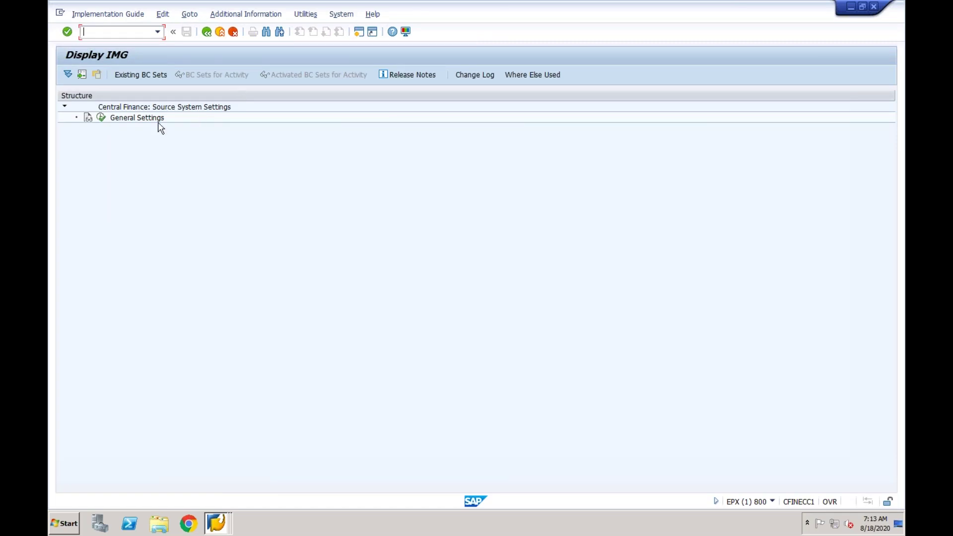
click(101, 120)
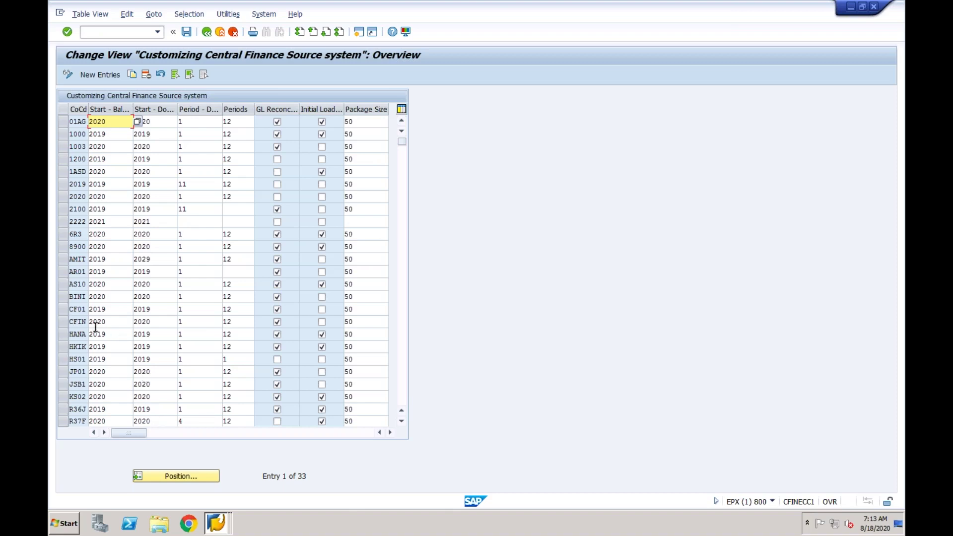
click(63, 311)
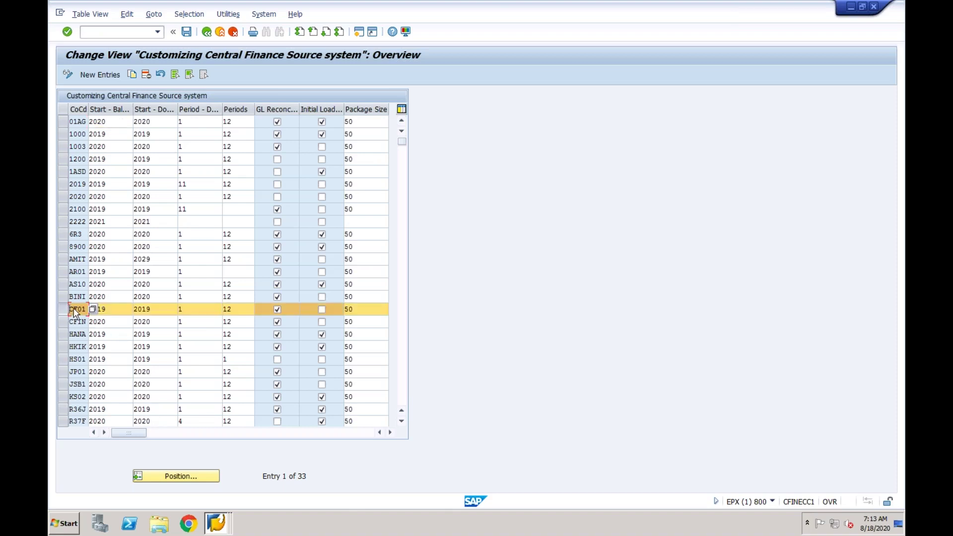
click(113, 311)
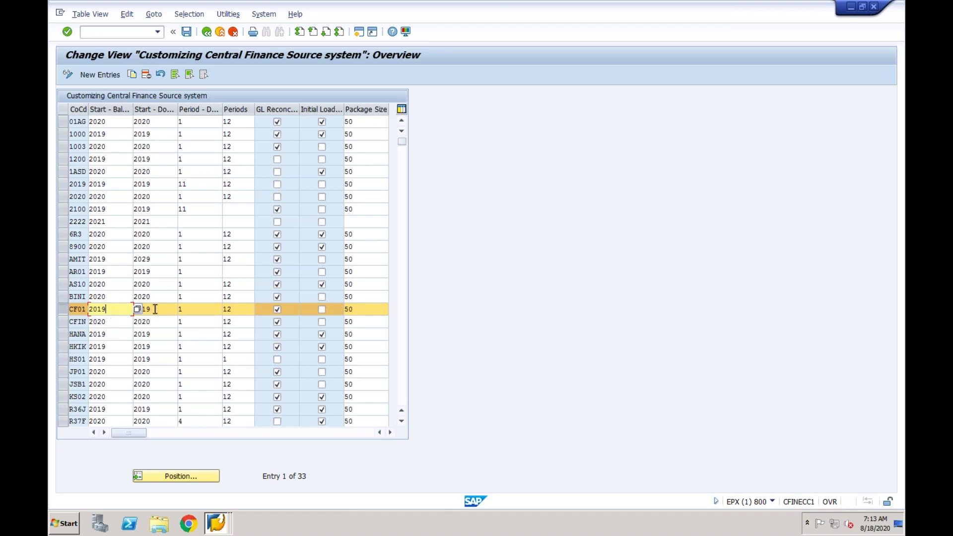
click(154, 310)
click(87, 311)
click(111, 312)
click(156, 310)
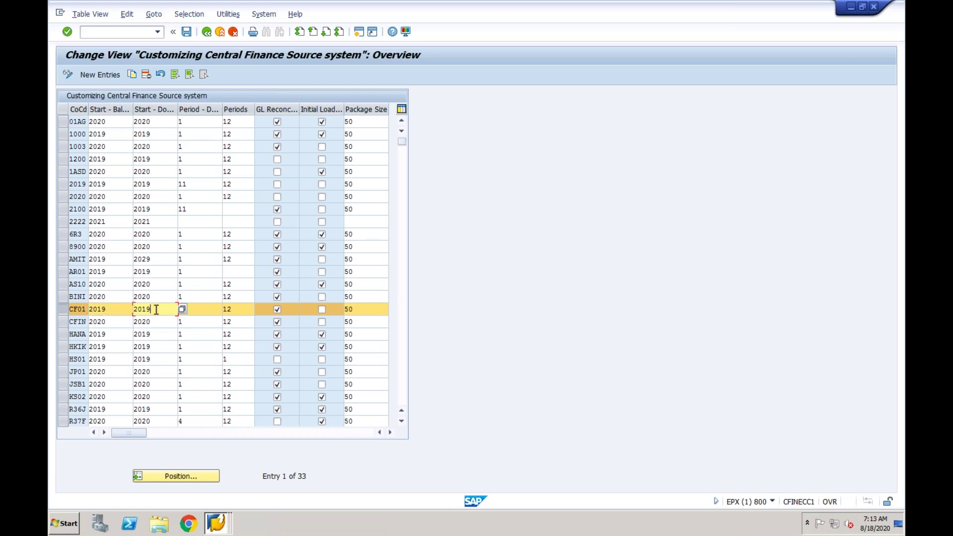
drag(113, 309, 88, 309)
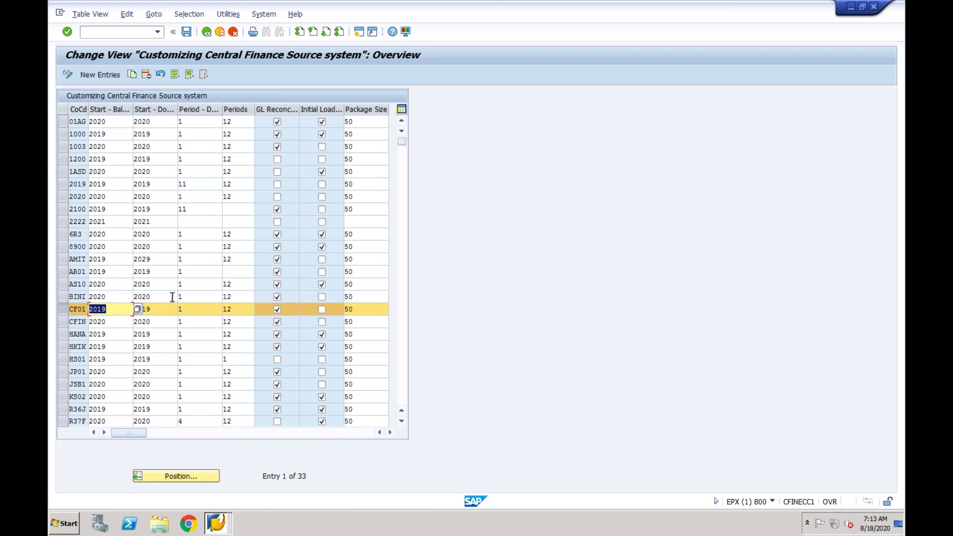
click(158, 309)
double_click(141, 311)
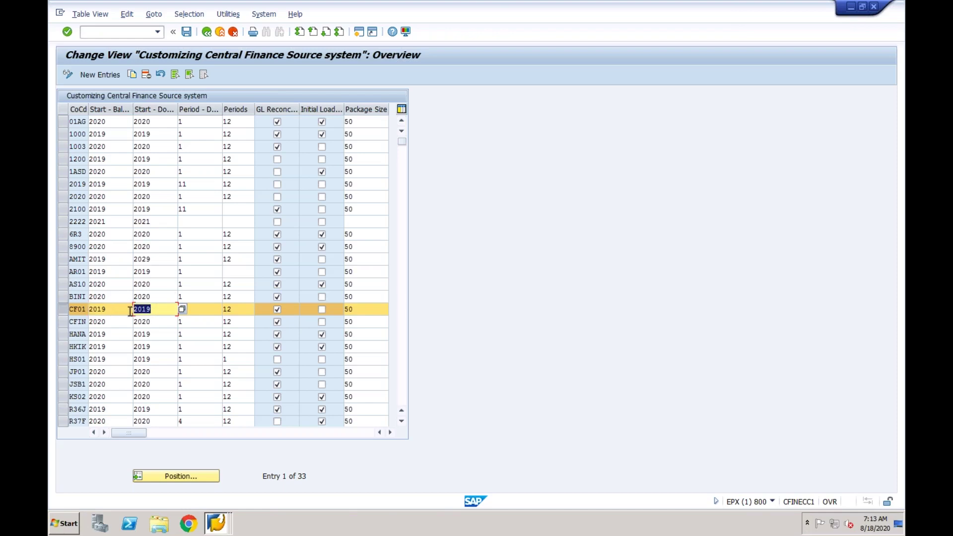
click(203, 310)
text(1)
drag(203, 310, 176, 311)
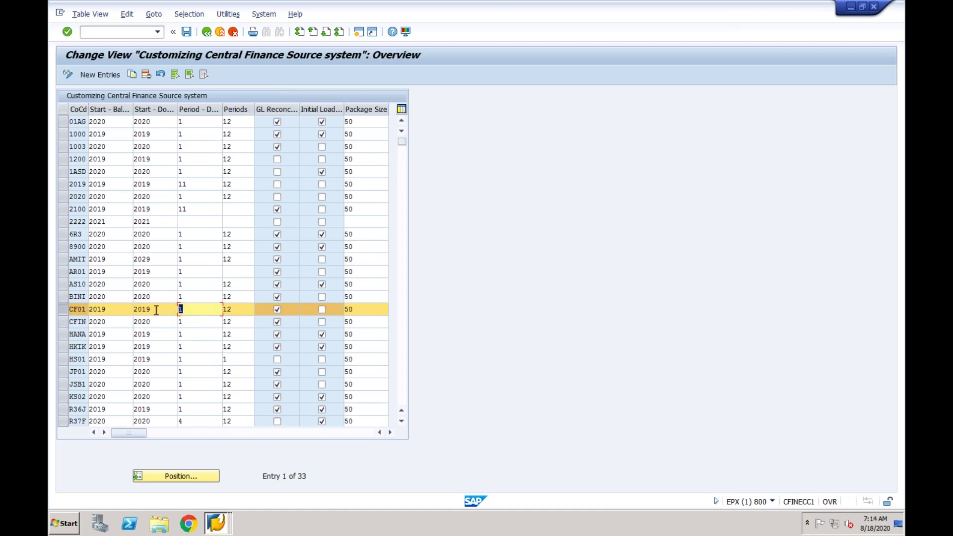
click(109, 312)
drag(109, 311, 103, 309)
text(5)
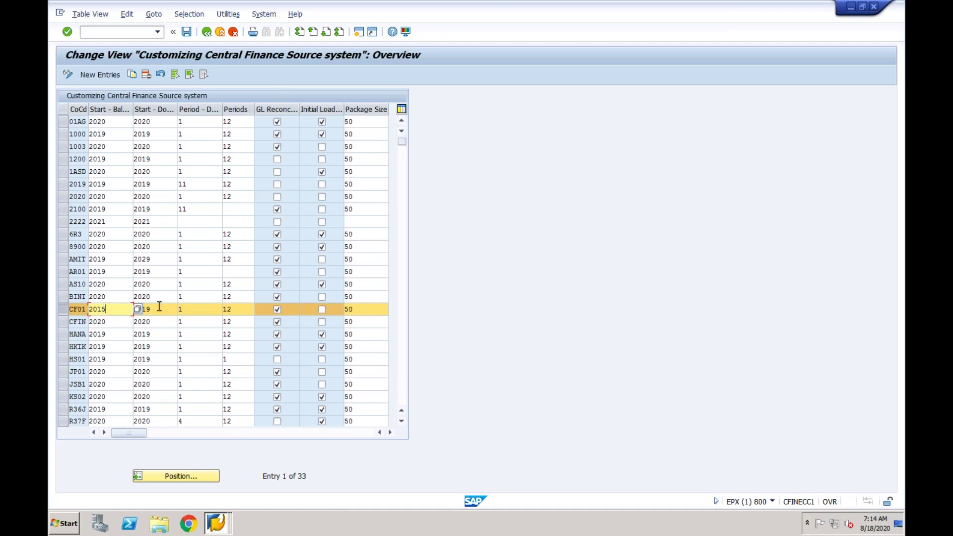
click(162, 311)
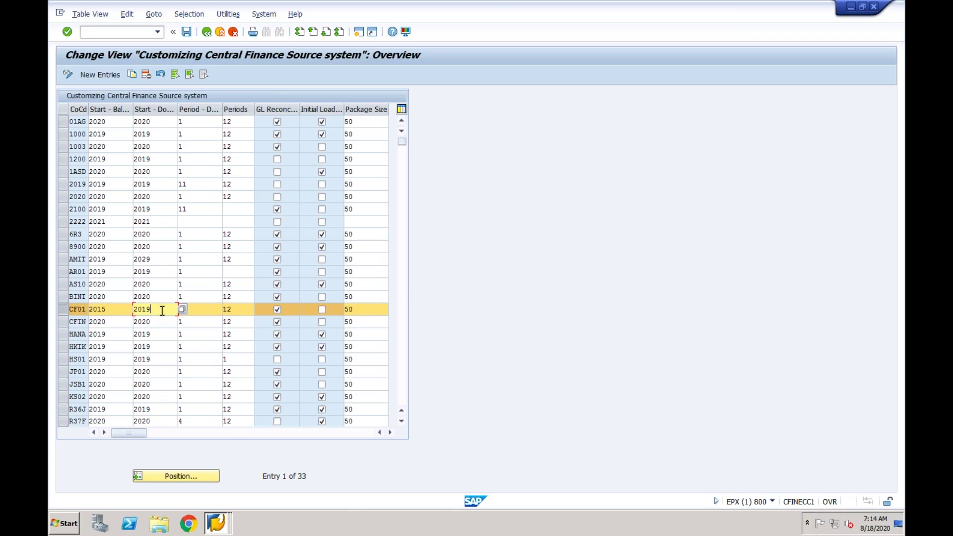
click(112, 308)
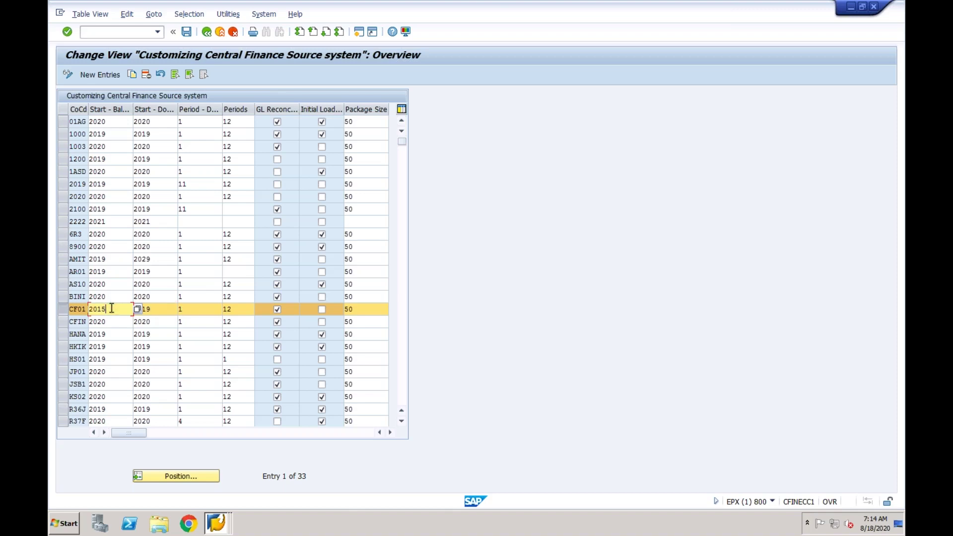
click(169, 308)
click(204, 308)
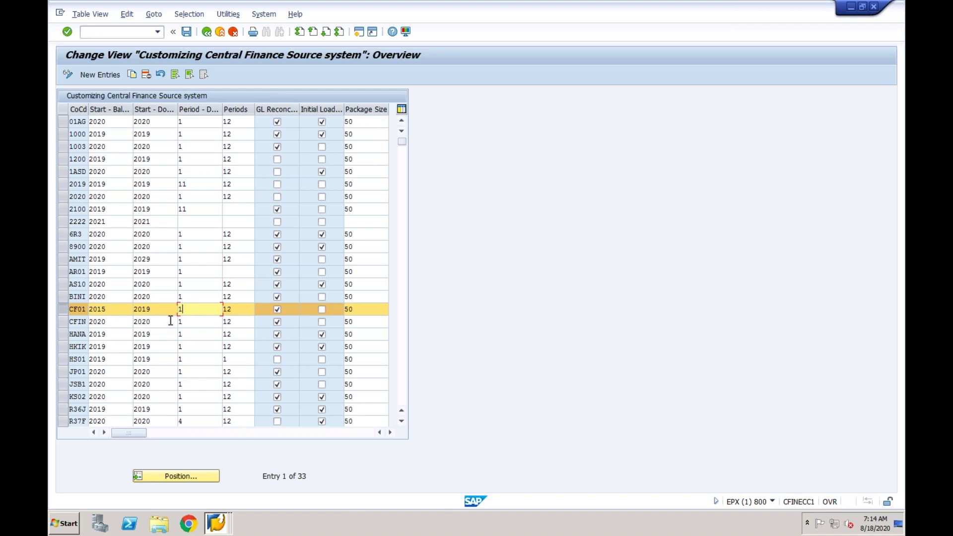
click(243, 312)
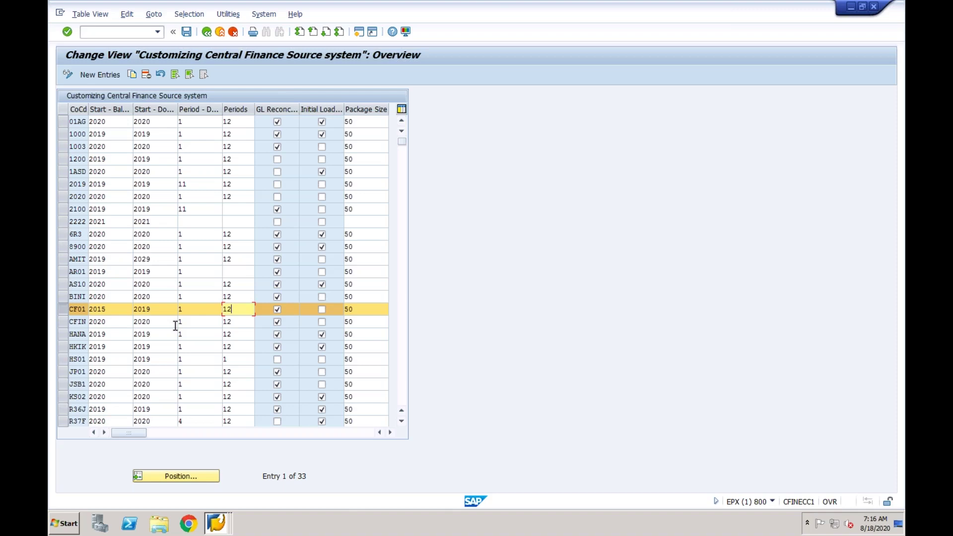
Log on to the DV1 system with the user name and password.
click(215, 525)
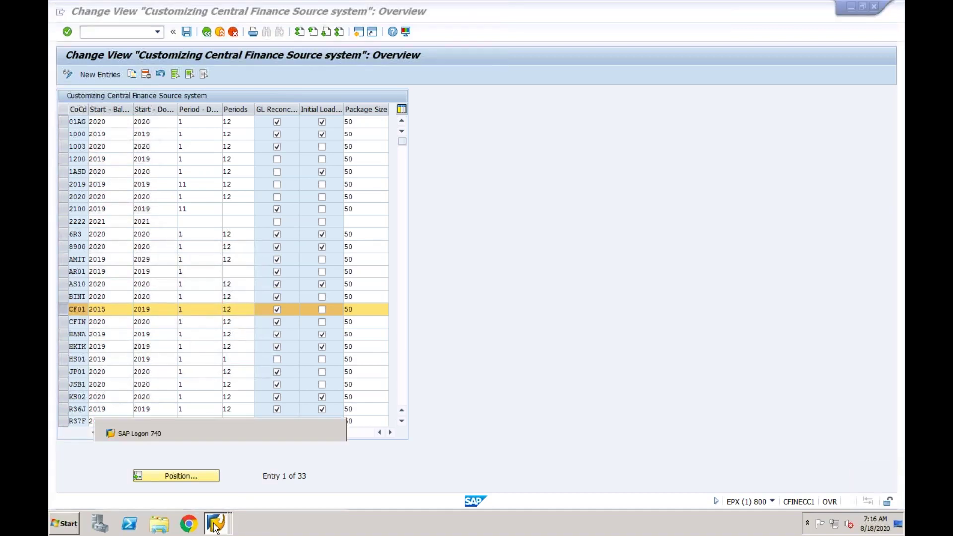
click(187, 482)
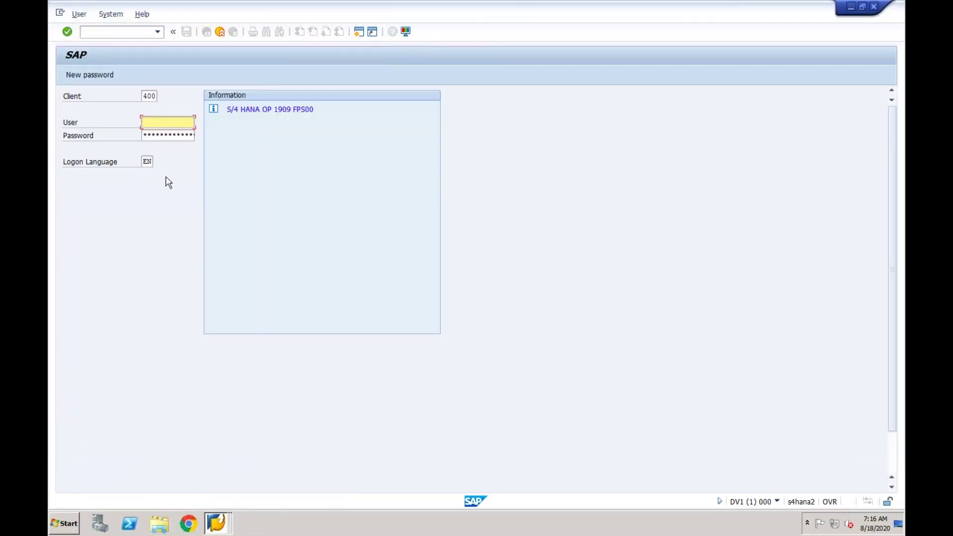
text(cfinuser119)
key(Tab)
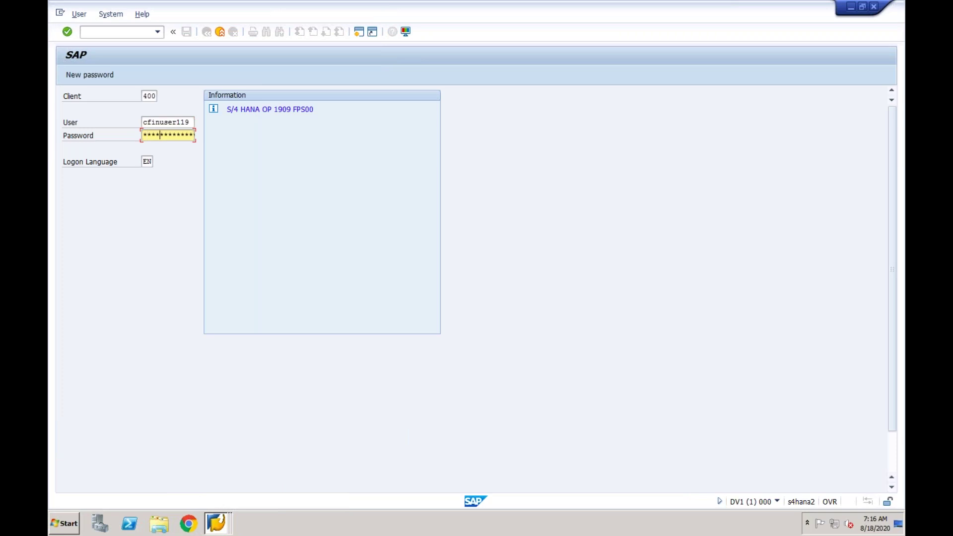
key(Return)
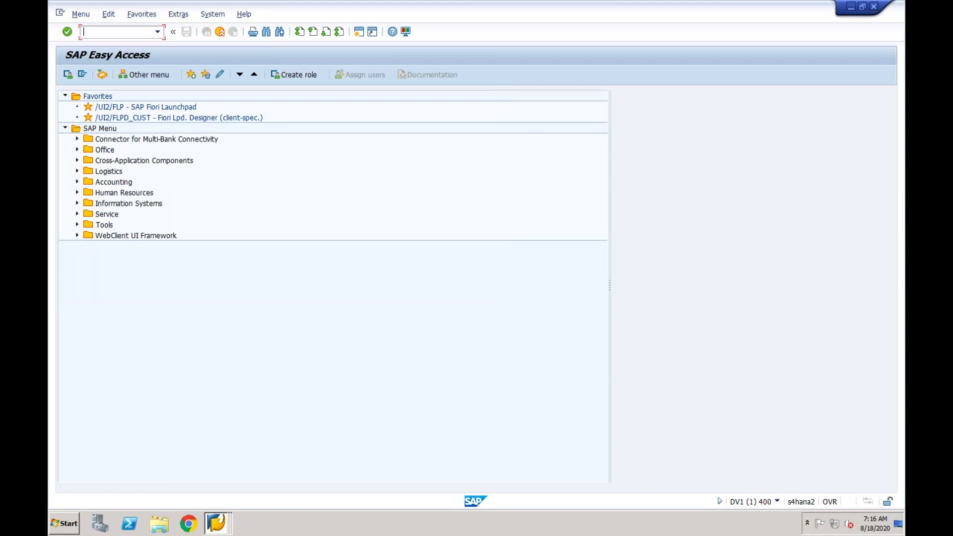
Run transaction CFINIMG to open the Central Finance implementation guide.
text(spro)
key(BackSpace)
key(BackSpace)
key(BackSpace)
key(BackSpace)
text(cfinimg)
key(Return)
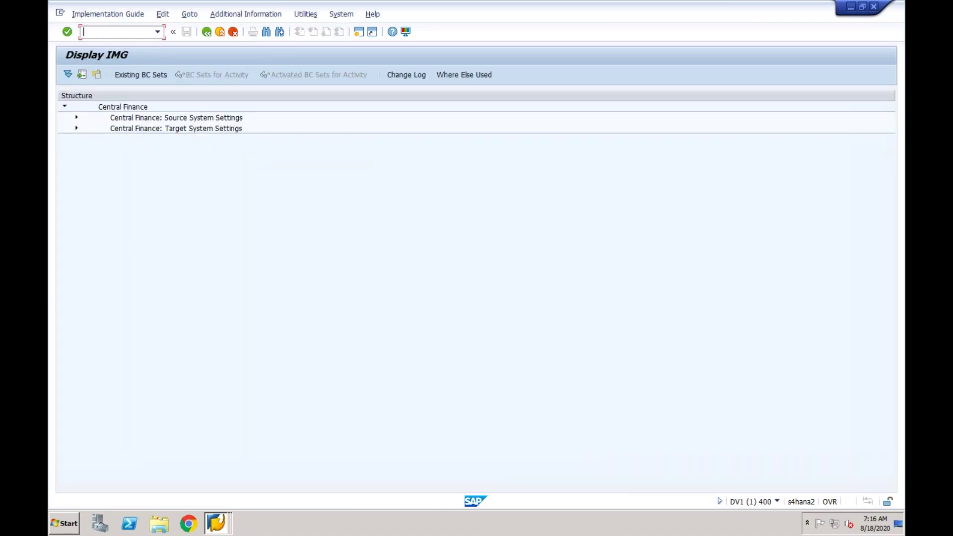
Expand Target System Settings and its Initial Load branch, browsing the entries along the way.
click(127, 117)
click(175, 131)
click(162, 119)
click(150, 130)
click(77, 129)
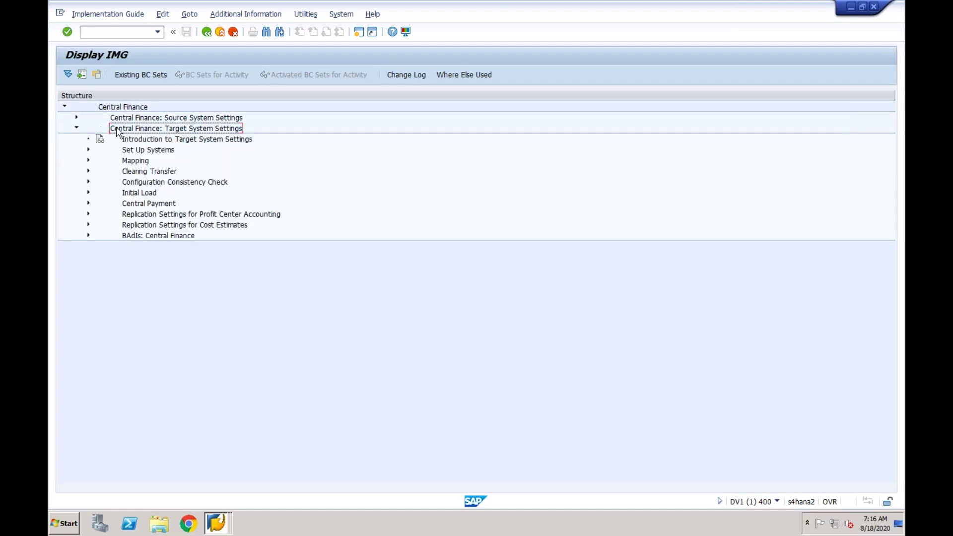
click(150, 142)
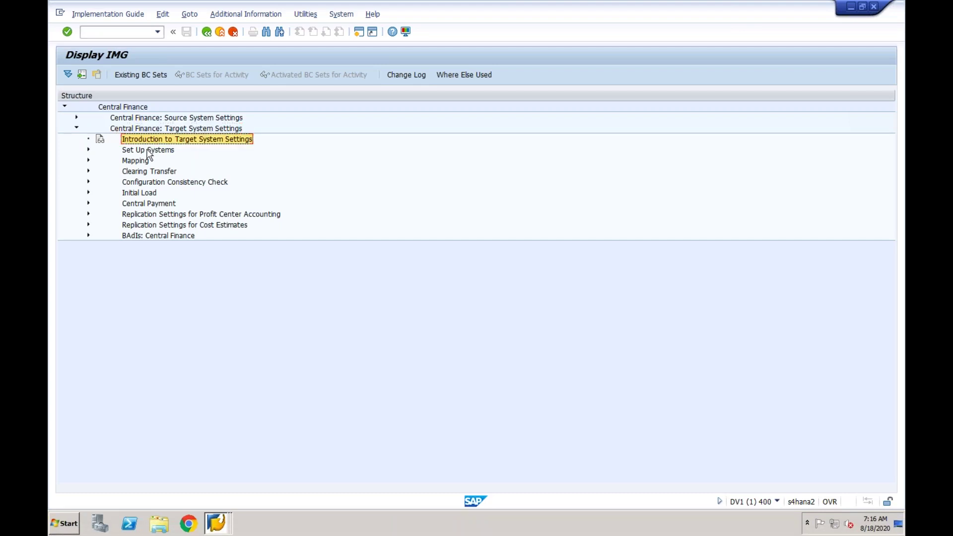
click(147, 153)
click(144, 162)
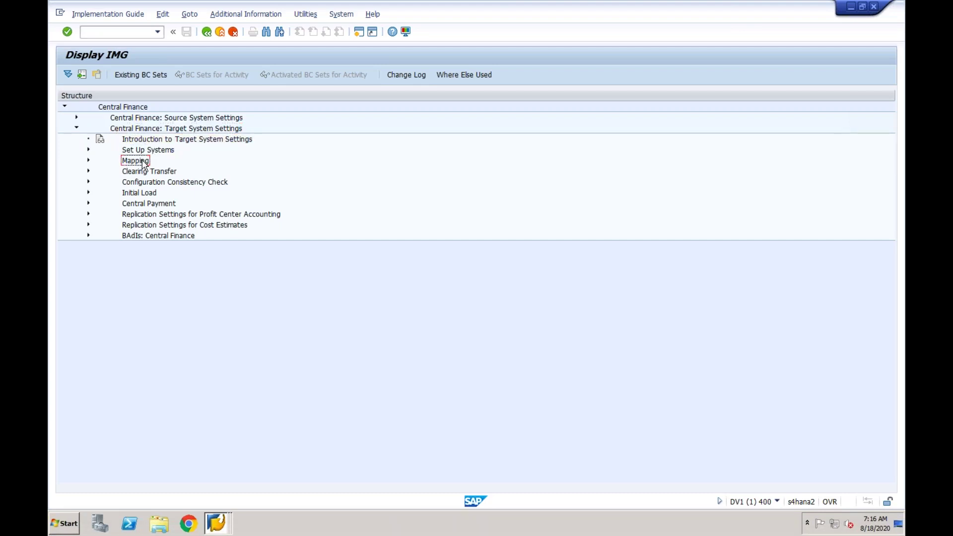
click(143, 171)
click(142, 183)
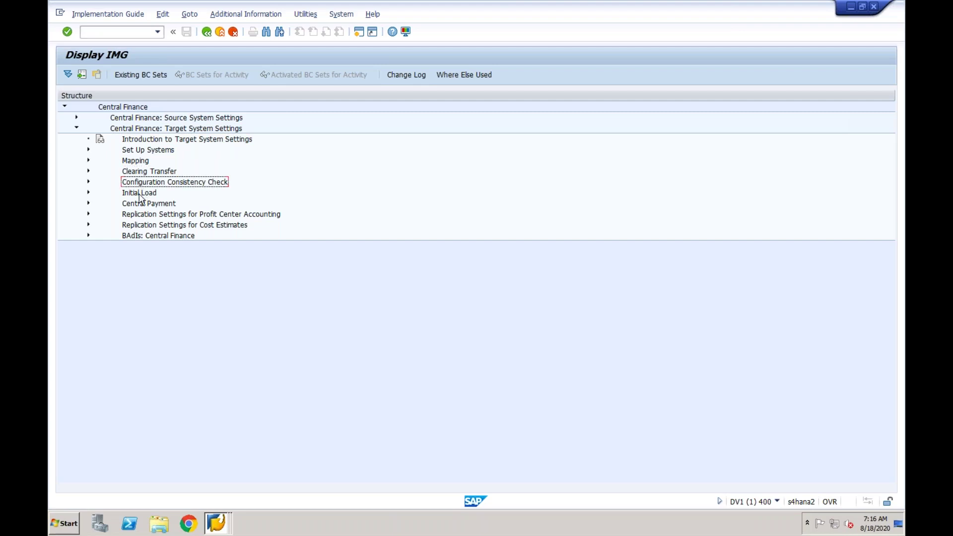
click(141, 198)
click(88, 194)
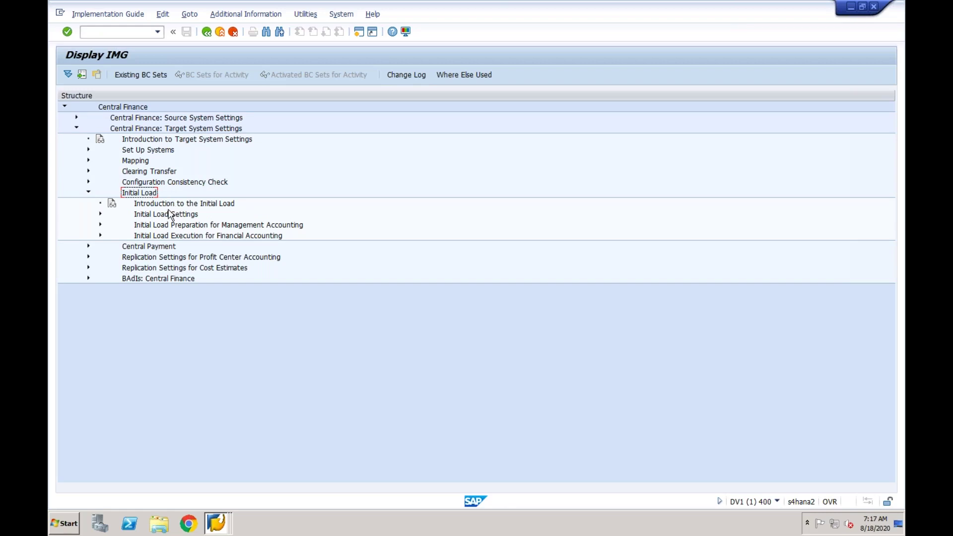
Run Choose Logical System under Initial Load Settings, checking EPXCLNT800 with package size 50.
click(164, 216)
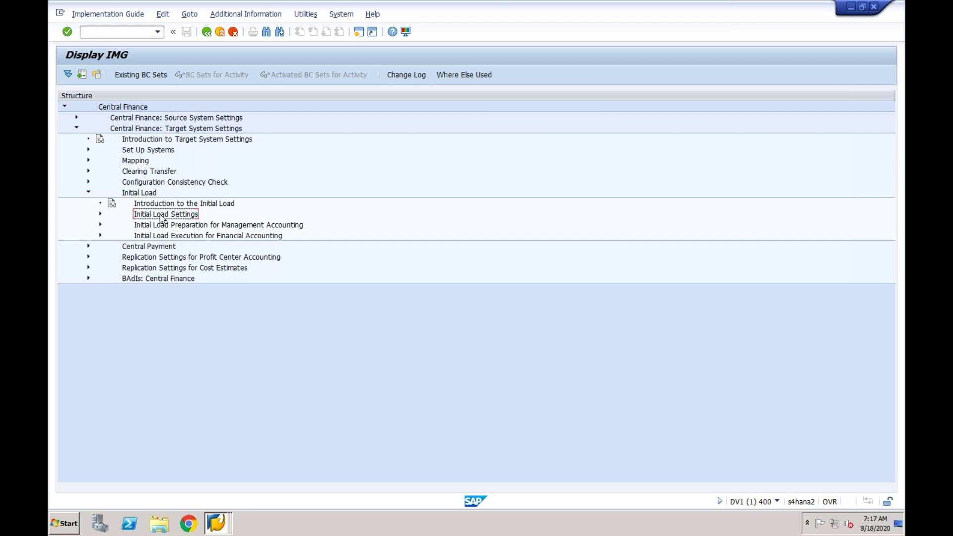
click(100, 214)
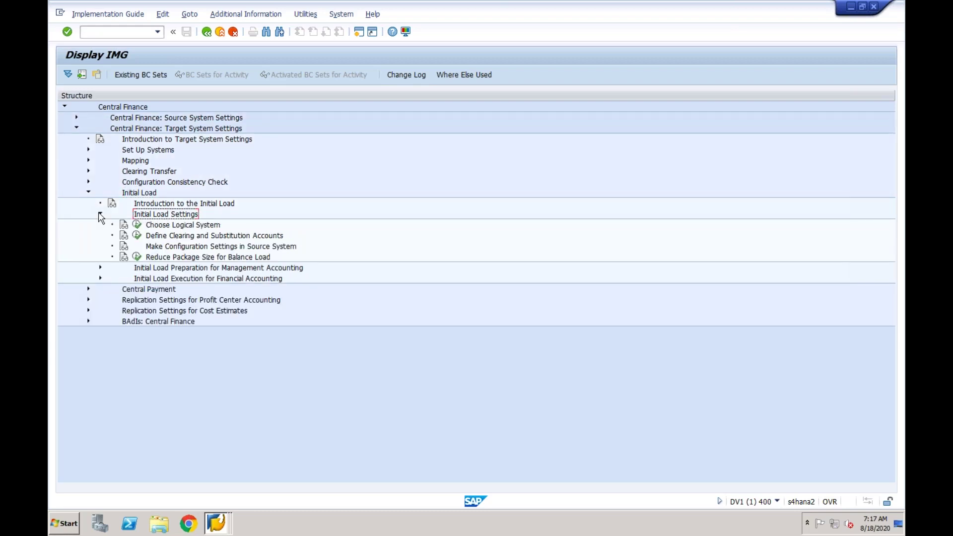
click(160, 229)
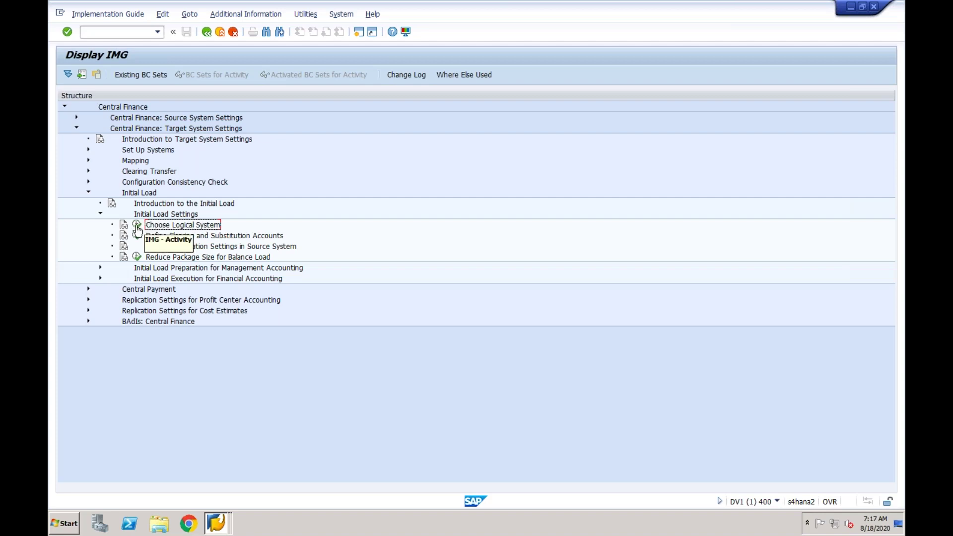
click(137, 227)
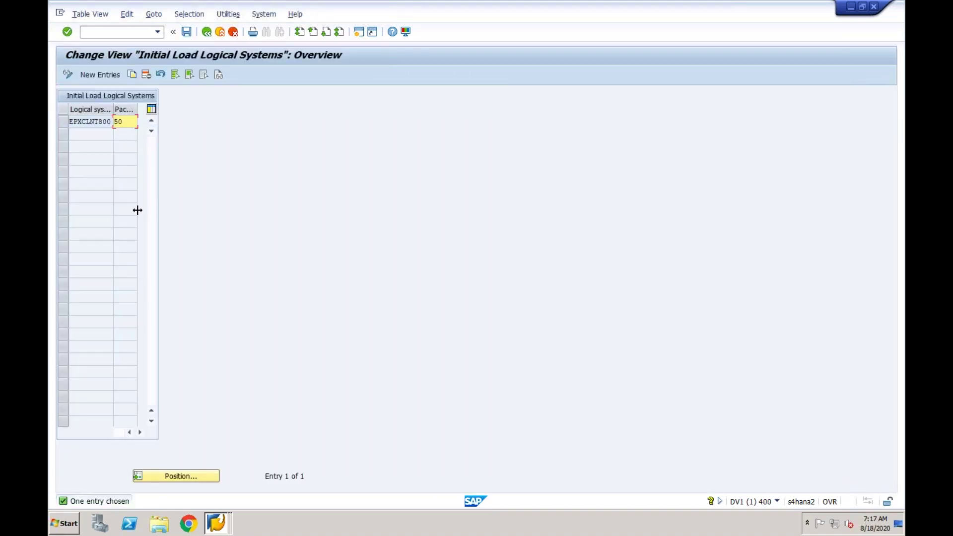
click(90, 123)
click(131, 122)
click(206, 31)
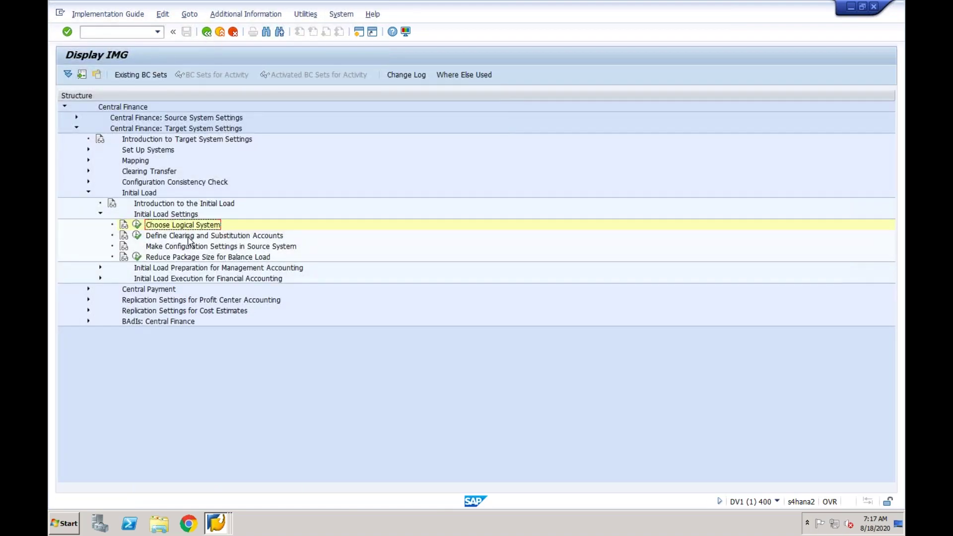
click(189, 238)
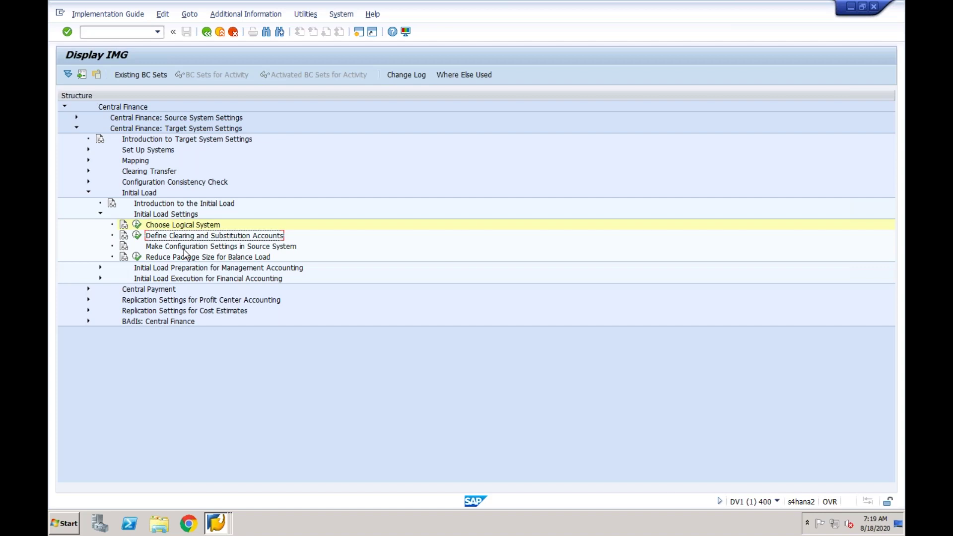
Start Excel 2013 and create a new blank workbook.
click(67, 524)
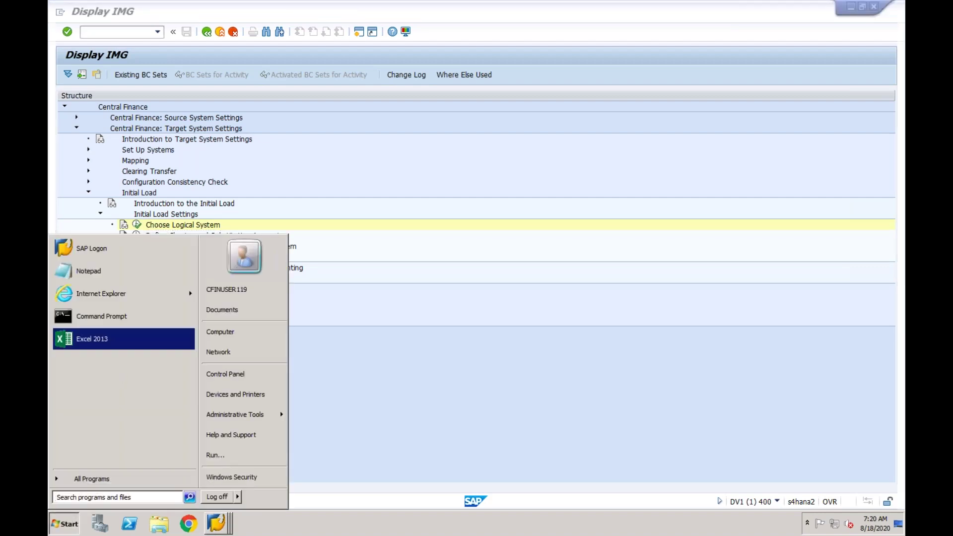
click(119, 343)
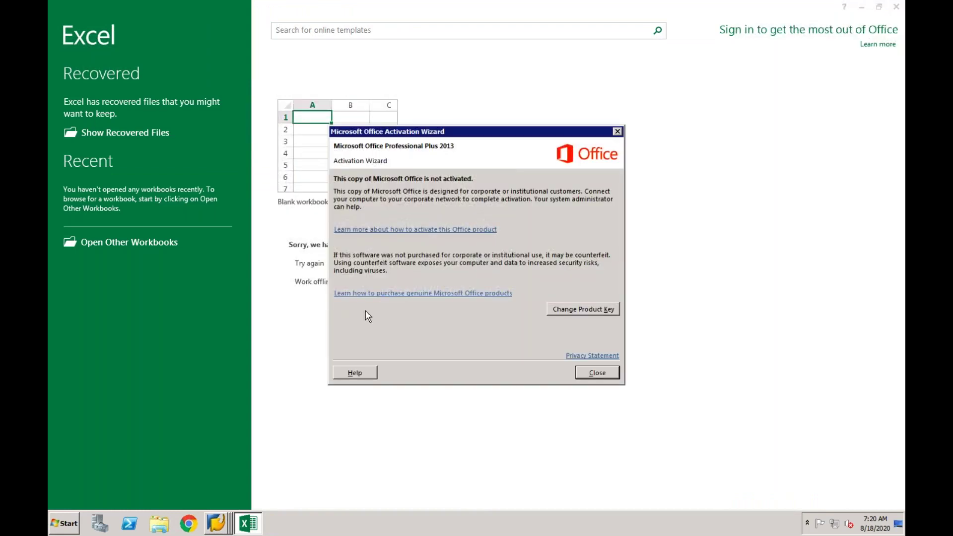
click(597, 373)
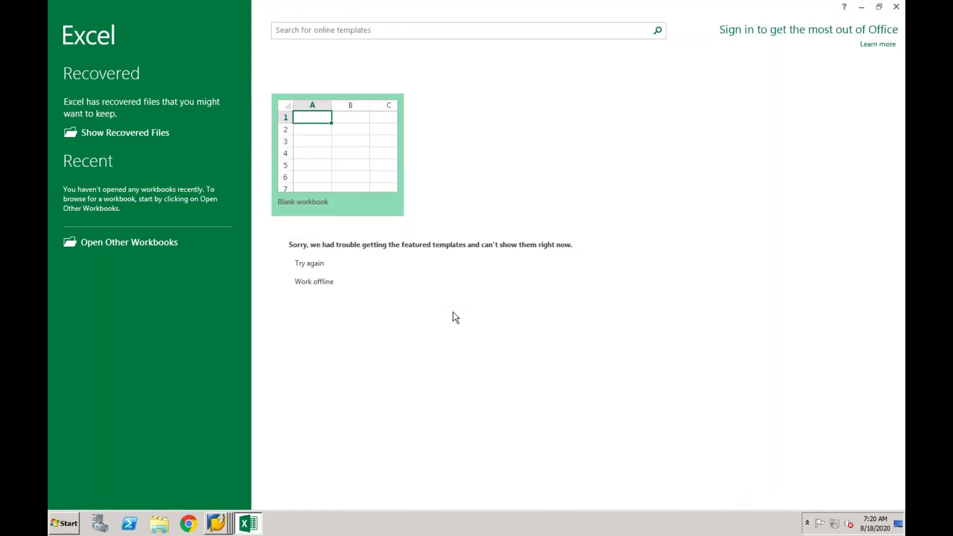
click(329, 176)
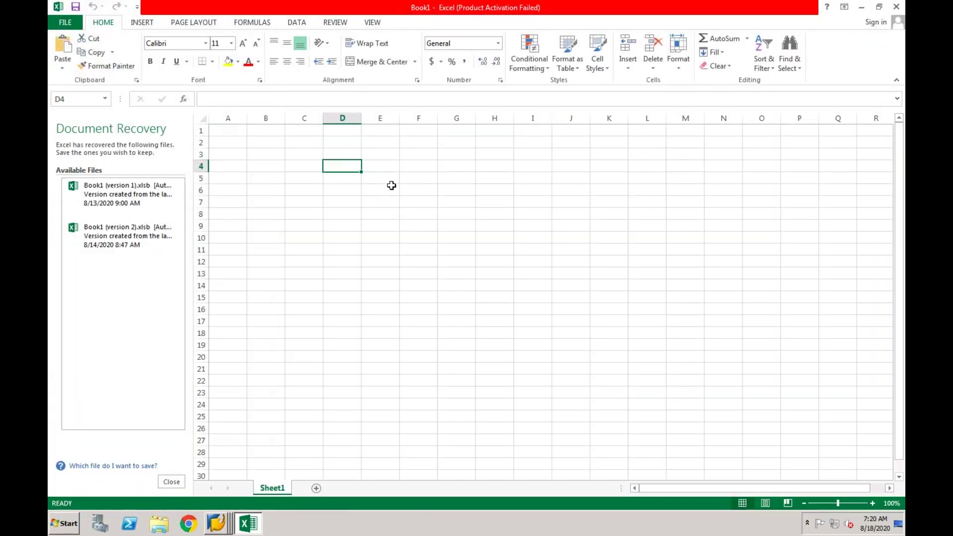
Enter 2000 in cell E5 and 10000 USD in cell F5.
click(385, 180)
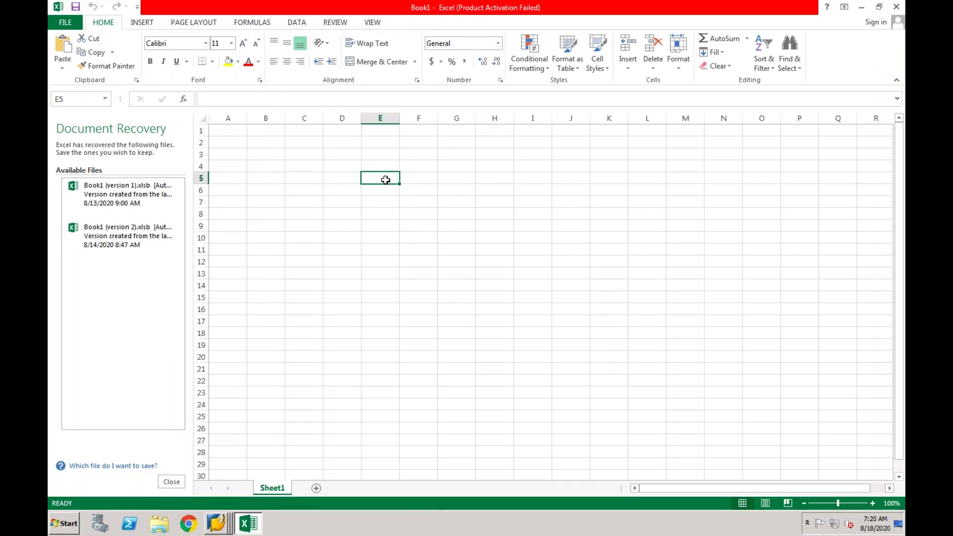
text(2000)
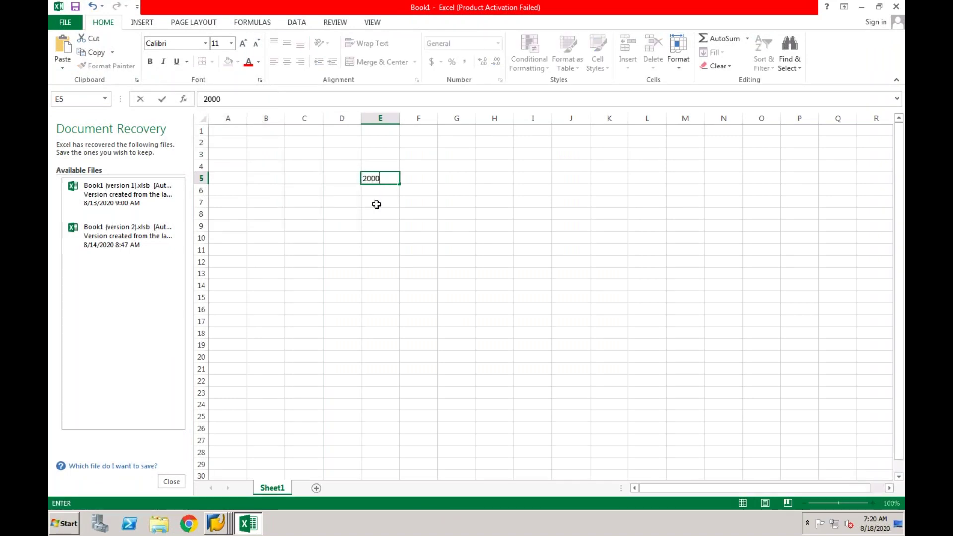
click(377, 204)
click(386, 168)
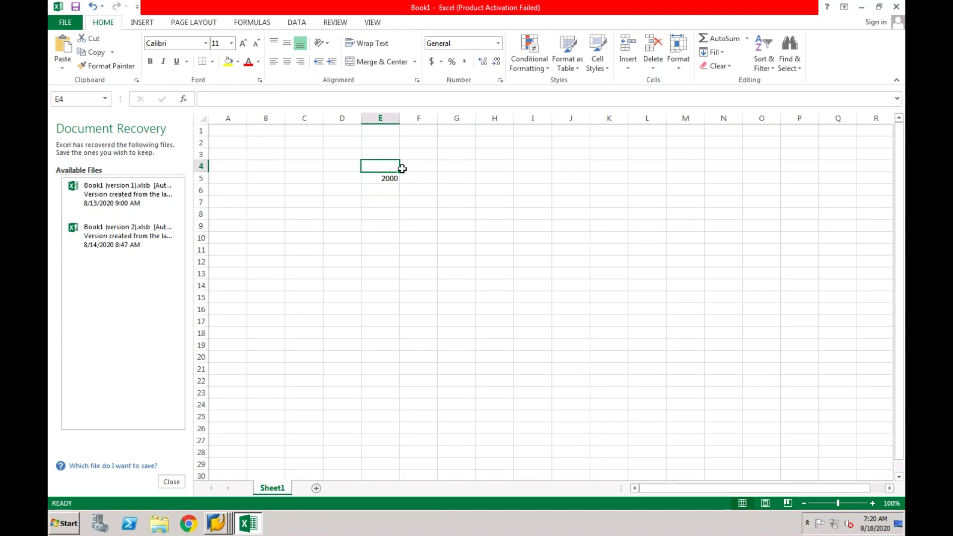
click(413, 180)
text(10000)
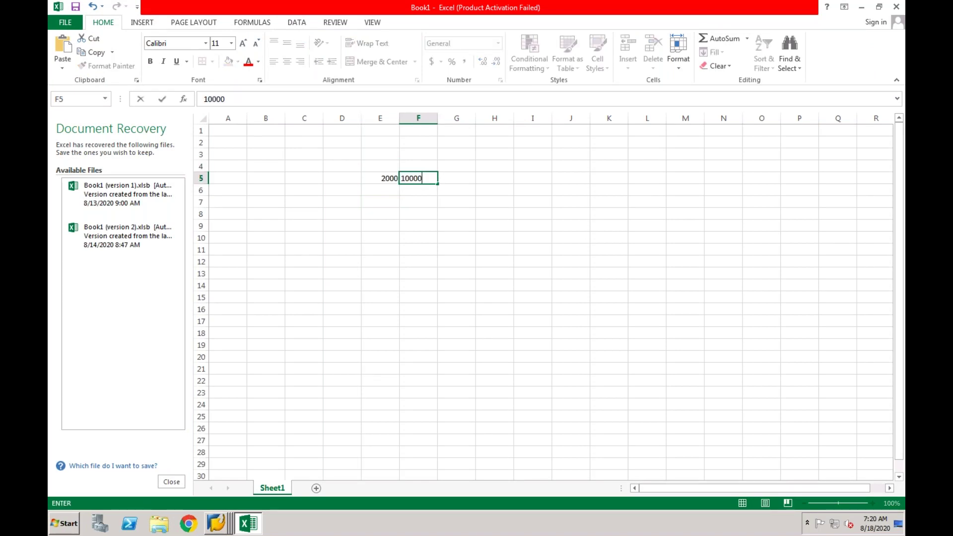
text( USD)
key(Return)
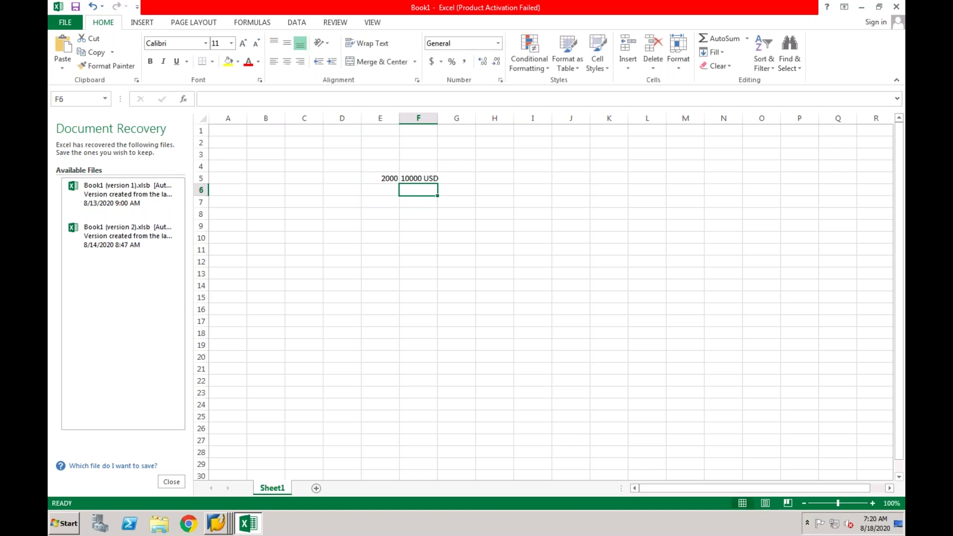
Enter 200000 in cell E6 below the 2000 amount.
click(383, 190)
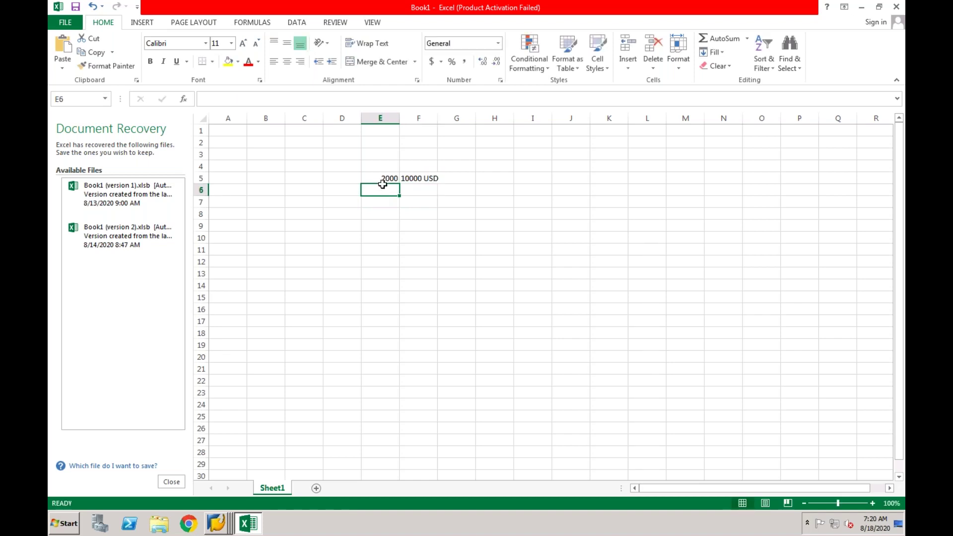
click(381, 180)
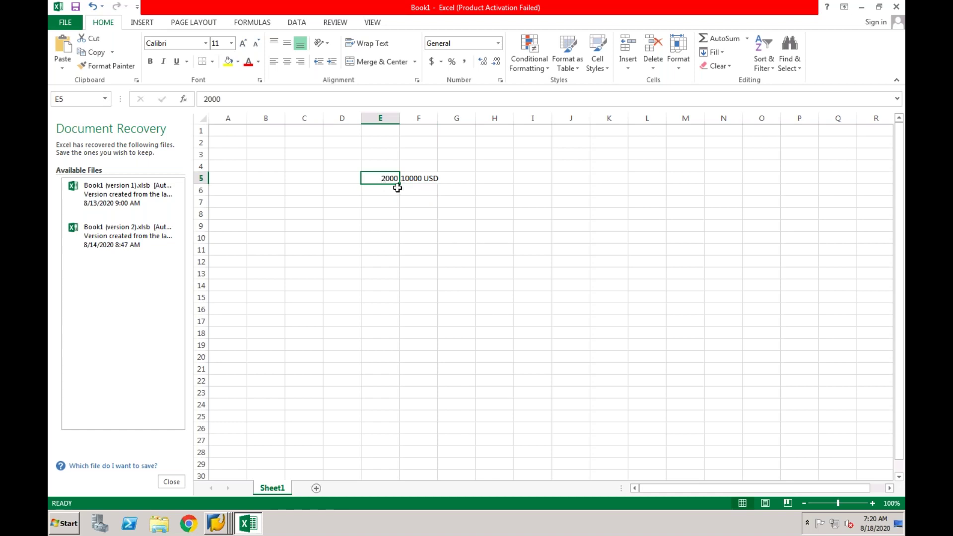
click(387, 214)
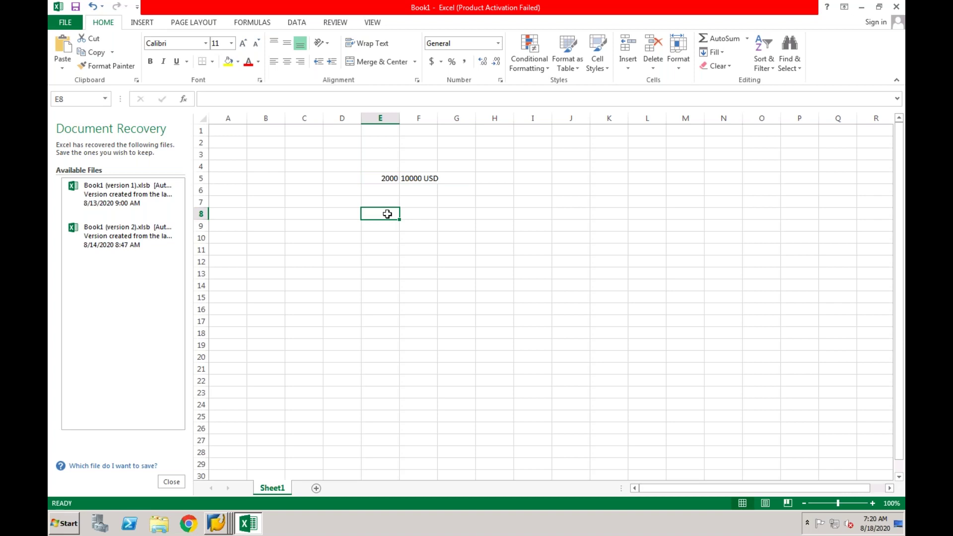
click(388, 180)
click(384, 193)
text(20)
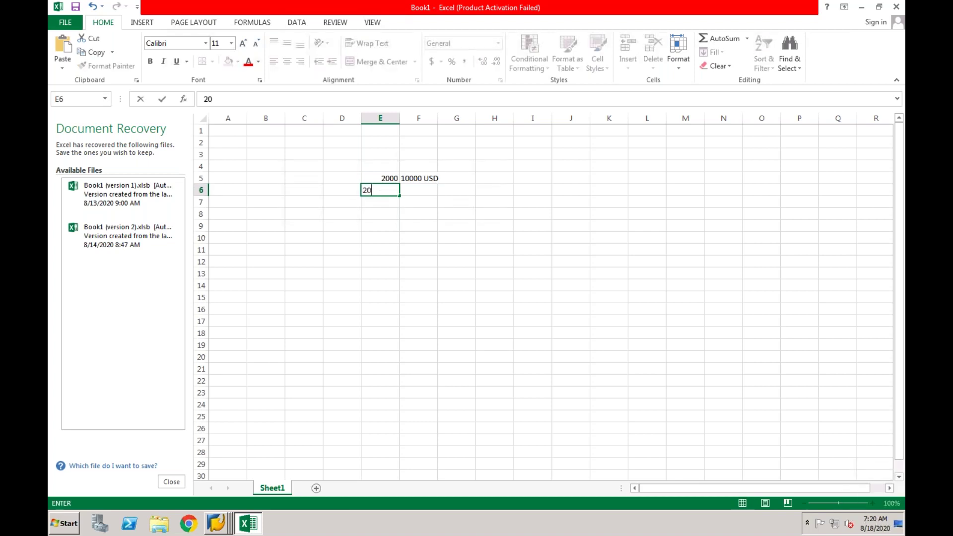
text(0000)
click(388, 208)
Label row 5 EPXCLNT800 in D5 and row 6 DV1 in D6.
click(351, 179)
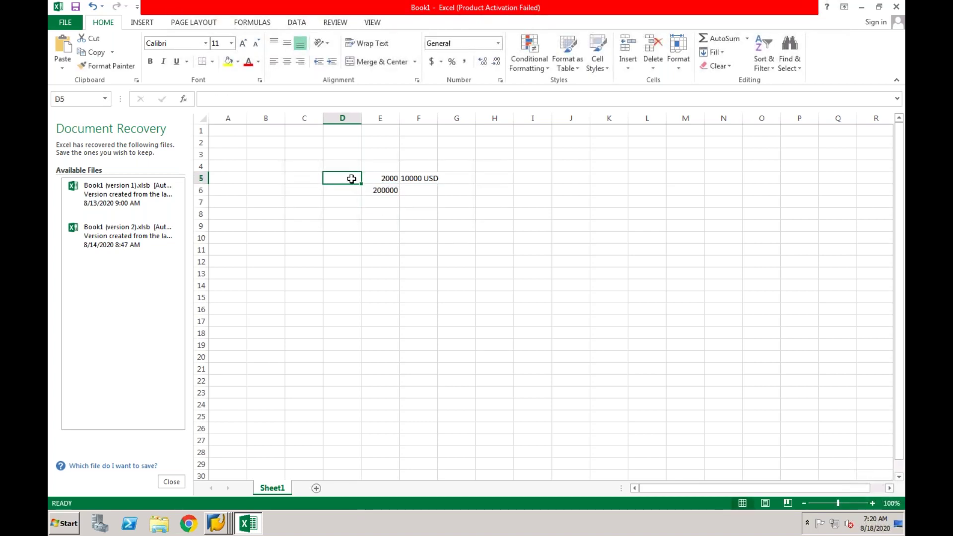
text(EP)
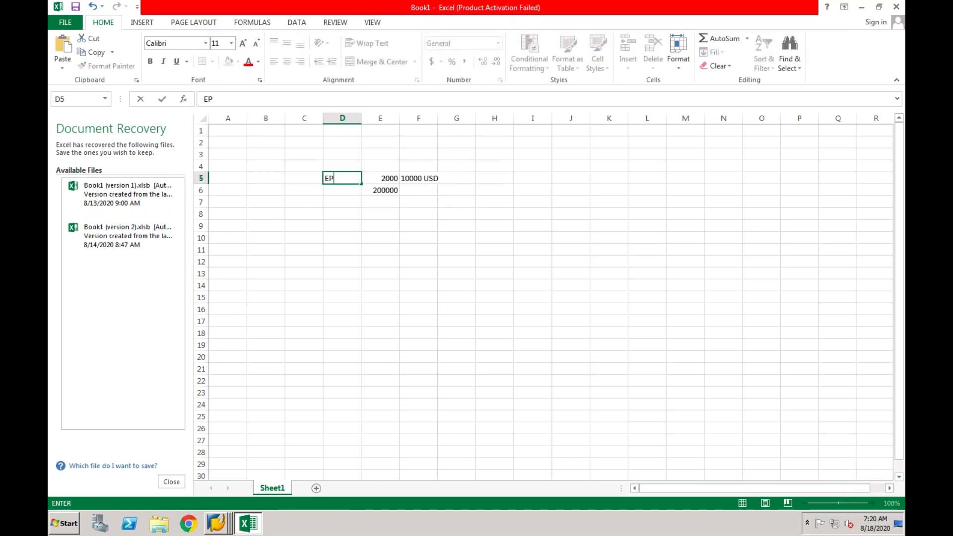
text(XCLNT)
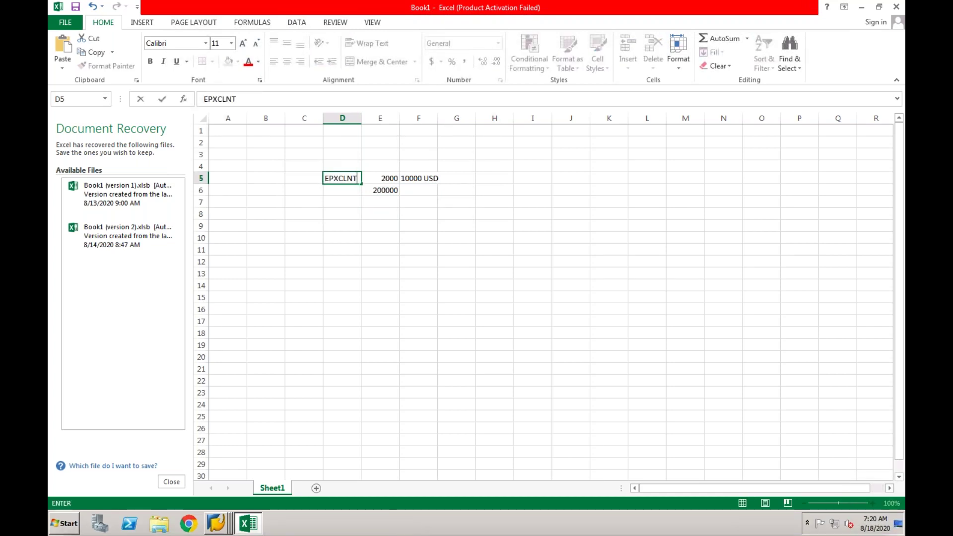
text(800)
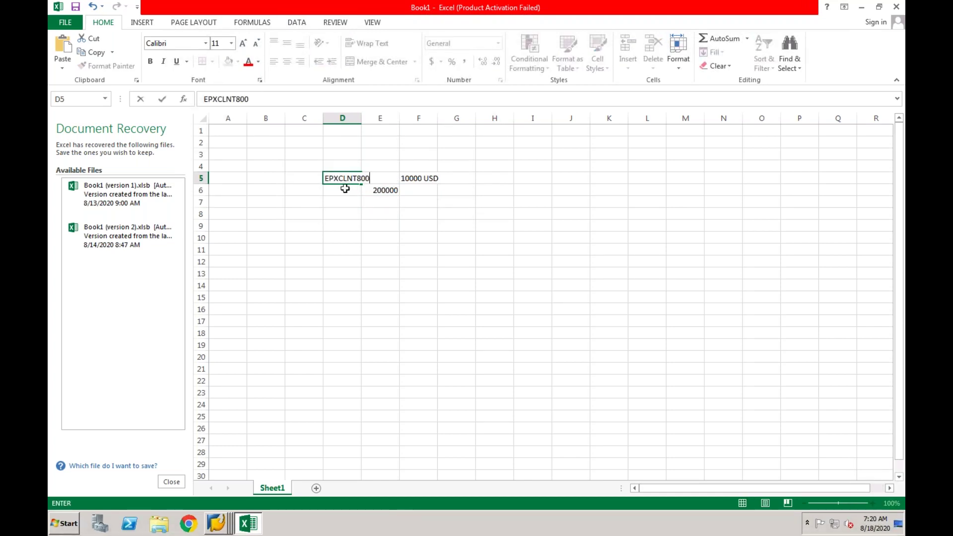
key(Return)
text(DV1)
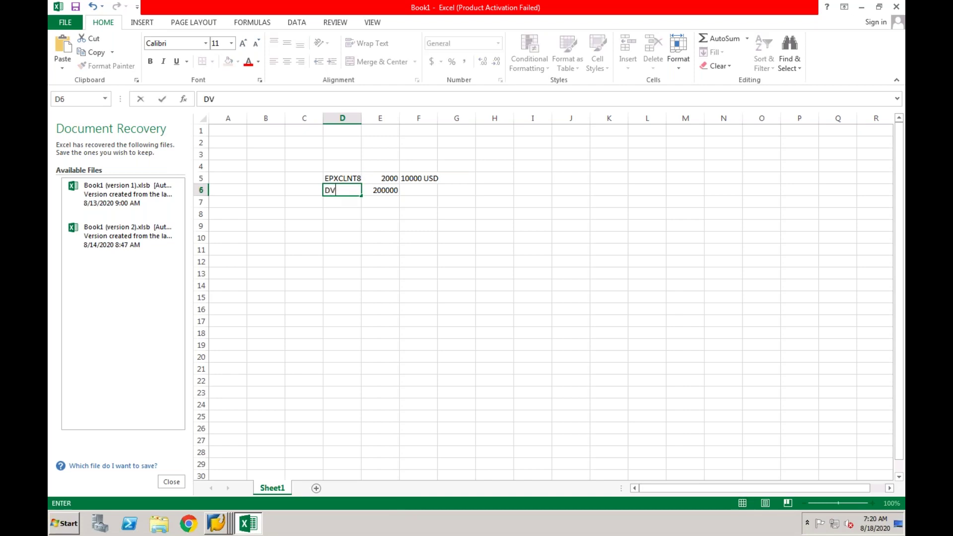
key(Return)
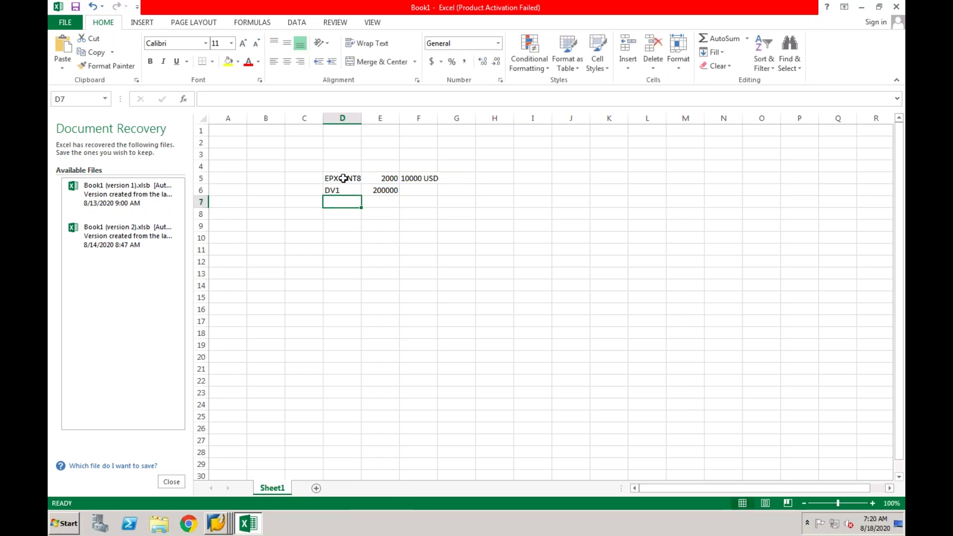
Check the values in rows 5 and 6, then enter 10000 USD in F6.
click(345, 177)
click(382, 180)
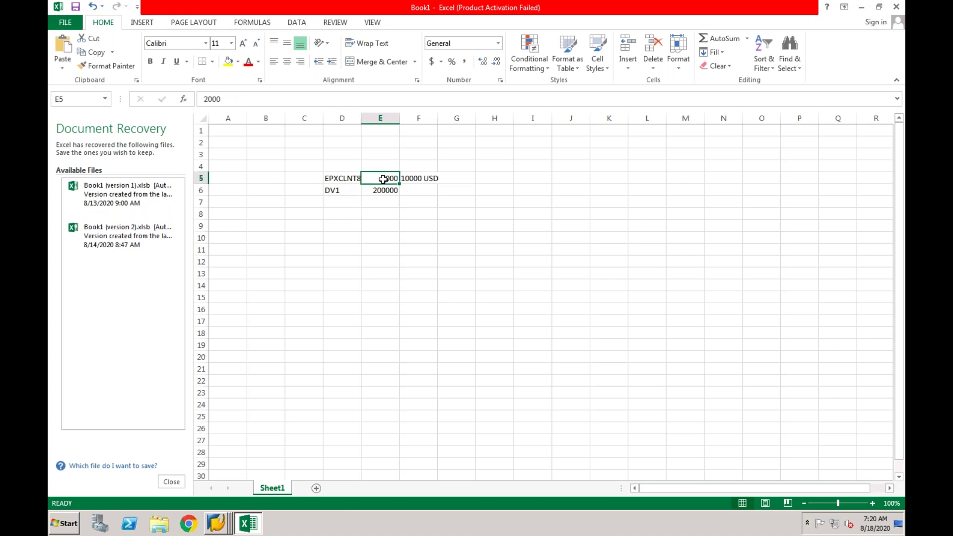
click(415, 180)
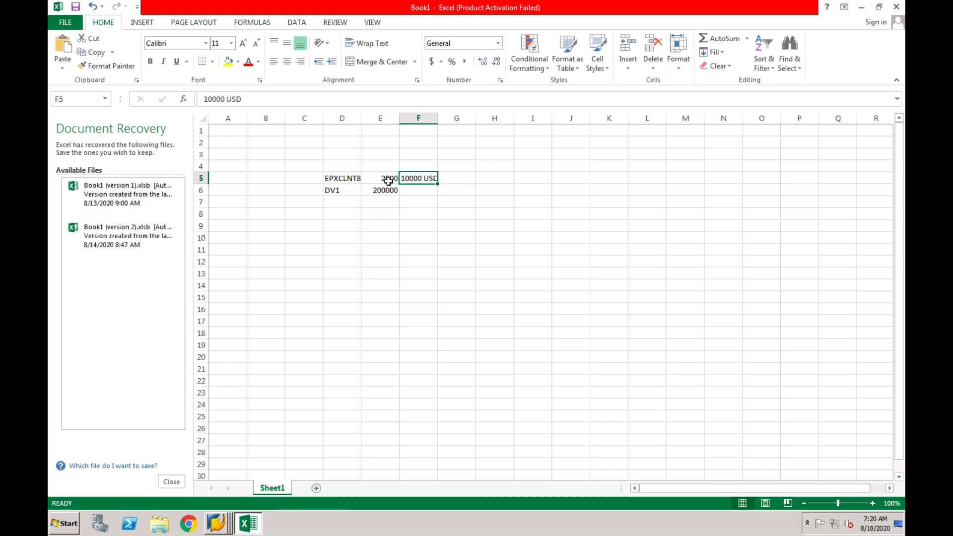
click(389, 181)
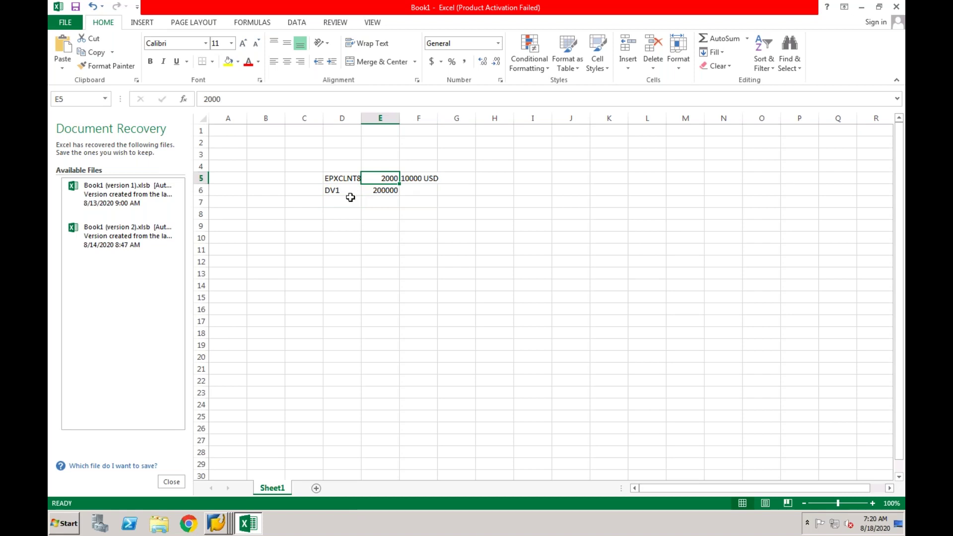
click(345, 193)
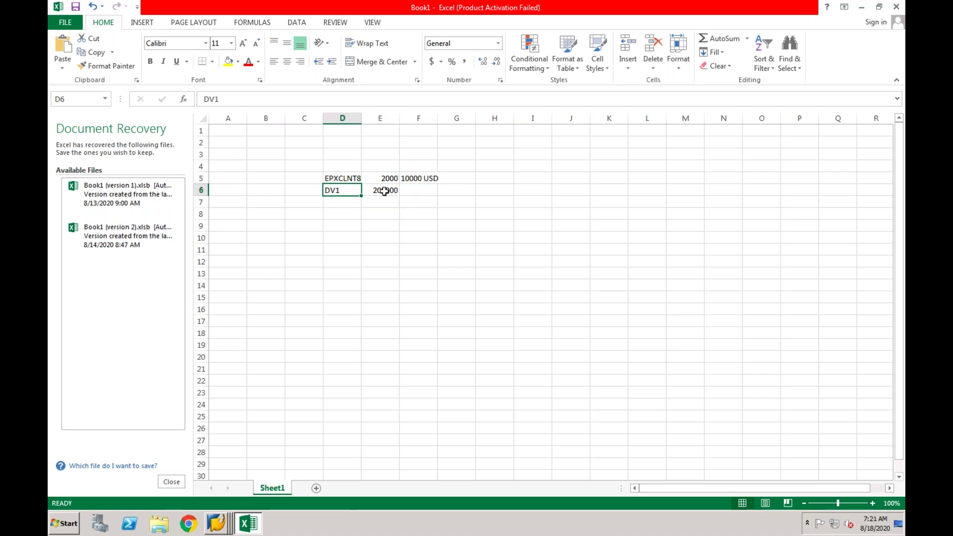
click(383, 192)
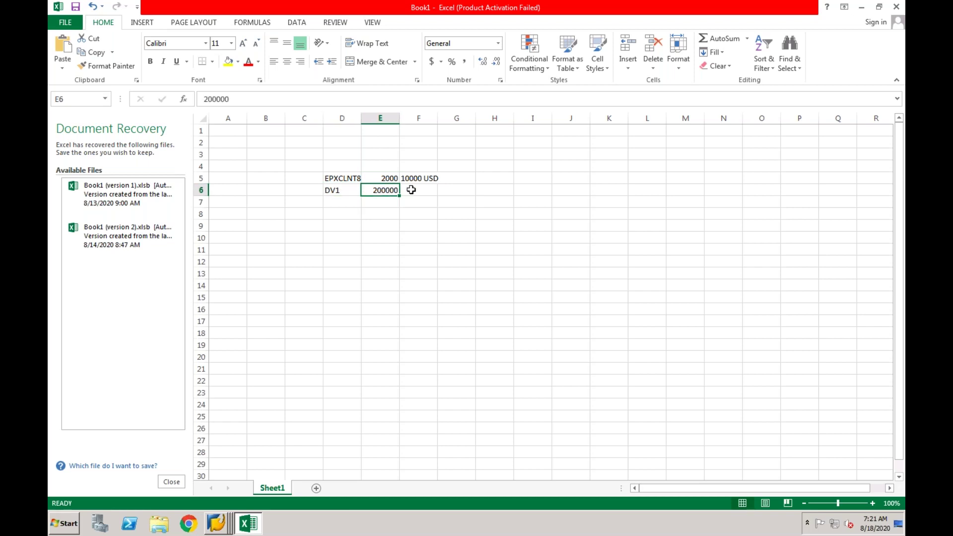
click(411, 190)
text(100)
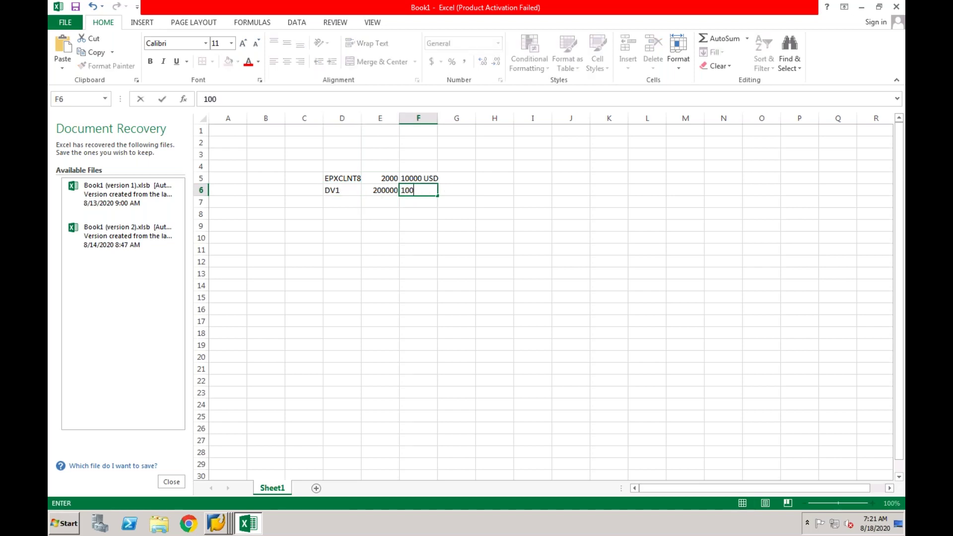
text(00 USD)
key(Return)
click(376, 202)
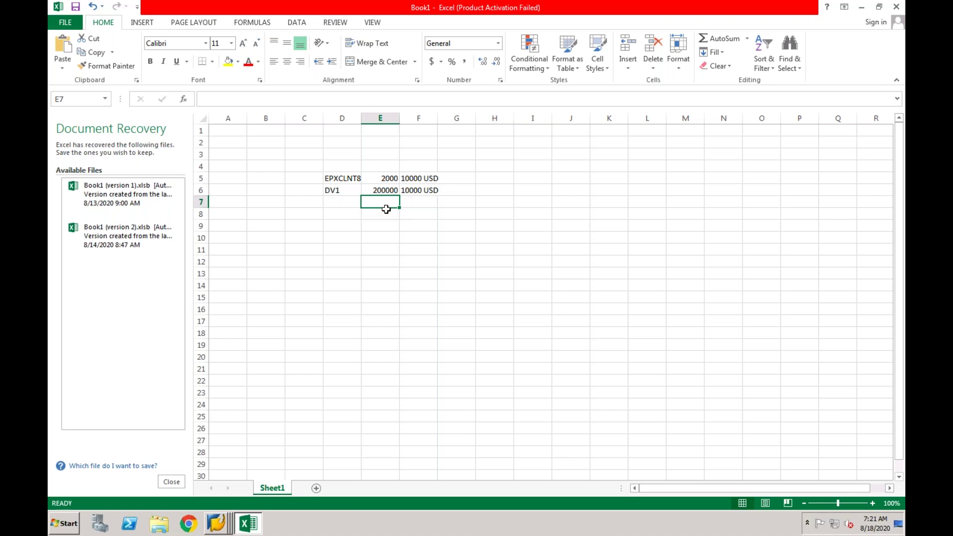
Fill E7:G7 with Clrg Account, 10000 USD and Credit, autofitting column E.
text(Clrg)
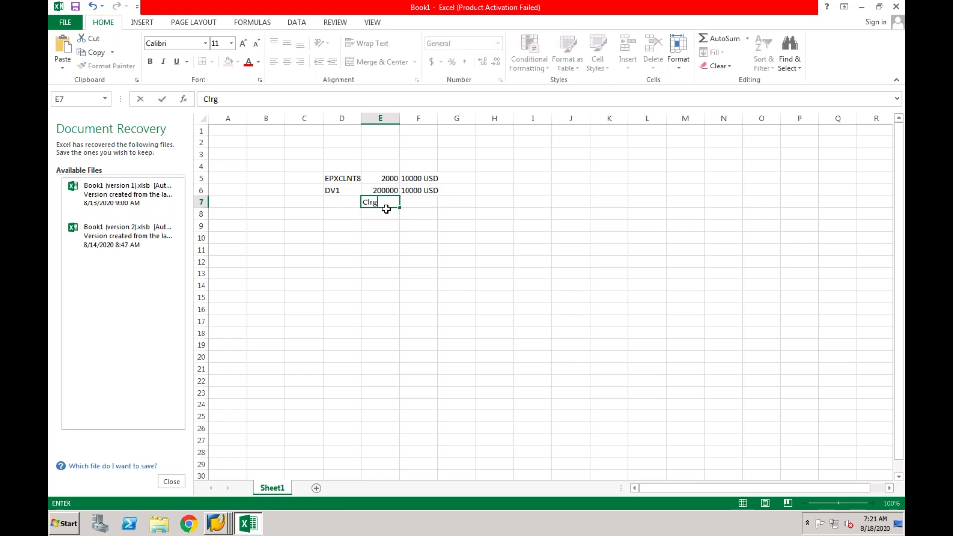
text( Account)
click(380, 232)
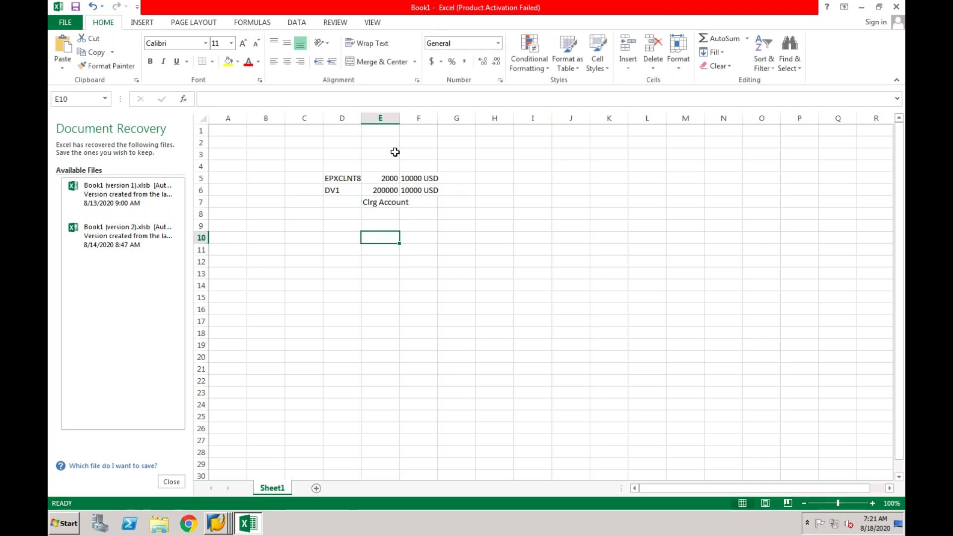
double_click(400, 118)
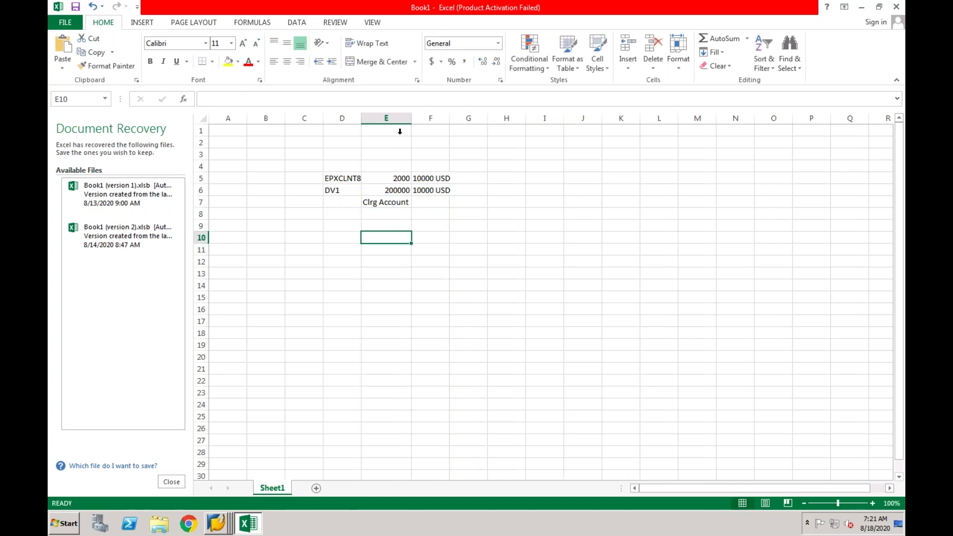
click(392, 203)
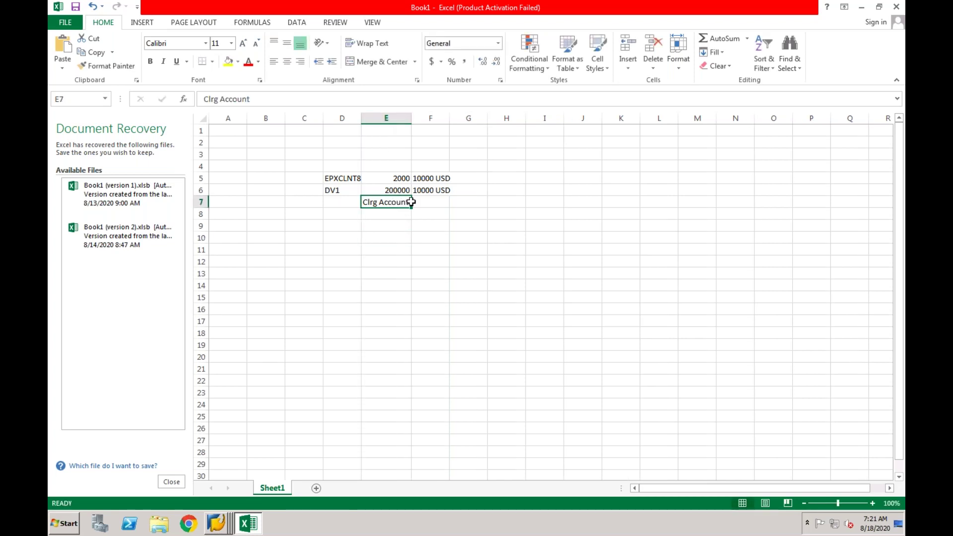
click(422, 202)
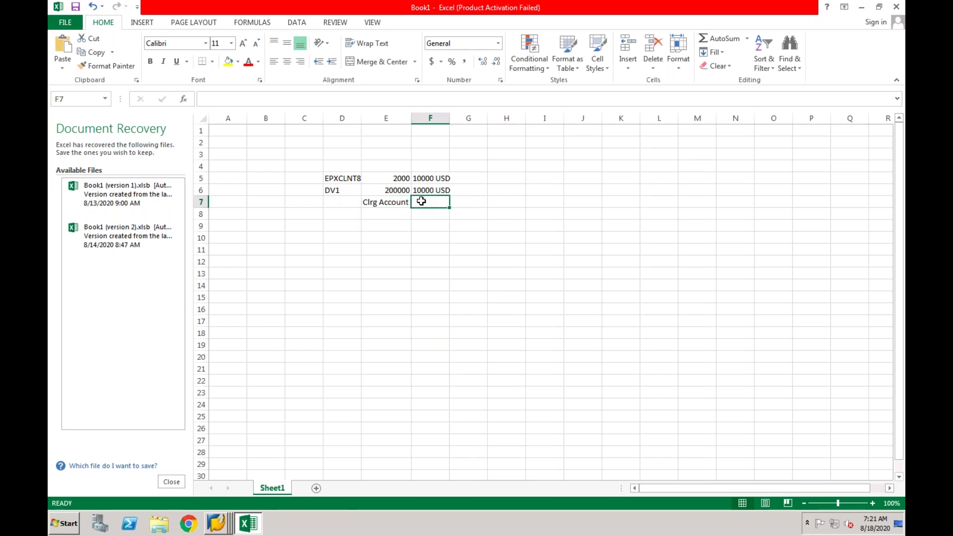
text(1000)
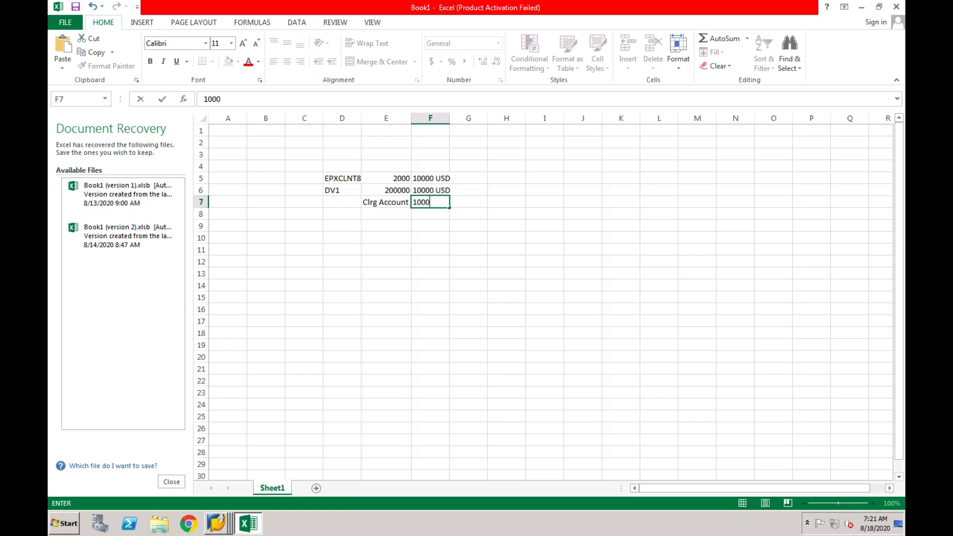
text(0 USD)
key(Tab)
text(C)
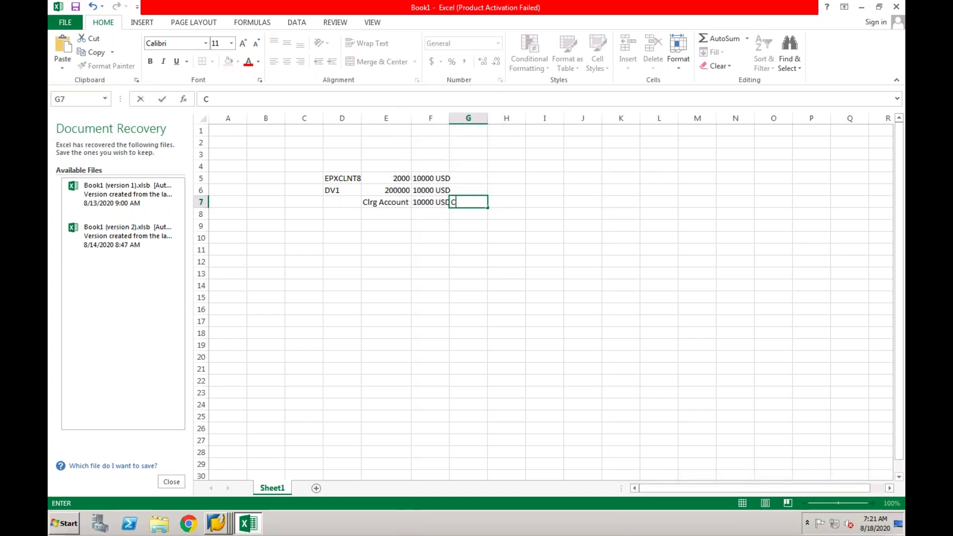
text(redit)
key(Return)
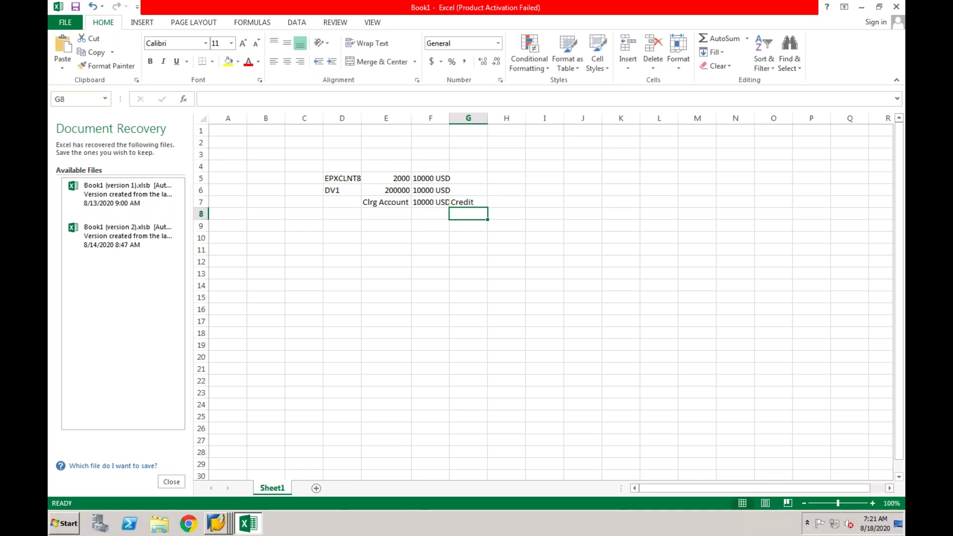
click(392, 205)
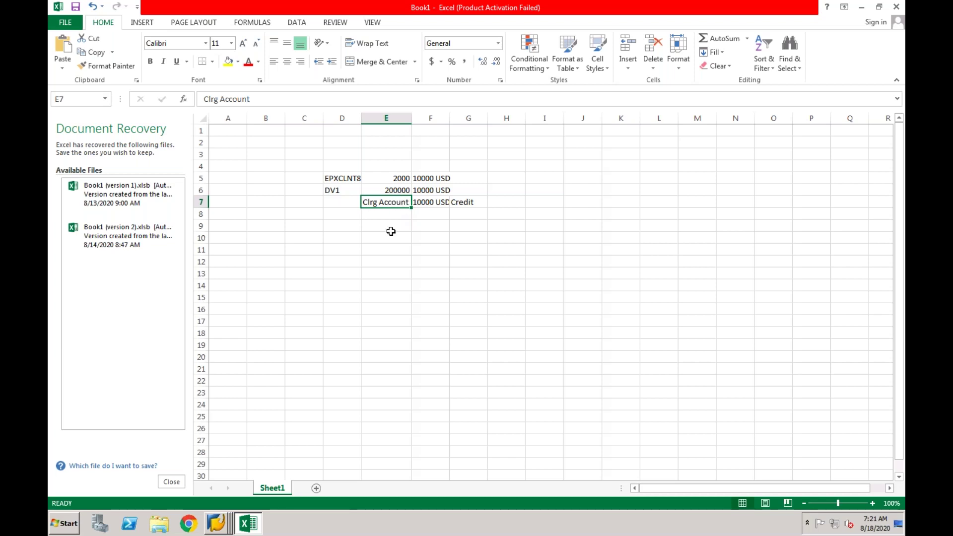
click(219, 524)
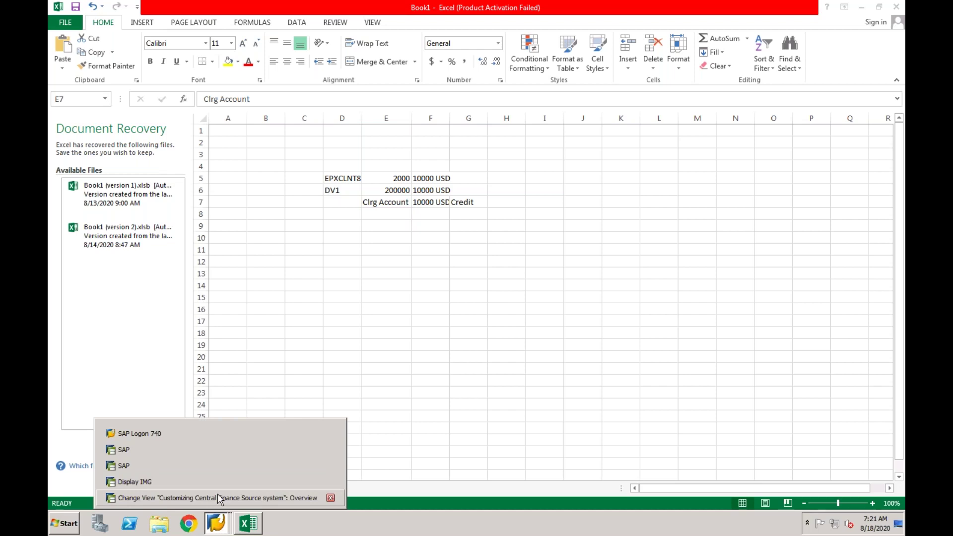
Open a new SAP session from Display IMG and run FS00.
click(219, 497)
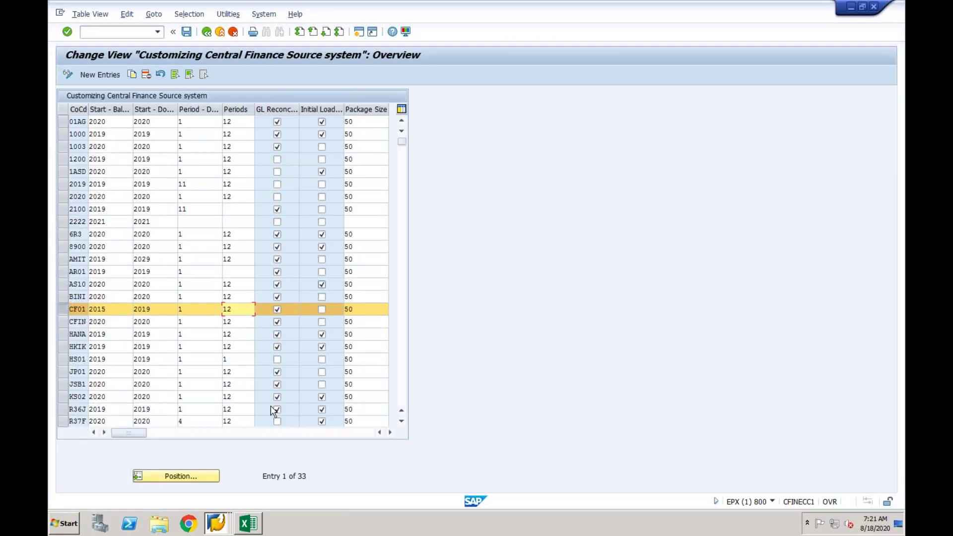
click(221, 524)
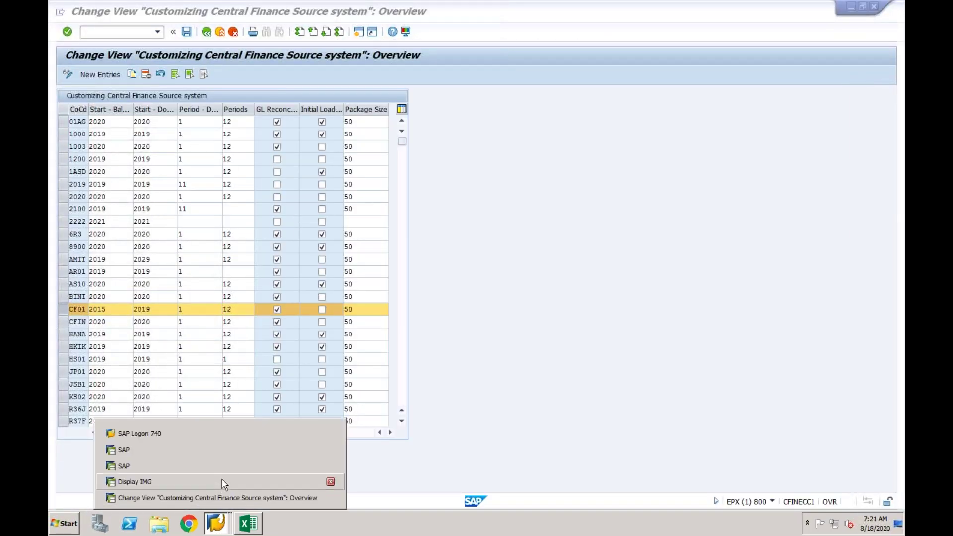
click(222, 484)
click(359, 31)
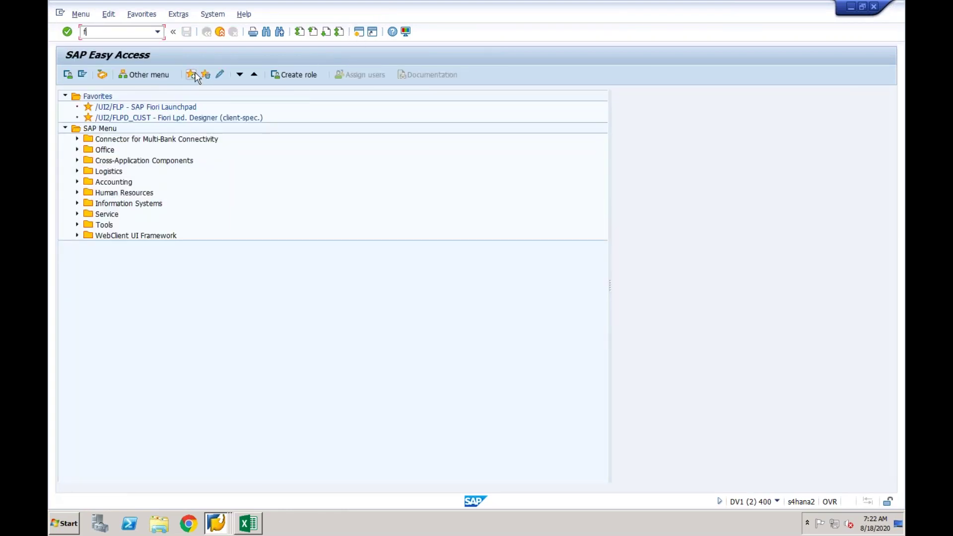
text(fs00)
key(Return)
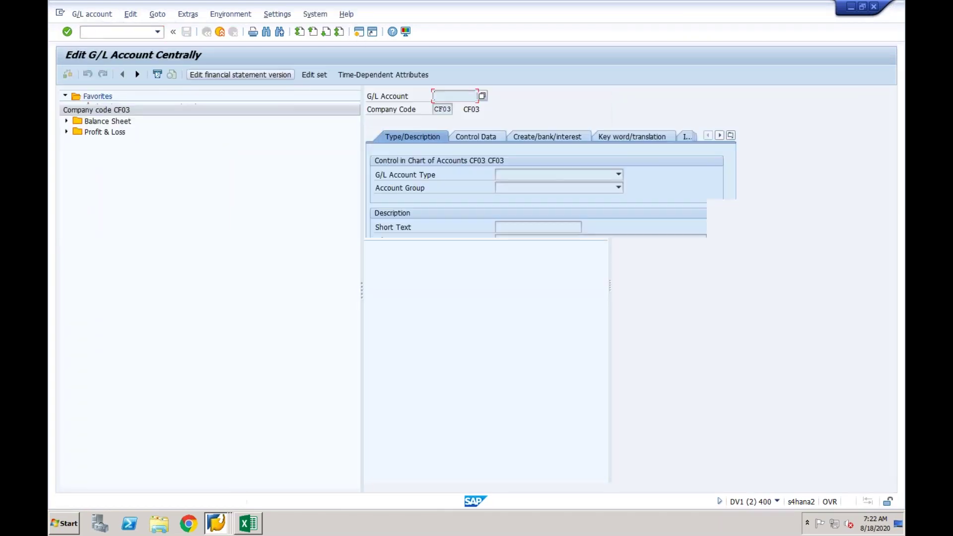
Display CF03 account 200002 Initial Load Clrg and review its Control Data and Create/bank/interest tabs.
click(67, 122)
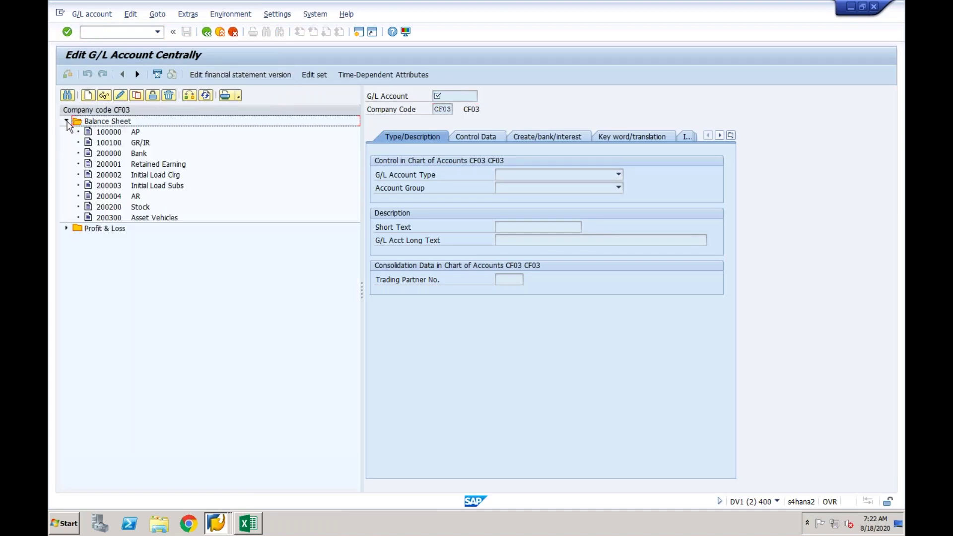
click(115, 178)
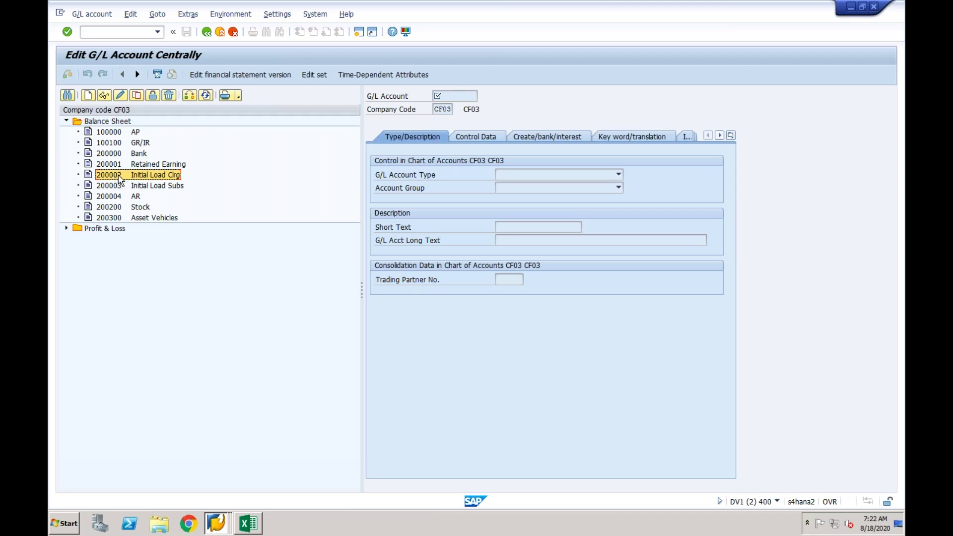
double_click(119, 179)
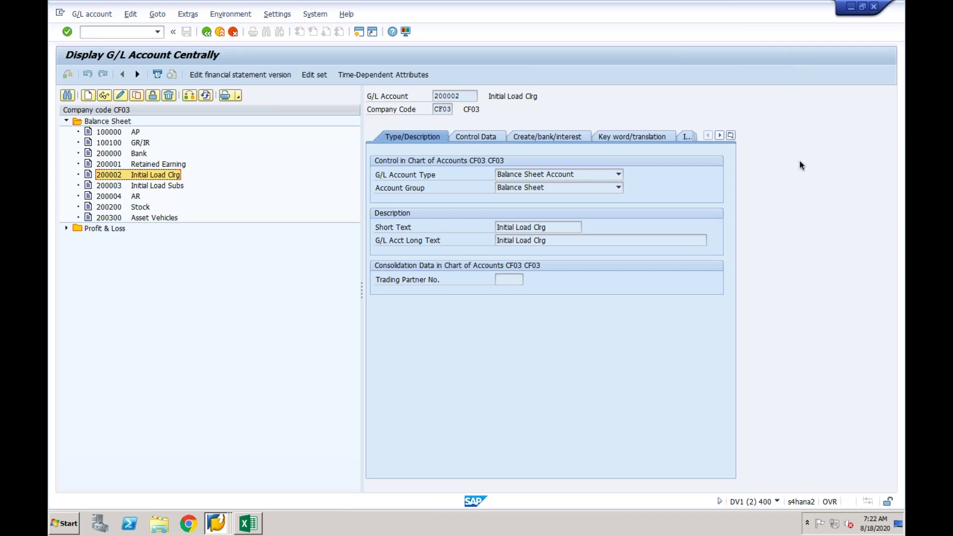
click(481, 137)
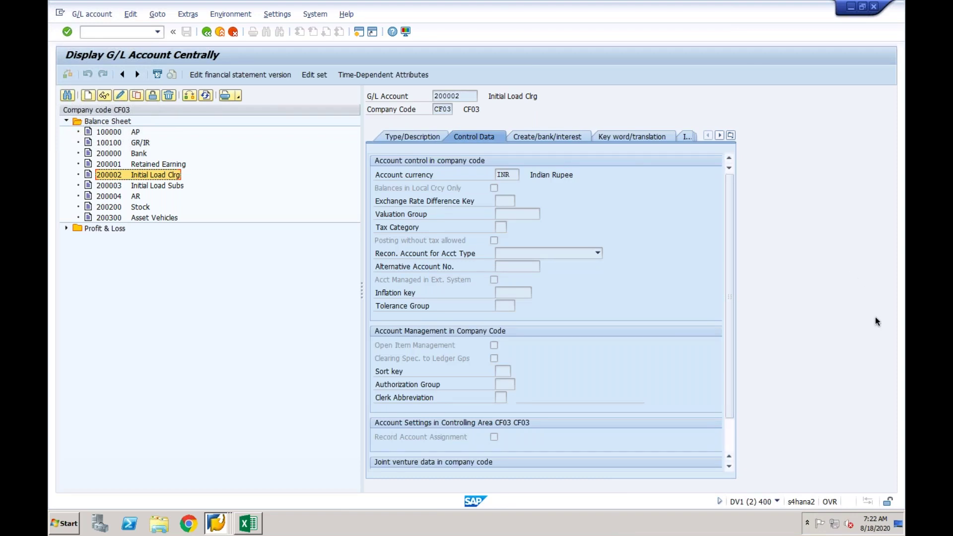
click(563, 136)
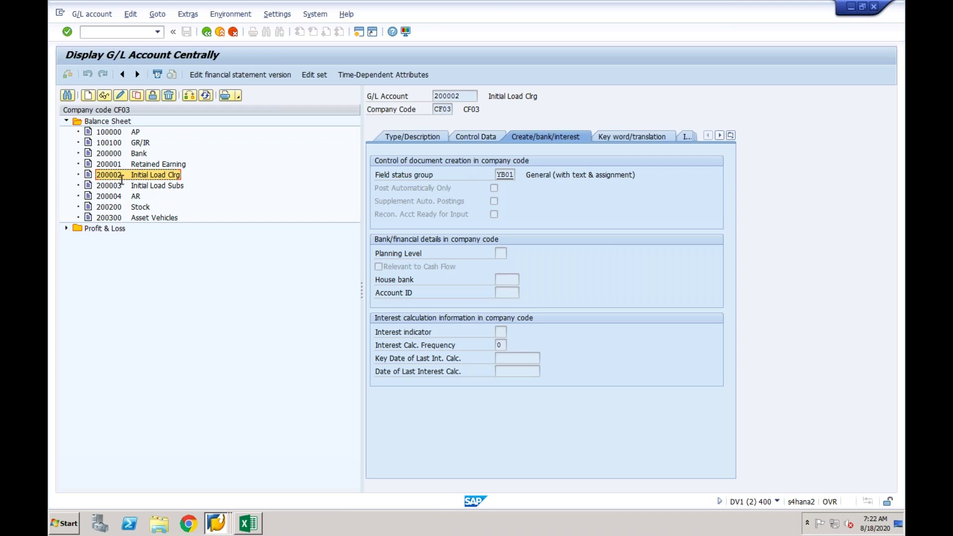
double_click(464, 93)
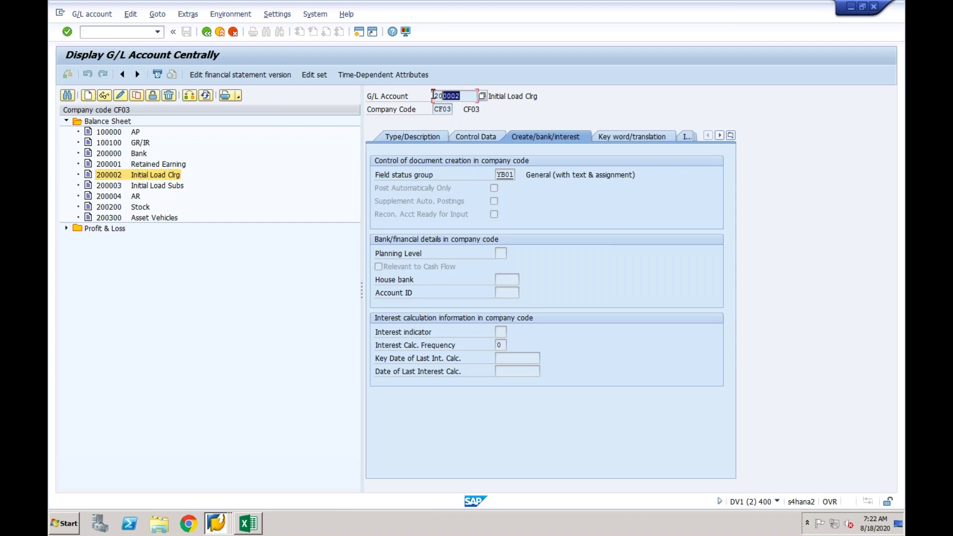
click(222, 519)
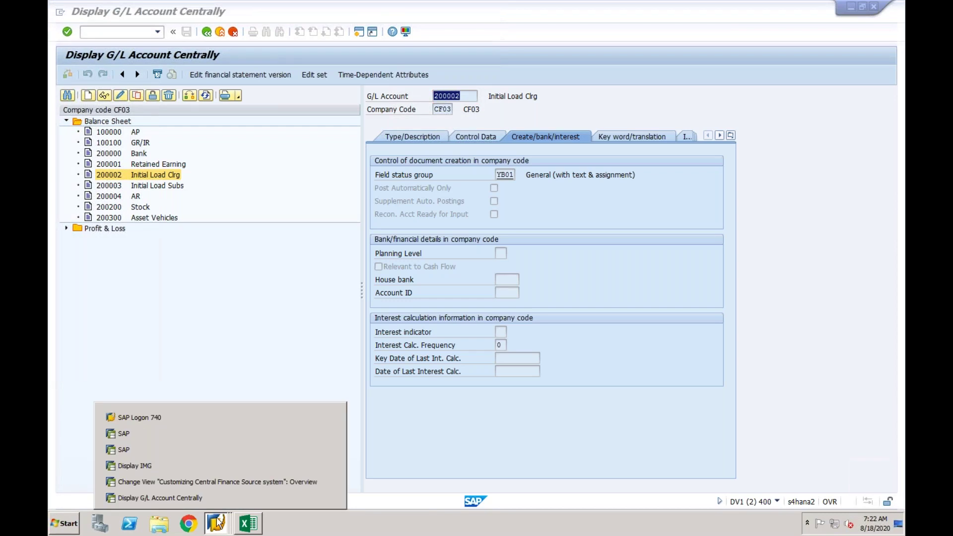
From the Display IMG window, run Define Clearing and Substitution Accounts to list CF03's clearing account 200002.
click(220, 478)
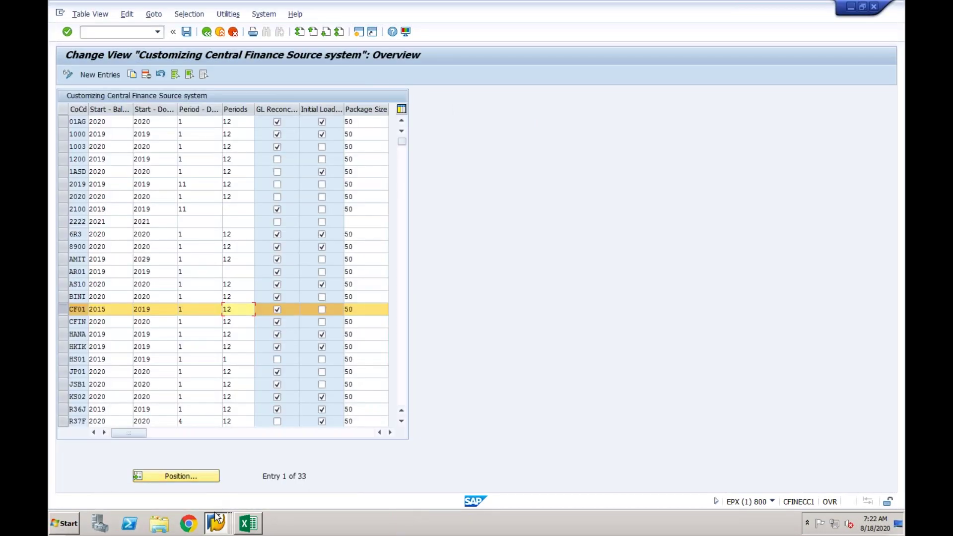
click(217, 516)
click(217, 464)
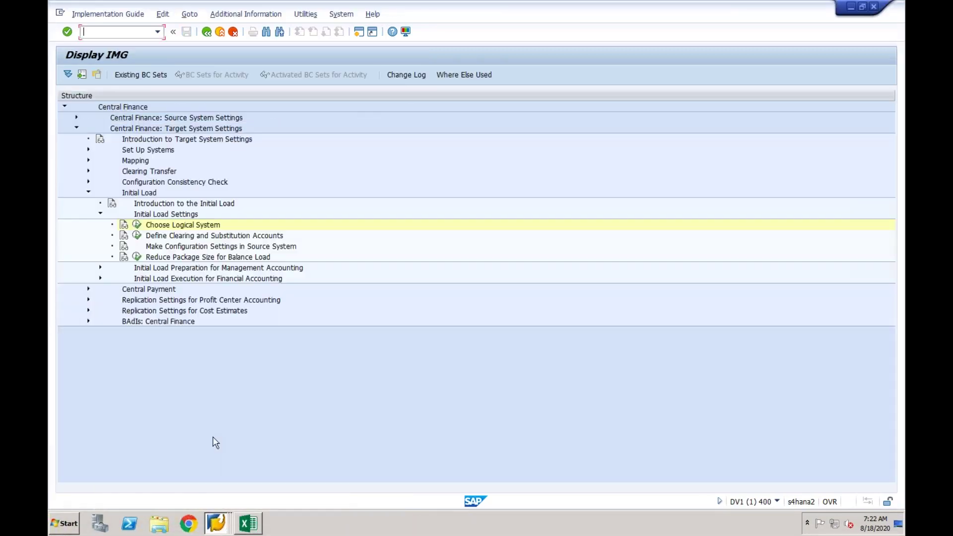
click(160, 238)
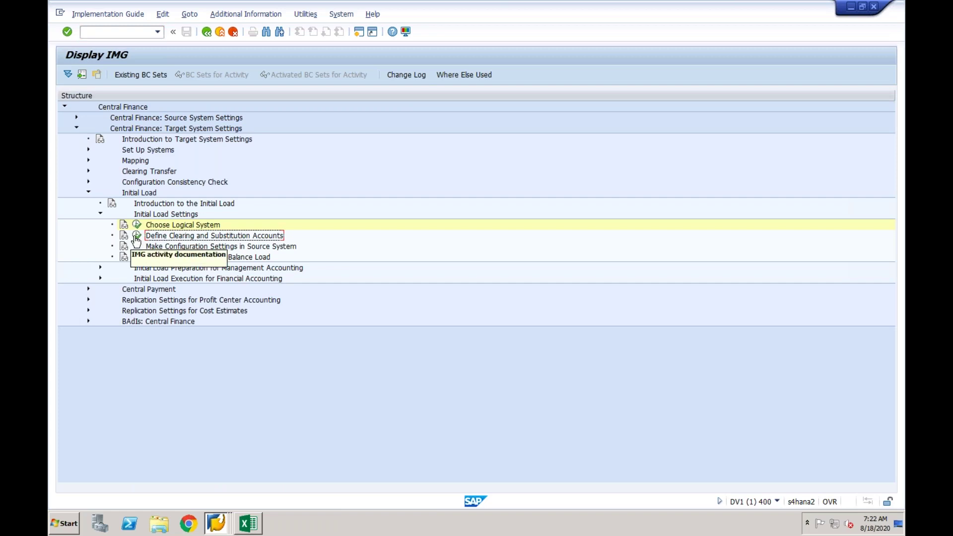
click(137, 236)
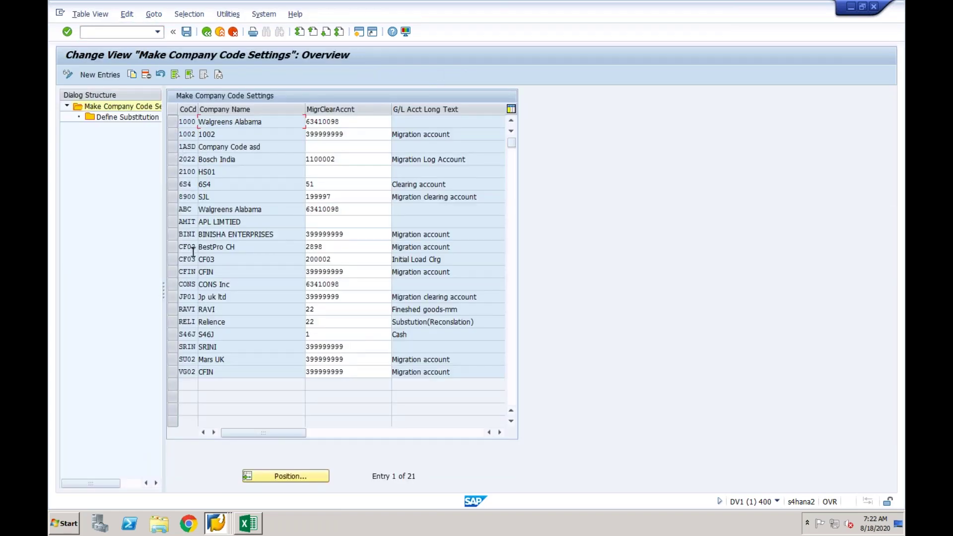
click(218, 261)
click(174, 260)
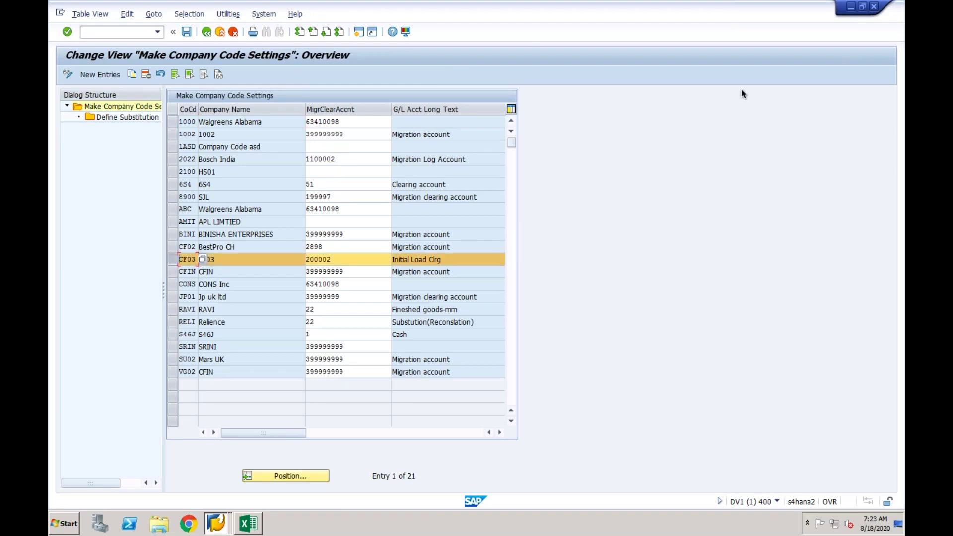
click(339, 259)
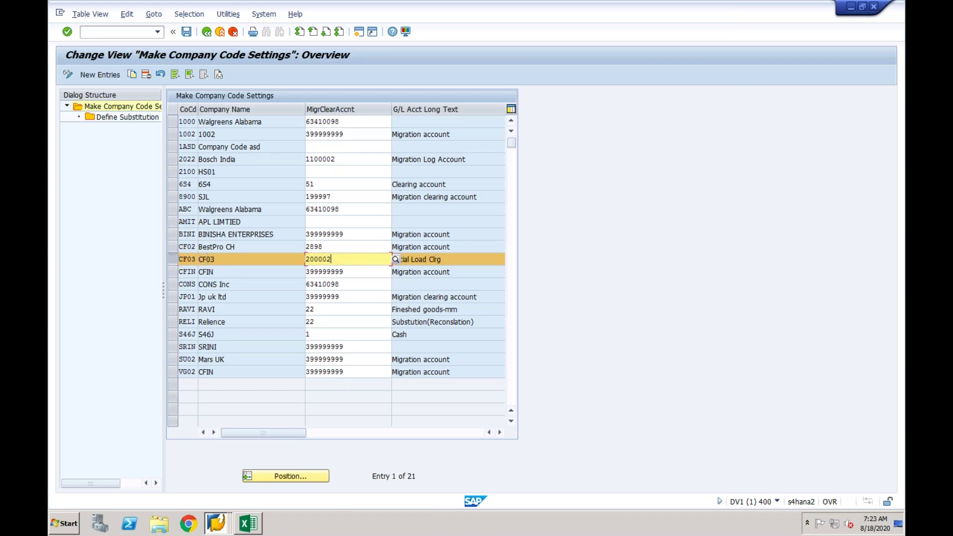
drag(337, 258, 305, 259)
click(338, 258)
drag(333, 259, 305, 259)
click(337, 258)
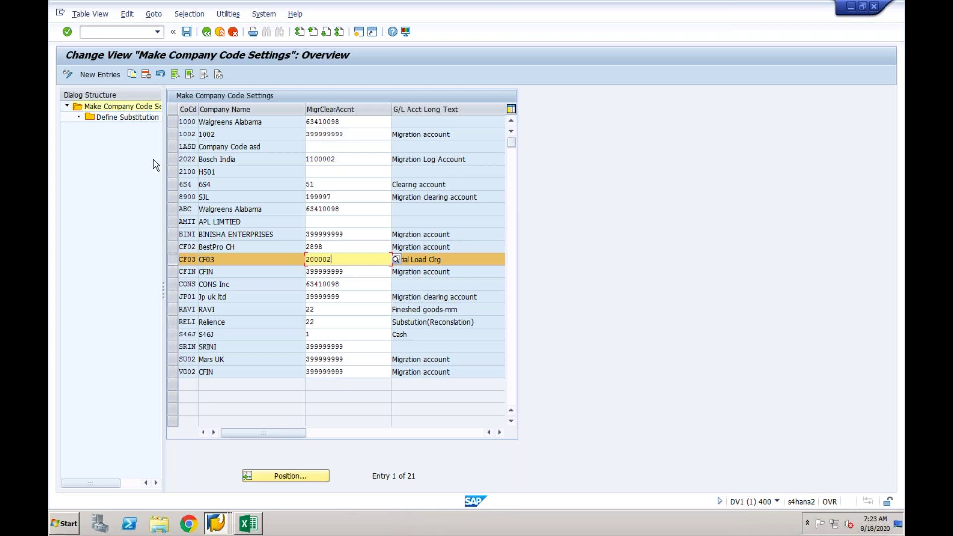
Open Define Substitution Accounts for CF03 and start a new entry row, stepping through its cells.
double_click(141, 119)
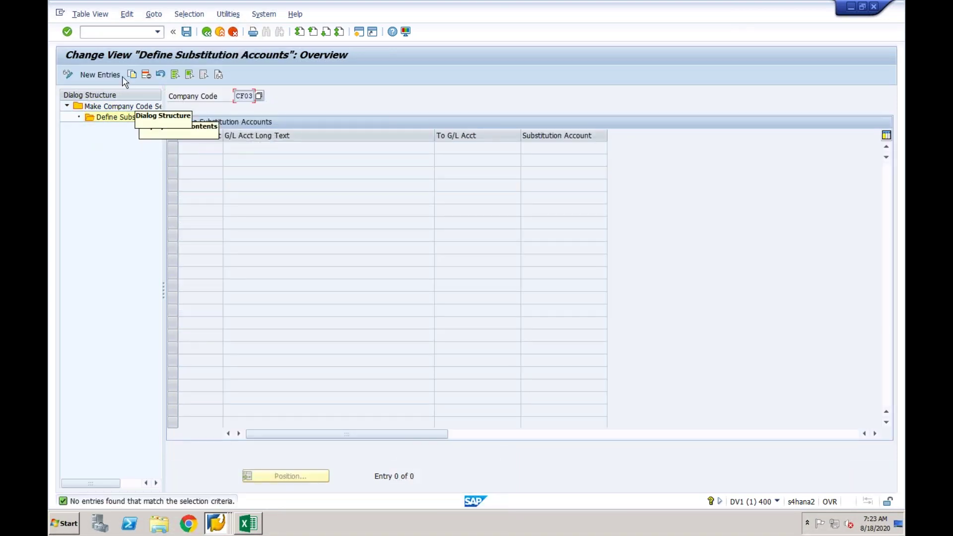
click(95, 75)
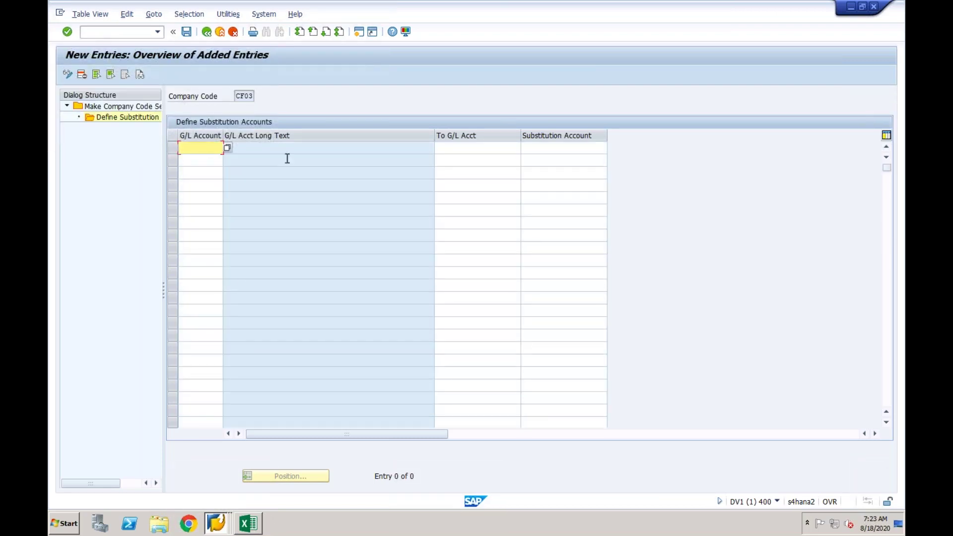
click(482, 150)
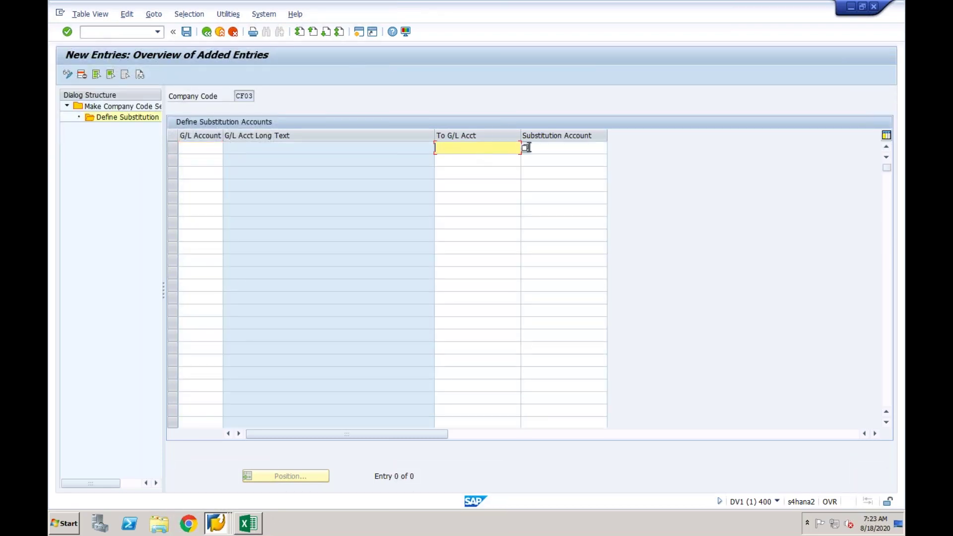
click(549, 146)
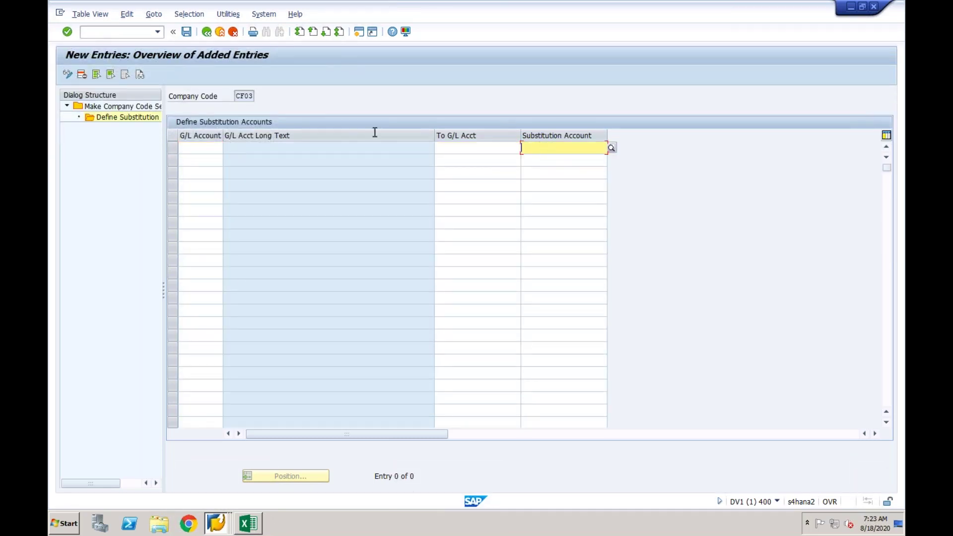
click(212, 150)
click(446, 151)
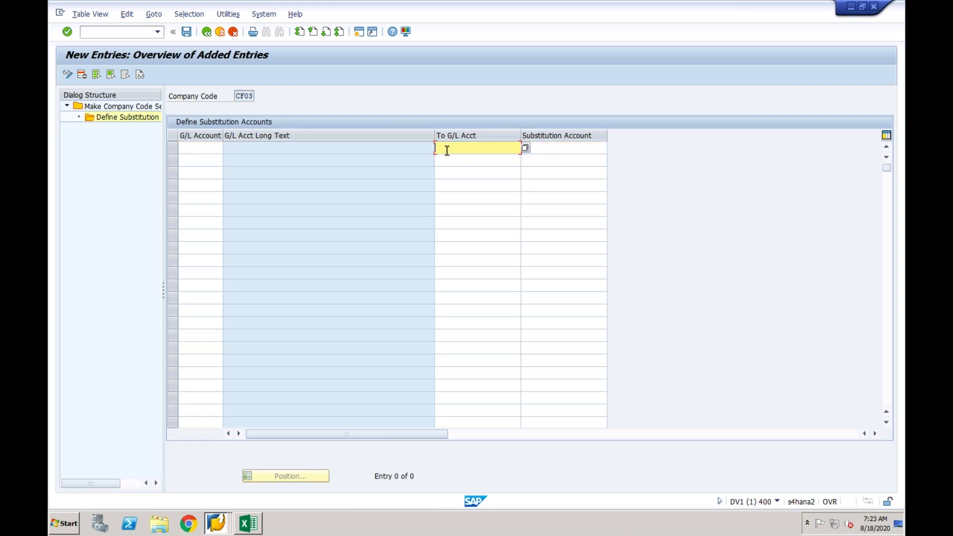
click(216, 523)
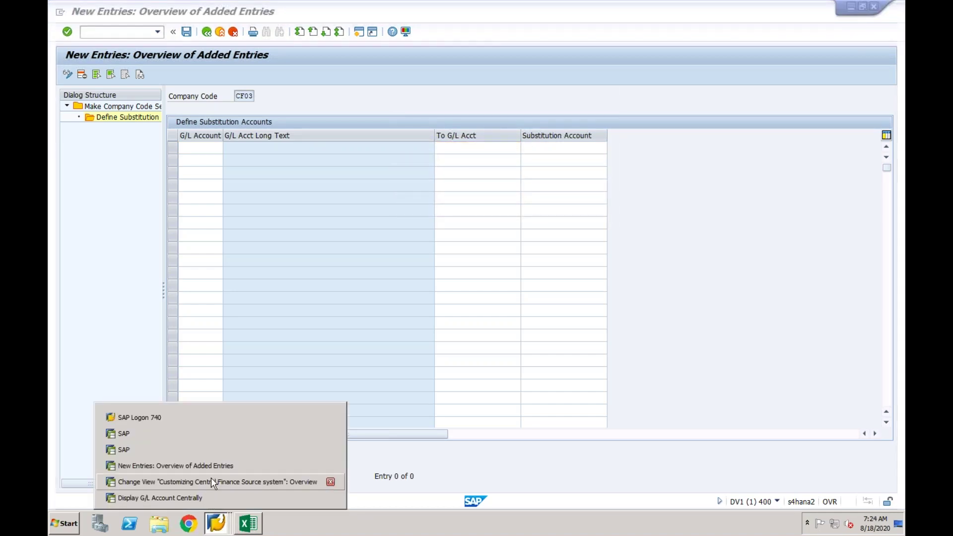
Open table SKB1 in the SE16 table browser and filter it to company code CF01.
click(210, 480)
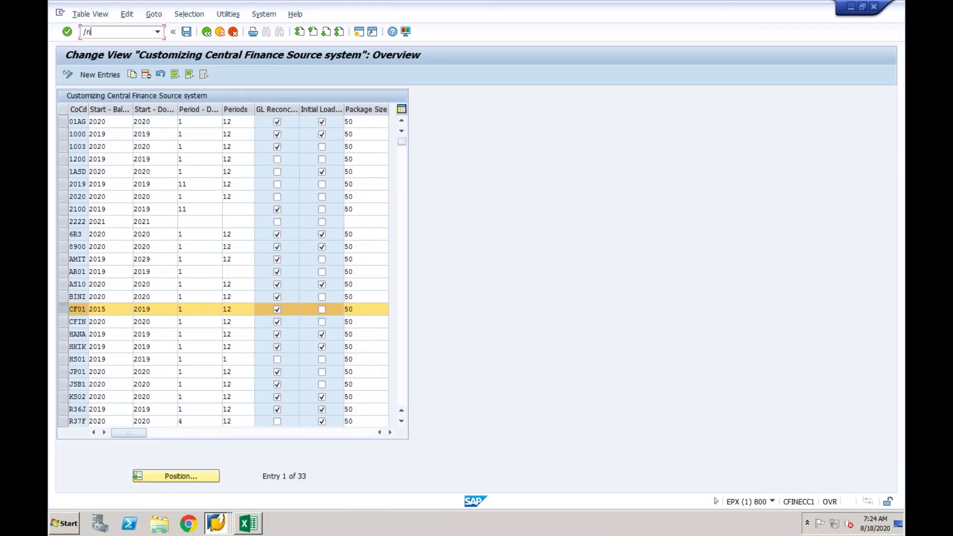
text(/nskb1)
key(Return)
text(se16)
key(Return)
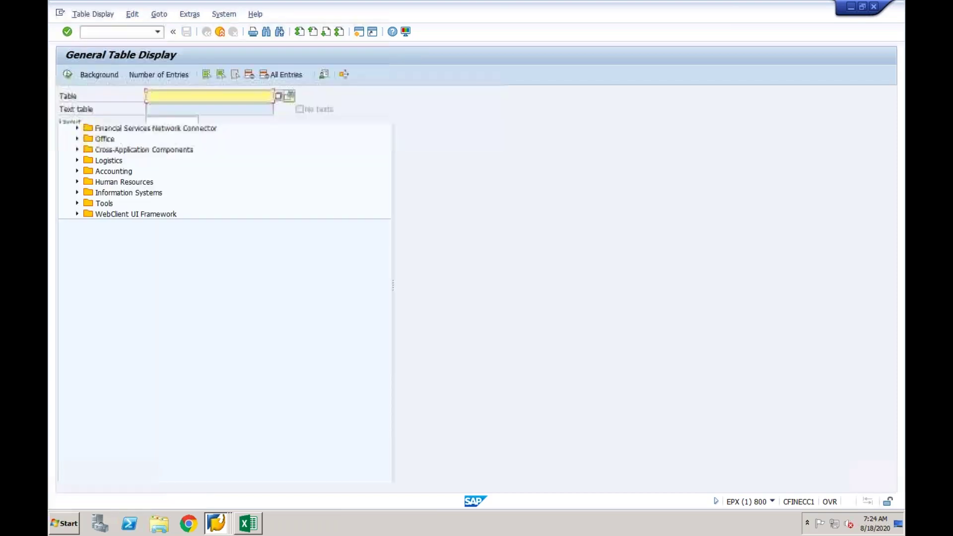
text(skb1)
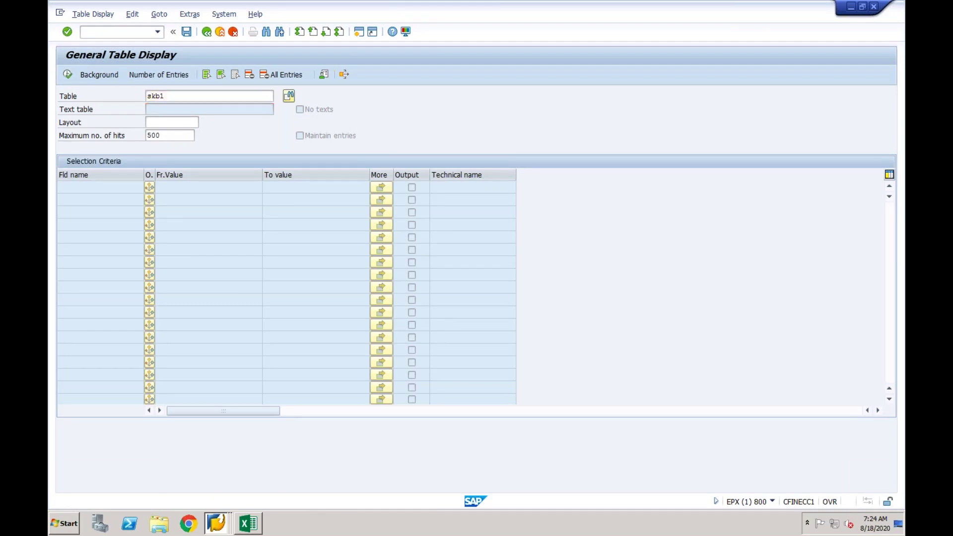
key(Return)
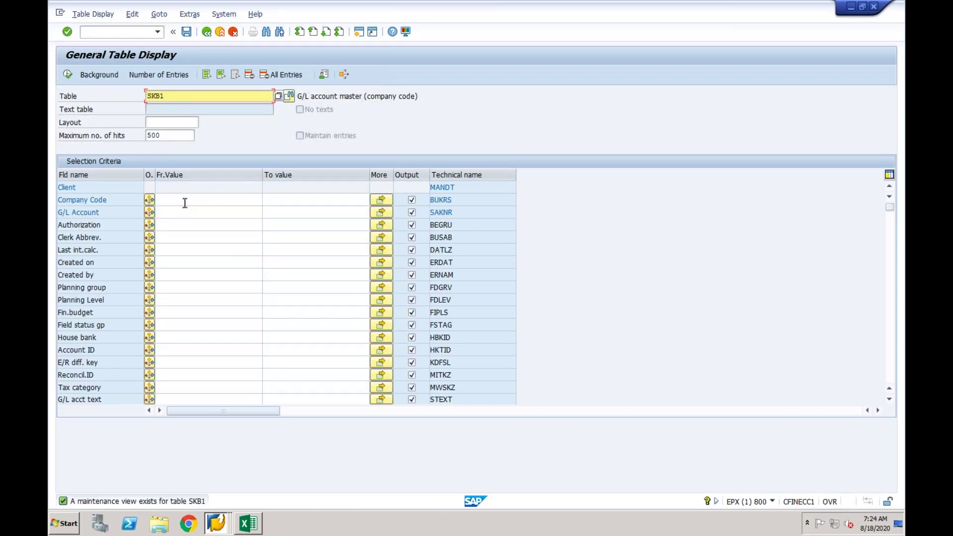
click(185, 203)
text(CF01)
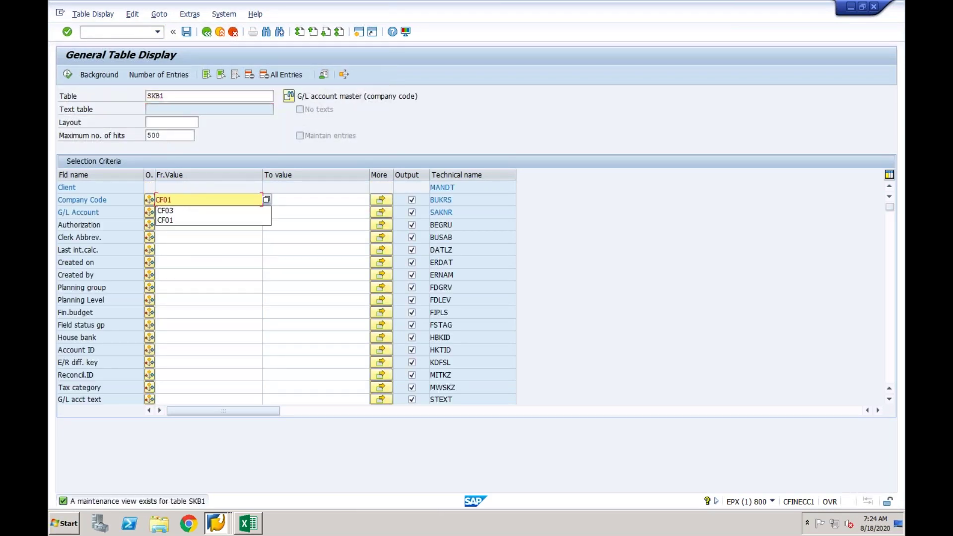
key(Return)
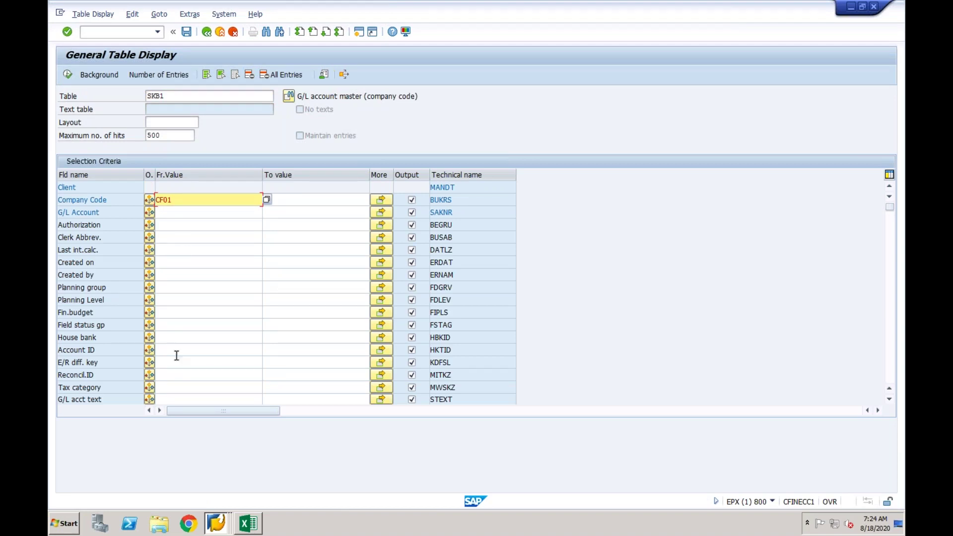
Set the Reconcil.ID condition to 'Do not select: Not equal to' and execute the SKB1 selection.
click(169, 378)
click(149, 375)
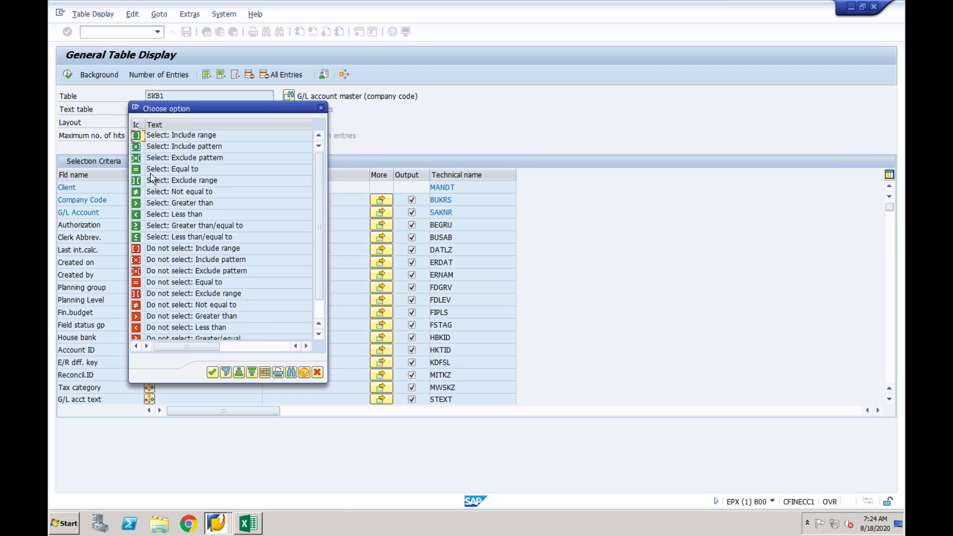
double_click(138, 170)
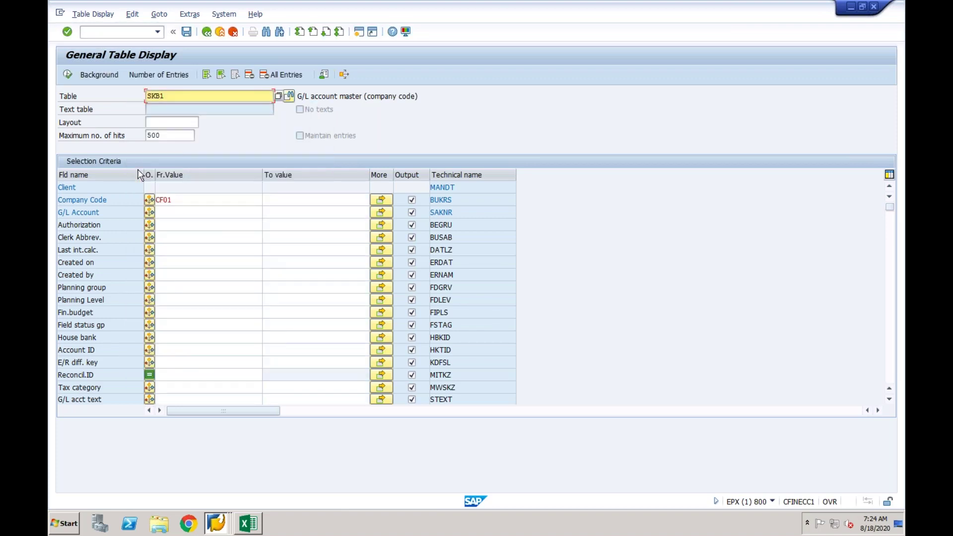
click(188, 377)
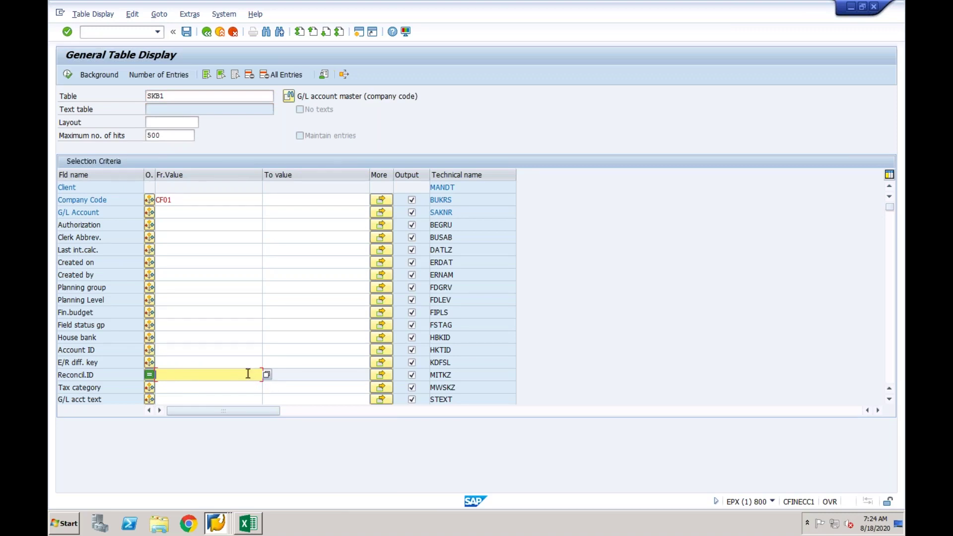
click(150, 375)
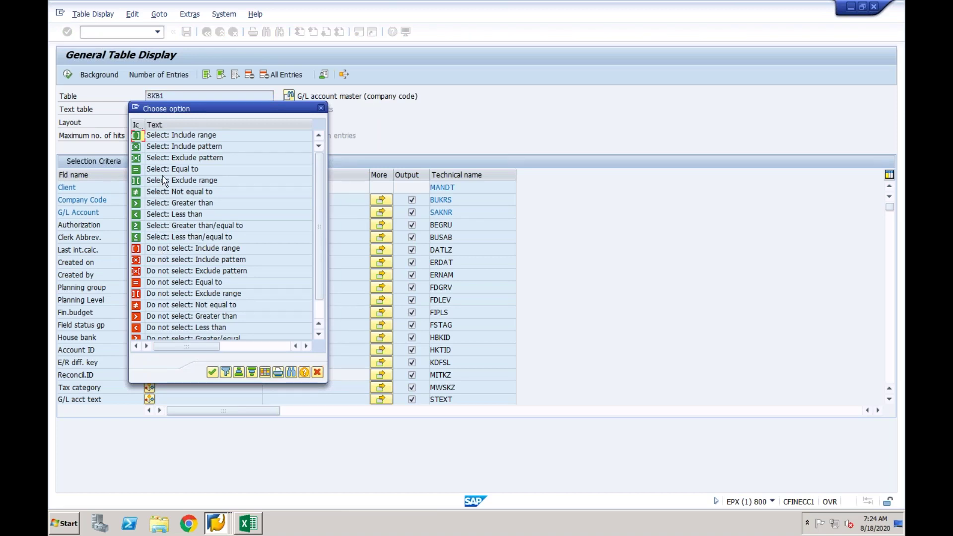
double_click(155, 305)
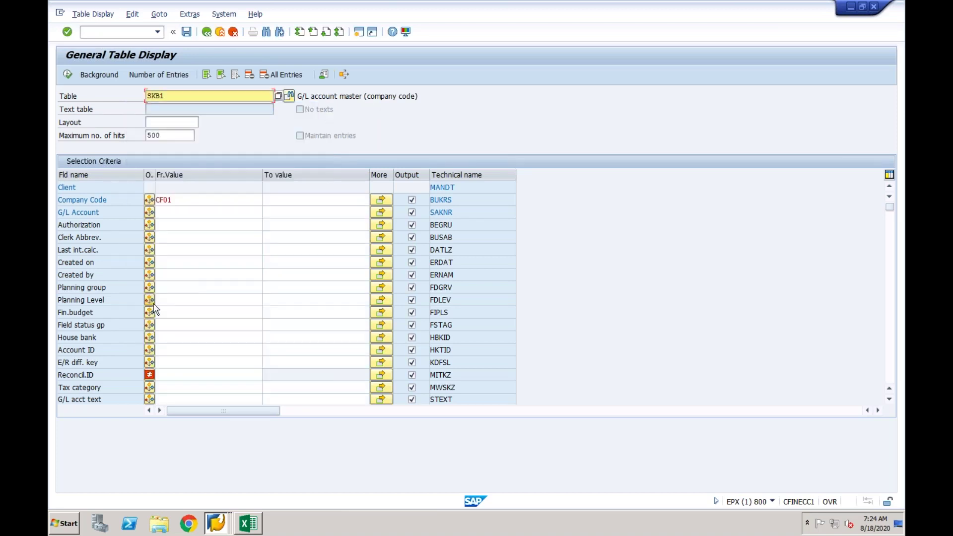
click(176, 374)
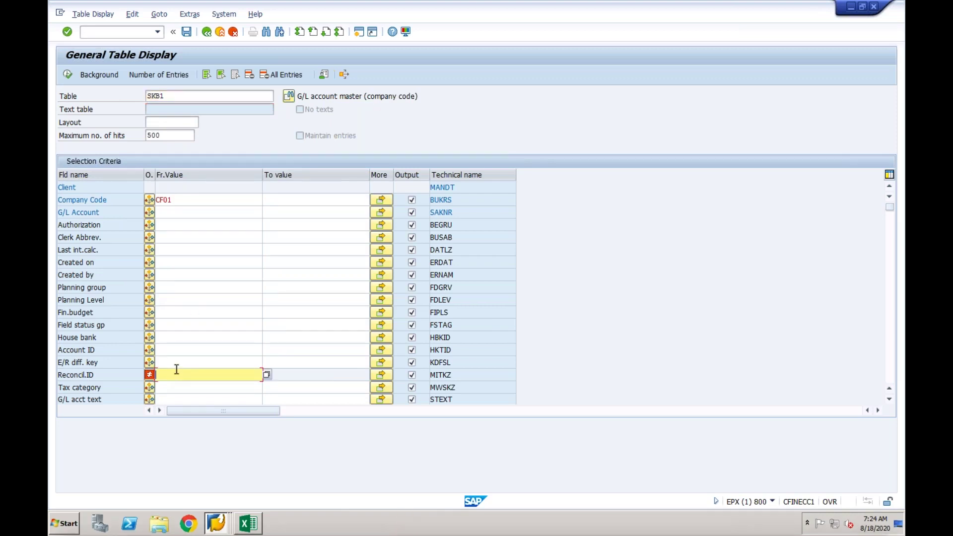
click(68, 74)
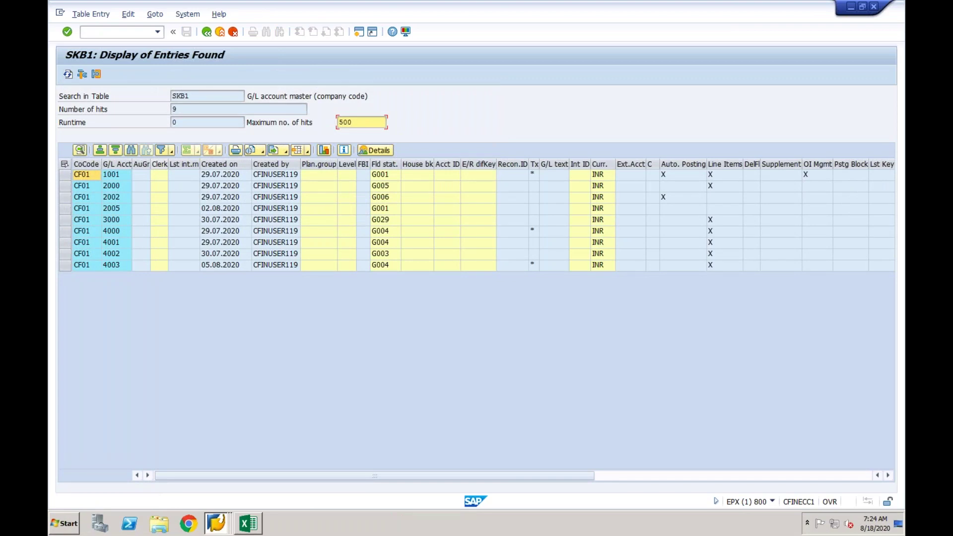
Rerun the SKB1 selection and check the Recon.ID value of account 1001.
click(207, 33)
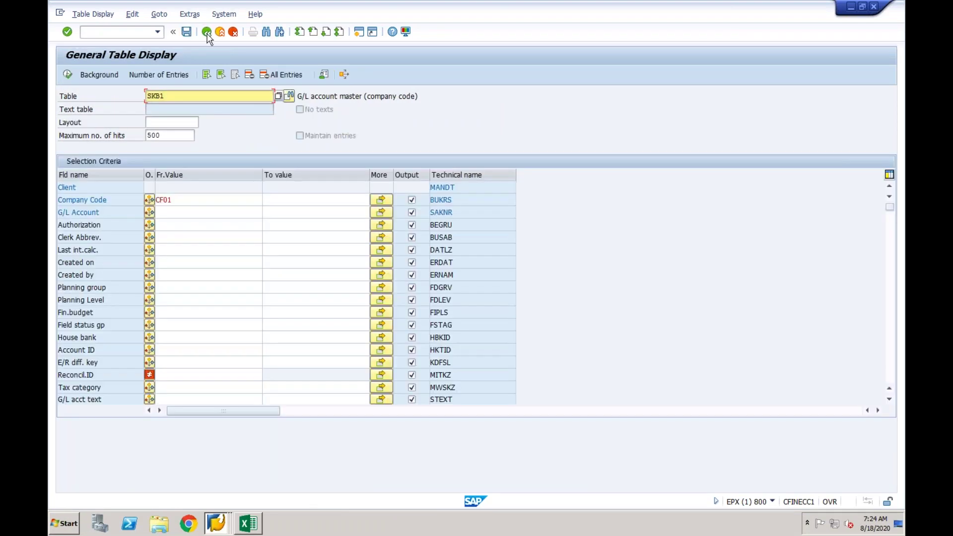
click(69, 75)
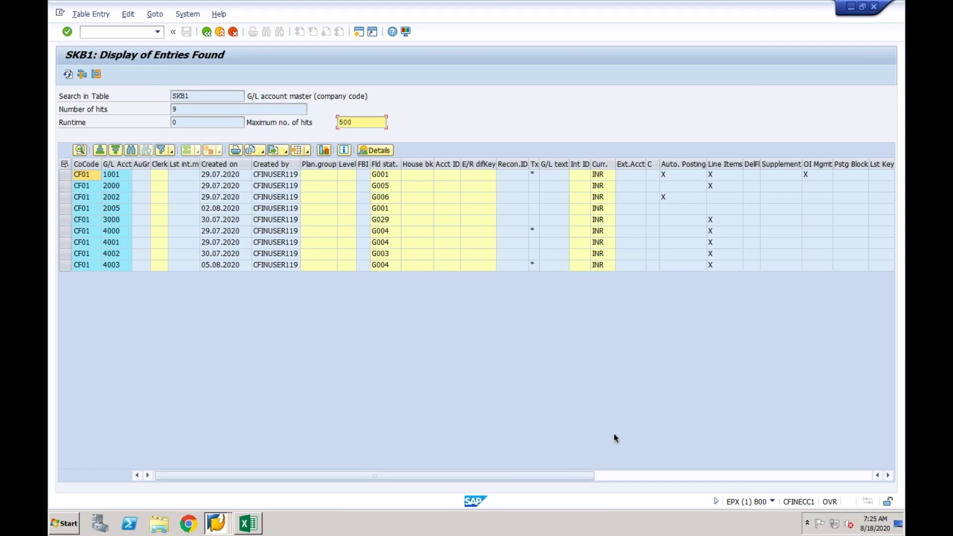
click(625, 478)
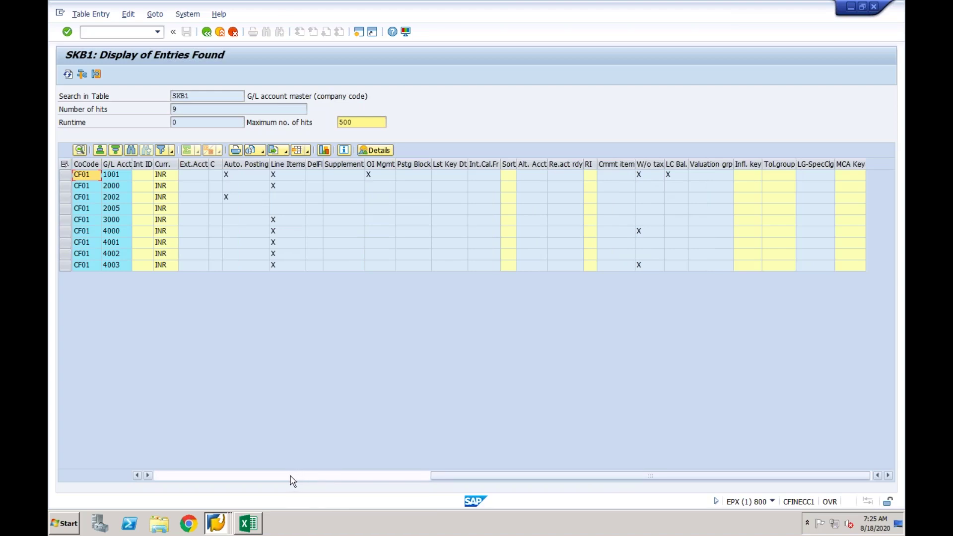
click(293, 477)
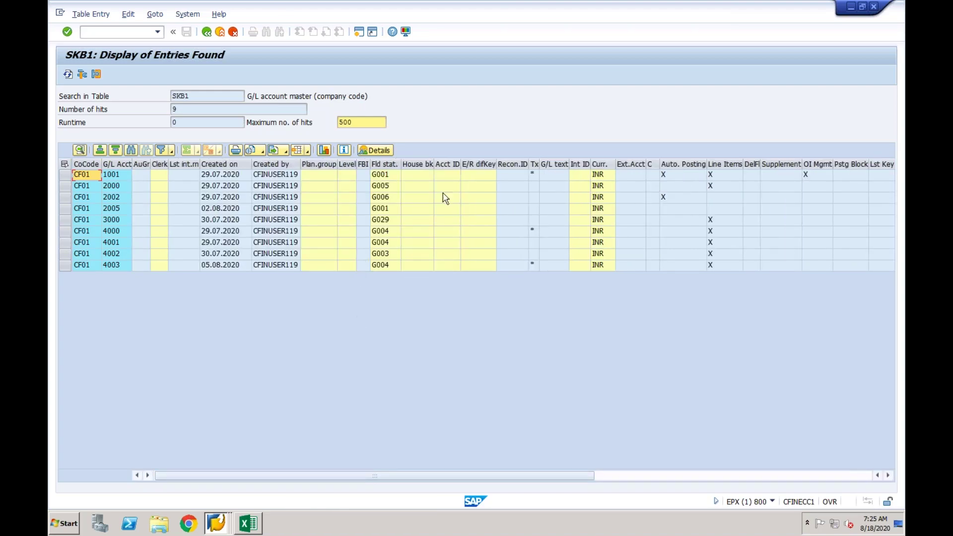
click(514, 176)
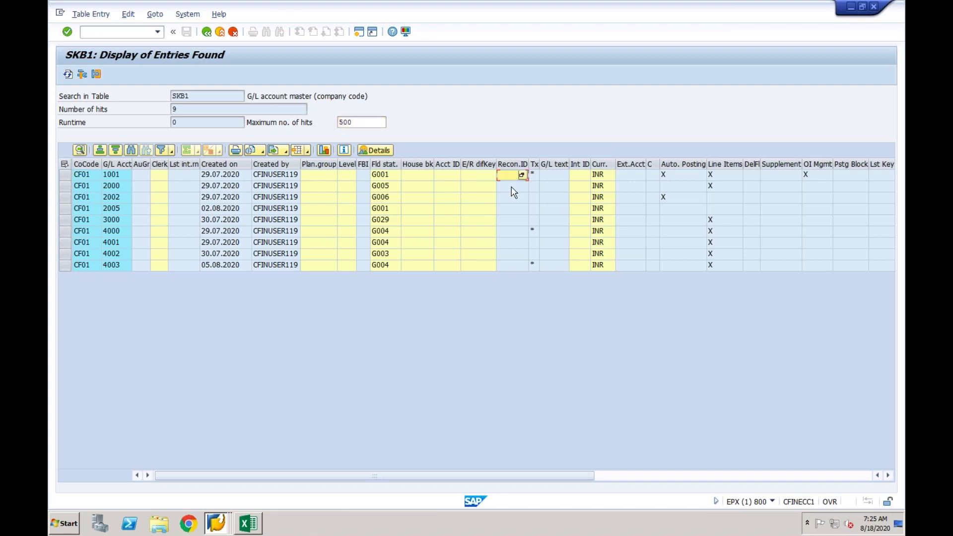
Back on the selection screen, set Reconcil.ID's option to 'Do not select: Not equal to'.
click(206, 33)
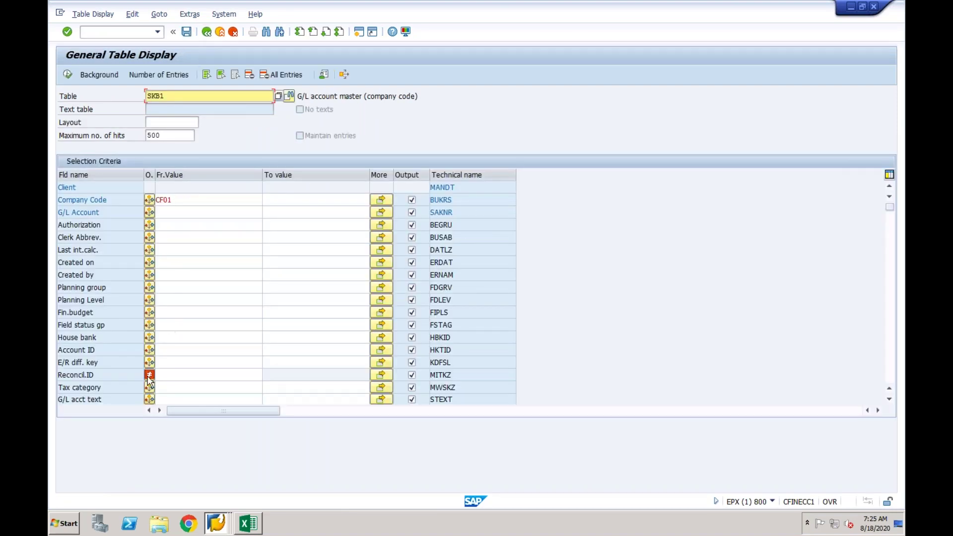
click(149, 376)
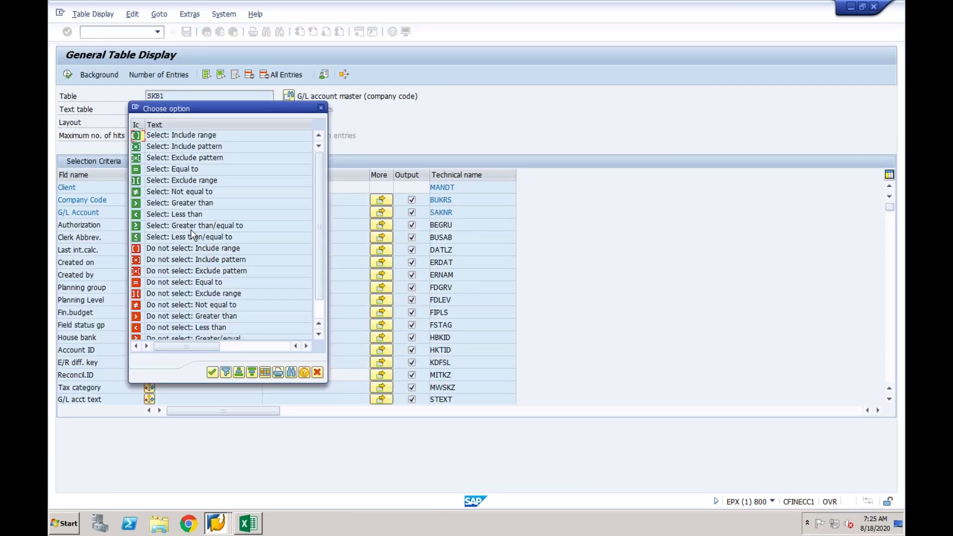
click(317, 373)
click(150, 376)
click(320, 311)
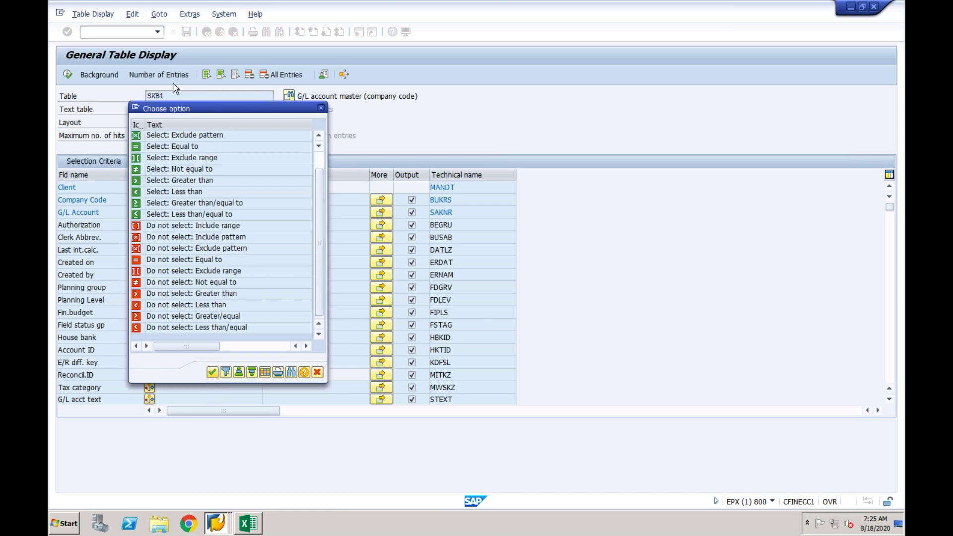
double_click(191, 282)
click(128, 33)
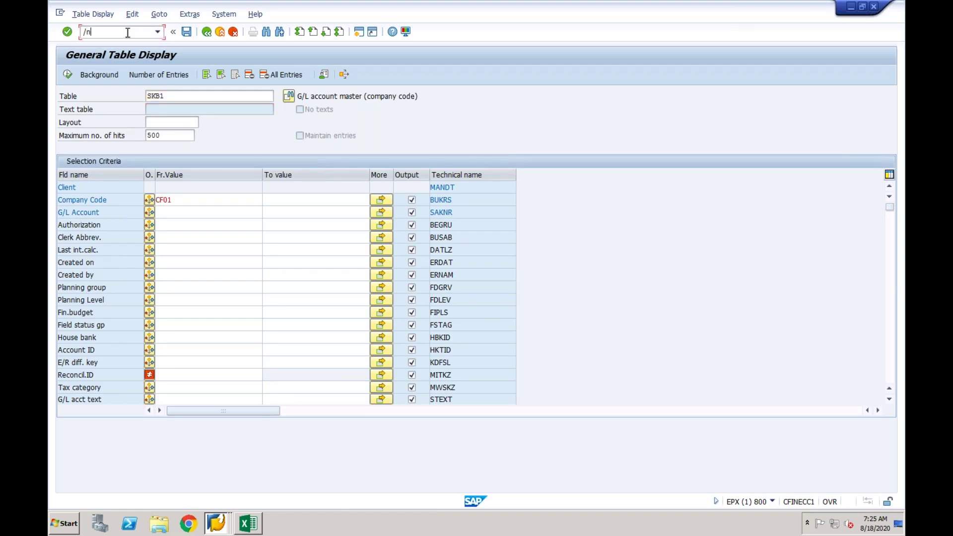
Restart SE16 for SKB1 and list all entries for company code CF01.
text(/n)
key(Return)
text(se16)
key(Return)
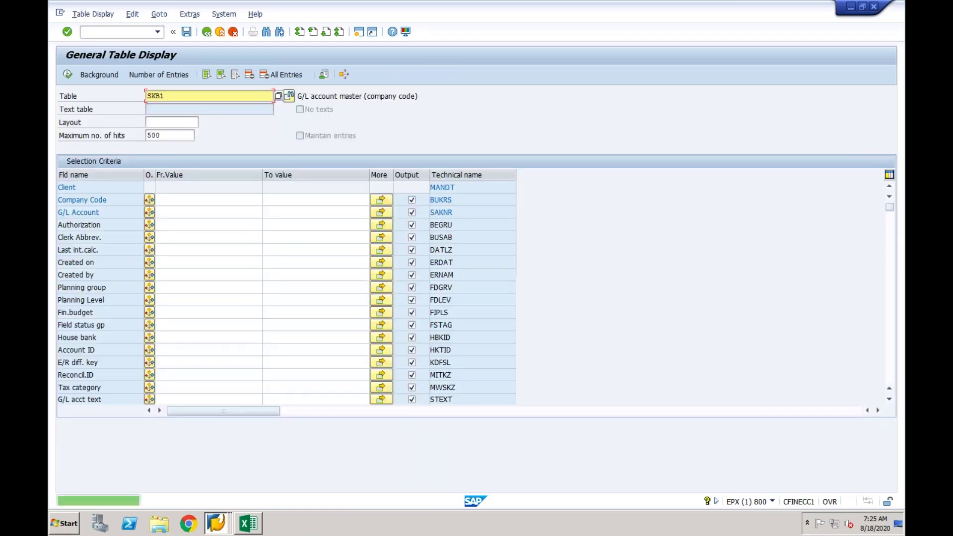
click(170, 200)
text(CF01)
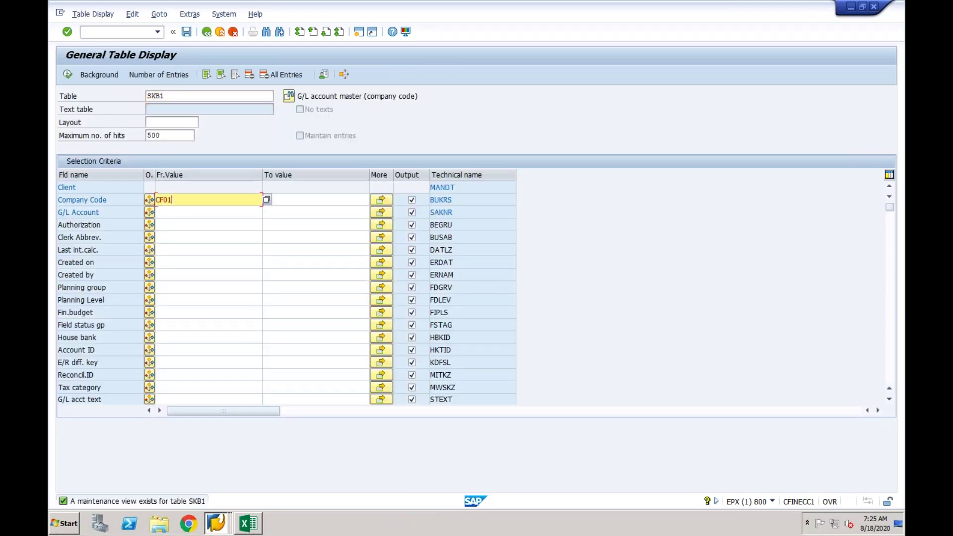
key(Return)
click(68, 74)
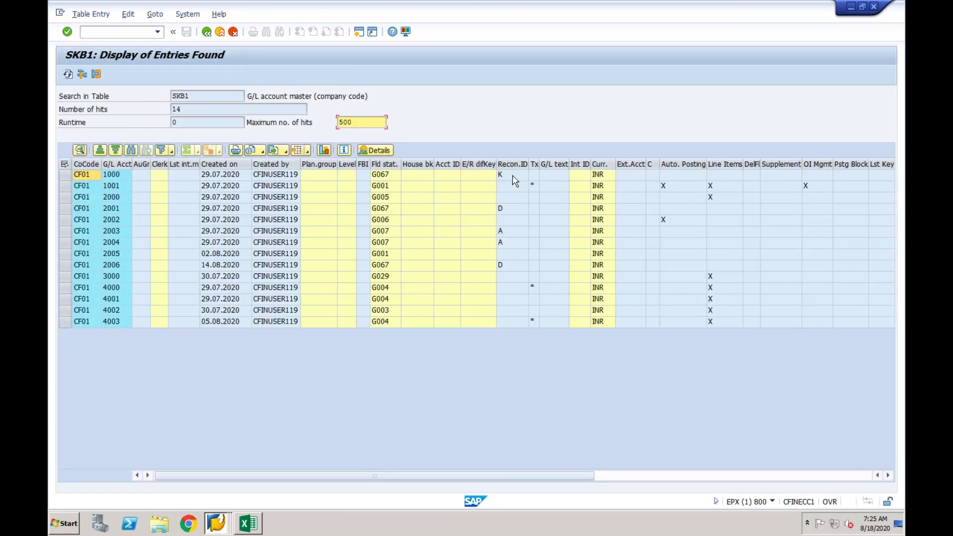
Sort the accounts by Recon.ID descending and select accounts 1000, 2001 and 2006.
click(513, 165)
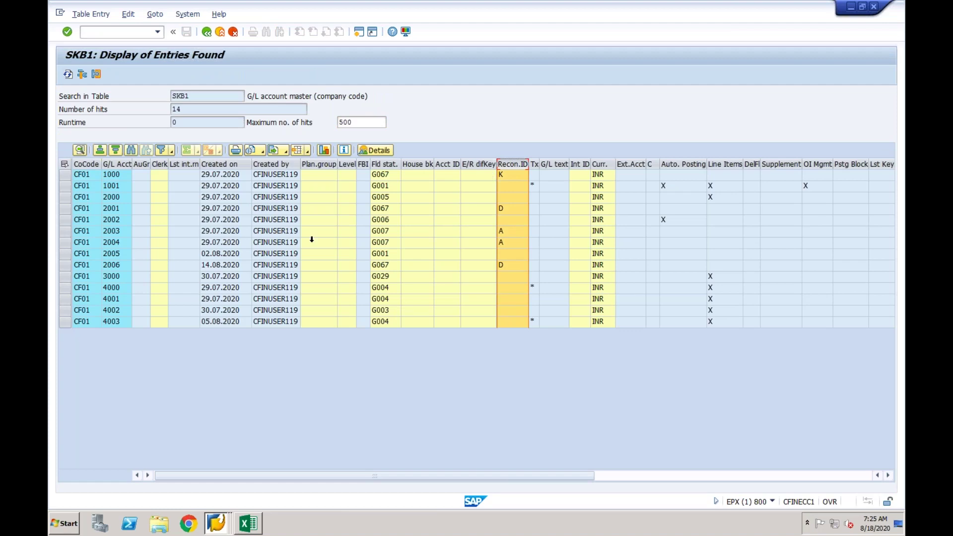
click(115, 150)
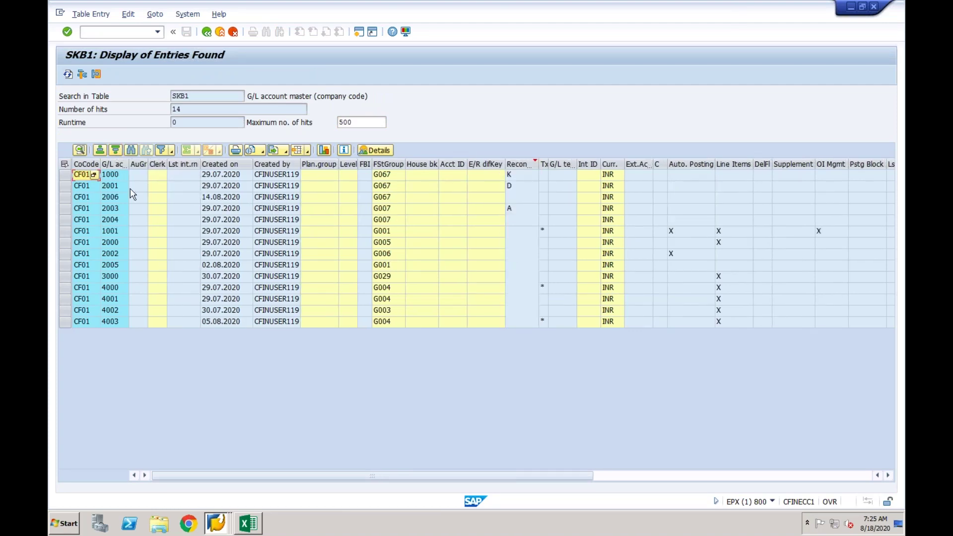
click(65, 175)
shift+click(65, 186)
shift+click(65, 197)
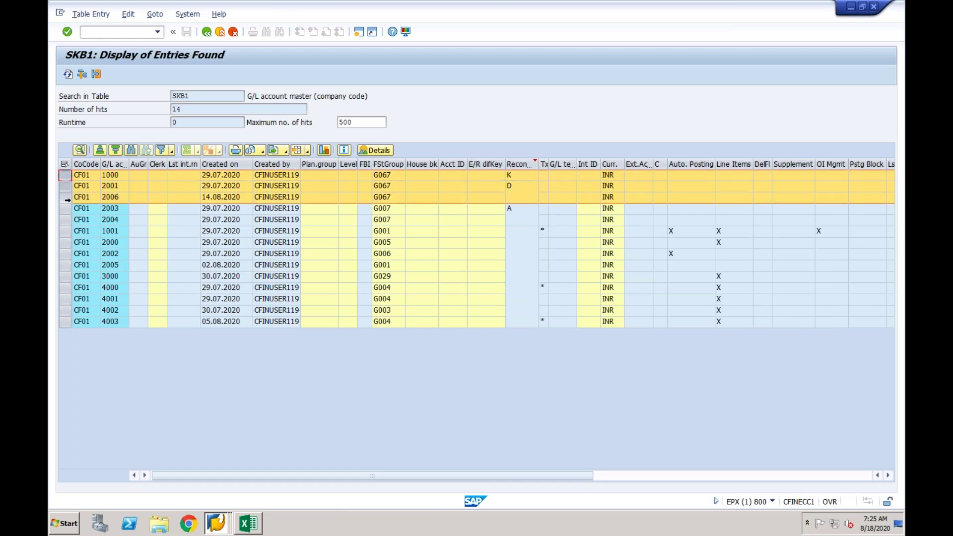
shift+click(66, 208)
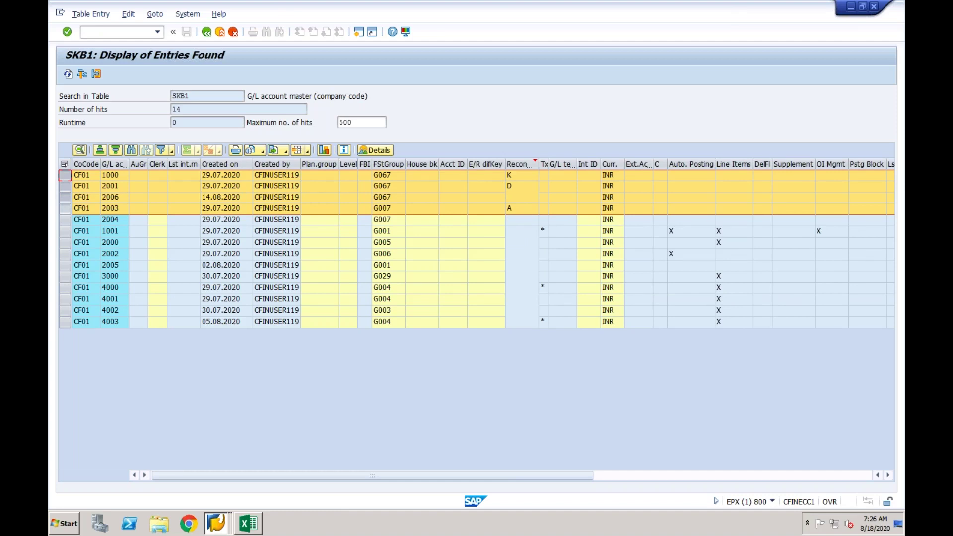
click(65, 175)
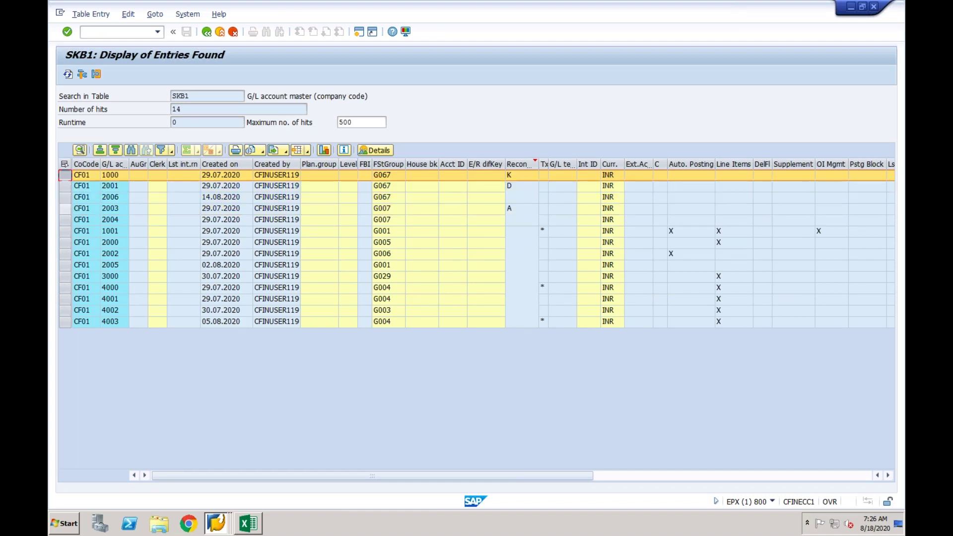
click(65, 186)
click(65, 186)
drag(66, 175, 68, 198)
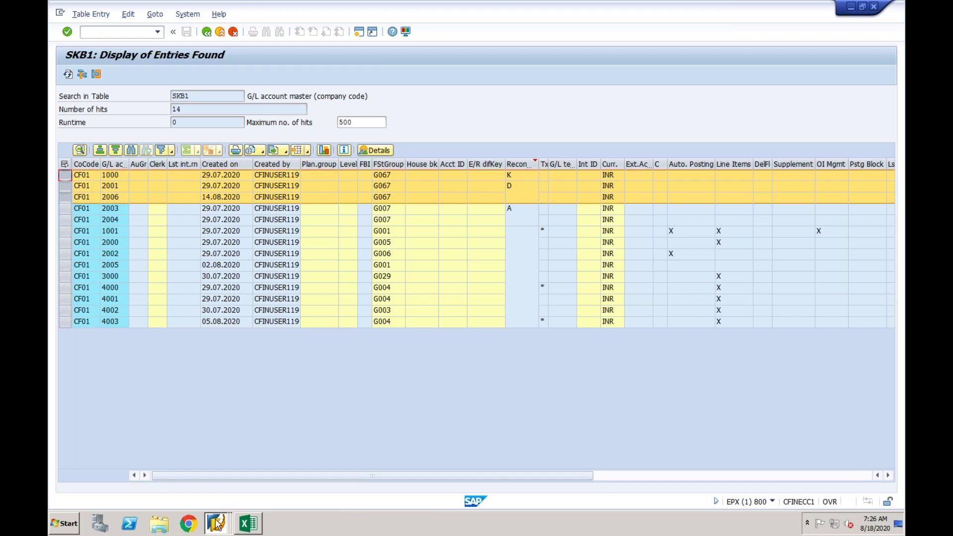
In the CF03 new-entries screen, enter G/L accounts 1000, 2001 and 2006.
mouse_move(216, 524)
click(228, 468)
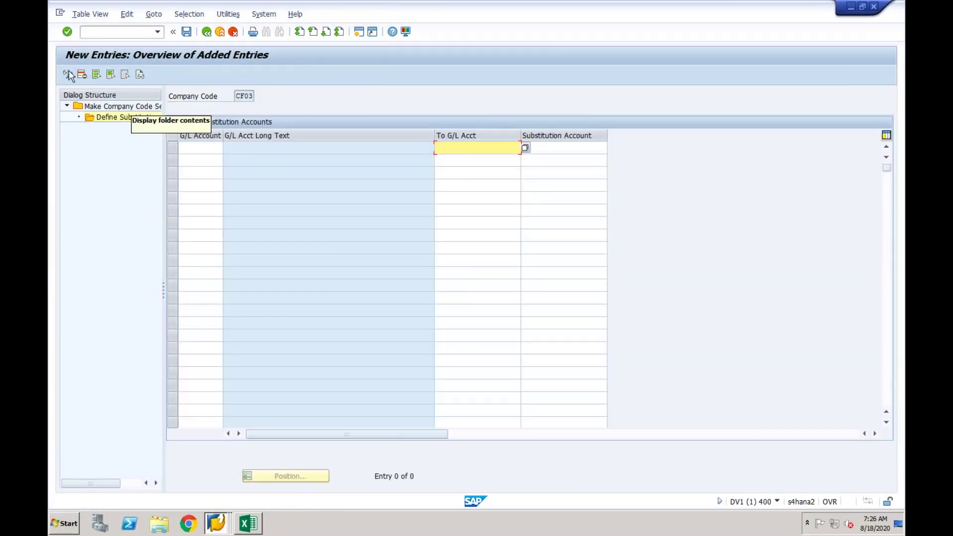
click(189, 145)
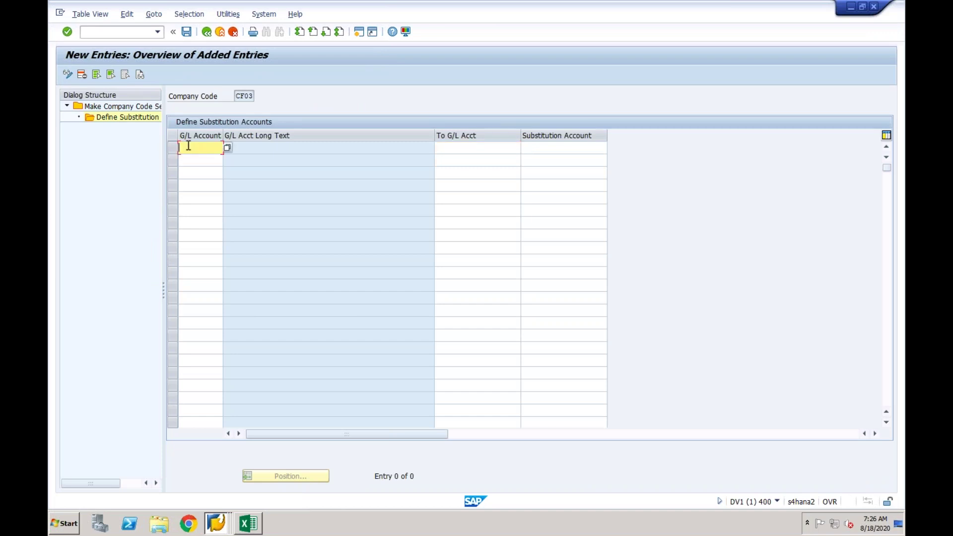
text(100)
click(188, 162)
text(2001)
click(190, 174)
text(2006)
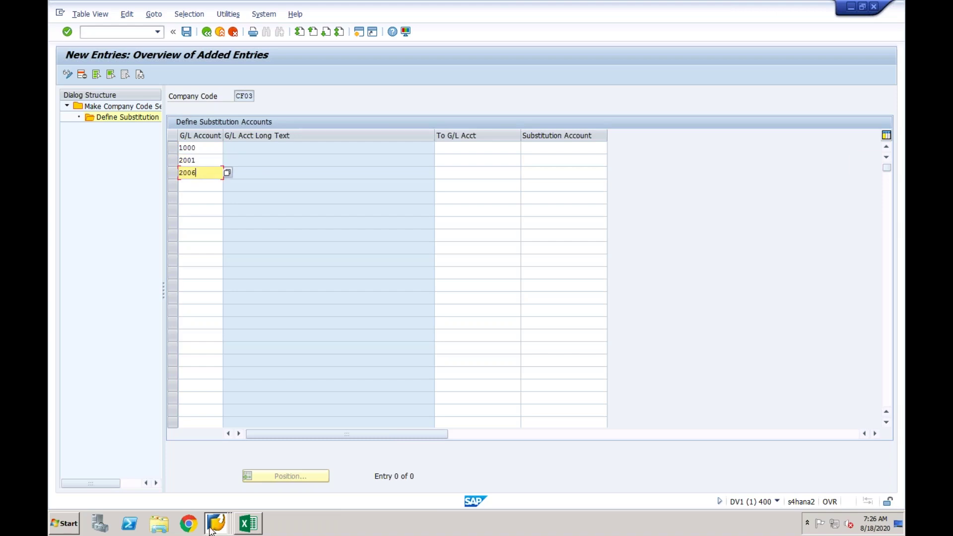
Check the SKB1 account list, then return to the substitution-accounts entry screen.
click(216, 524)
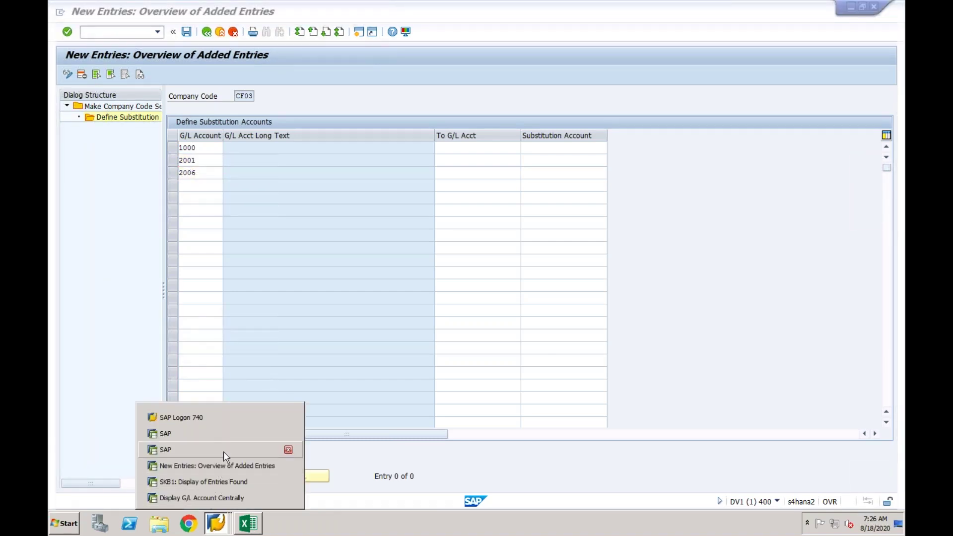
click(220, 480)
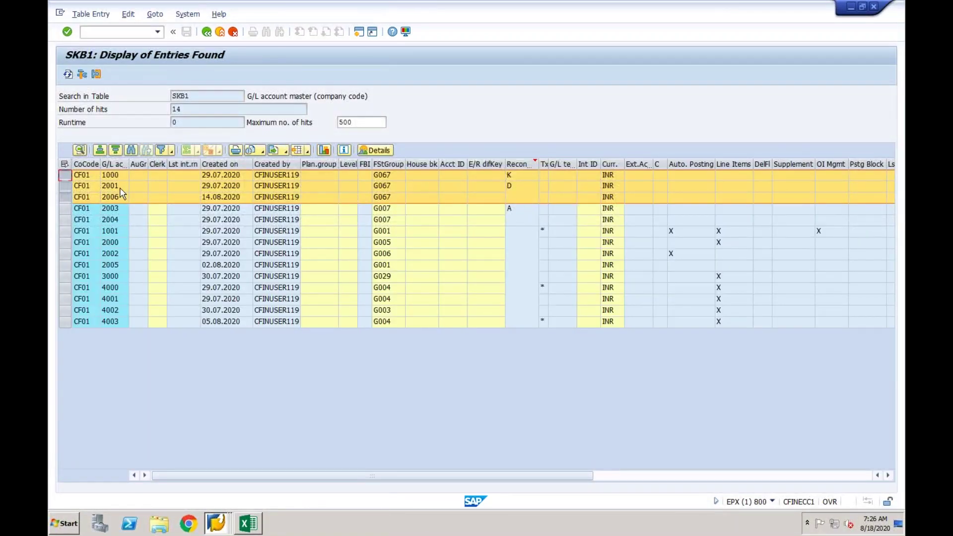
click(216, 524)
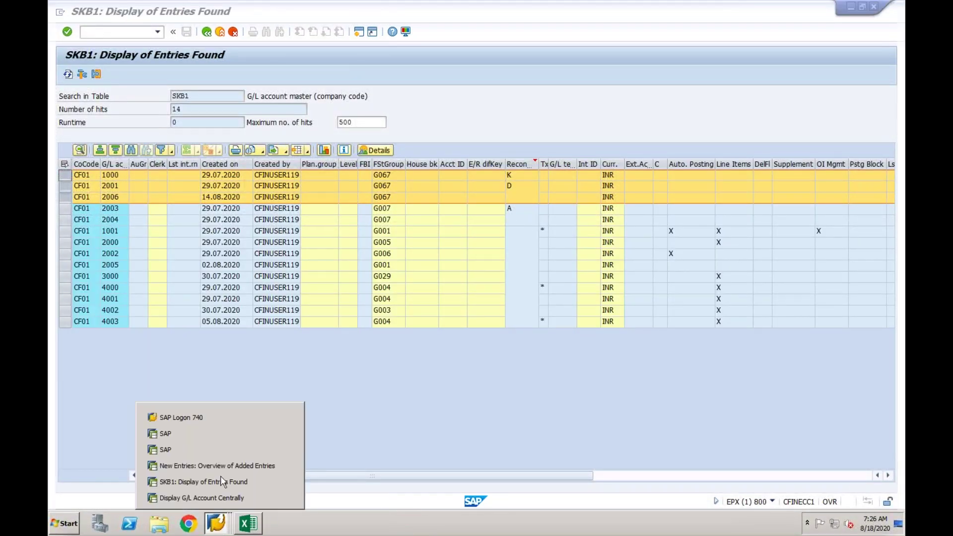
click(227, 466)
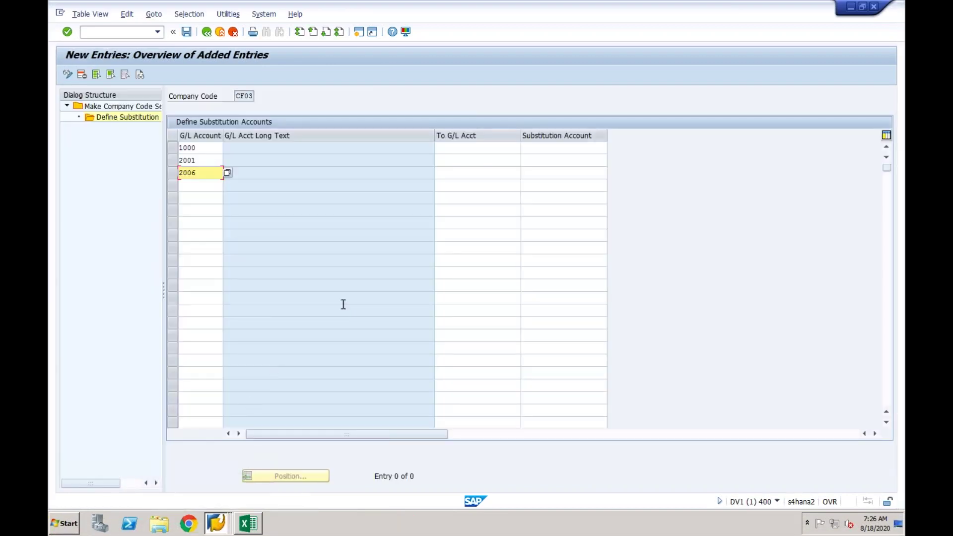
Review the To G/L and substitution account cells for accounts 1000, 2001 and 2006.
click(465, 148)
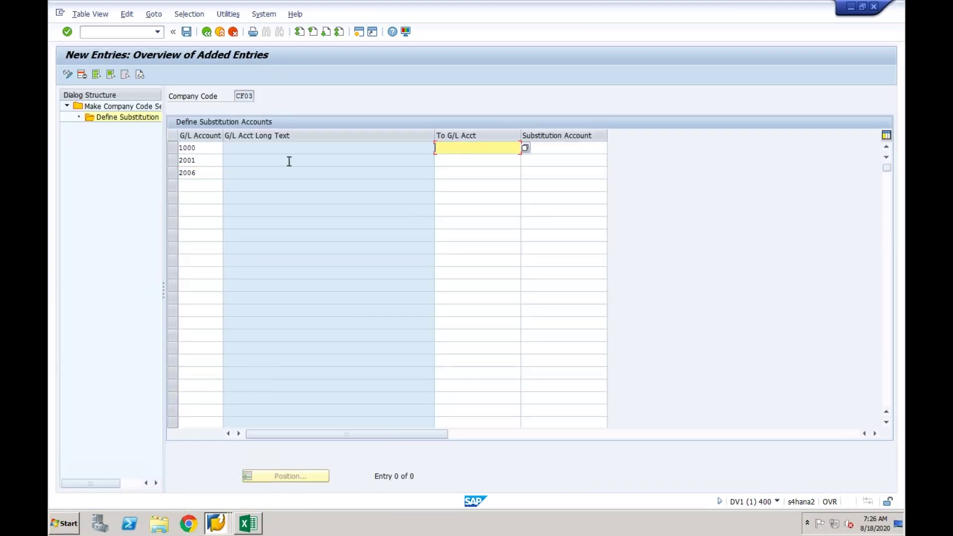
click(207, 149)
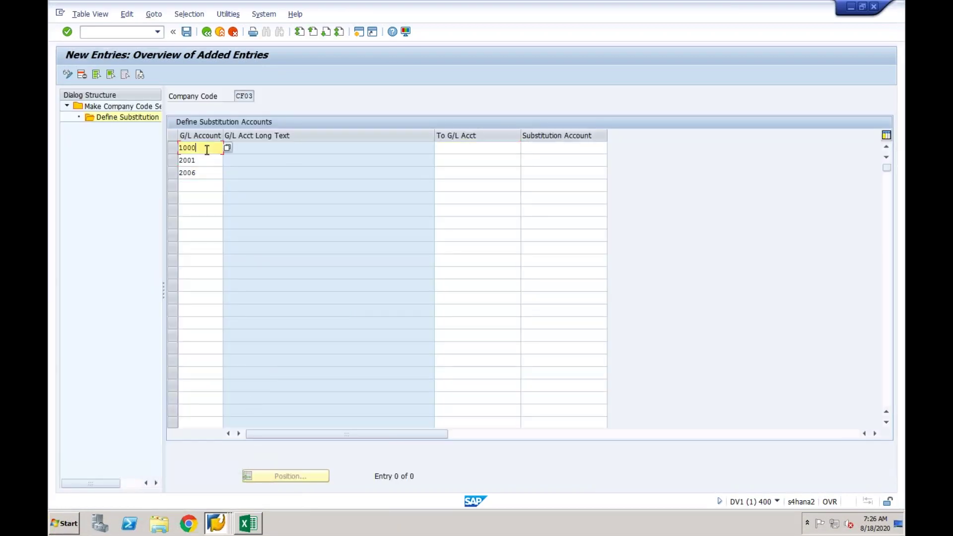
click(458, 151)
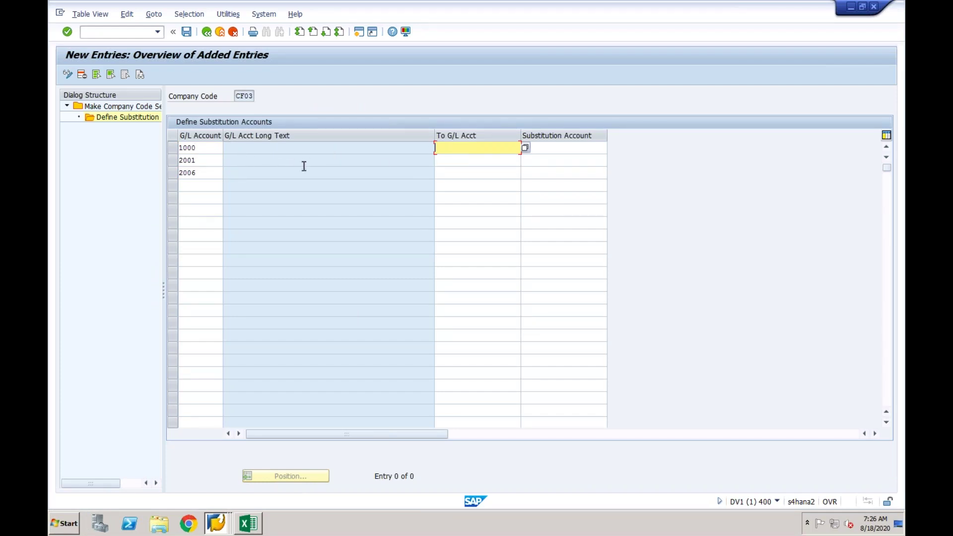
click(213, 148)
click(211, 160)
click(211, 173)
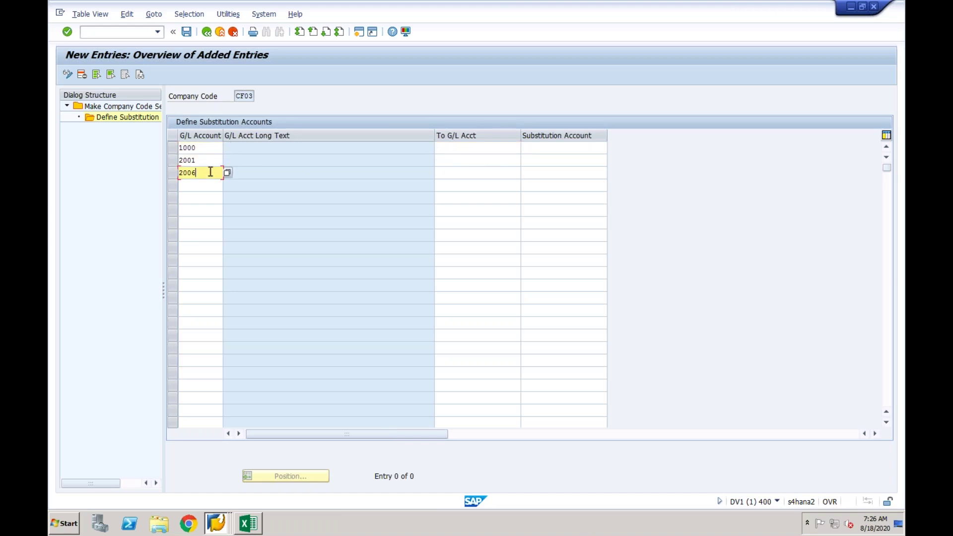
click(551, 151)
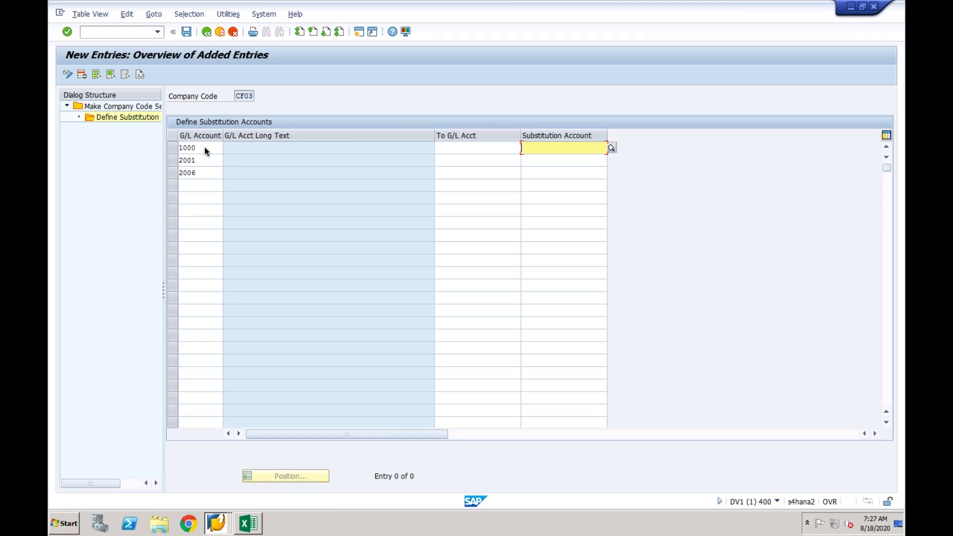
click(543, 157)
click(556, 145)
click(206, 148)
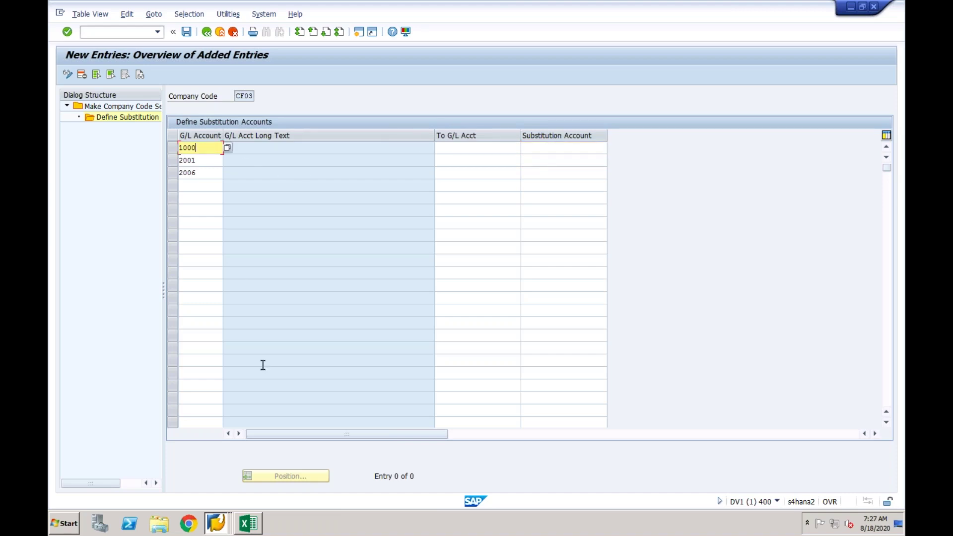
click(251, 525)
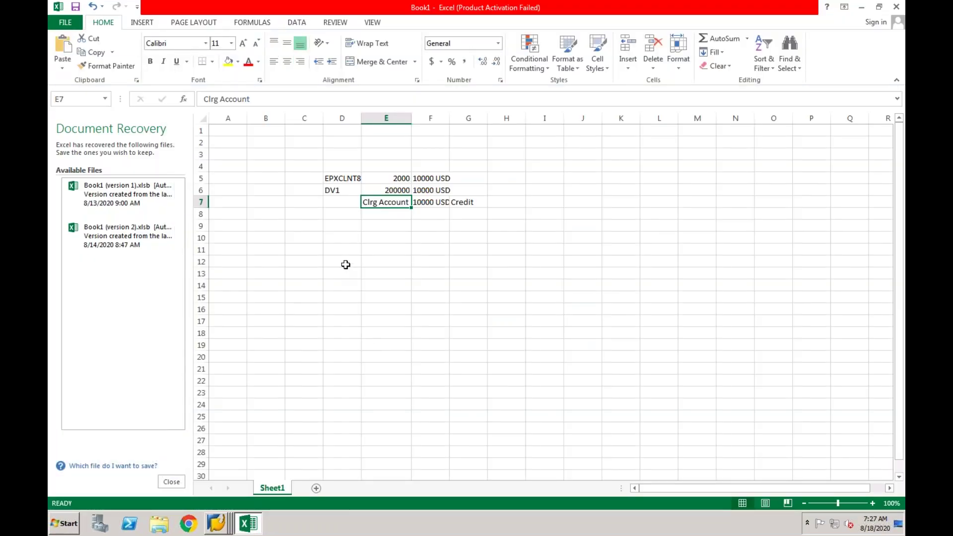
Enter EPXCLNT800 in D12 and a Vendor Line Items column numbered 2–4, autofitting columns D and E.
click(346, 265)
text(EPXCL)
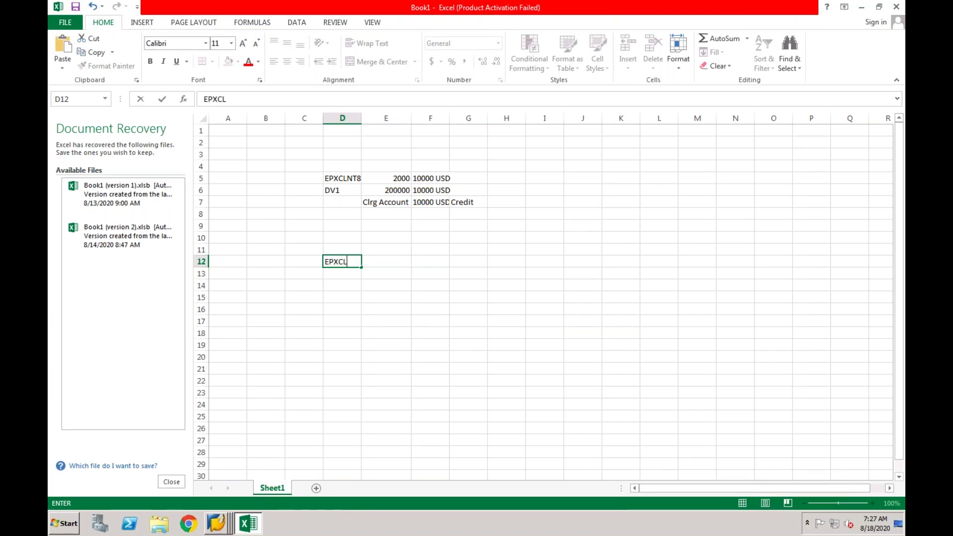
text(NT800)
click(350, 309)
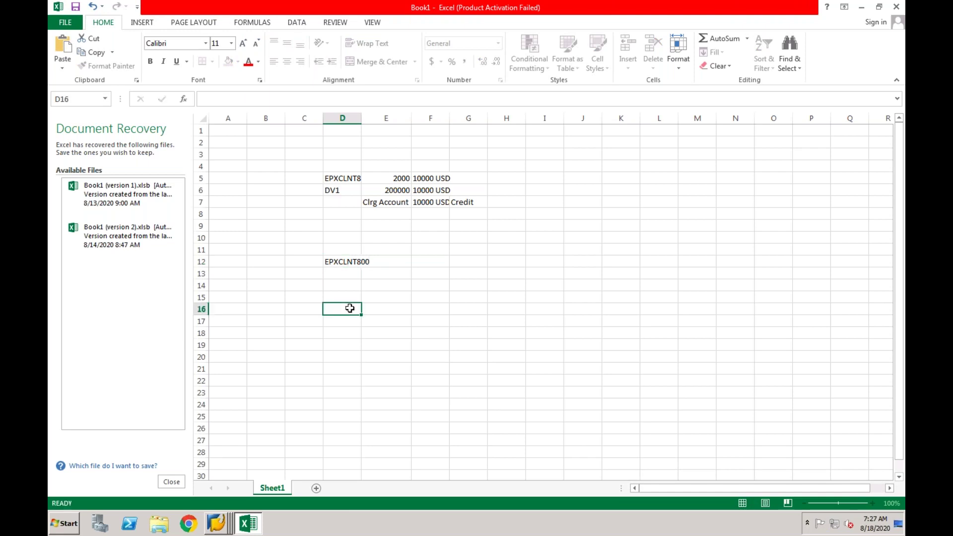
double_click(361, 119)
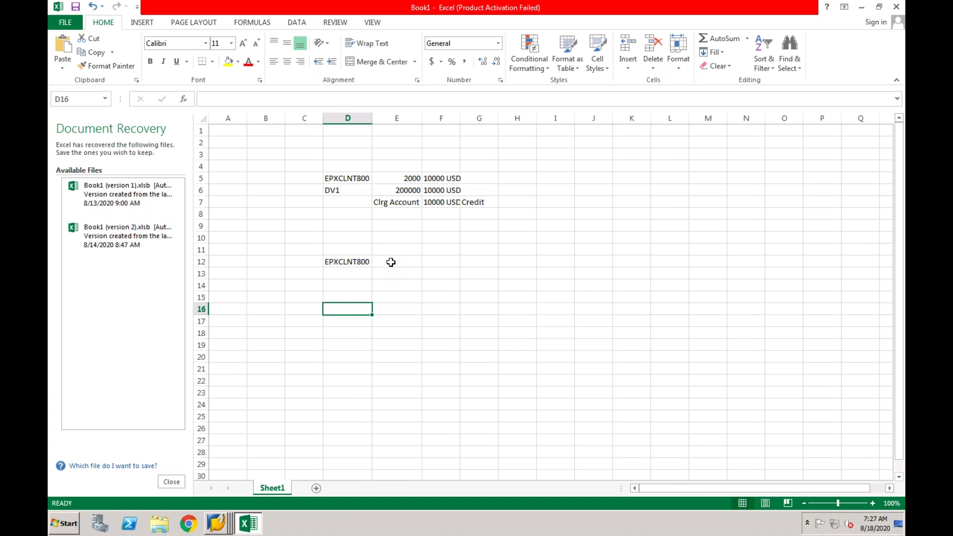
click(391, 263)
text(Ven)
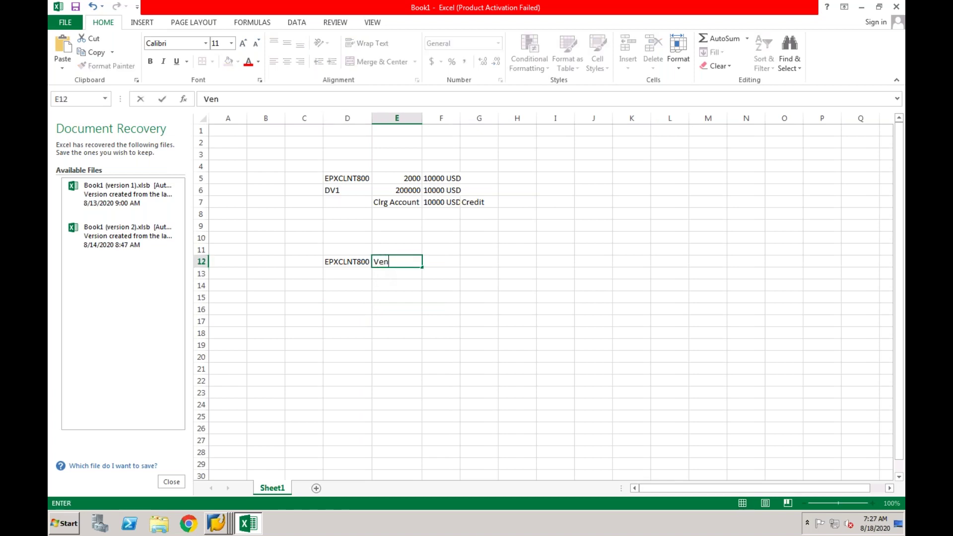
text(dor Line Items)
key(Return)
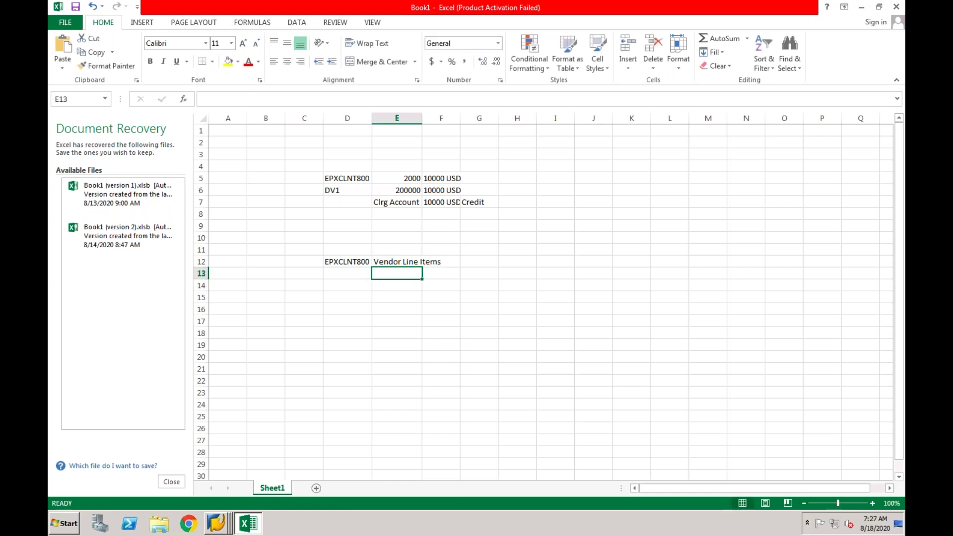
text(2)
key(Return)
text(3)
key(Return)
text(4)
key(Return)
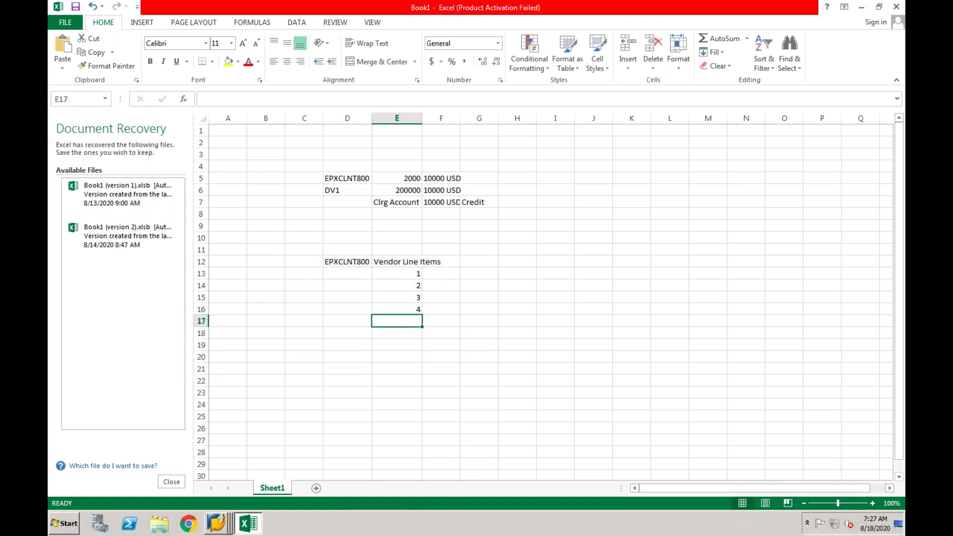
double_click(422, 118)
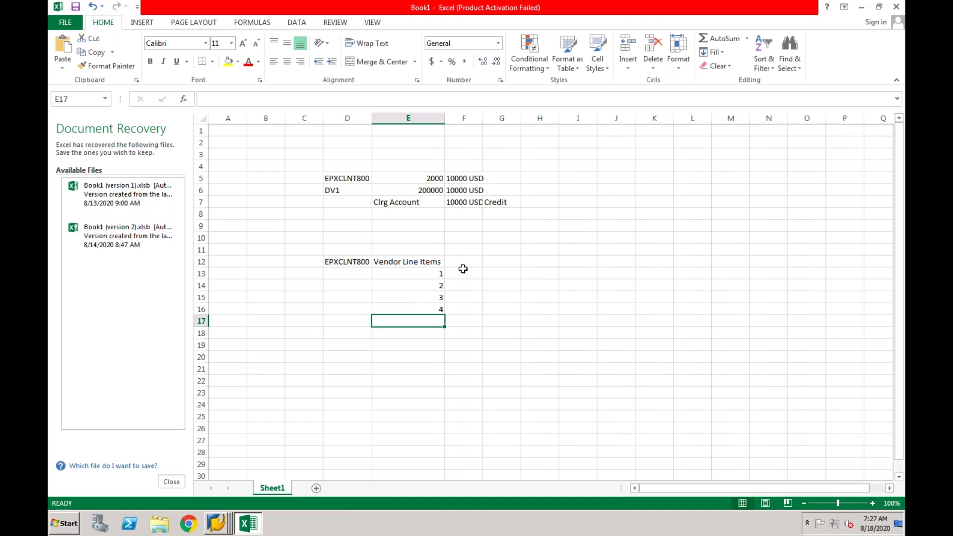
Add a Recon heading in F12 with 1000 filled from F13 down to F16.
click(462, 275)
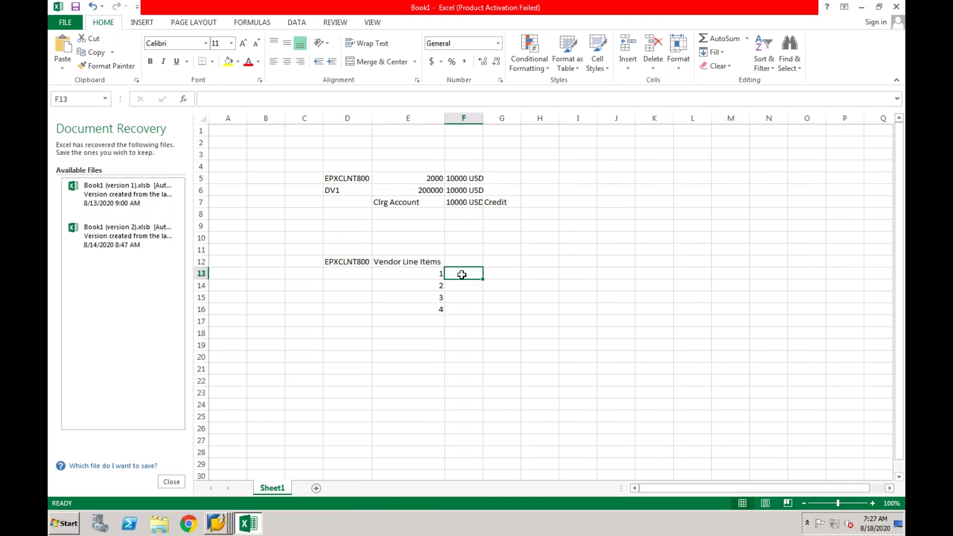
text(1000)
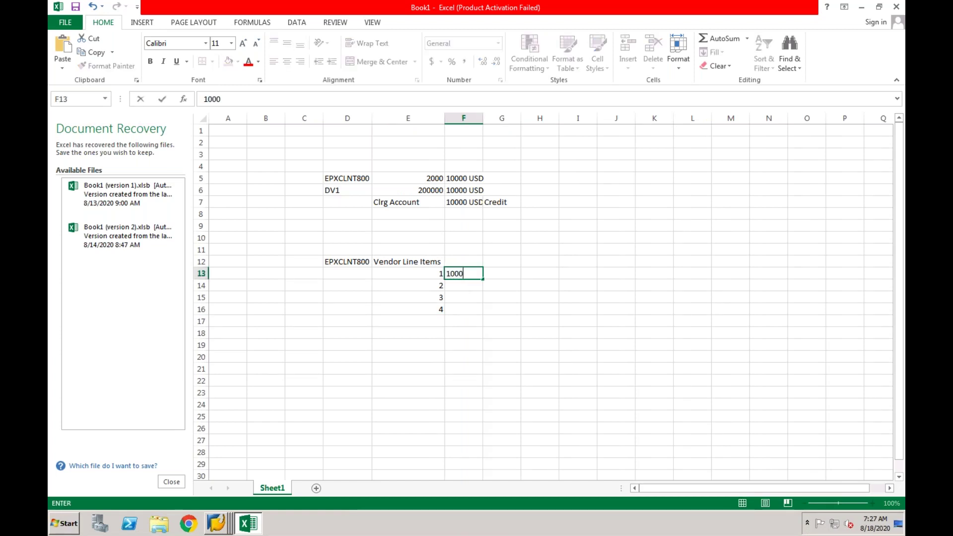
click(458, 265)
text(Re)
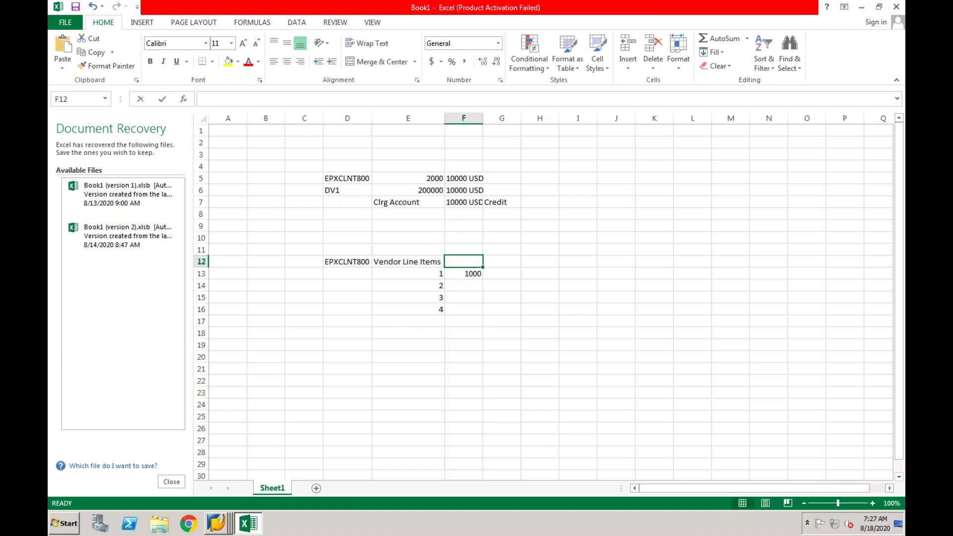
text(con)
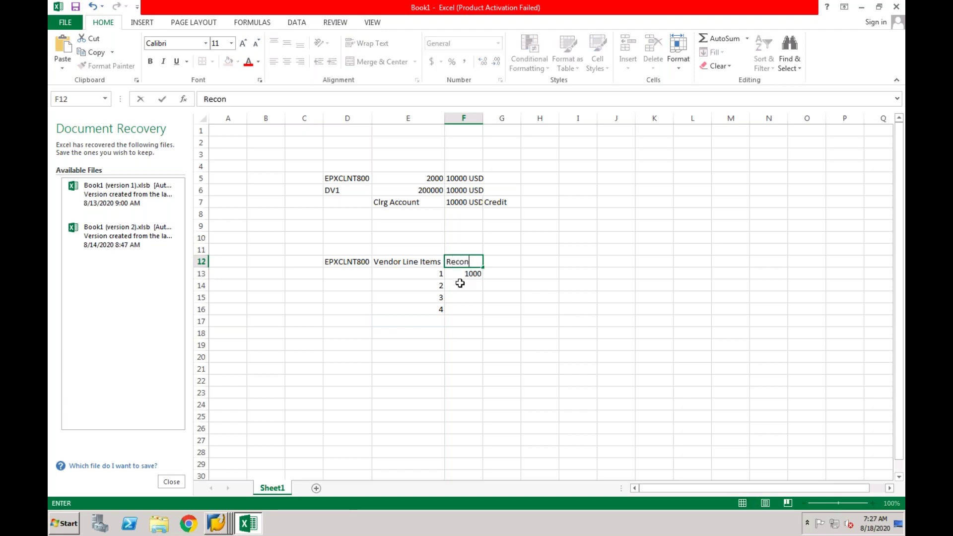
click(460, 281)
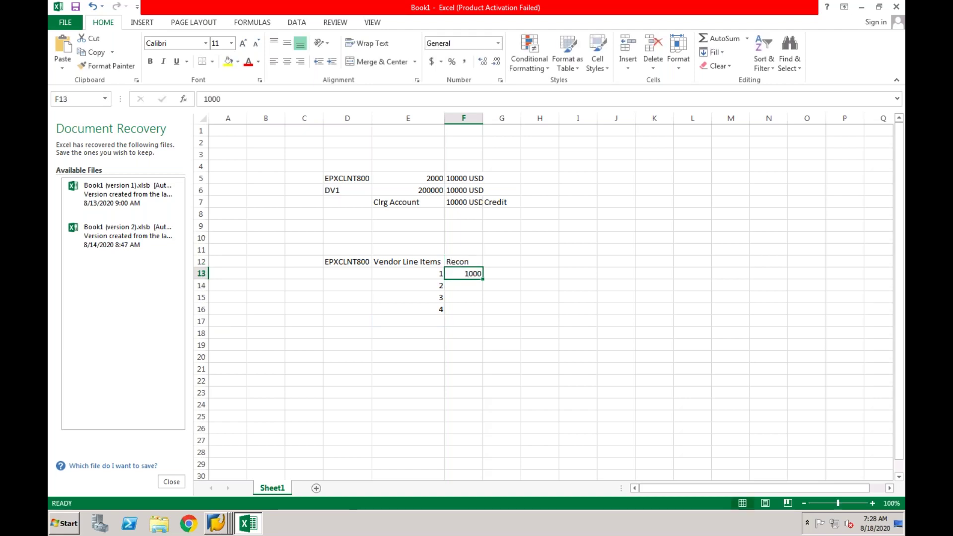
key(ctrl+c)
key(Down)
key(shift+Down)
key(shift+Down)
key(ctrl+v)
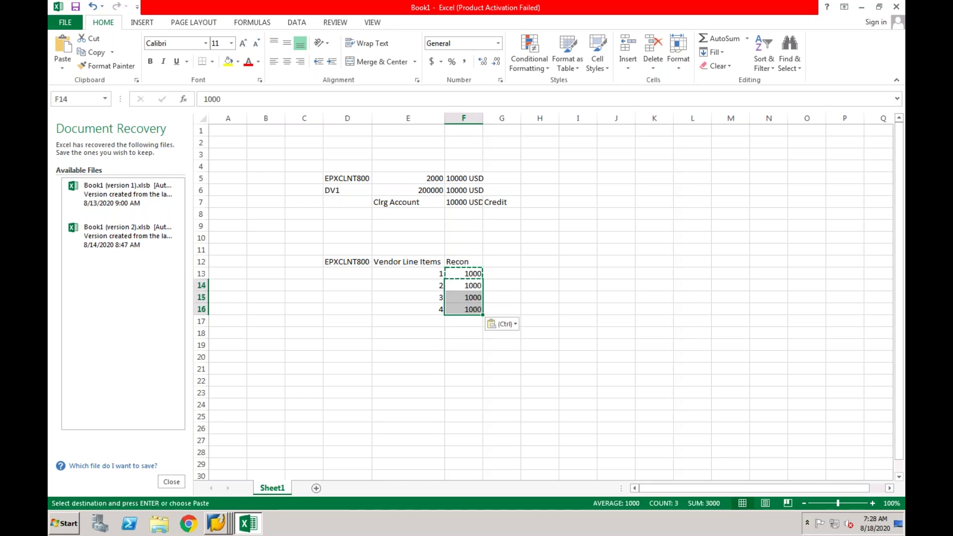
click(448, 346)
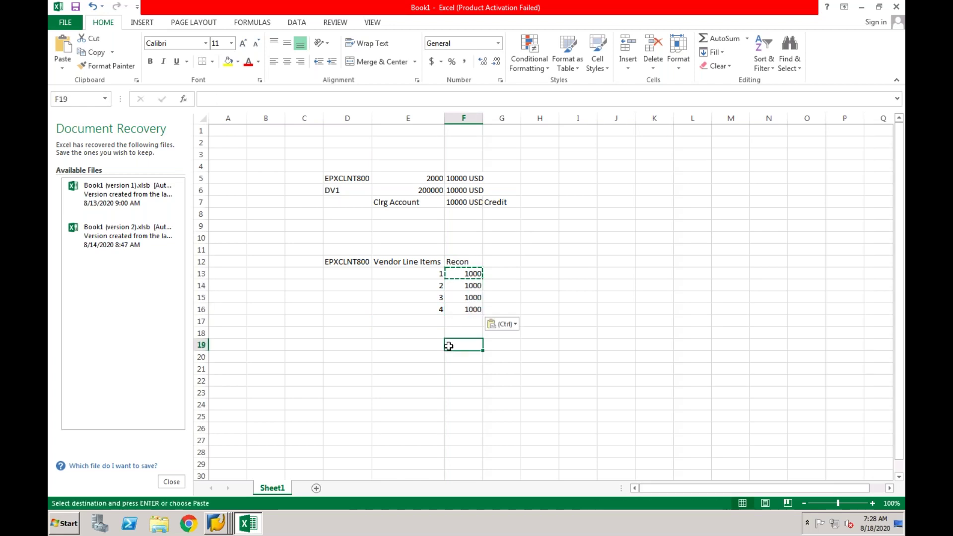
Add an Amount column in G12 with 1000, 2000, 1000, 2000 for G13:G16.
click(499, 262)
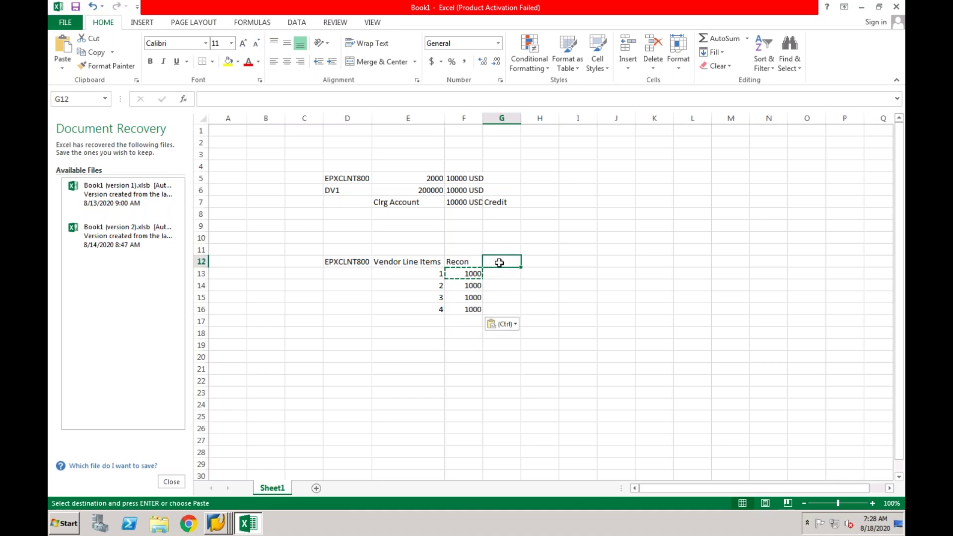
text(Amount)
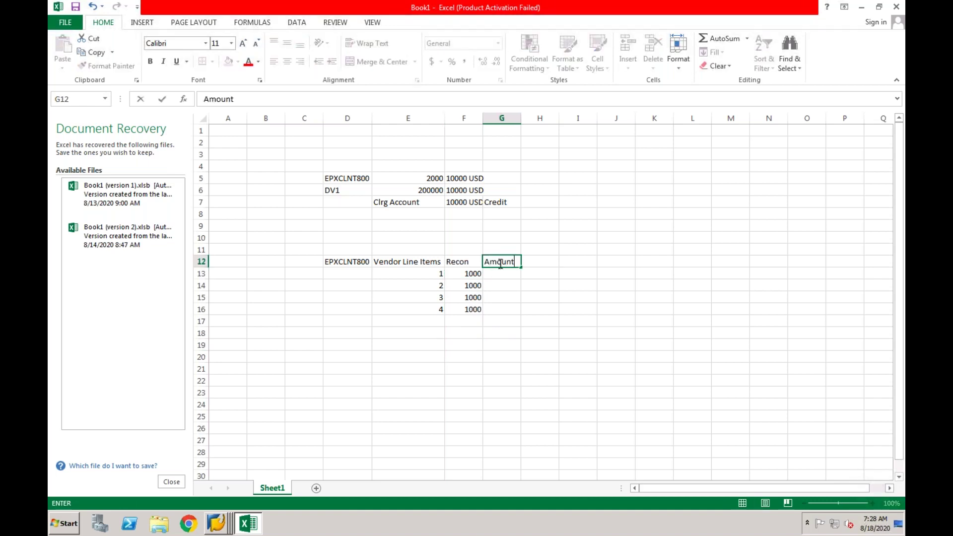
click(498, 274)
text(1000)
key(Return)
text(2000)
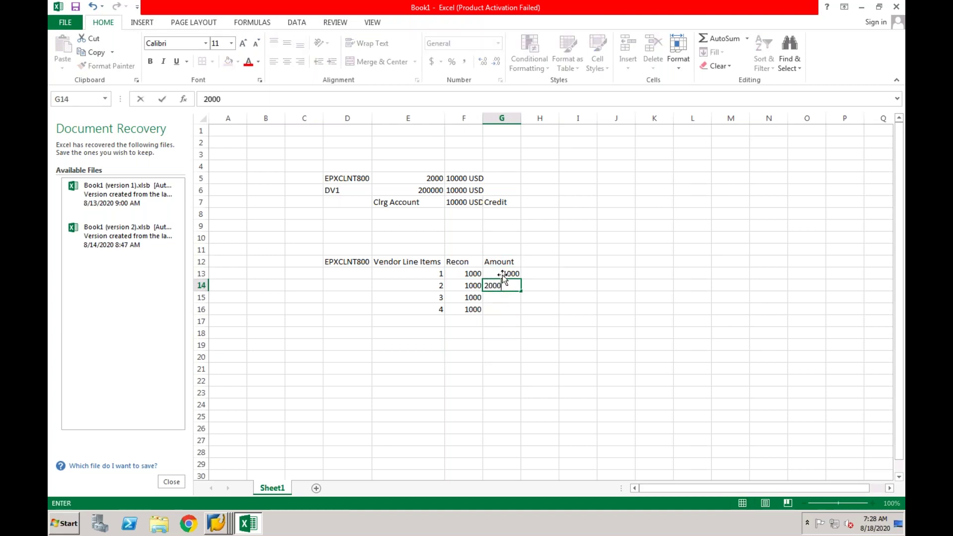
drag(503, 276, 502, 285)
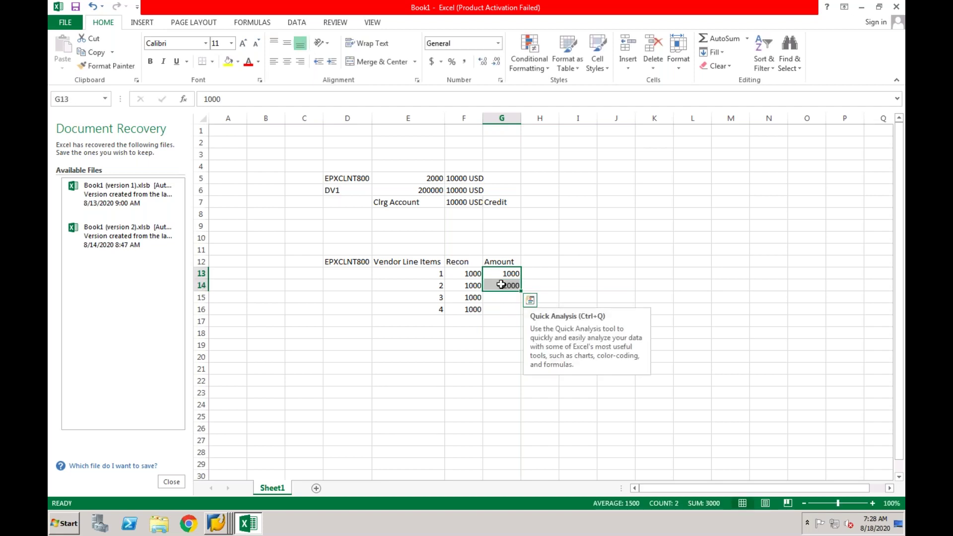
key(ctrl+c)
key(Down)
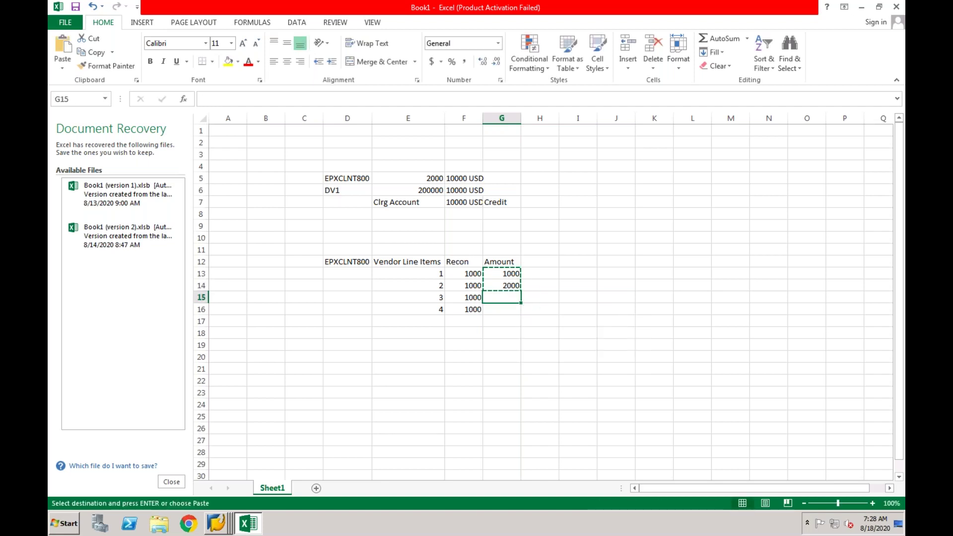
key(ctrl+v)
click(476, 355)
key(Escape)
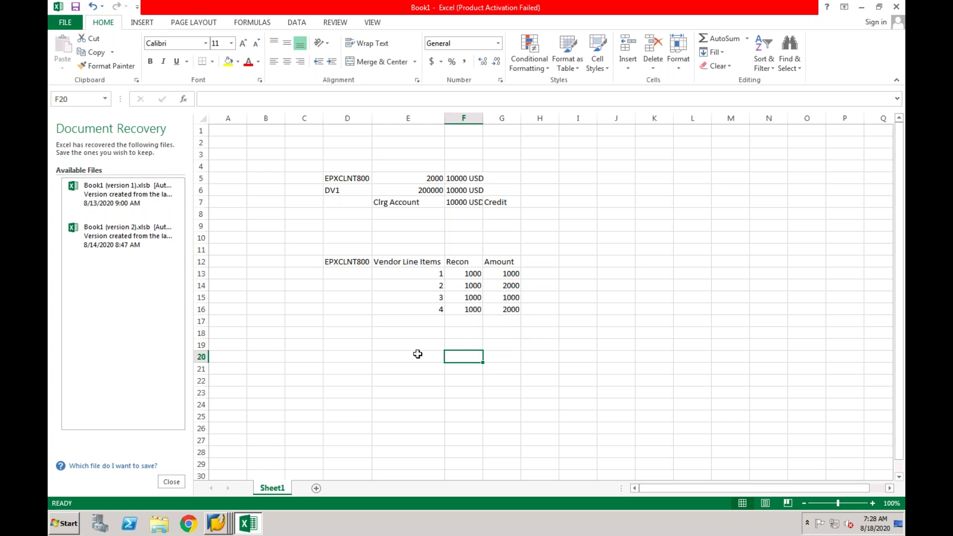
Enter DV1, 1 and Substituion in cells D19, E19 and F19.
click(355, 348)
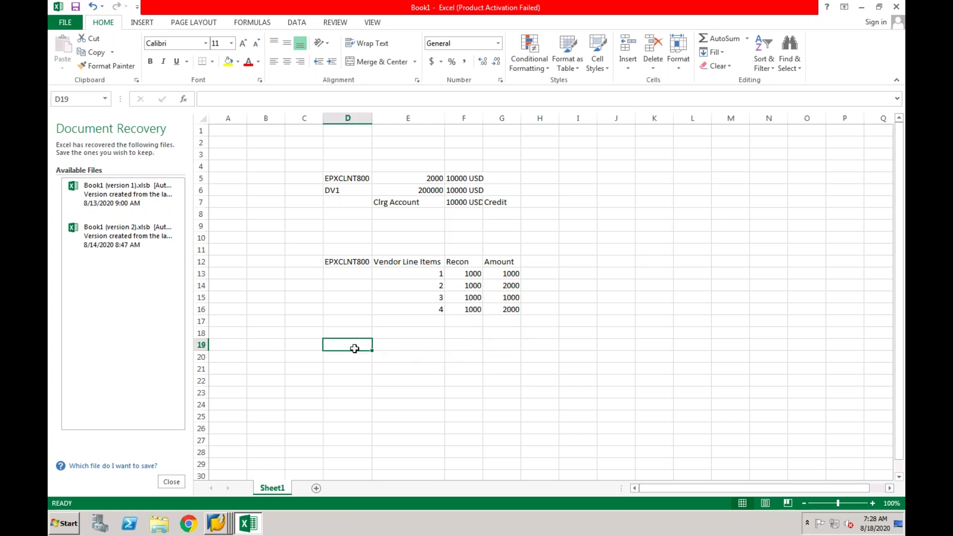
text(DV1)
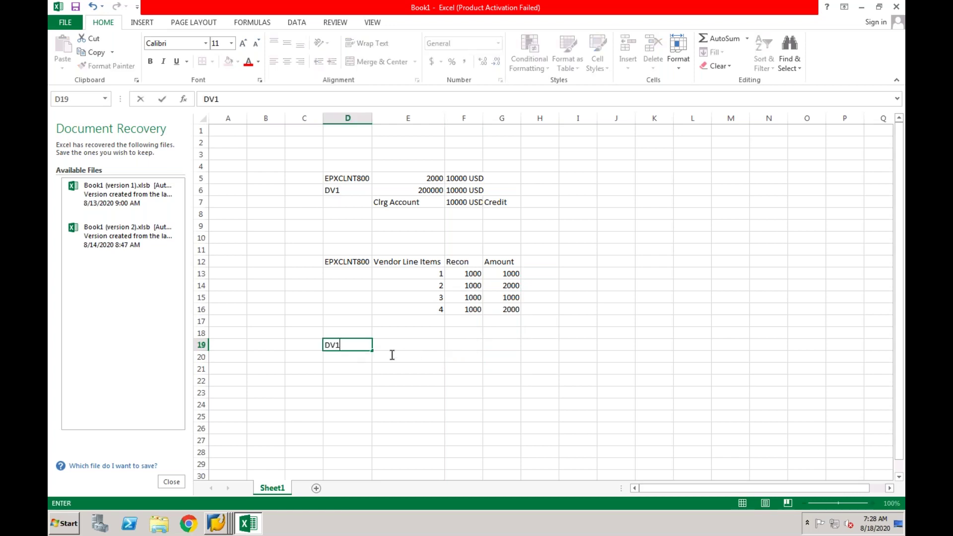
click(385, 370)
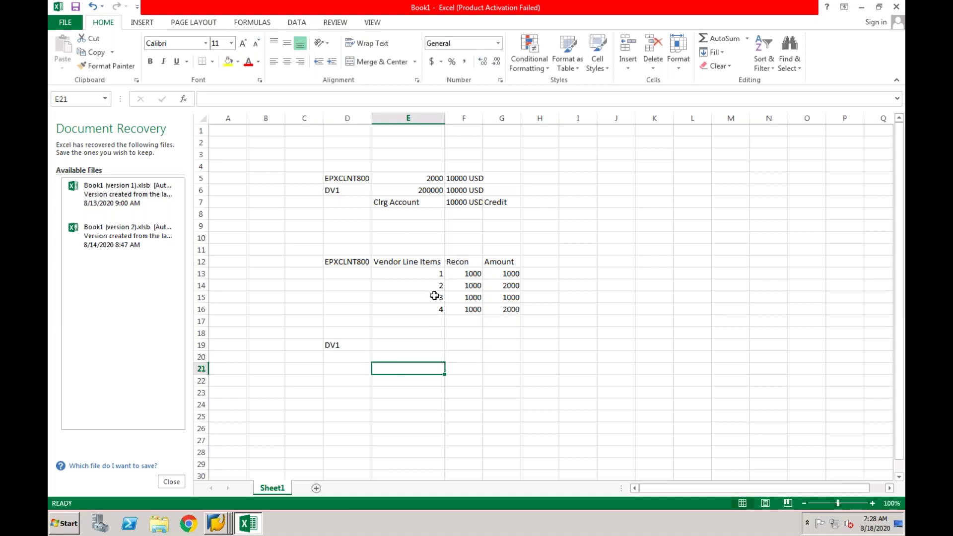
click(434, 275)
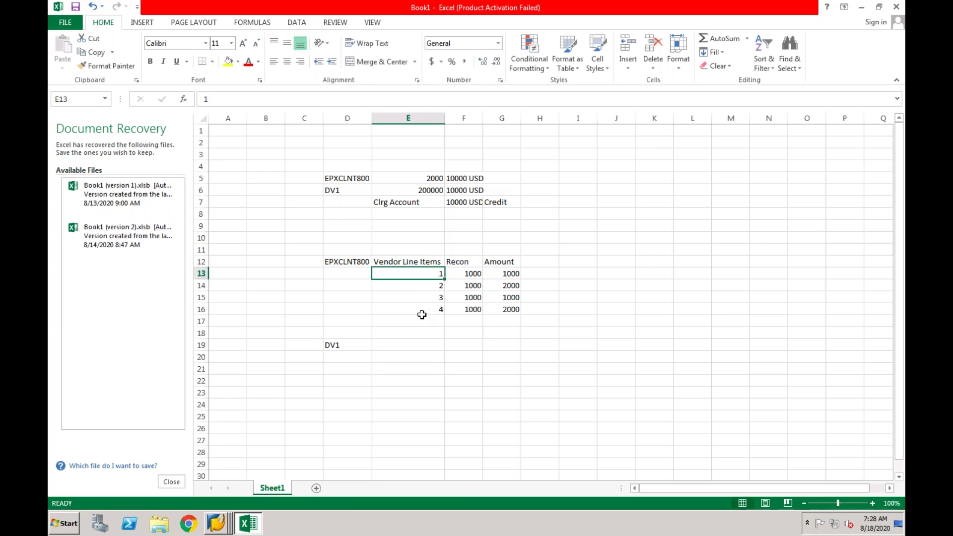
click(410, 344)
text(1)
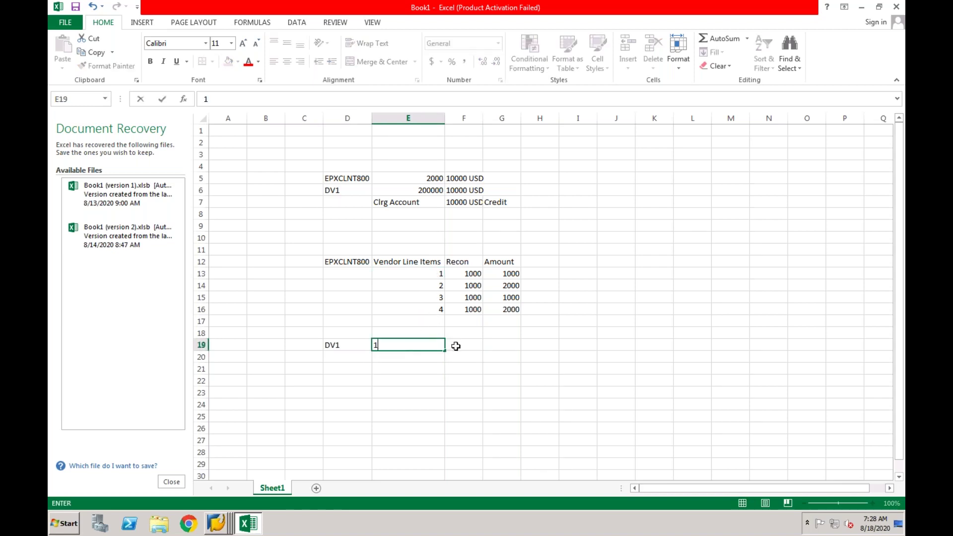
click(456, 346)
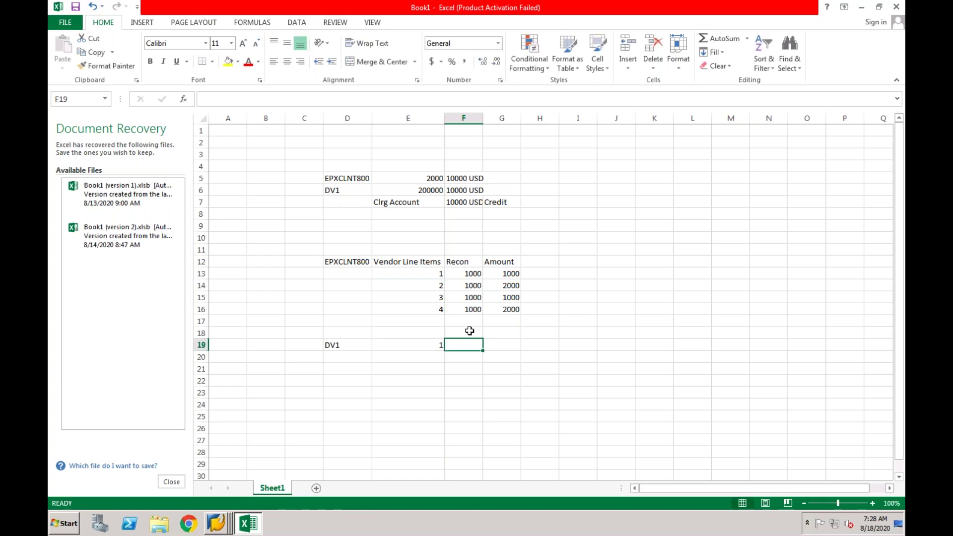
text(Substituion)
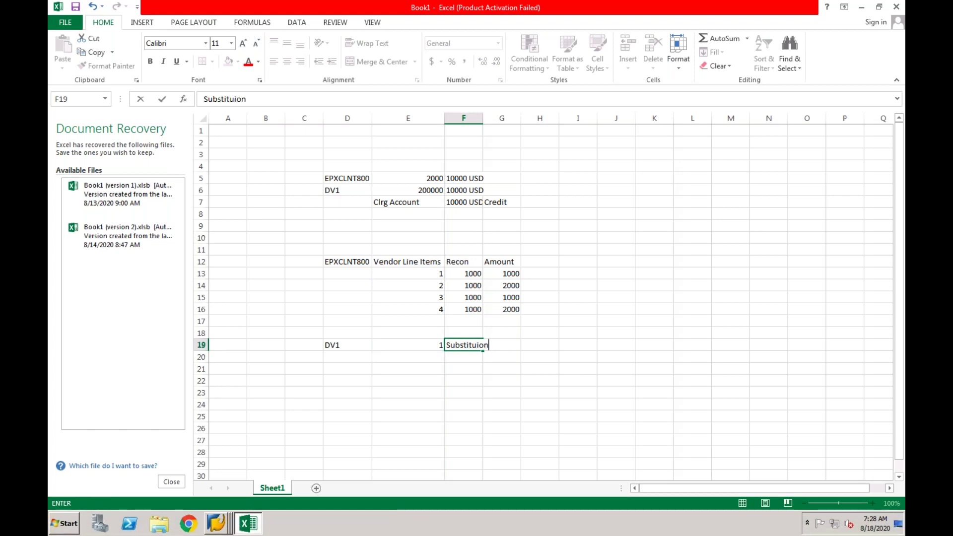
click(472, 371)
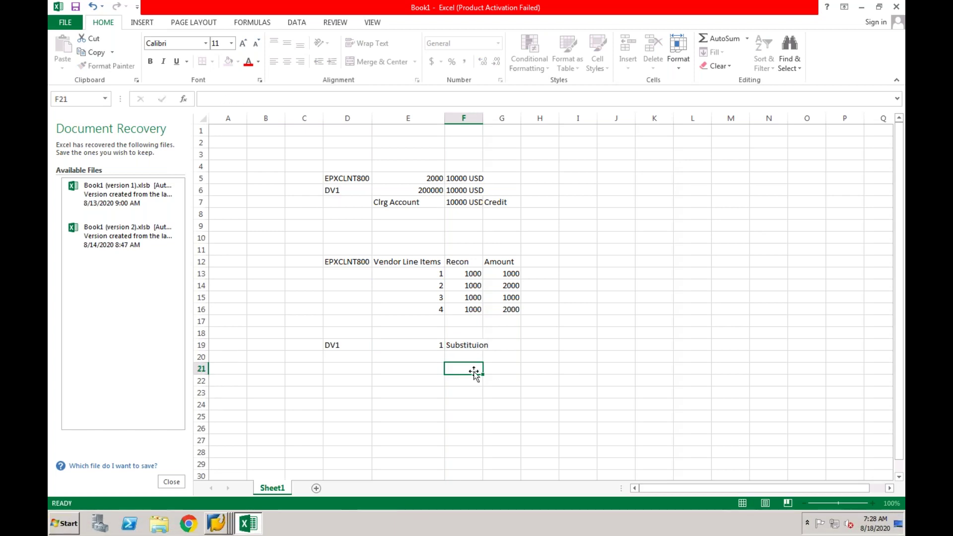
Enter the amount 1000 in G19 and check the row 19 entries.
click(503, 347)
text(1000)
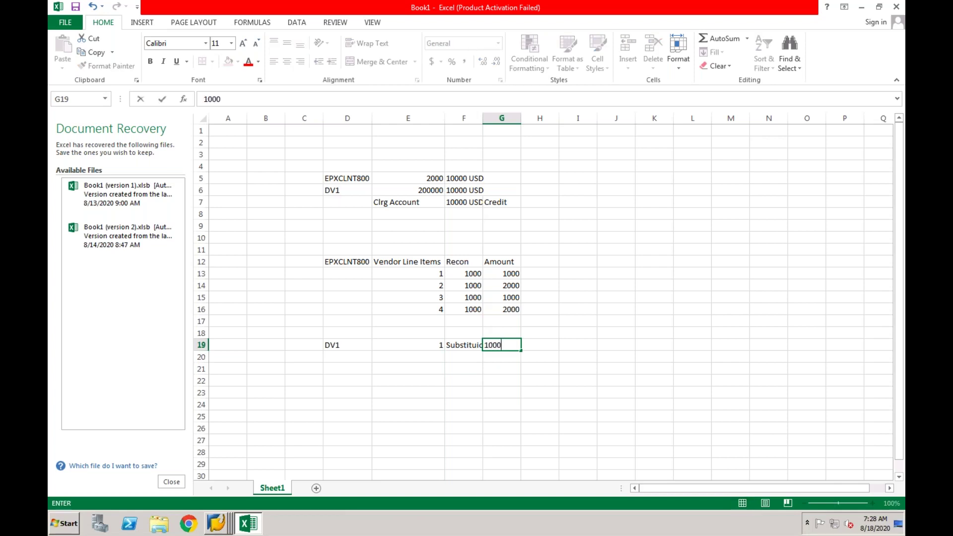
key(Return)
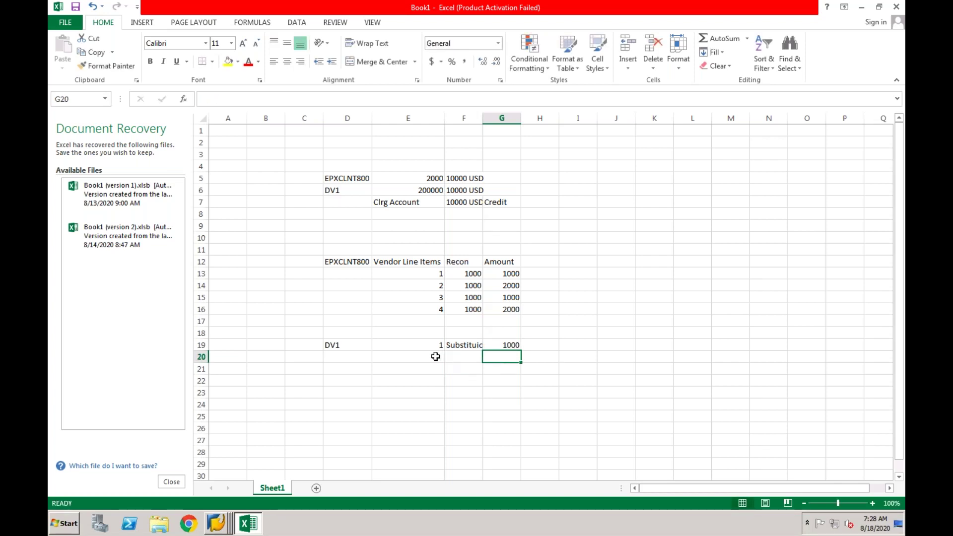
click(436, 357)
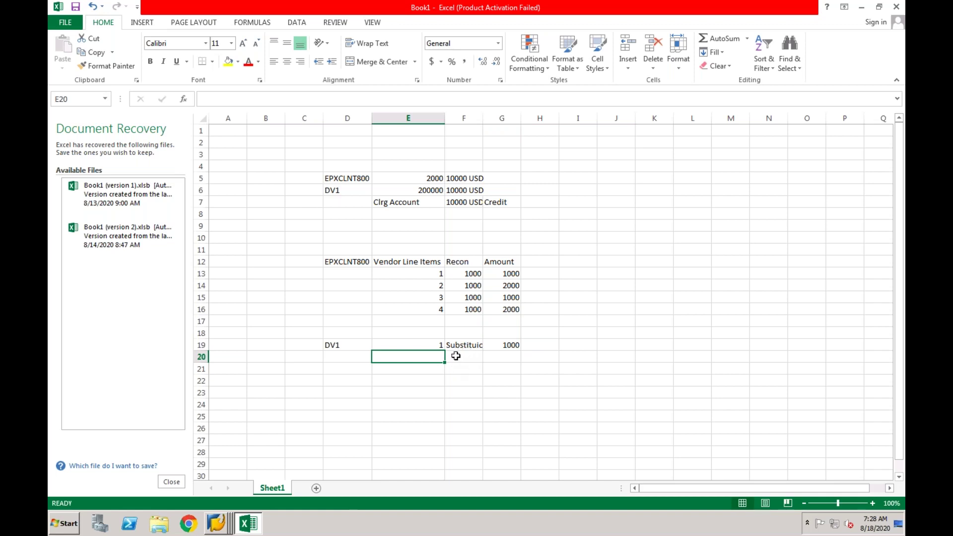
click(431, 346)
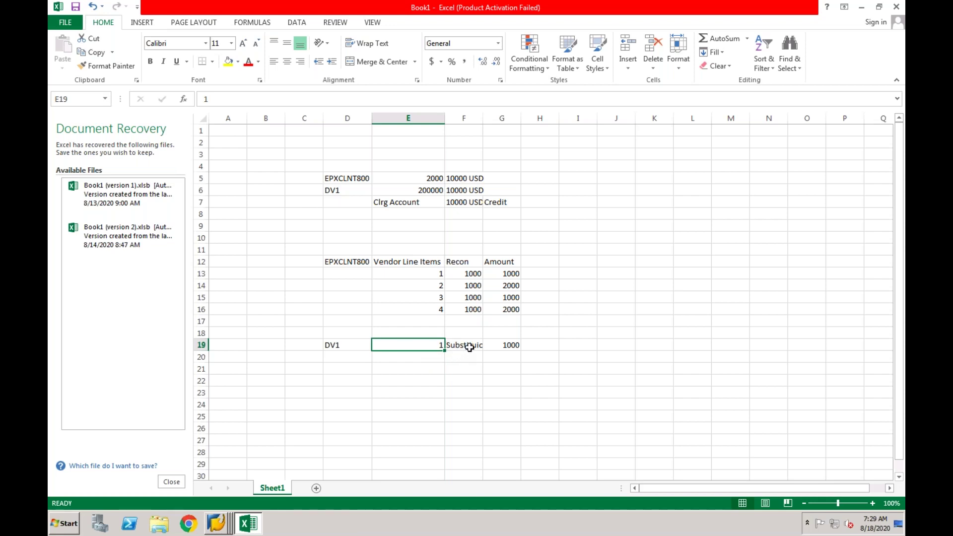
click(468, 345)
click(508, 345)
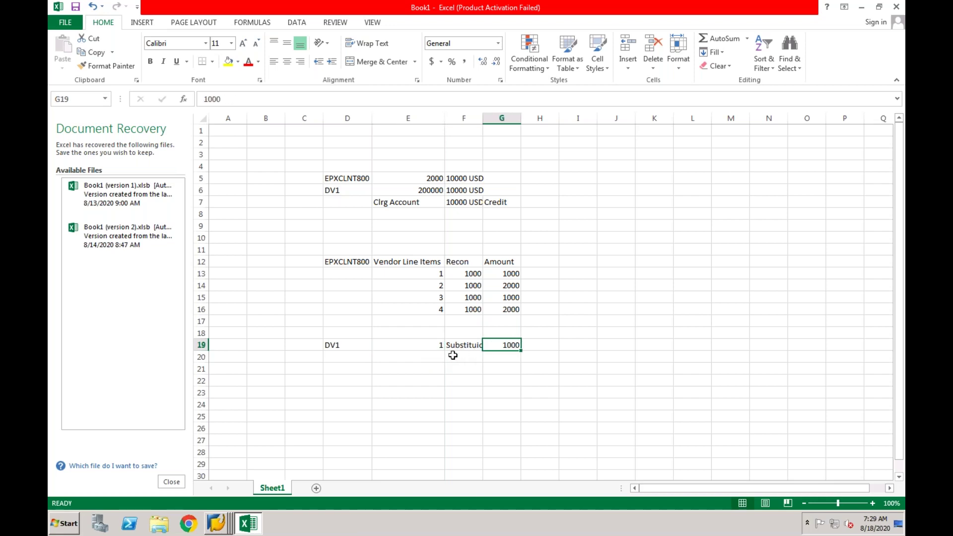
Fill row 20 with 1, 100000 and 1000 in cells E20:G20.
click(437, 357)
text(1)
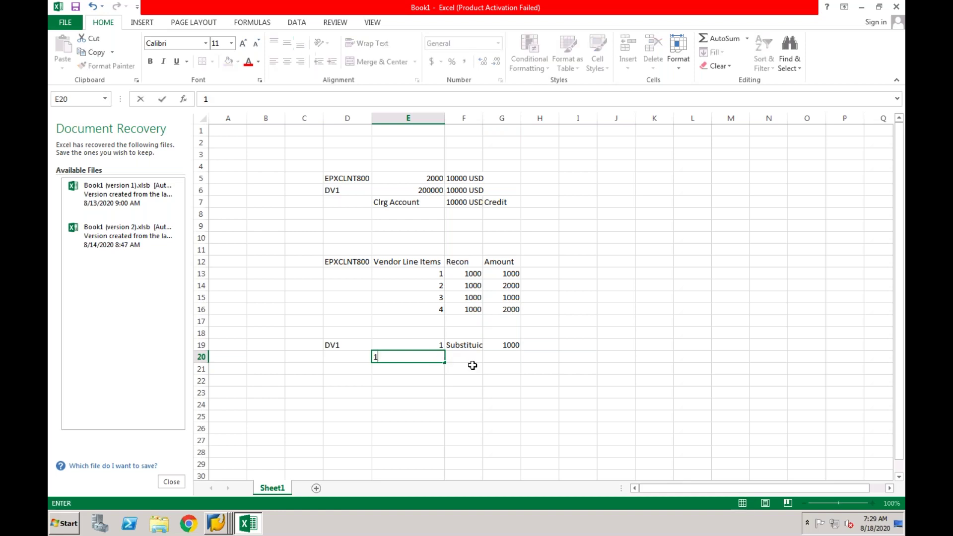
key(Tab)
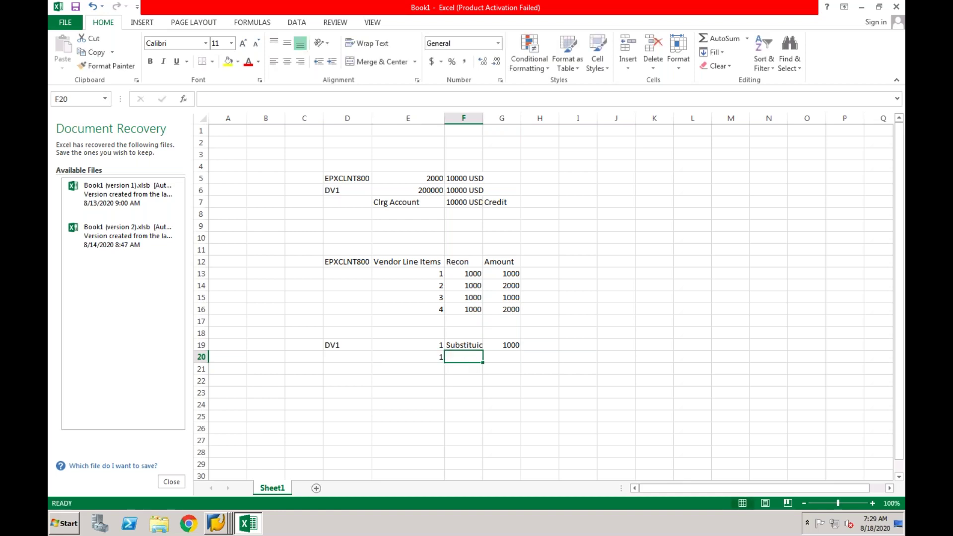
click(467, 276)
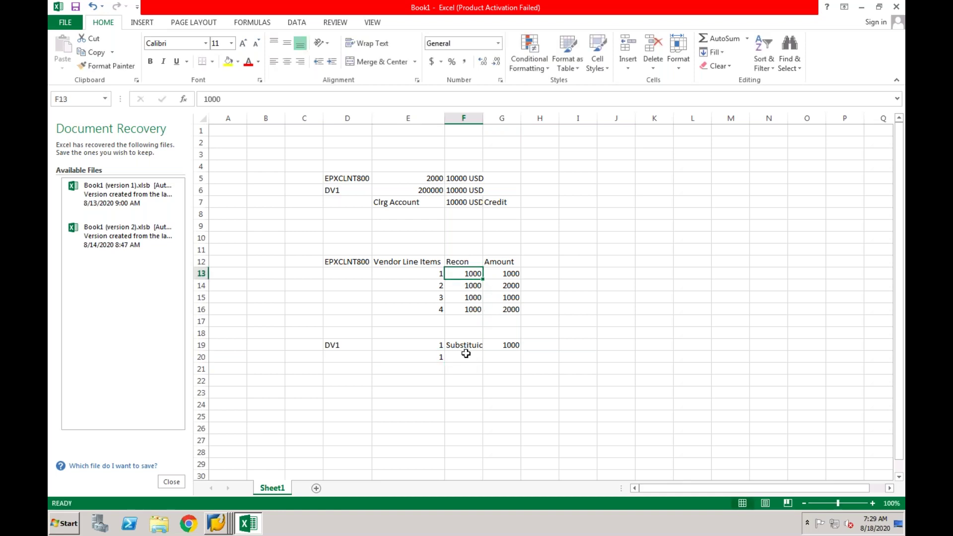
click(466, 355)
text(1)
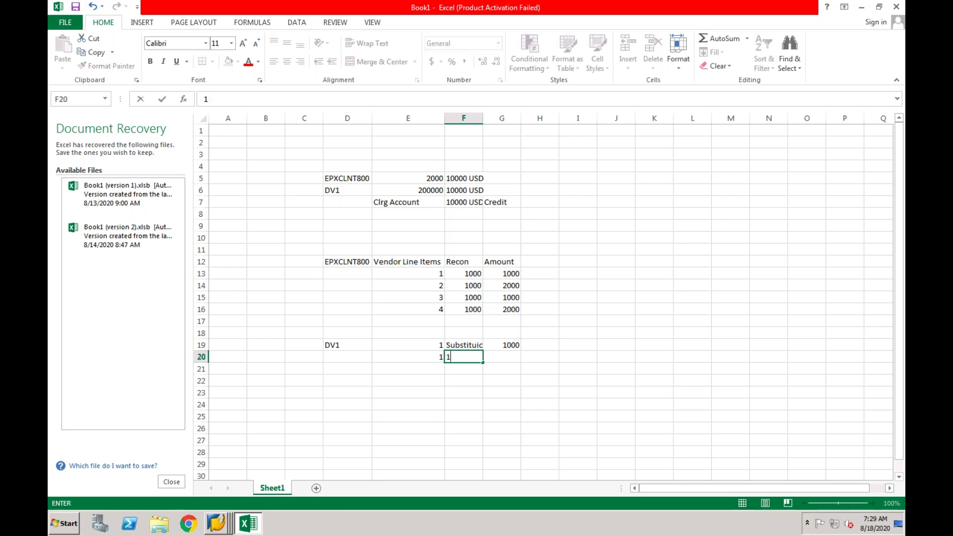
text(00000)
click(464, 392)
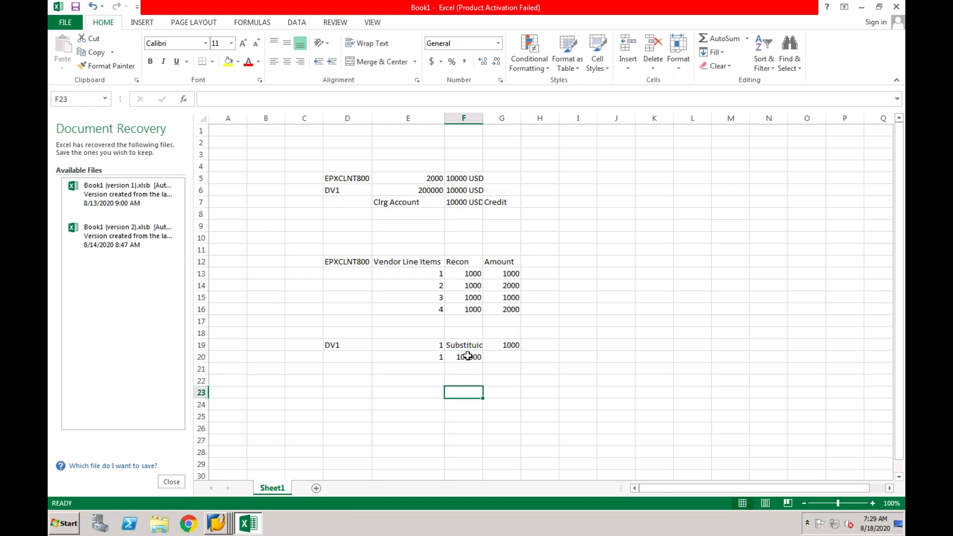
click(469, 357)
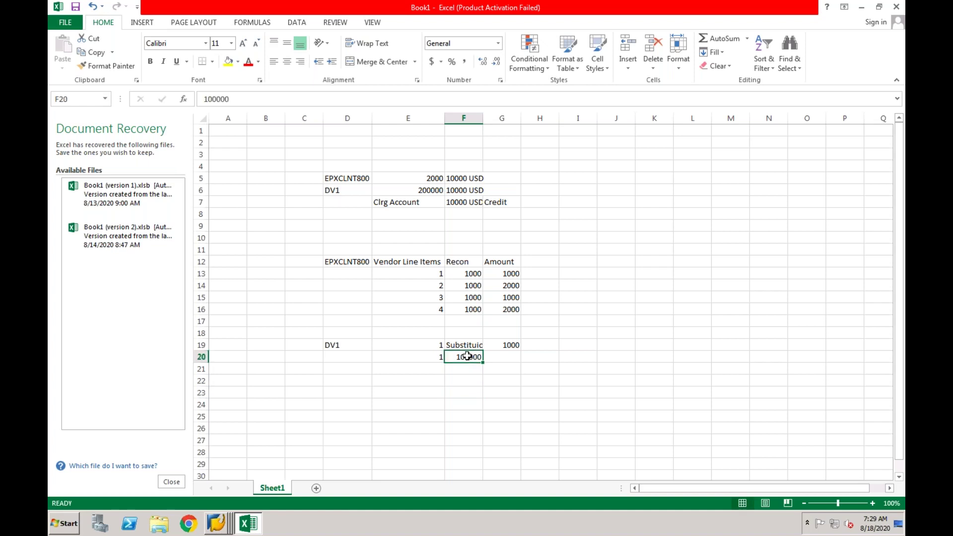
click(505, 357)
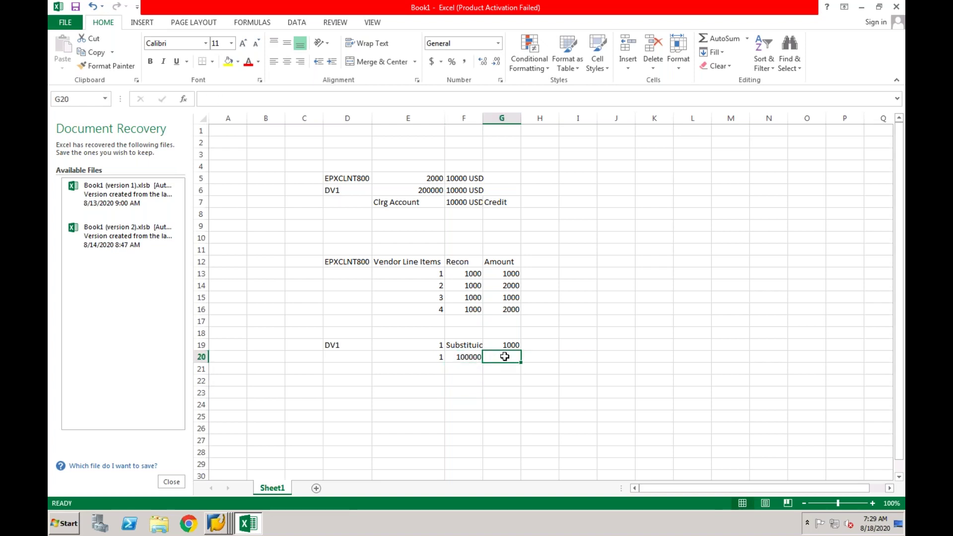
text(1000)
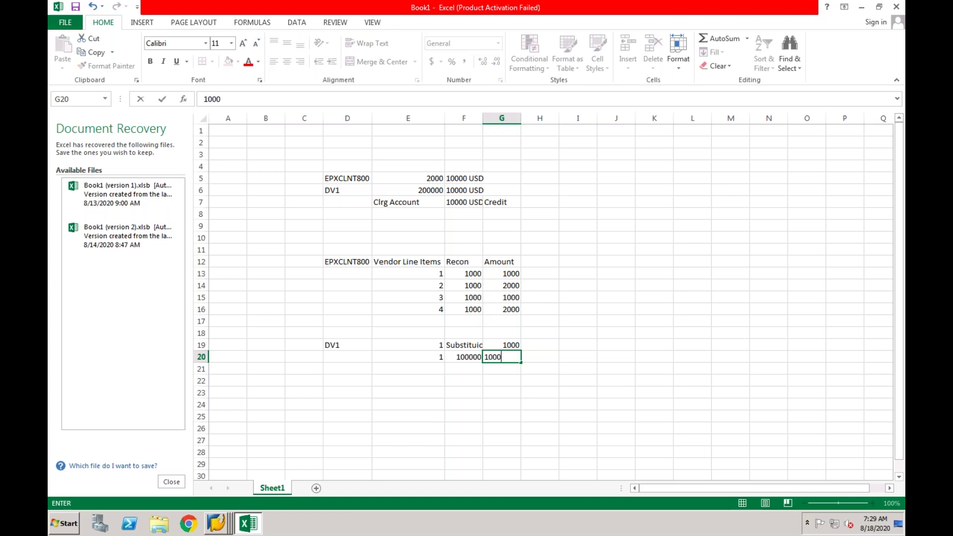
key(Return)
click(460, 346)
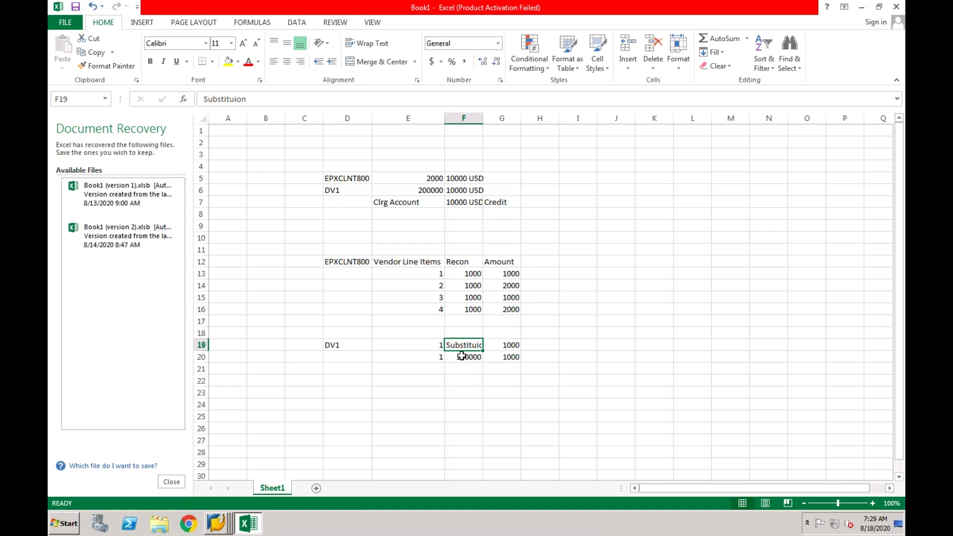
click(458, 359)
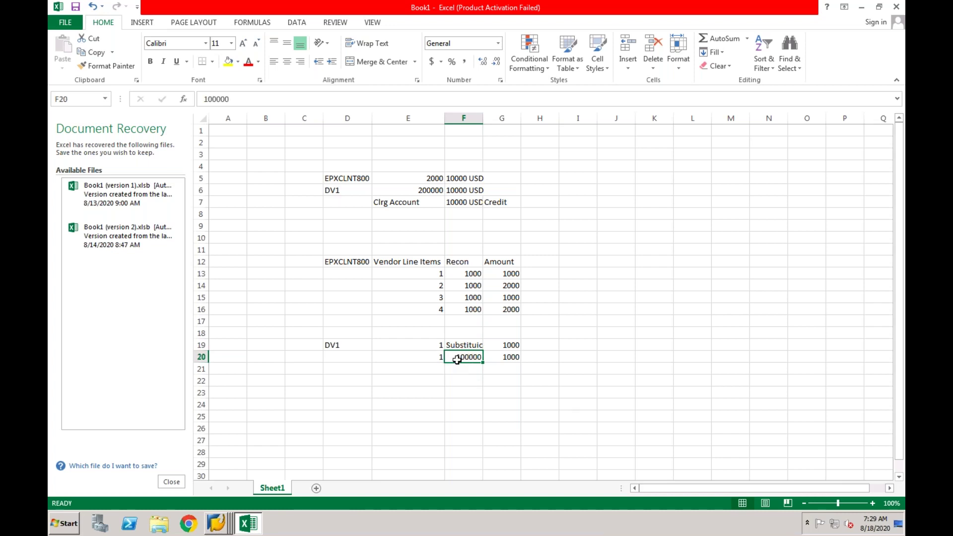
click(468, 274)
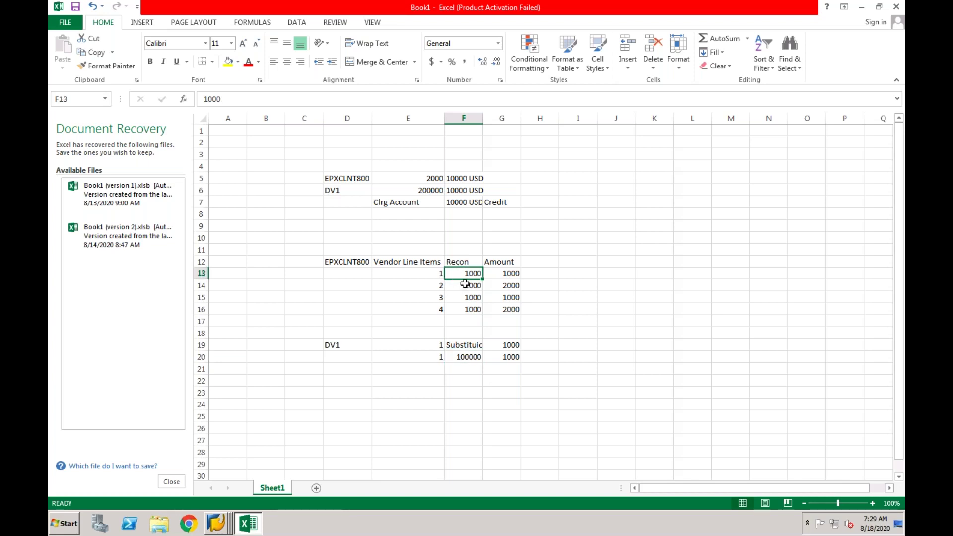
click(463, 358)
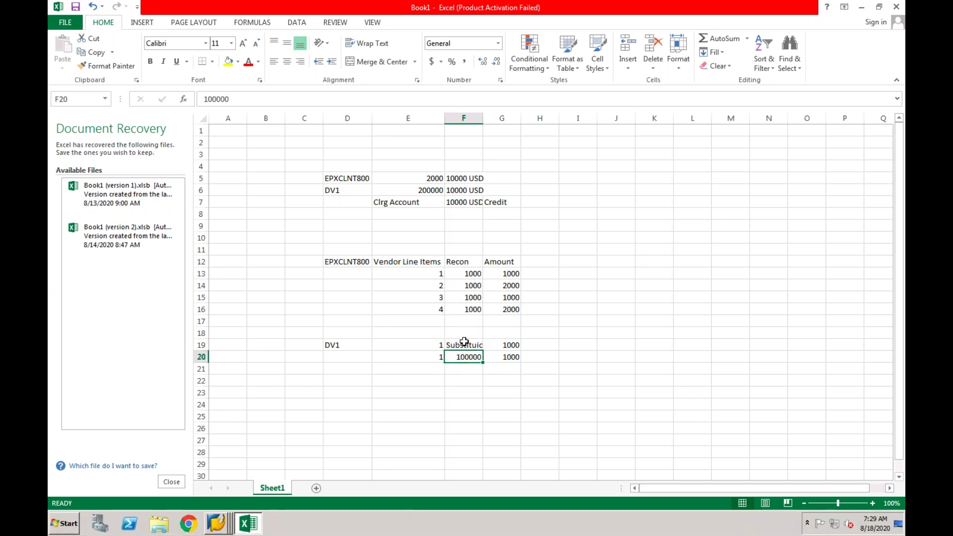
click(465, 347)
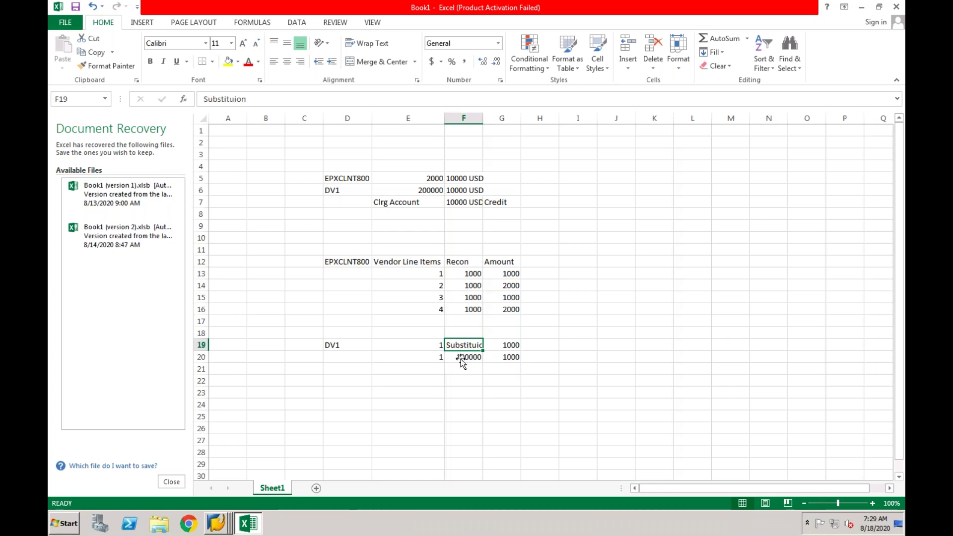
click(461, 359)
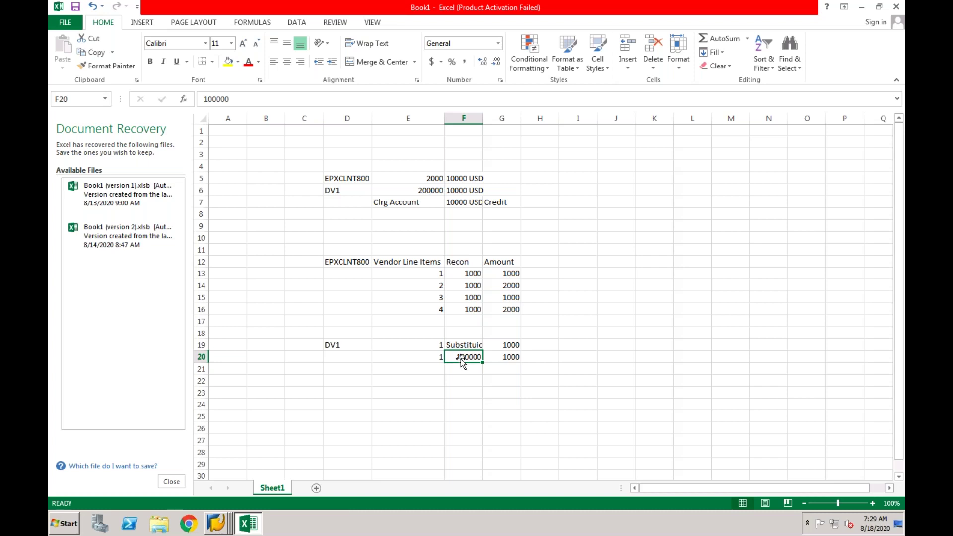
key(XF86AudioRaiseVolume)
key(XF86AudioRaiseVolume)
key(XF86AudioRaiseVolume)
key(XF86AudioRaiseVolume)
key(XF86AudioRaiseVolume)
click(464, 376)
click(463, 345)
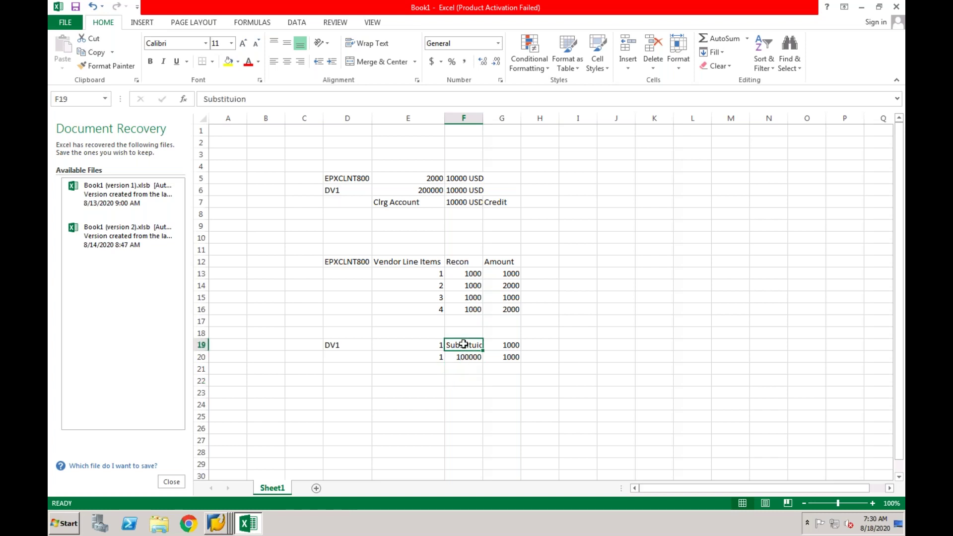
click(471, 355)
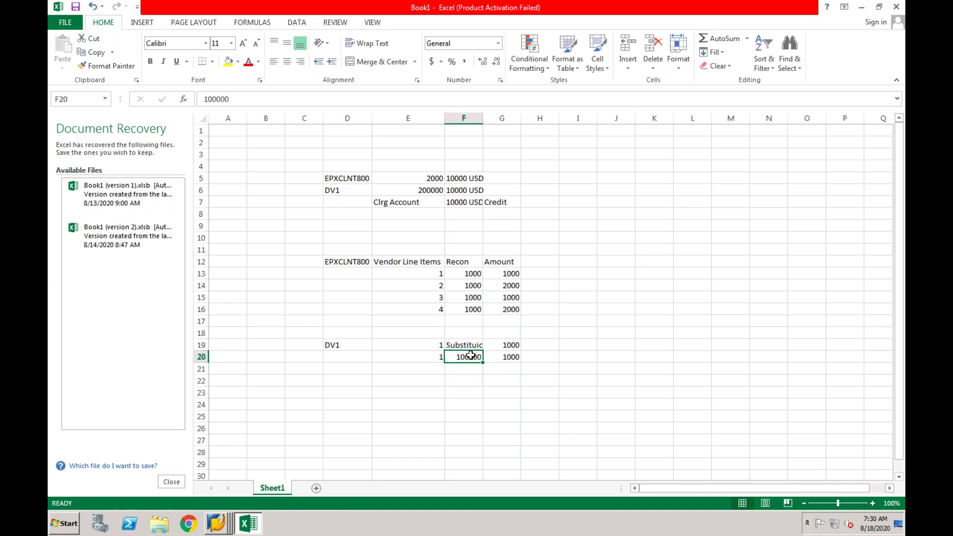
drag(431, 272, 430, 309)
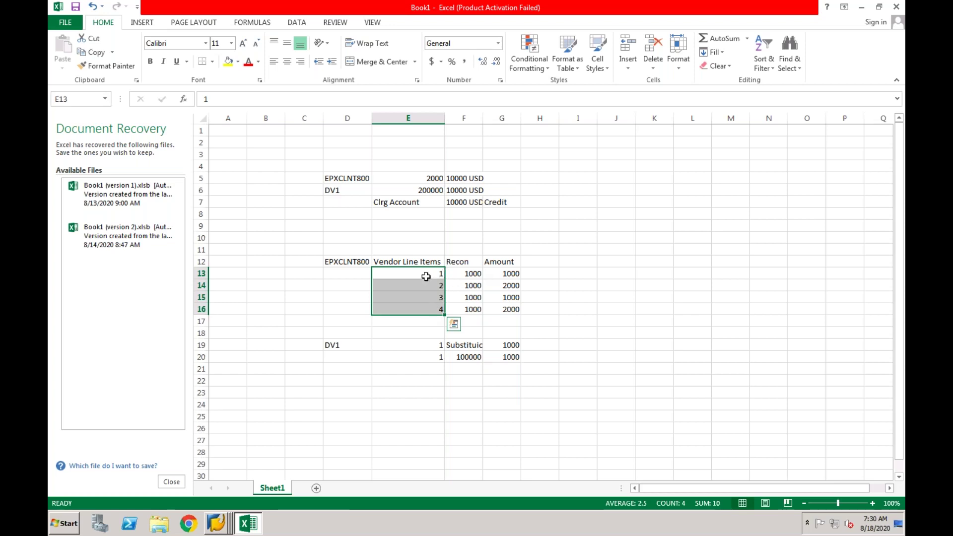
click(426, 276)
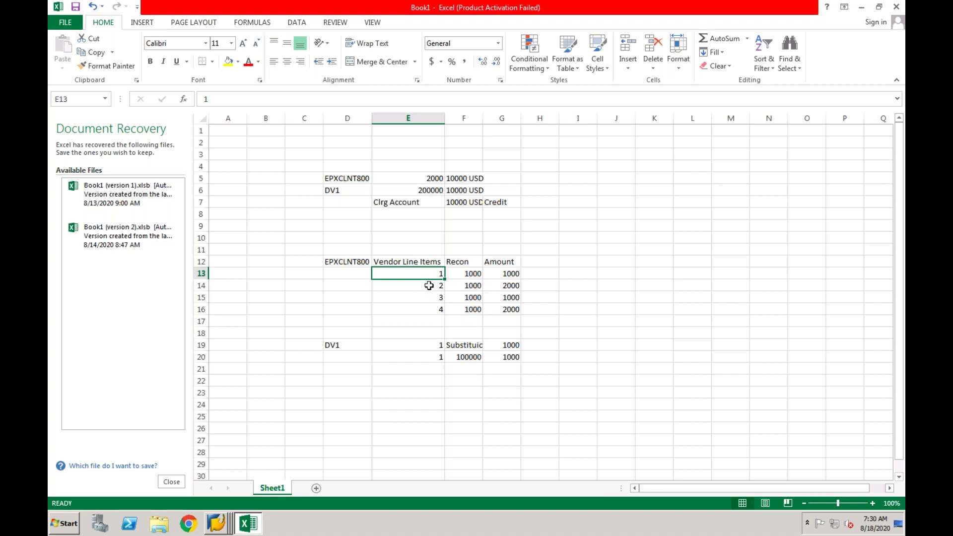
click(430, 285)
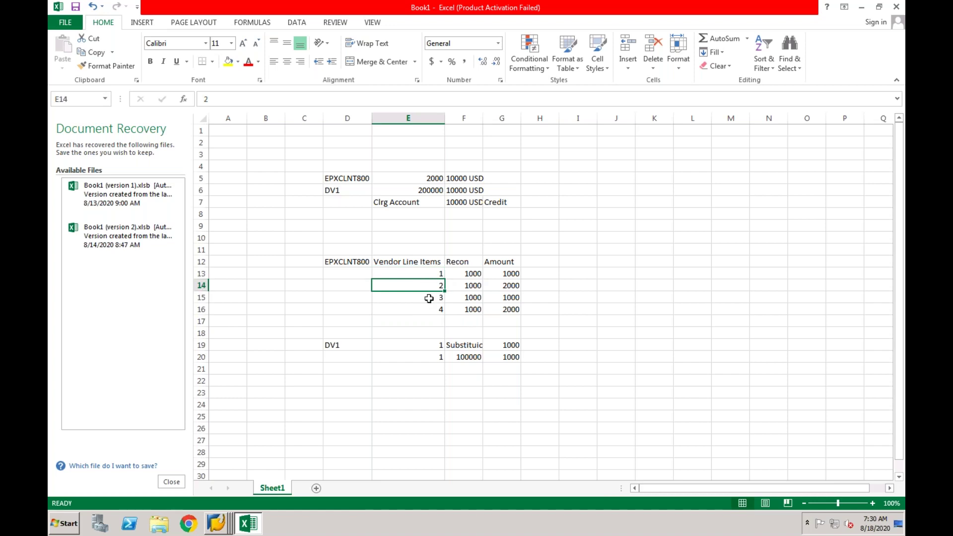
click(463, 274)
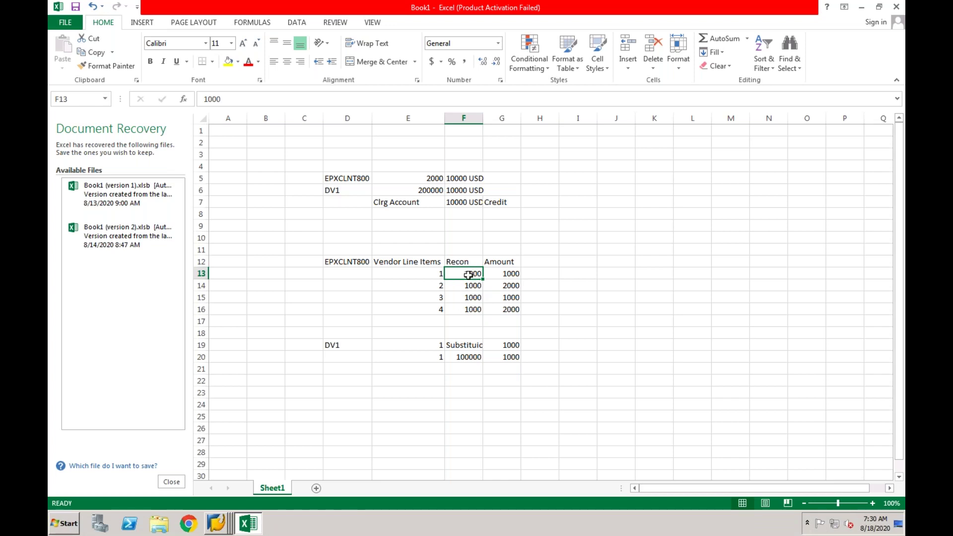
click(436, 298)
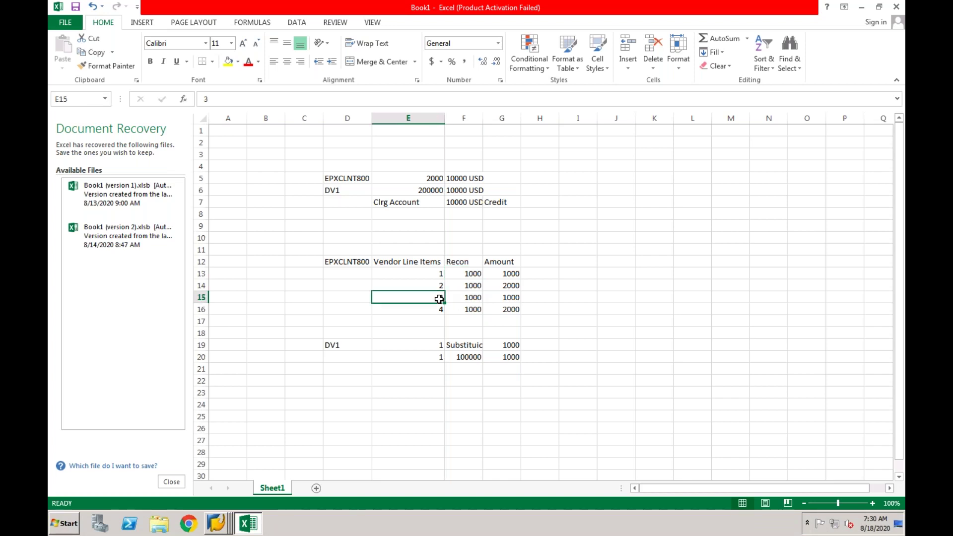
drag(435, 274, 438, 309)
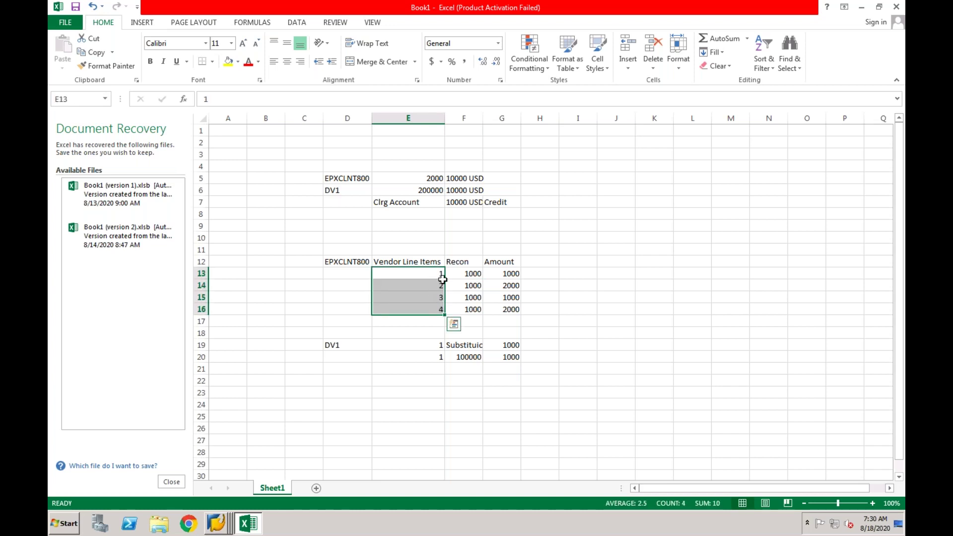
click(465, 273)
drag(466, 278, 471, 309)
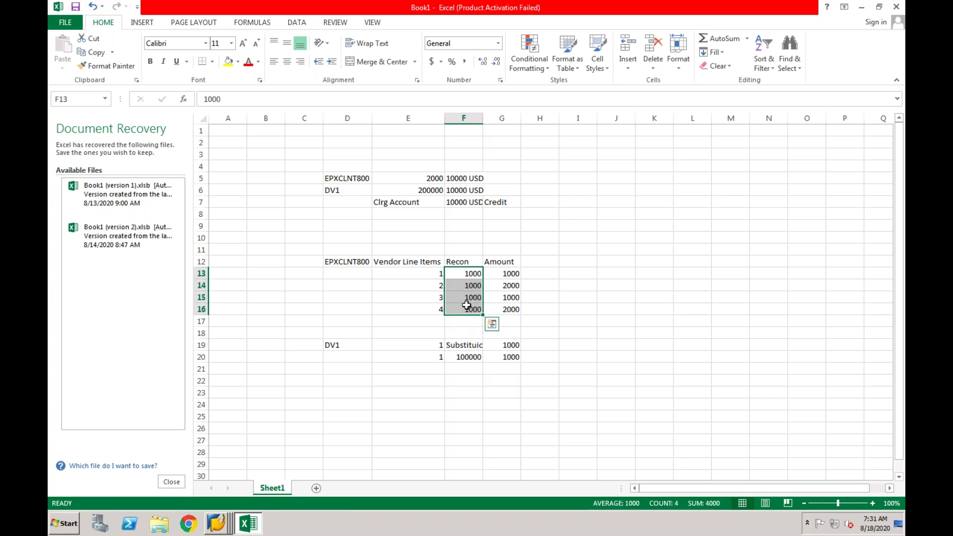
click(465, 276)
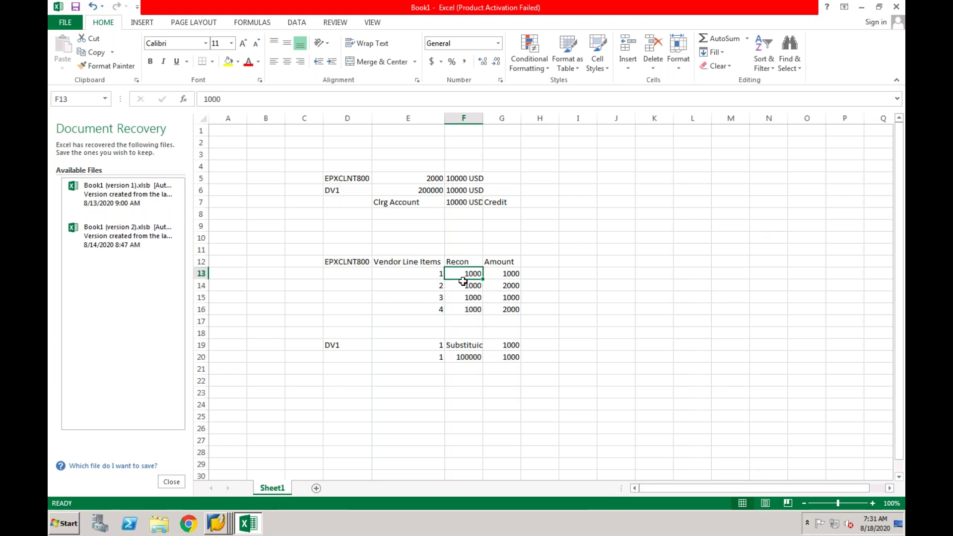
click(461, 347)
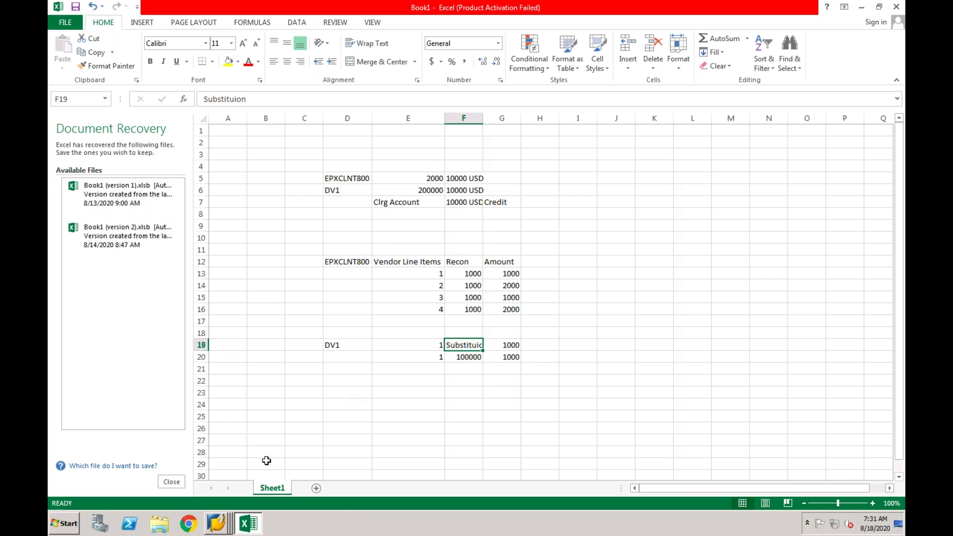
Discard the unsaved CF03 substitution entries and return to the IMG without saving.
click(219, 525)
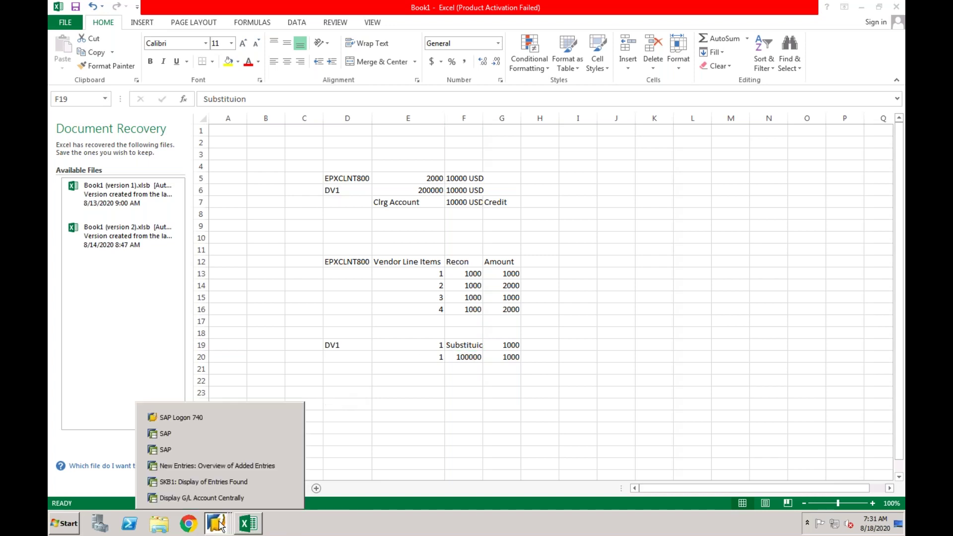
click(227, 465)
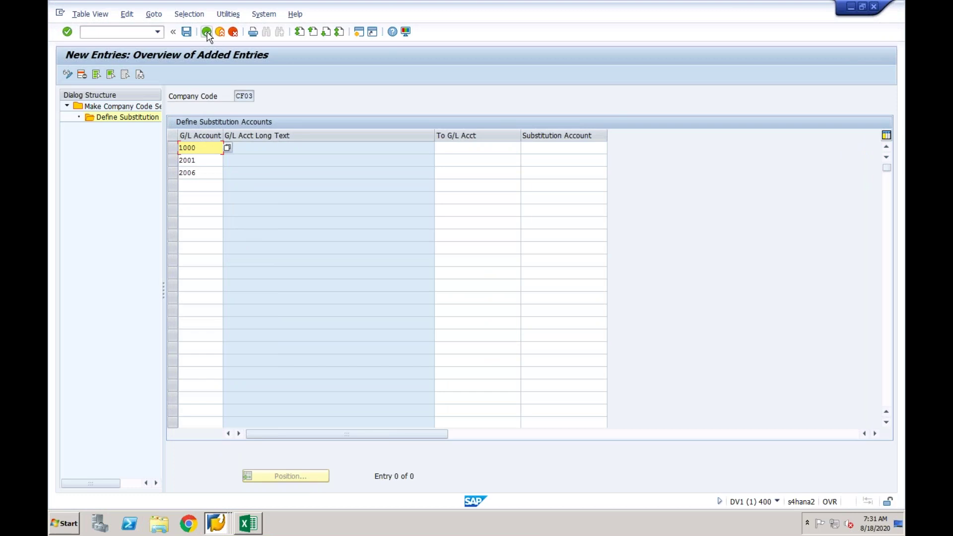
click(207, 33)
click(232, 32)
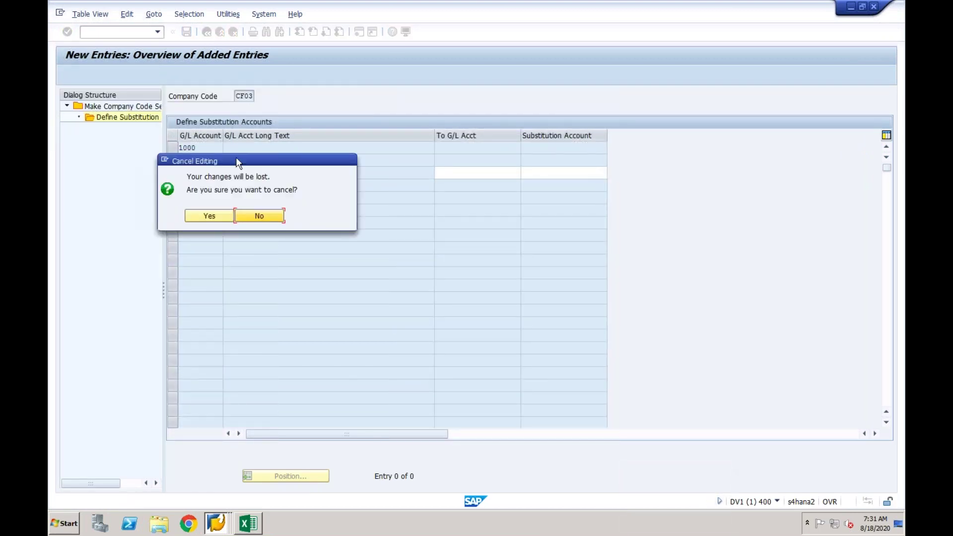
click(216, 214)
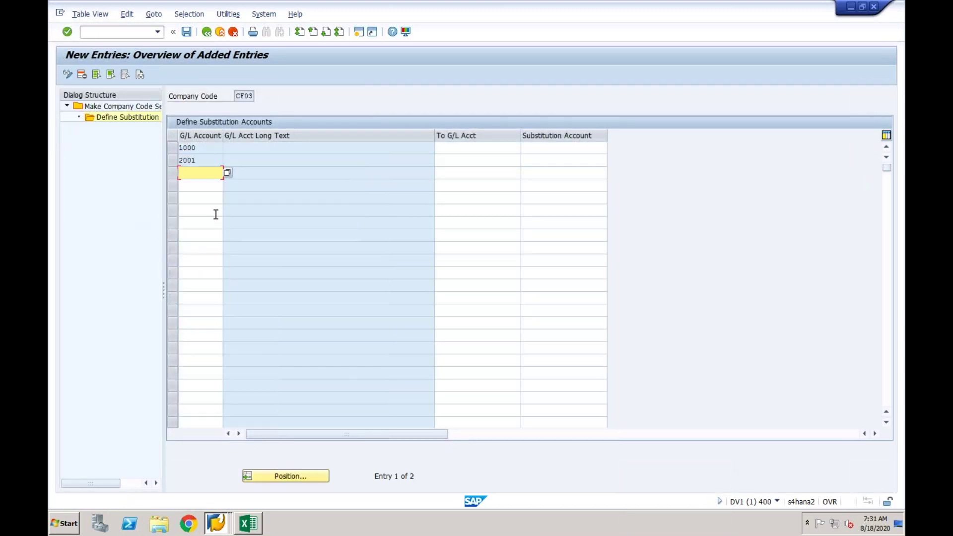
click(234, 33)
click(234, 33)
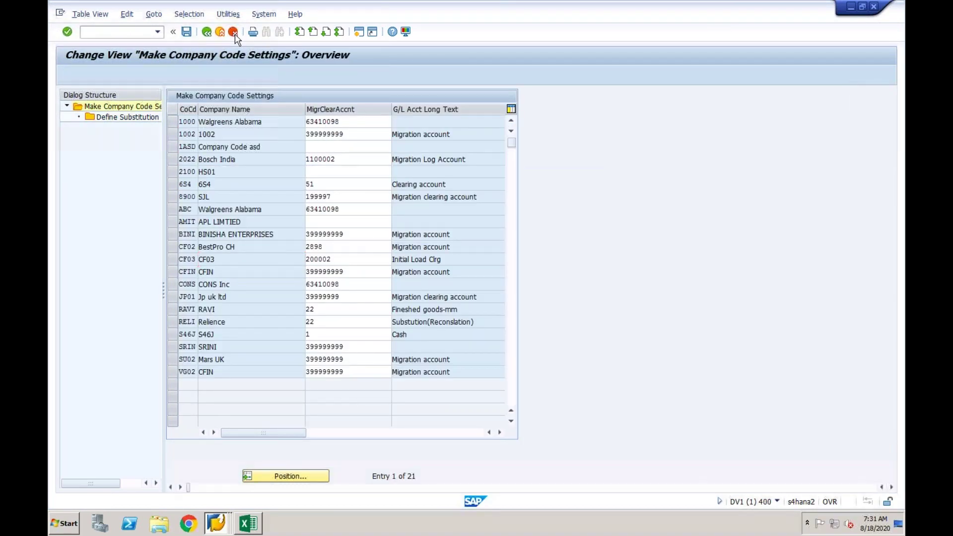
click(234, 33)
click(260, 216)
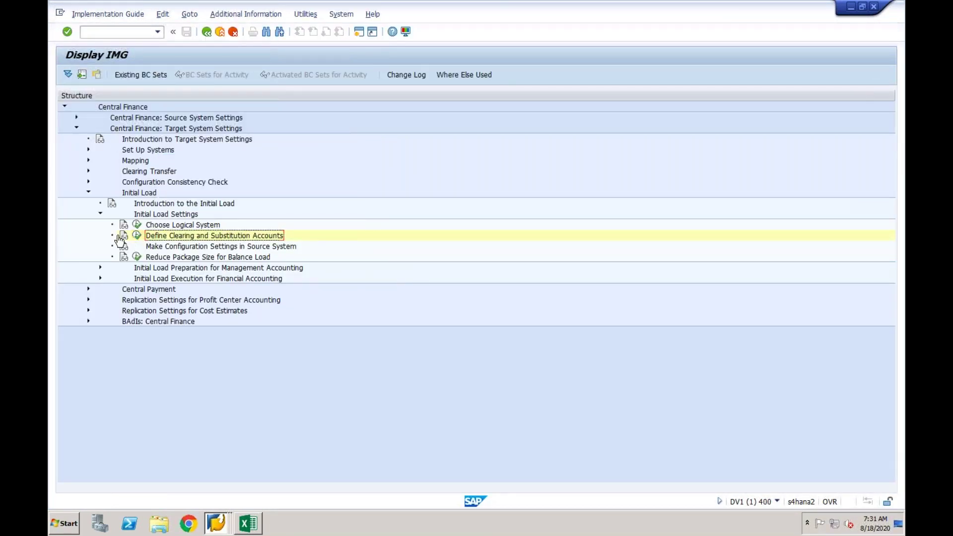
Show the IMG documentation for Define Clearing and Substitution Accounts in the Performance Assistant.
click(124, 236)
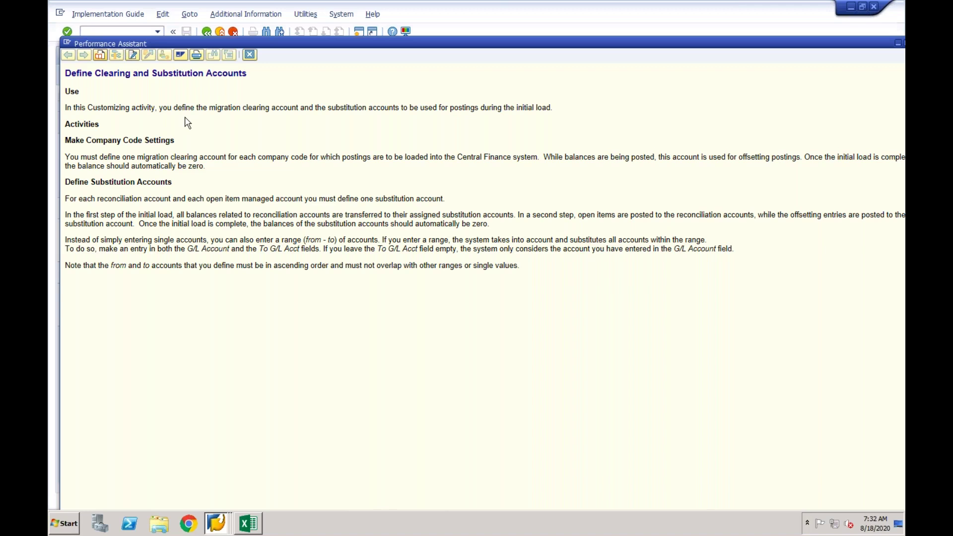
drag(210, 108, 555, 107)
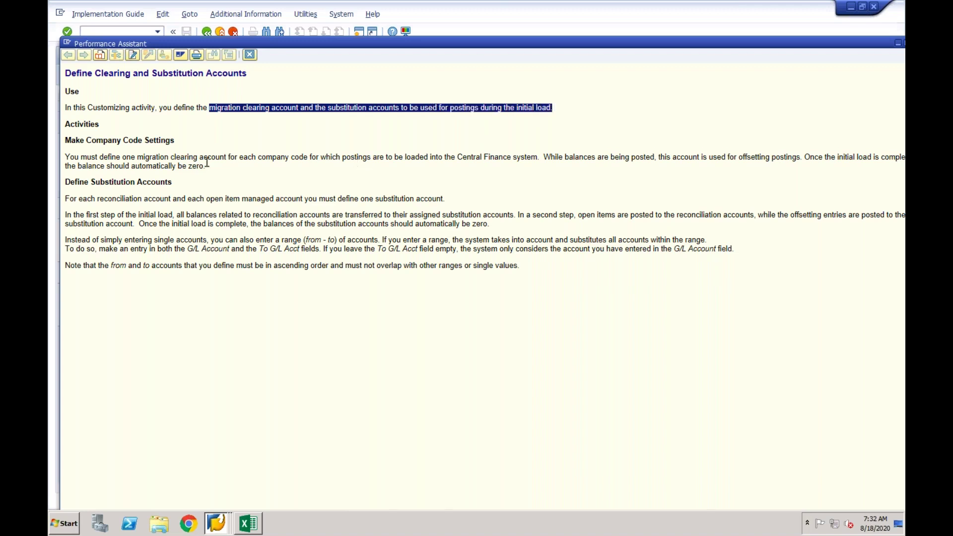
drag(112, 159, 301, 158)
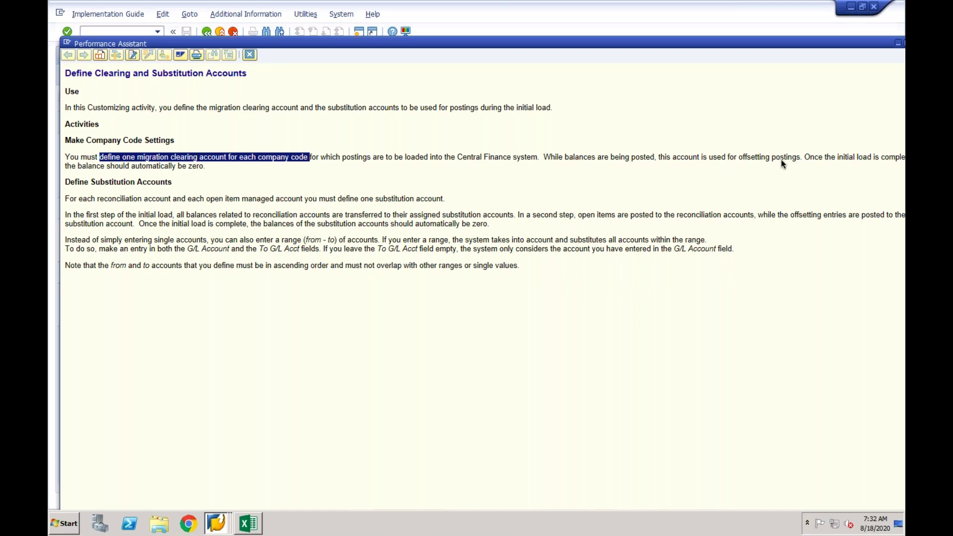
click(179, 172)
drag(204, 166, 65, 158)
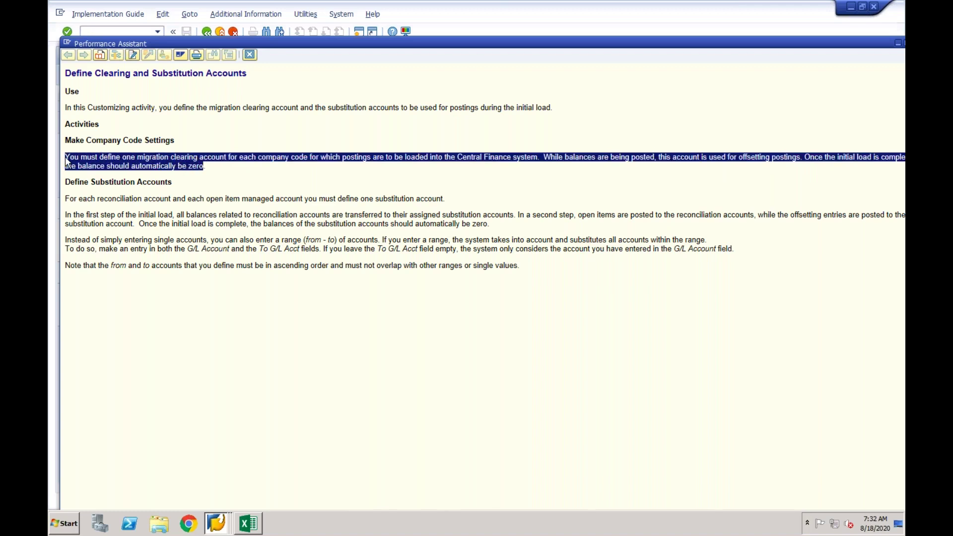
click(114, 182)
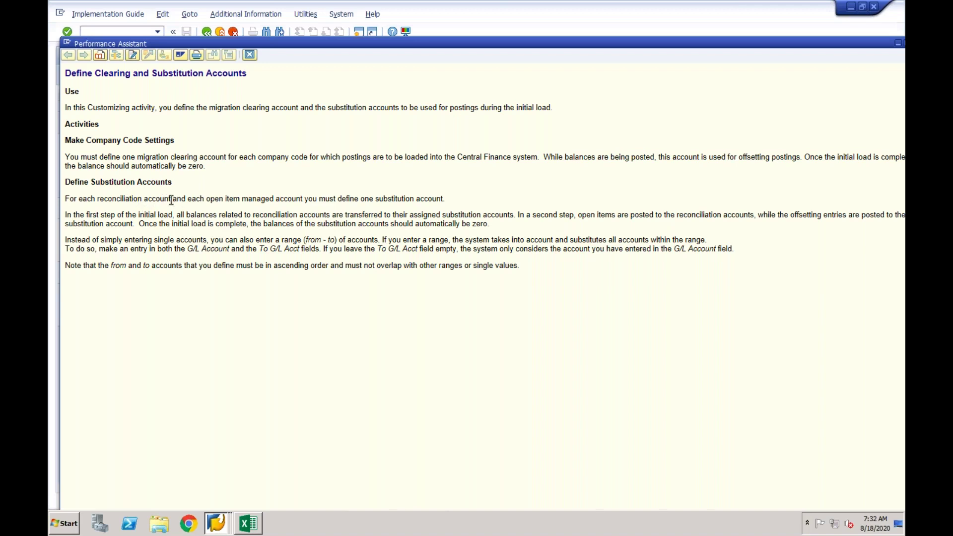
drag(187, 199, 299, 200)
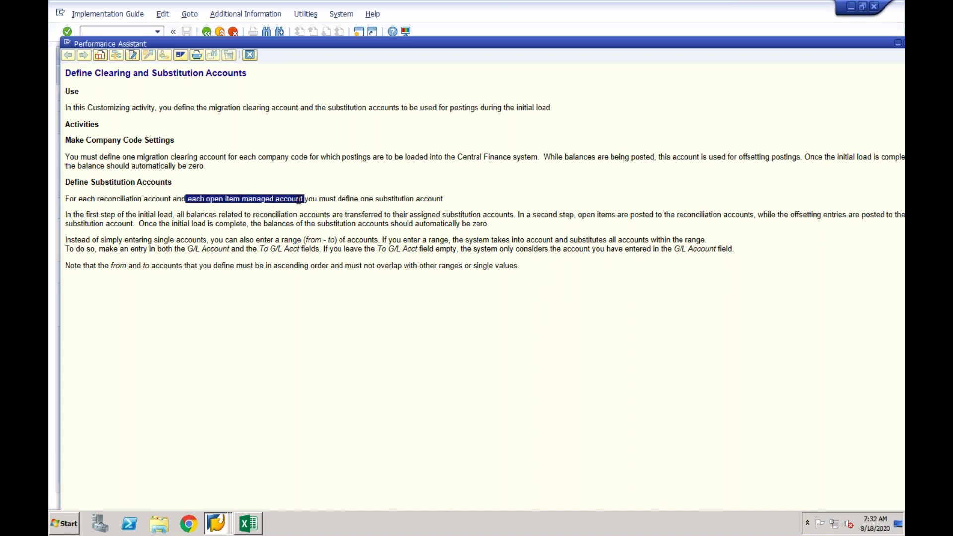
click(135, 200)
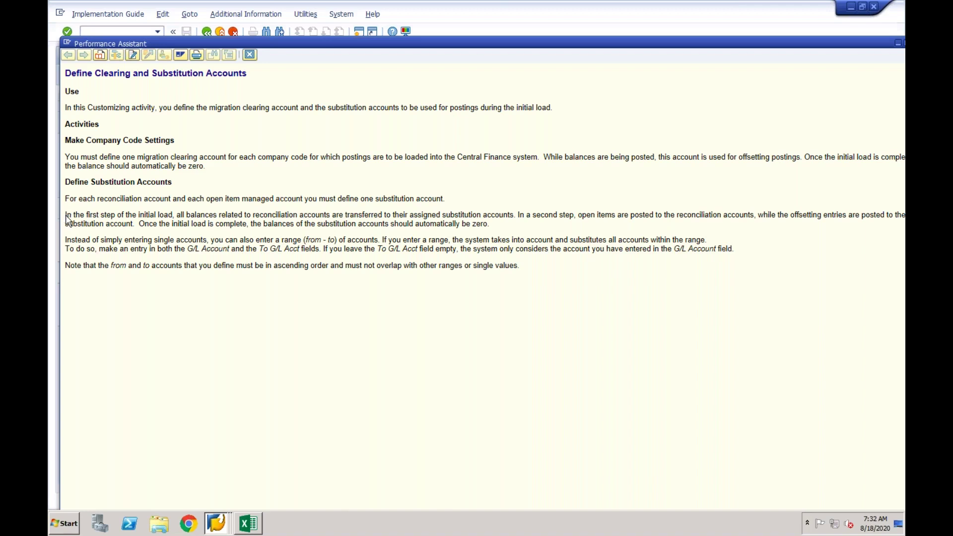
drag(66, 215, 504, 218)
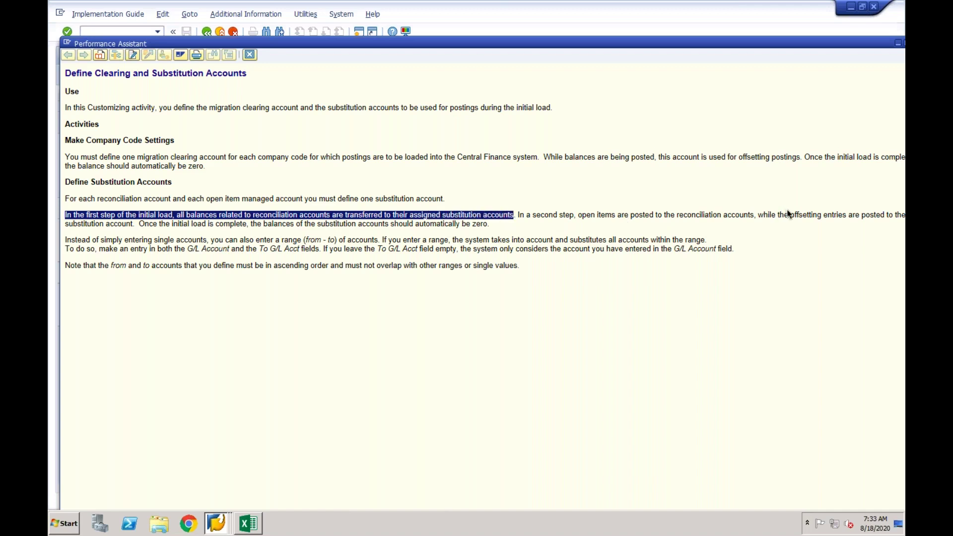
click(663, 218)
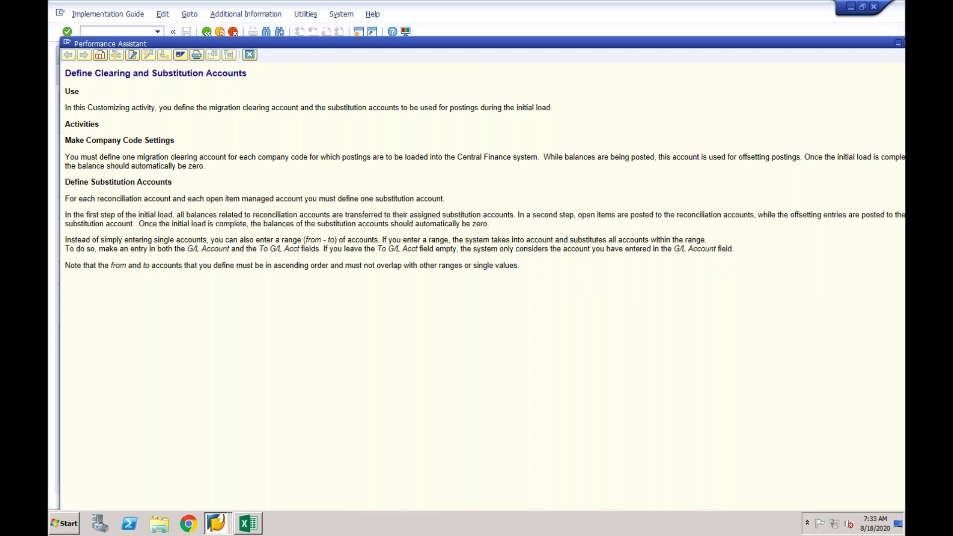
drag(598, 215, 133, 223)
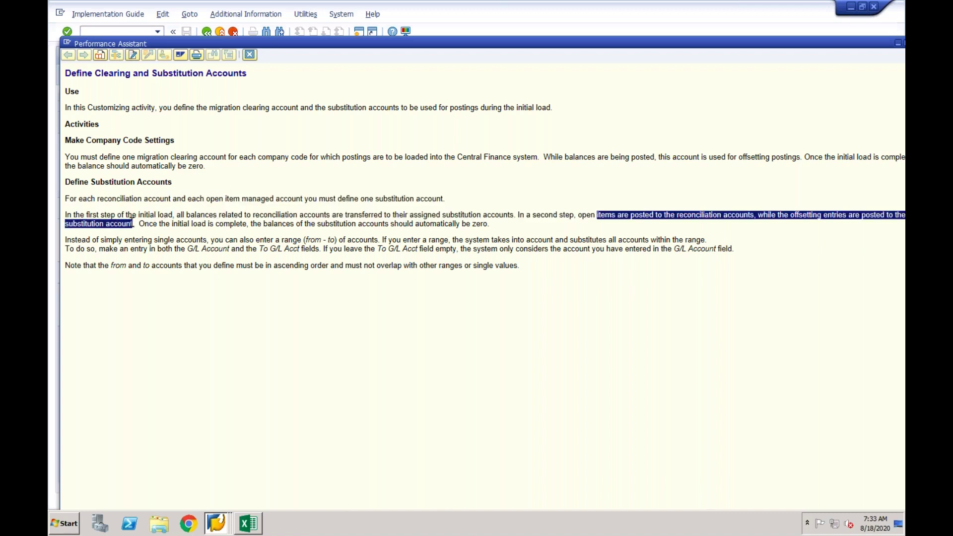
click(327, 227)
drag(318, 226, 486, 227)
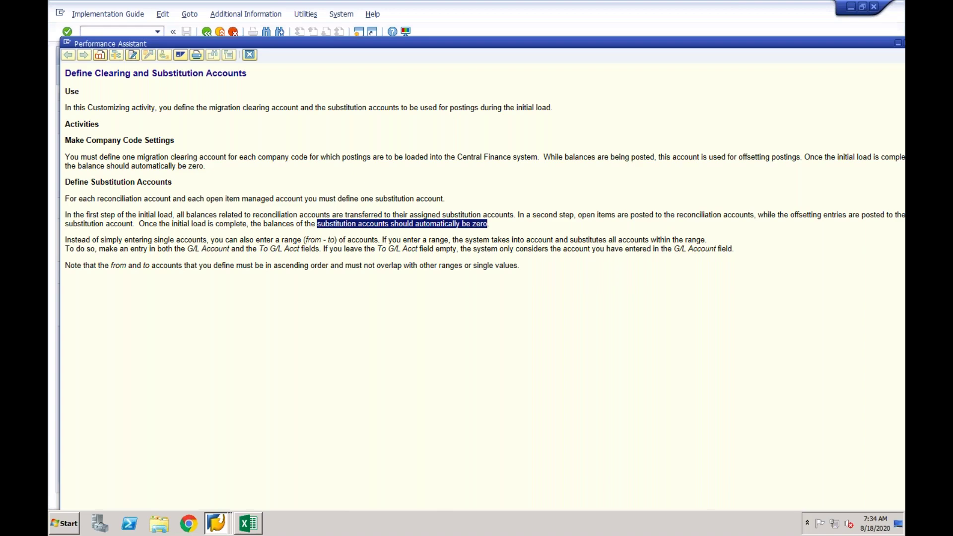
From the SKB1 window, run /ncfinimg and execute the Central Finance General Settings activity.
click(219, 524)
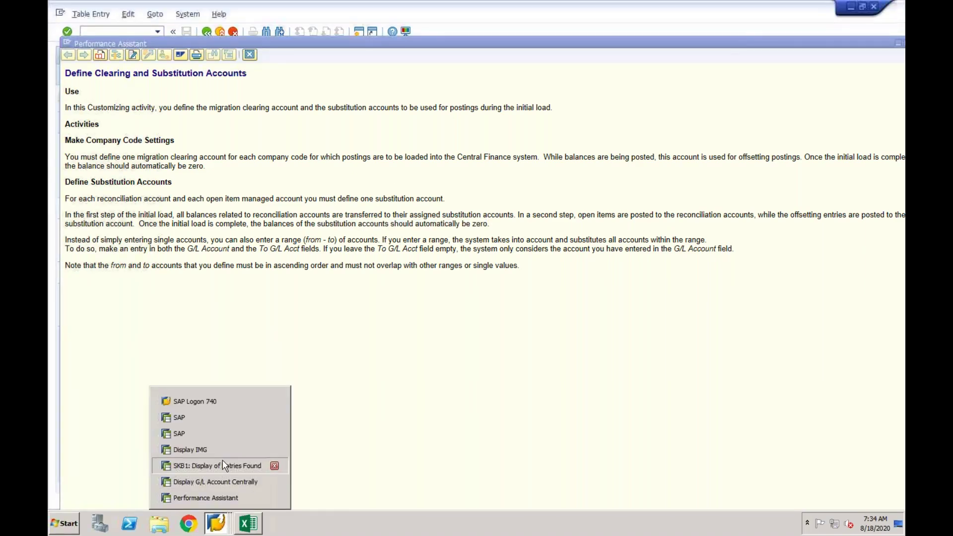
click(222, 466)
text(/)
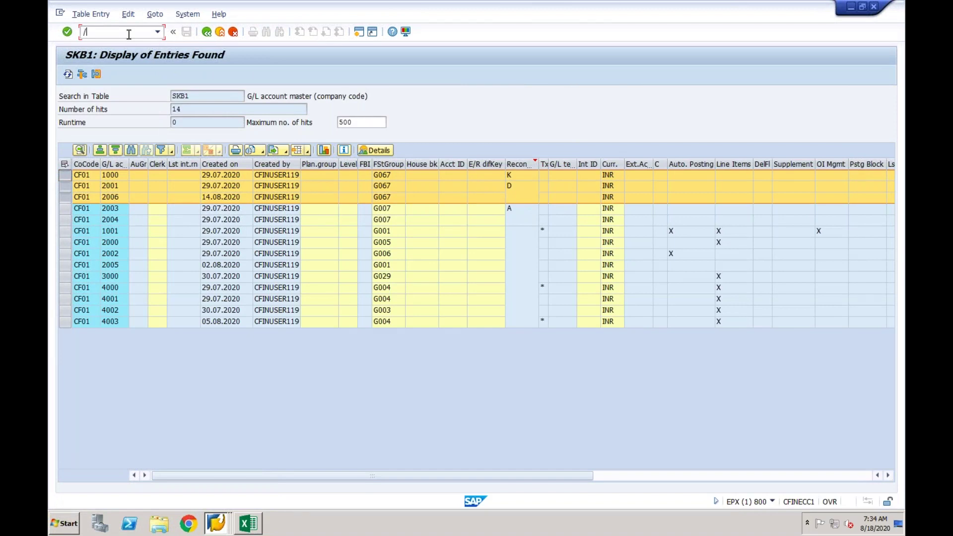
text(ncfinimg)
key(Return)
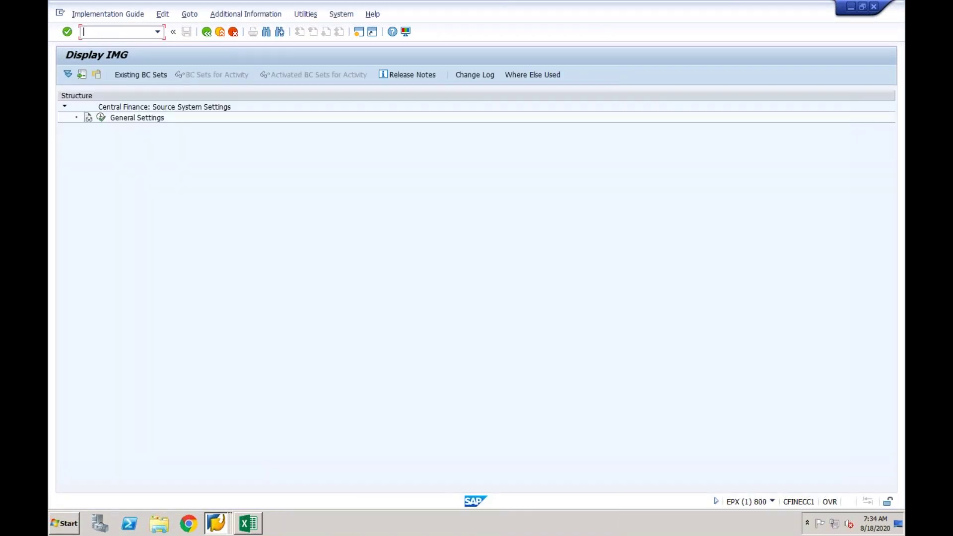
click(103, 118)
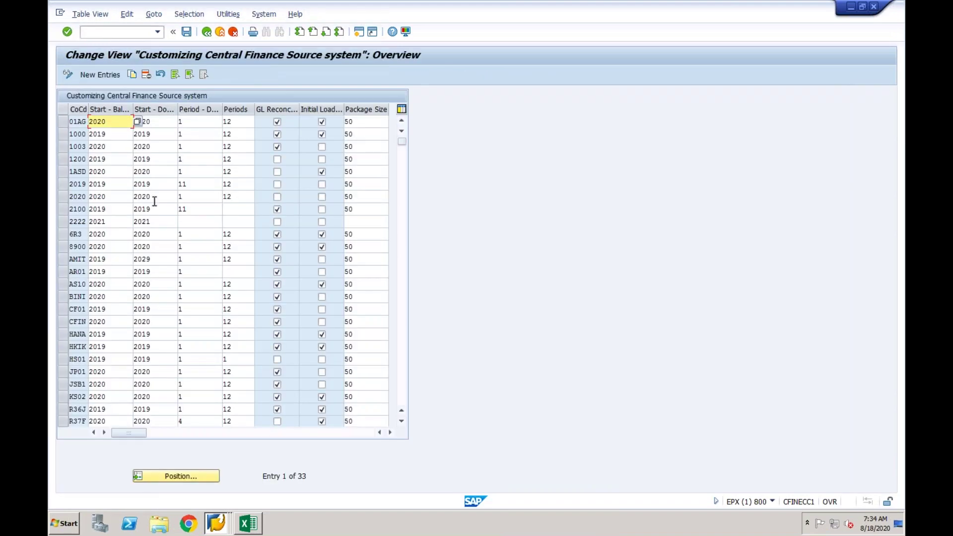
Change company code CF01's balance start year from 2019 to 2015.
drag(109, 309, 88, 309)
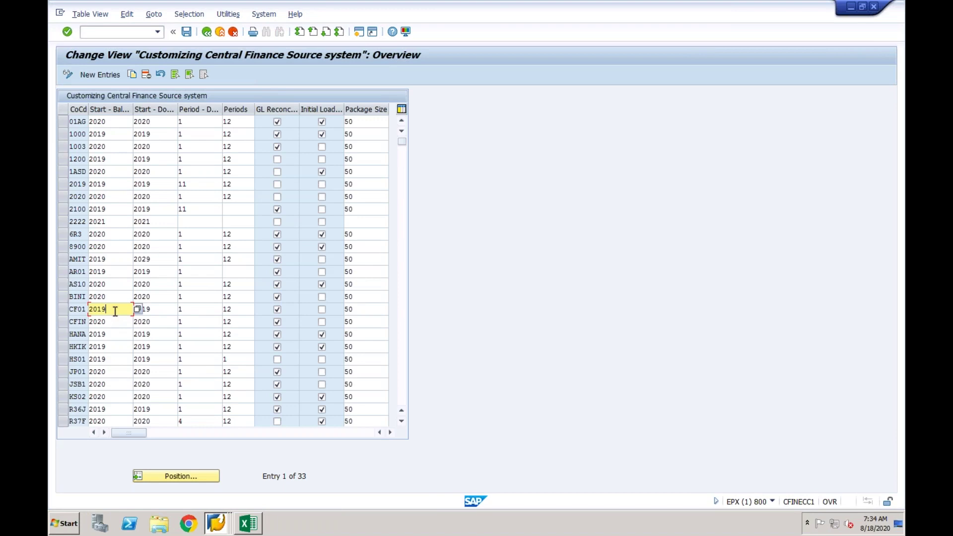
click(169, 310)
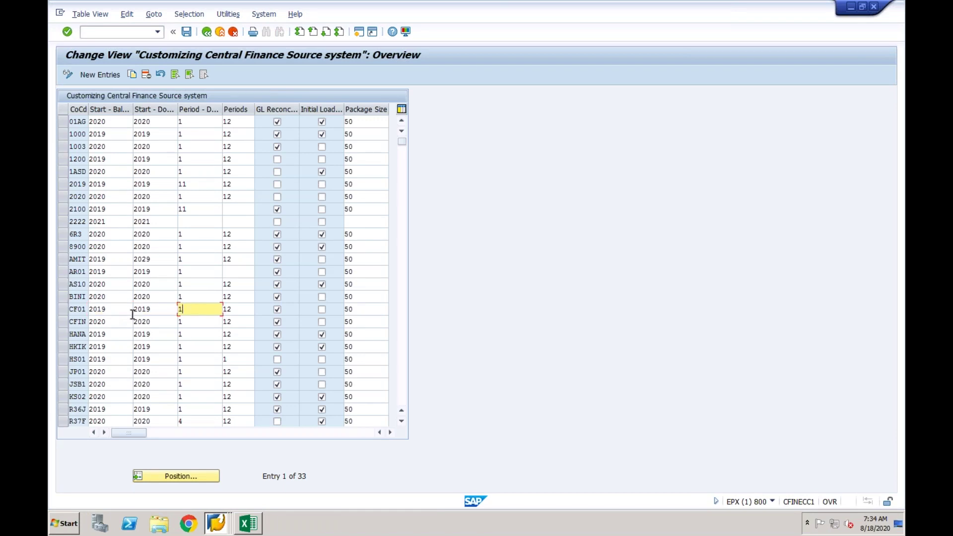
click(102, 309)
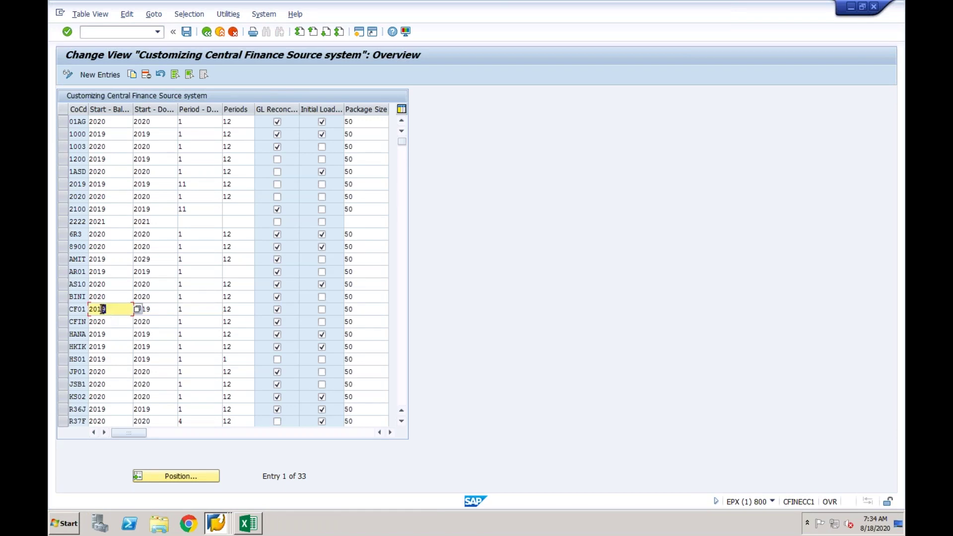
text(5)
click(154, 309)
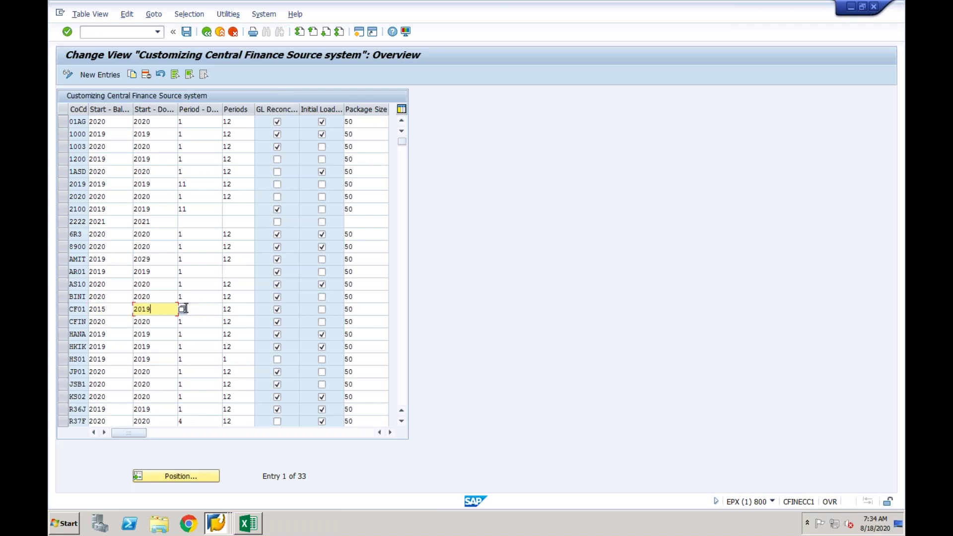
click(197, 309)
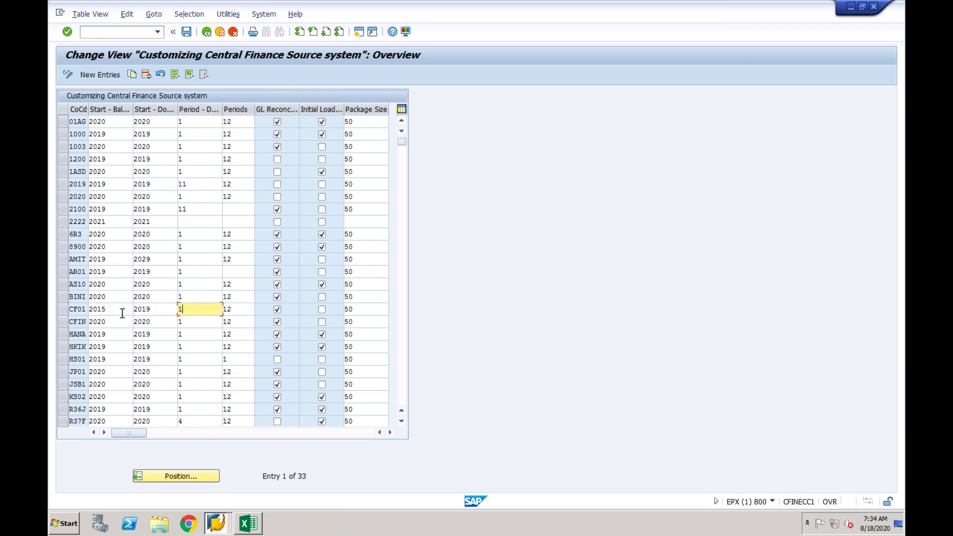
click(123, 313)
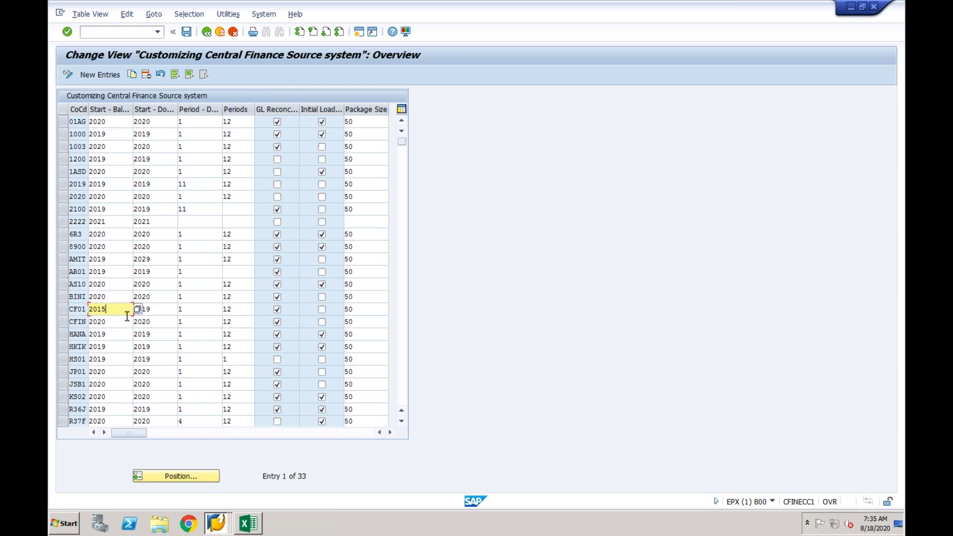
click(214, 523)
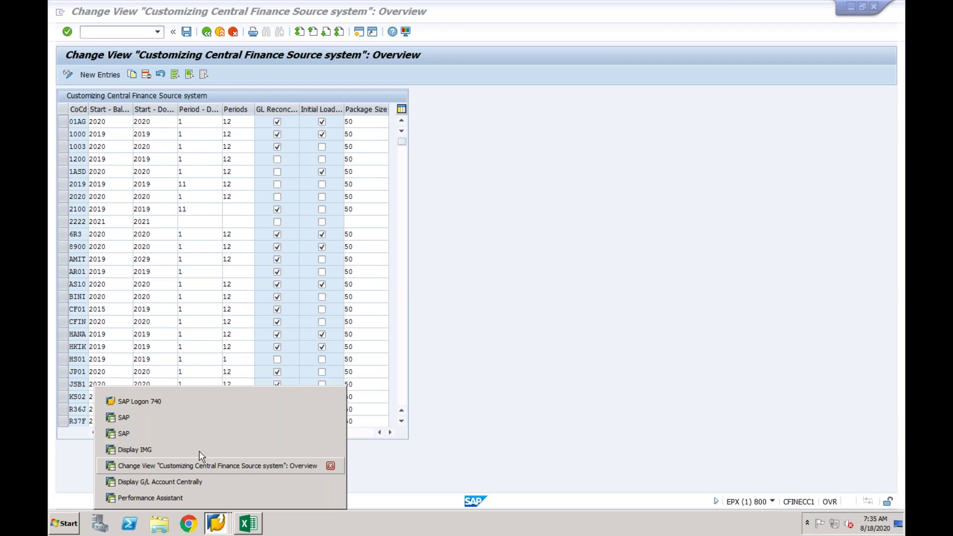
In the Display IMG, show the documentation for Make Configuration Settings in Source System.
click(199, 451)
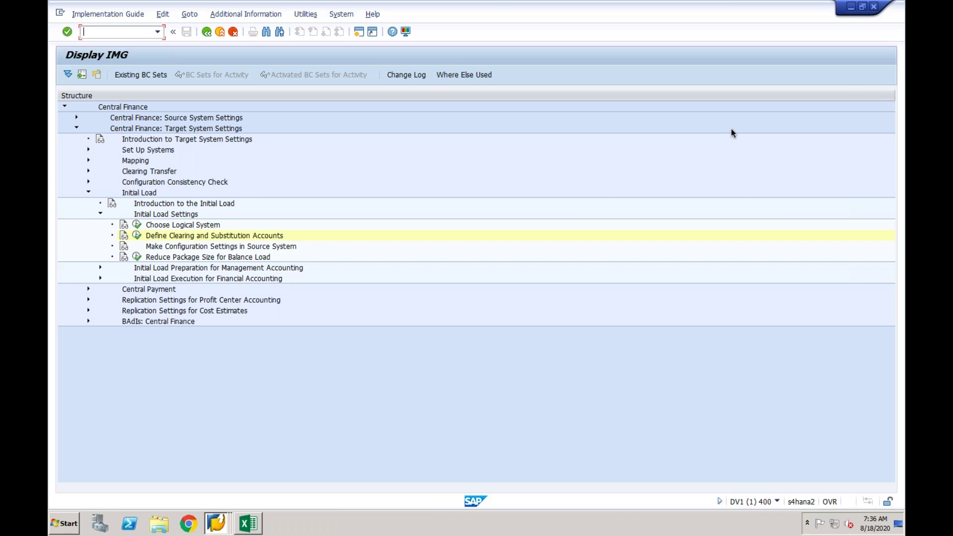
click(209, 237)
click(232, 247)
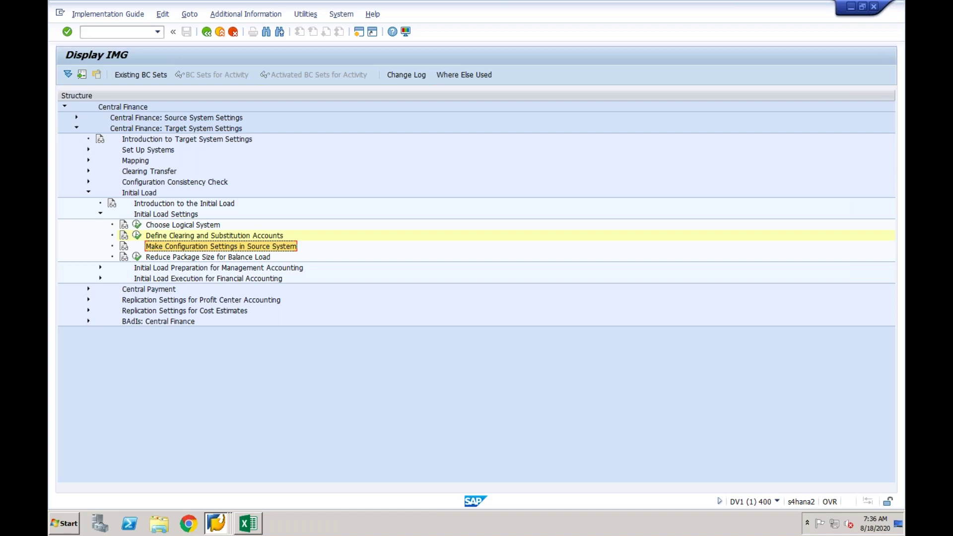
click(124, 251)
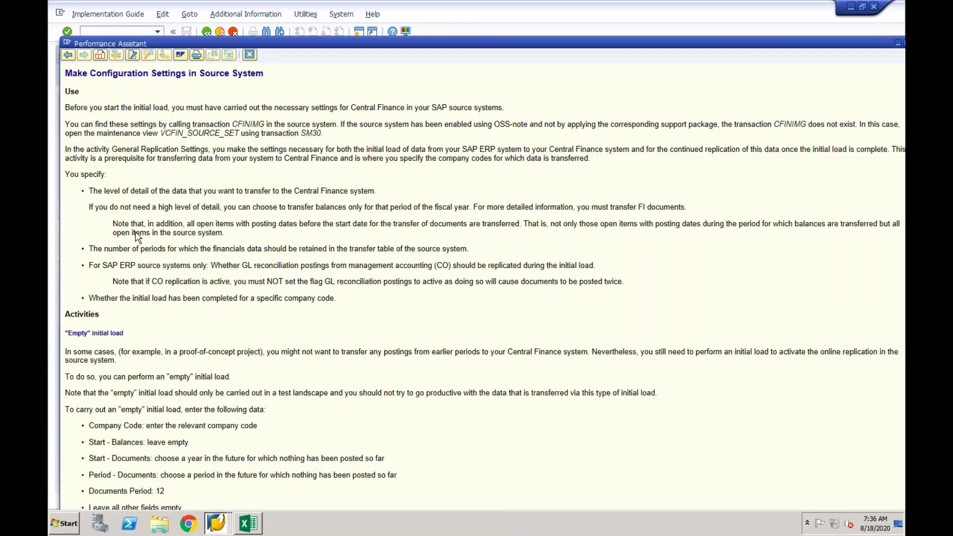
Maximize the documentation, review its Empty initial load section, and return to the source-system table.
drag(161, 133, 261, 130)
double_click(725, 44)
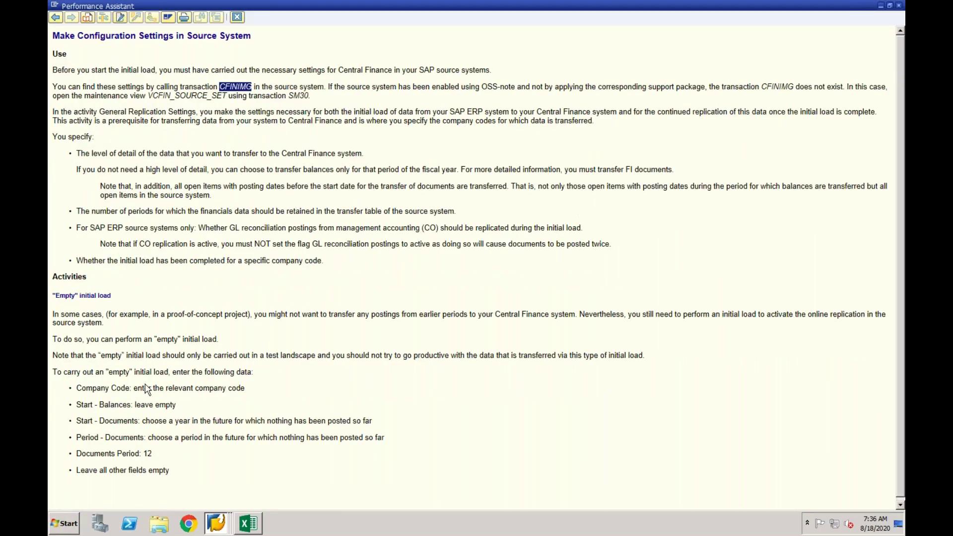
drag(103, 404, 184, 395)
drag(100, 421, 131, 422)
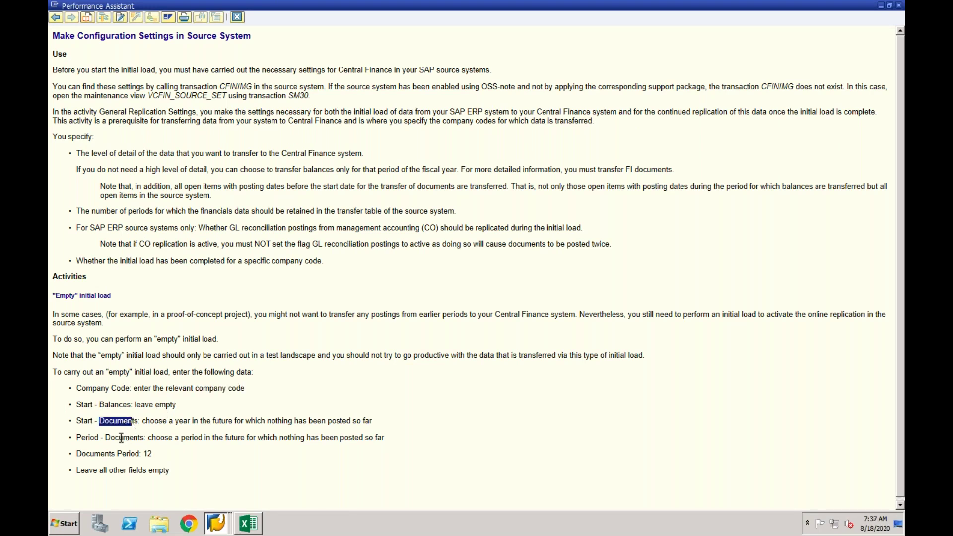
click(121, 438)
drag(53, 297, 172, 471)
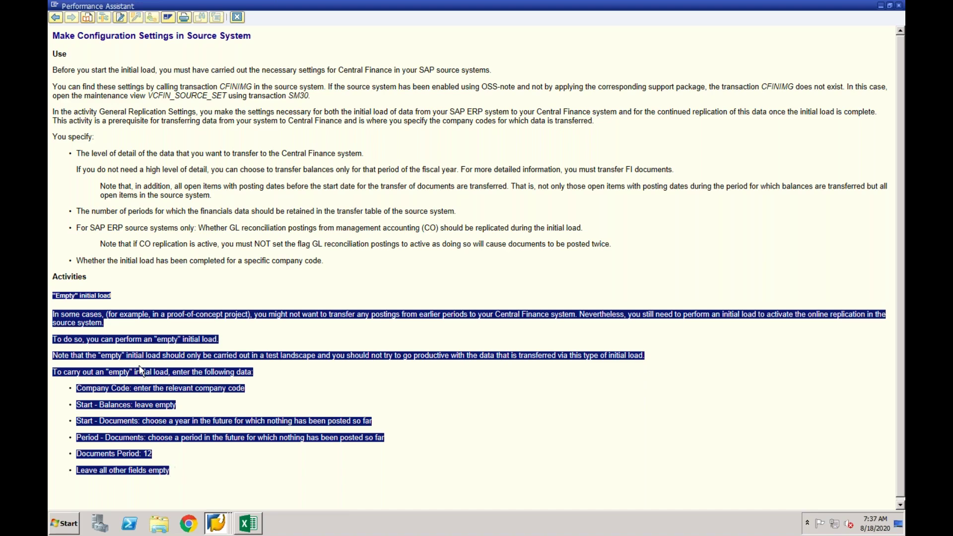
click(115, 301)
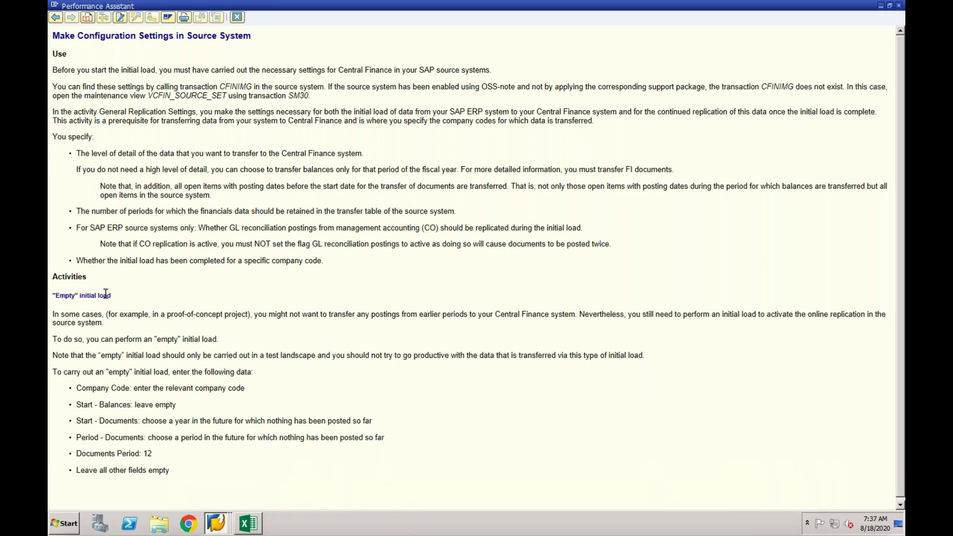
click(216, 523)
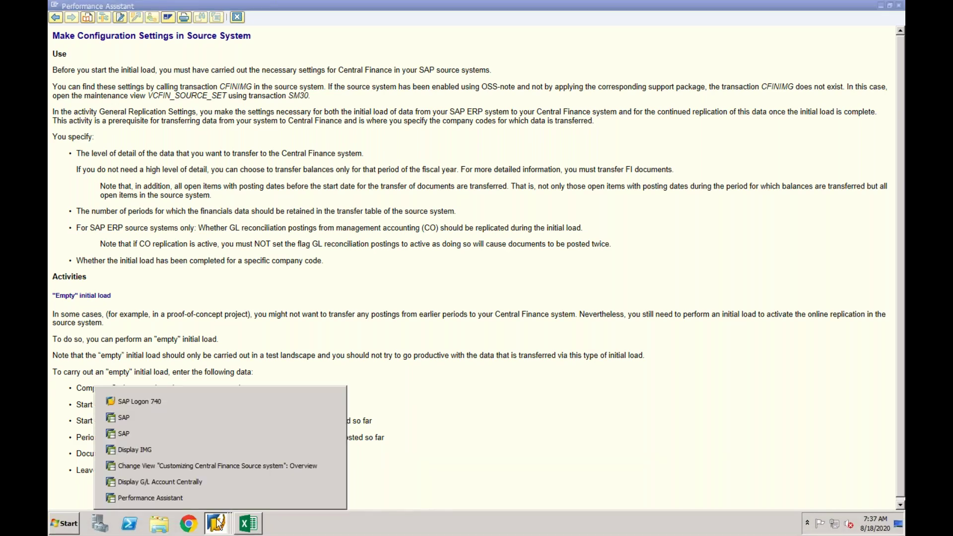
click(217, 467)
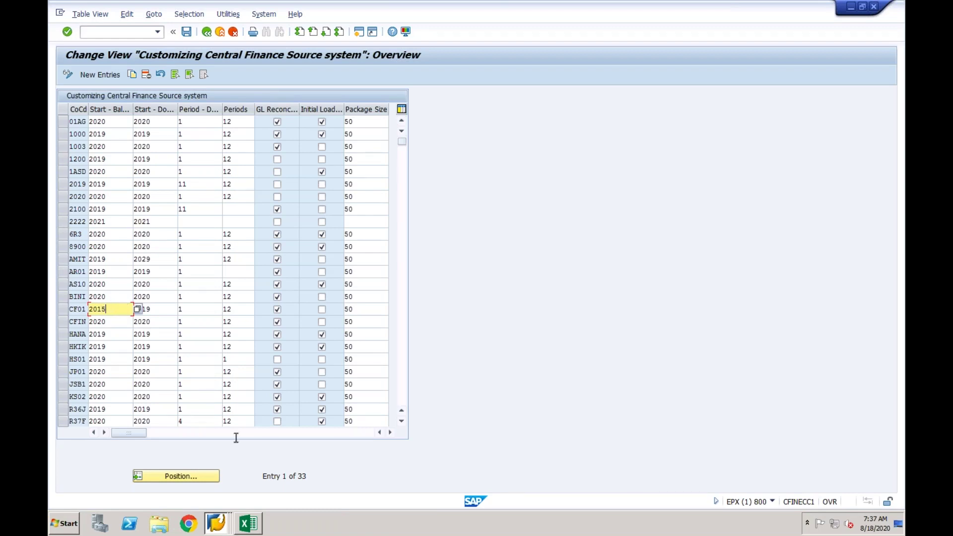
click(217, 525)
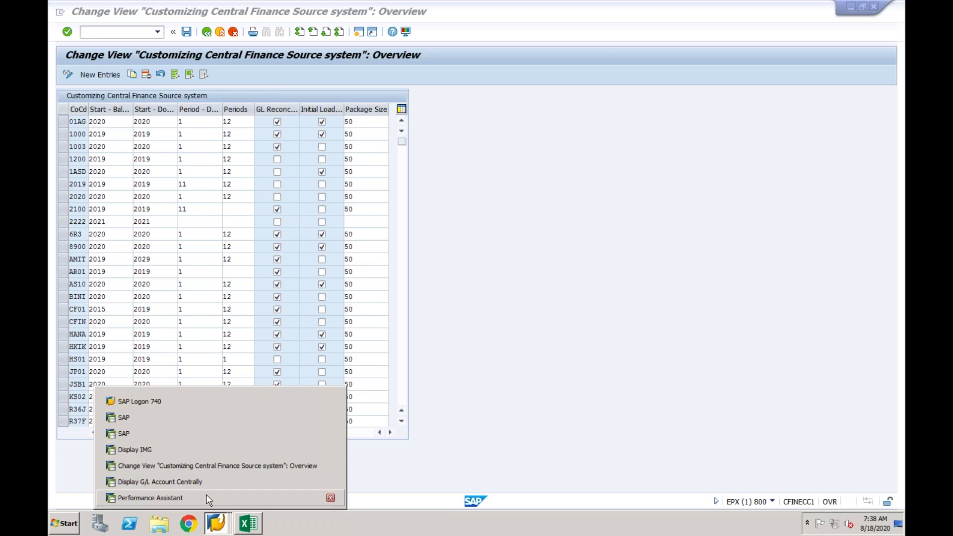
click(206, 498)
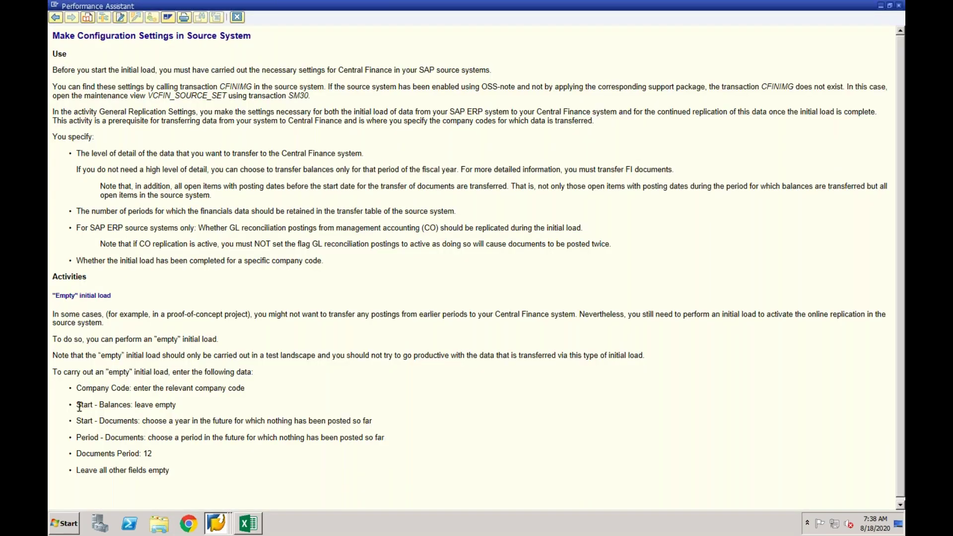
drag(77, 405, 381, 421)
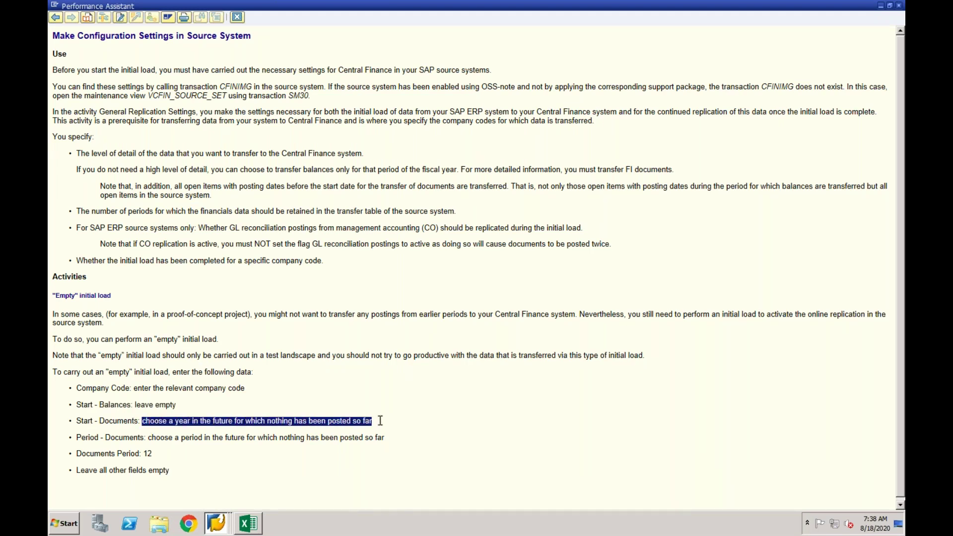
click(222, 530)
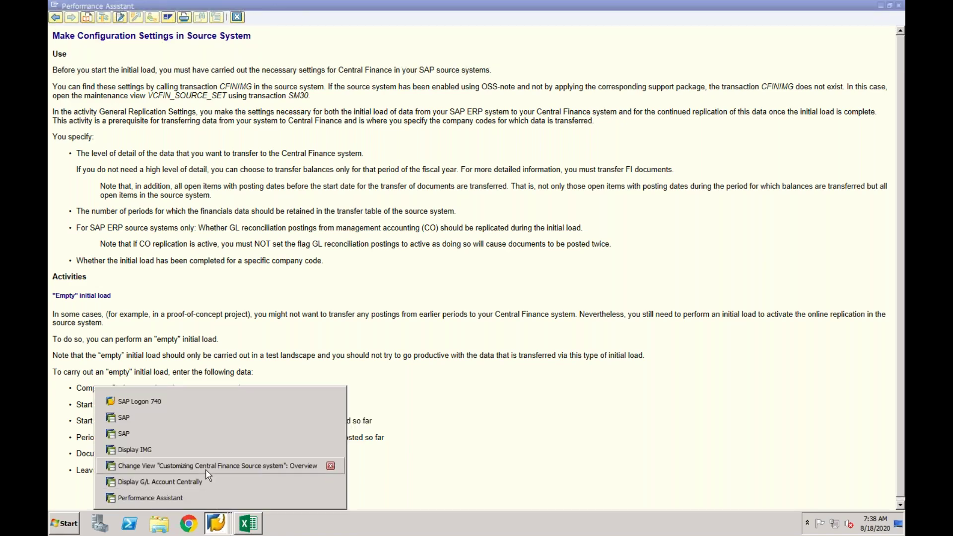
click(205, 468)
drag(111, 309, 90, 308)
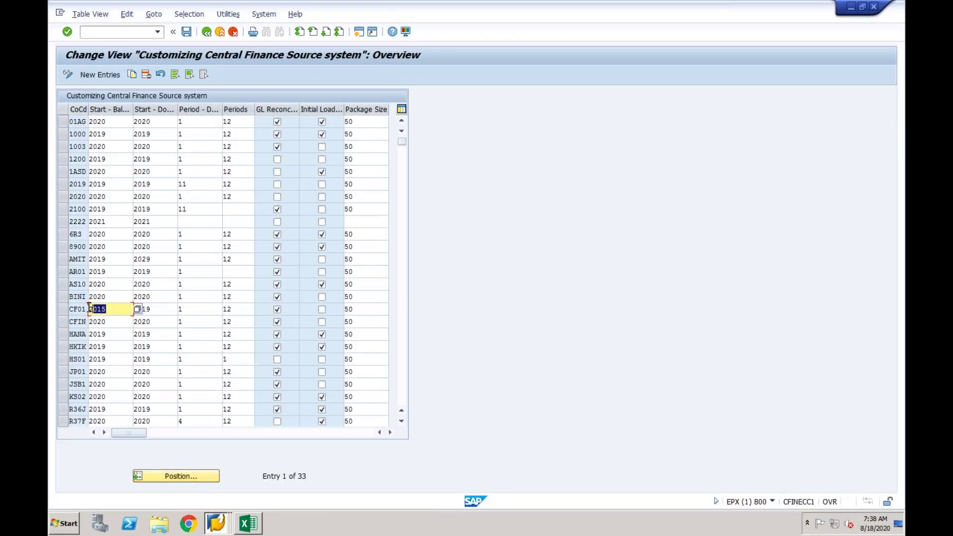
Edit CF01's start years so the document start year reads 2021.
key(BackSpace)
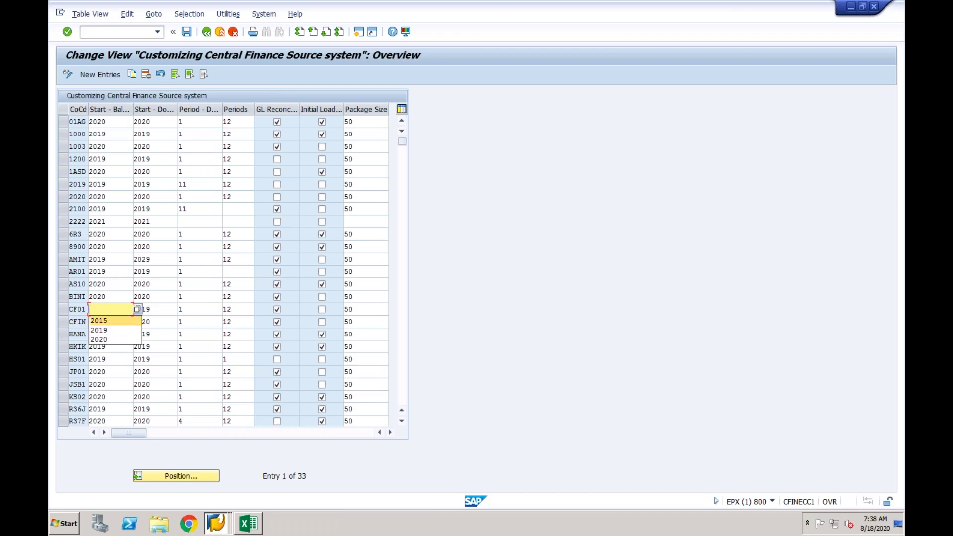
click(158, 311)
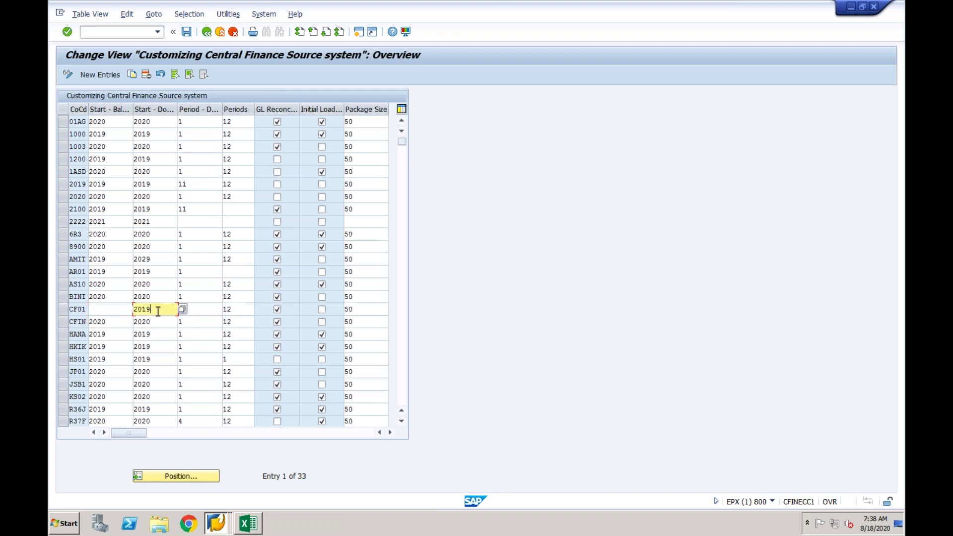
key(BackSpace)
key(BackSpace)
text(21)
click(199, 310)
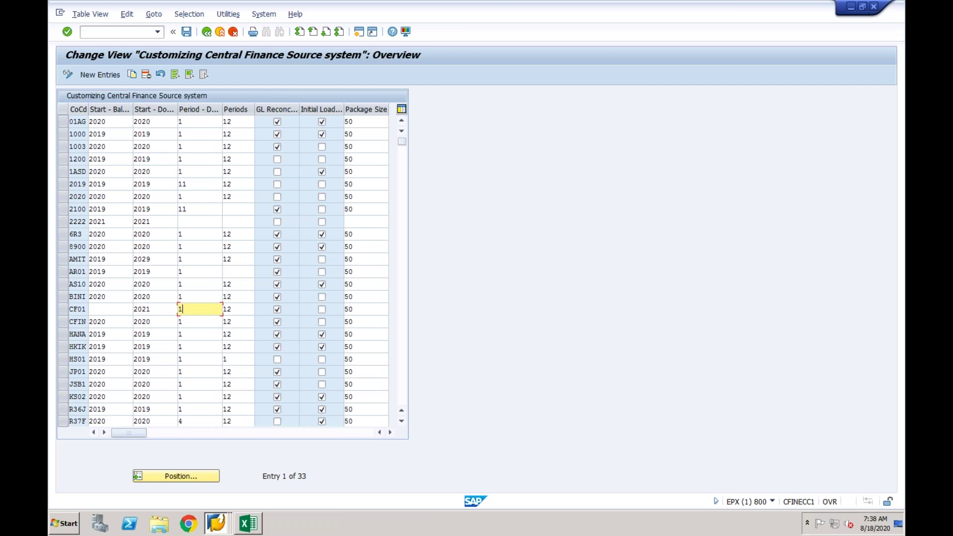
click(167, 308)
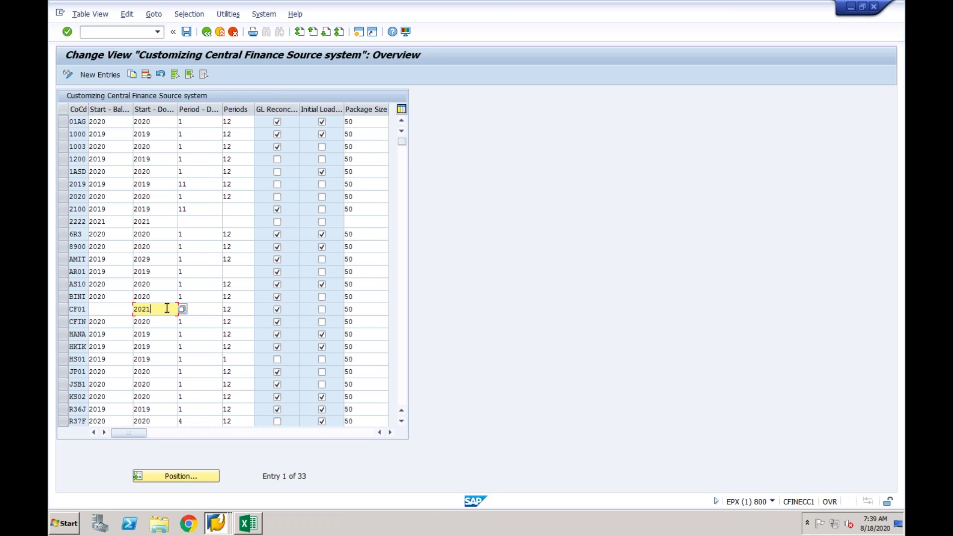
Close the source-system settings help text and bring the Display IMG window back.
click(217, 524)
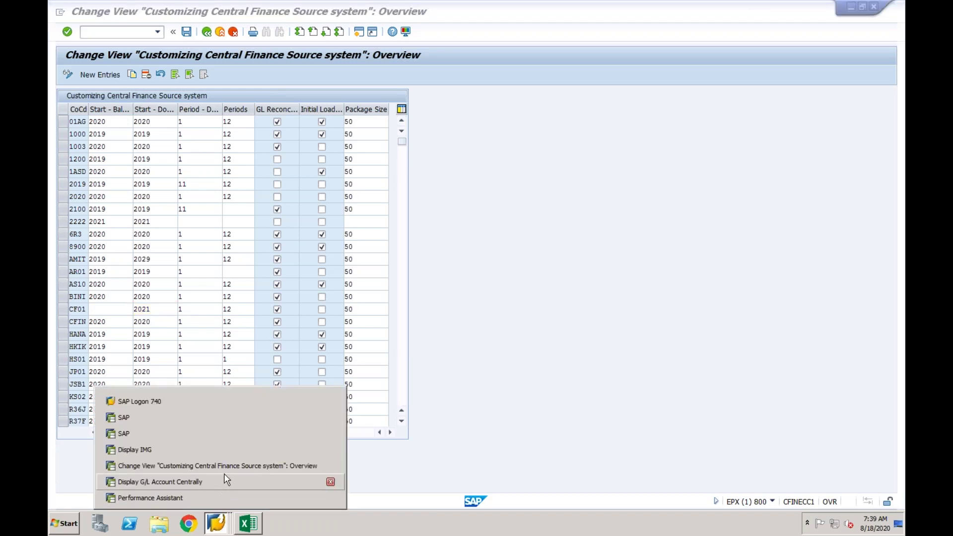
click(217, 496)
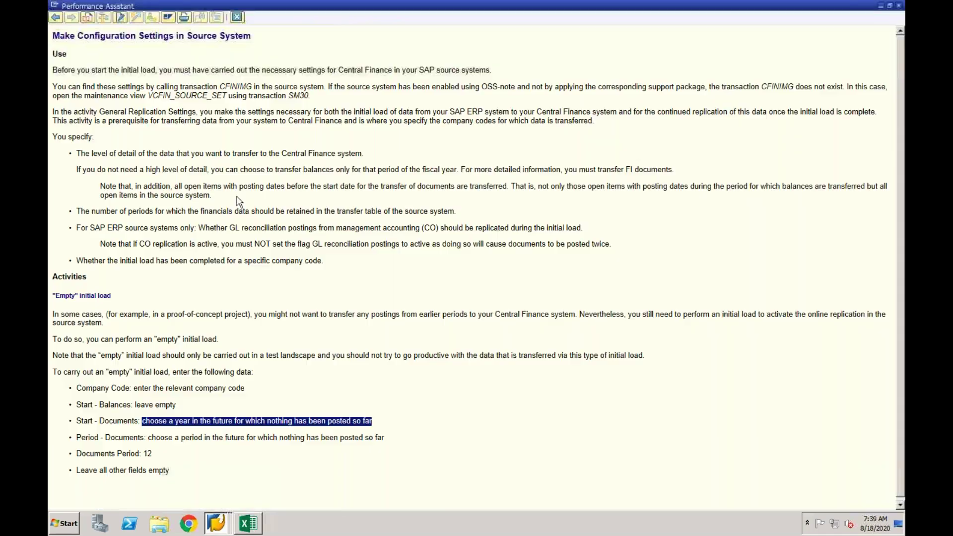
click(237, 17)
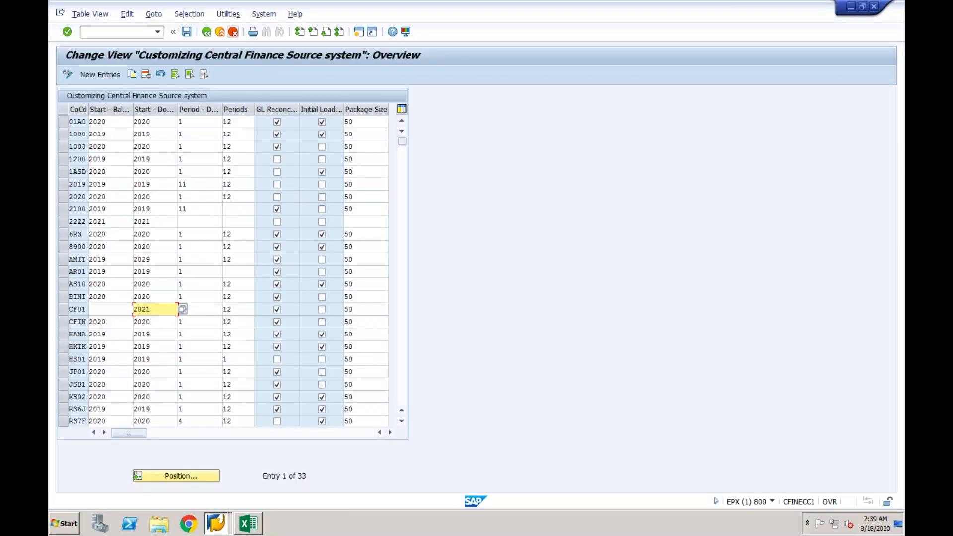
click(217, 524)
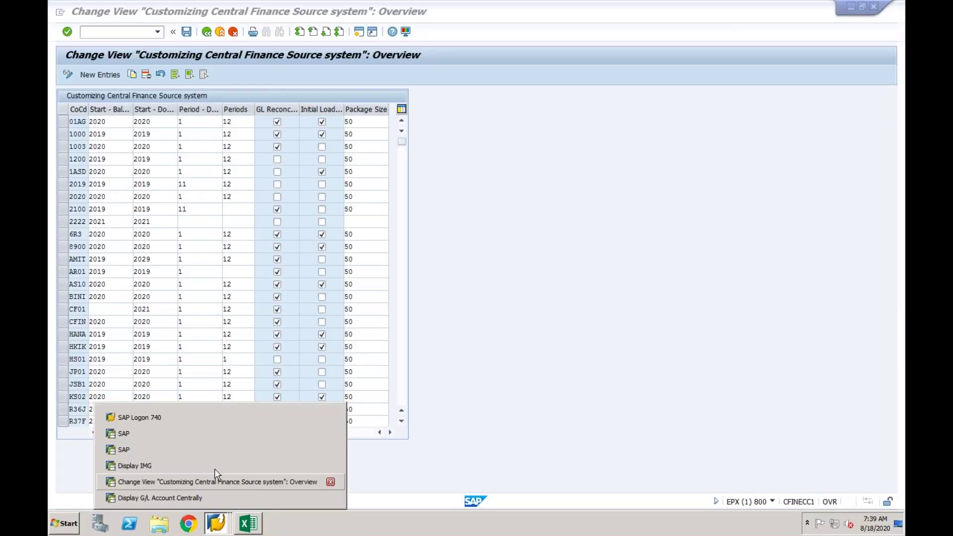
click(215, 464)
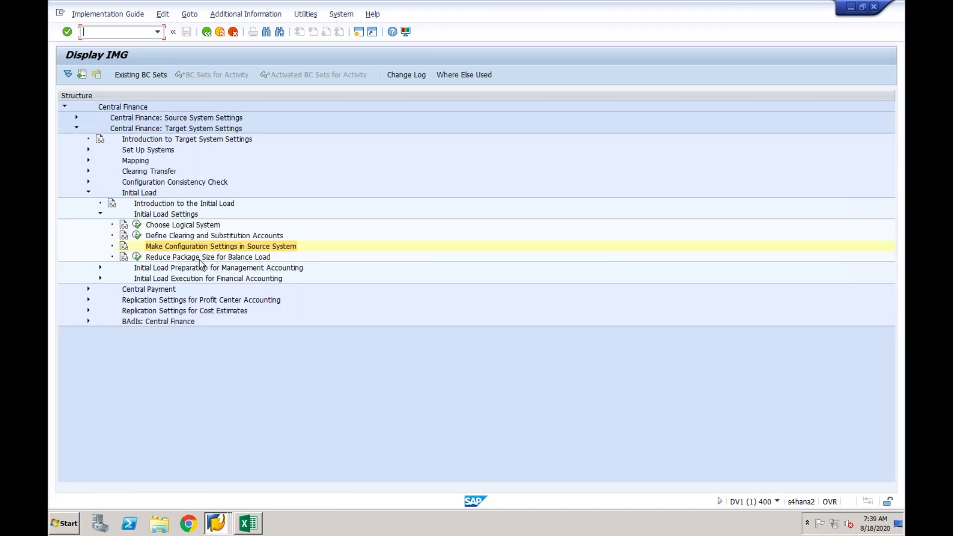
Review the Balance Load packaging table's field name options, then collapse Initial Load Settings.
click(200, 258)
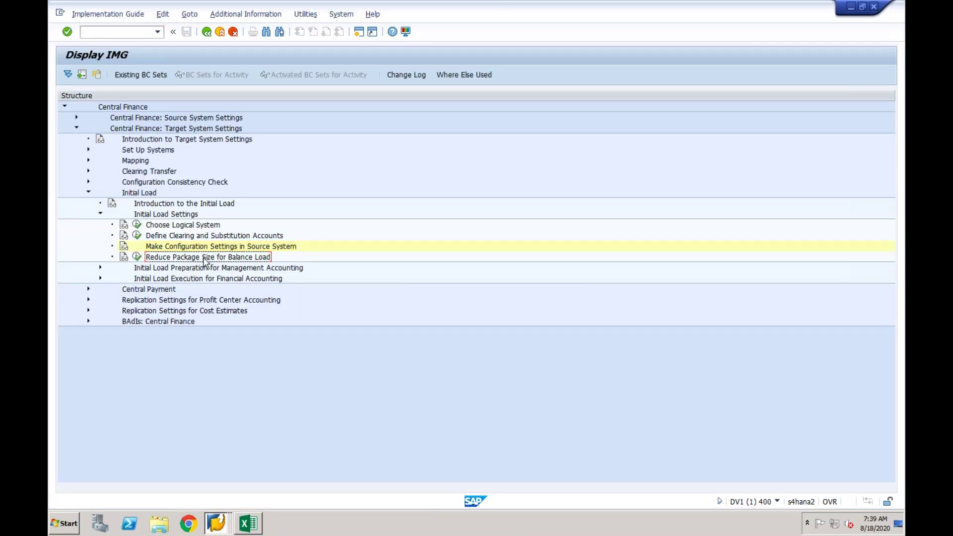
click(137, 256)
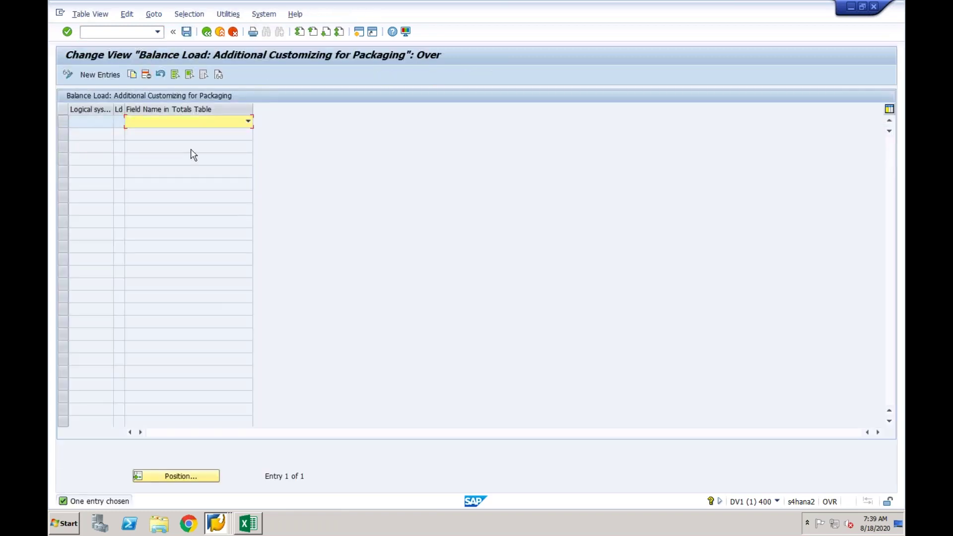
click(247, 122)
click(228, 125)
click(206, 34)
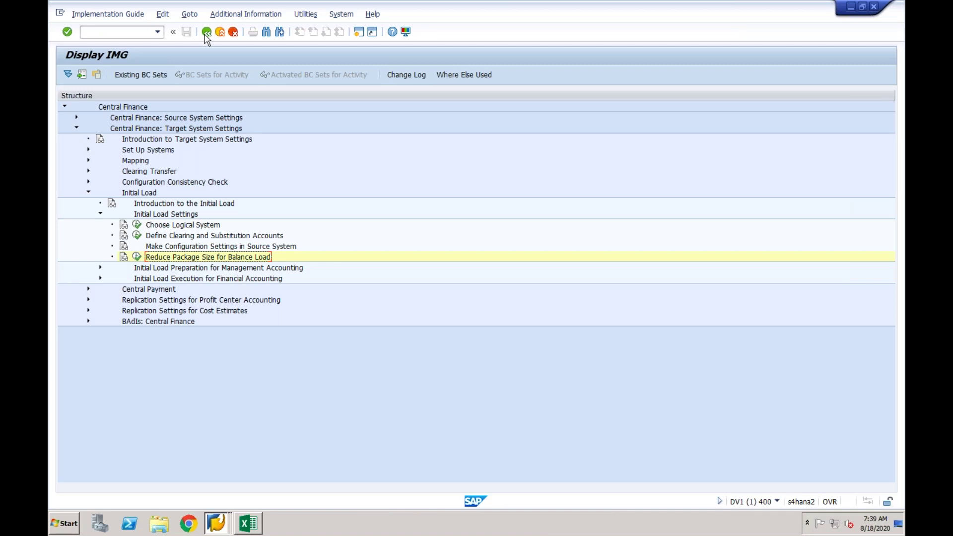
click(100, 216)
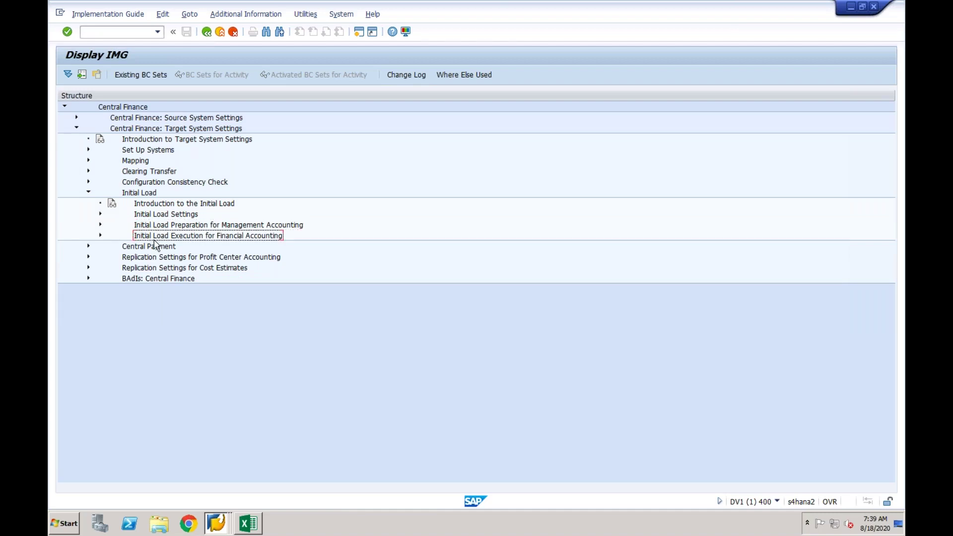
click(222, 227)
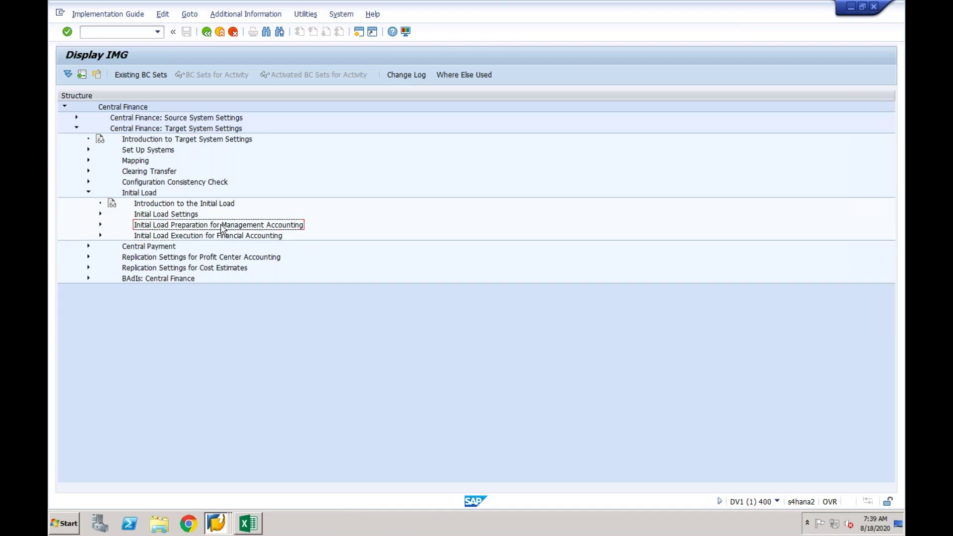
Compare the Management Accounting preparation and Financial Accounting execution activities, then switch to the Excel notes.
click(217, 236)
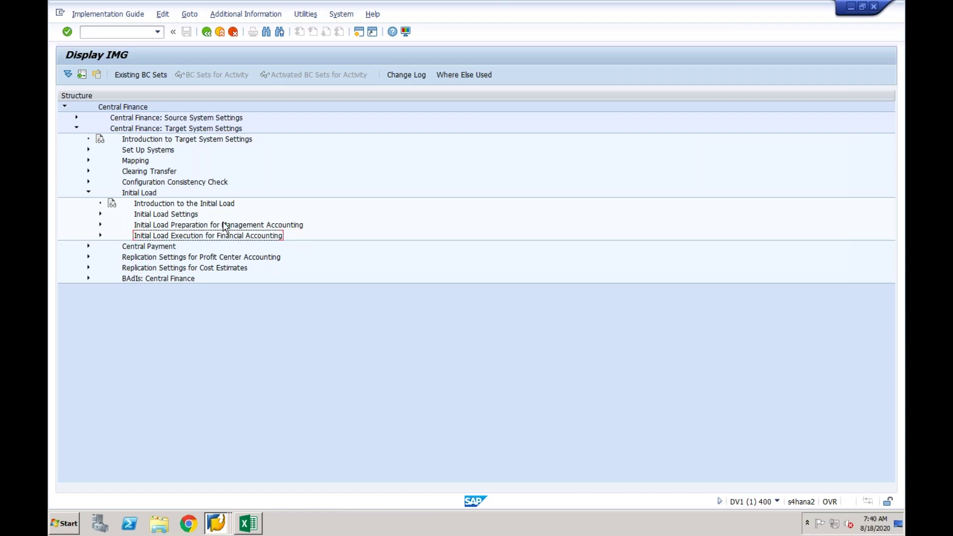
click(226, 227)
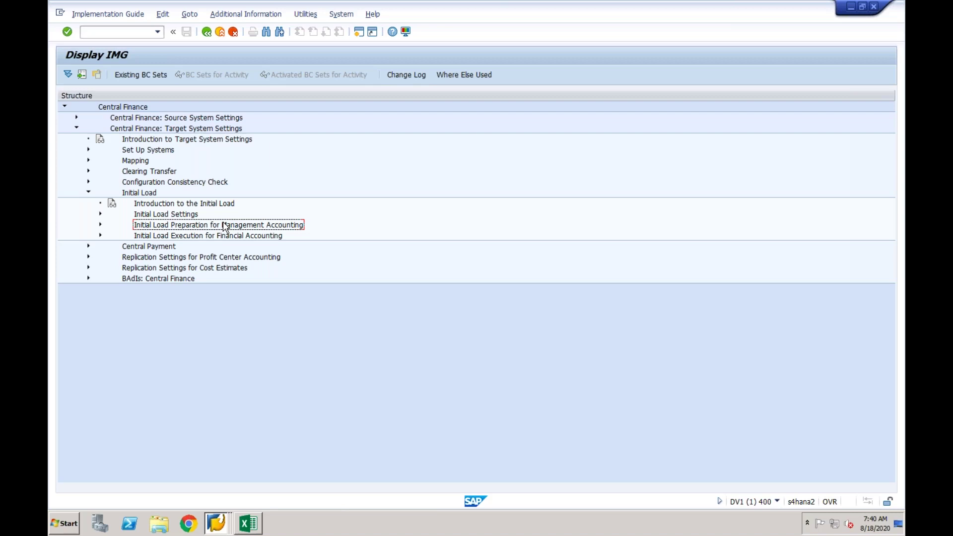
click(221, 236)
click(223, 226)
click(223, 236)
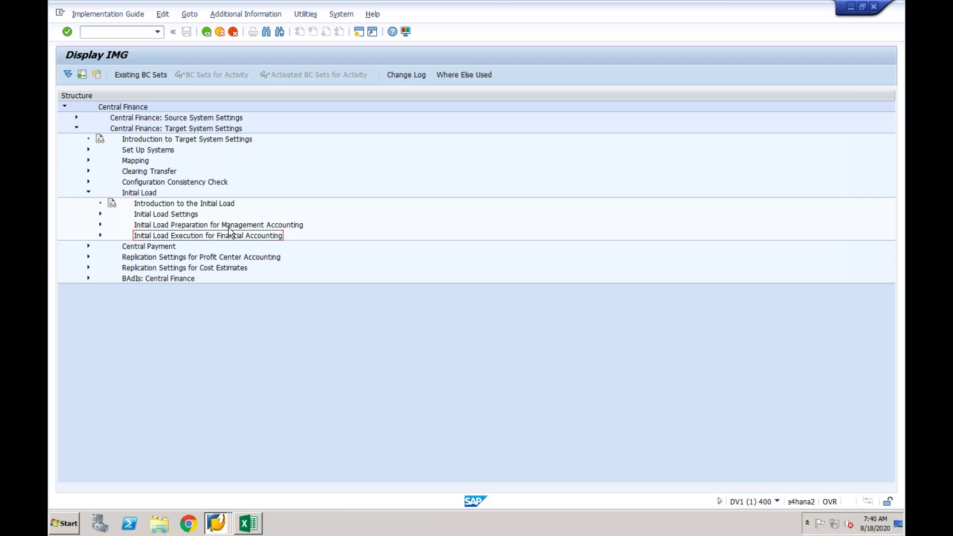
click(229, 226)
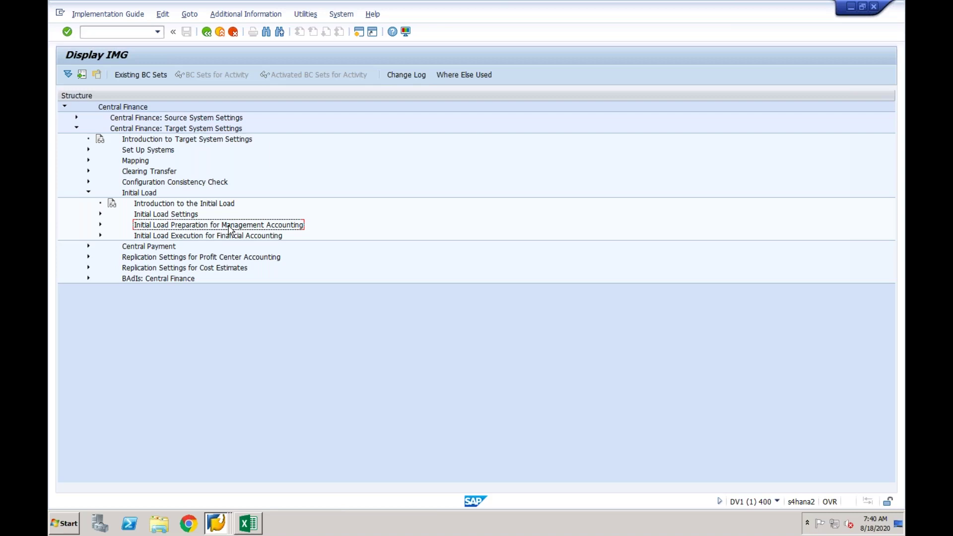
click(222, 237)
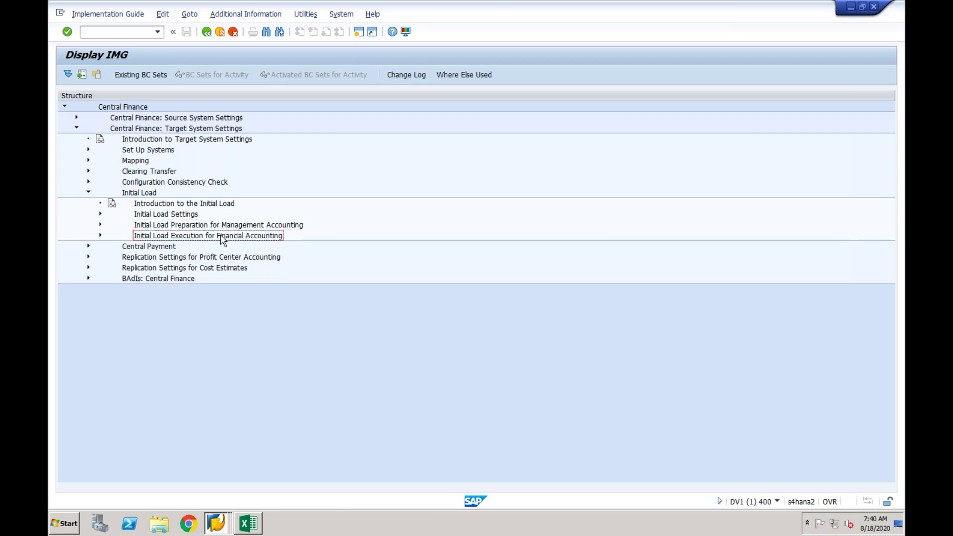
click(252, 523)
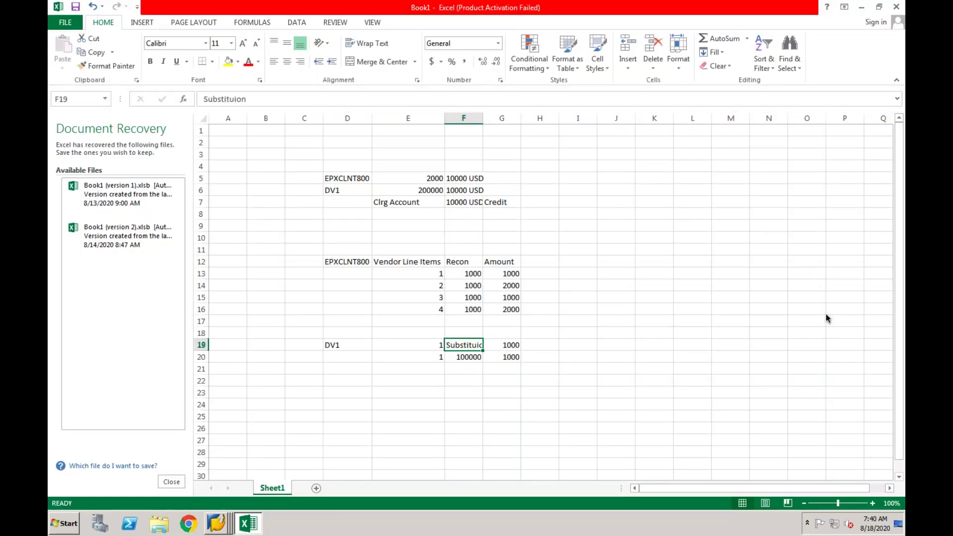
Enter COBK (CO Secondary Posting, AUFK (Cost Object) and CFIN_ACCHD (FI/CO Doc) in L4:L6, widening column L.
click(695, 166)
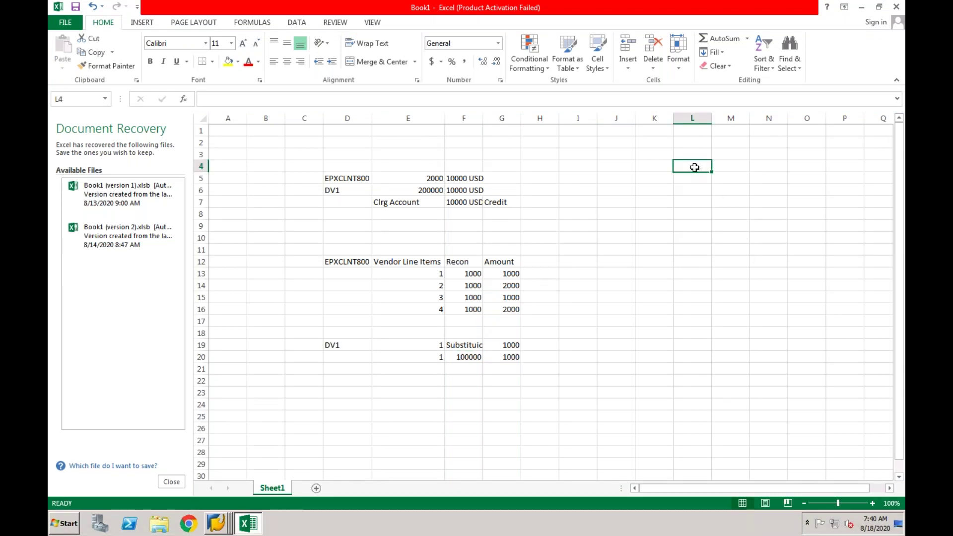
text(COBK)
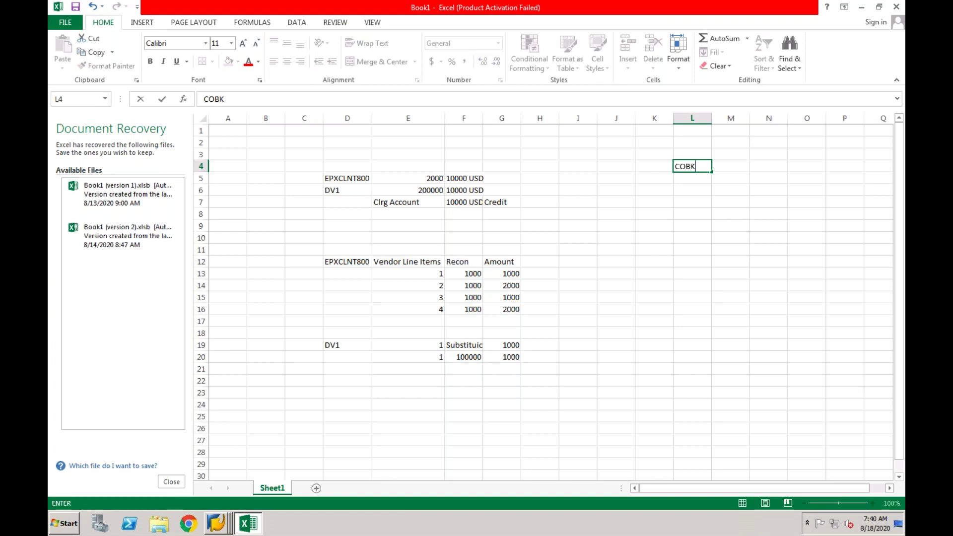
text( (CO Seconda)
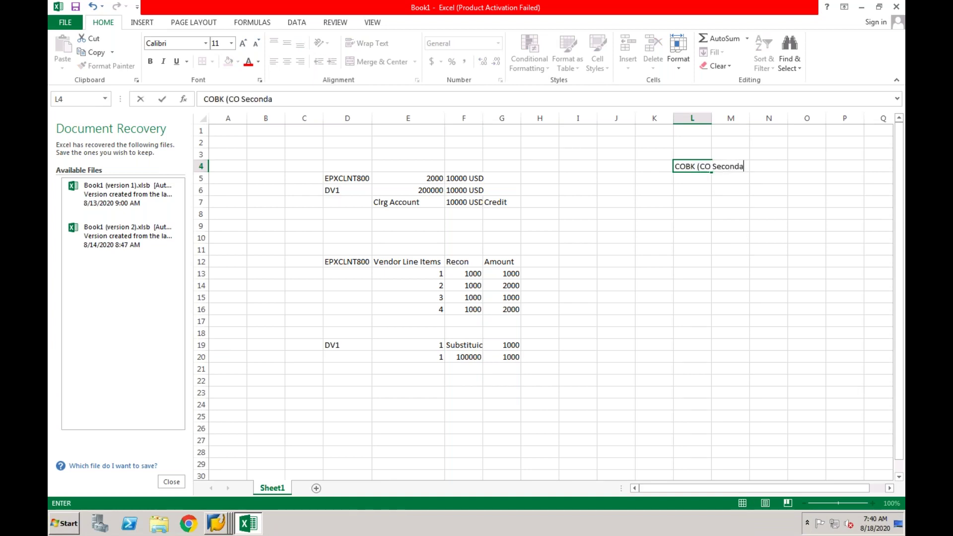
text(ry Posting)
key(Return)
drag(711, 117, 785, 117)
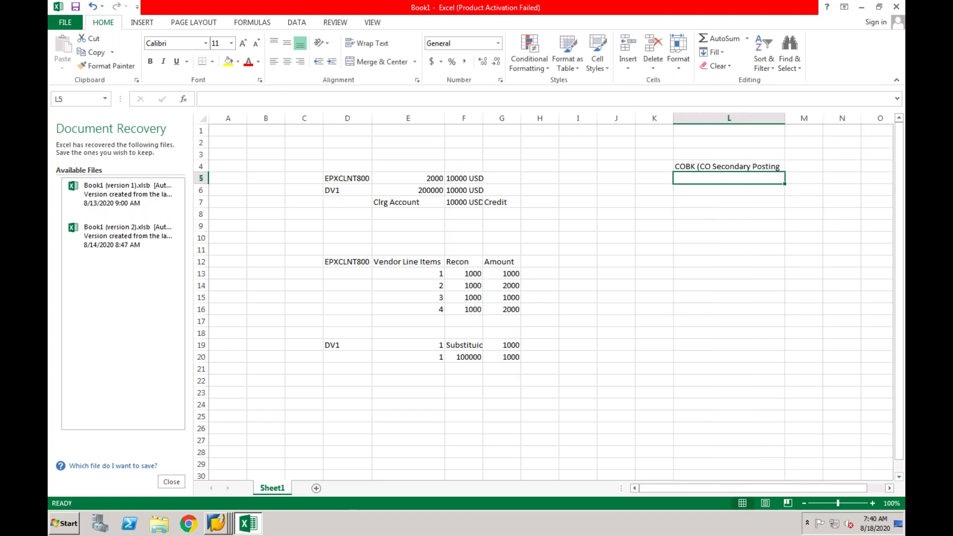
text(AUFK)
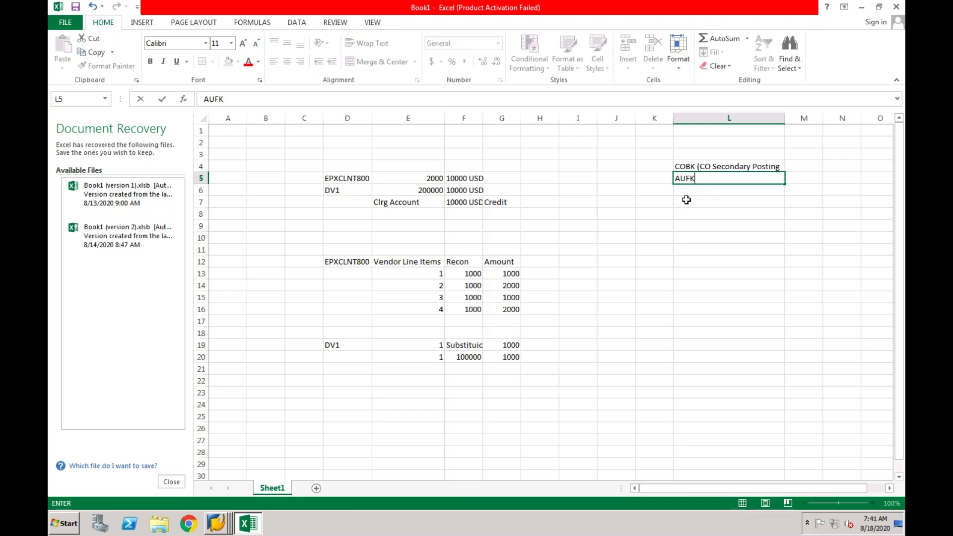
text(Cost Object)
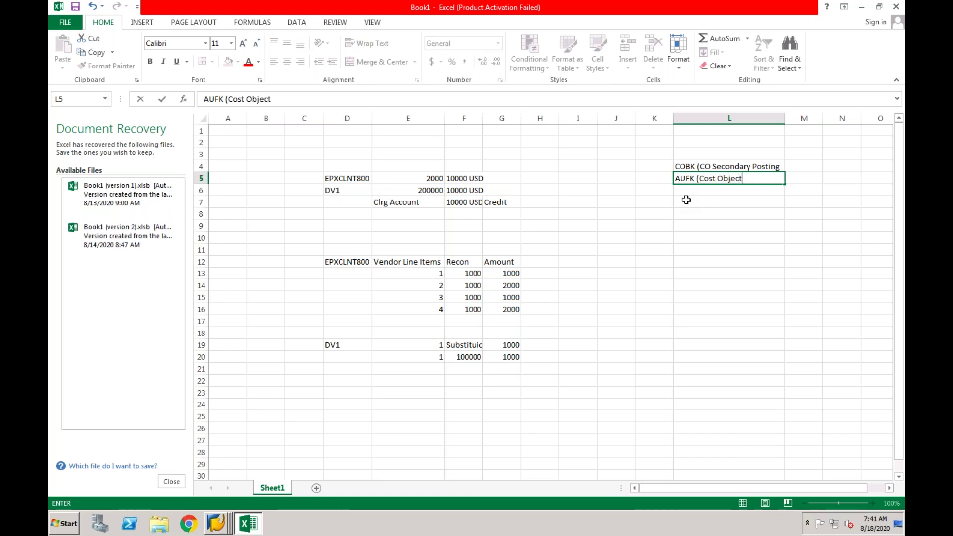
text())
key(Return)
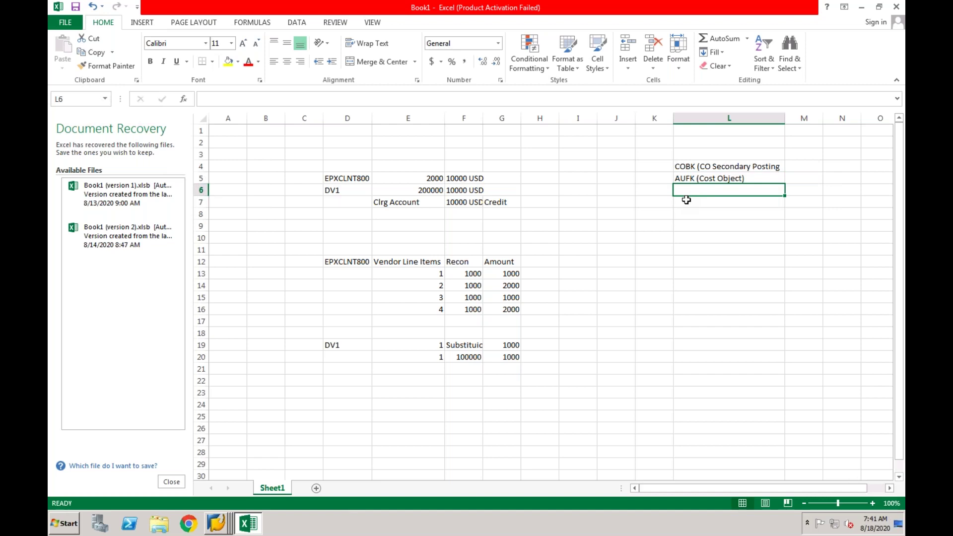
text(ACC)
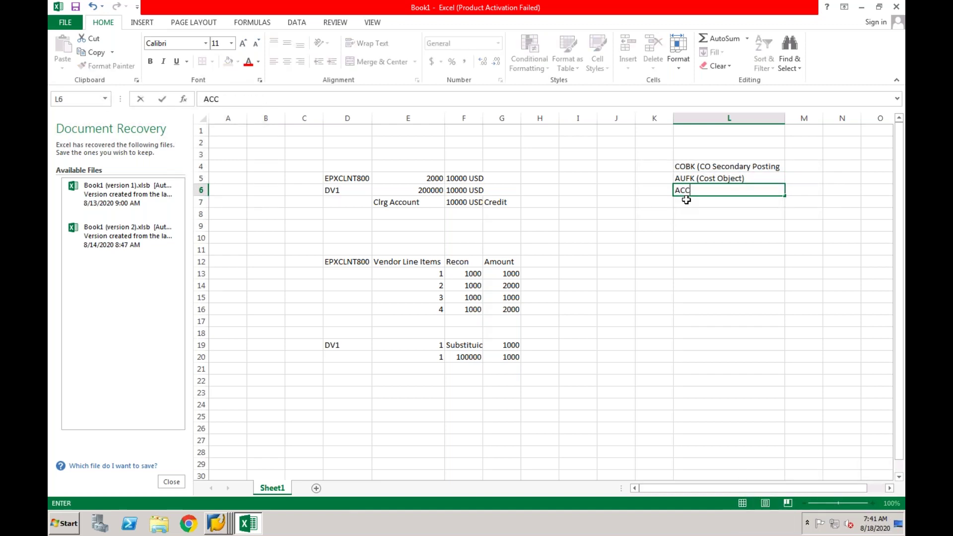
key(BackSpace)
key(BackSpace)
key(BackSpace)
text(CFIN_ACCHD)
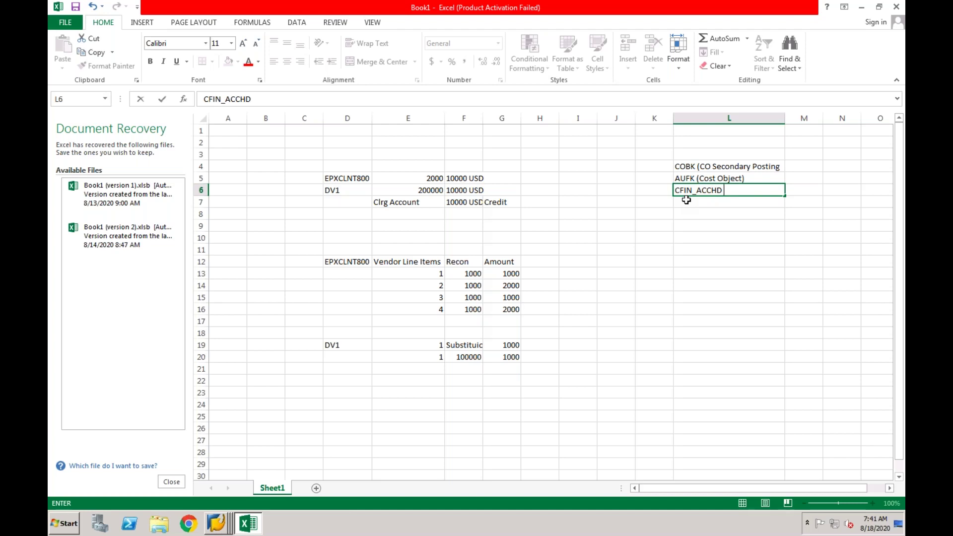
text( (FI/CO Doc))
key(Return)
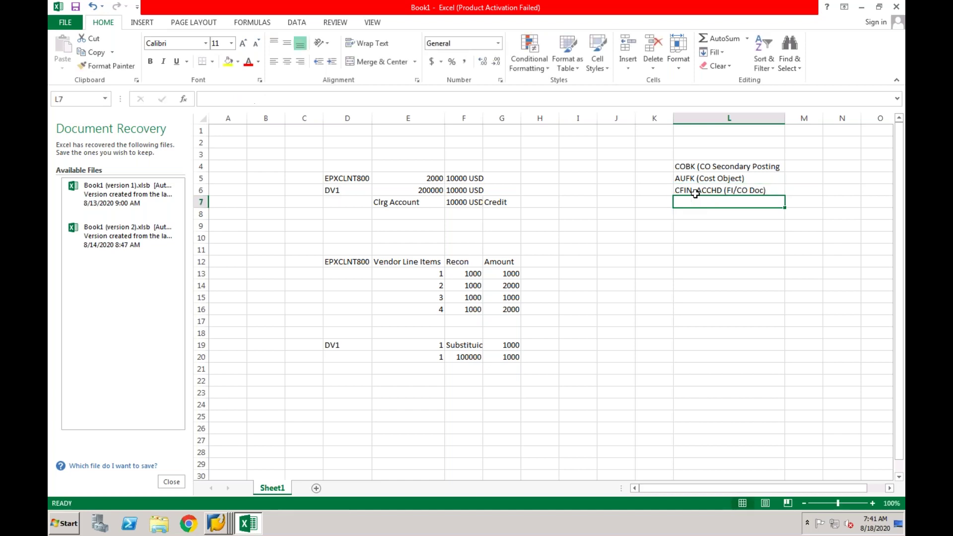
Enter the heading 'Initial Load' in M3, correcting the typo.
click(801, 156)
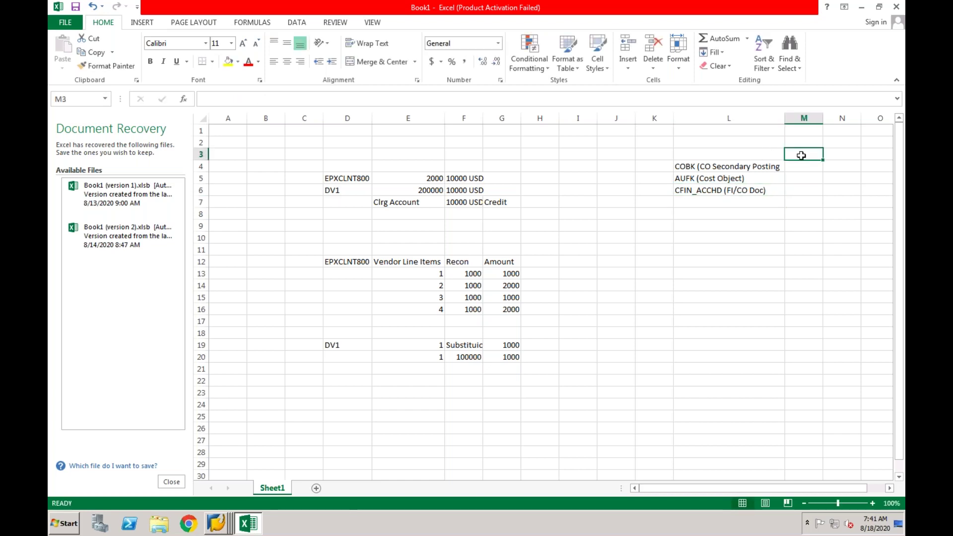
text(Init)
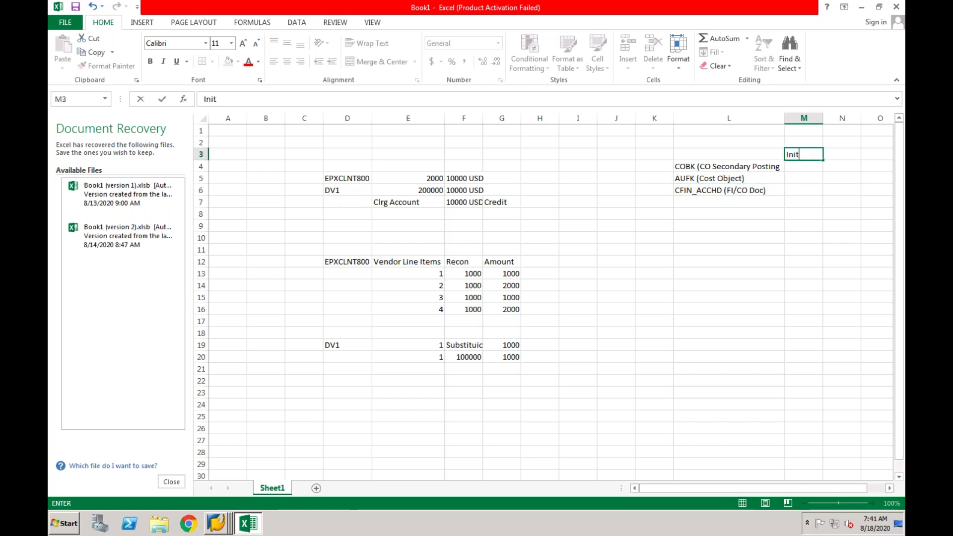
text(ial)
text( oad)
key(Return)
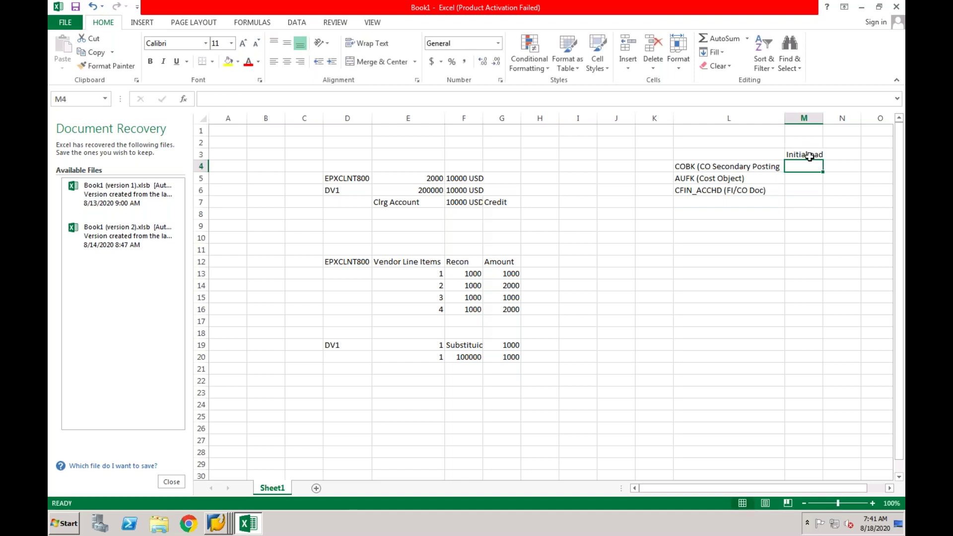
click(809, 158)
double_click(810, 155)
text(L)
key(End)
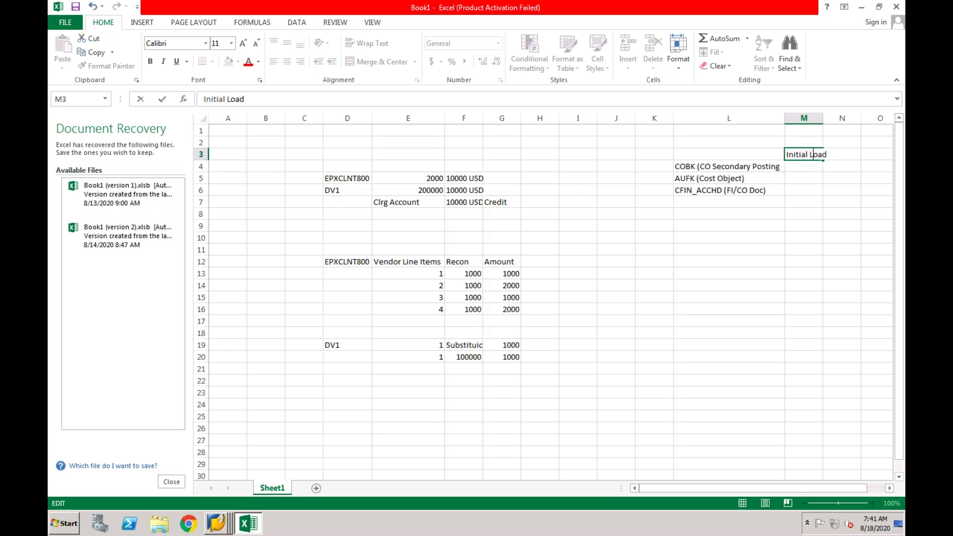
click(820, 193)
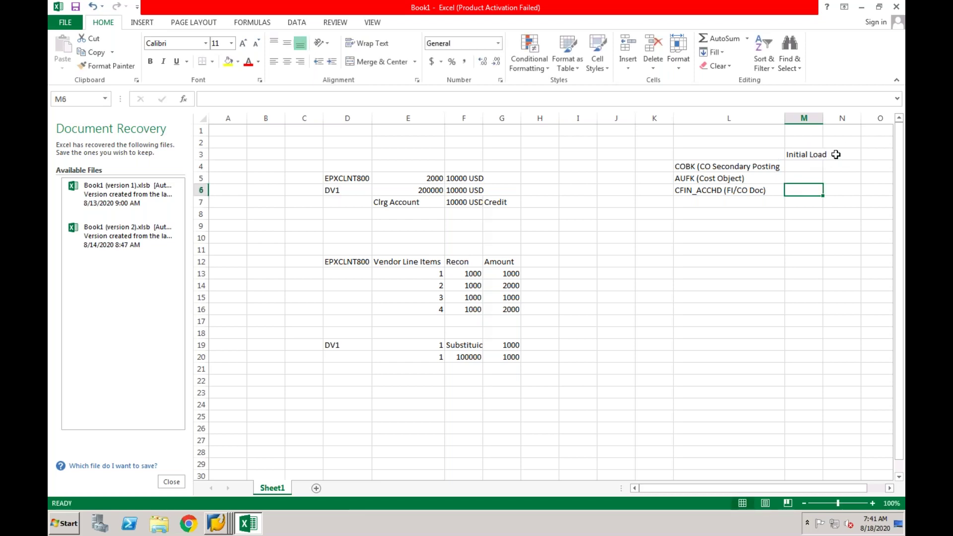
Enter 'Real Time Replication' in N3 and autofit column M.
click(836, 154)
text(Real)
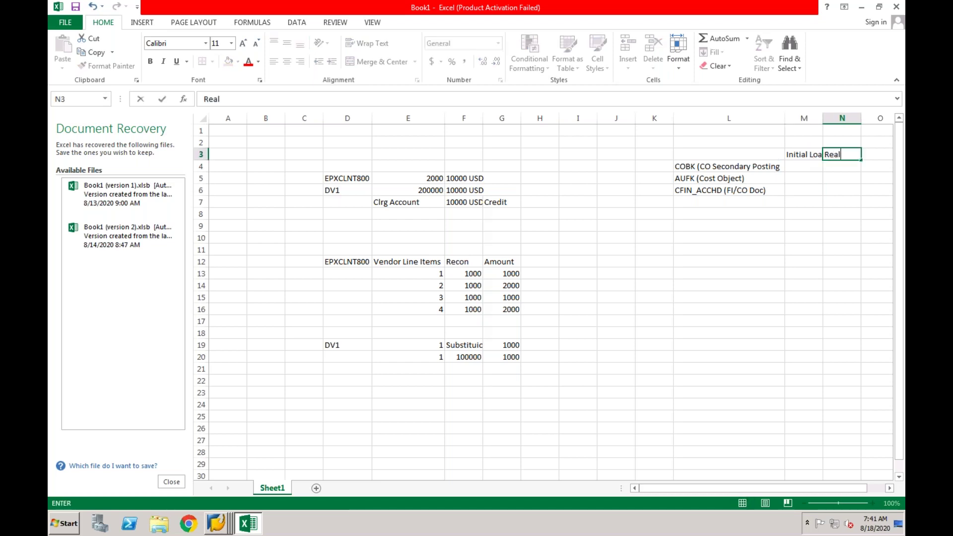
text( TimeReplication)
click(804, 213)
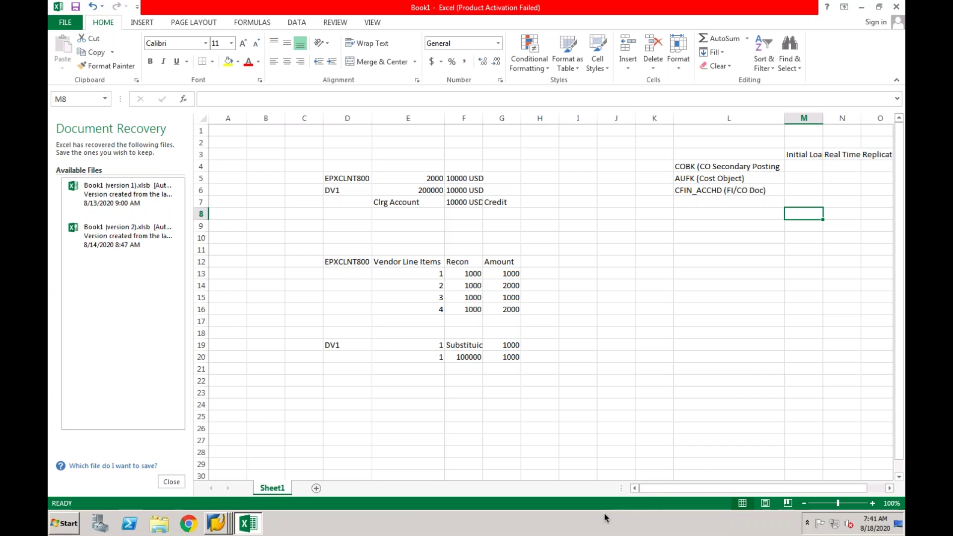
drag(782, 492, 836, 490)
click(769, 167)
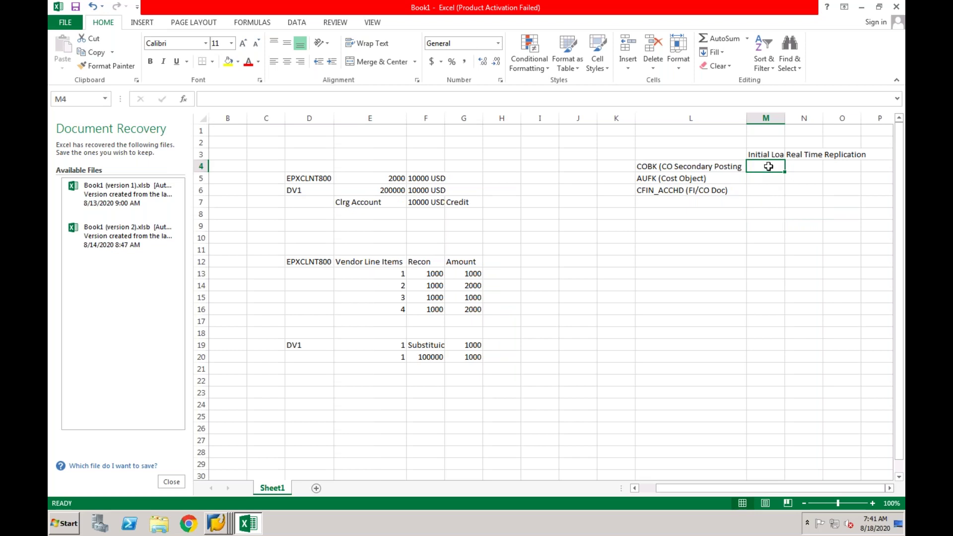
double_click(786, 120)
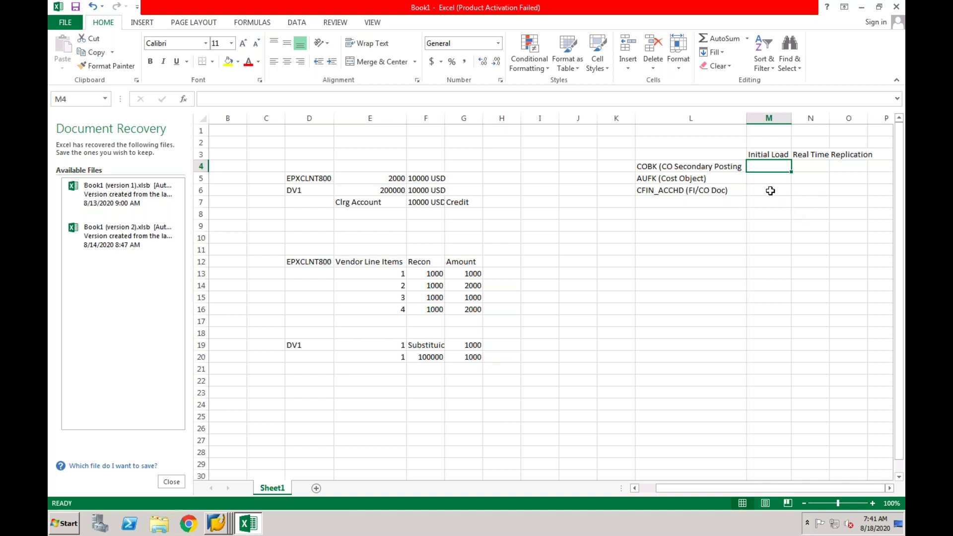
click(804, 167)
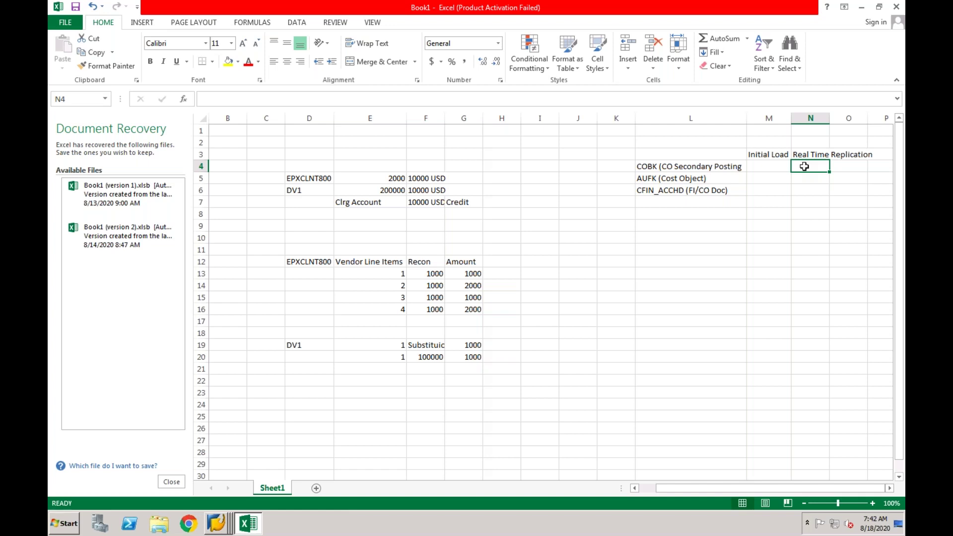
Set Real Time Replication to SLT for COBK, AUFK and CFIN_ACCHD.
text(SLT)
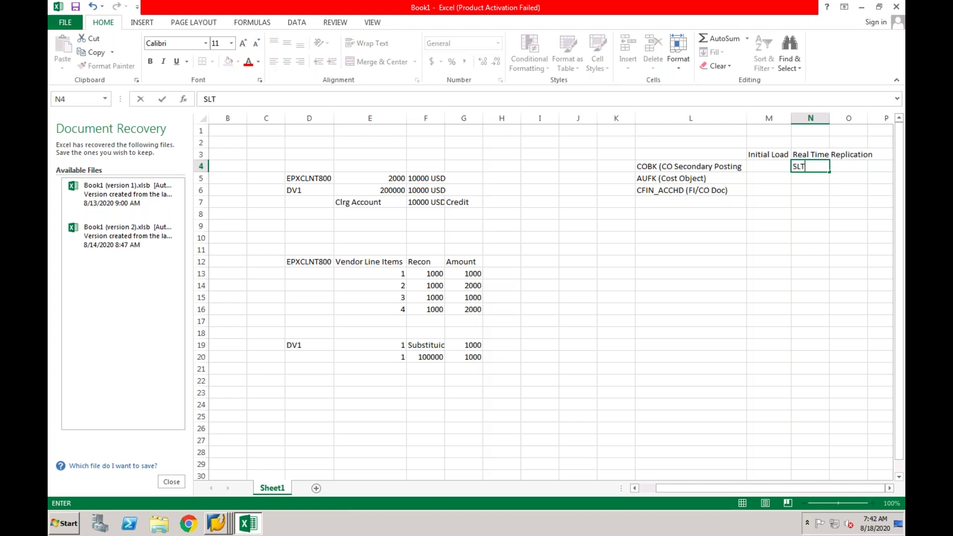
key(Return)
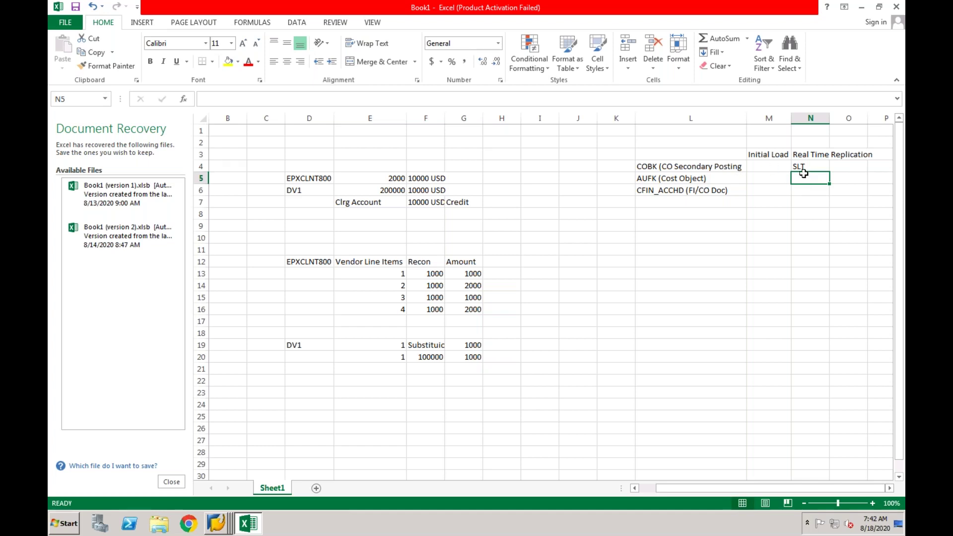
text(SLT)
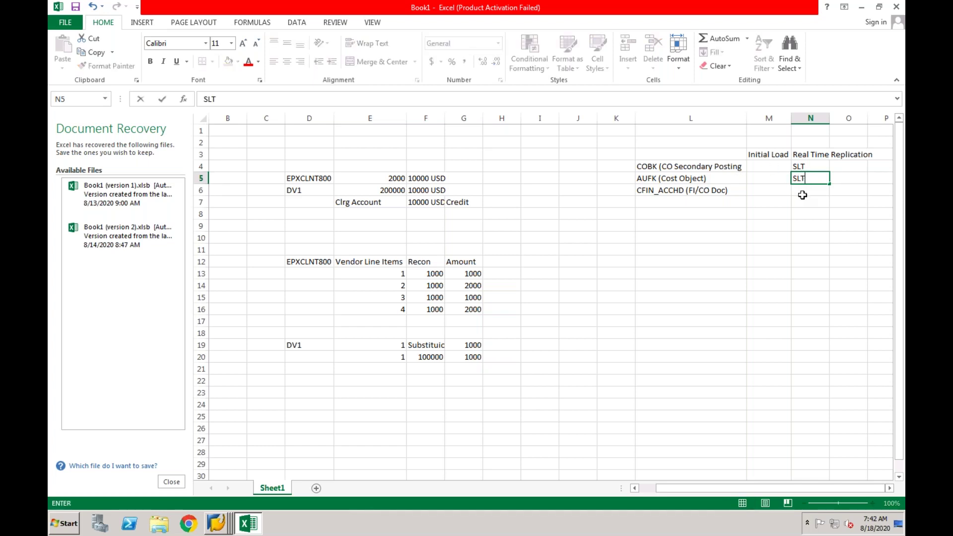
key(Return)
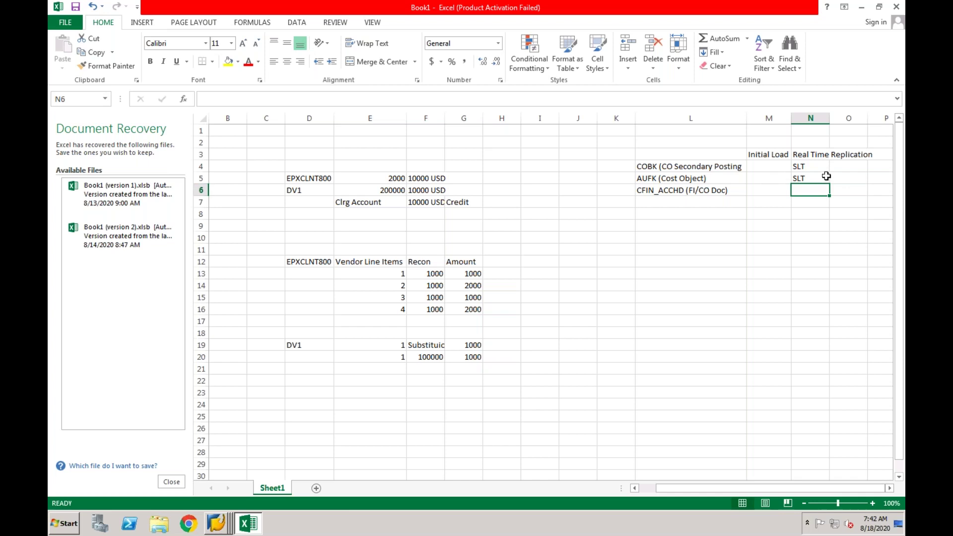
click(720, 165)
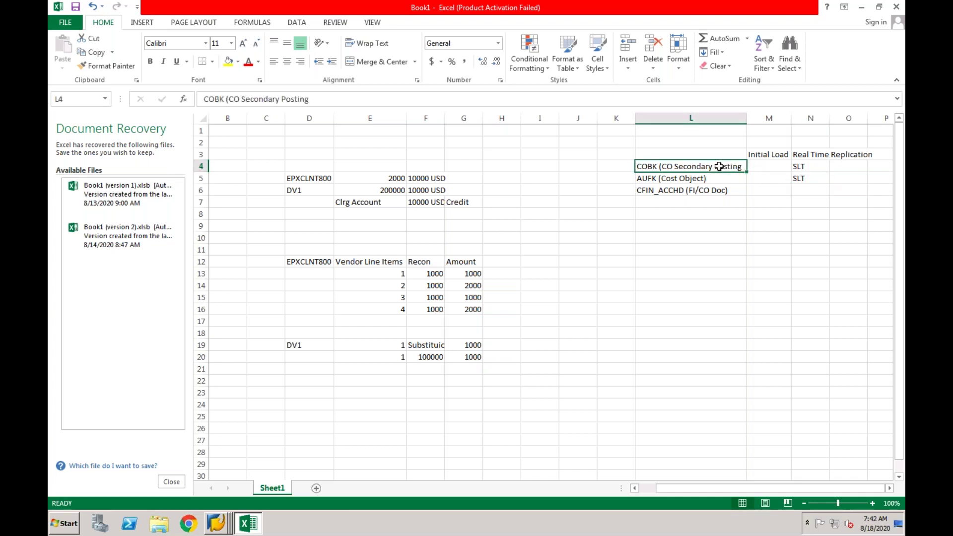
click(806, 191)
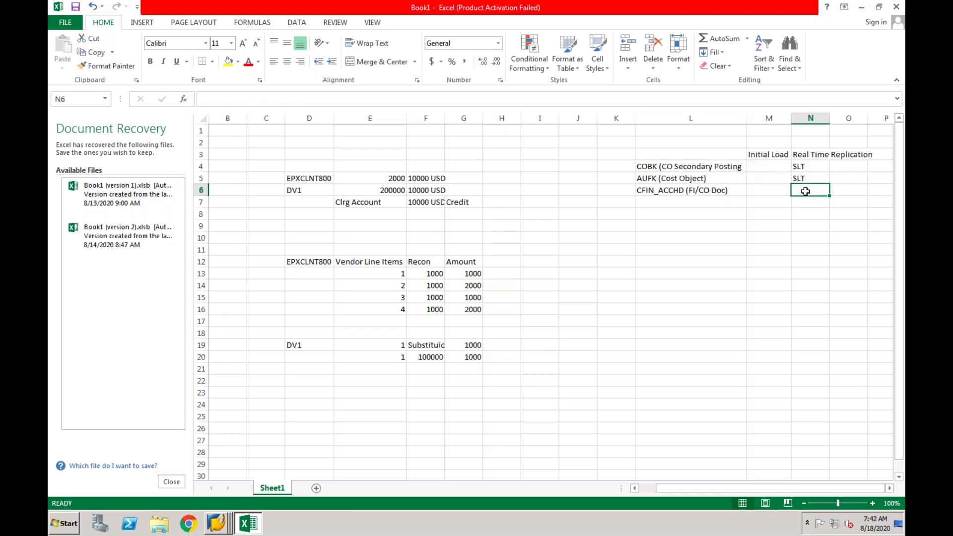
text(SLT)
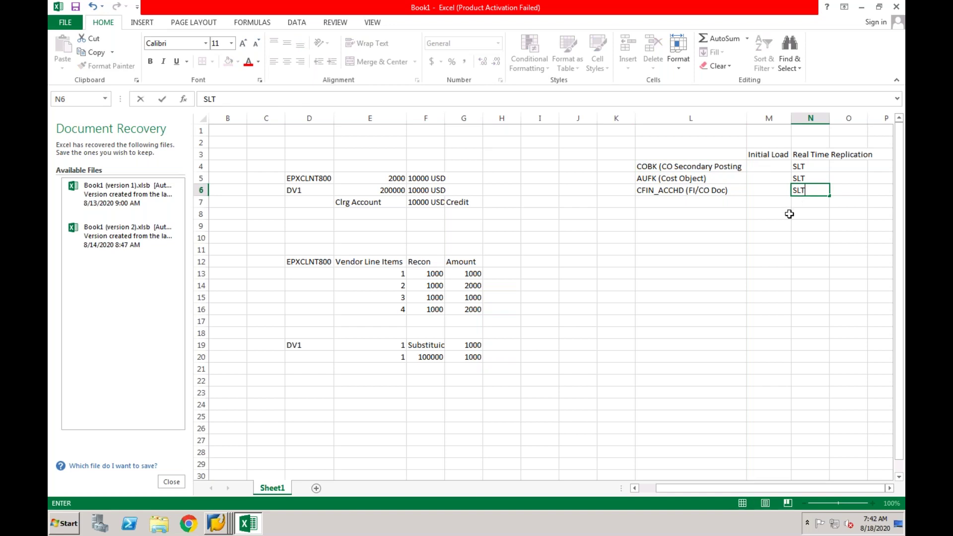
click(788, 213)
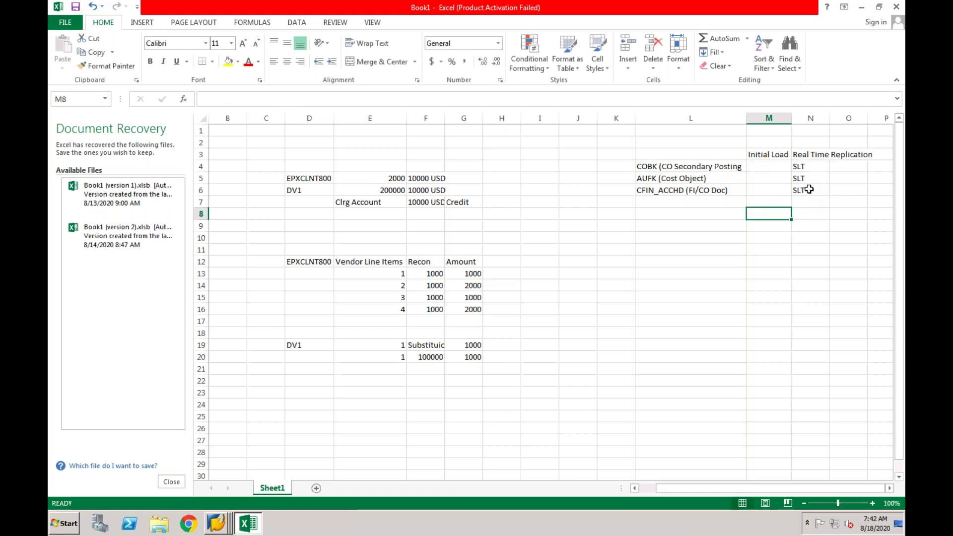
click(712, 193)
click(811, 194)
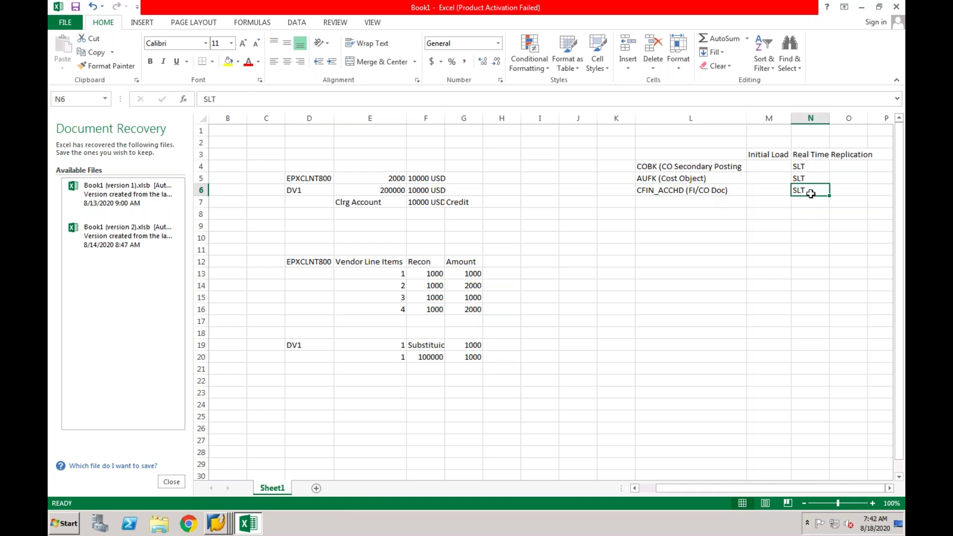
Set Initial Load to SLT for COBK and AUFK, and Config for CFIN_ACCHD.
click(776, 167)
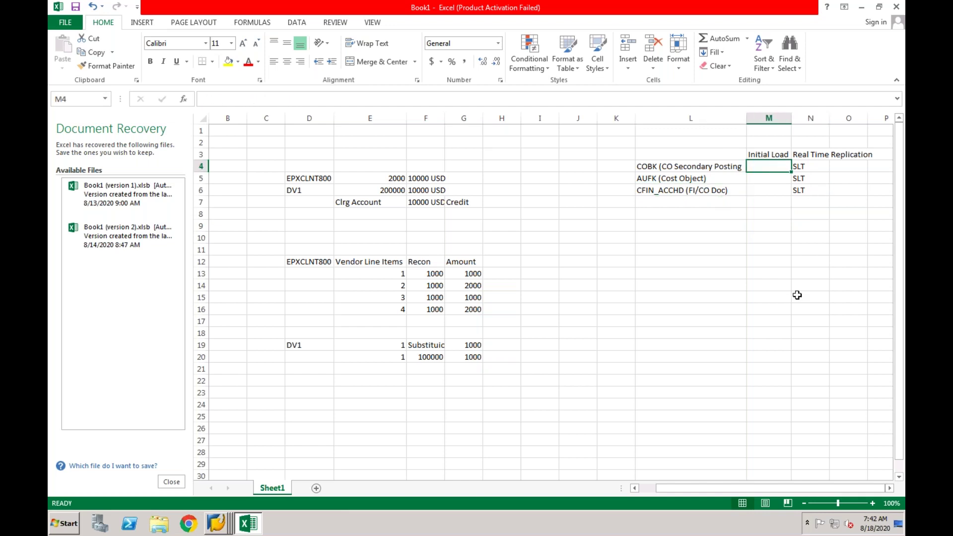
text(SLT)
click(761, 181)
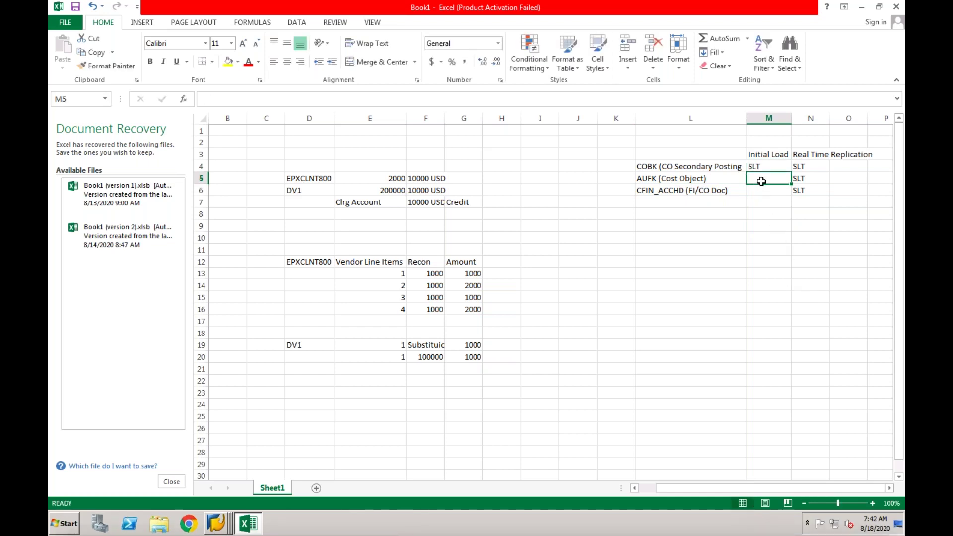
text(SLT)
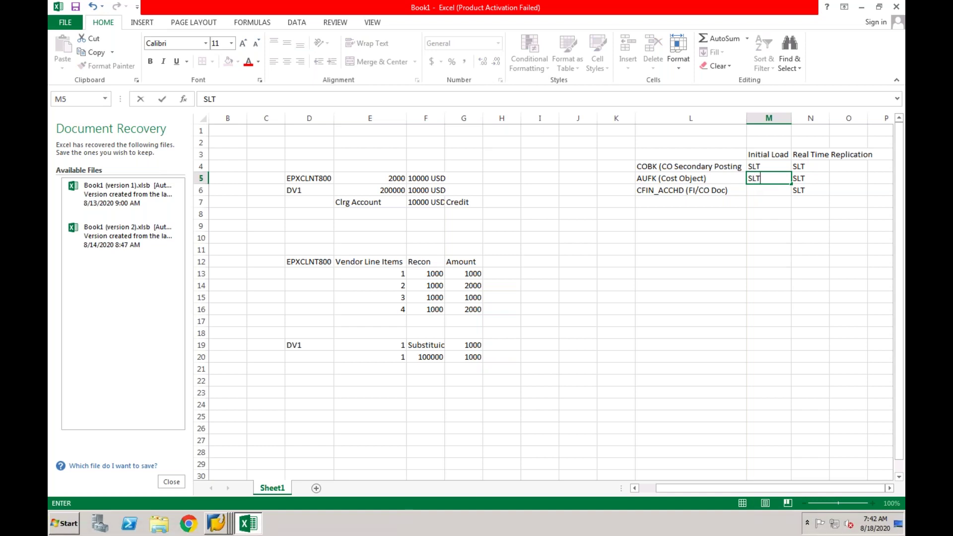
click(762, 214)
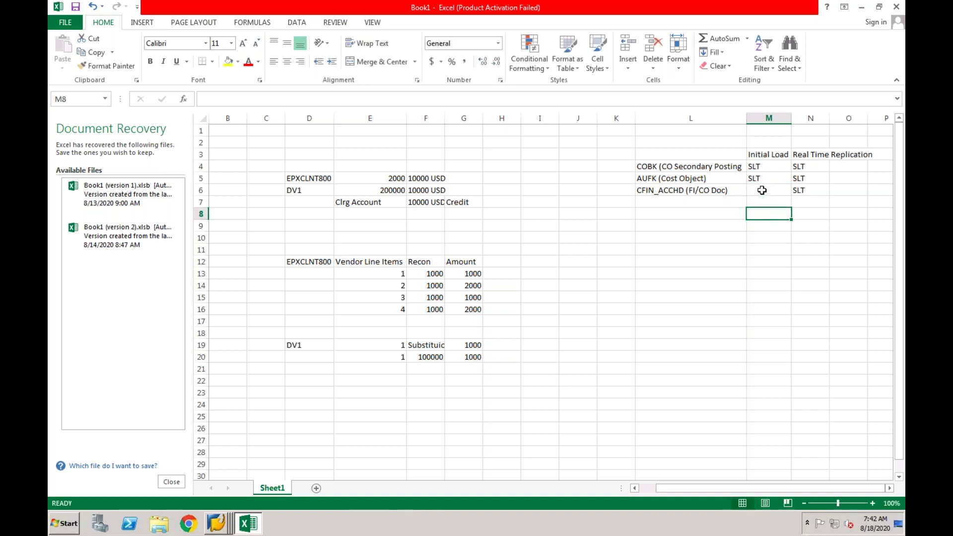
click(762, 190)
click(713, 190)
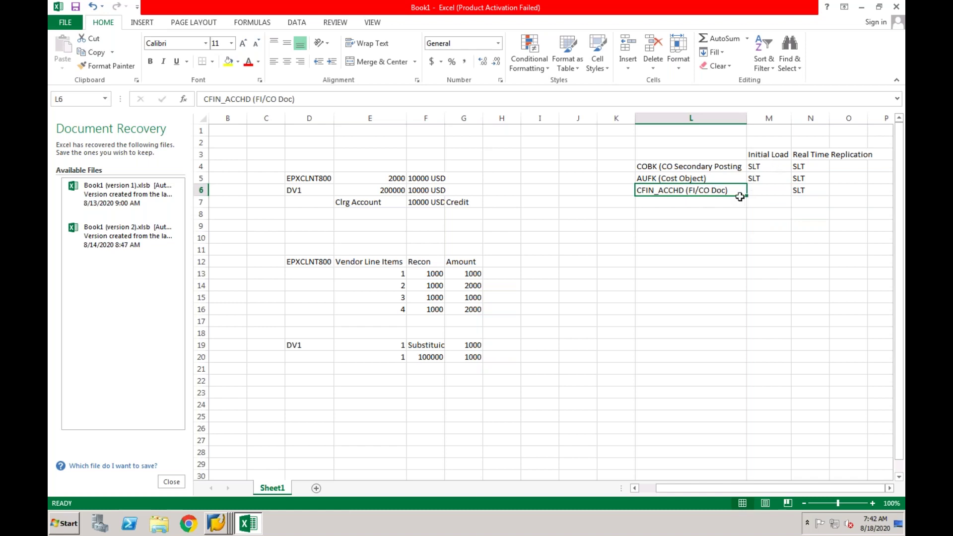
click(763, 179)
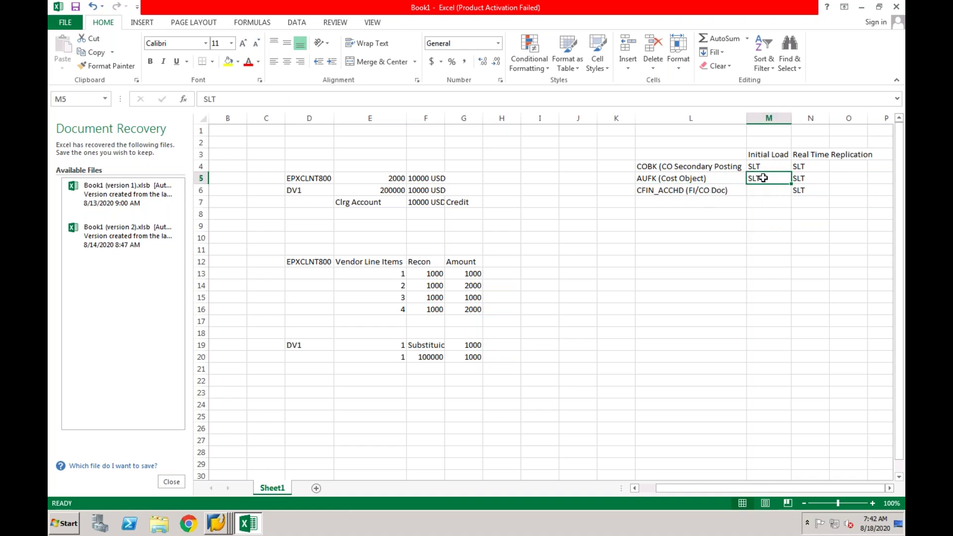
click(760, 189)
text(Config)
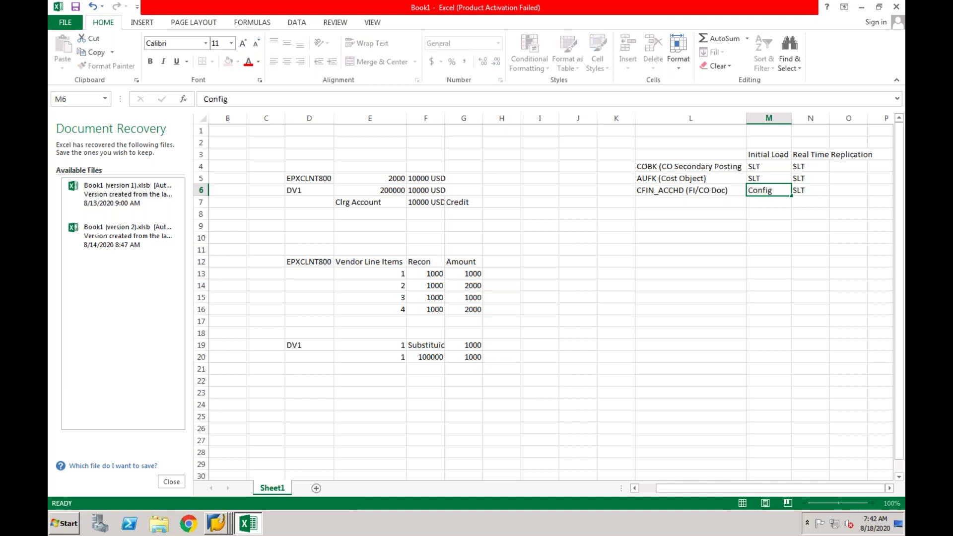
key(Return)
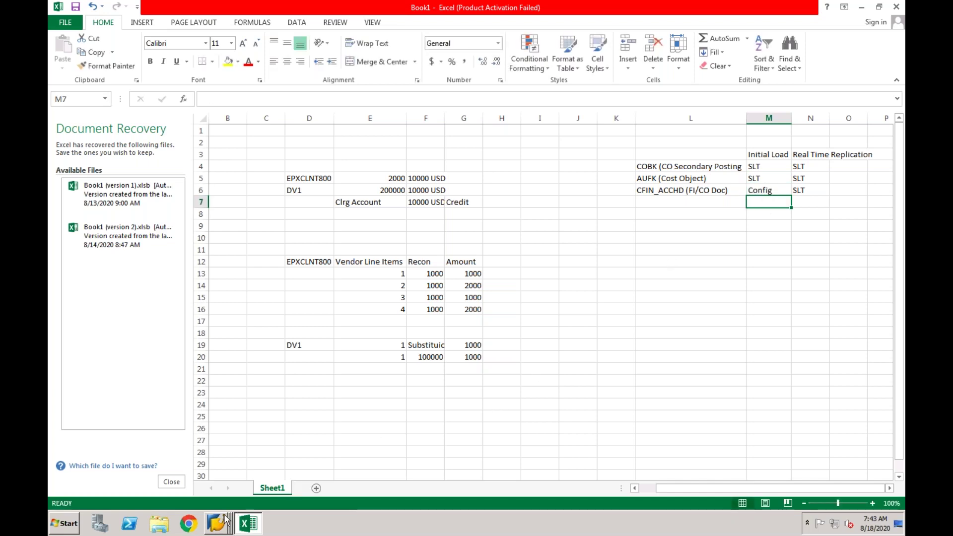
click(218, 523)
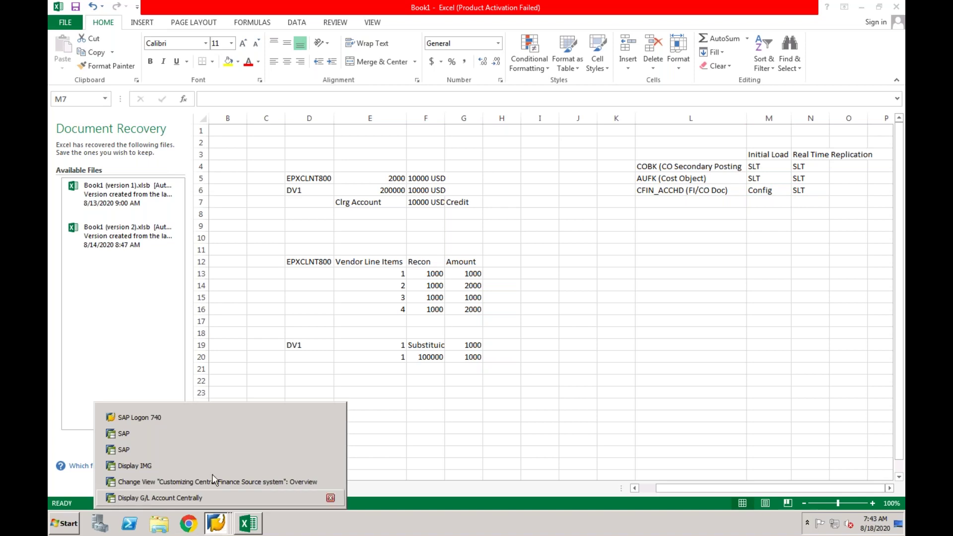
click(214, 467)
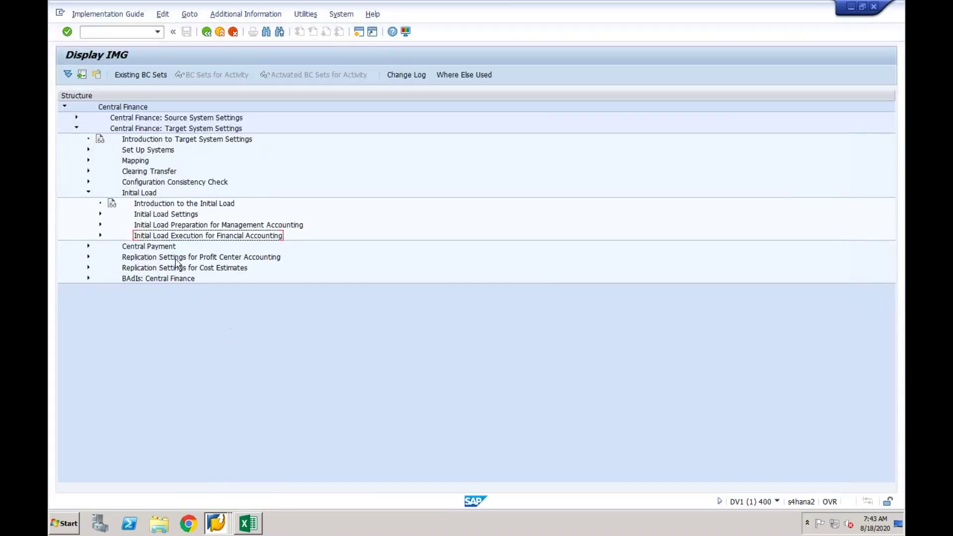
Expand Initial Load Execution for Financial Accounting and review its company-code and load-group activities.
click(100, 235)
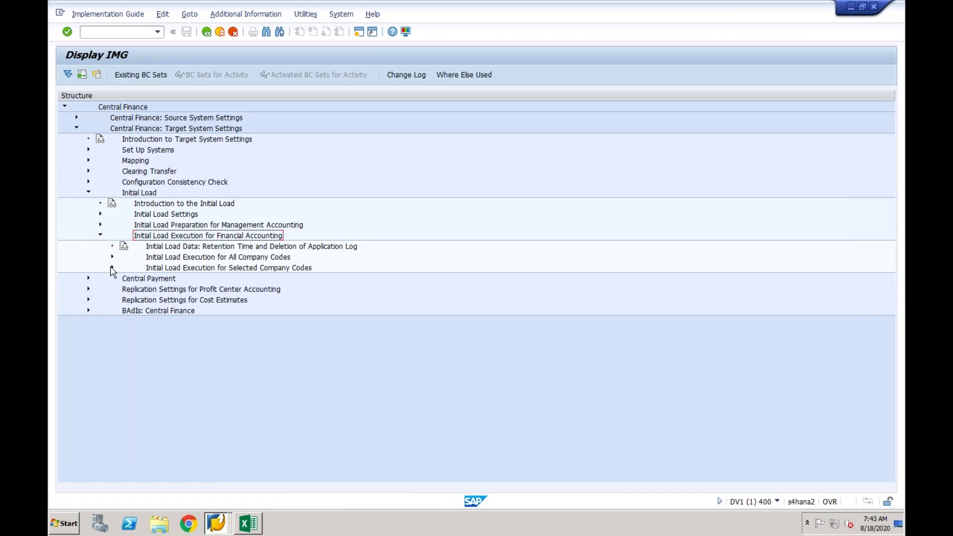
click(113, 269)
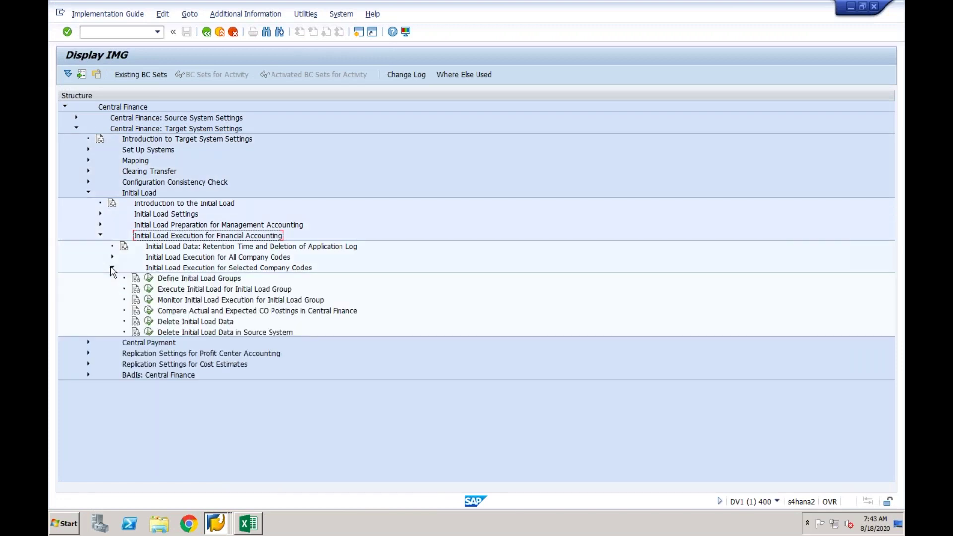
click(178, 293)
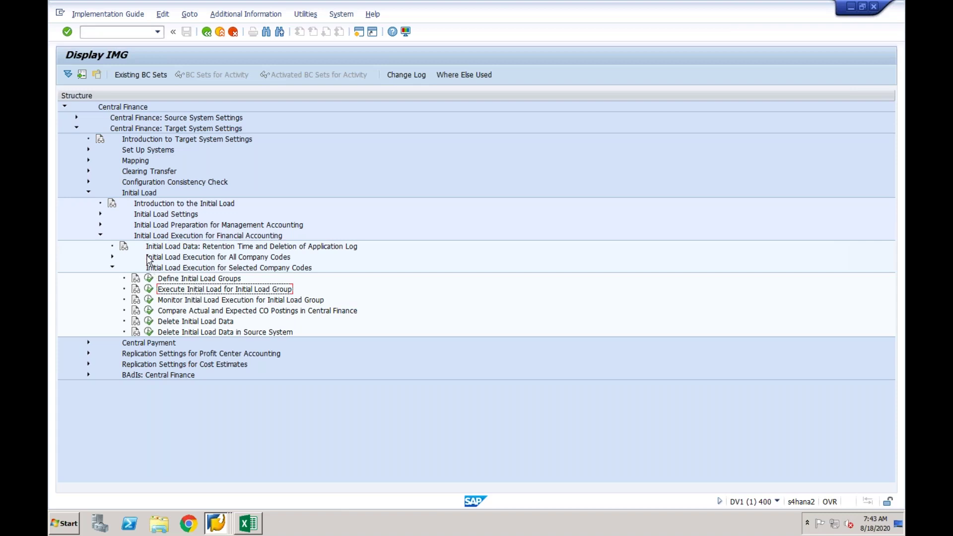
click(174, 246)
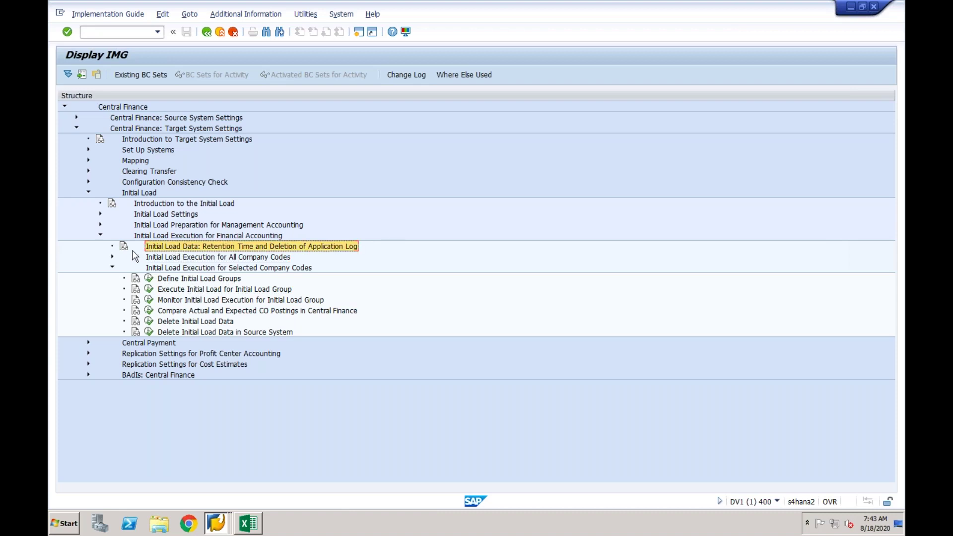
Expand Initial Load Preparation for Management Accounting, select the CO postings and commitments activities, return to Excel.
click(100, 225)
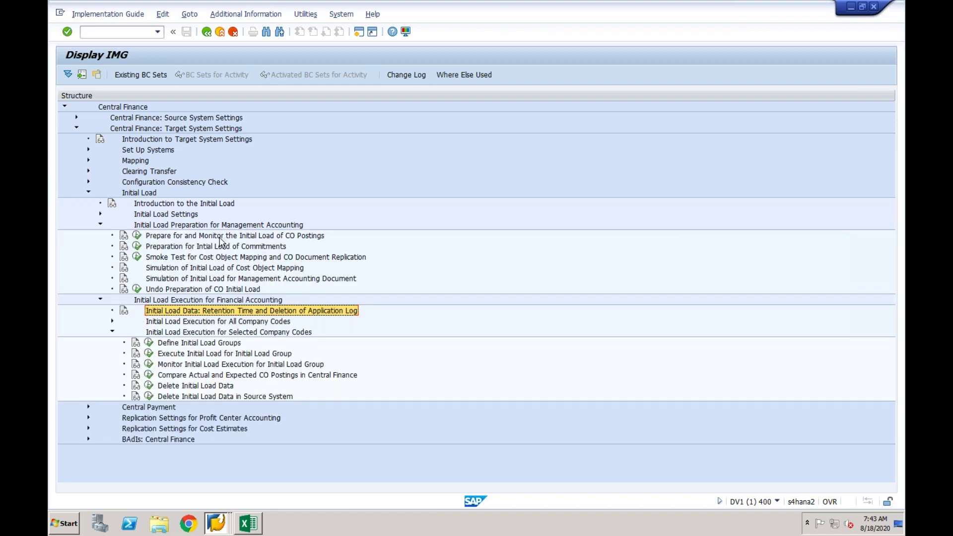
click(219, 238)
click(219, 246)
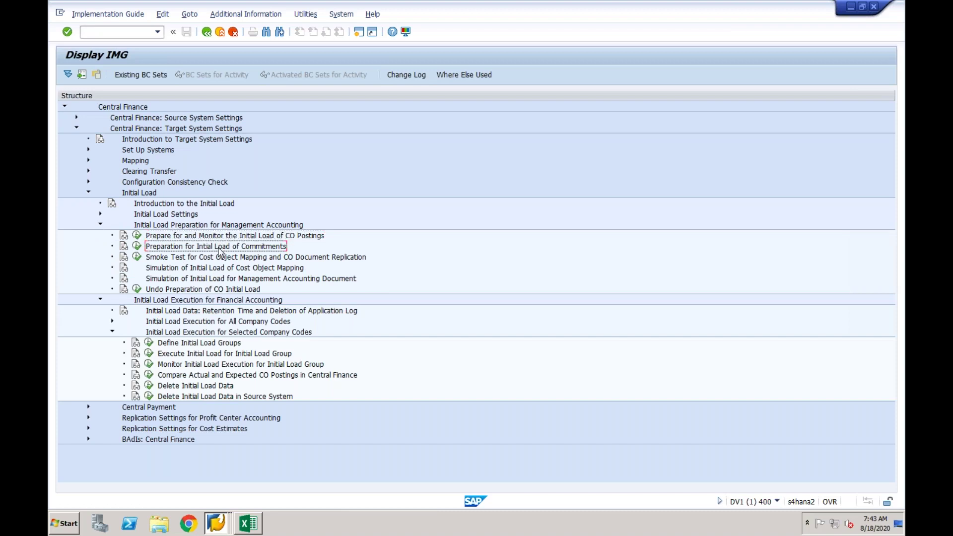
click(246, 524)
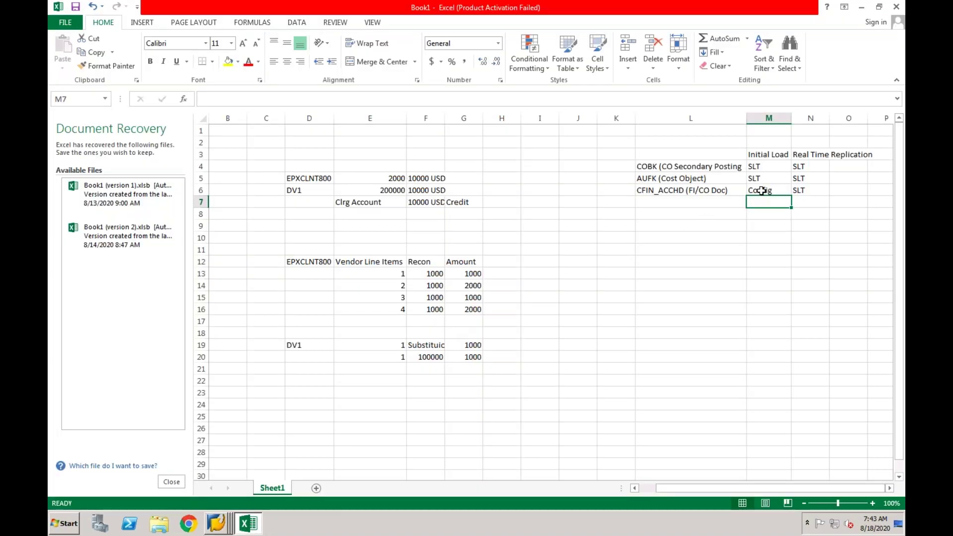
Enter 'Separete' in M6 for CFIN_ACCHD and widen column M.
click(762, 190)
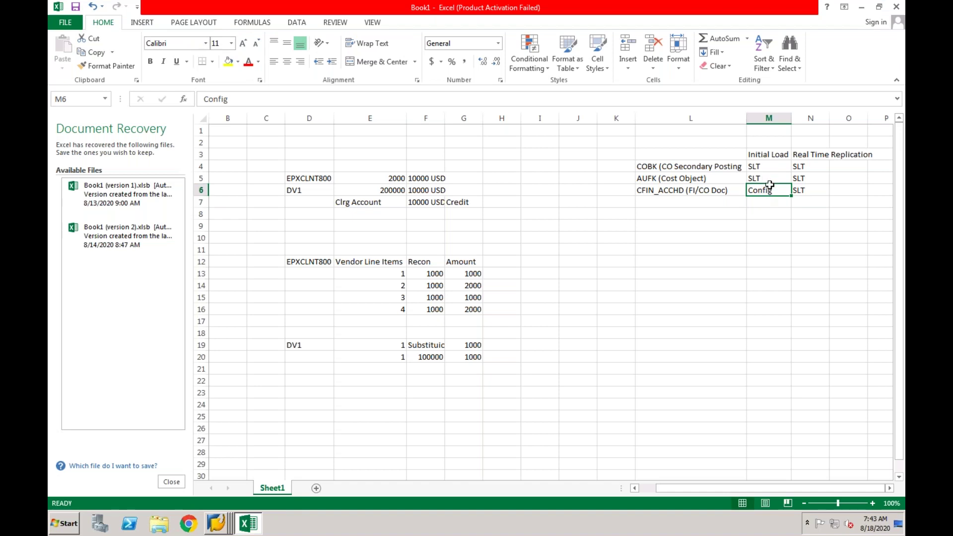
double_click(752, 190)
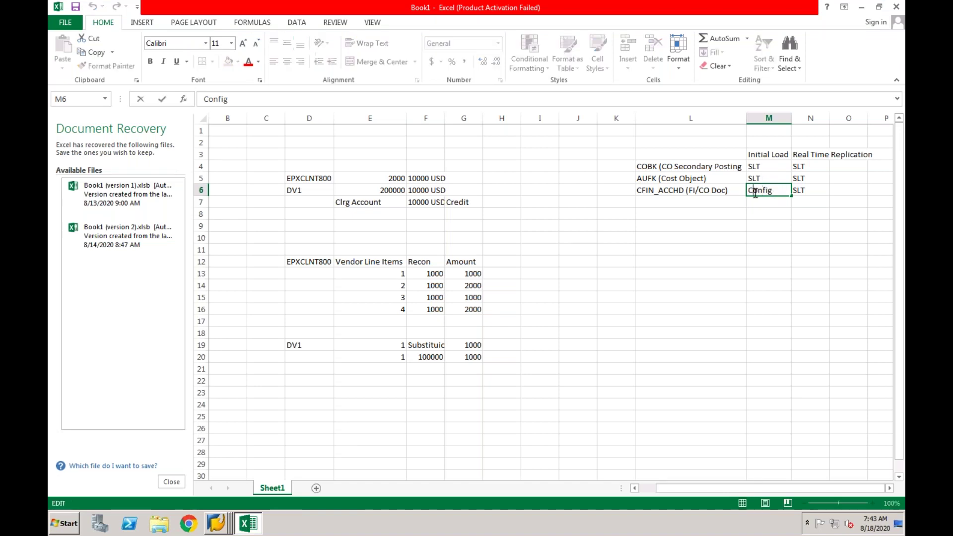
text(Separete)
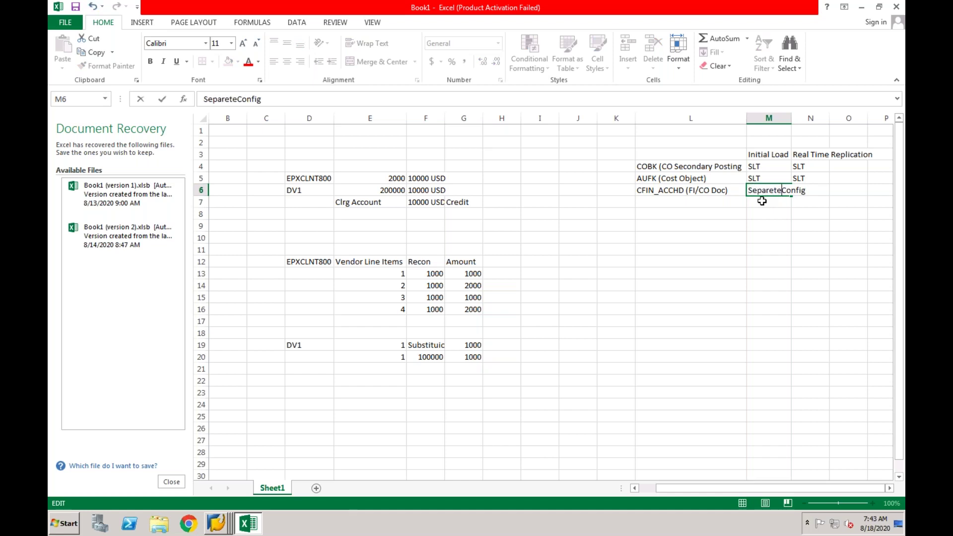
click(766, 223)
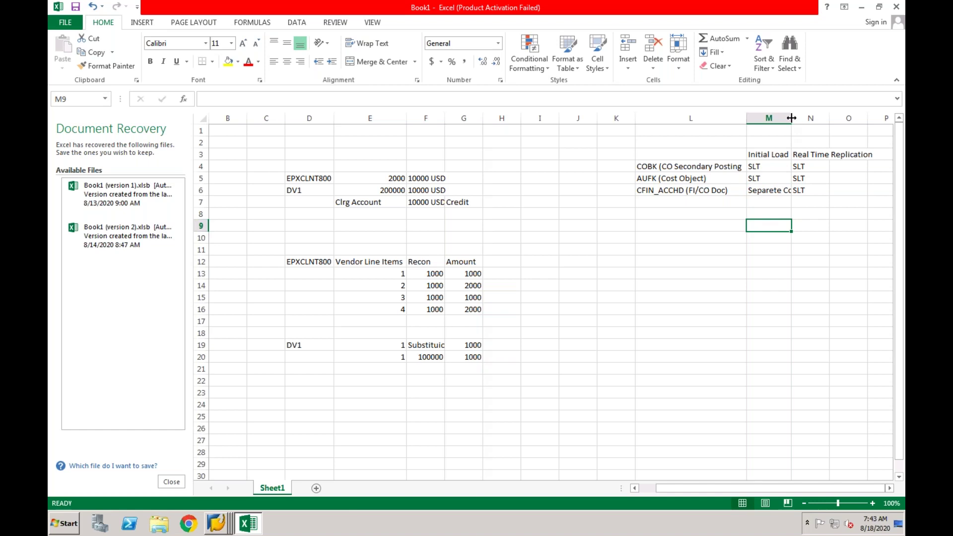
drag(791, 117, 810, 118)
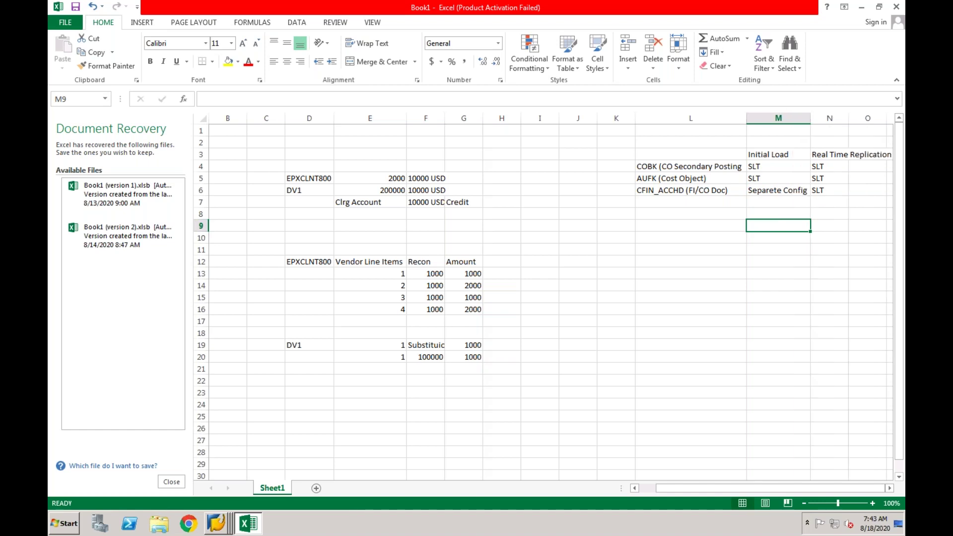
Check the neighbouring entries and change M6 to read 'Separete Program'.
click(828, 189)
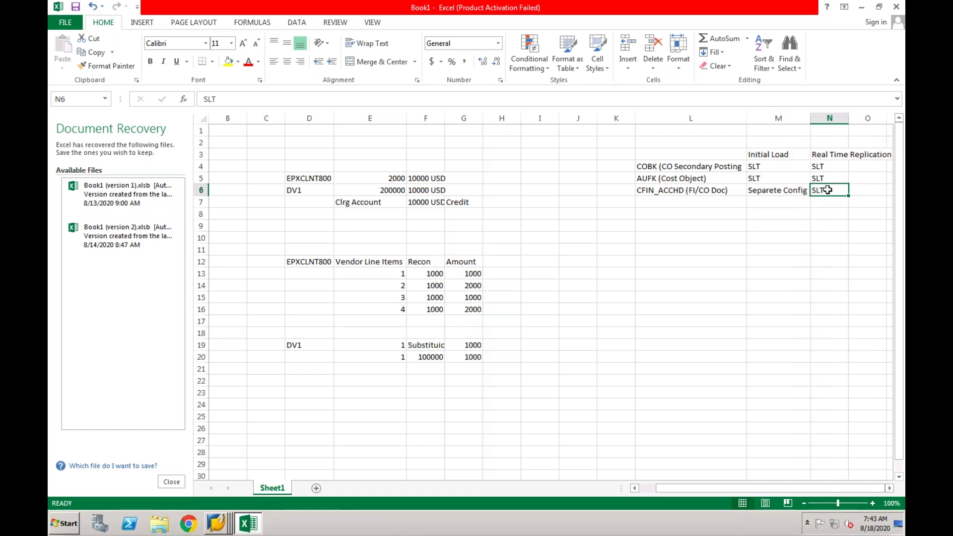
click(797, 193)
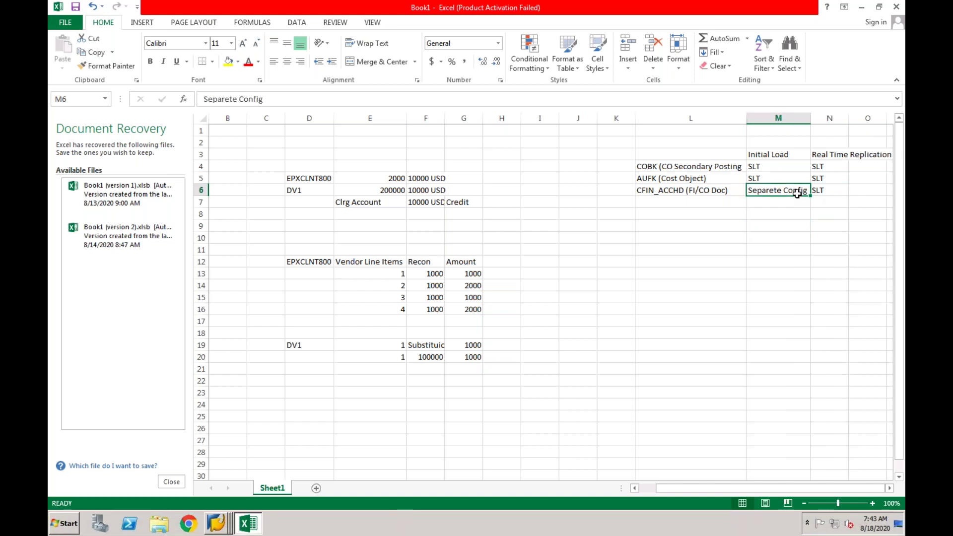
click(721, 193)
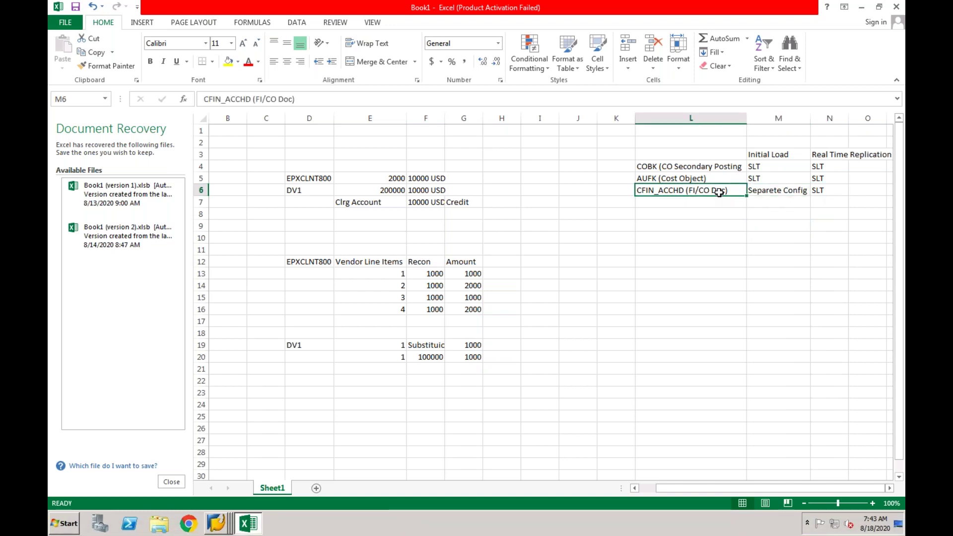
click(769, 178)
click(767, 192)
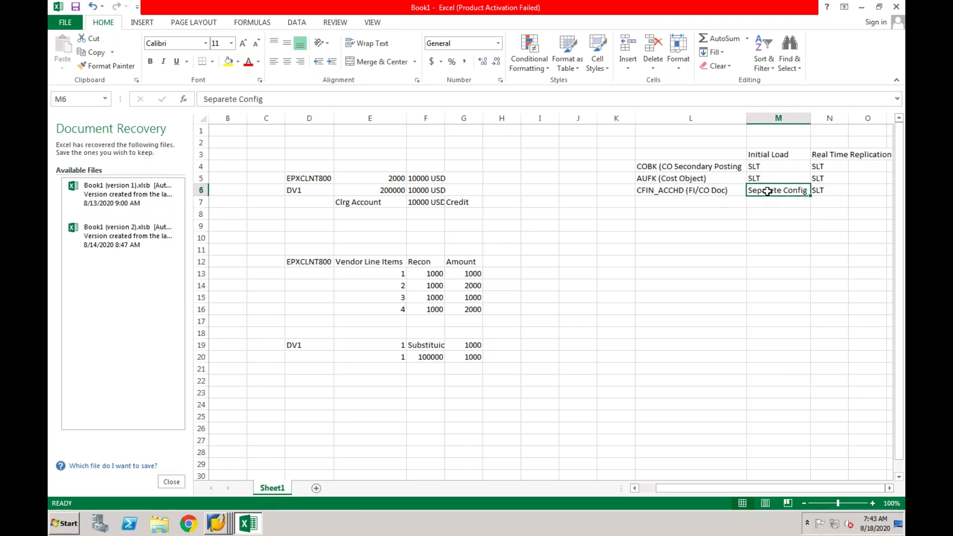
click(271, 101)
key(BackSpace)
key(BackSpace)
key(BackSpace)
key(BackSpace)
key(BackSpace)
key(BackSpace)
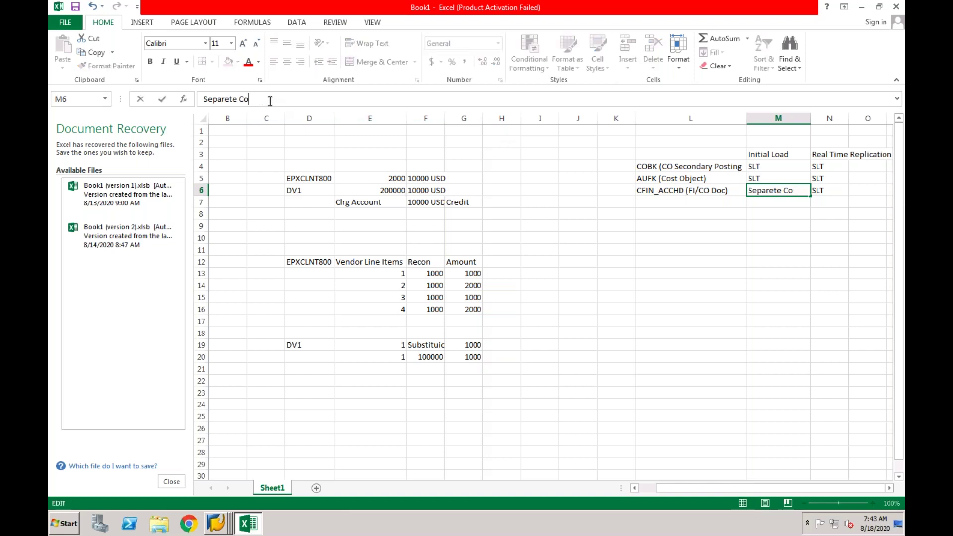
text(Program)
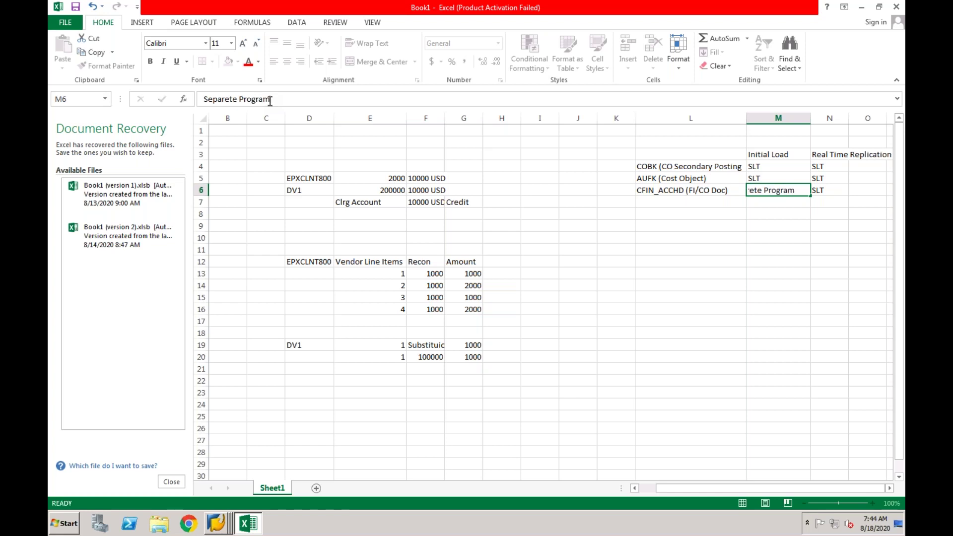
key(Return)
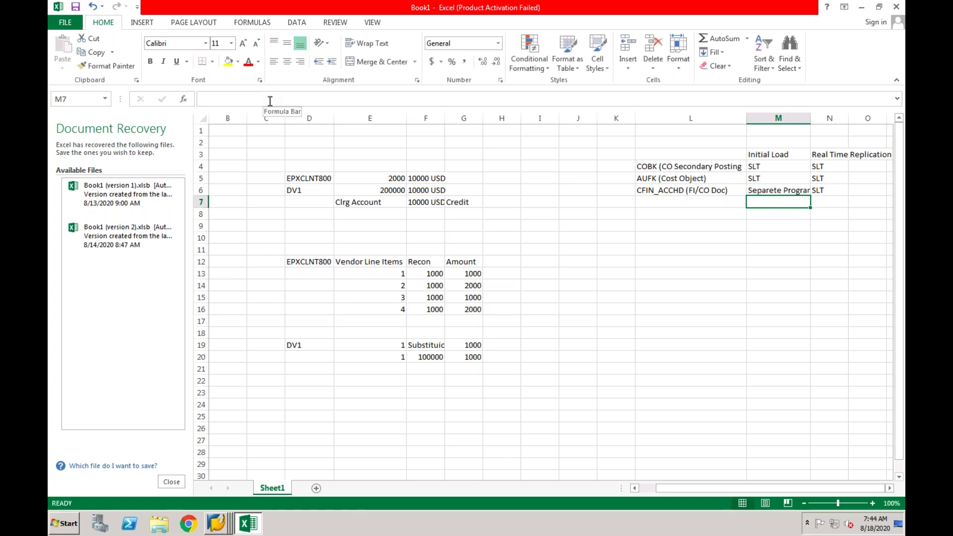
Select the COBK and AUFK labels, move to M6, then switch back to the SAP Implementation Guide.
click(649, 169)
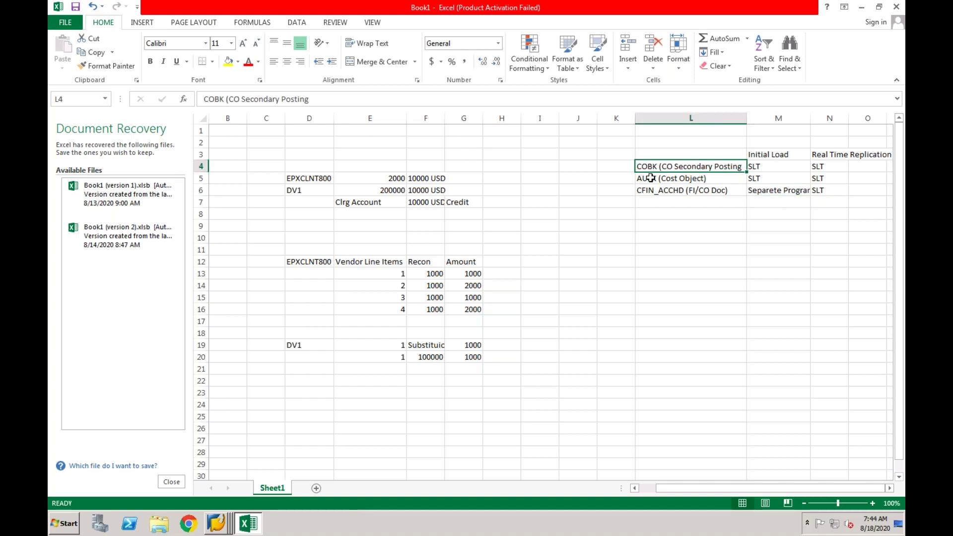
shift+click(650, 177)
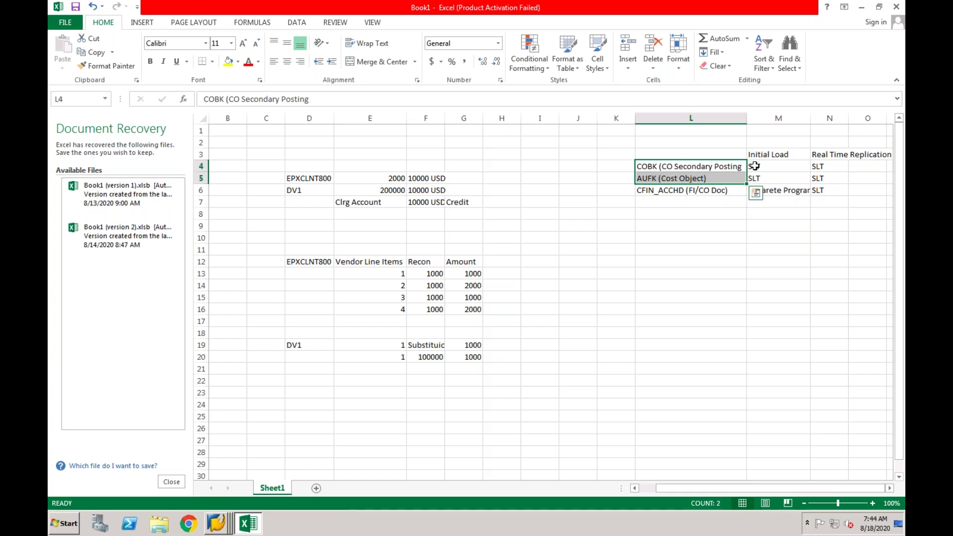
key(Down)
key(Down)
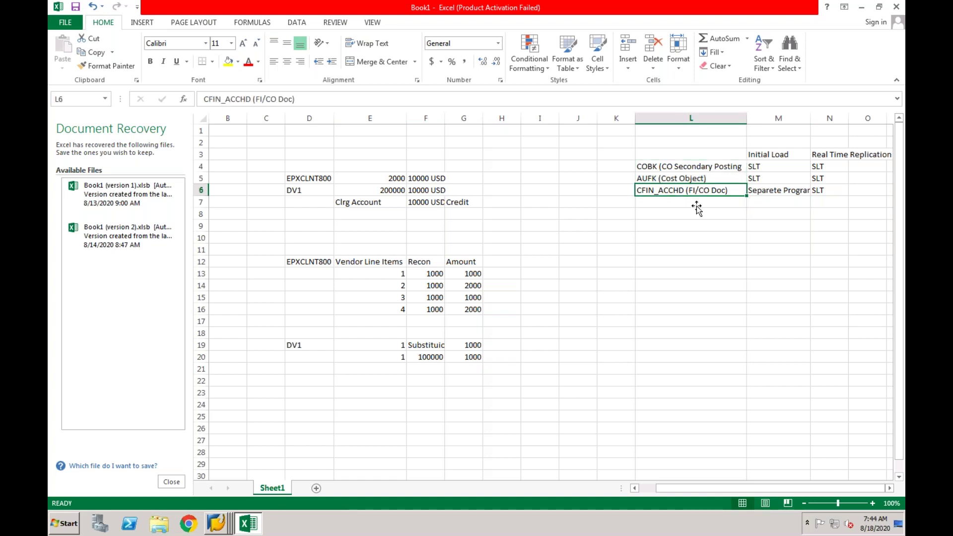
key(Right)
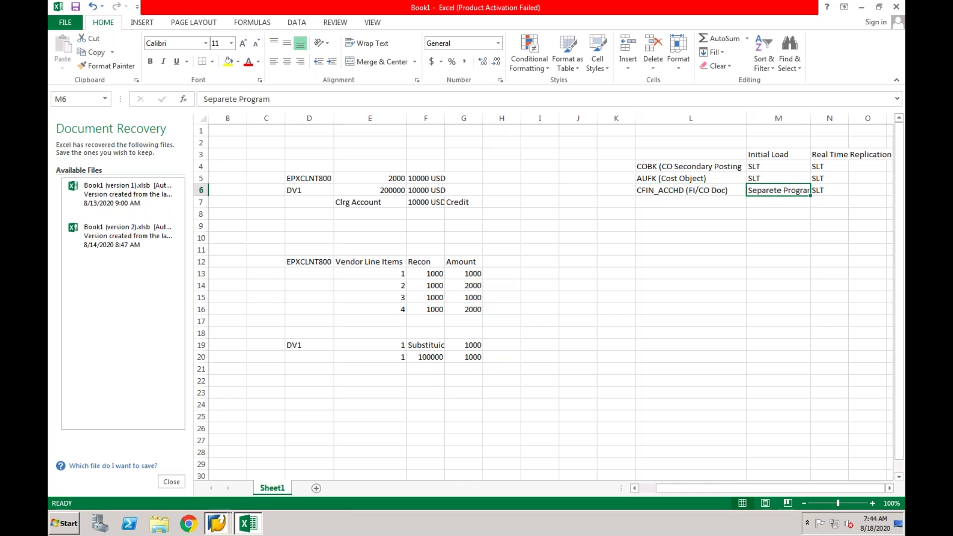
right_click(217, 524)
click(219, 411)
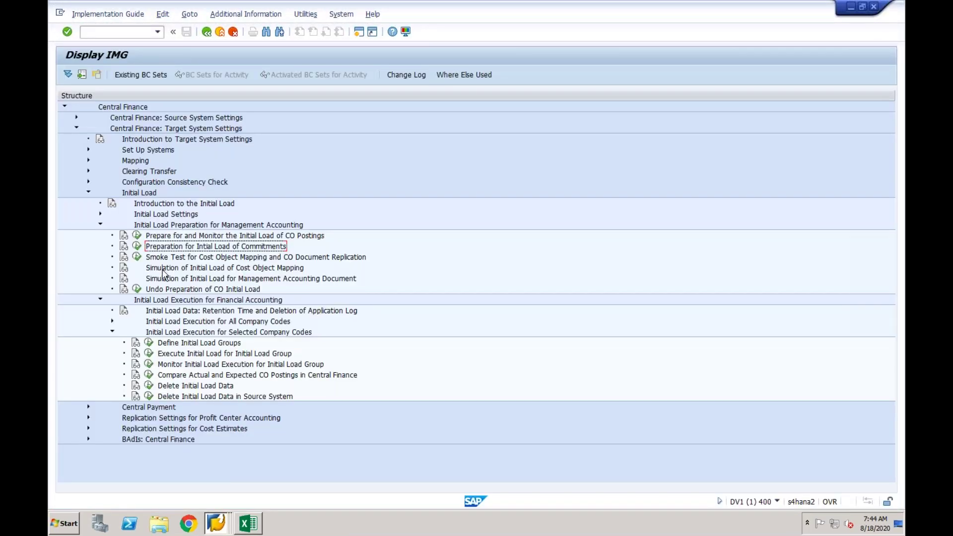
Collapse Initial Load Preparation for Management Accounting and Initial Load Execution for Financial Accounting, then return to Excel.
click(100, 226)
click(214, 225)
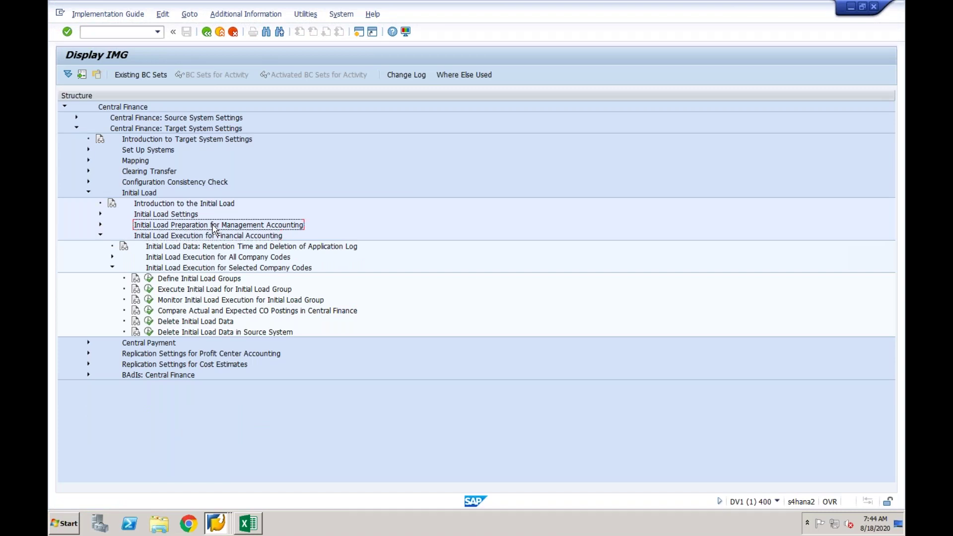
click(100, 236)
click(179, 238)
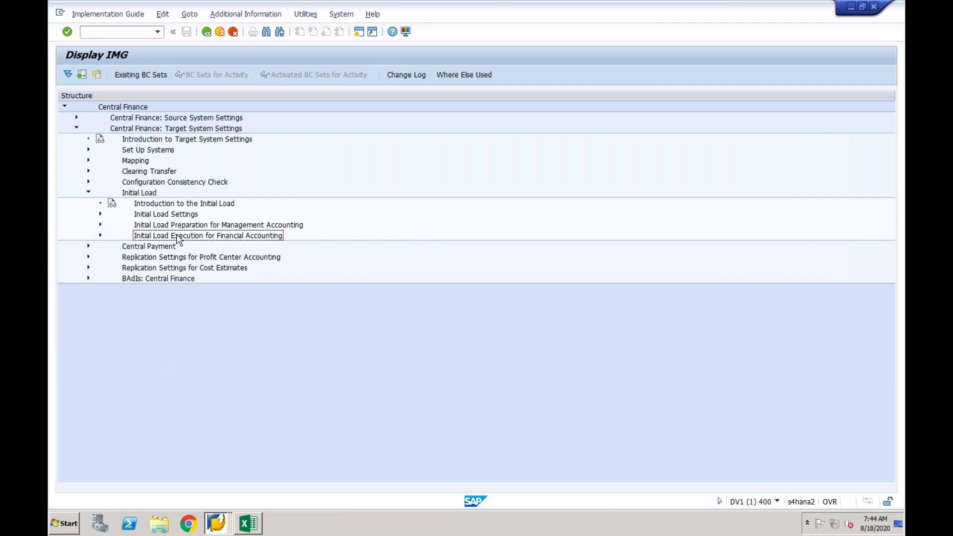
click(173, 227)
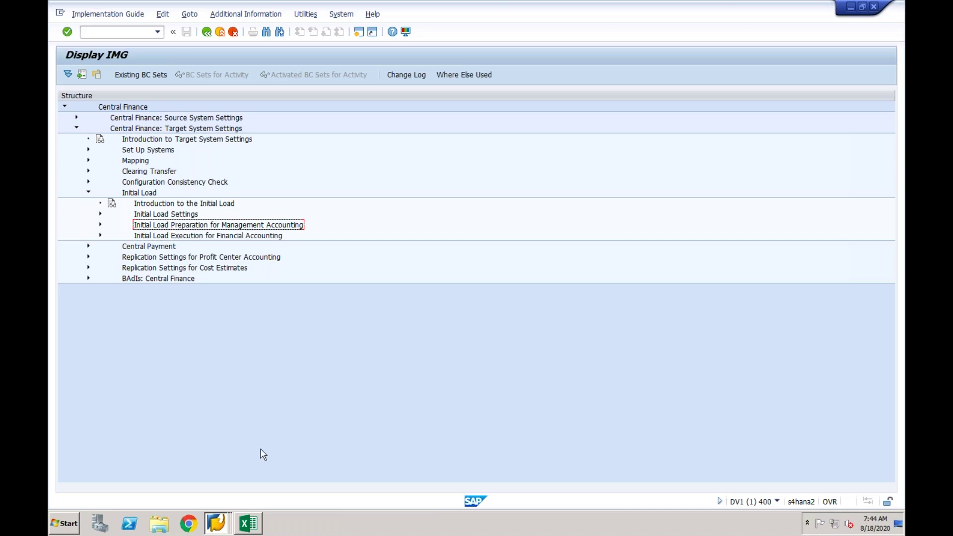
click(253, 525)
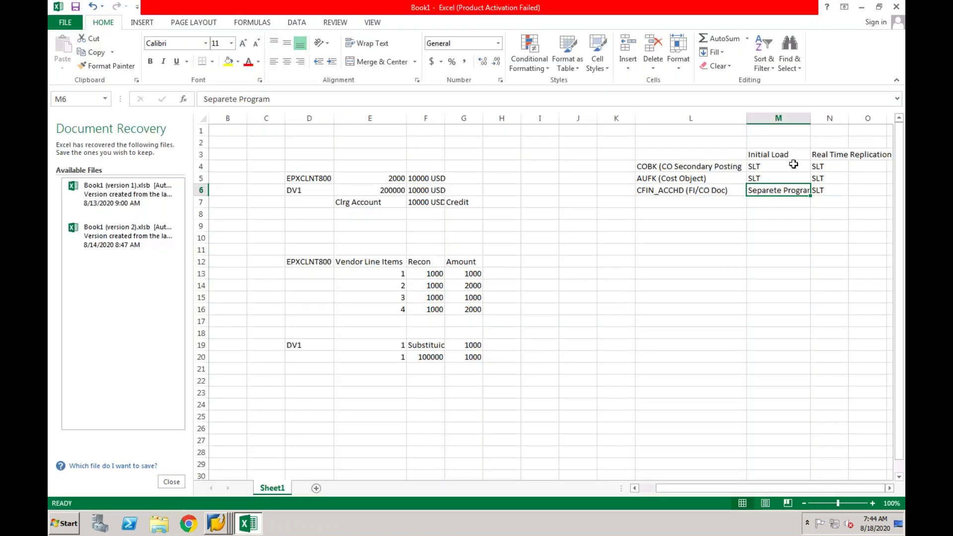
Add a 'Sequence' heading in L10 and enter AUFK in L12.
click(670, 239)
text(Seu)
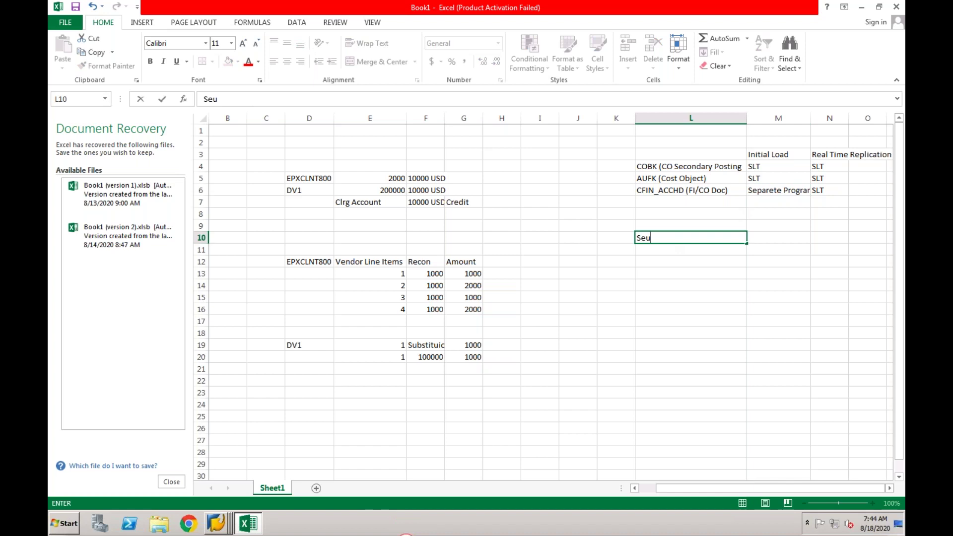
key(BackSpace)
text(que)
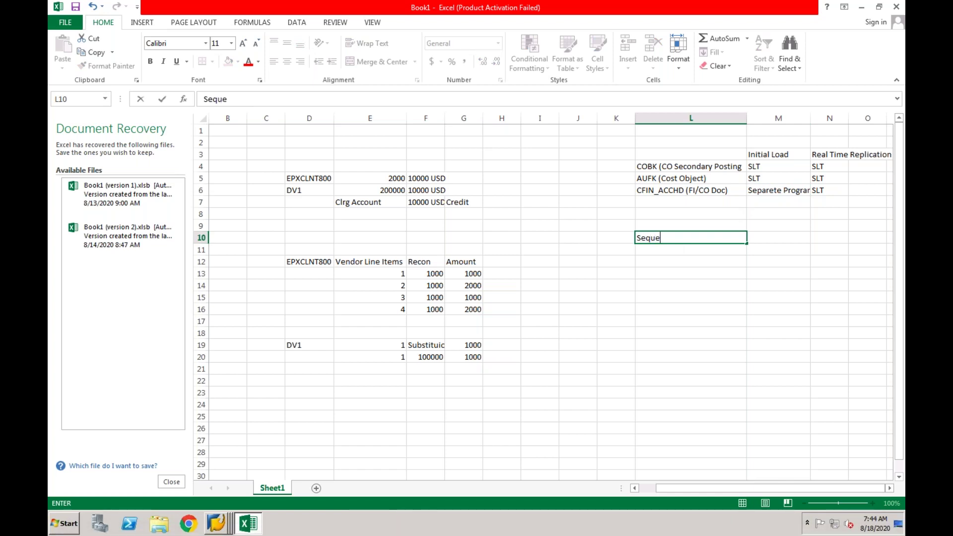
text(nce)
click(665, 260)
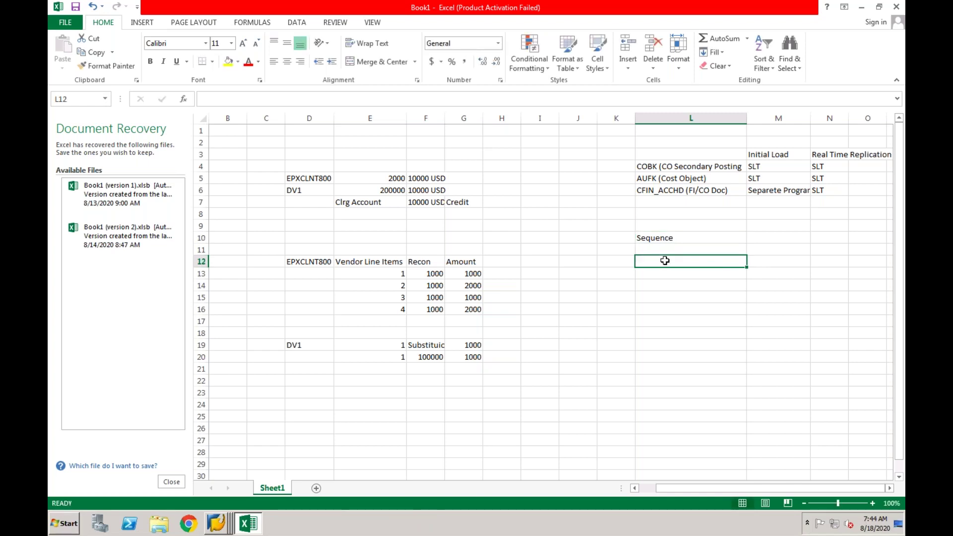
text(AUFK)
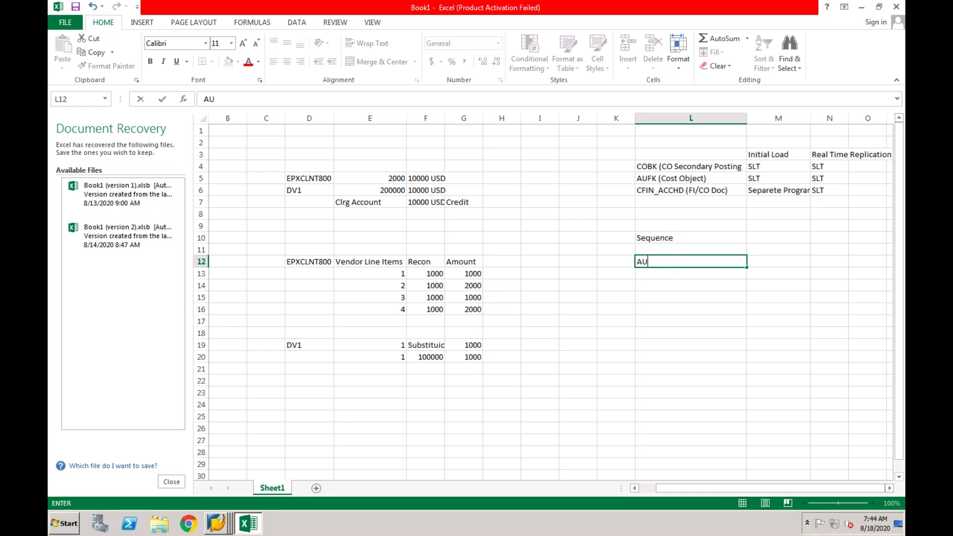
click(616, 260)
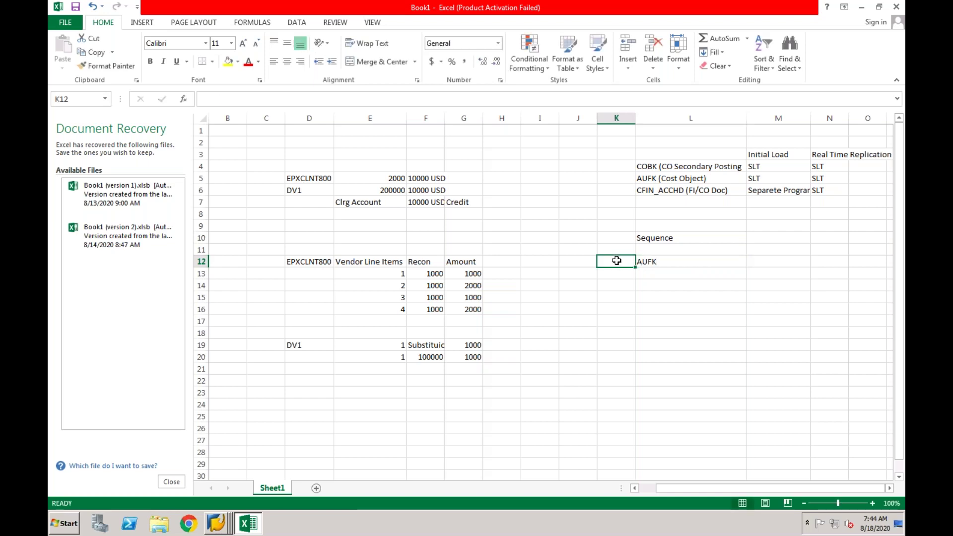
Copy the CFIN_ACCHD (FI/CO Doc) label into L13 and the COBK entry into L14.
click(646, 273)
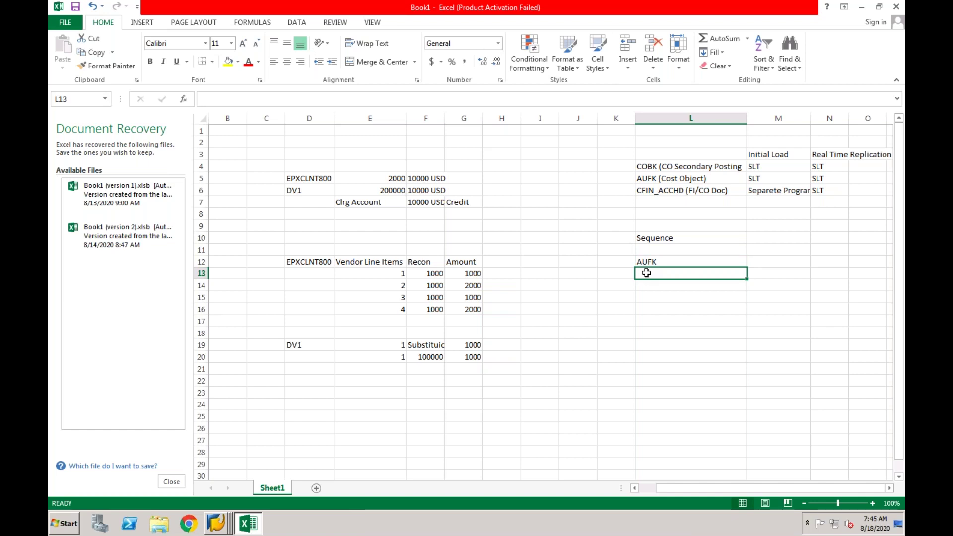
click(663, 191)
key(ctrl+c)
click(653, 276)
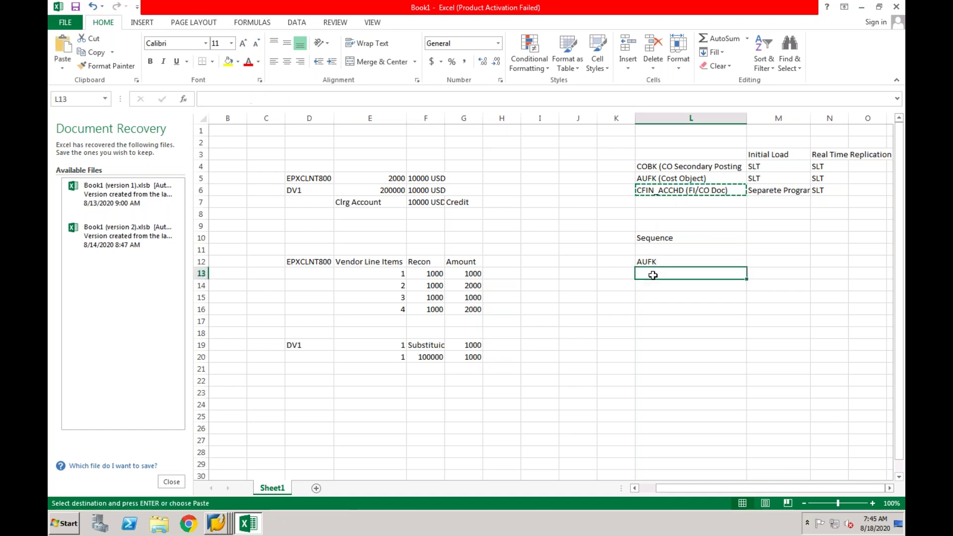
key(ctrl+v)
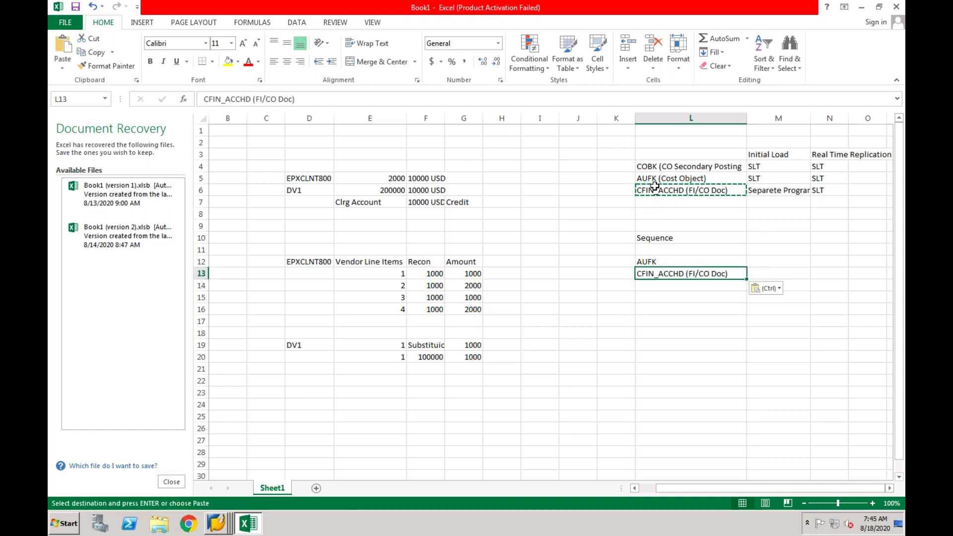
click(656, 168)
key(ctrl+c)
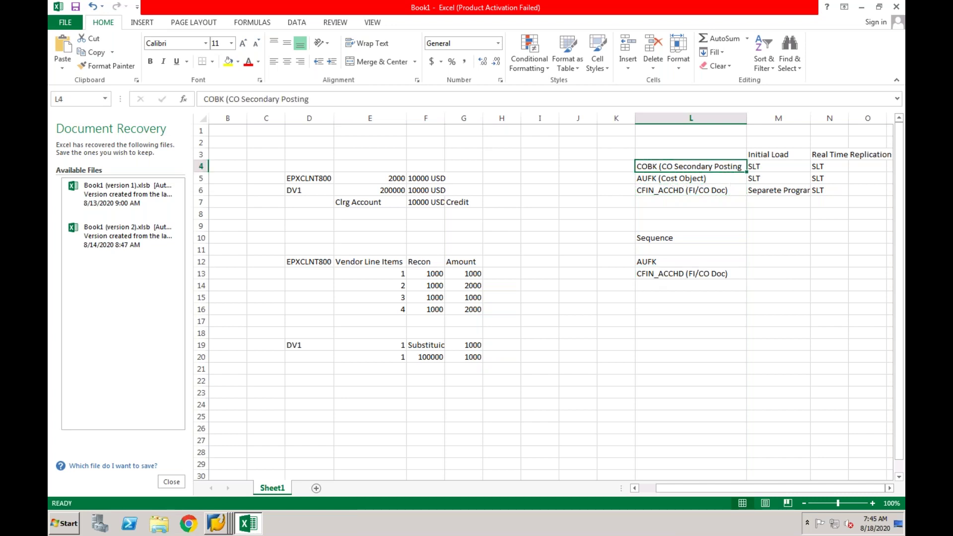
click(653, 285)
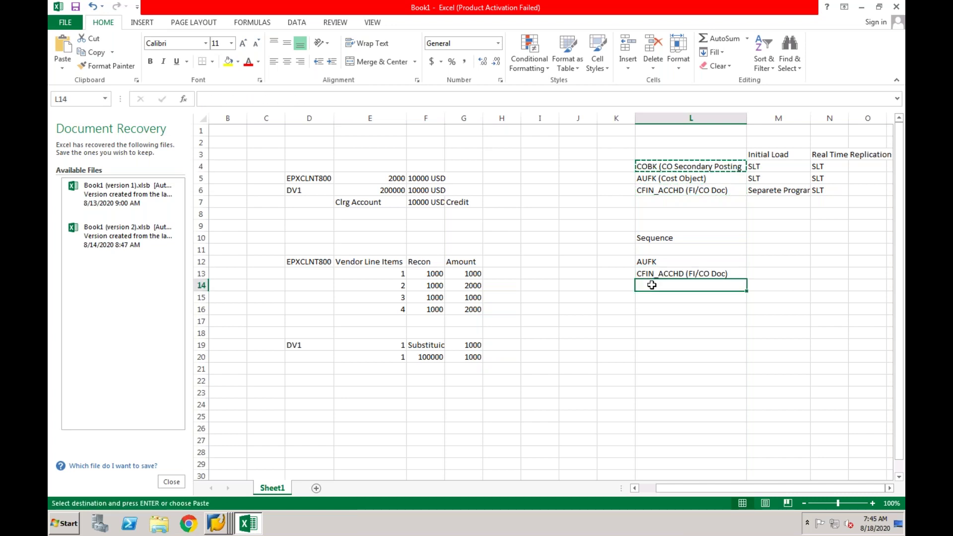
key(ctrl+v)
Replace AUFK in L12 with the copied 'AUFK (Cost Object)' entry.
click(658, 179)
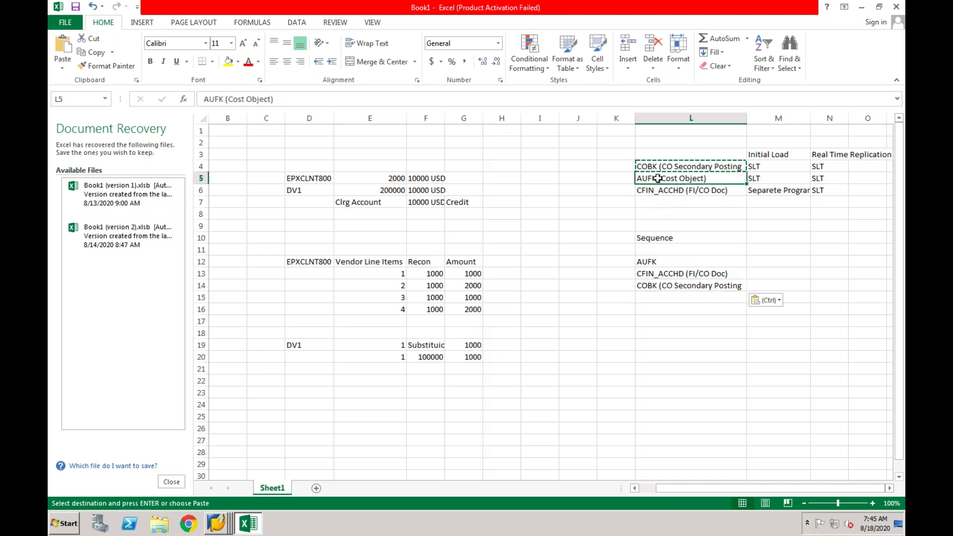
key(ctrl+c)
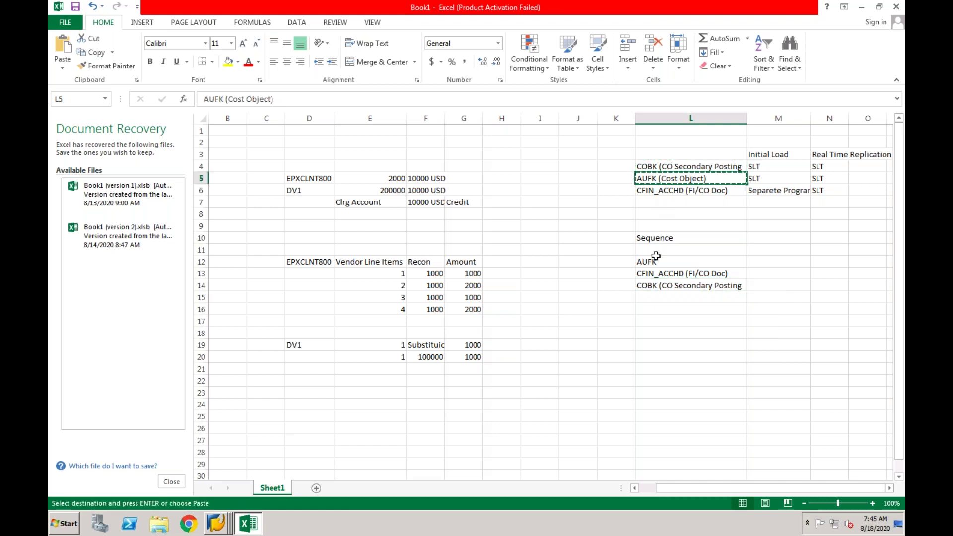
click(655, 263)
key(ctrl+v)
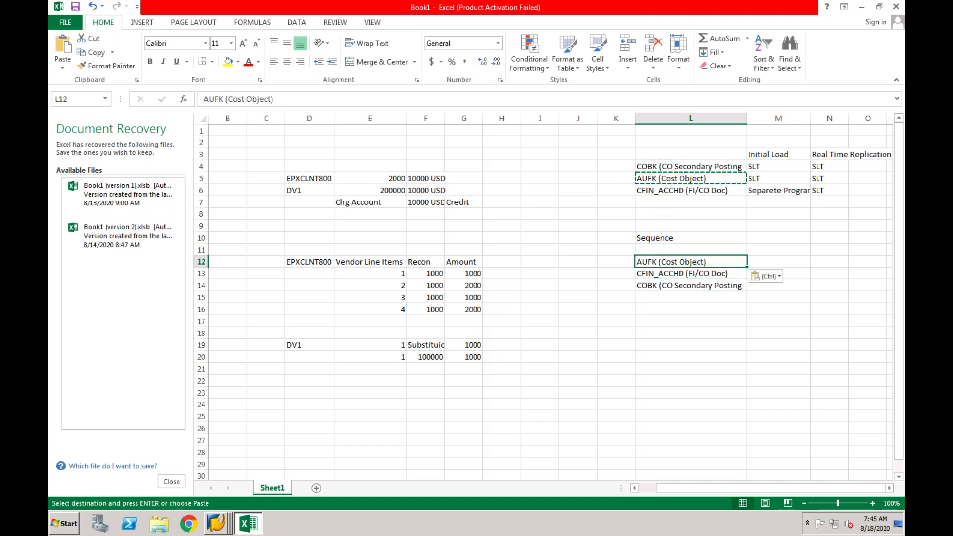
click(656, 306)
Review the load-sequence entries AUFK, CFIN_ACCHD and COBK in L12–L14.
click(668, 274)
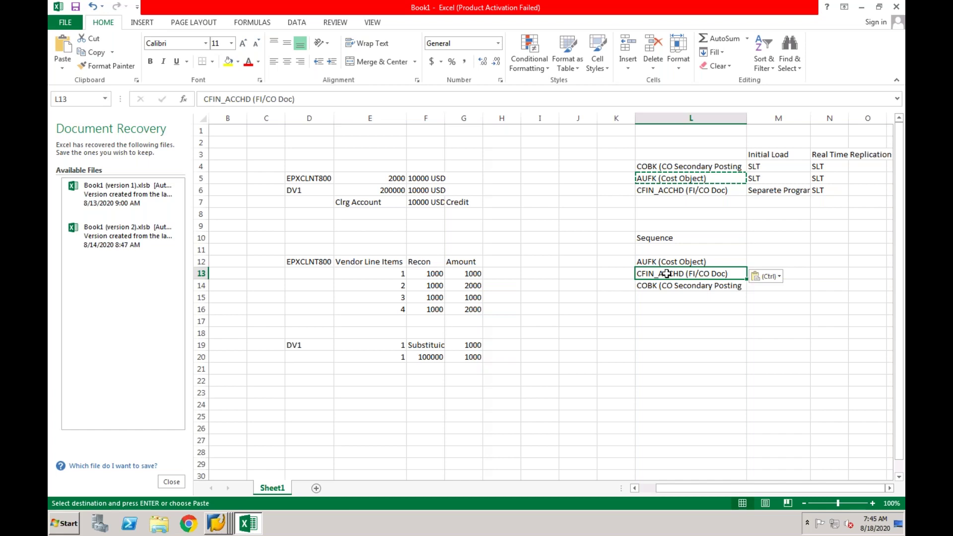
click(677, 262)
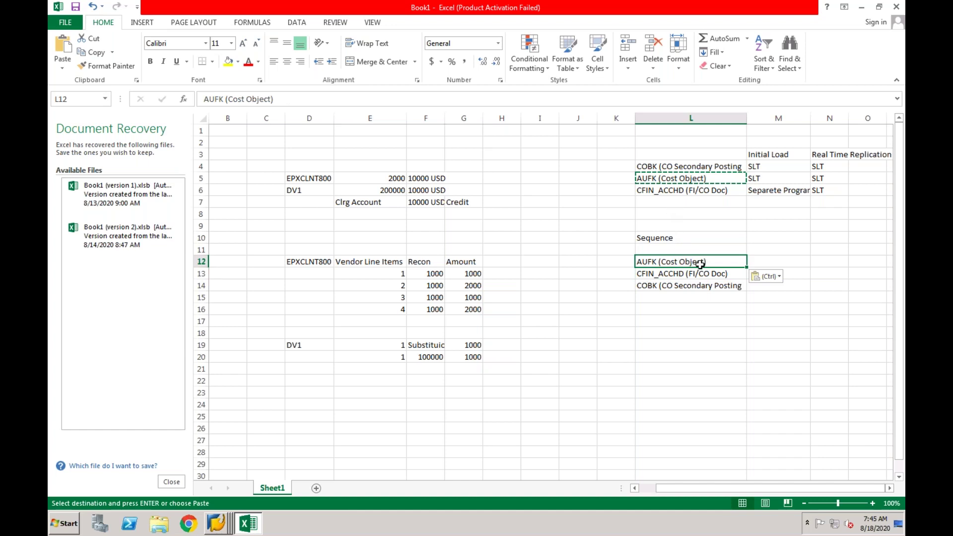
click(687, 276)
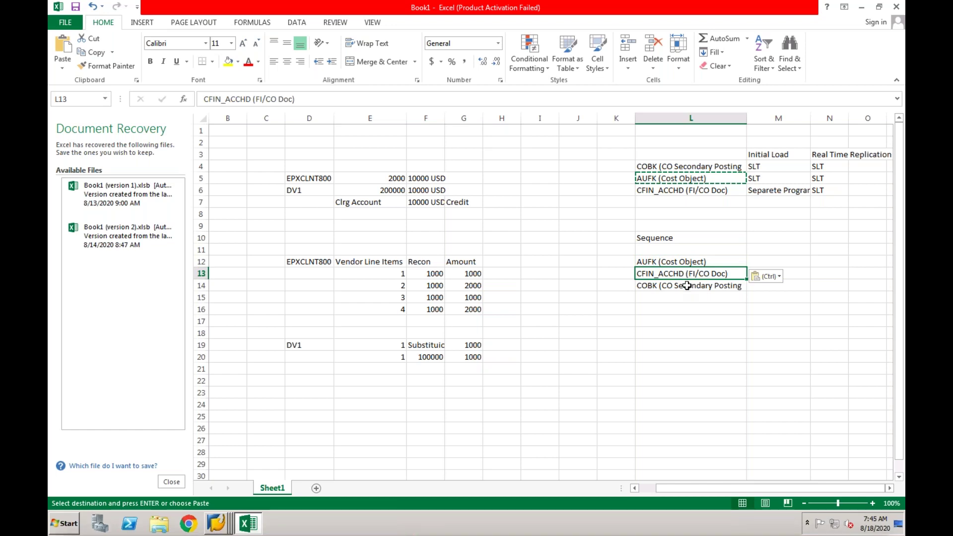
click(687, 286)
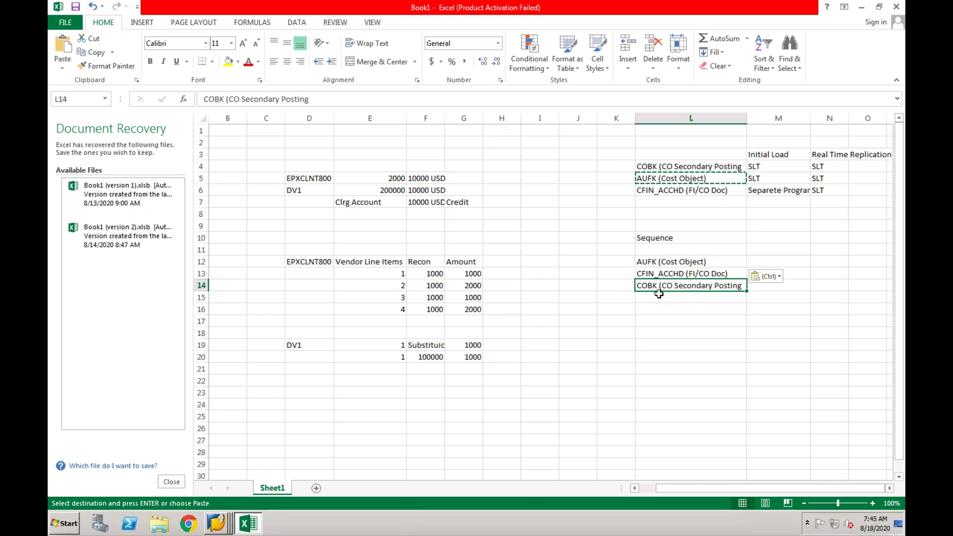
click(676, 276)
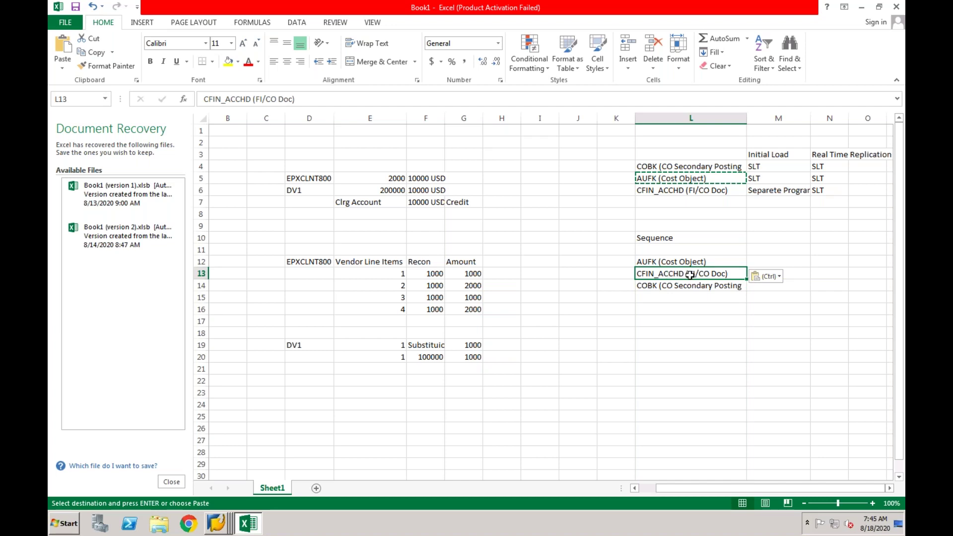
key(Up)
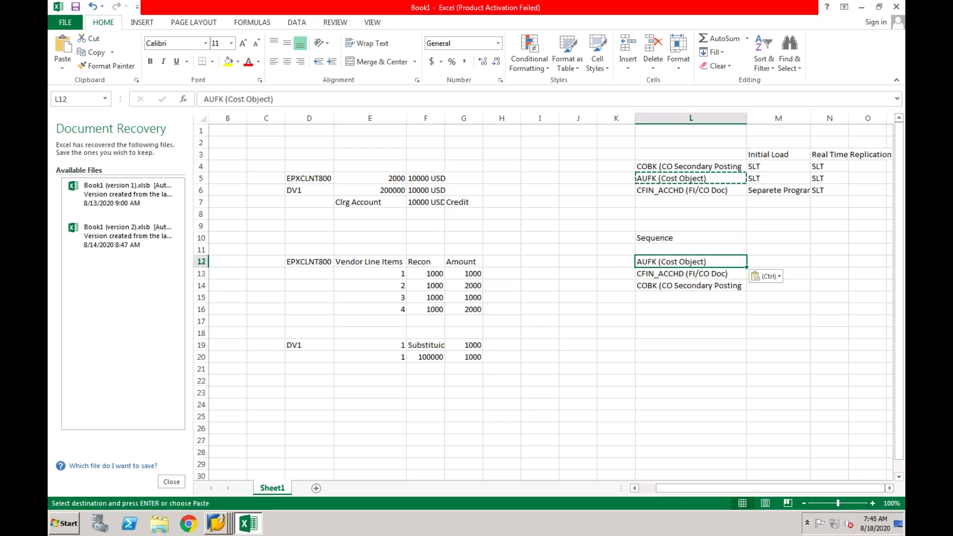
click(683, 287)
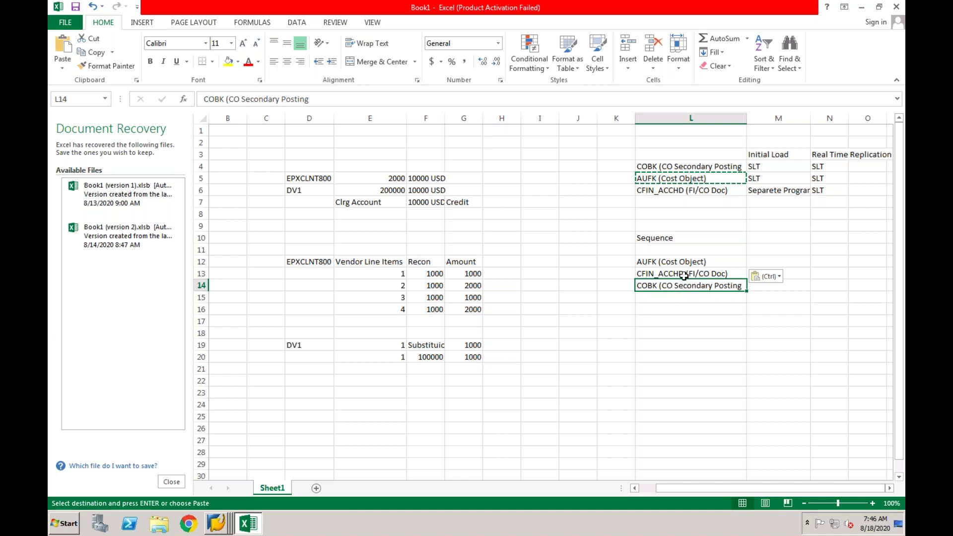
click(684, 276)
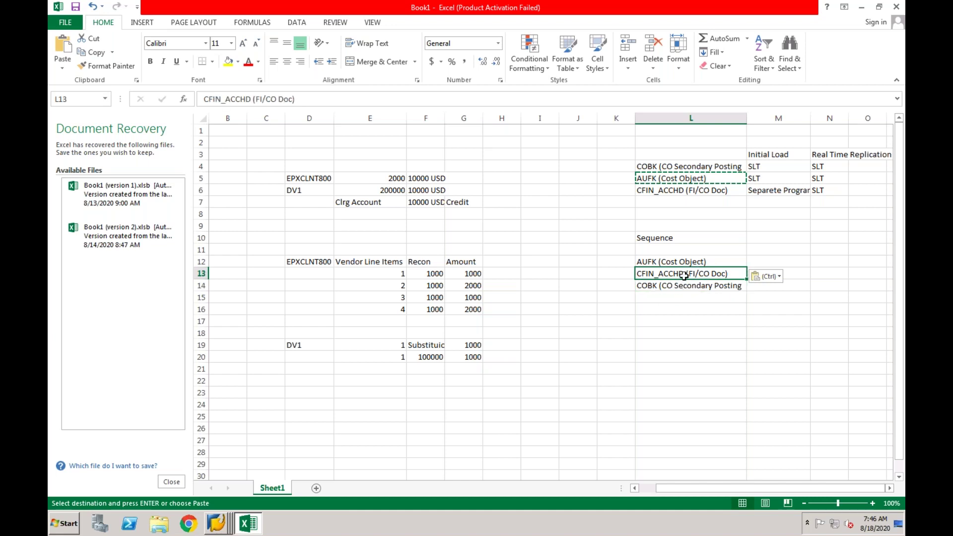
Select the whole L12–L14 sequence range and bring up the list of open SAP windows.
drag(709, 261, 710, 284)
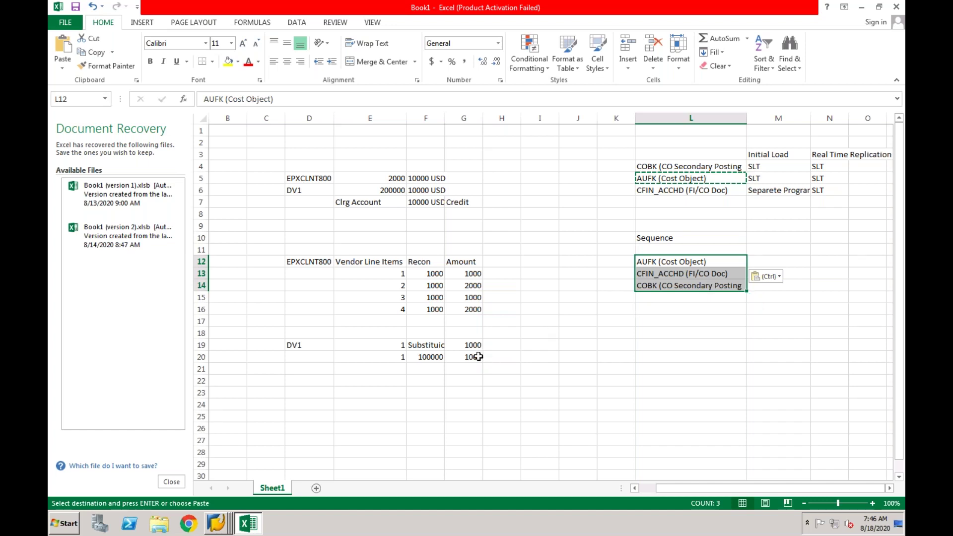
click(652, 274)
click(651, 286)
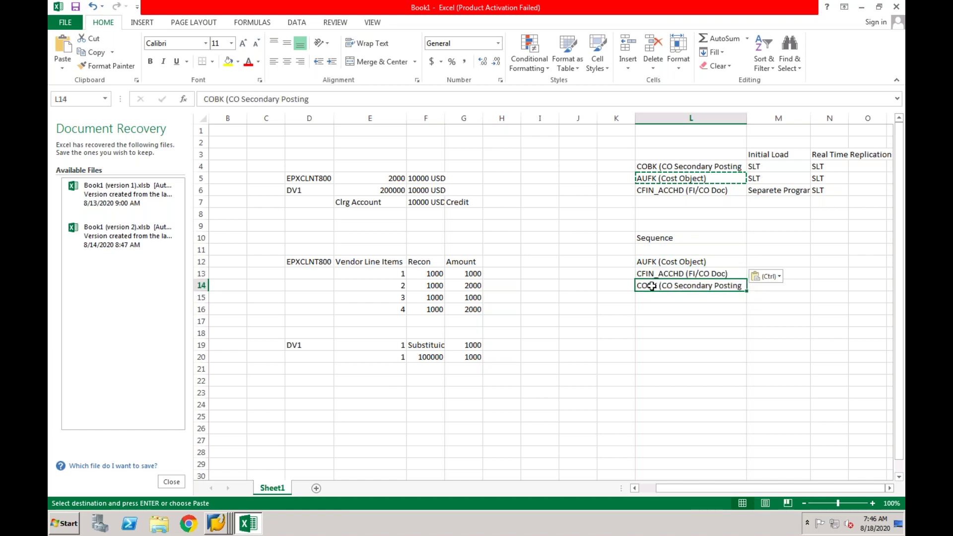
right_click(216, 523)
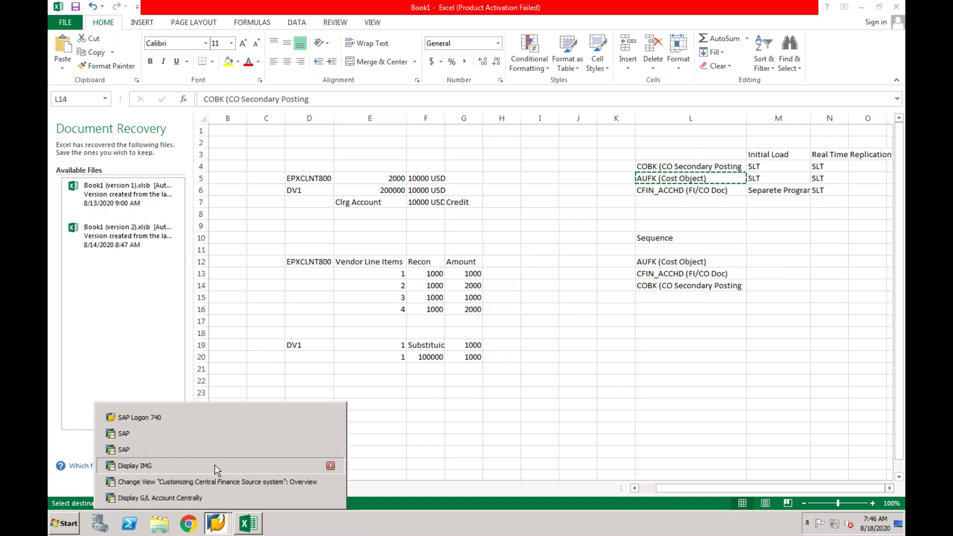
Switch to SAP Display IMG and point out the Management Accounting preparation and Financial Accounting execution nodes.
click(215, 465)
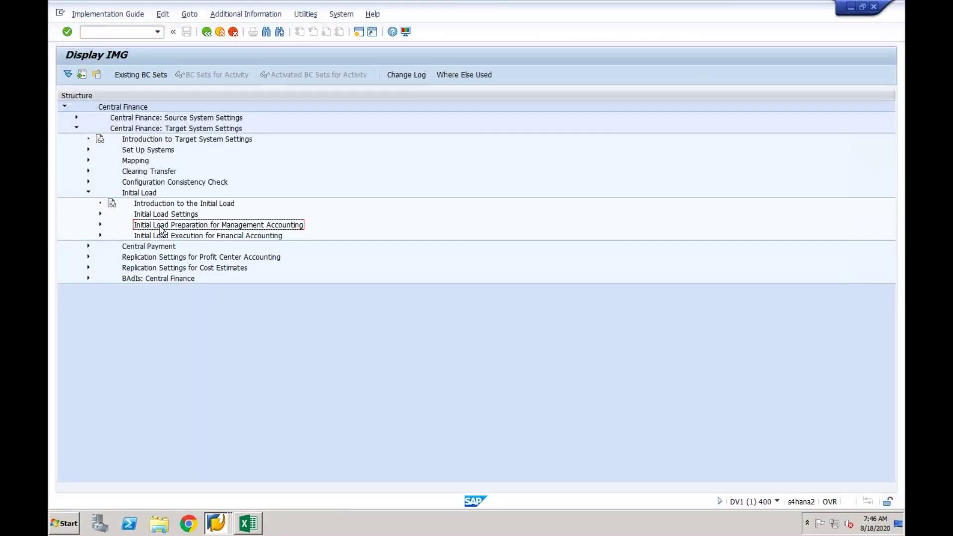
click(218, 237)
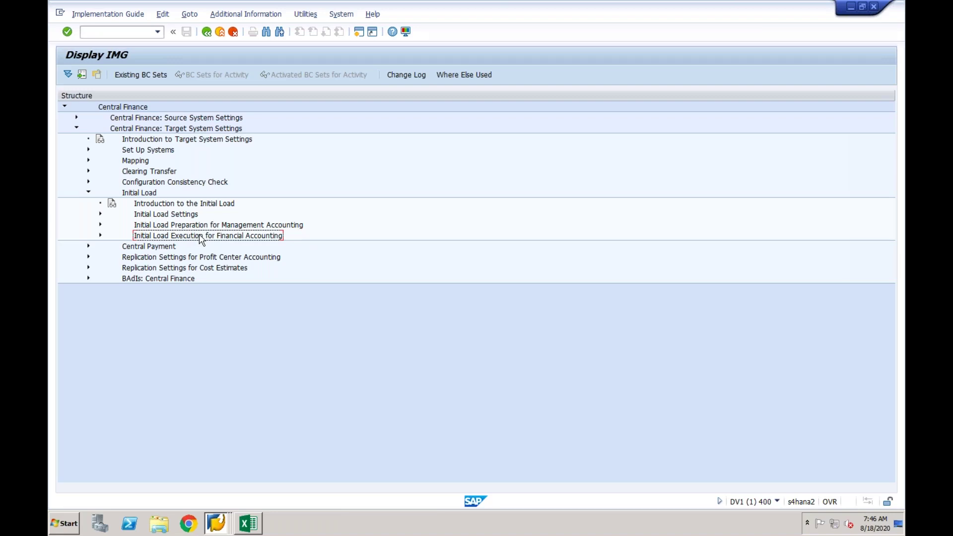
click(202, 227)
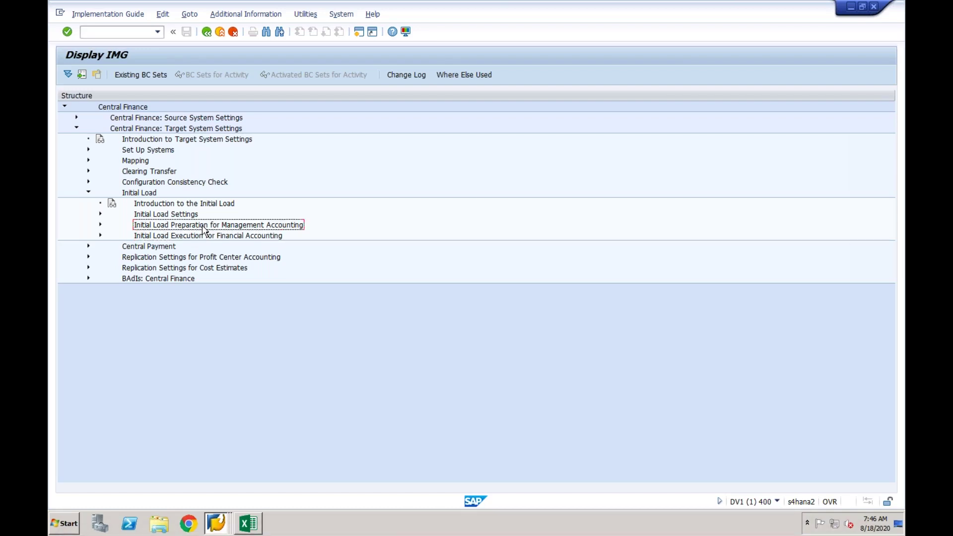
click(195, 238)
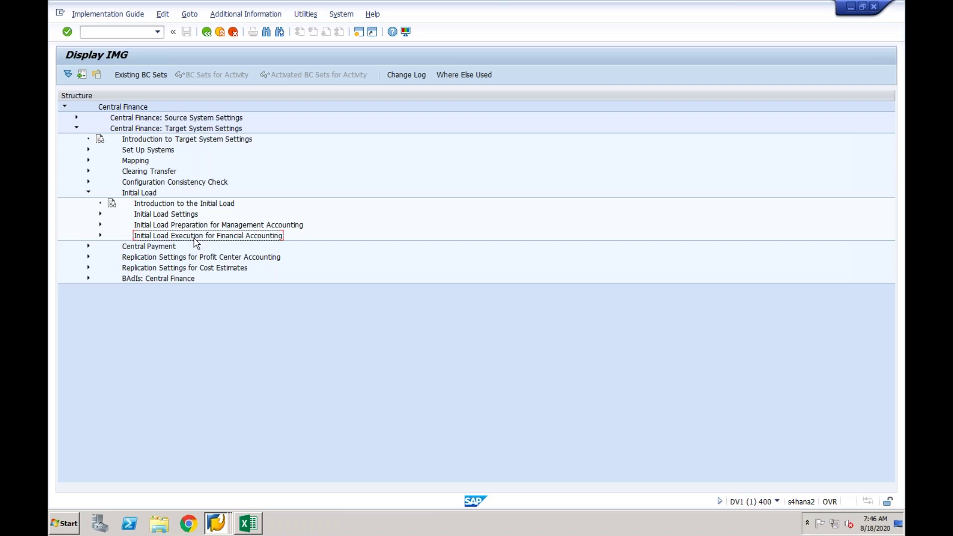
click(201, 225)
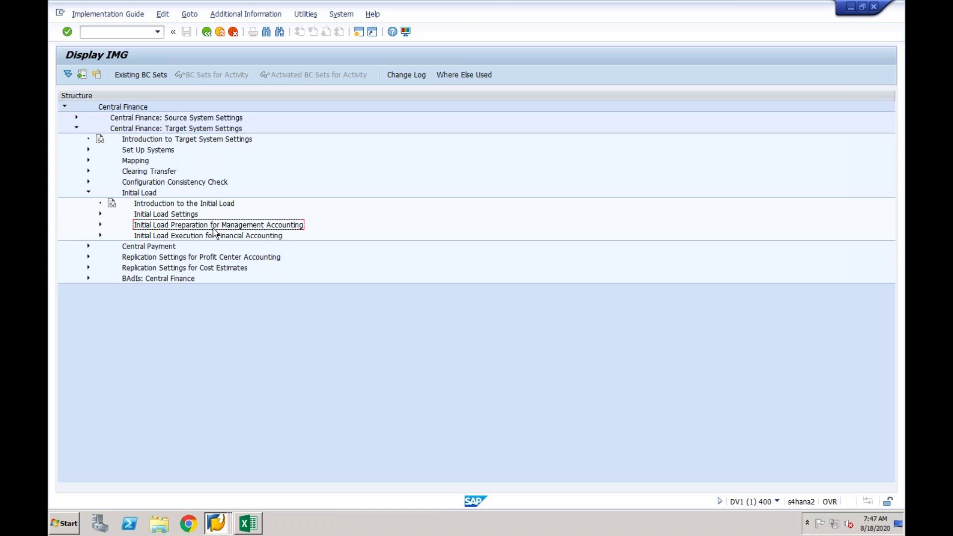
click(207, 236)
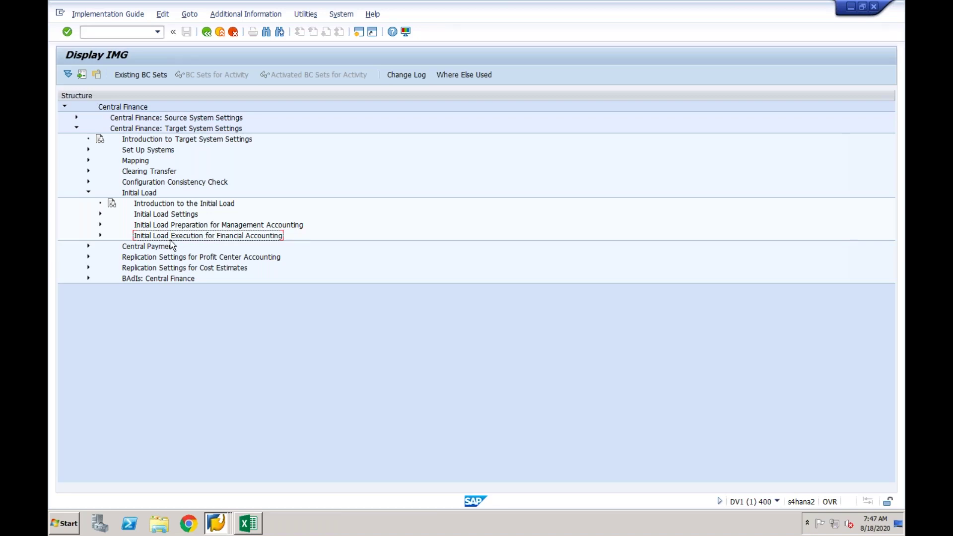
click(197, 226)
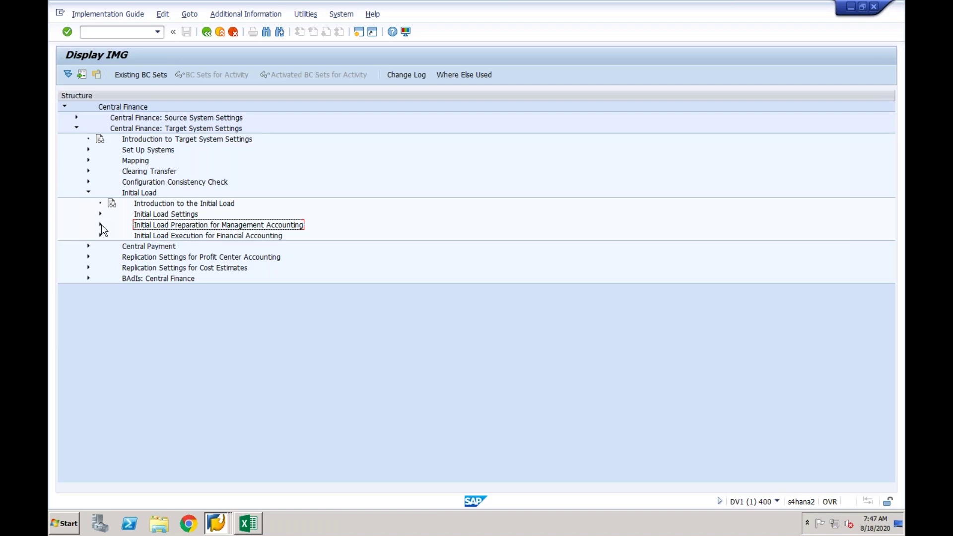
Expand Management Accounting load preparation, open the EPXCLNT800 CO postings preparation run, then point out Undo Preparation.
click(101, 225)
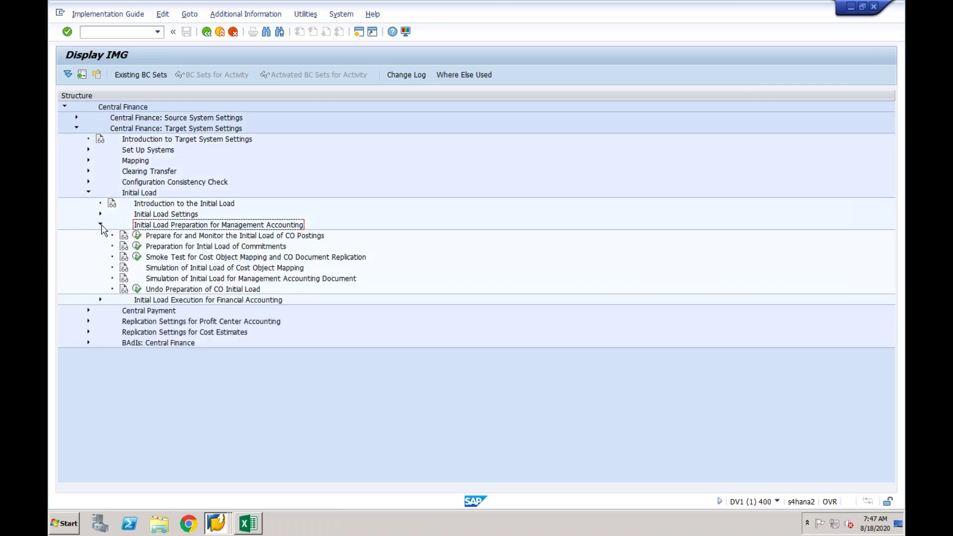
click(170, 238)
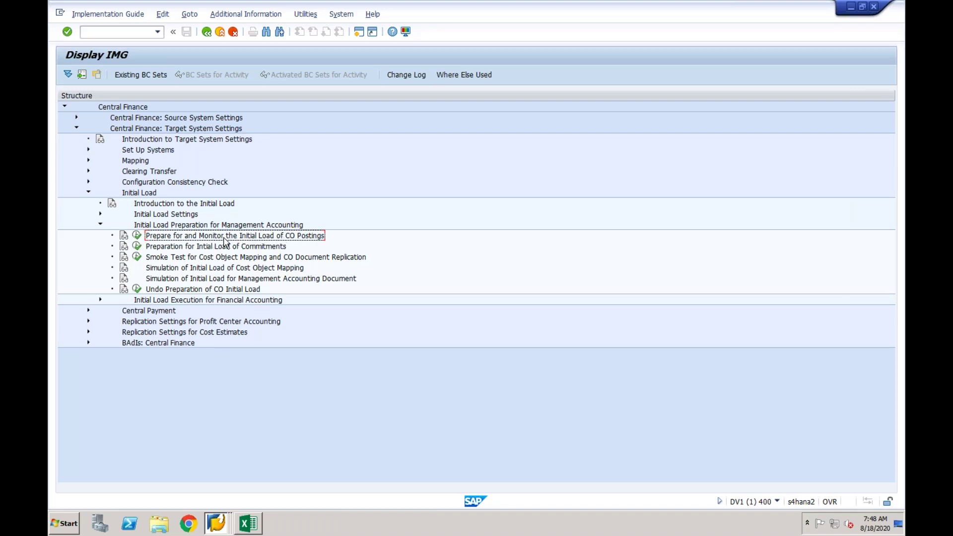
double_click(155, 238)
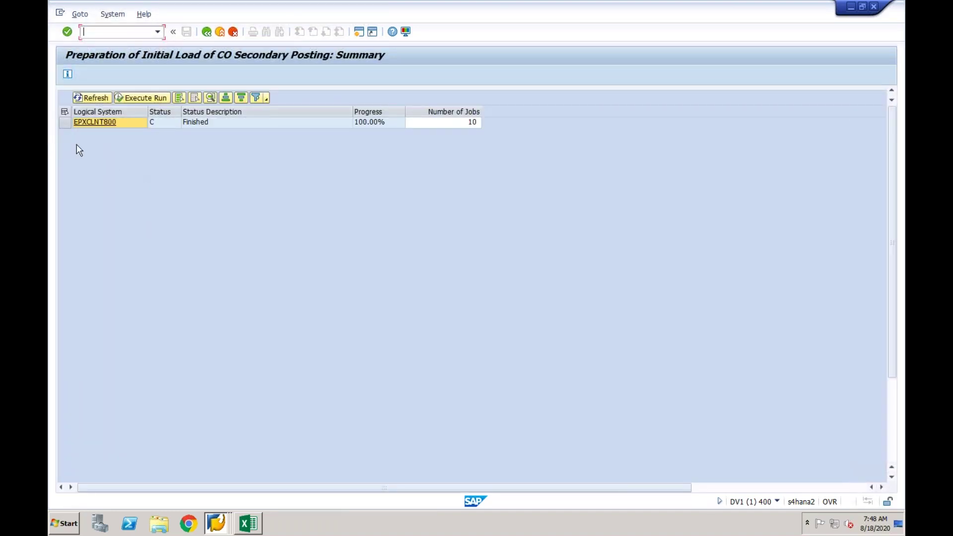
click(64, 122)
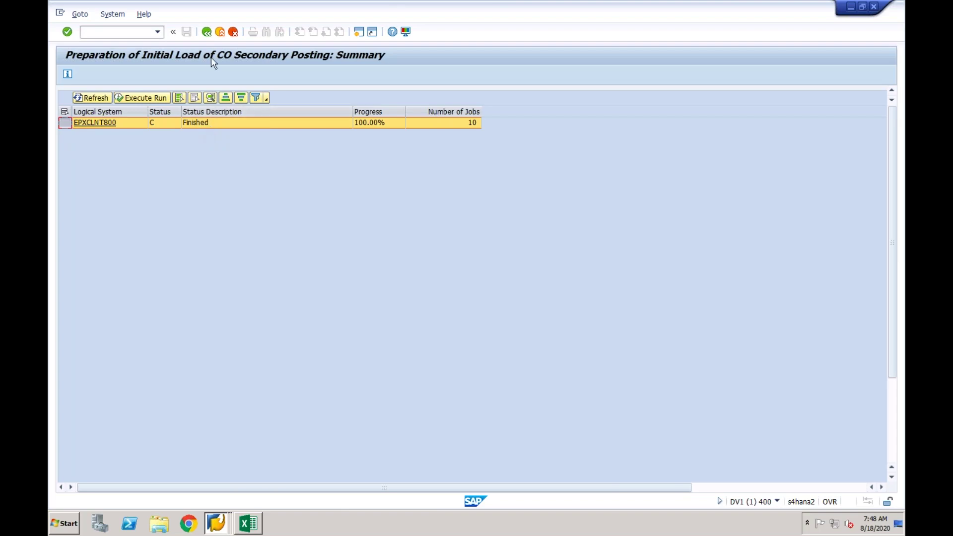
click(206, 32)
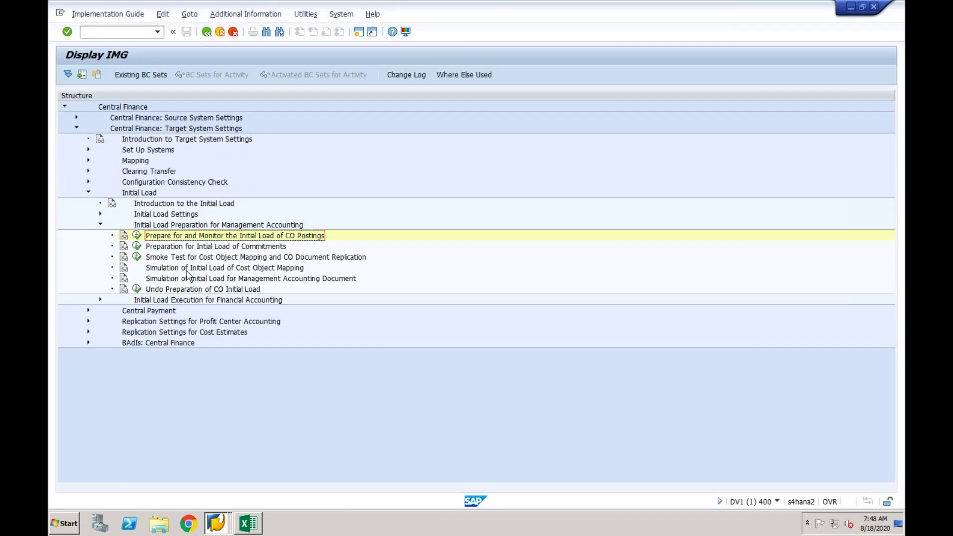
click(185, 290)
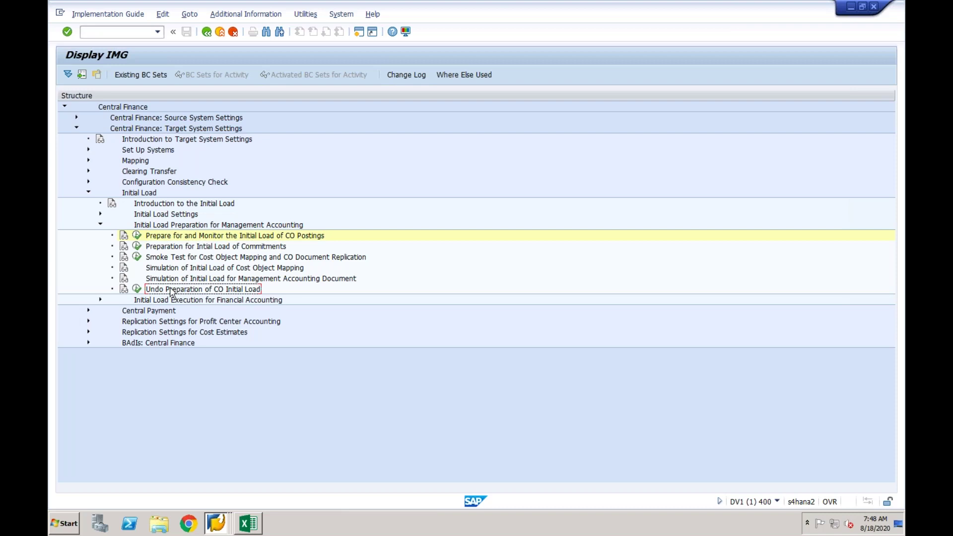
click(137, 289)
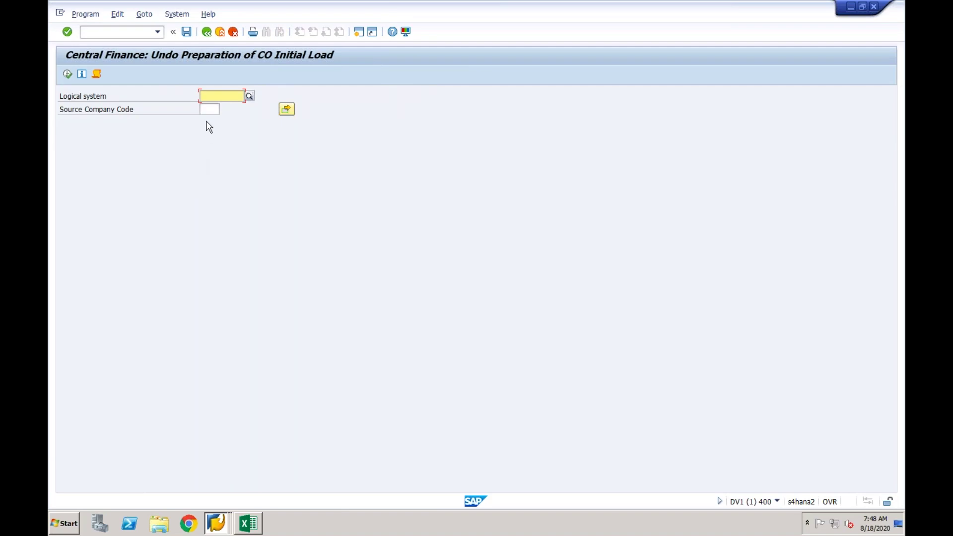
key(Down)
key(Return)
click(67, 74)
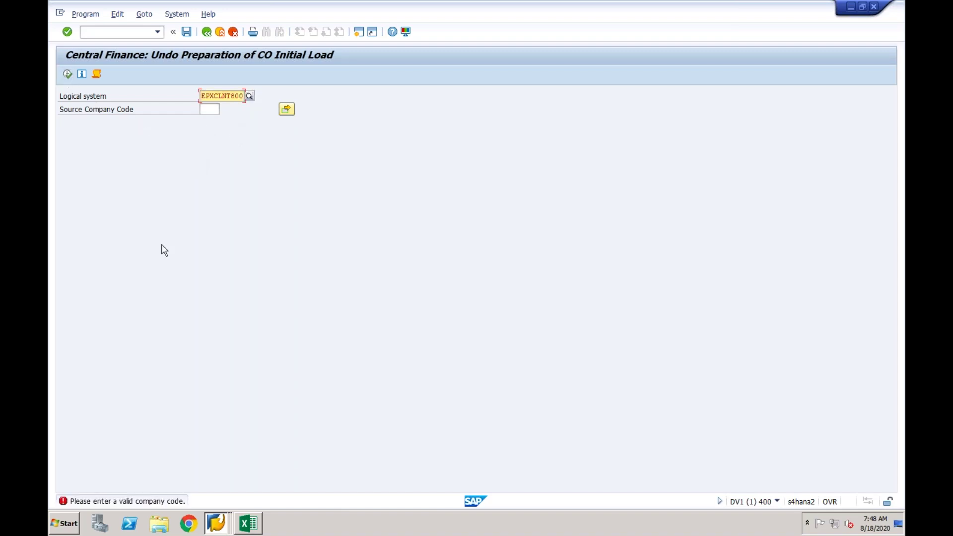
click(208, 109)
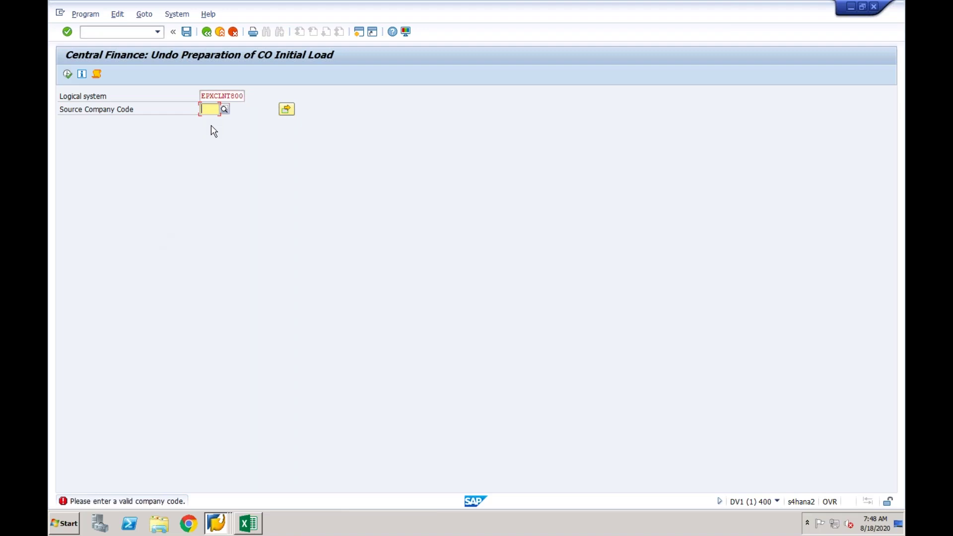
text(CF01)
key(Return)
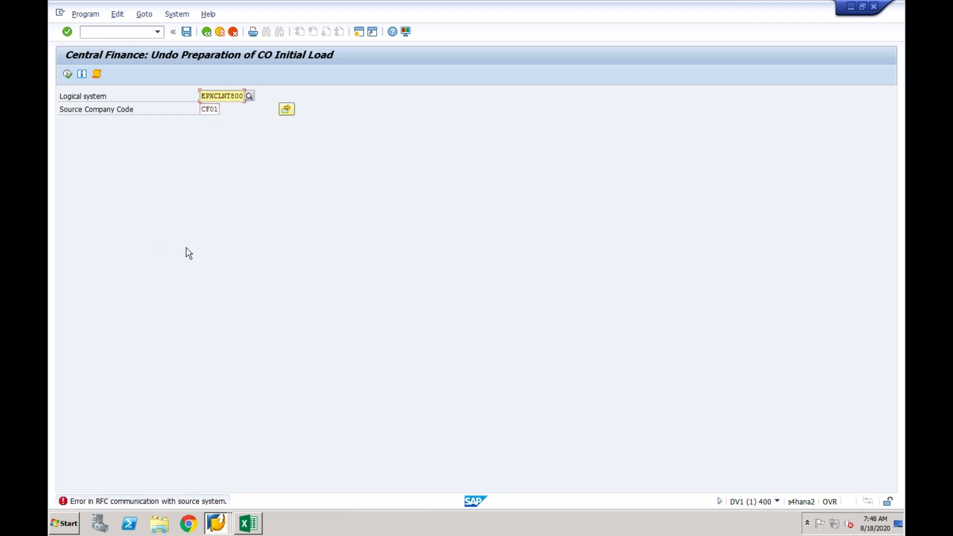
click(220, 32)
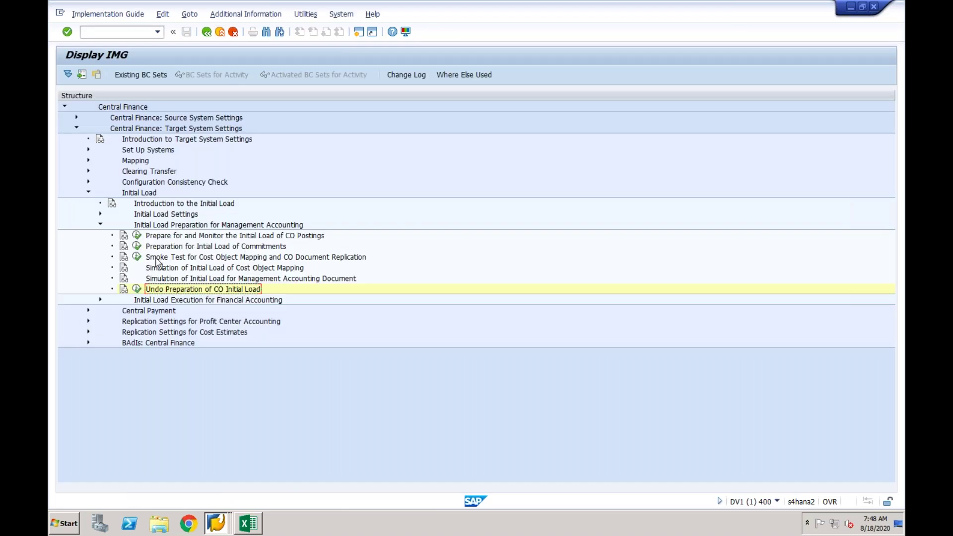
Rerun the CO postings preparation for EPXCLNT800, dismiss the 'delta run already finished' message, go back.
click(137, 236)
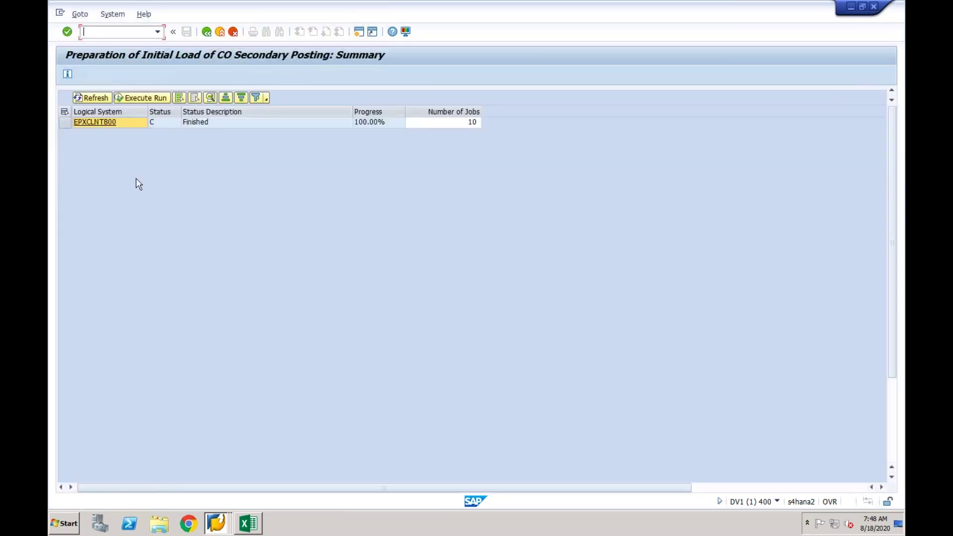
click(66, 122)
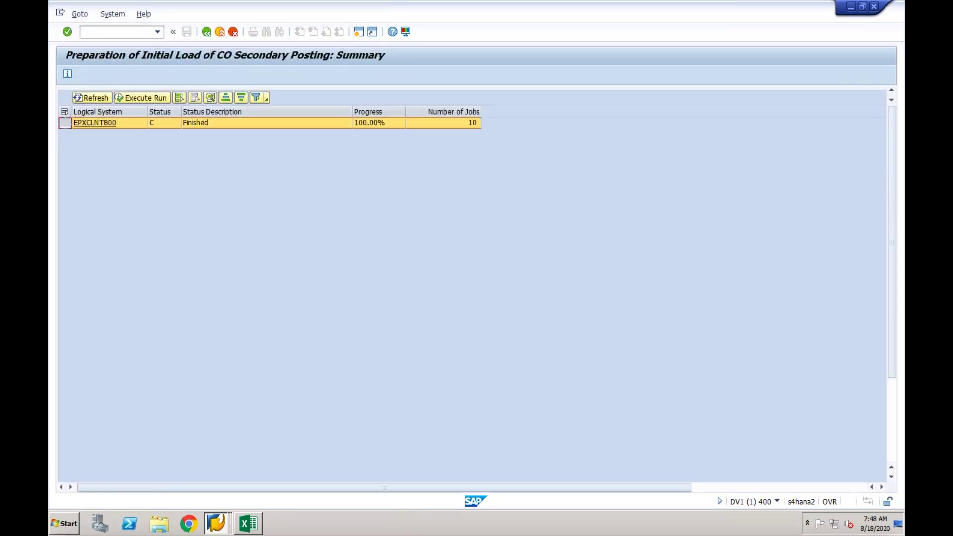
click(141, 99)
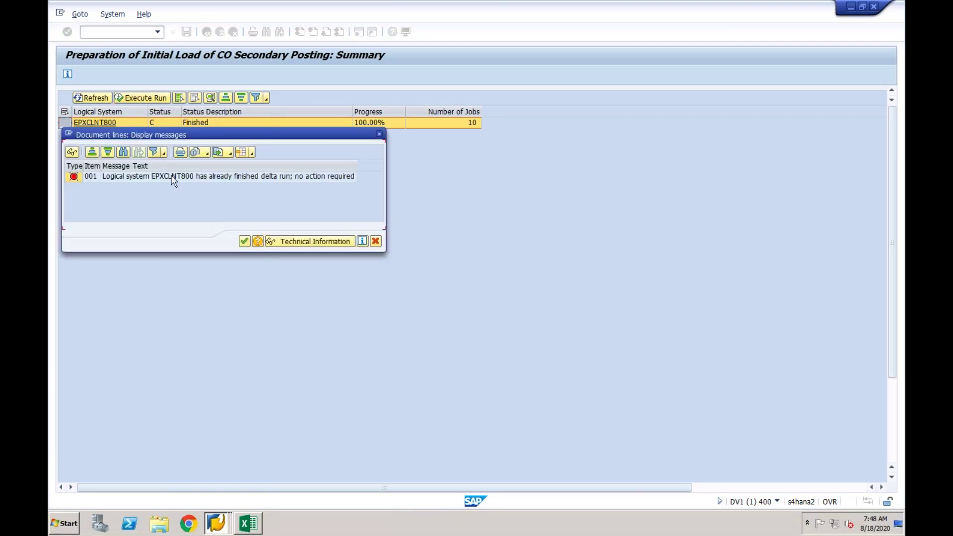
click(244, 242)
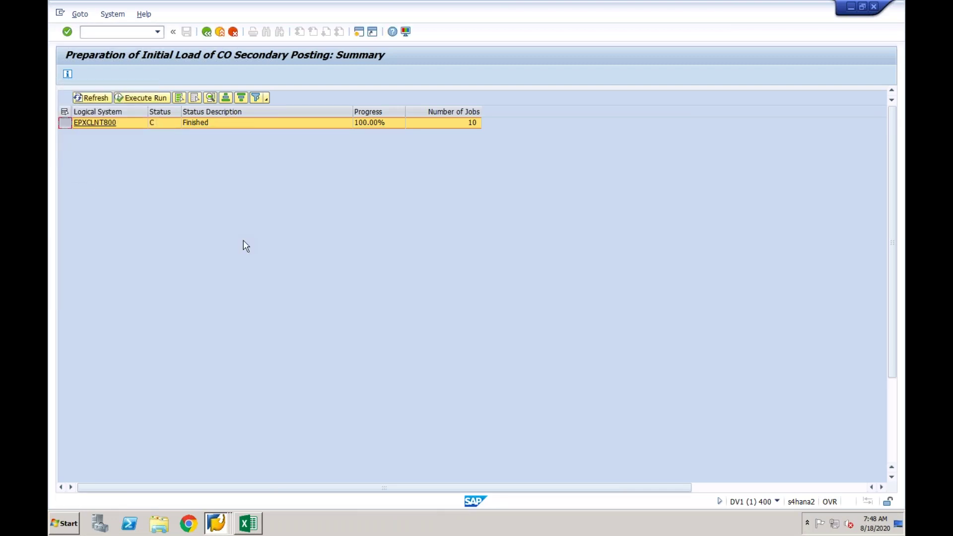
click(207, 33)
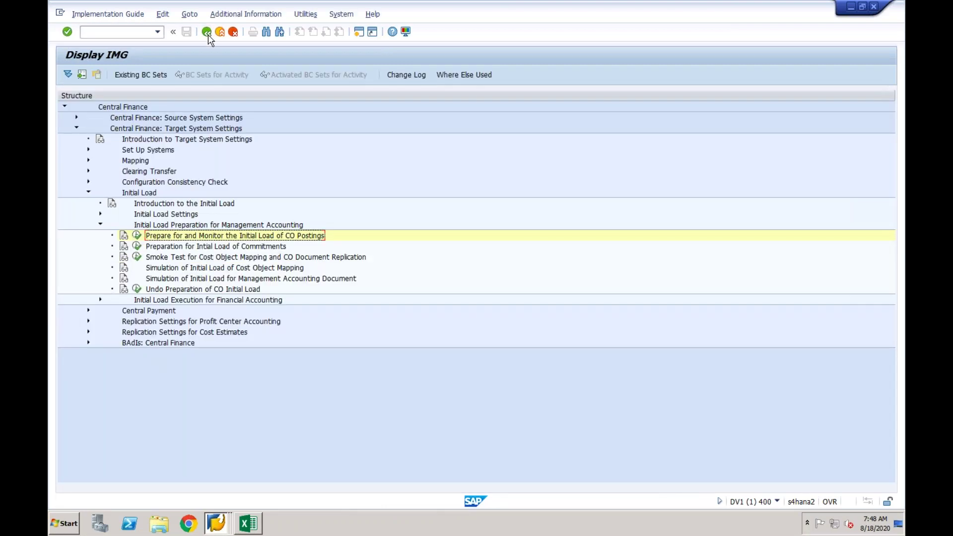
Open and leave Undo Preparation of CO Initial Load, then reopen the CO postings preparation summary.
click(181, 291)
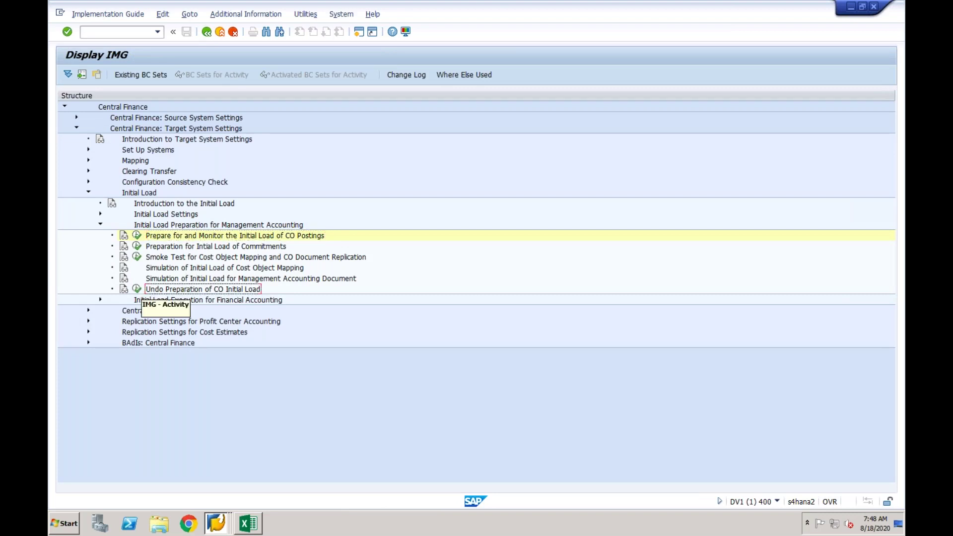
click(136, 289)
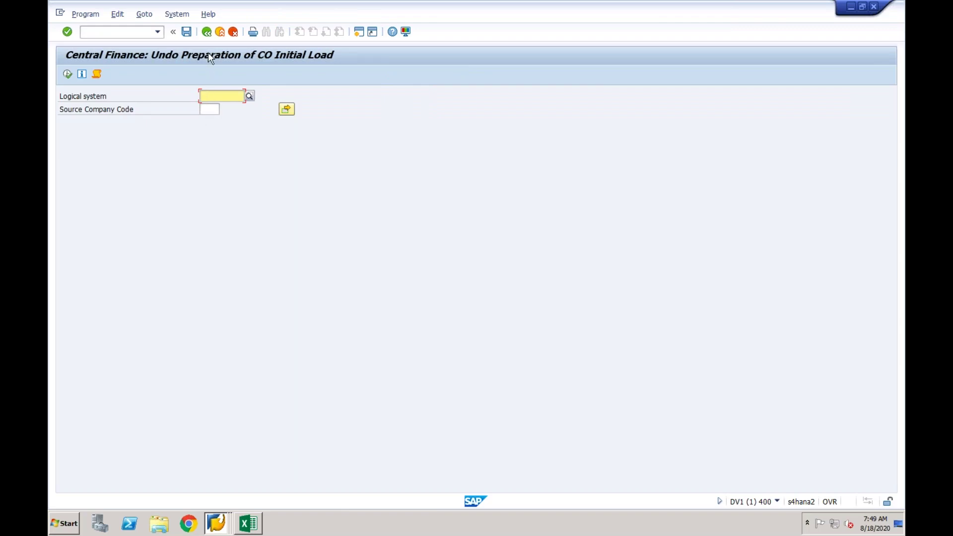
click(207, 32)
click(136, 236)
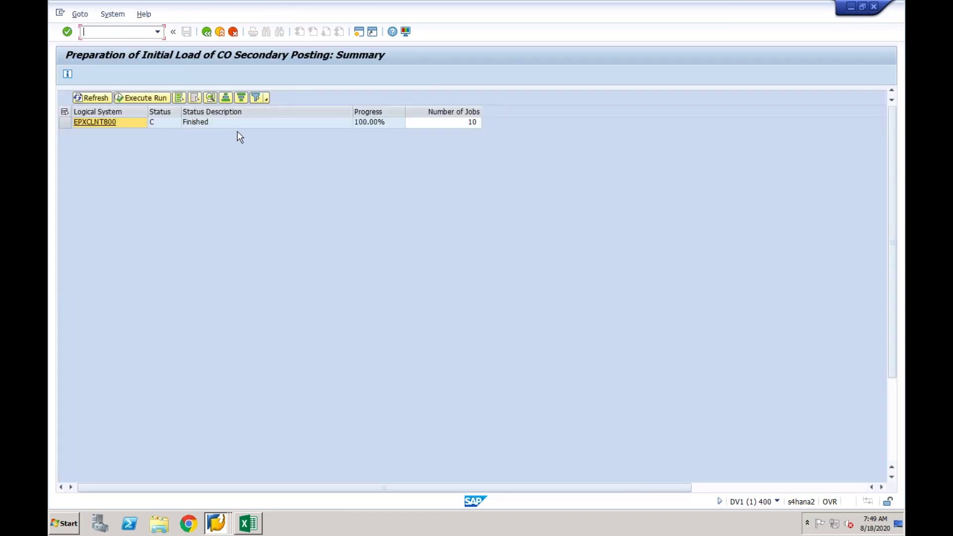
click(65, 122)
click(93, 98)
click(135, 99)
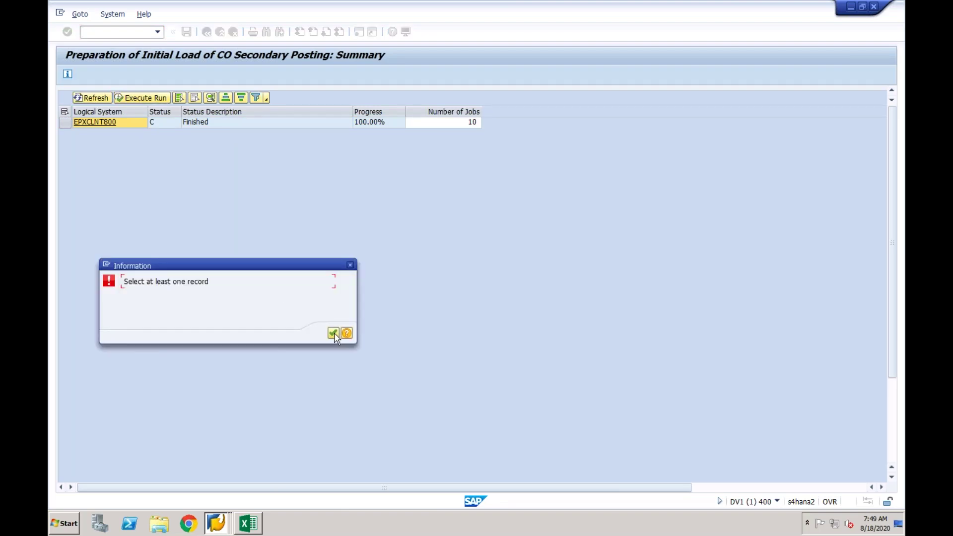
click(333, 333)
click(66, 123)
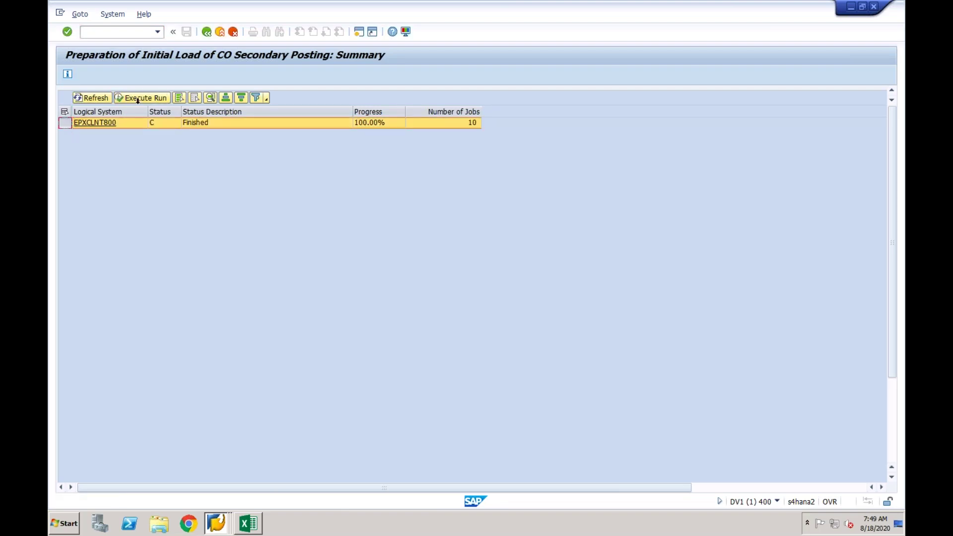
click(140, 99)
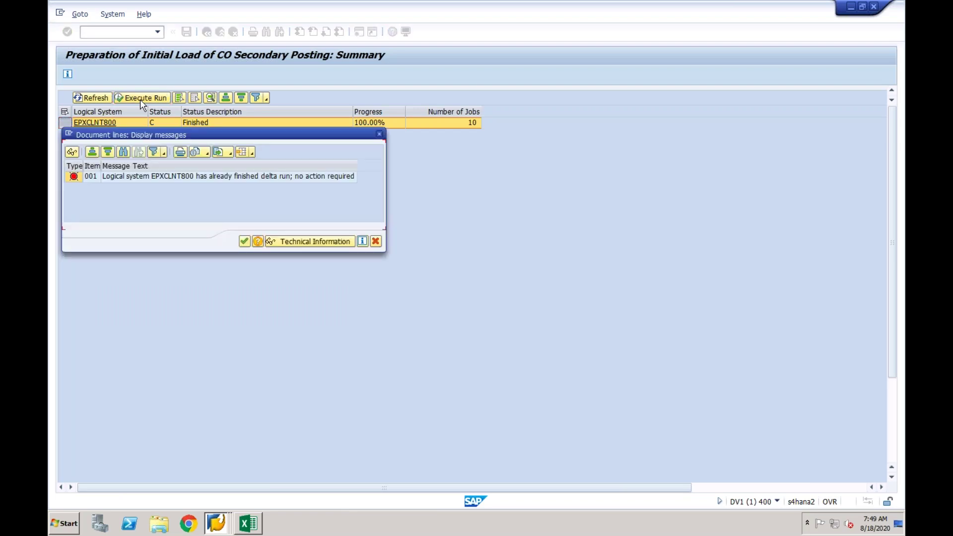
click(250, 177)
double_click(251, 178)
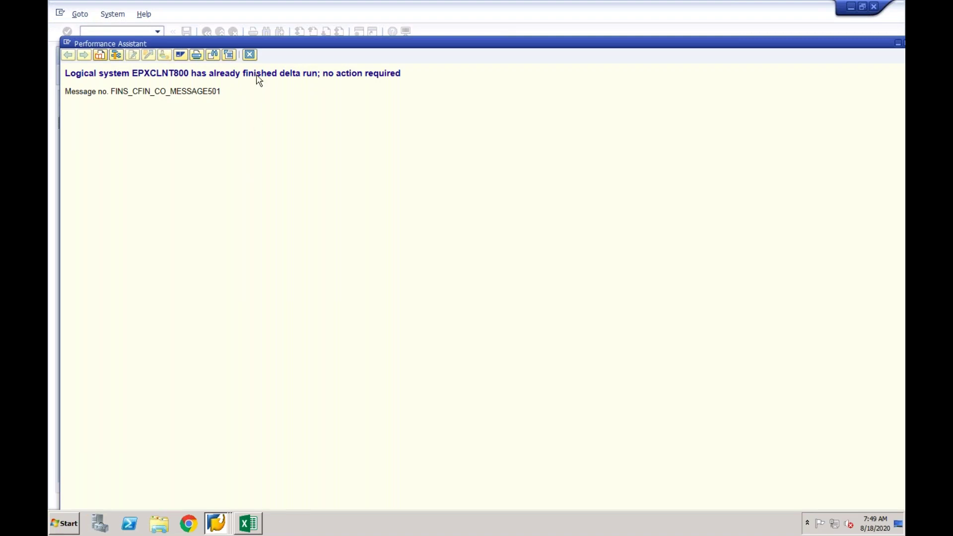
click(250, 55)
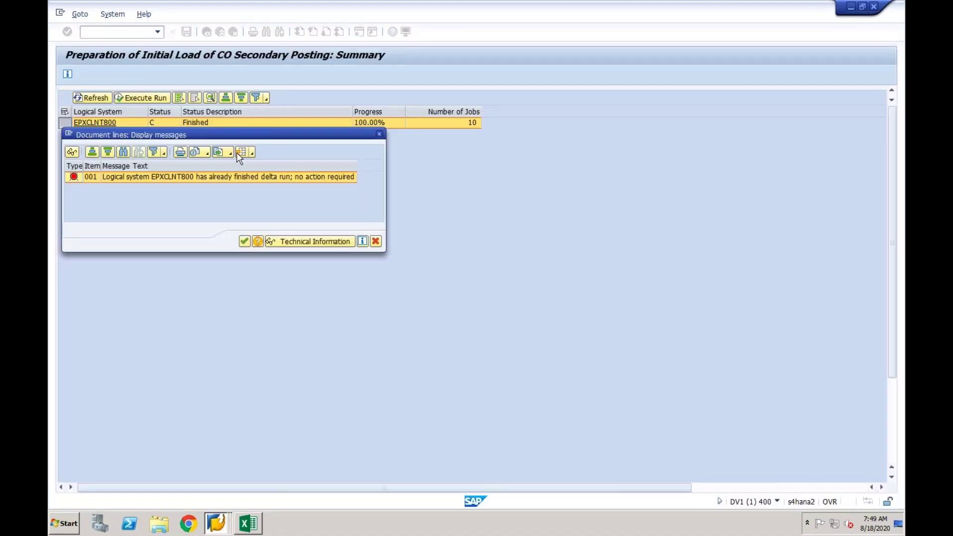
click(244, 242)
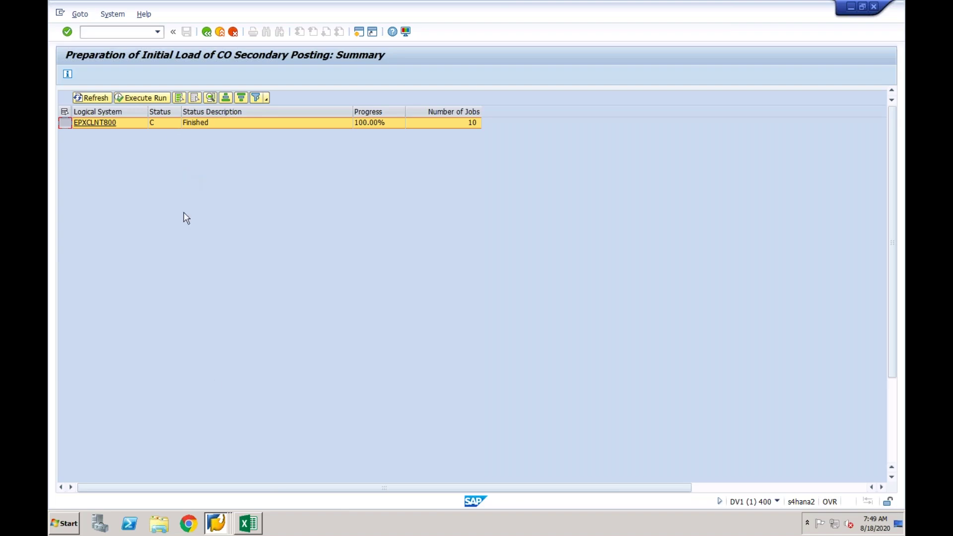
click(221, 524)
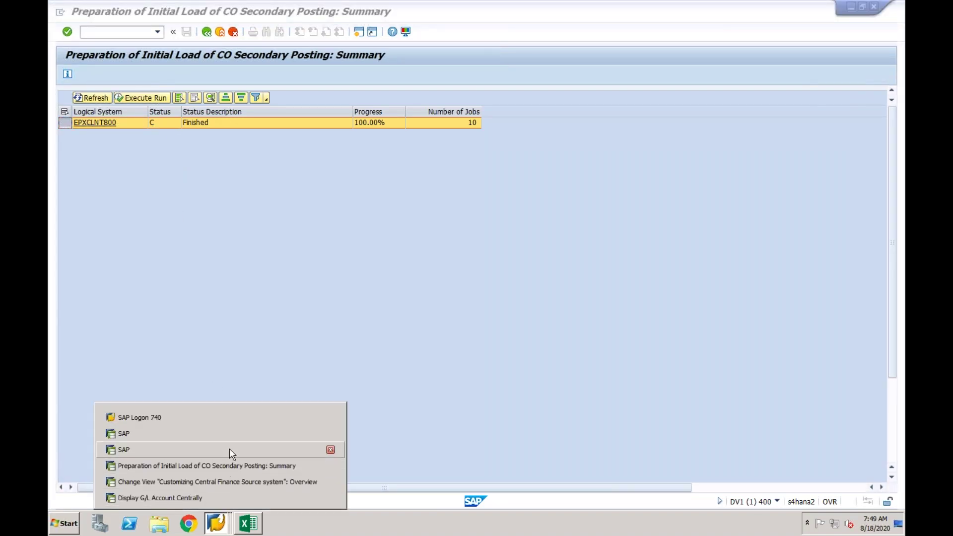
Cycle through the open SAP windows to reach the Customizing Central Finance Source system overview.
click(229, 449)
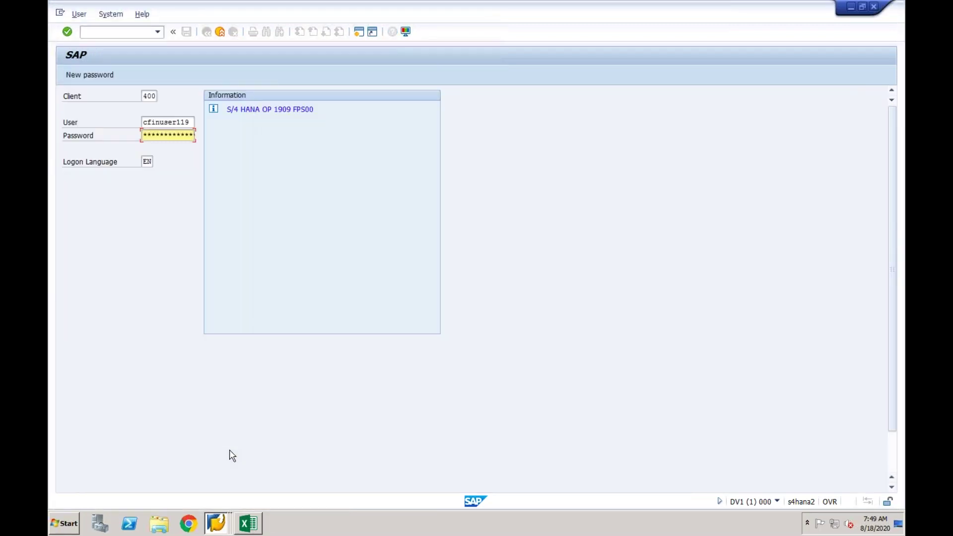
click(218, 522)
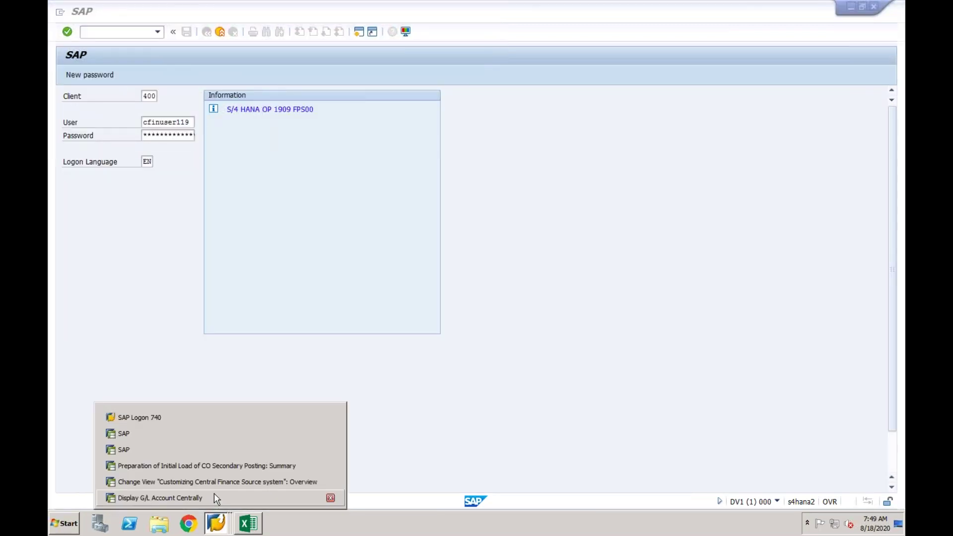
click(213, 498)
click(216, 521)
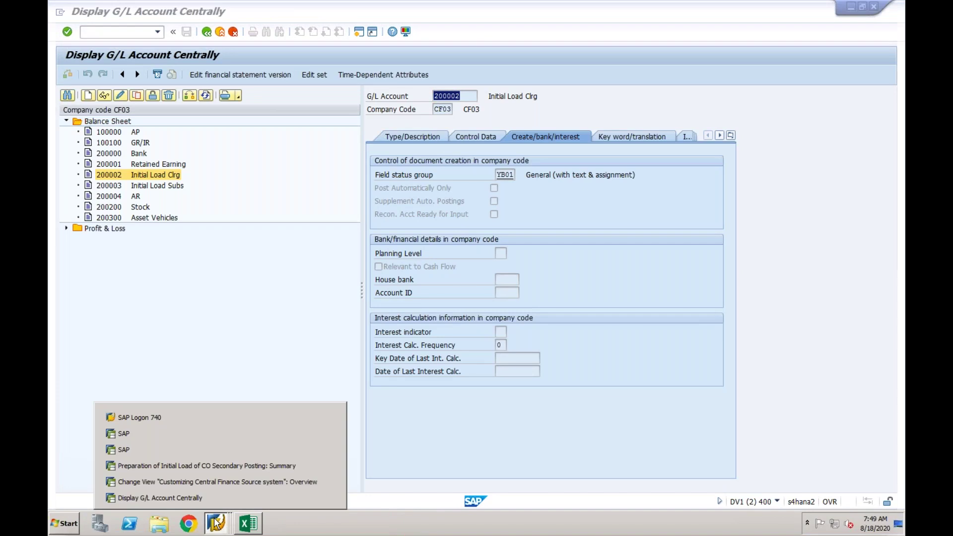
click(214, 466)
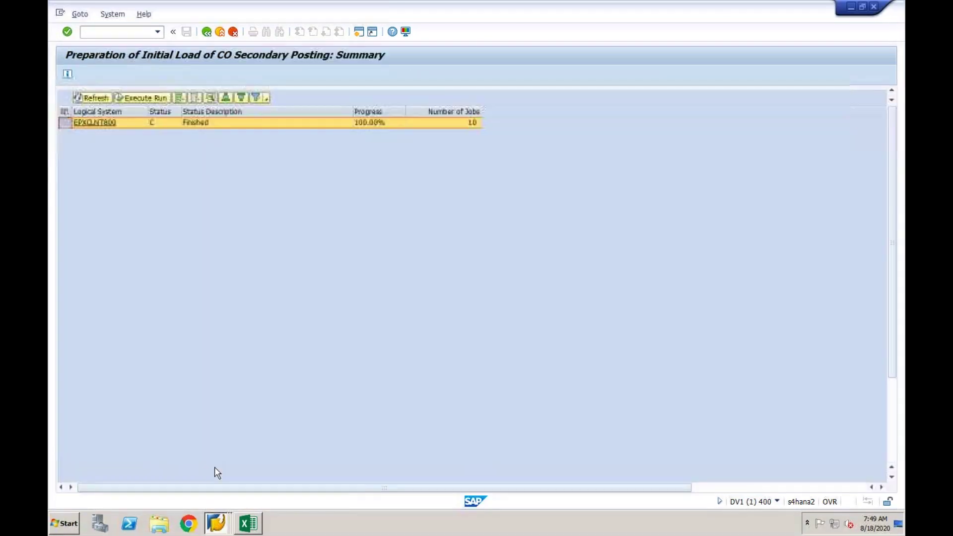
click(216, 523)
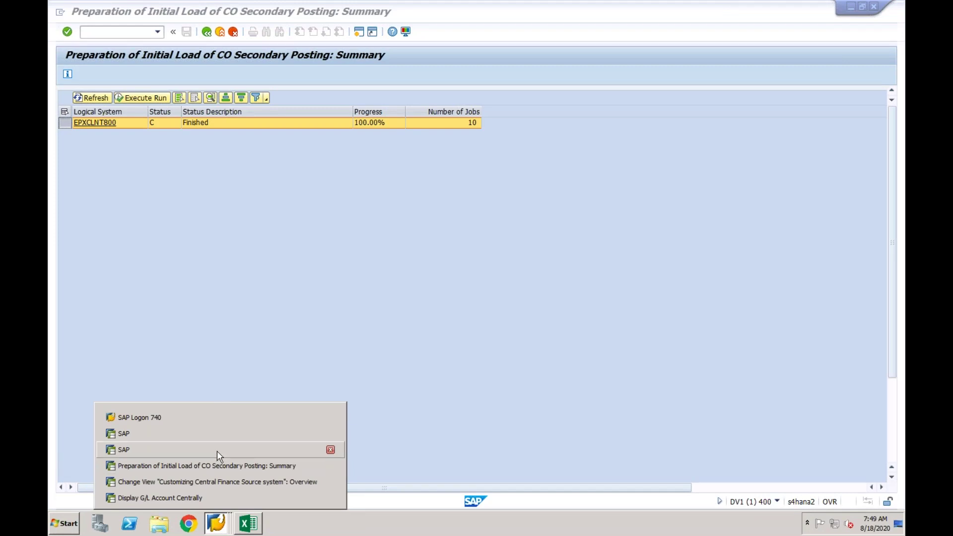
click(217, 480)
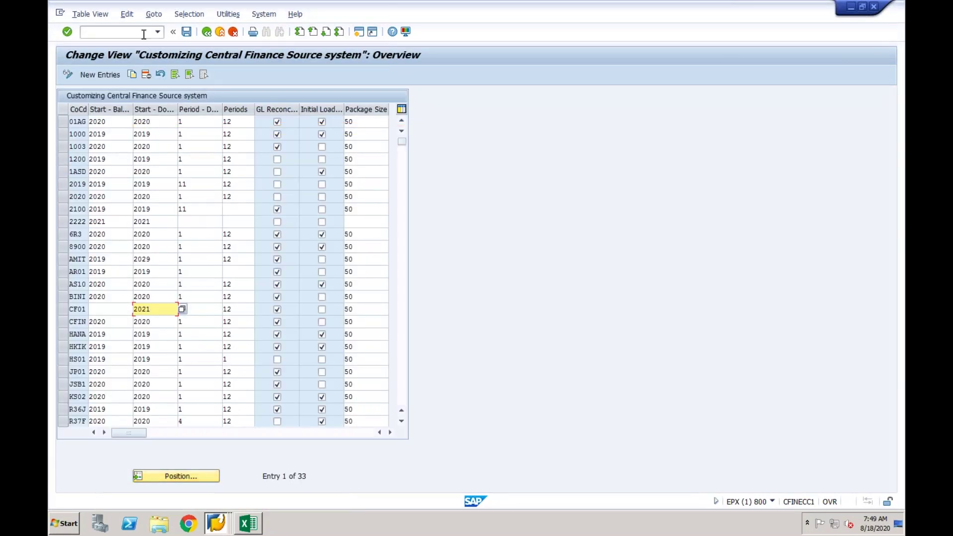
click(144, 33)
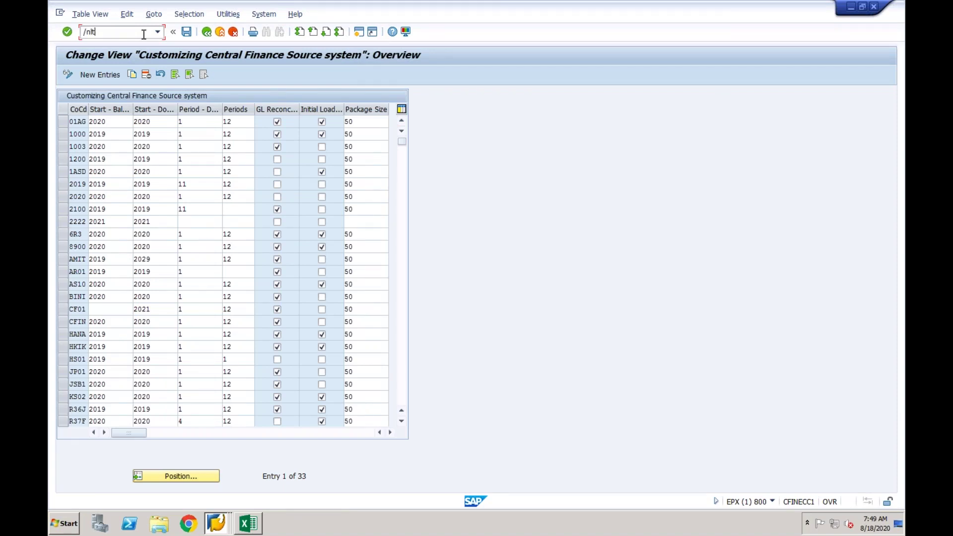
In the SLT_CFIN cockpit, stop load and replication for table COBK, then refresh the table overview.
key(Return)
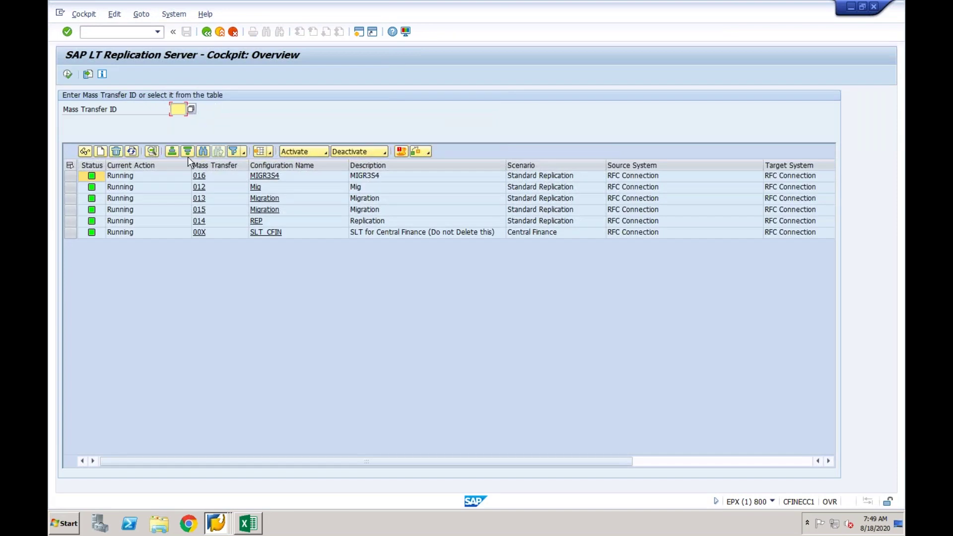
click(265, 232)
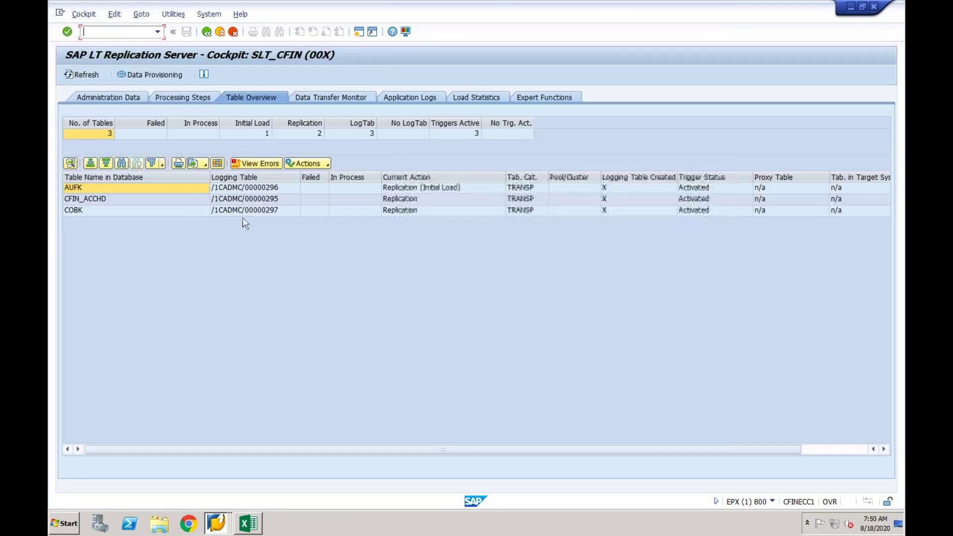
click(79, 211)
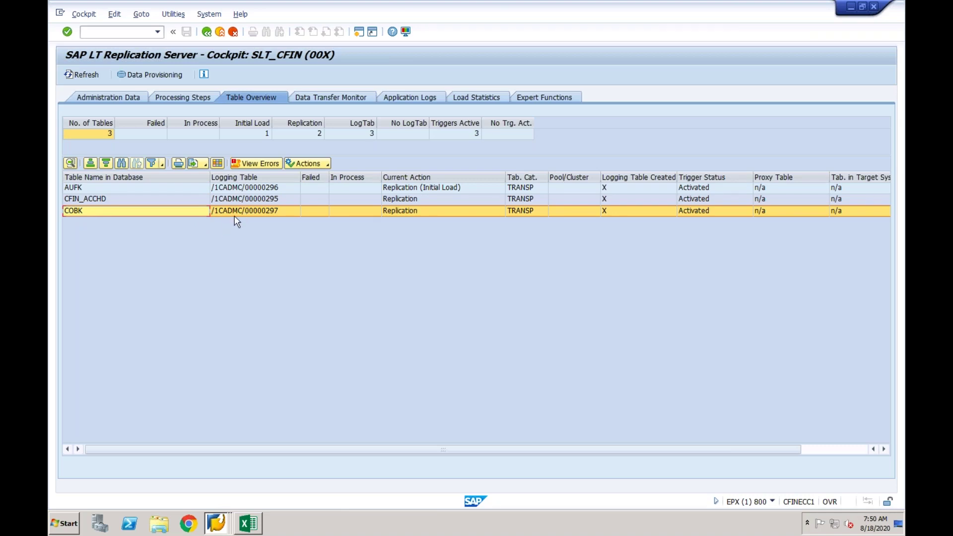
click(159, 74)
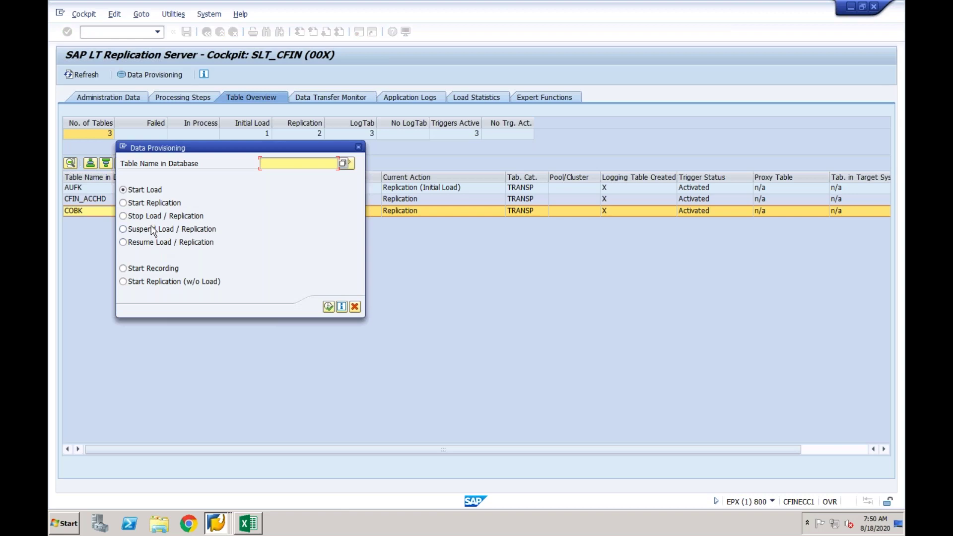
click(137, 219)
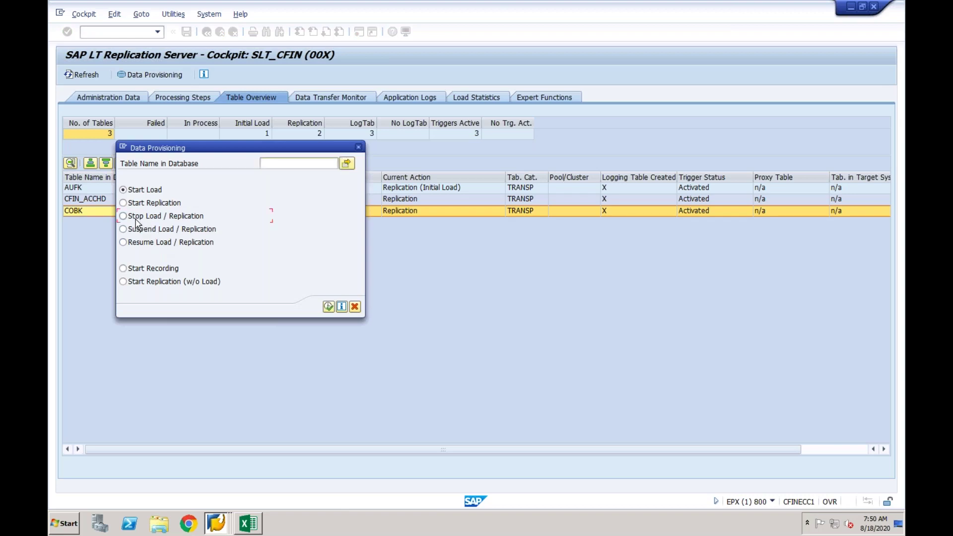
click(274, 165)
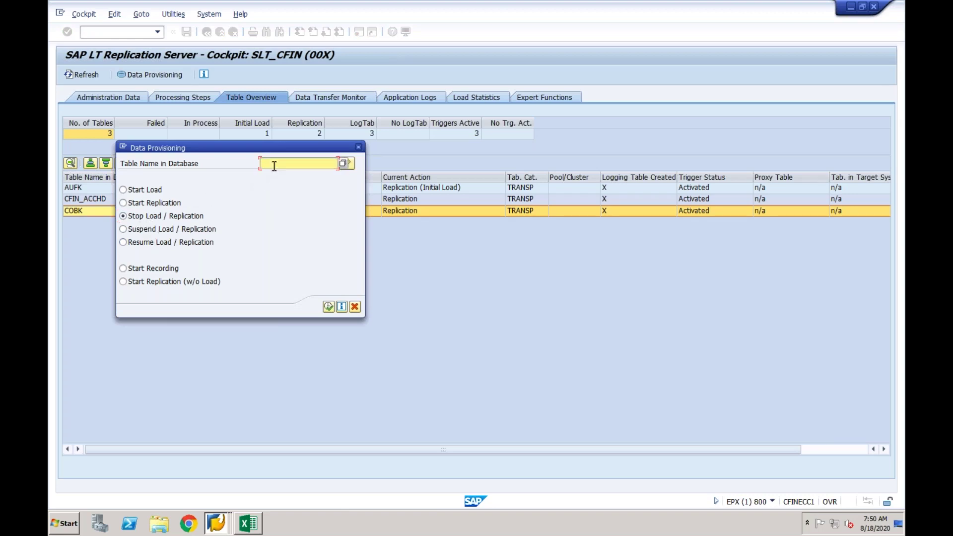
text(COBK)
click(328, 306)
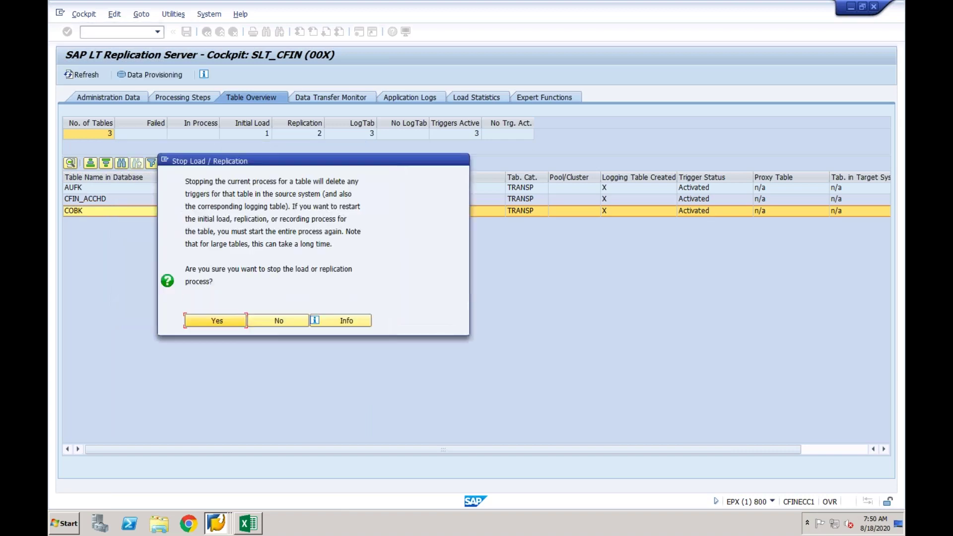
click(217, 320)
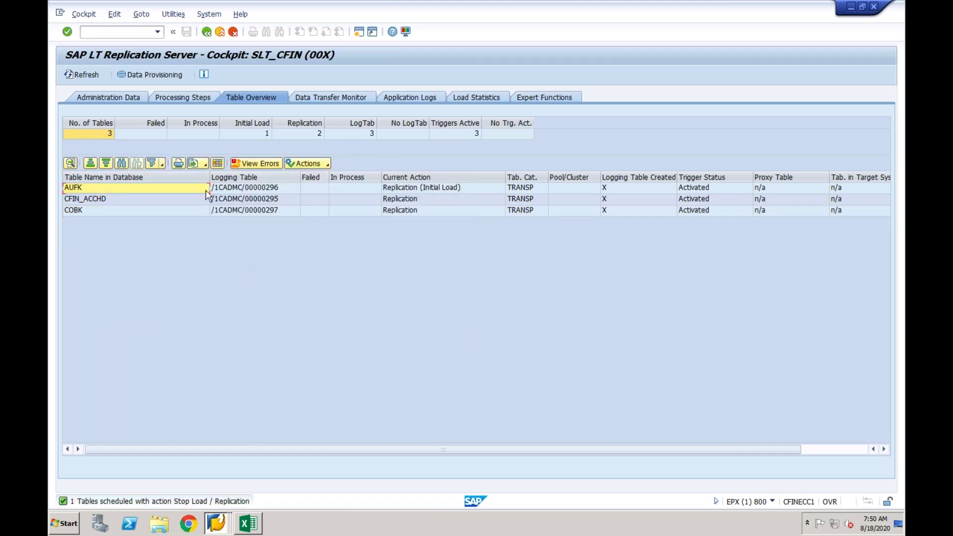
click(85, 75)
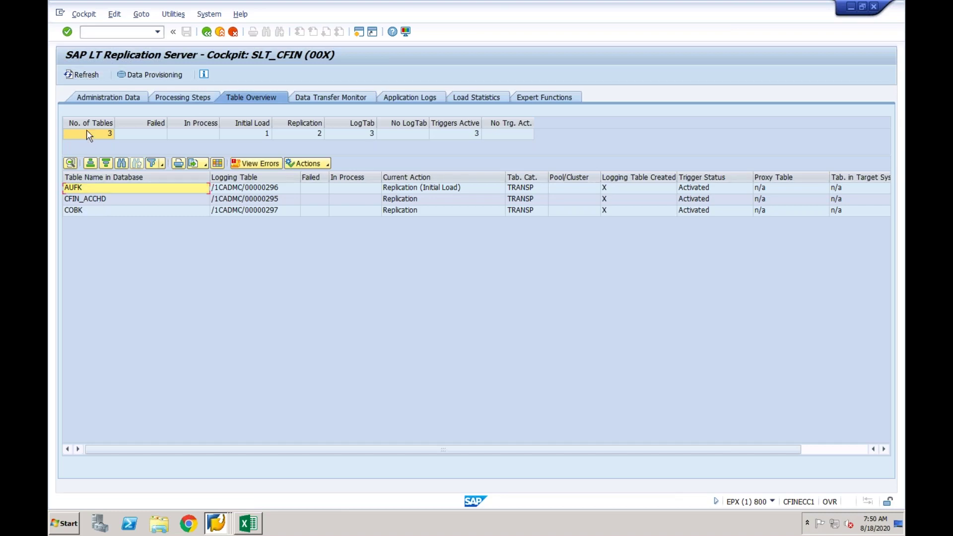
click(93, 78)
Reopen the SLT_CFIN cockpit and run Stop Load / Replication on COBK again.
click(208, 36)
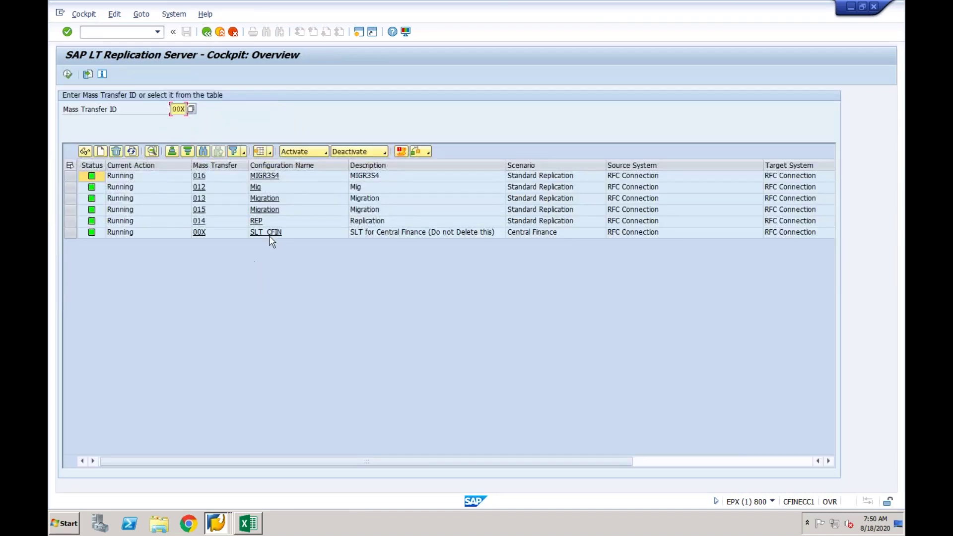
click(269, 233)
click(145, 210)
click(154, 75)
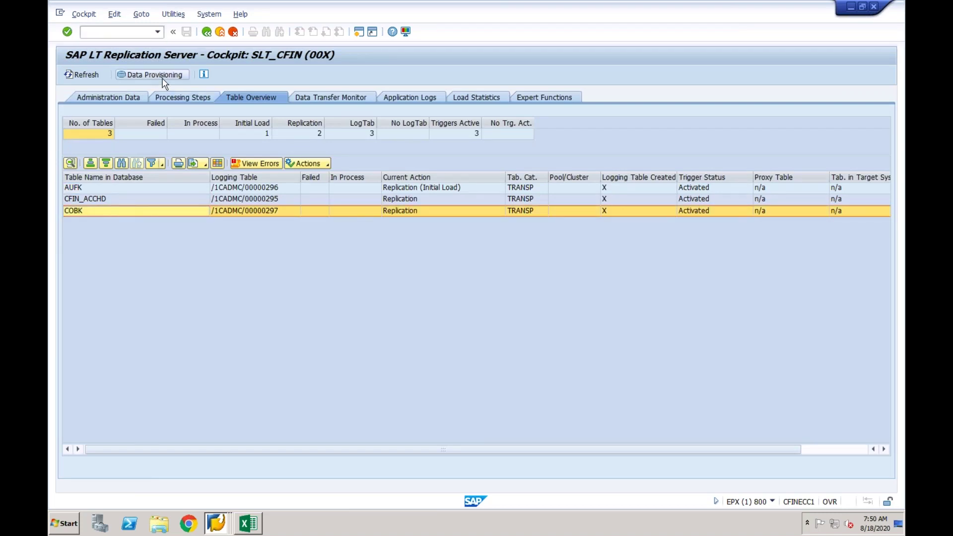
click(145, 217)
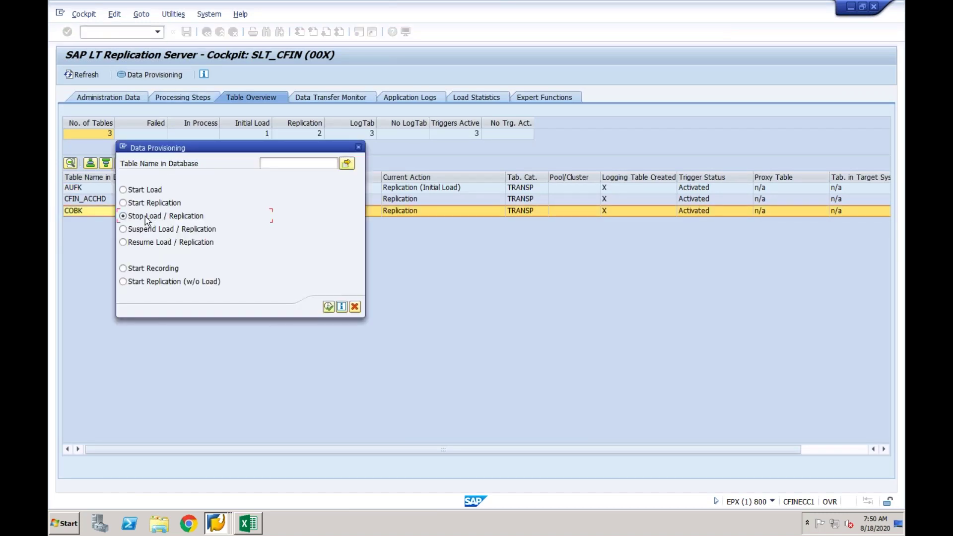
click(294, 165)
text(COBK)
click(329, 308)
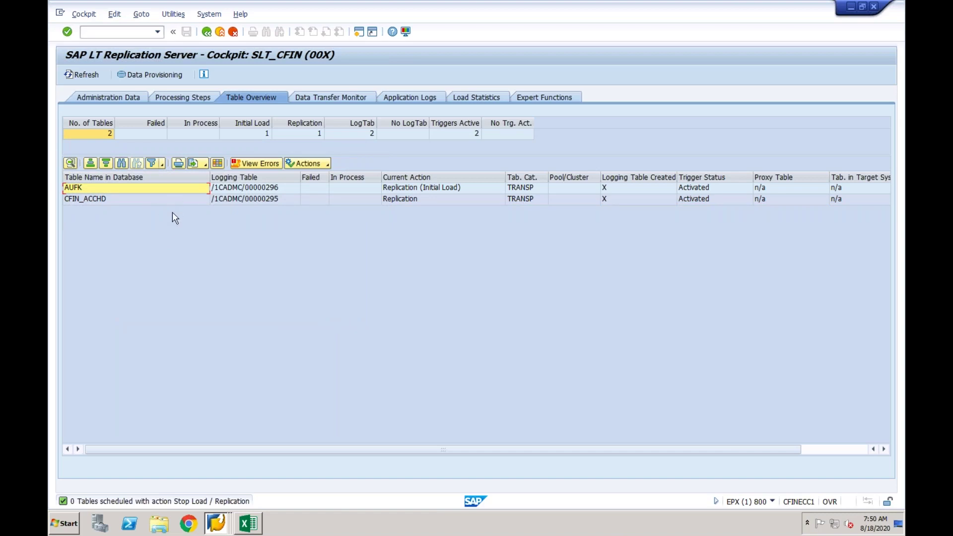
Refresh the cockpit's remaining tables, then refresh the CO secondary posting preparation summary.
click(88, 75)
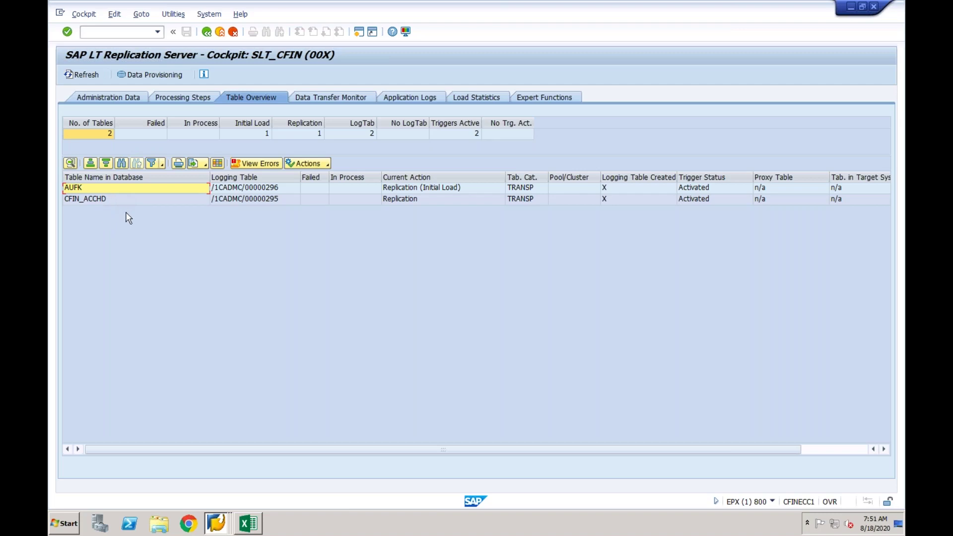
click(217, 524)
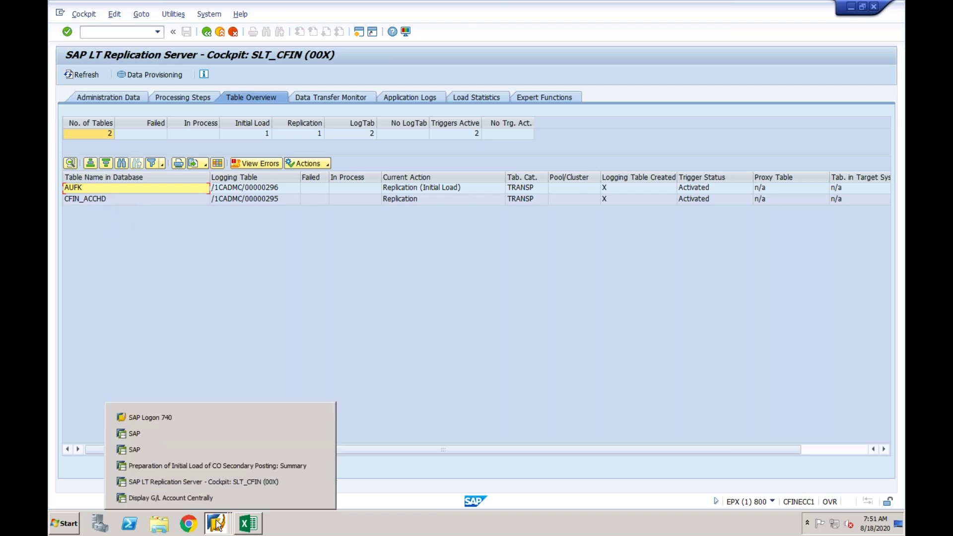
click(233, 467)
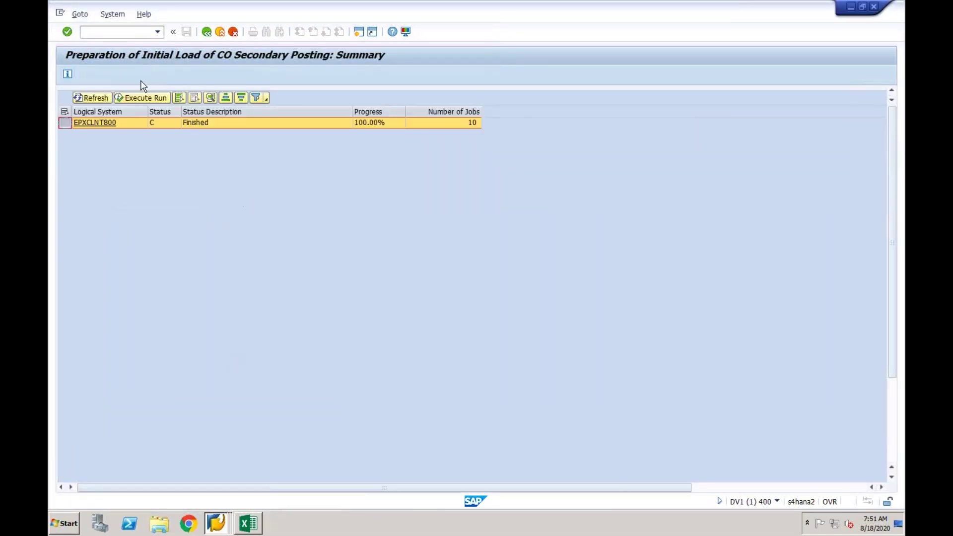
click(95, 98)
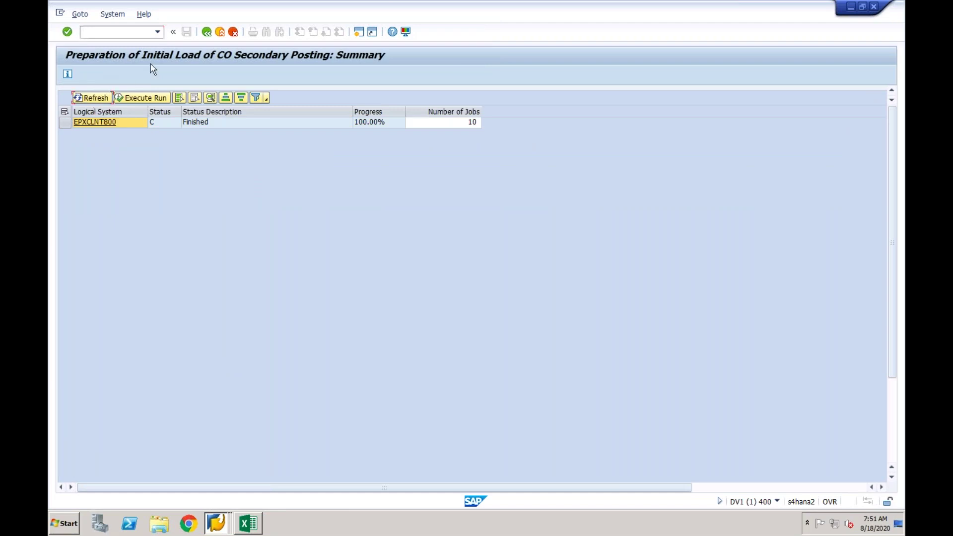
click(206, 32)
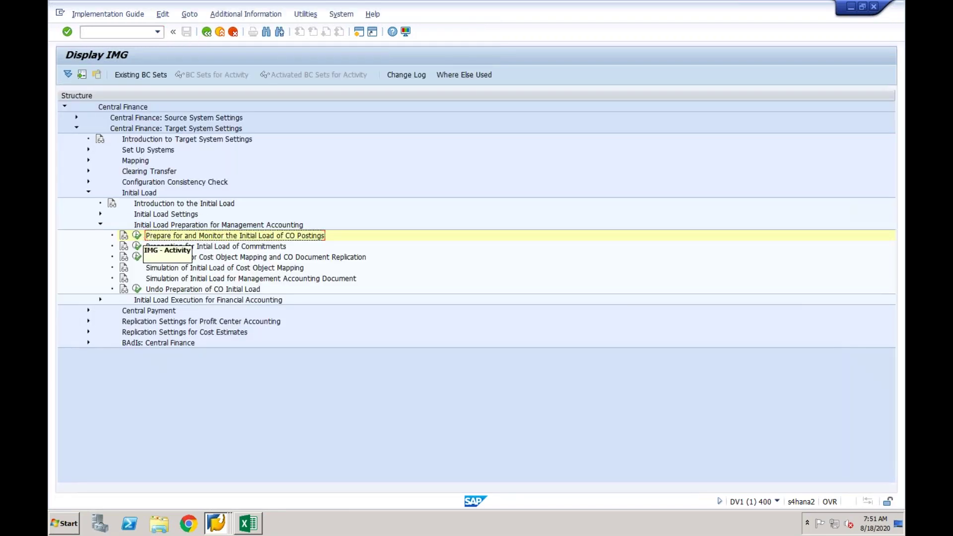
Rerun the preparation for EPXCLNT800, dismiss the delta-run-finished message, and return to the IMG tree.
click(137, 236)
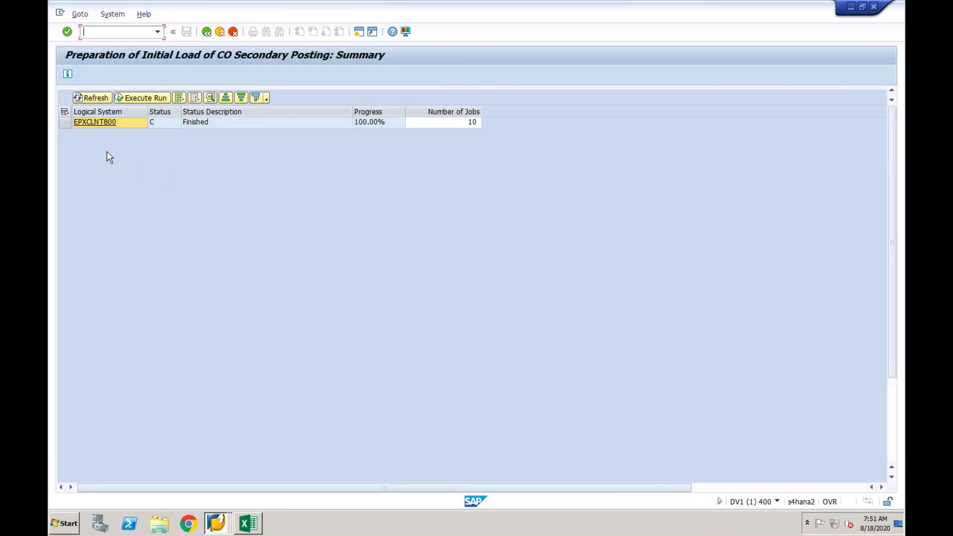
click(65, 123)
click(142, 99)
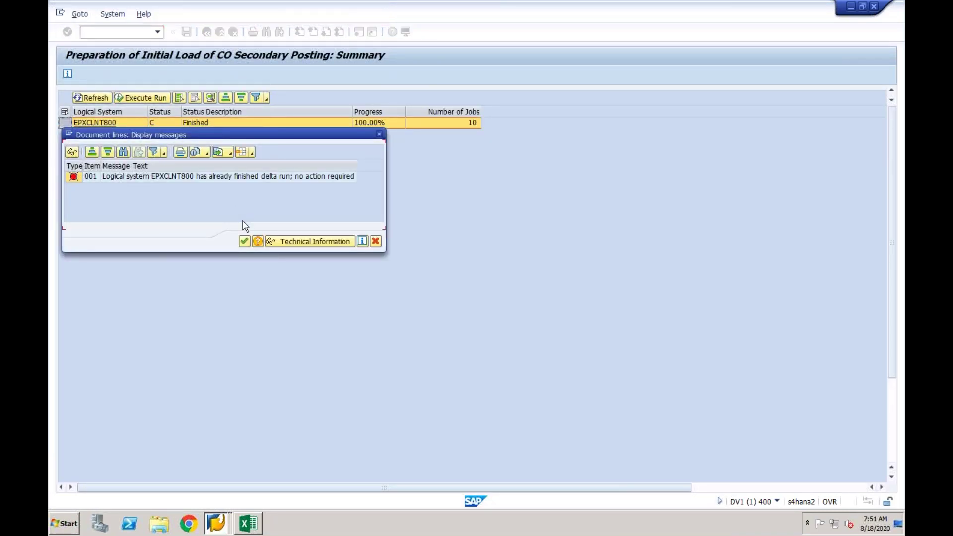
click(244, 241)
click(207, 32)
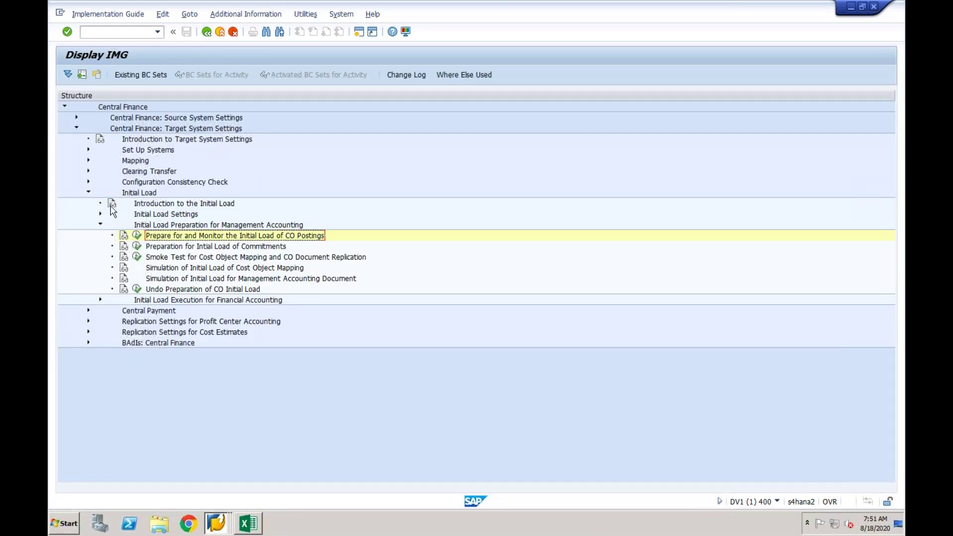
Expand Set Up Systems and check the Central Finance client's logical system assignment, showing clients 000 and 400.
click(88, 150)
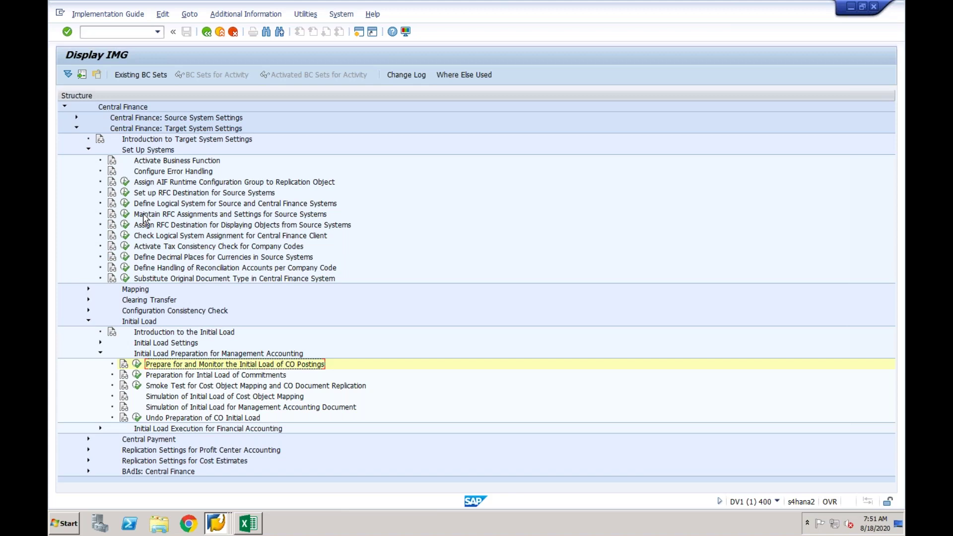
click(125, 235)
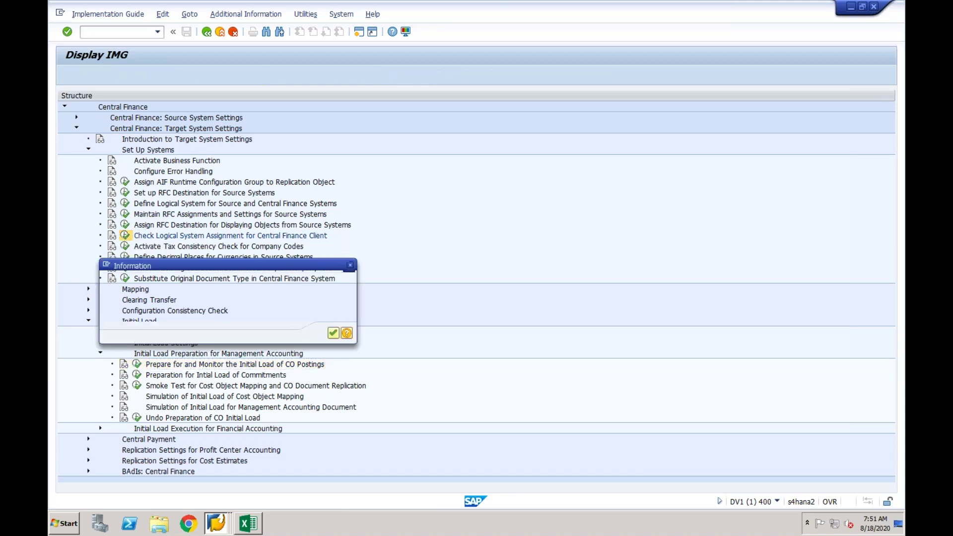
click(333, 332)
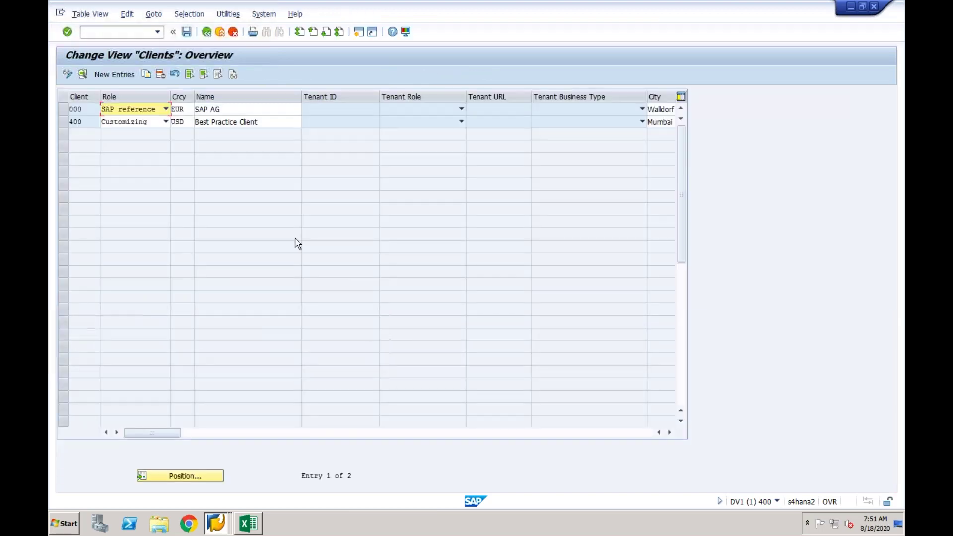
click(207, 32)
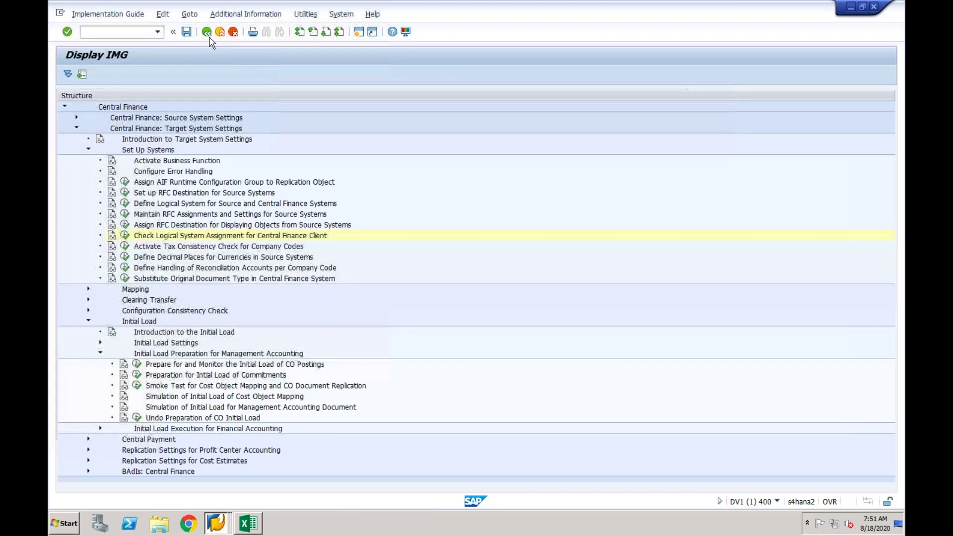
click(125, 235)
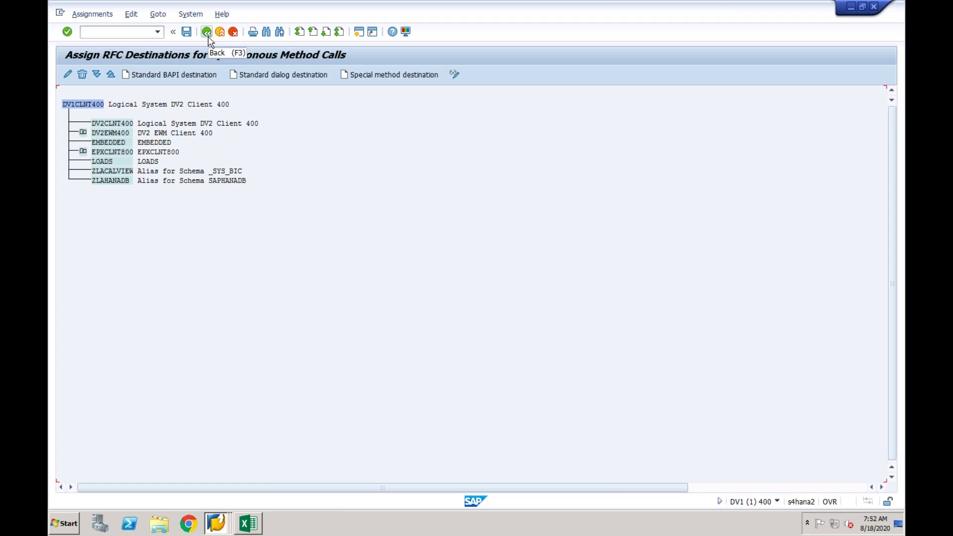
click(207, 37)
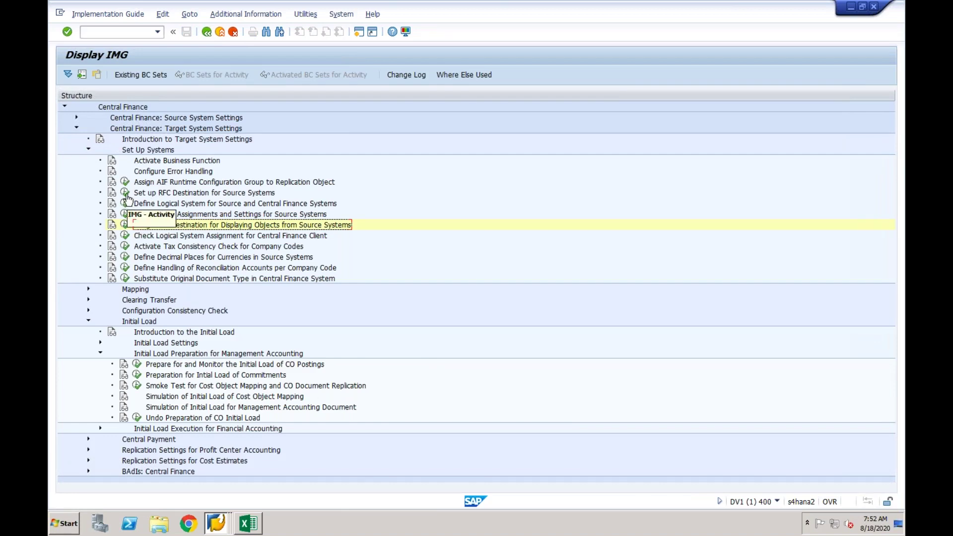
click(126, 194)
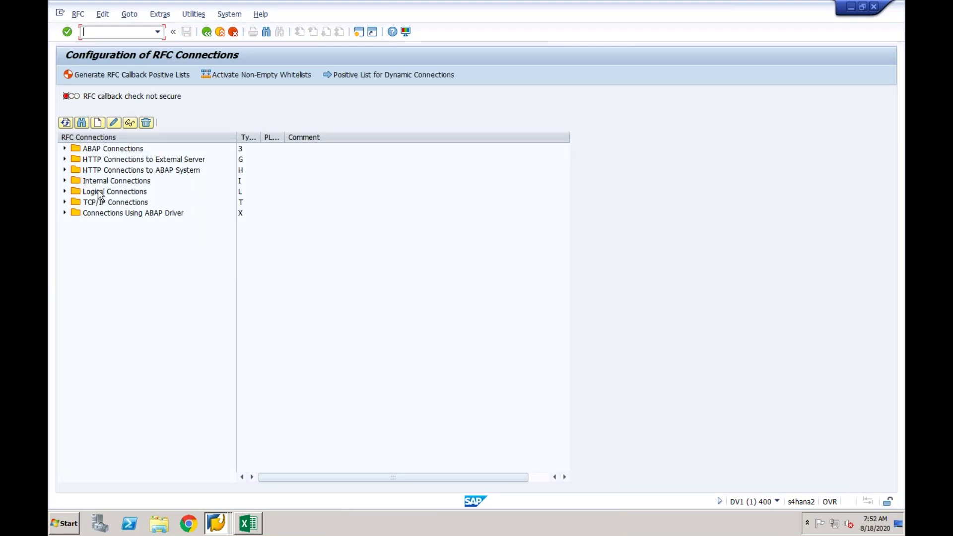
click(66, 149)
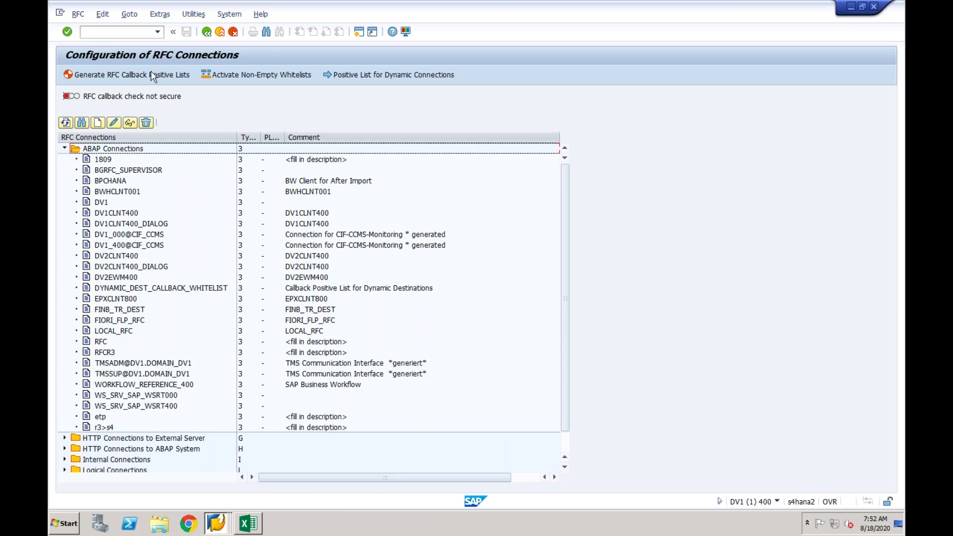
click(207, 33)
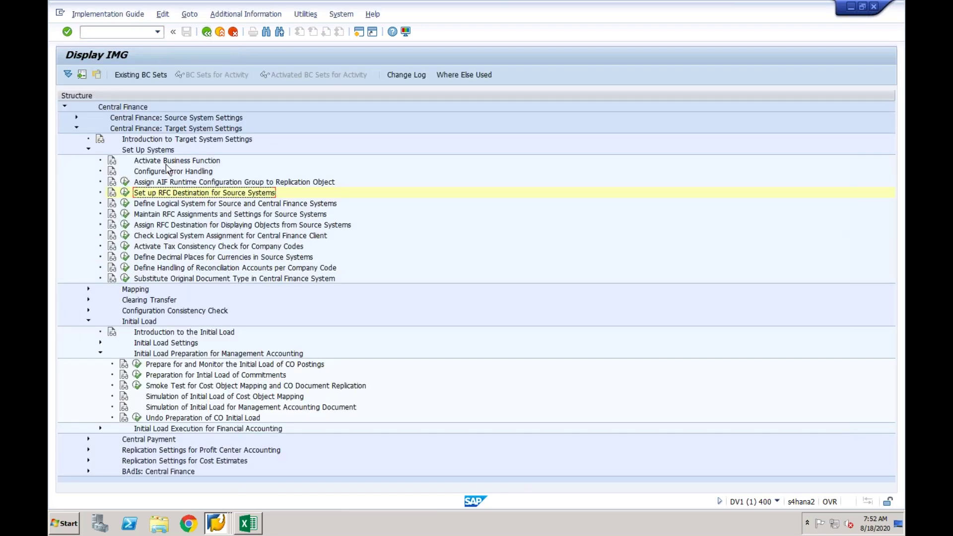
In Logical Systems, delete the EPXCLNT800 entry and attempt to save.
click(126, 204)
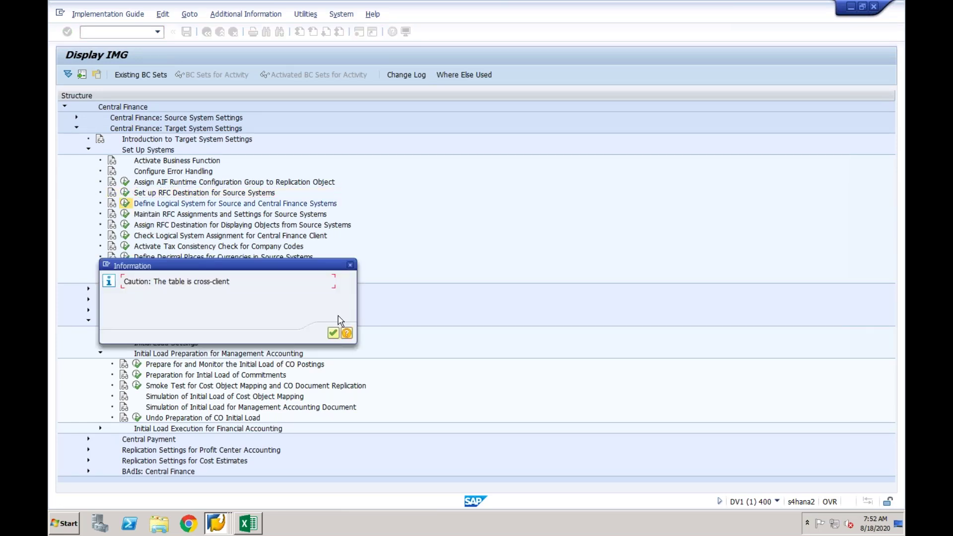
click(333, 333)
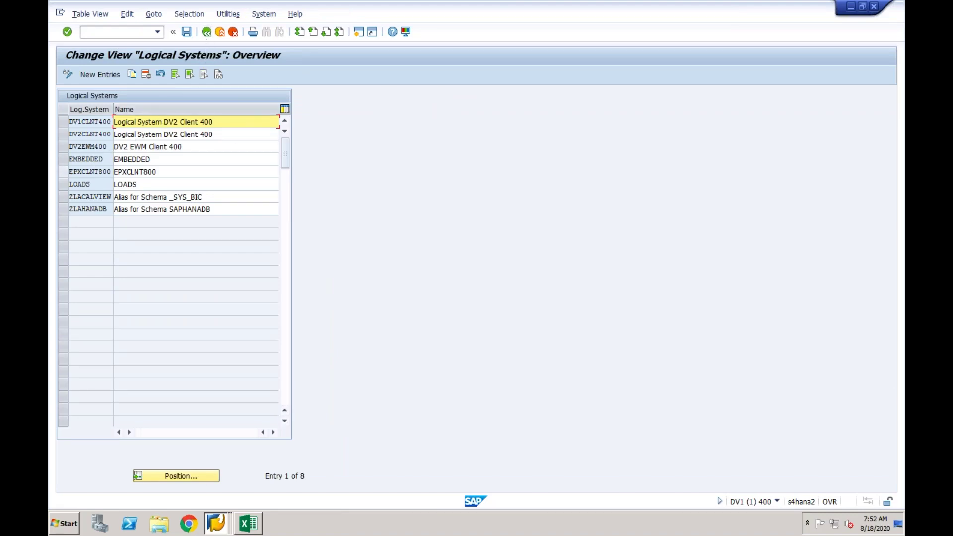
click(63, 172)
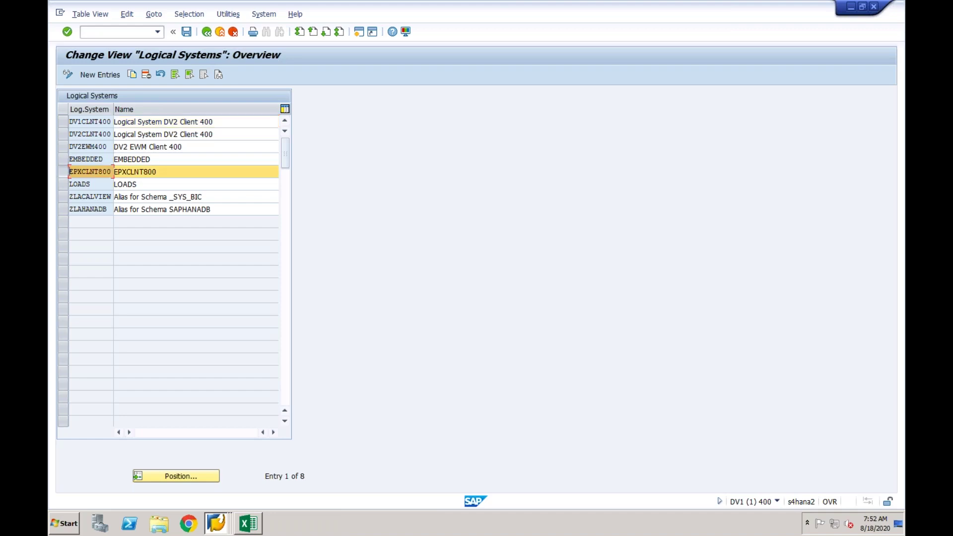
click(146, 75)
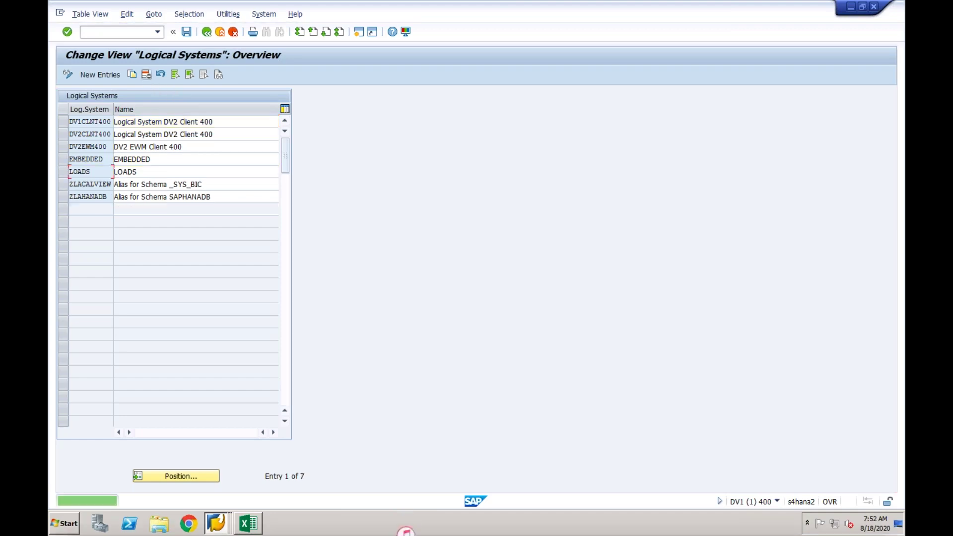
click(188, 33)
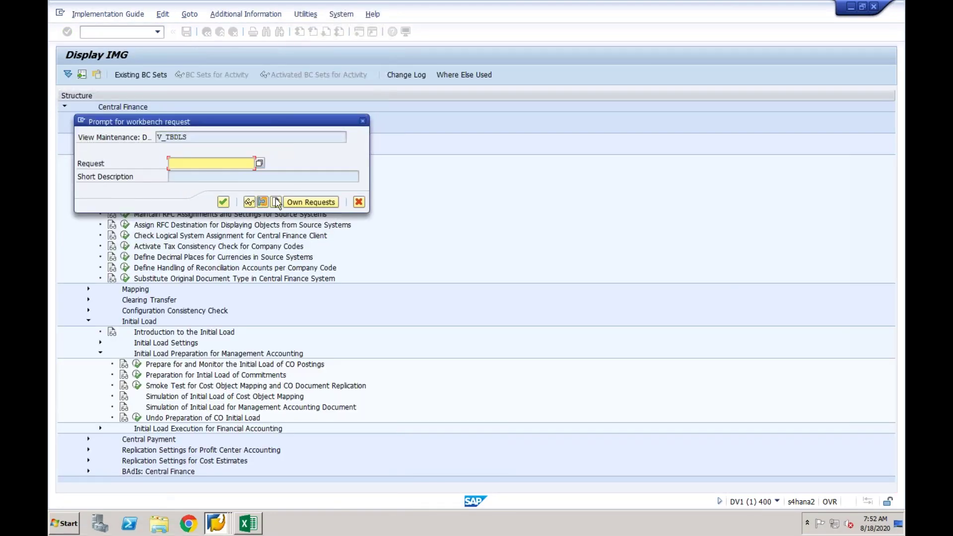
Cancel the transport request, discard the deletion on leaving, and rerun the CO postings preparation activity.
click(276, 203)
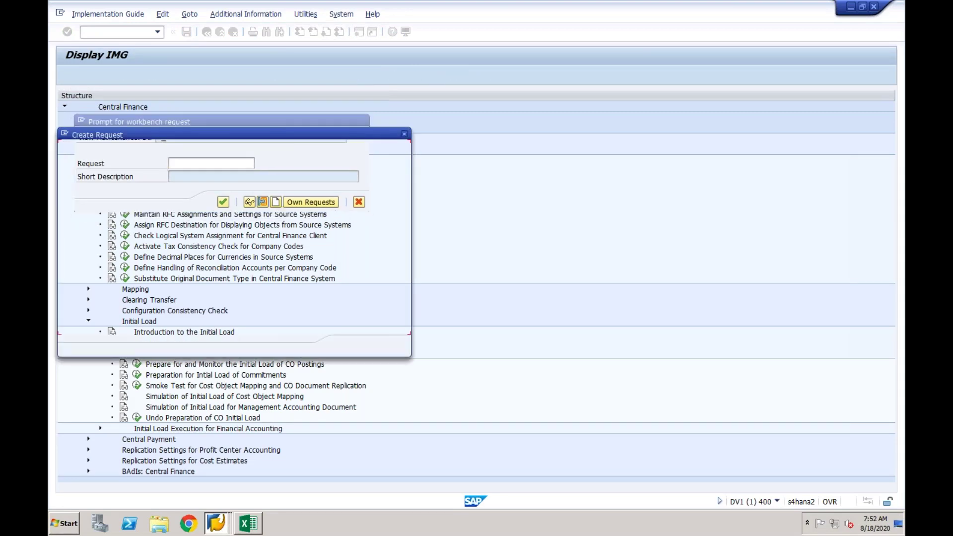
click(404, 134)
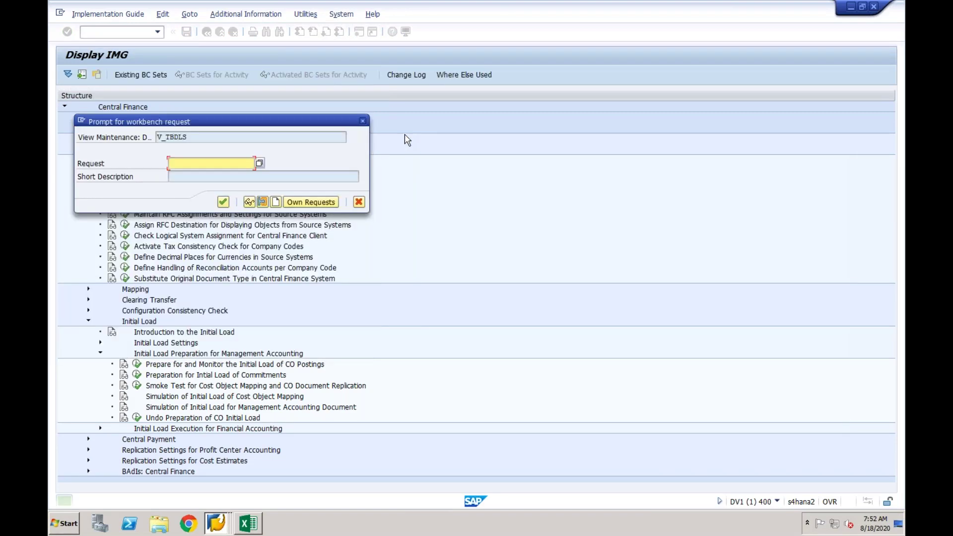
click(359, 202)
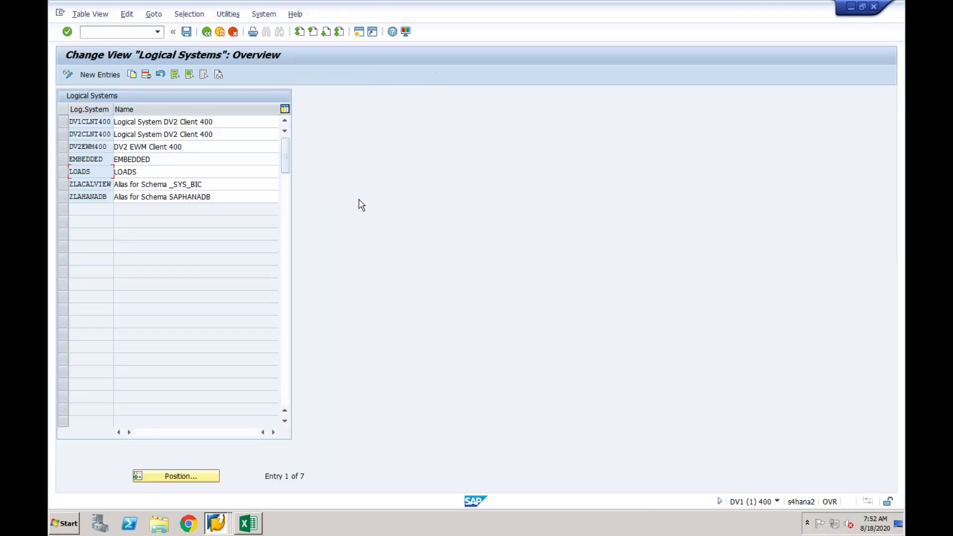
click(207, 33)
click(247, 215)
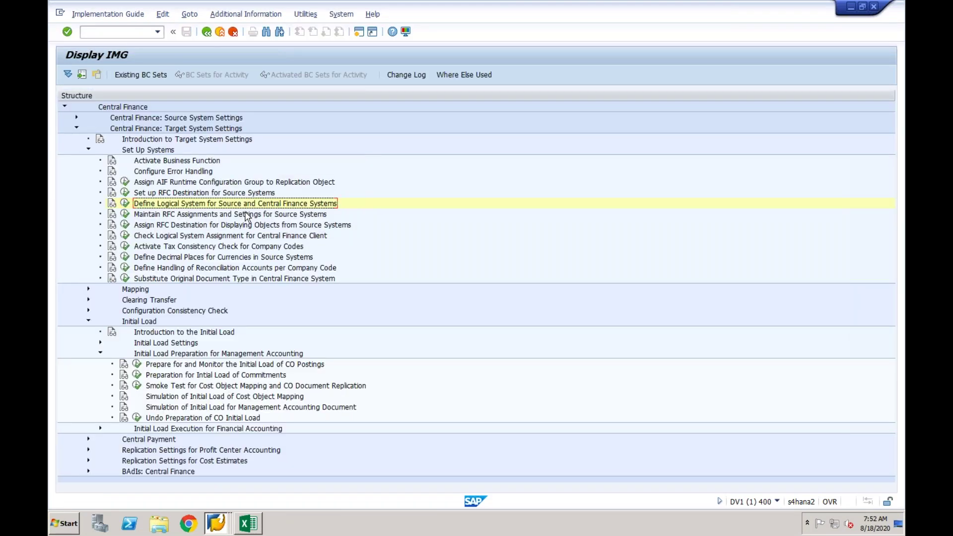
click(137, 364)
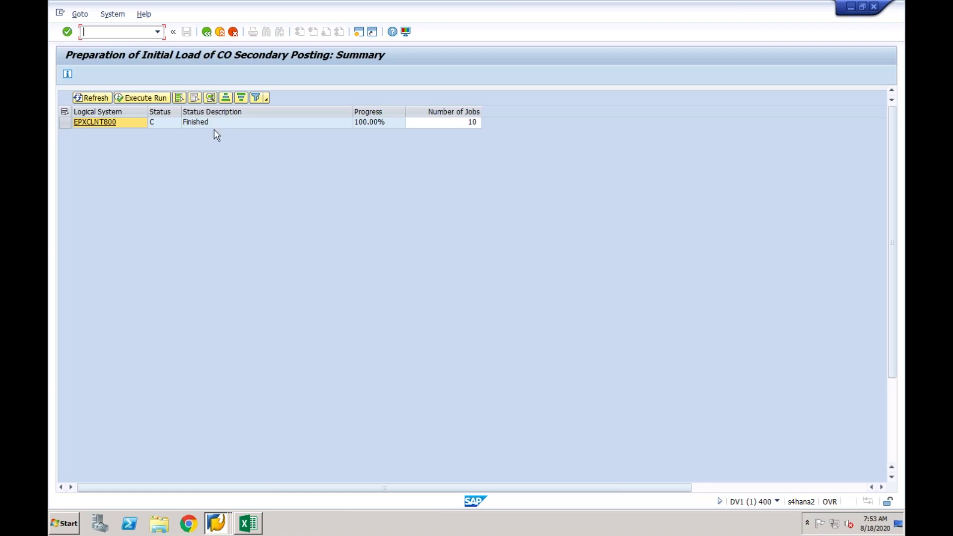
Review EPXCLNT800's status values: Not Started, In Process, Error Occurred, Delta Run Required, Finished.
click(188, 125)
click(167, 123)
click(175, 123)
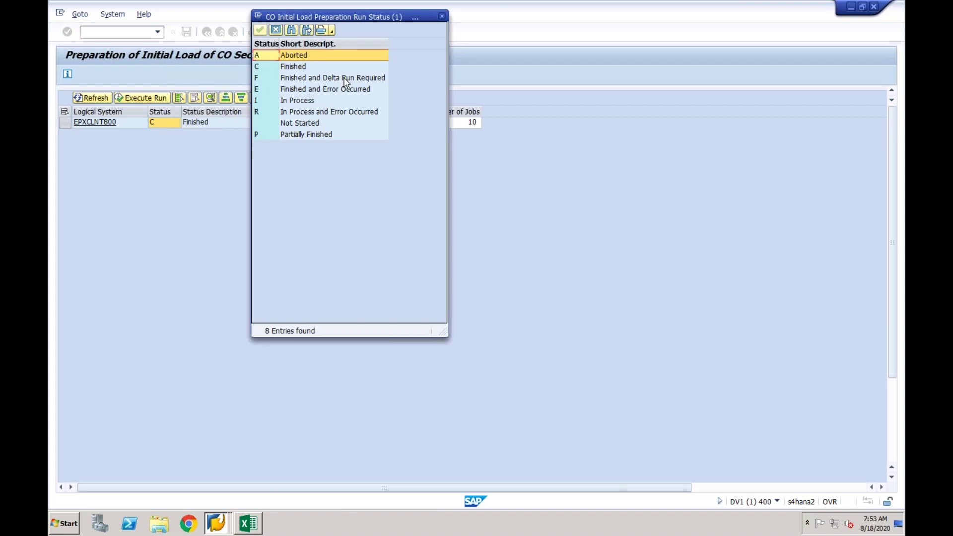
click(319, 125)
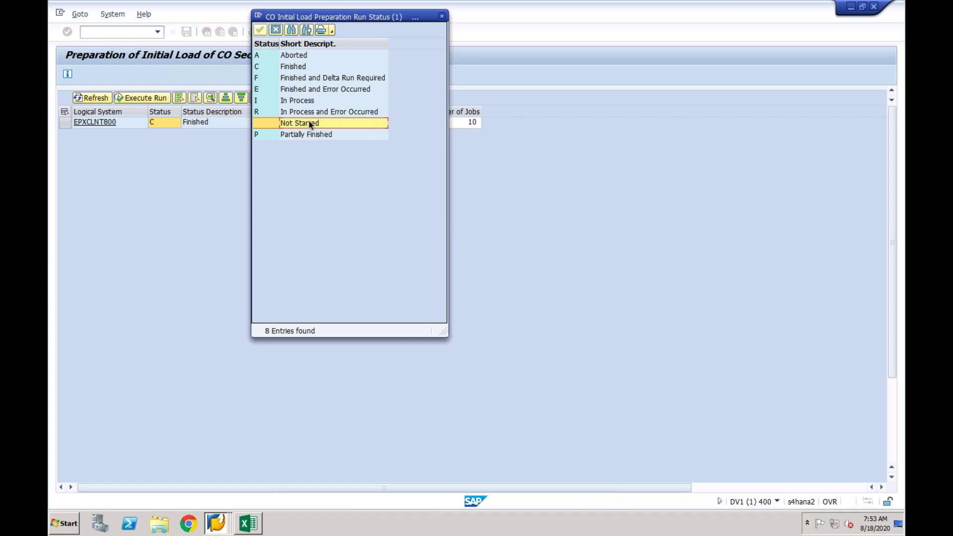
click(312, 102)
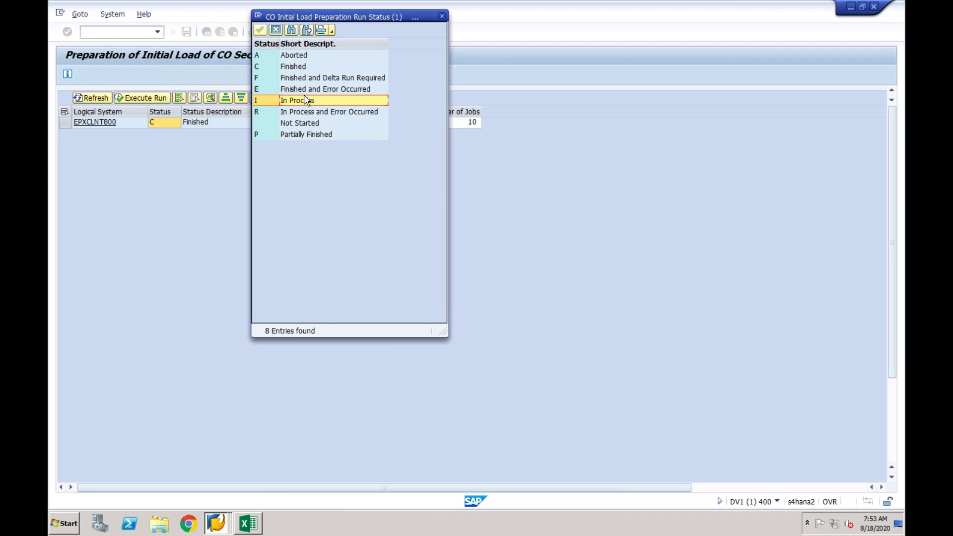
click(313, 113)
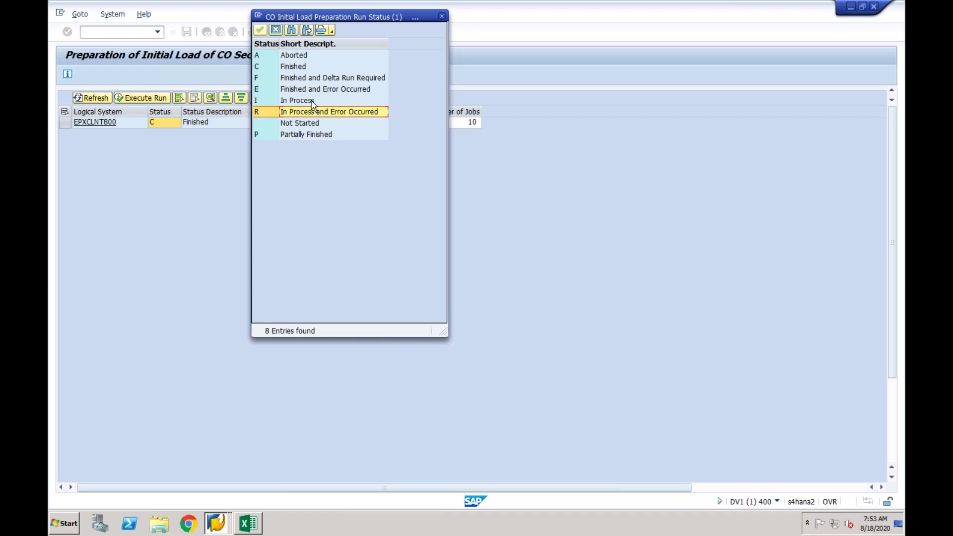
click(297, 79)
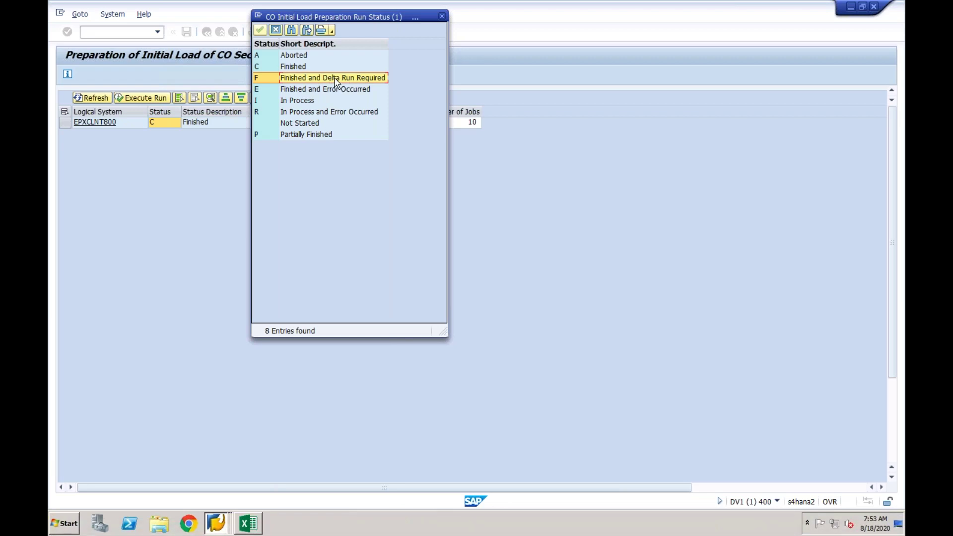
click(298, 68)
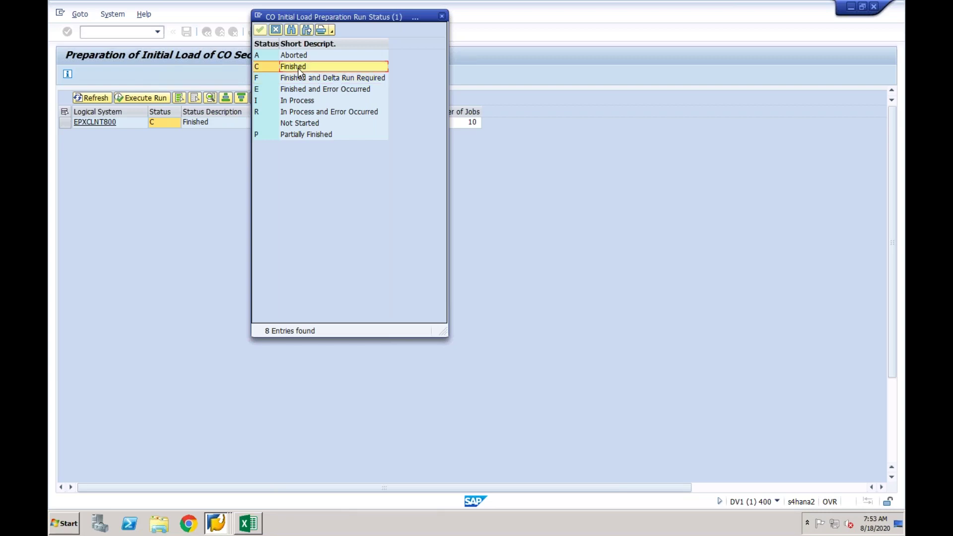
click(442, 17)
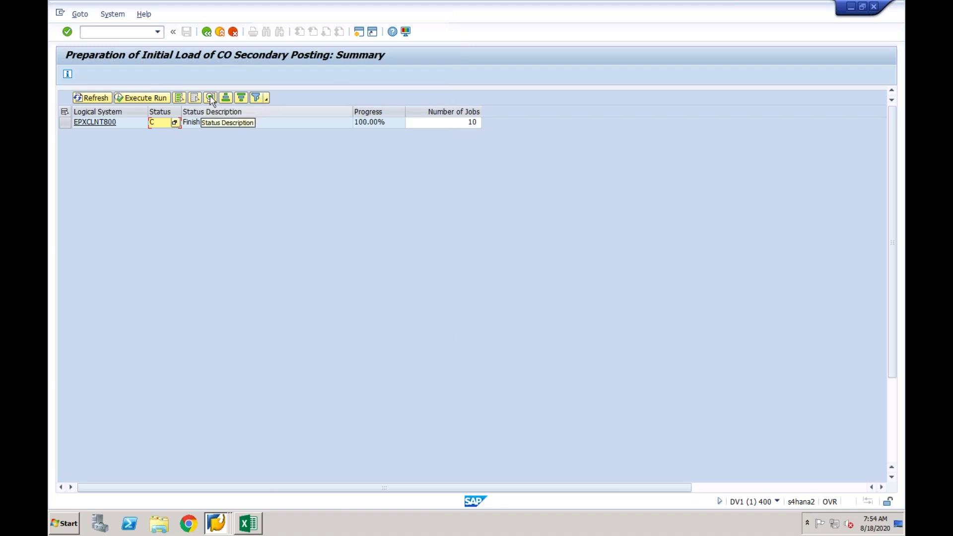
Read the CO postings activity documentation, highlighting its three use bullets, then close it.
click(208, 34)
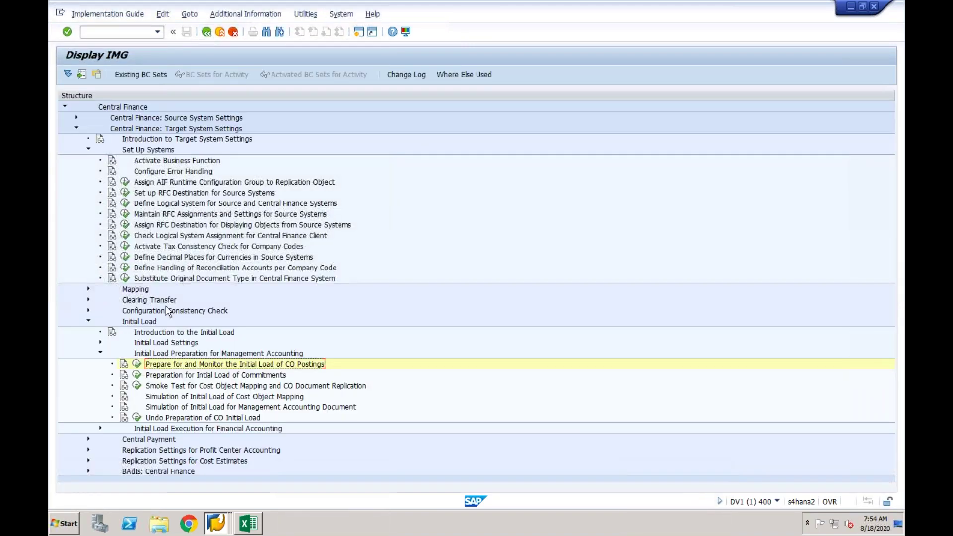
click(124, 366)
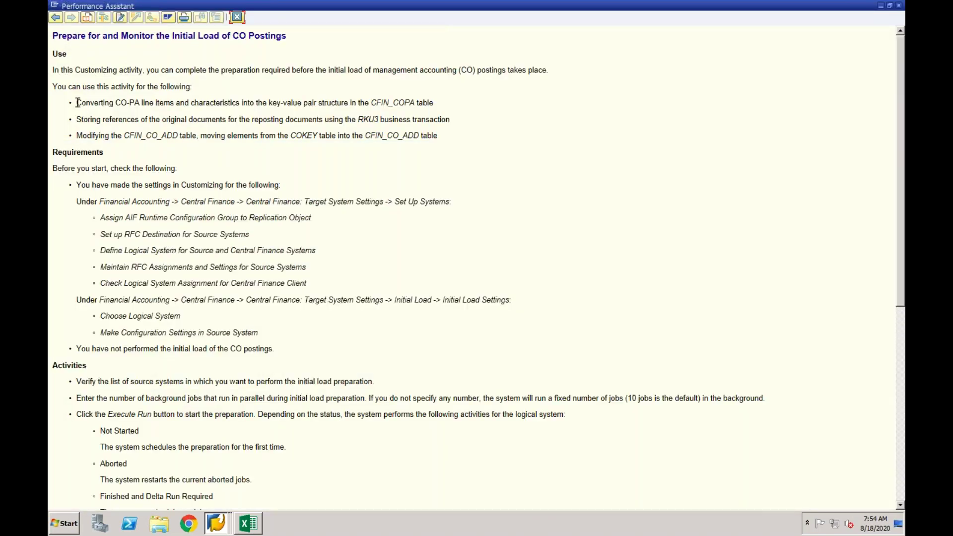
drag(78, 103, 441, 136)
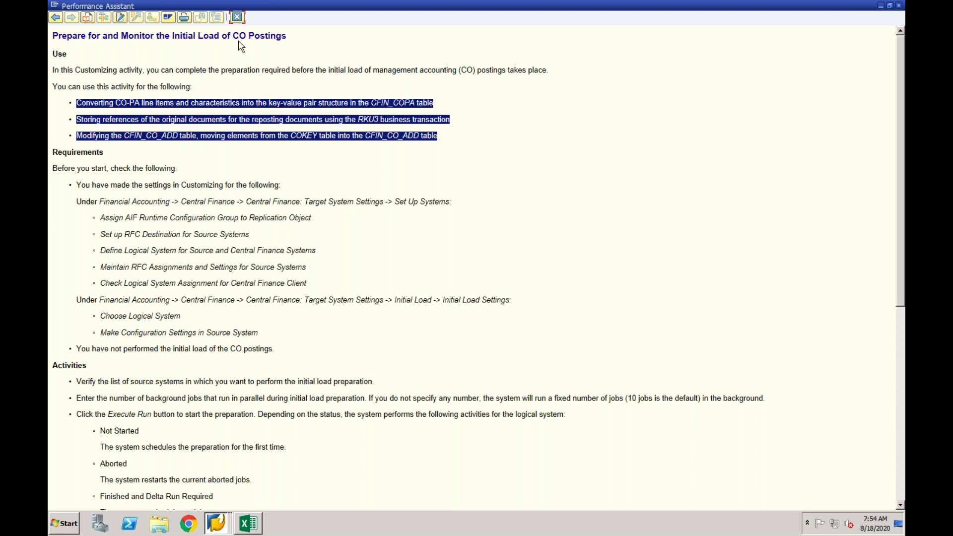
click(238, 18)
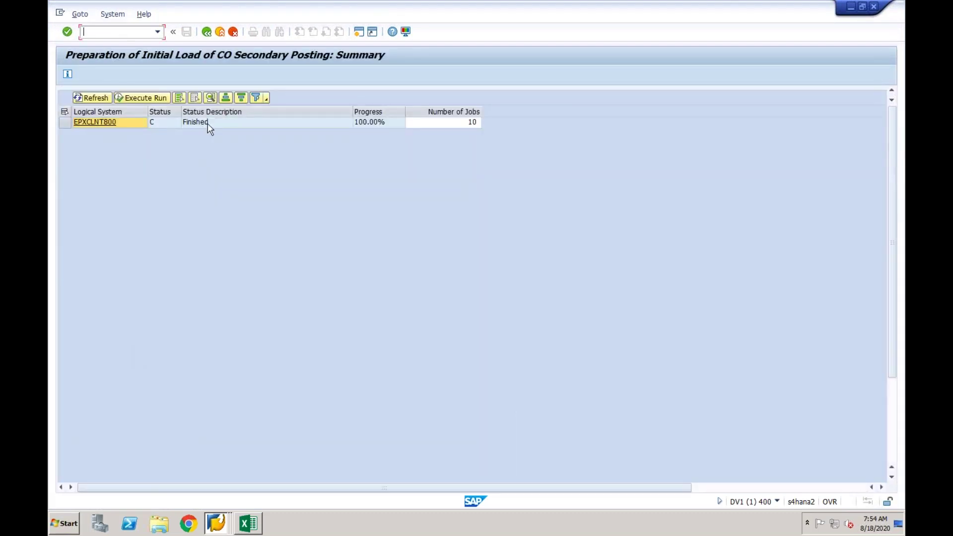
Recheck the CO secondary posting summary, select the commitments preparation activity, and return to Excel.
click(205, 124)
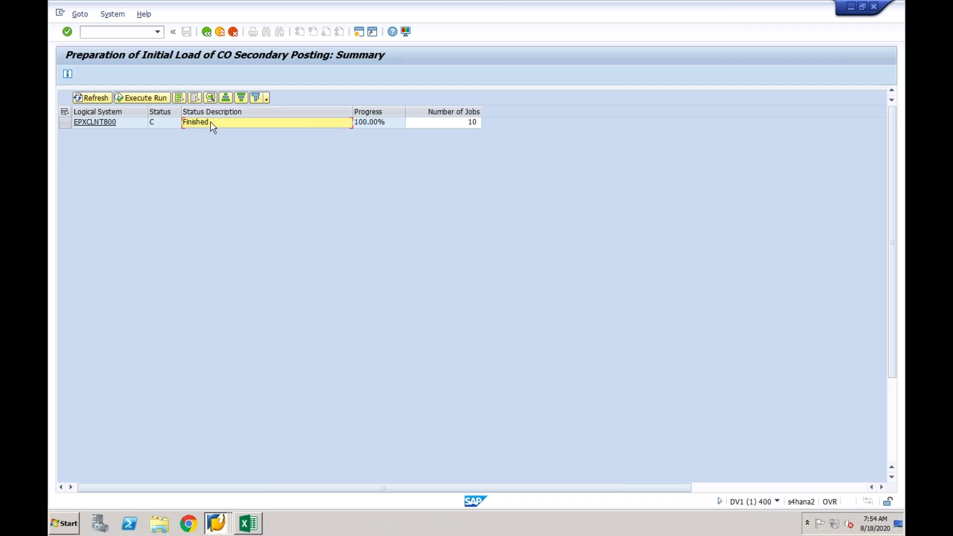
click(206, 33)
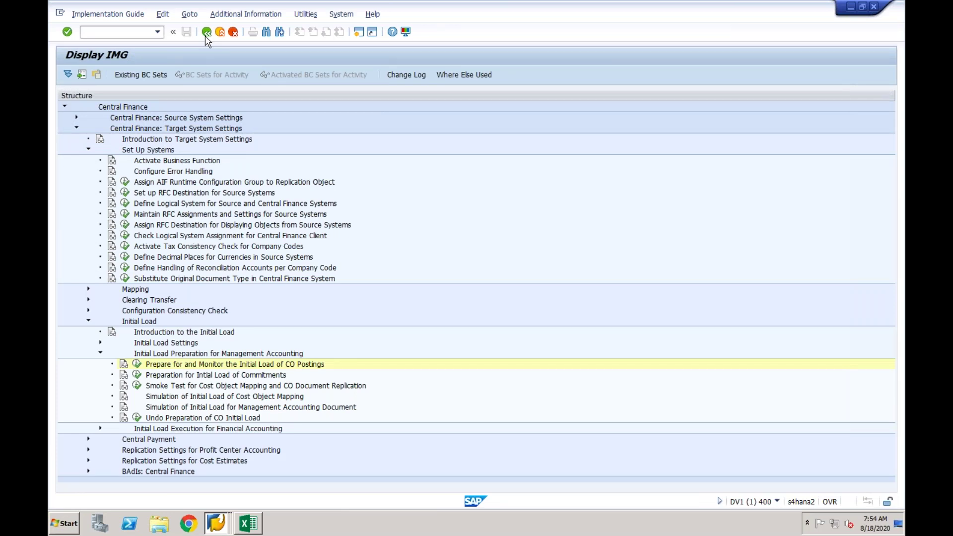
click(209, 377)
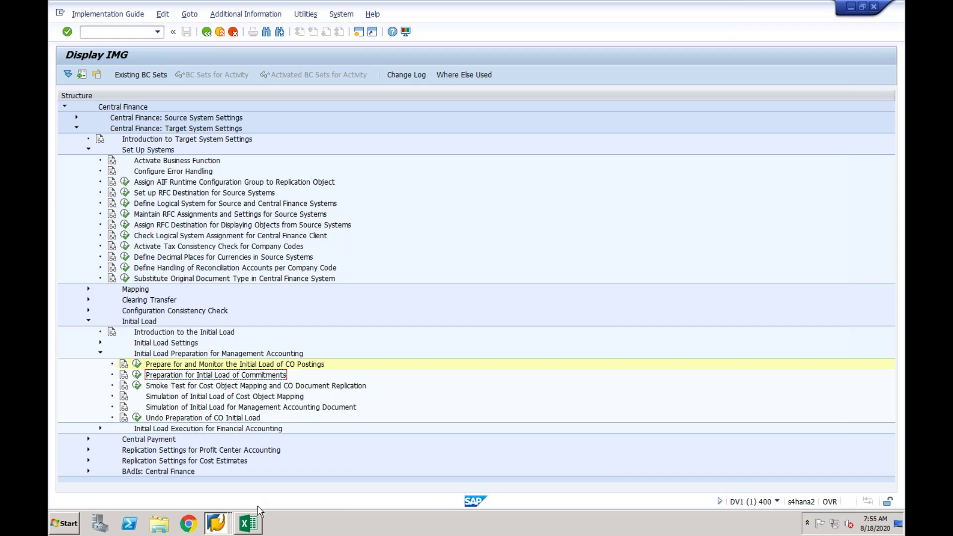
click(252, 528)
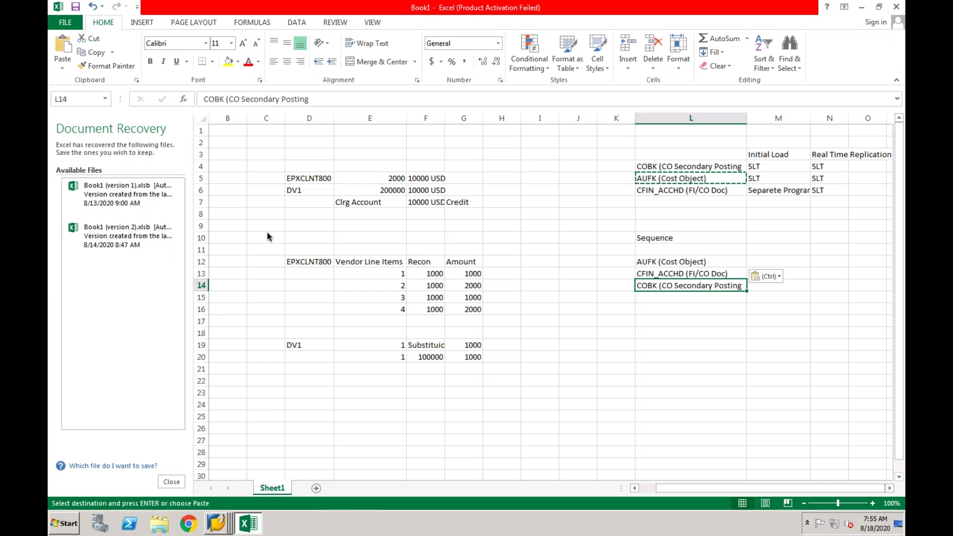
Enter 'Commitments?' in L18 and 'Internal Orders' in L19 below the load sequence.
click(652, 335)
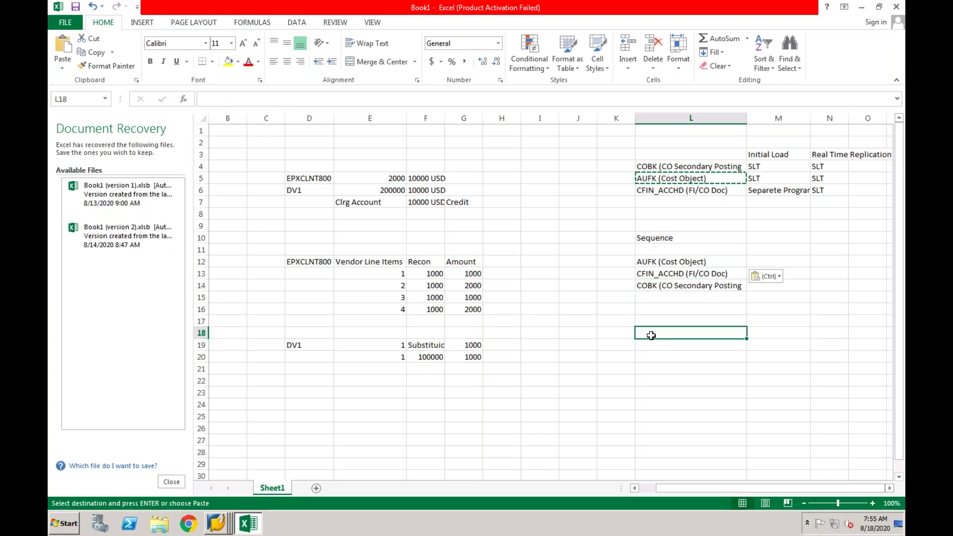
text(Comm)
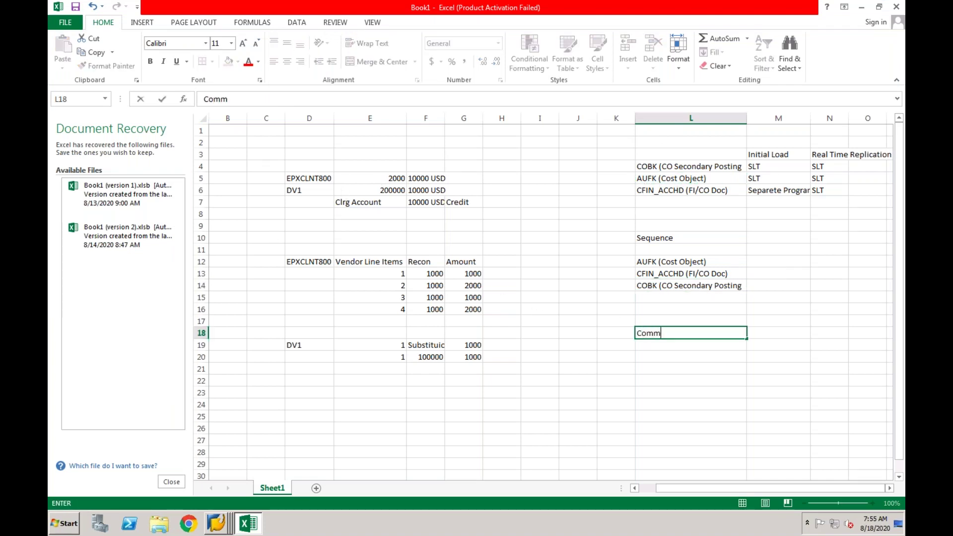
text(itments?)
key(Return)
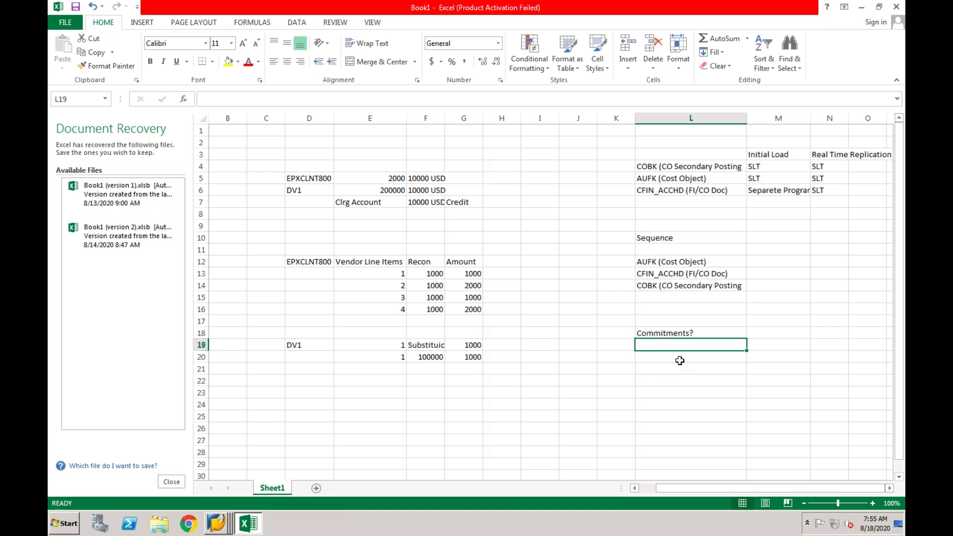
text(Interna)
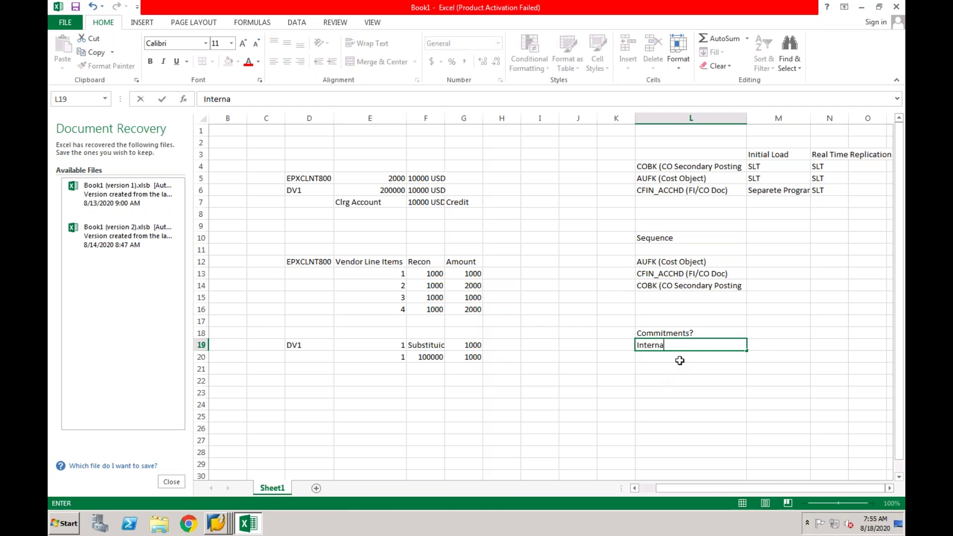
text(l Orders)
key(Return)
click(689, 346)
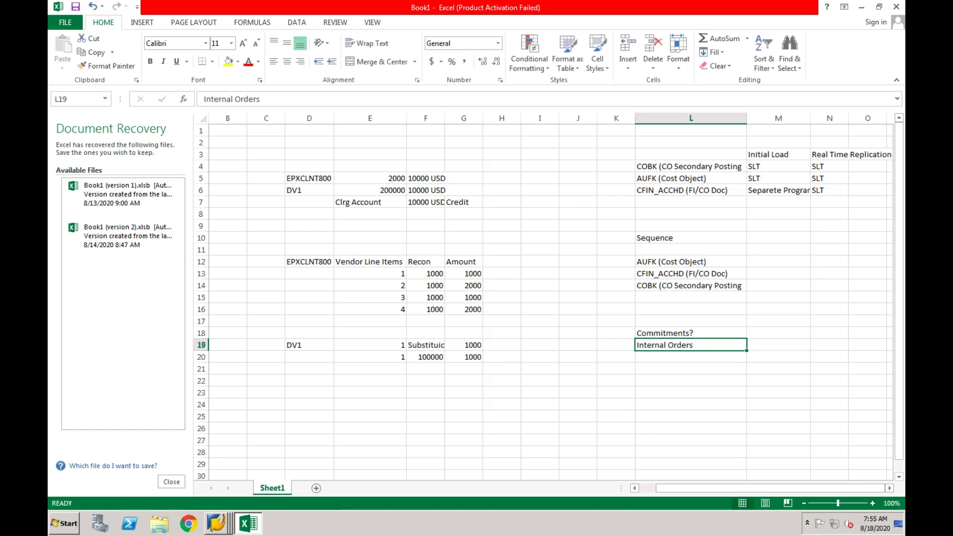
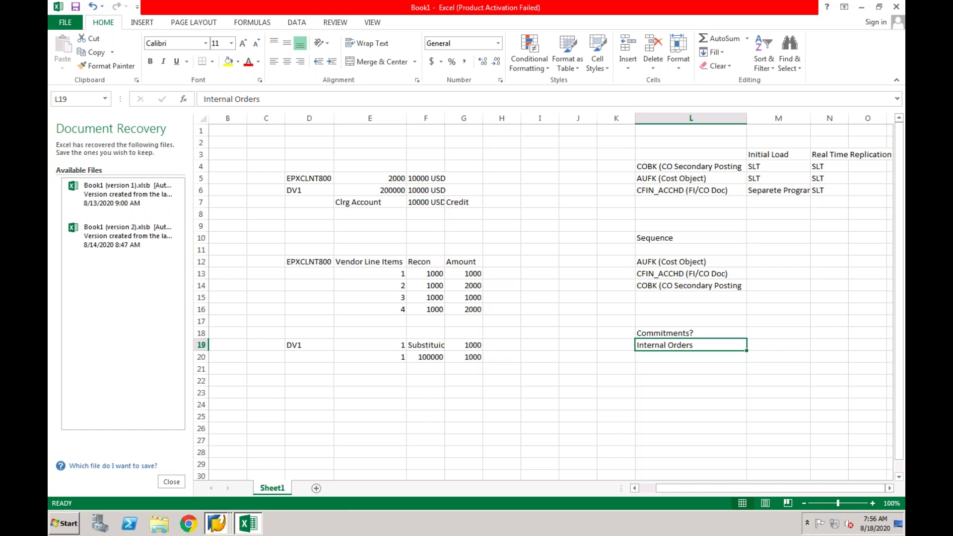
Bring the Display IMG window forward and run the commitments initial load preparation under Management Accounting.
click(216, 523)
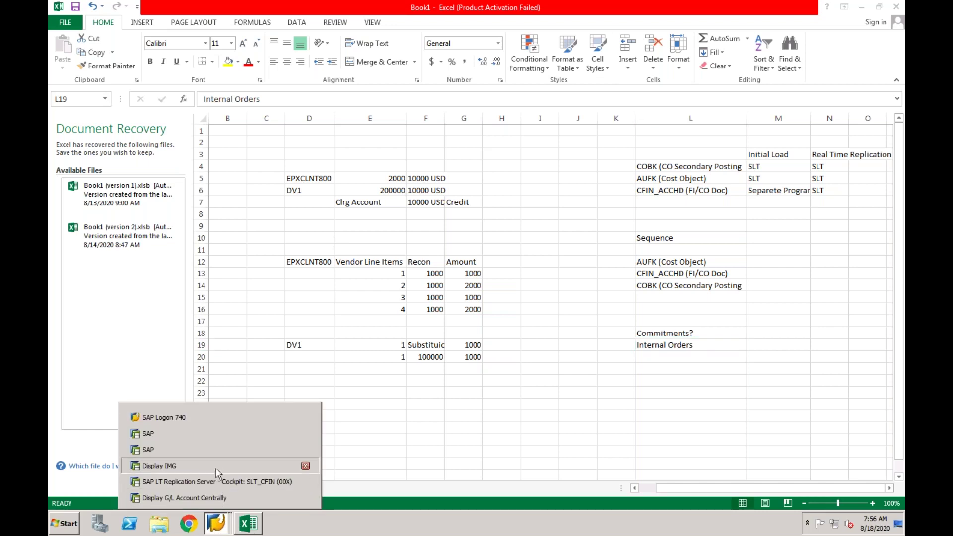
click(216, 466)
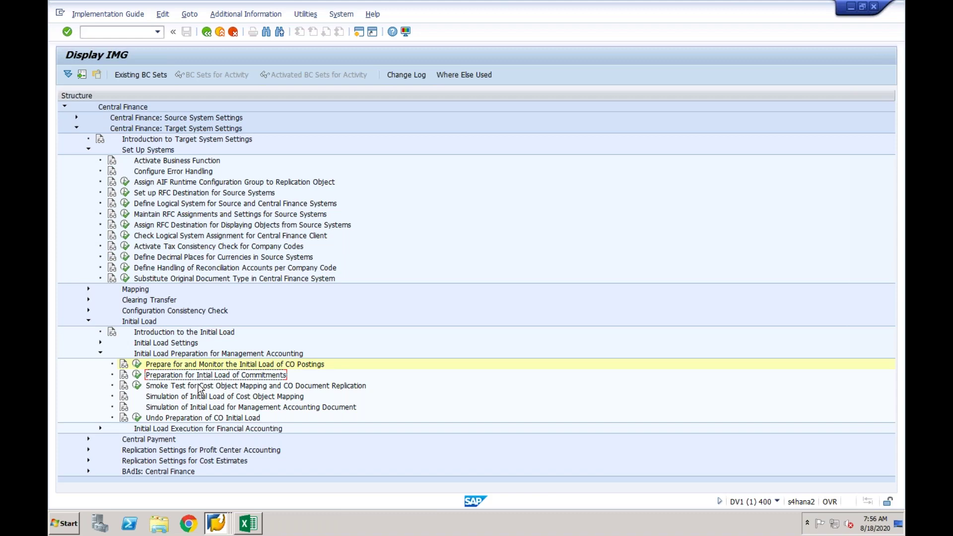
click(262, 355)
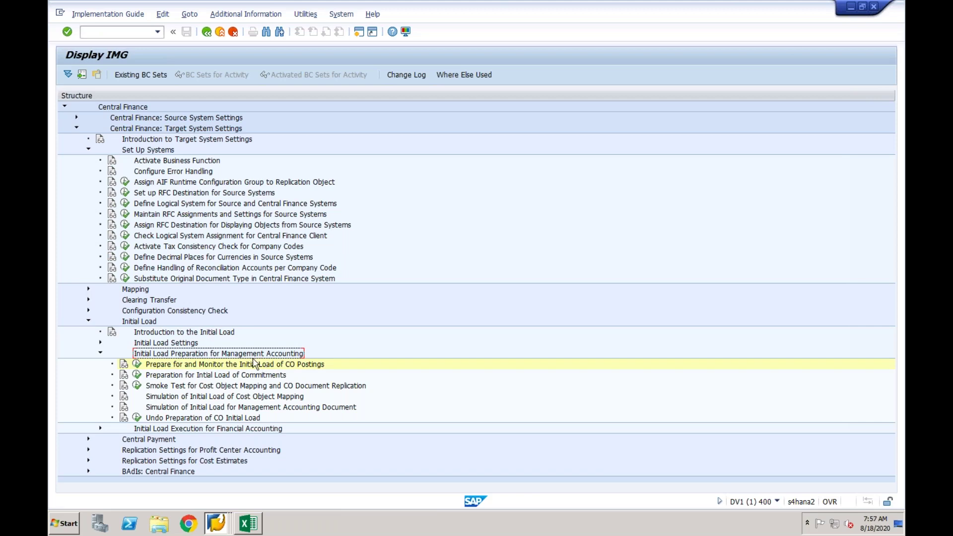
click(137, 375)
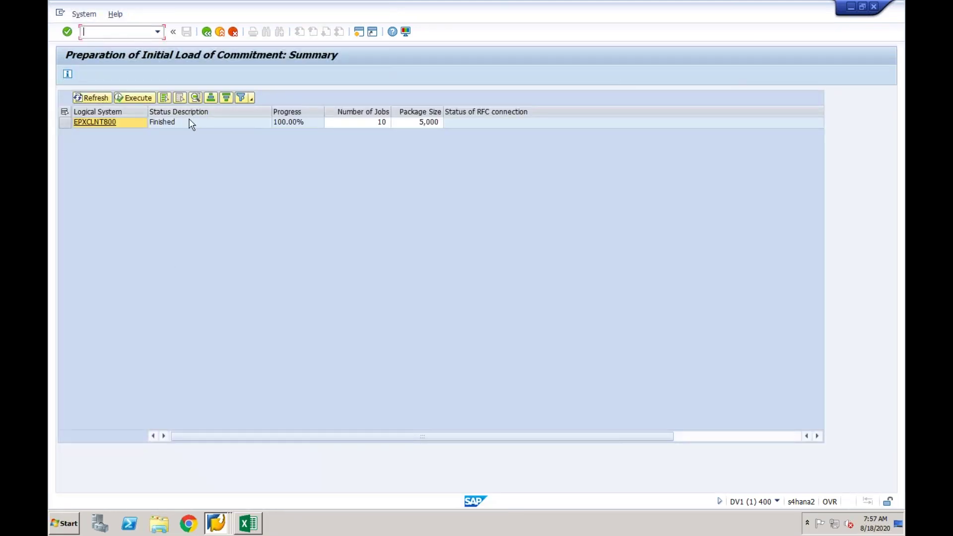
Check the EPXCLNT800 row (Finished, 100.00%) and go back to the IMG activity tree.
click(64, 122)
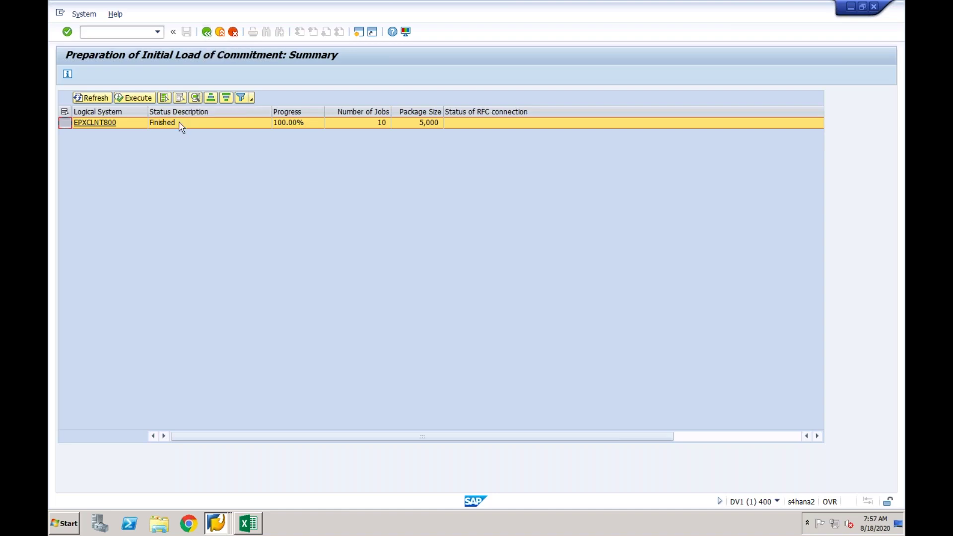
click(207, 33)
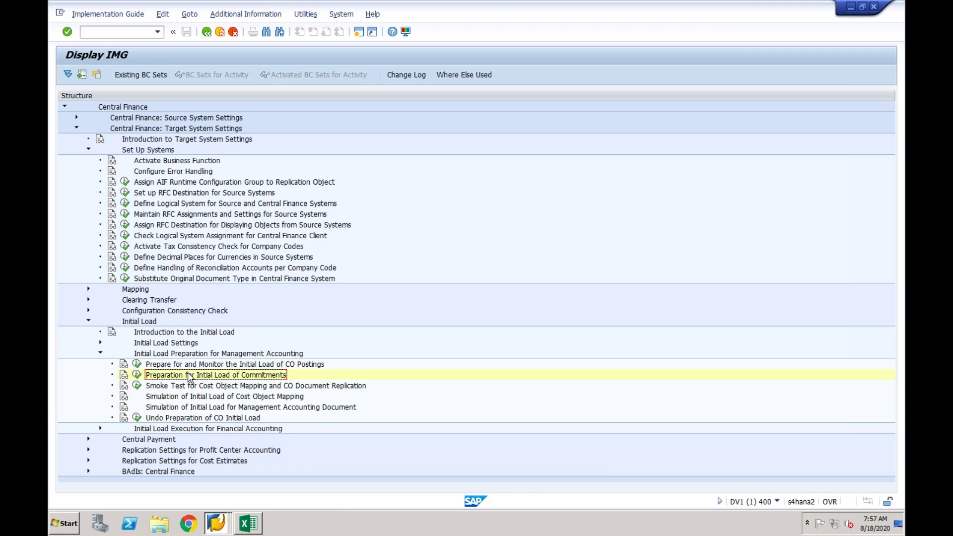
In the SLT replication cockpit, start replication of table COBK through Data Provisioning.
click(218, 520)
click(219, 482)
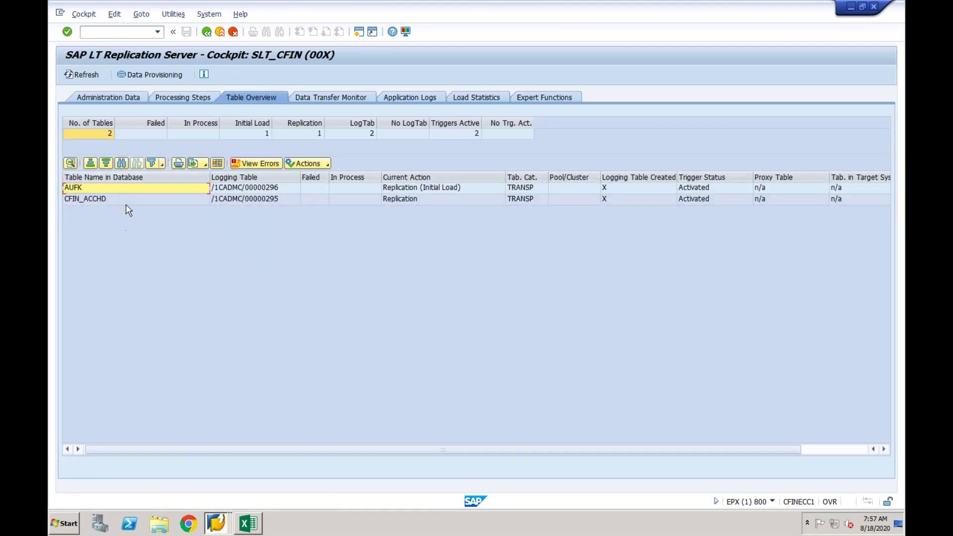
click(161, 75)
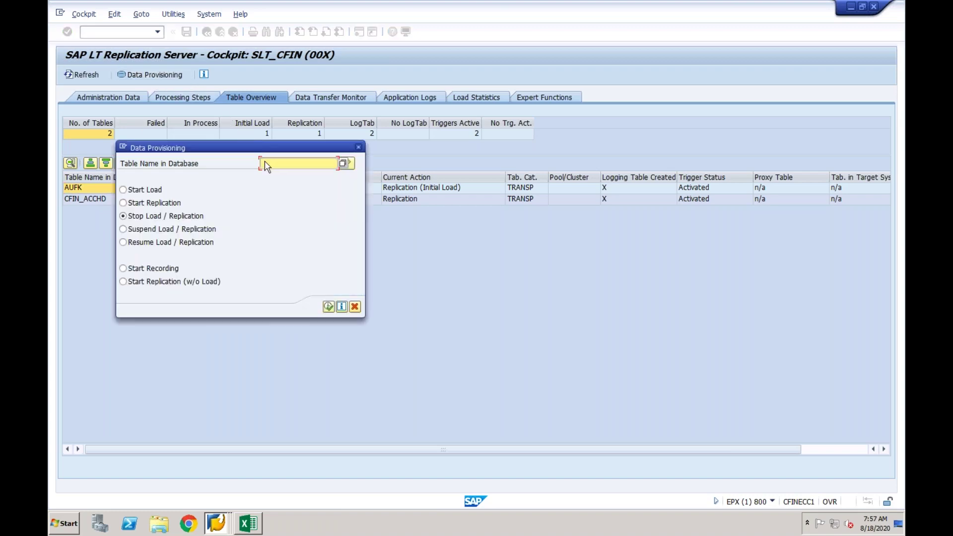
text(COBK)
click(124, 203)
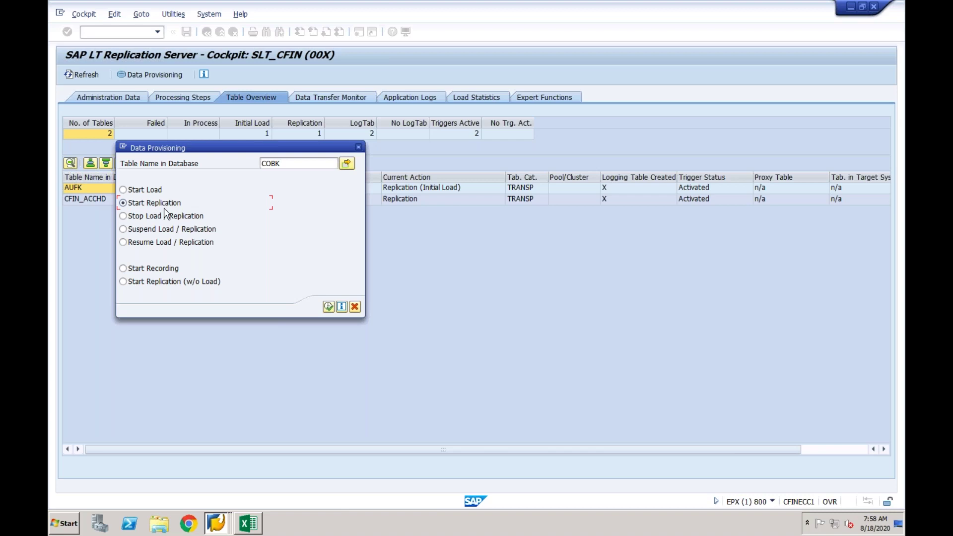
click(328, 307)
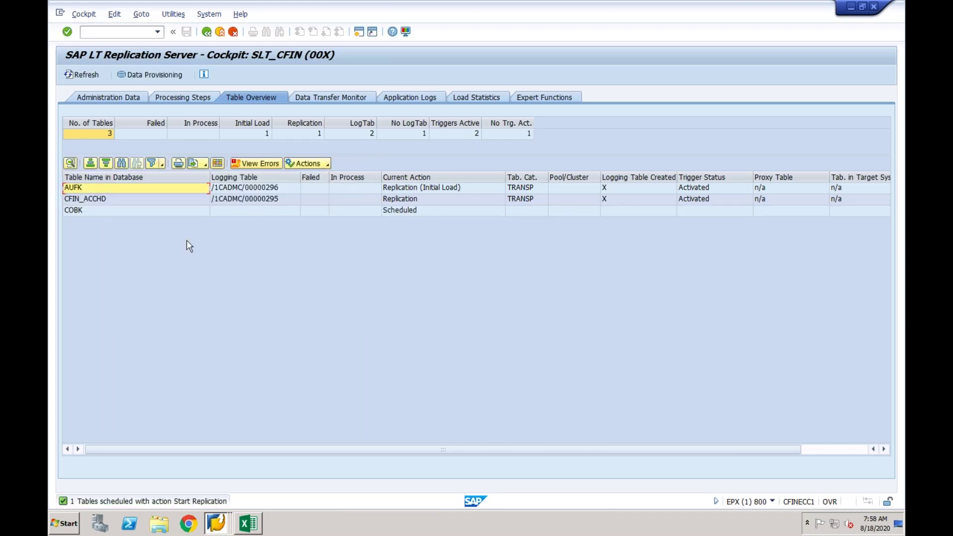
Refresh the Table Overview and confirm COBK is in initial load with its trigger activated.
click(125, 212)
click(90, 74)
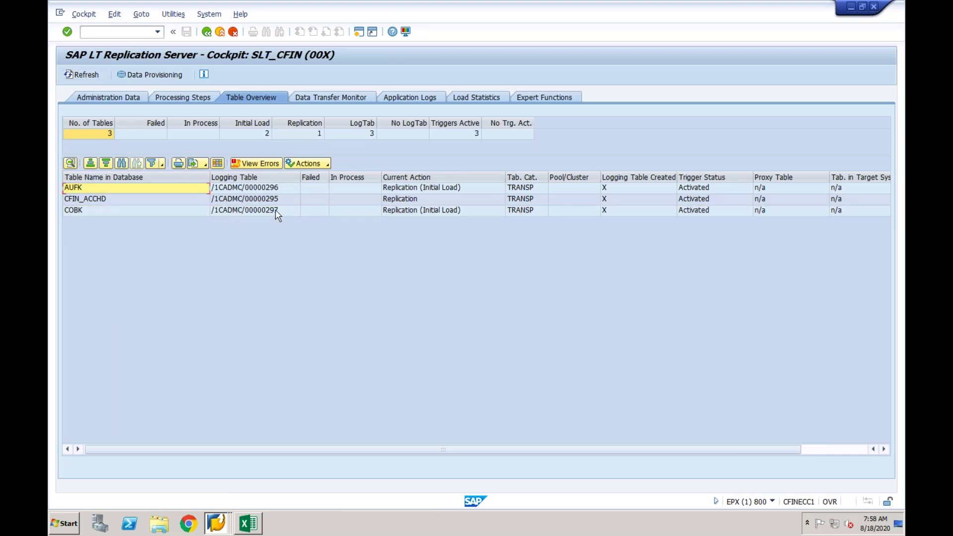
click(262, 212)
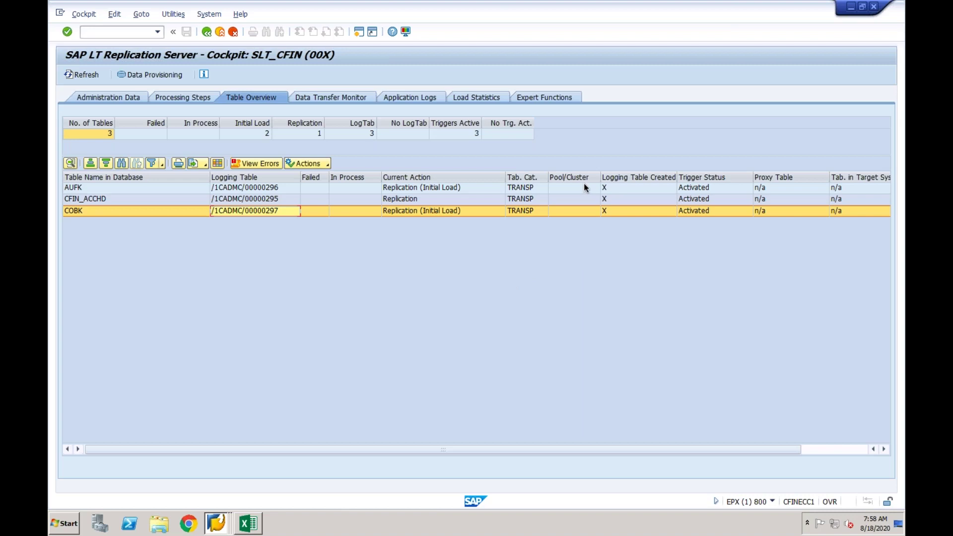
click(219, 519)
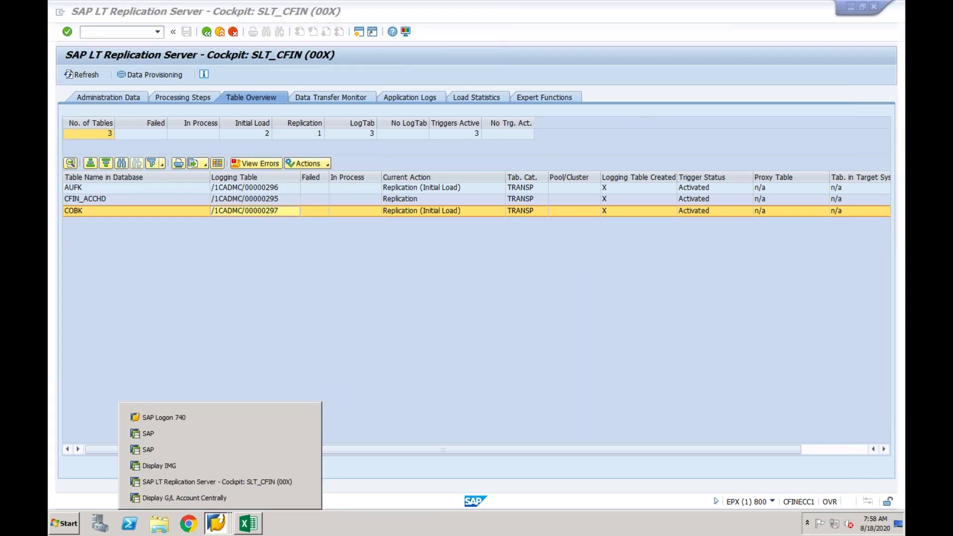
Bring the Display IMG tree forward and go through the CO postings, commitments and smoke test activities.
click(215, 469)
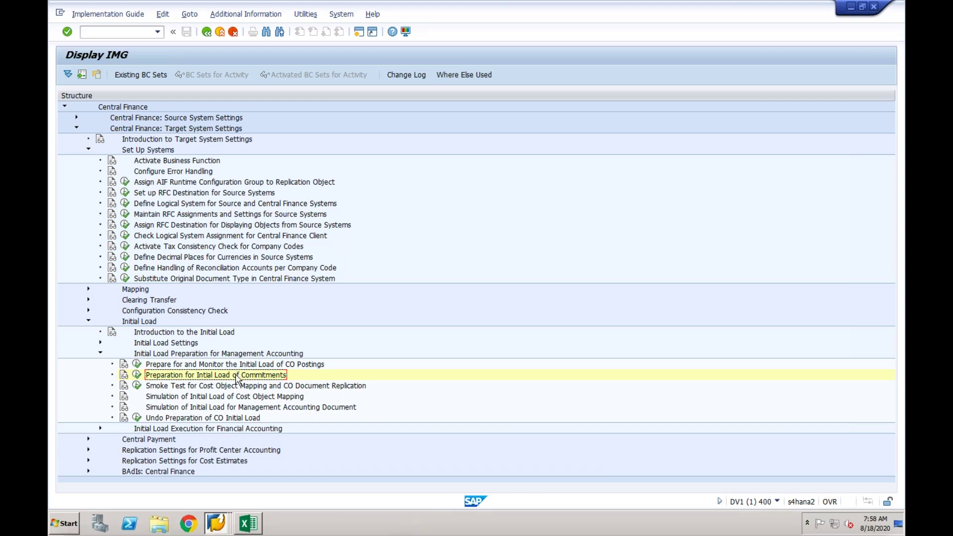
click(233, 387)
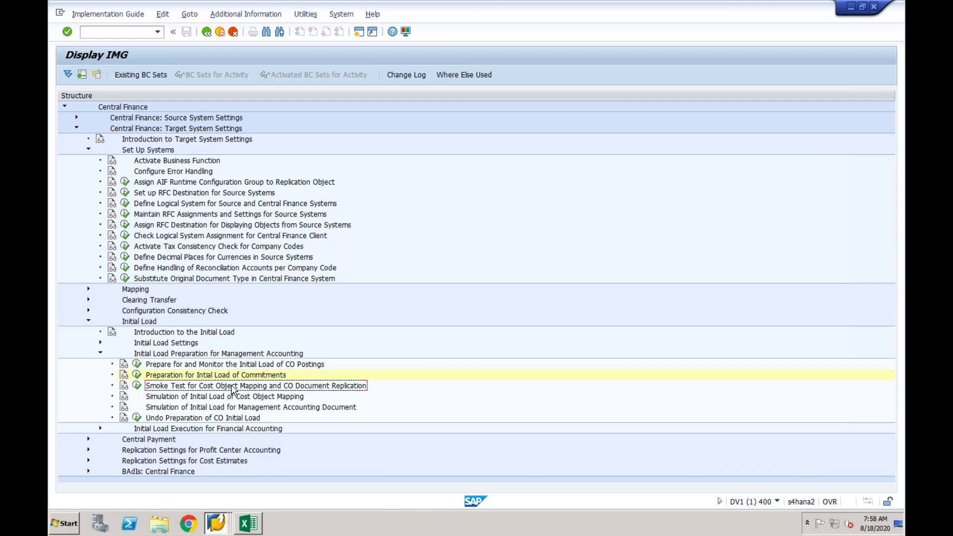
click(211, 366)
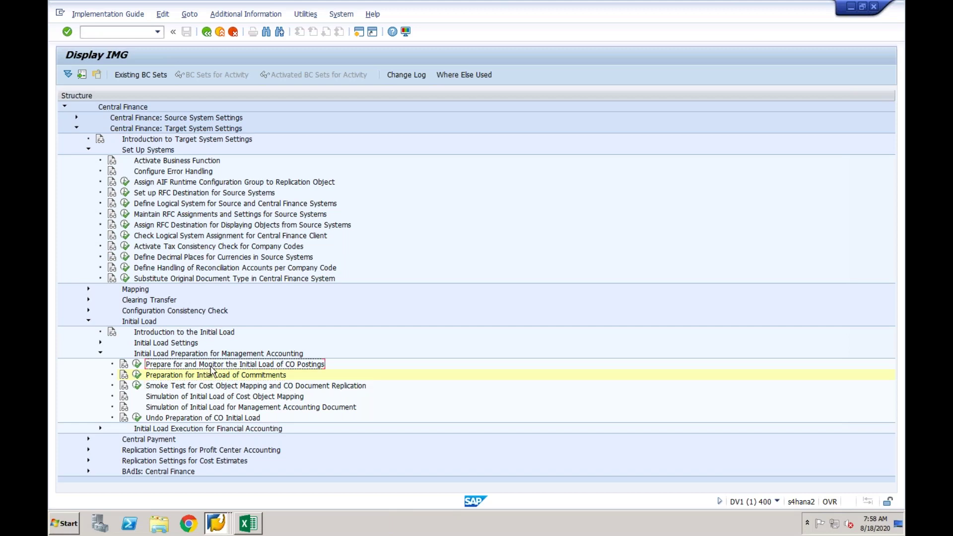
click(211, 378)
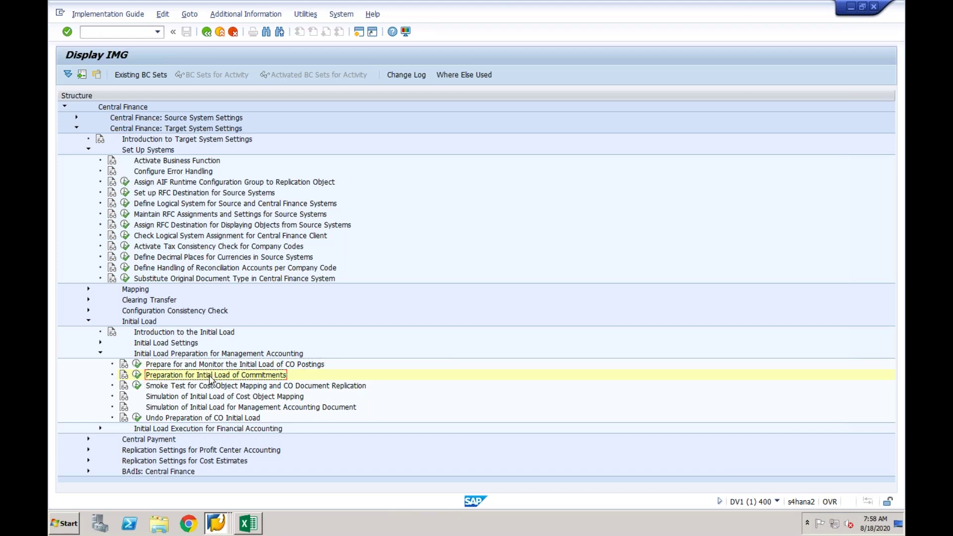
click(175, 367)
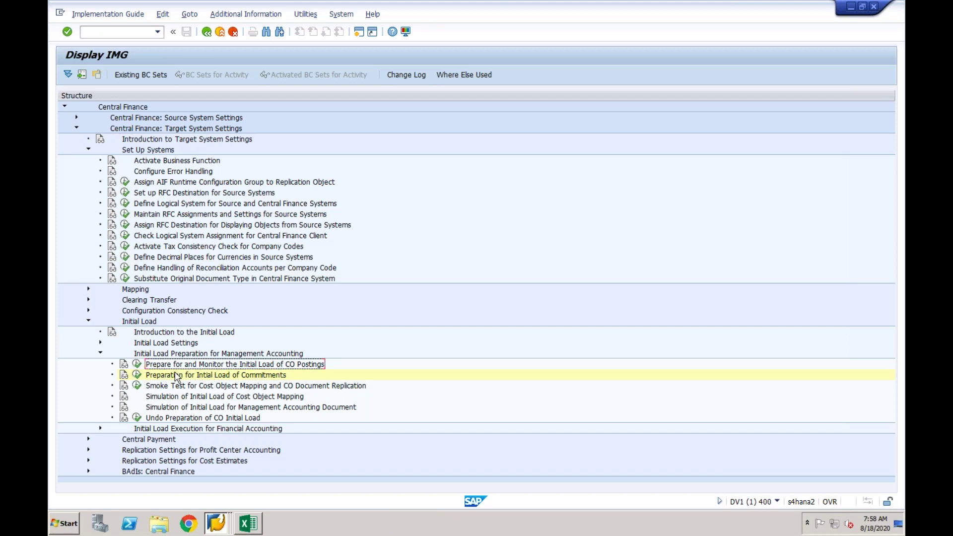
click(174, 379)
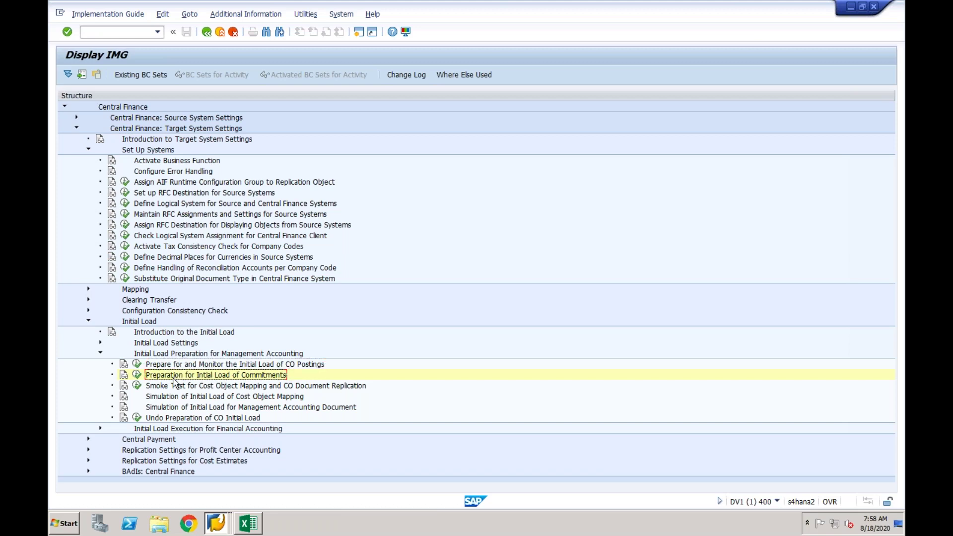
click(178, 390)
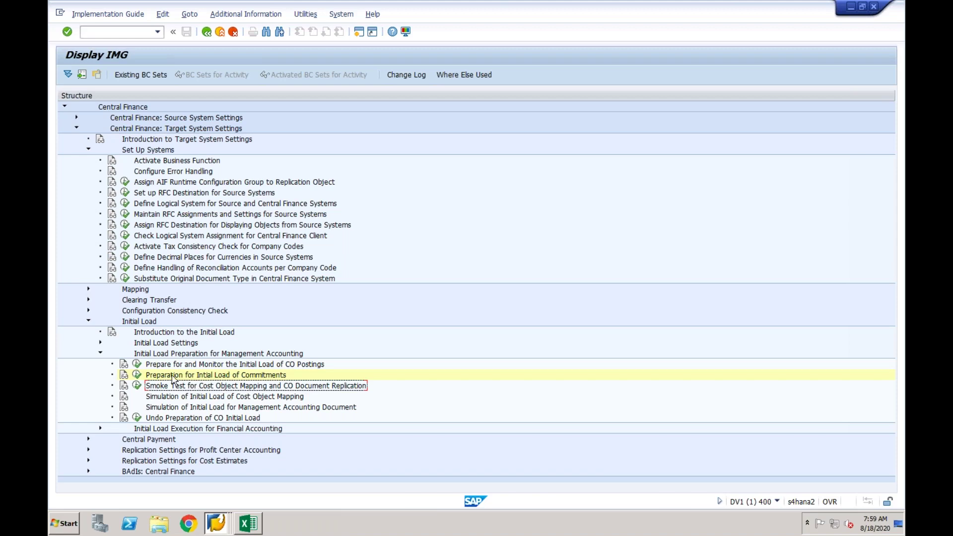
Open the cost object mapping smoke test with logical system EPXCLNT800 and object category IO.
click(137, 385)
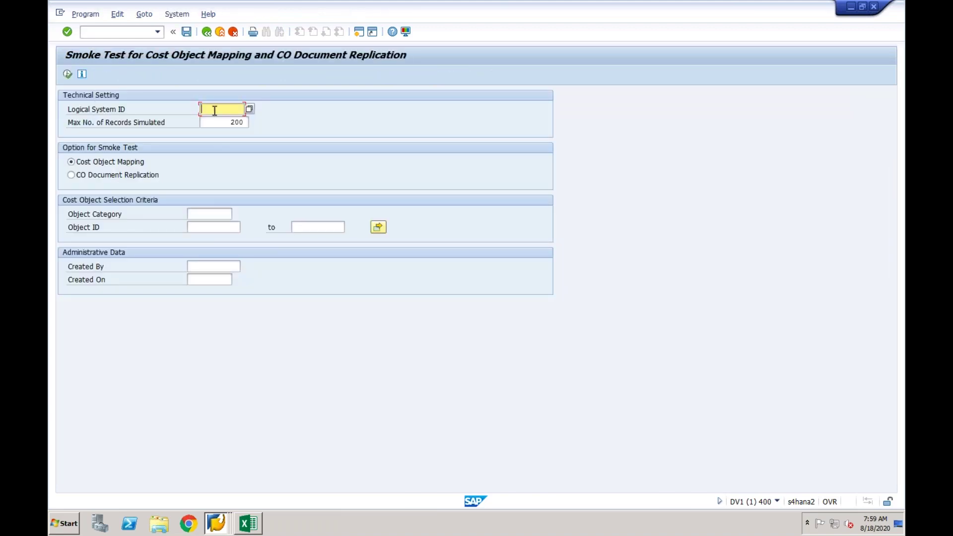
key(BackSpace)
key(Down)
key(Return)
click(200, 214)
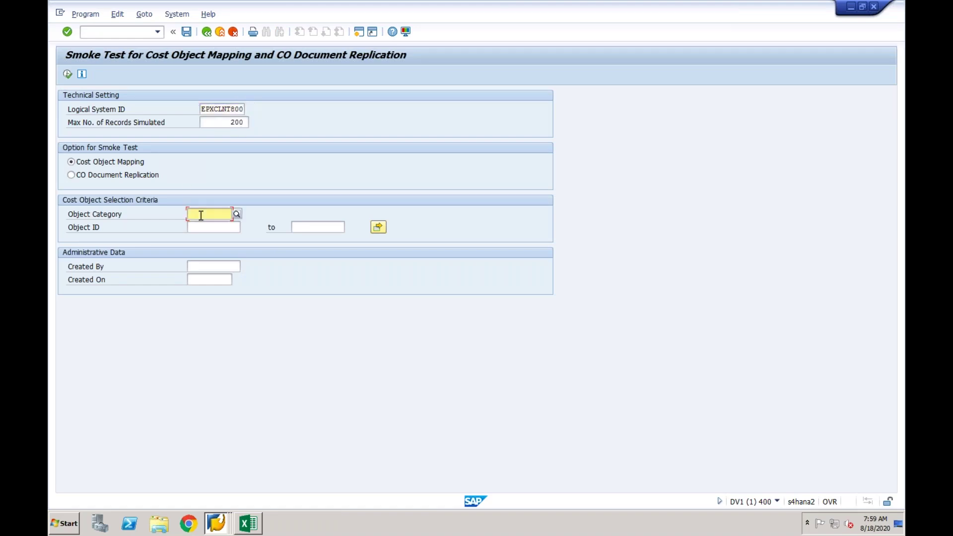
click(237, 215)
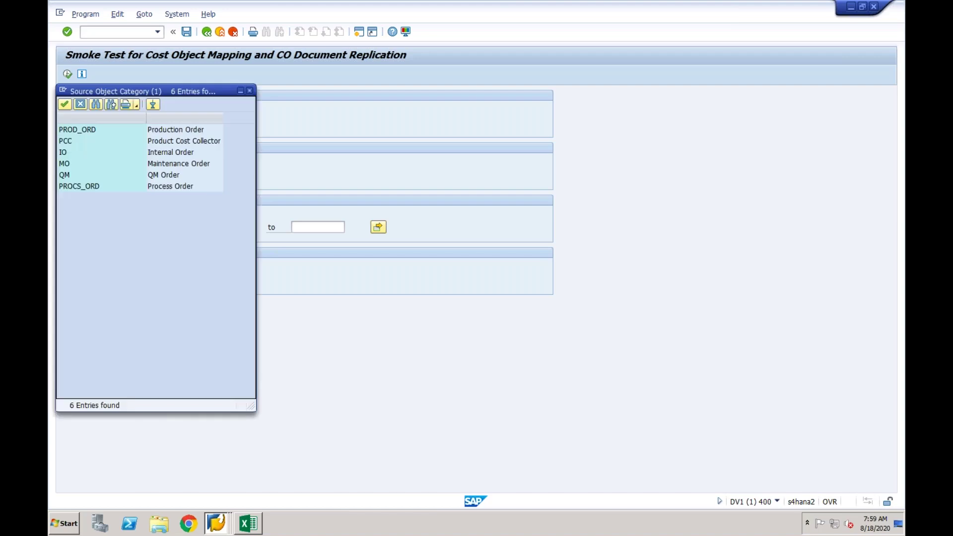
double_click(101, 152)
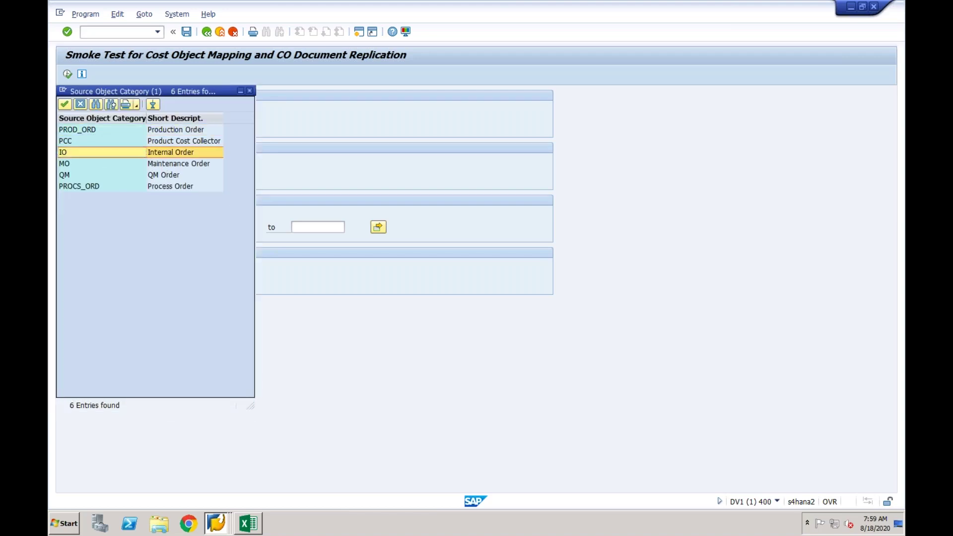
click(205, 226)
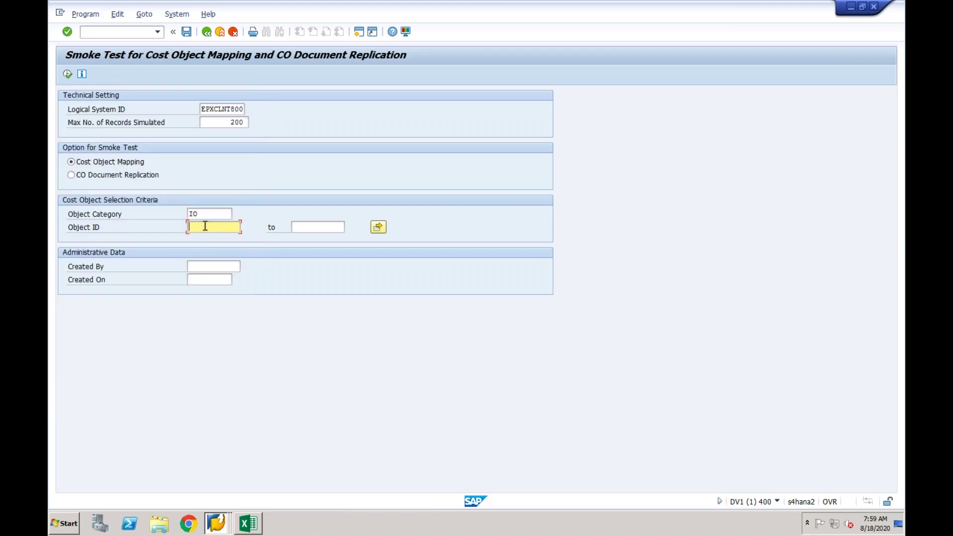
key(Down)
key(Return)
click(212, 214)
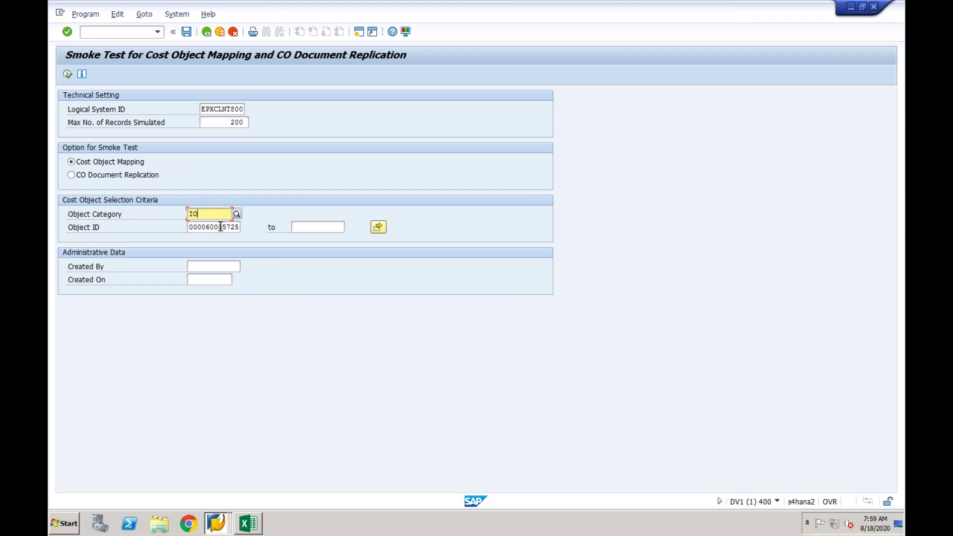
click(220, 227)
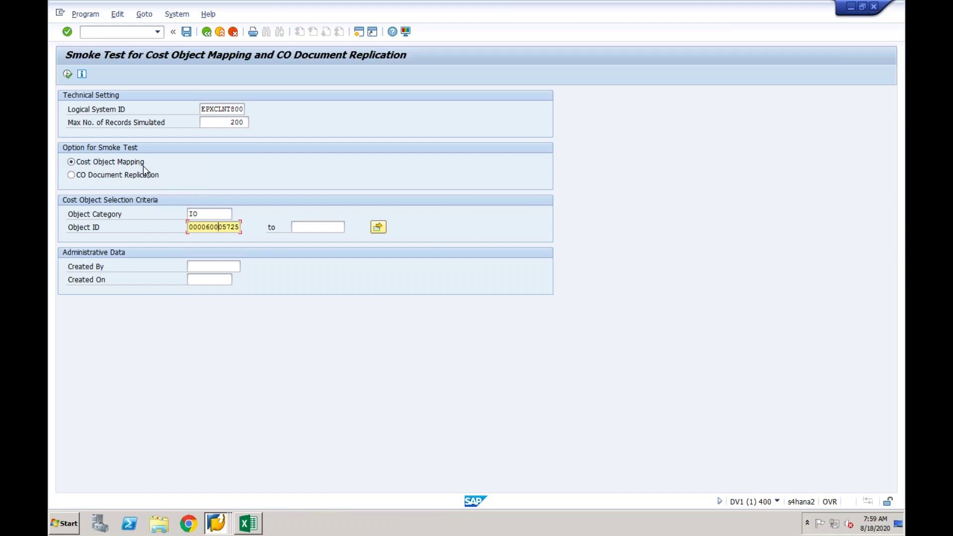
click(208, 215)
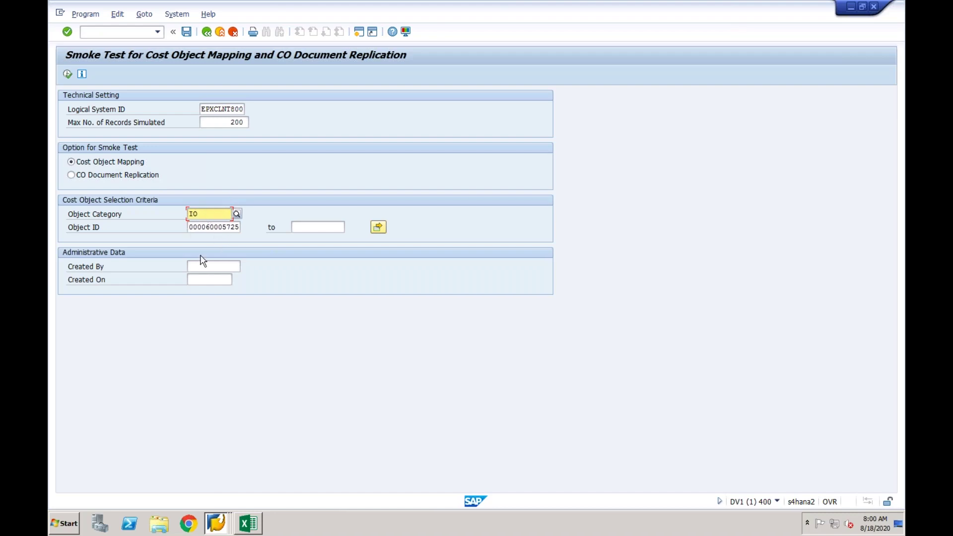
click(213, 227)
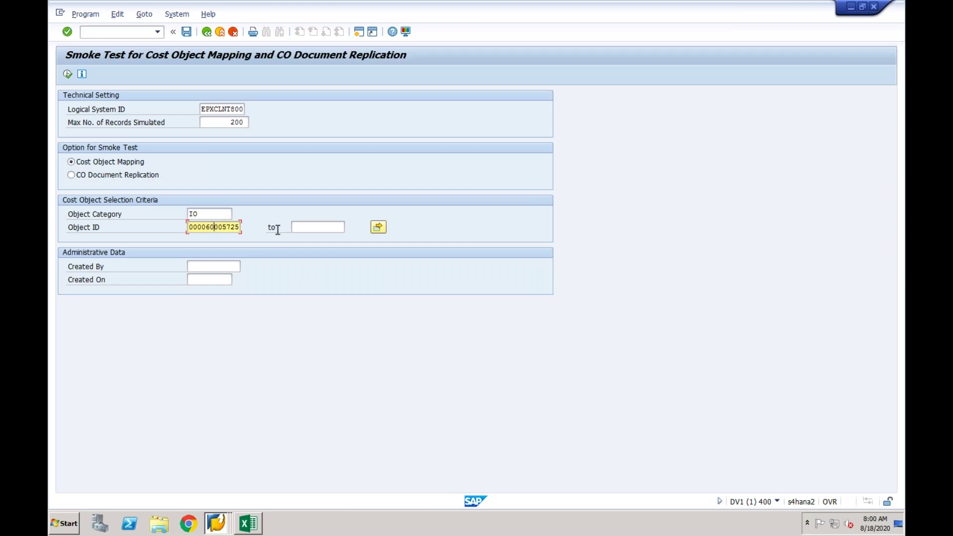
click(295, 227)
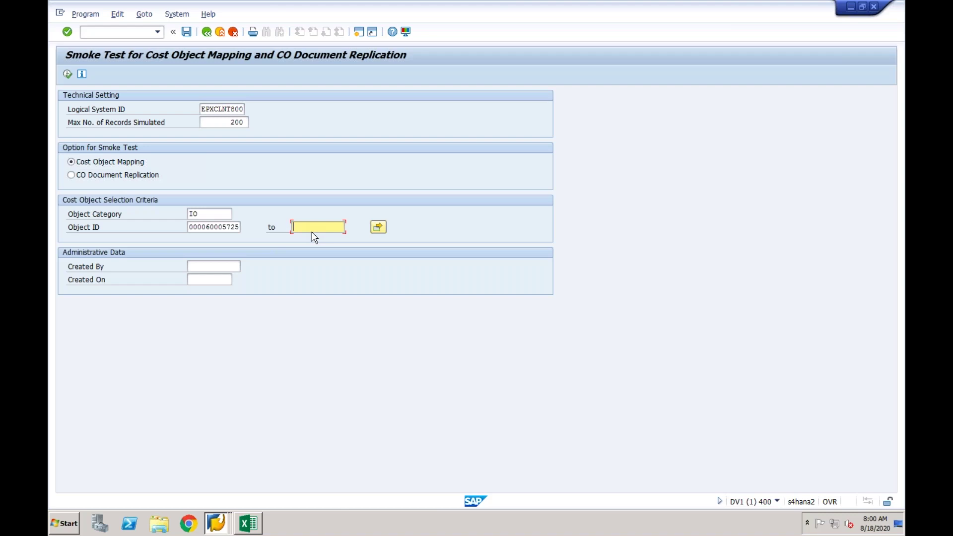
click(68, 75)
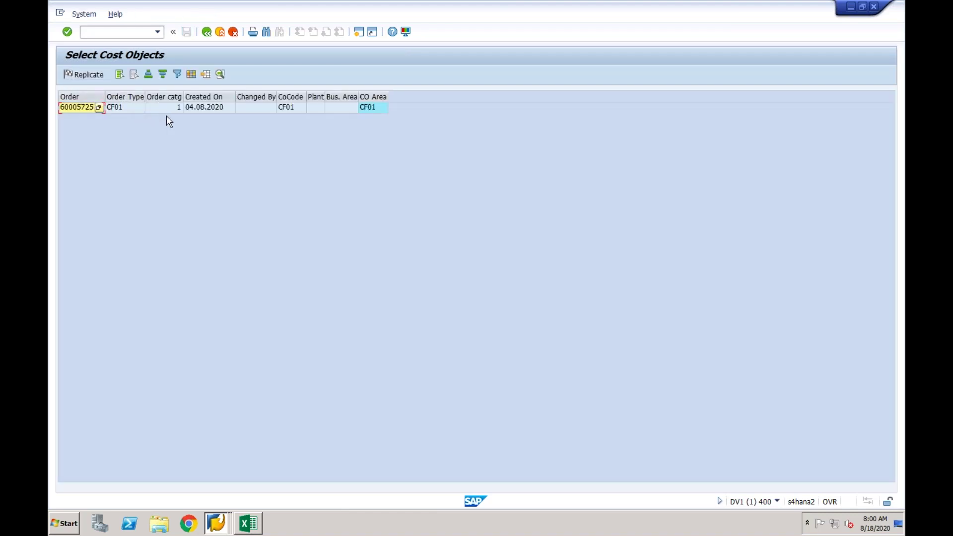
Simulate replication of order 60005725, review the 9-message log, then select CO Document Replication.
click(72, 109)
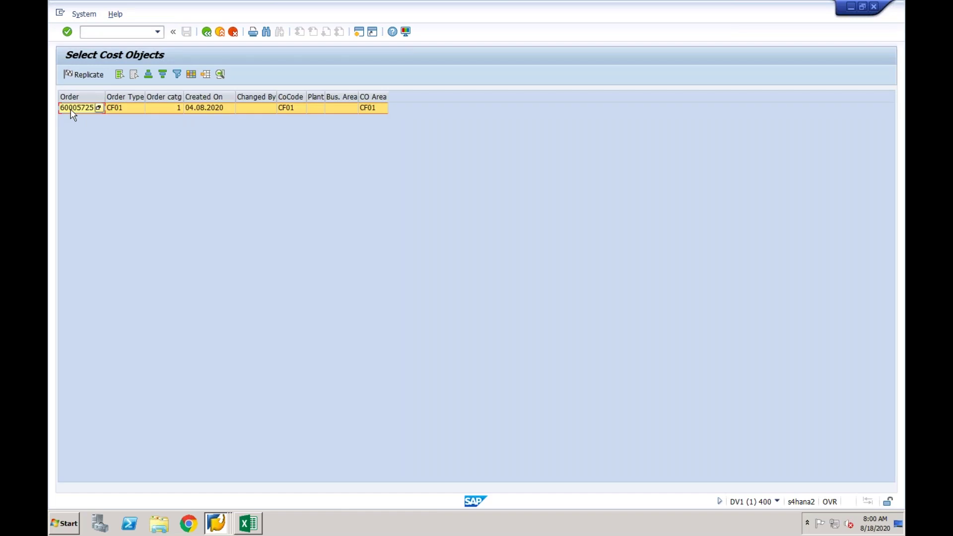
click(82, 78)
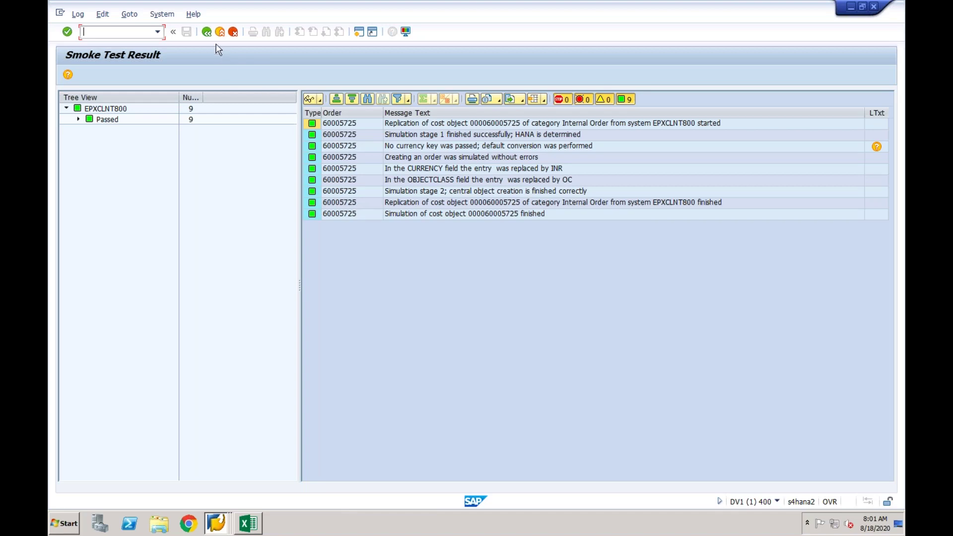
click(207, 33)
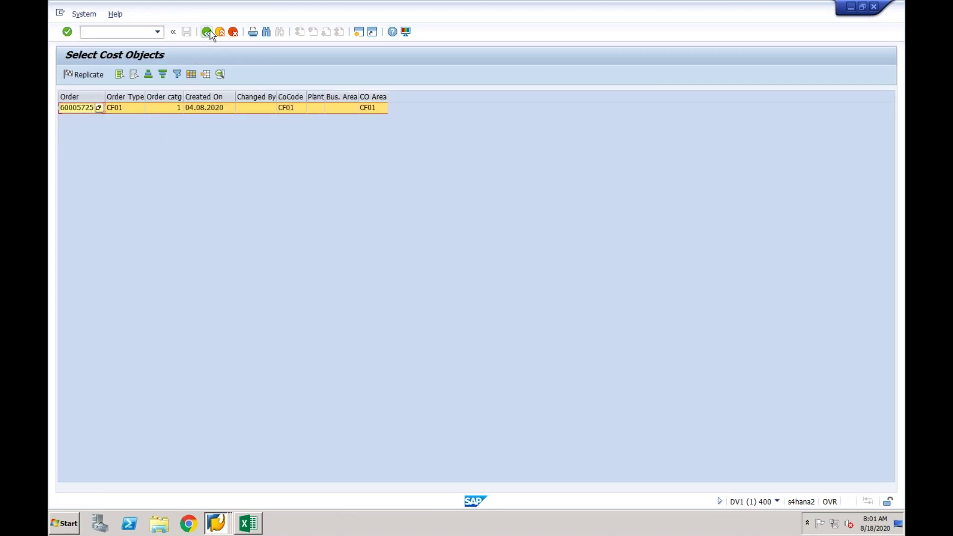
click(208, 32)
click(117, 177)
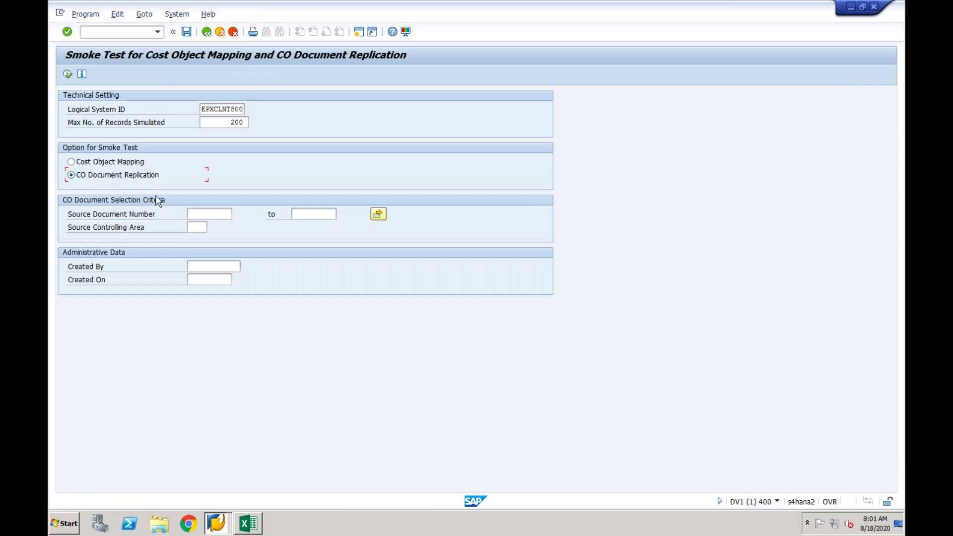
From the SLT cockpit window, start transaction KB11N for a manual primary cost reposting.
click(201, 215)
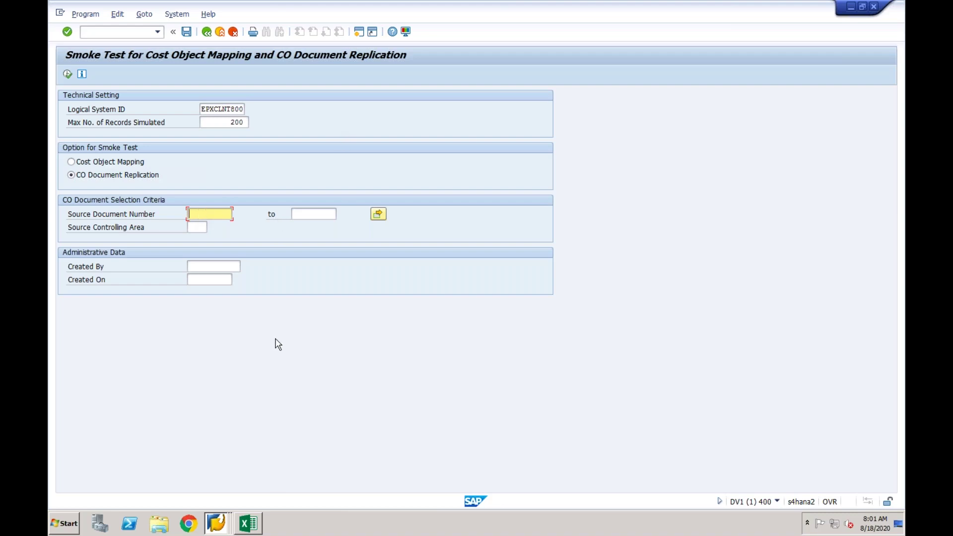
click(217, 523)
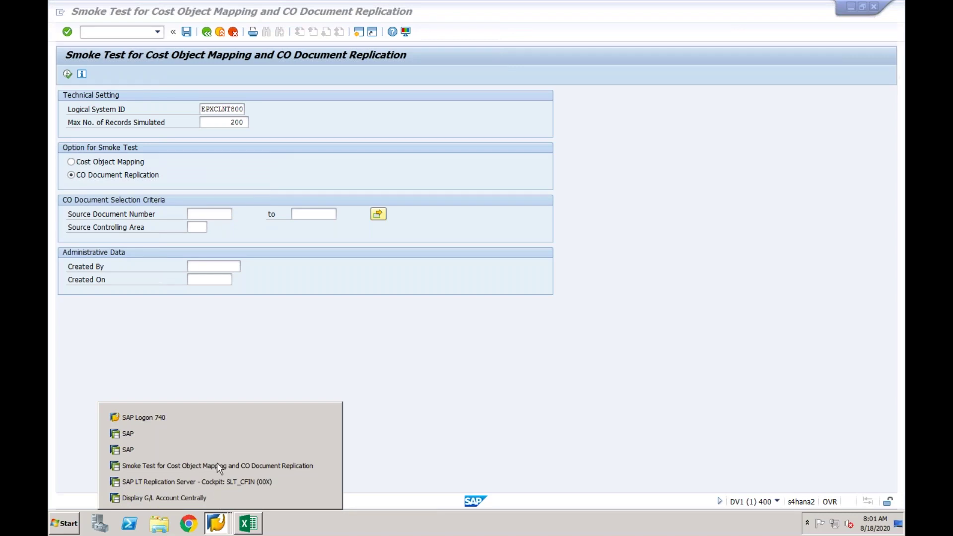
click(216, 496)
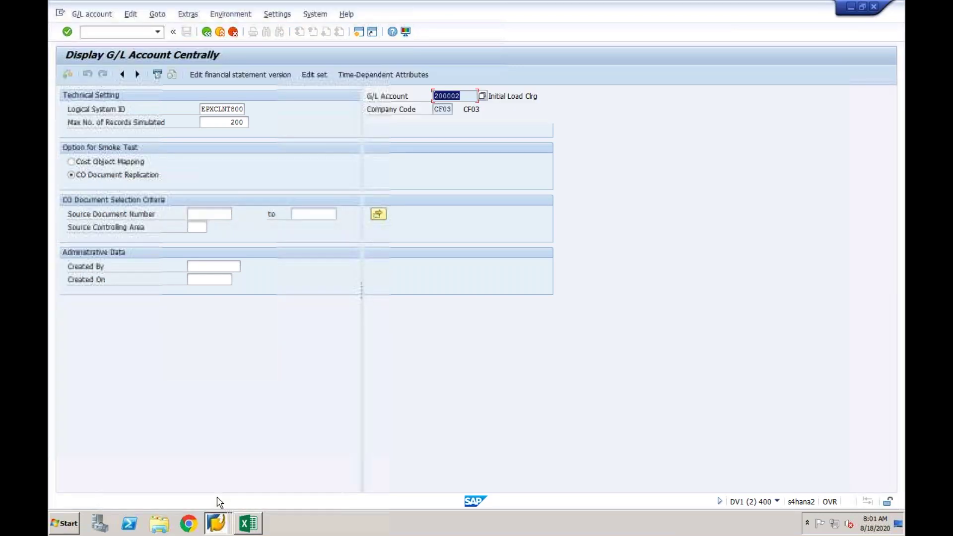
click(221, 525)
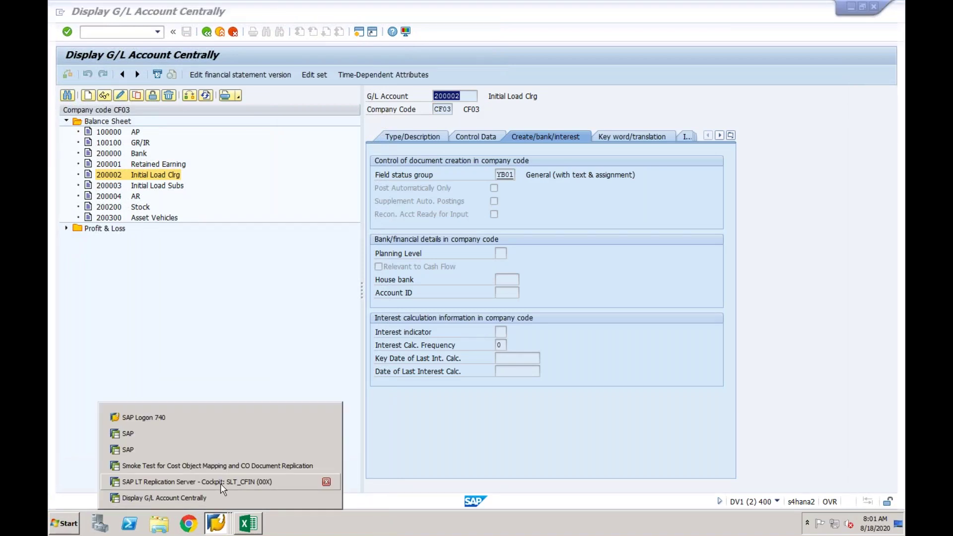
click(220, 484)
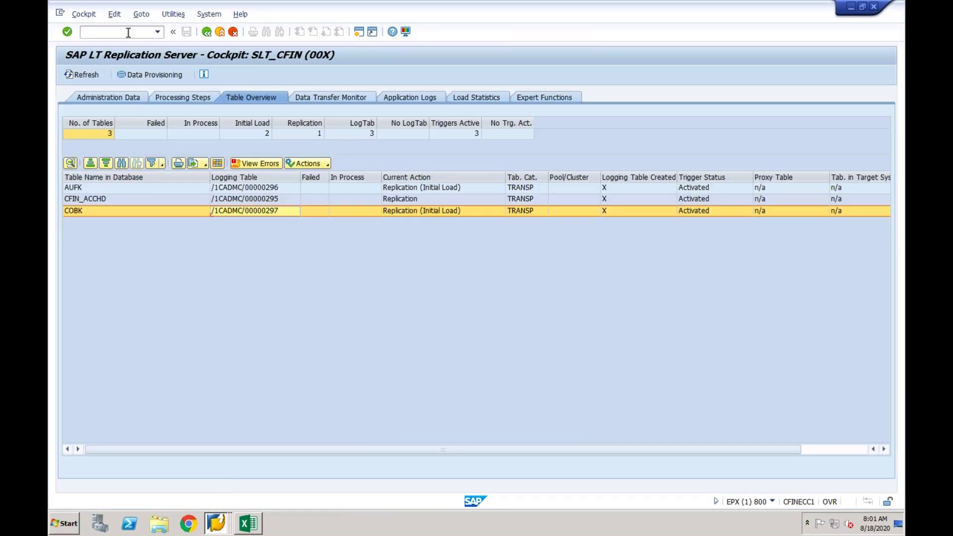
text(/n)
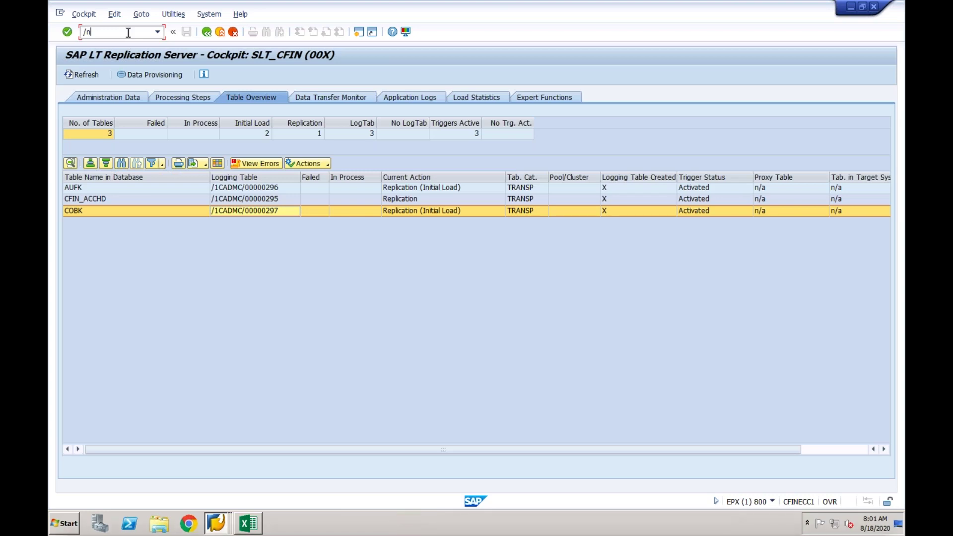
text(kb11n)
key(Return)
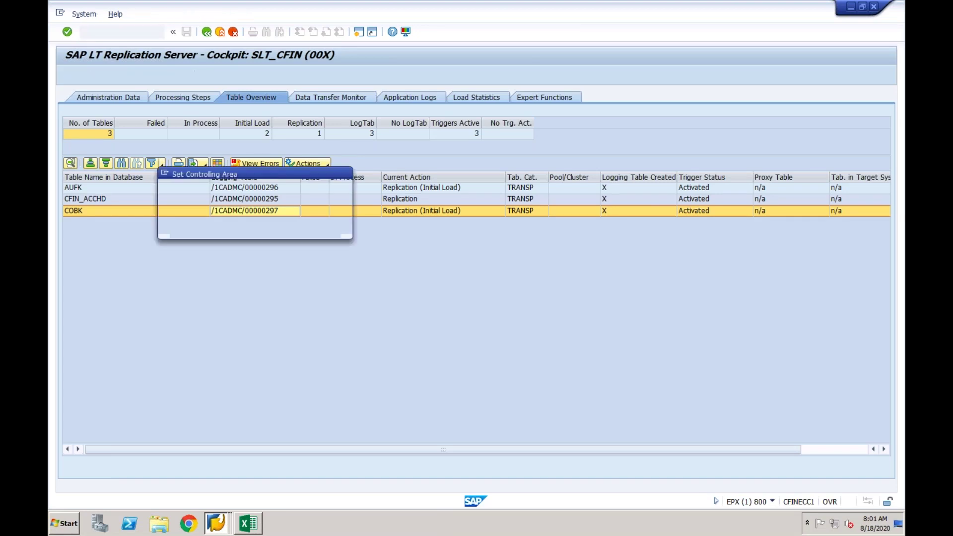
In controlling area CF01, enter a line reposting 500 INR of cost element 4000 from CF01-1 to CF01-2.
text(CF01)
key(Return)
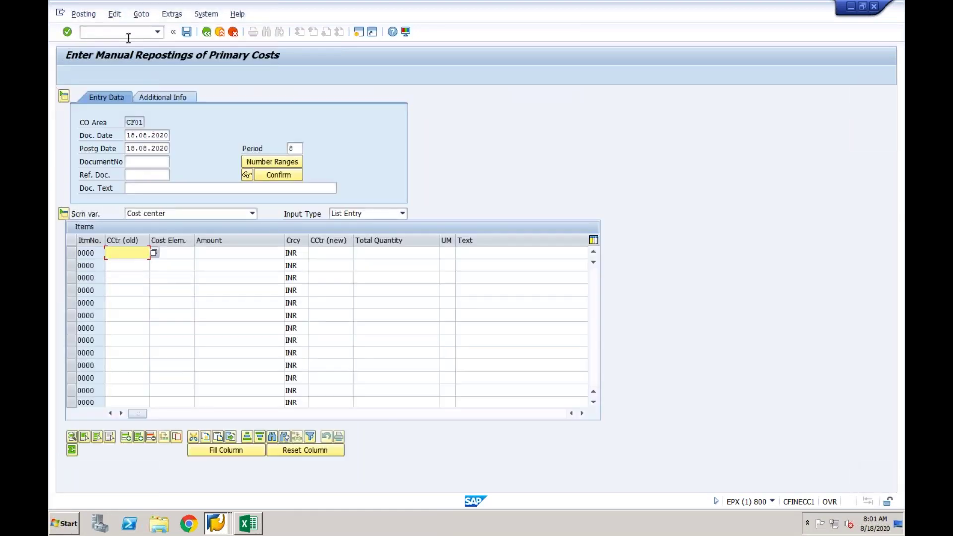
click(128, 254)
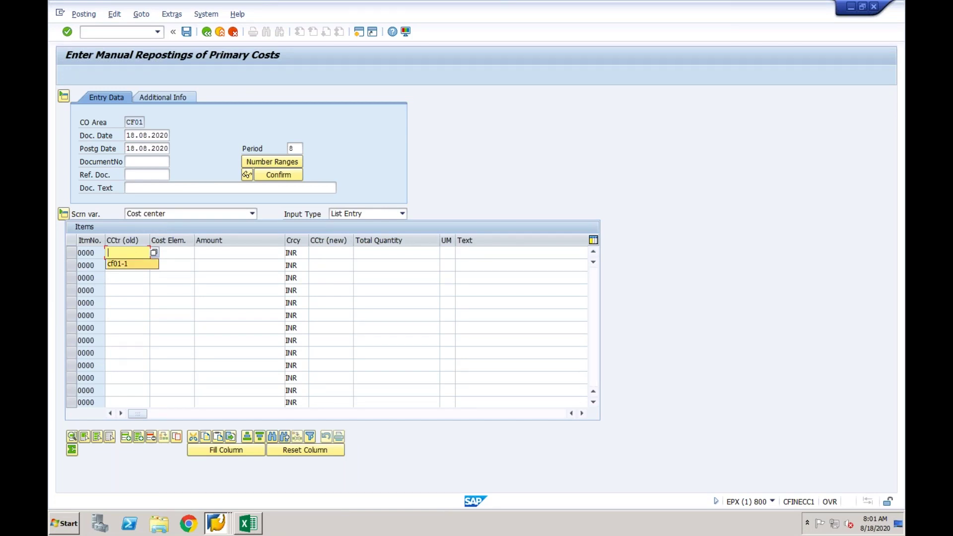
key(Tab)
key(Down)
key(Tab)
key(Down)
key(Tab)
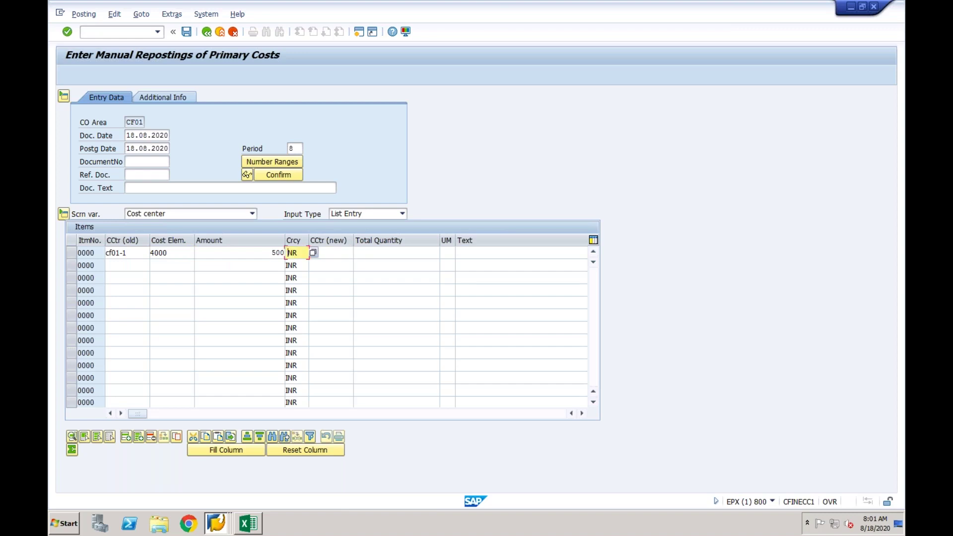
text(NR)
key(Tab)
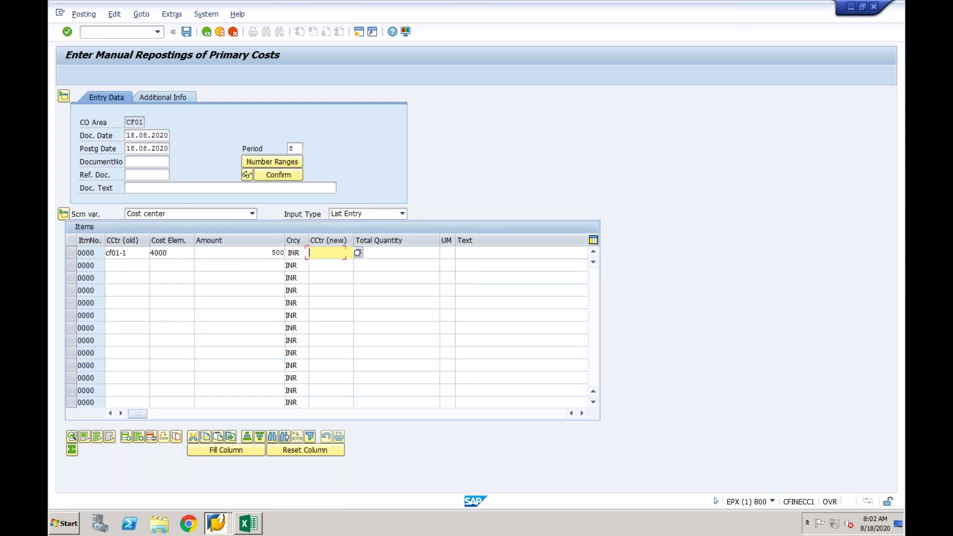
text(cf01-2)
key(Return)
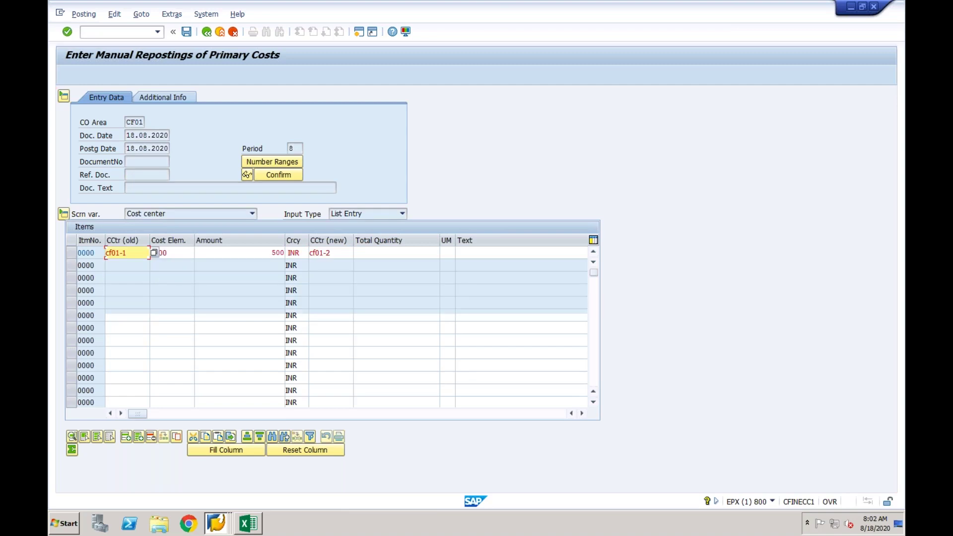
click(290, 254)
key(Return)
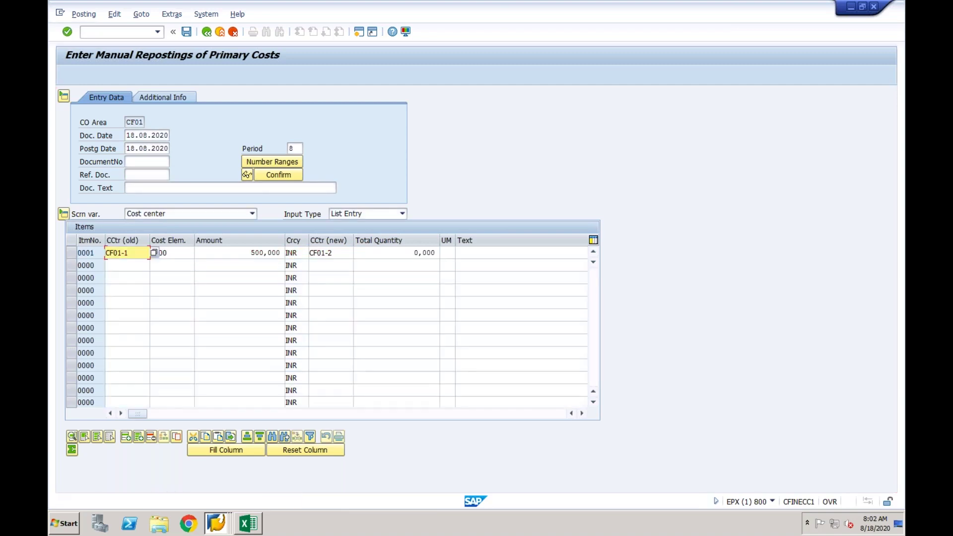
Post the reposting, display document 200000028 and copy its document number.
click(187, 32)
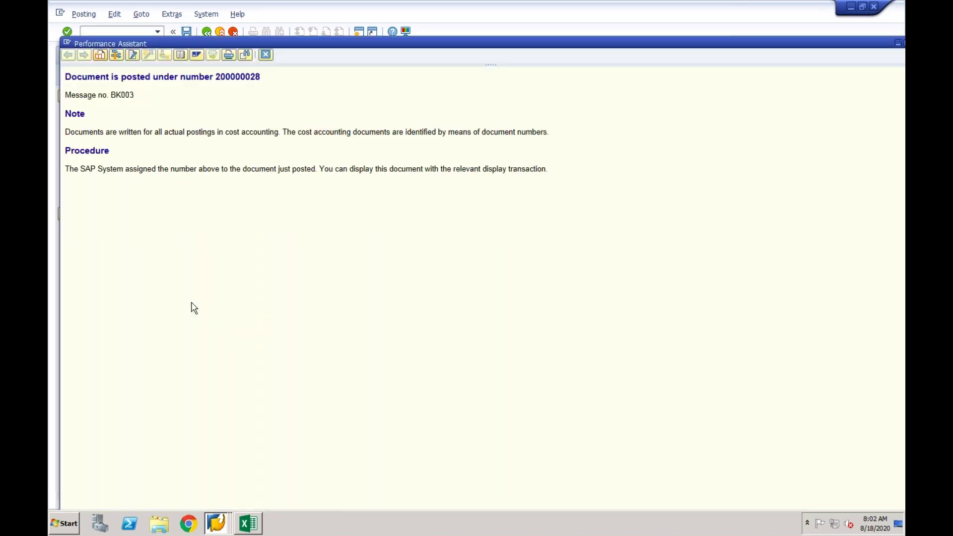
double_click(213, 502)
click(266, 54)
click(84, 14)
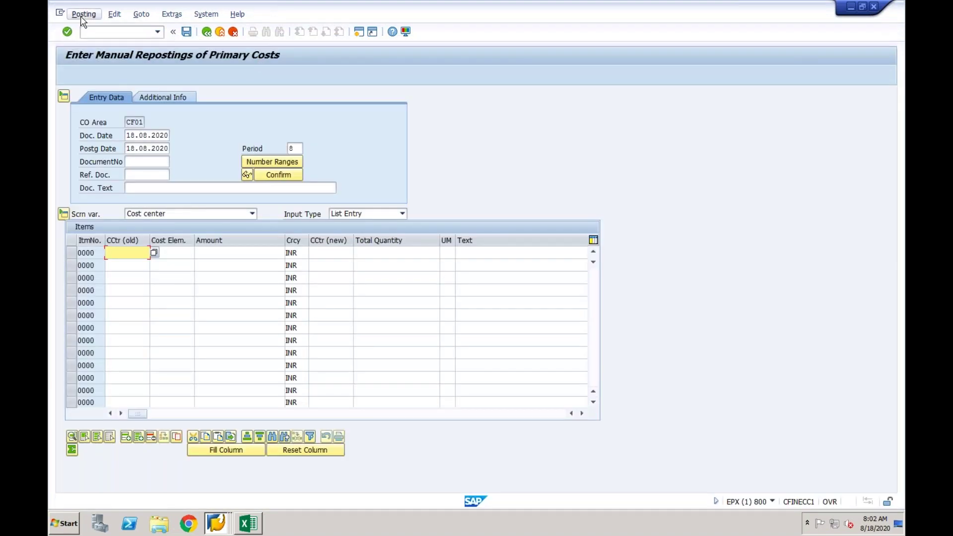
click(93, 54)
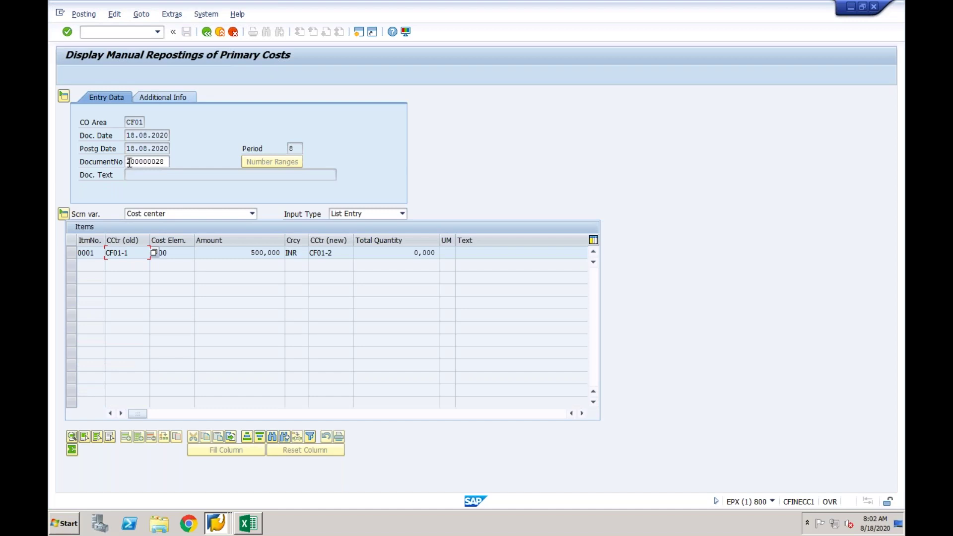
drag(128, 161, 168, 163)
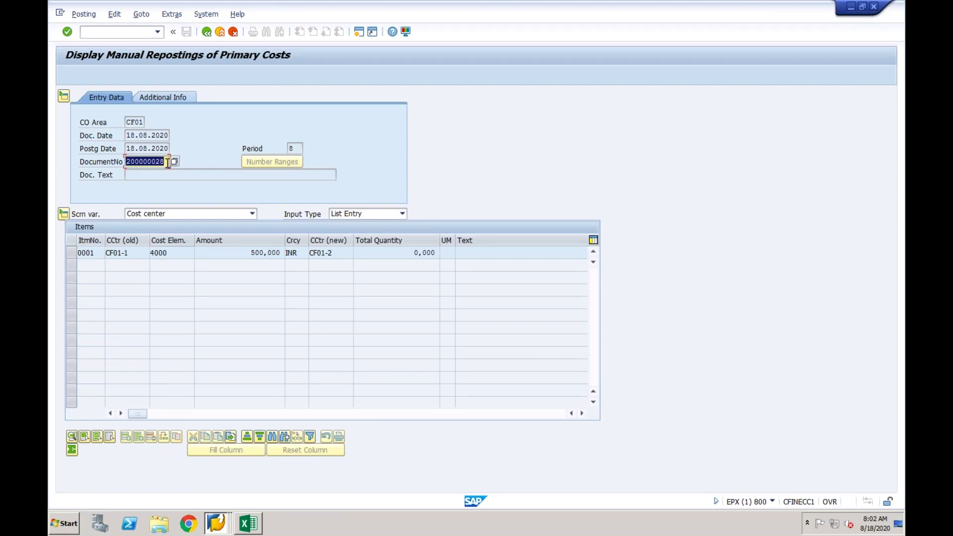
key(ctrl+c)
click(221, 527)
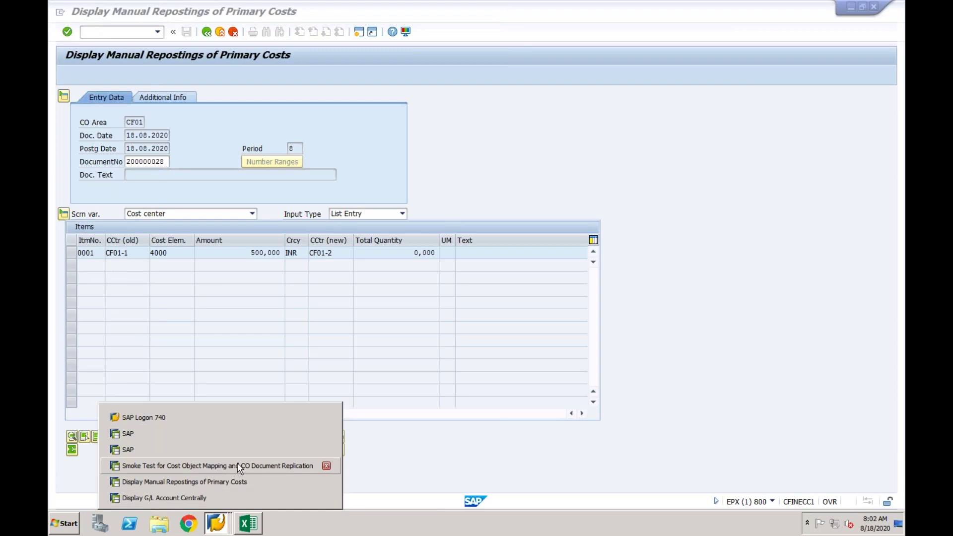
Run the CO document replication smoke test for document 200000028 and read the 'unable to get data' error help.
click(238, 463)
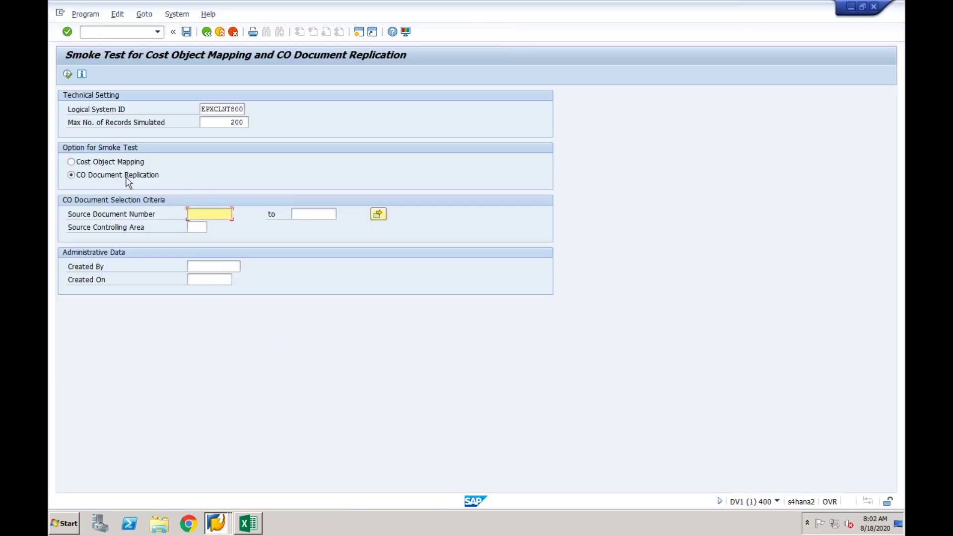
click(203, 215)
key(ctrl+v)
click(197, 231)
text(CE01)
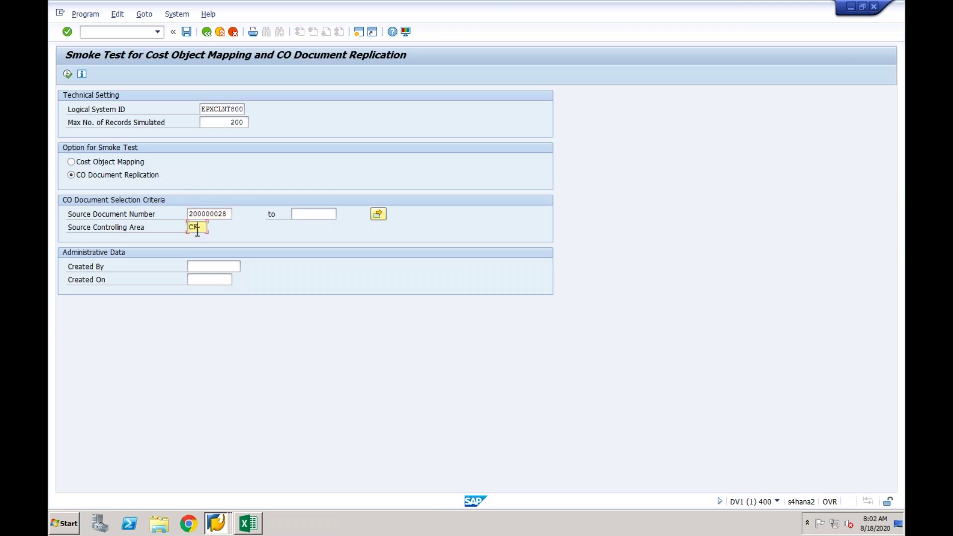
click(67, 74)
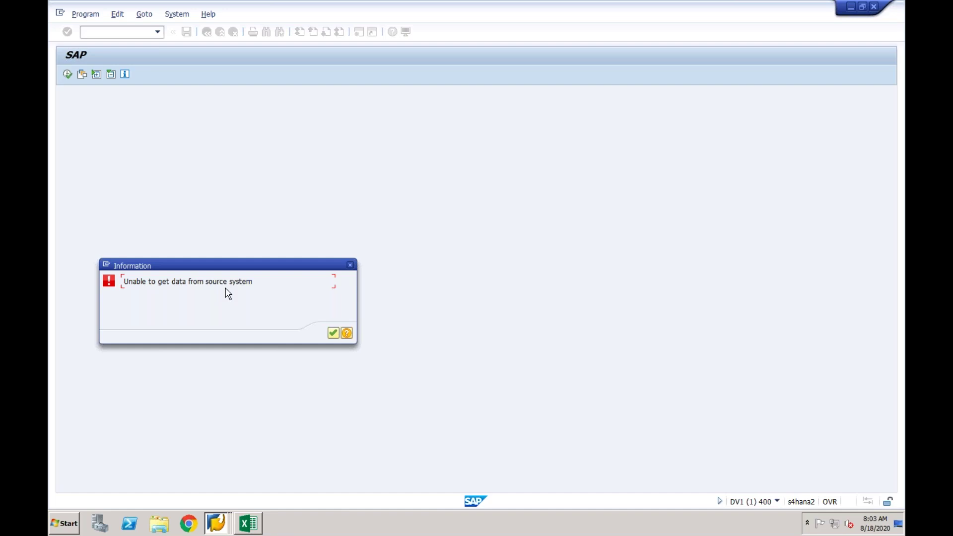
click(346, 334)
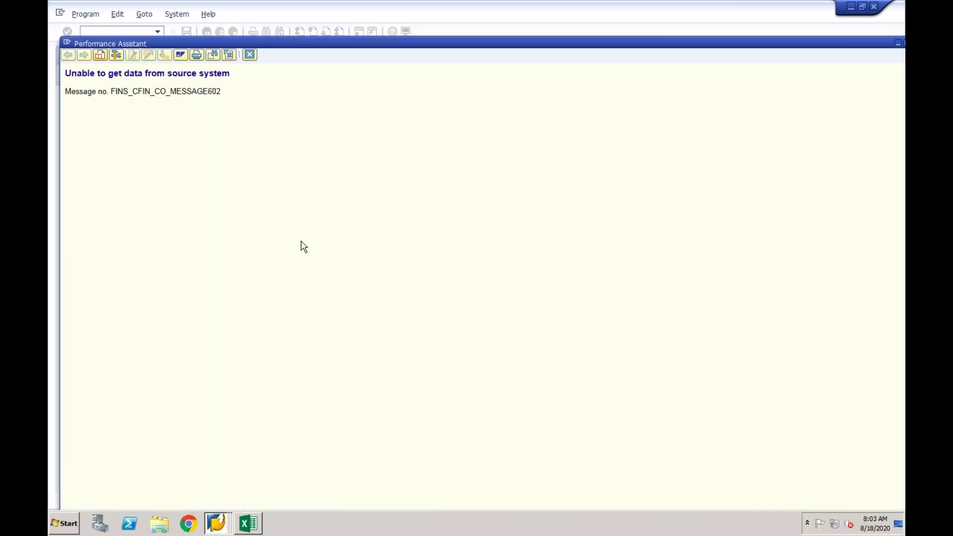
click(249, 55)
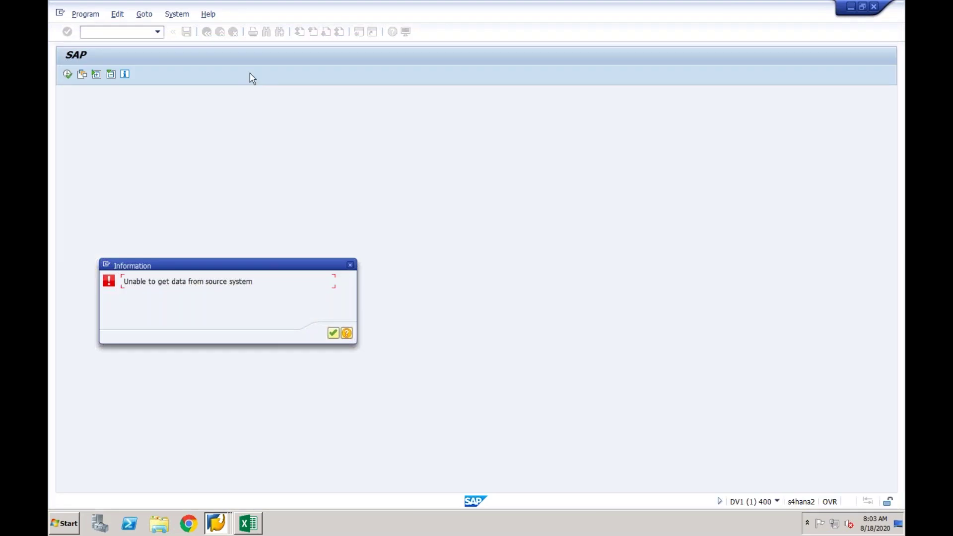
Rerun the smoke test, then clear document number 200000028 and controlling area CF01 and retry.
click(334, 335)
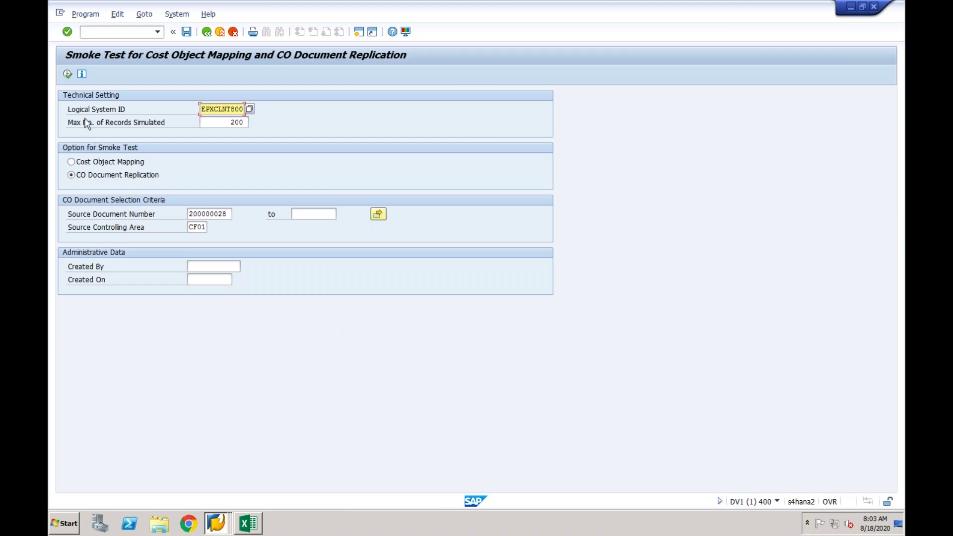
click(67, 75)
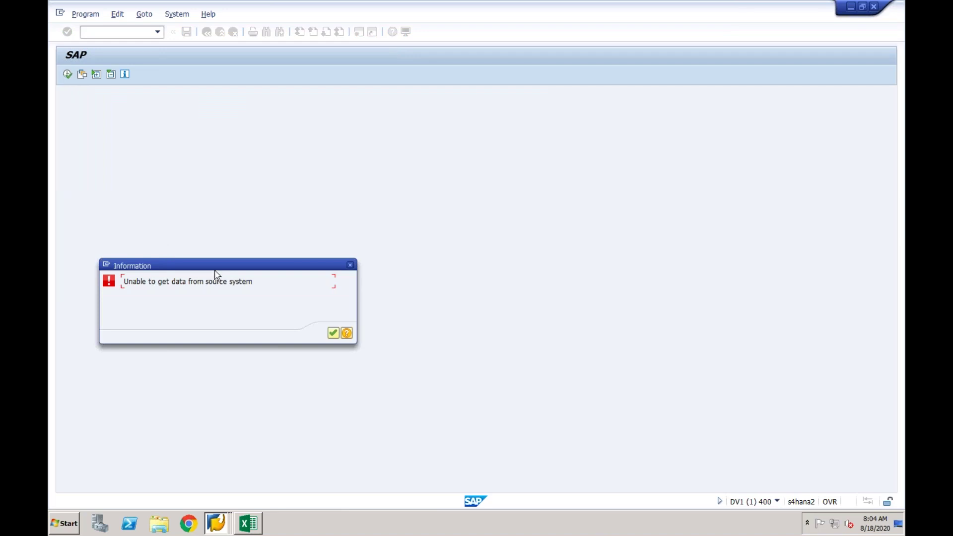
click(333, 334)
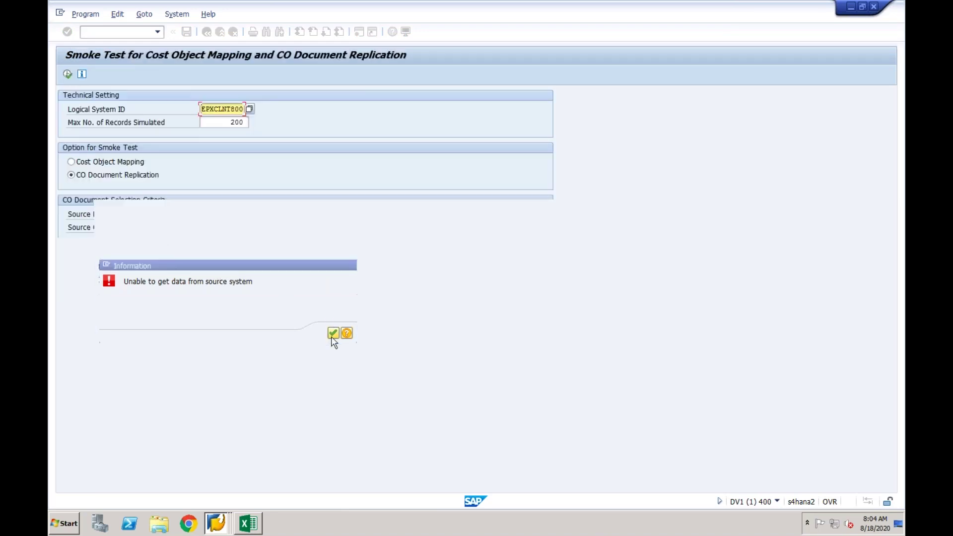
click(232, 214)
drag(232, 214, 173, 214)
key(Delete)
key(Tab)
key(Tab)
key(Tab)
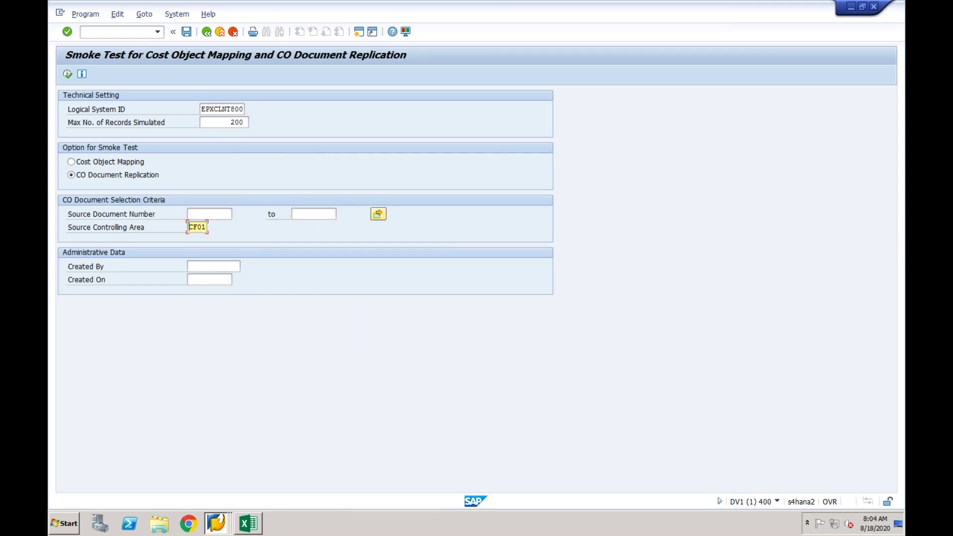
key(shift+Right)
key(shift+Right)
key(shift+Right)
key(shift+Right)
key(Delete)
click(68, 74)
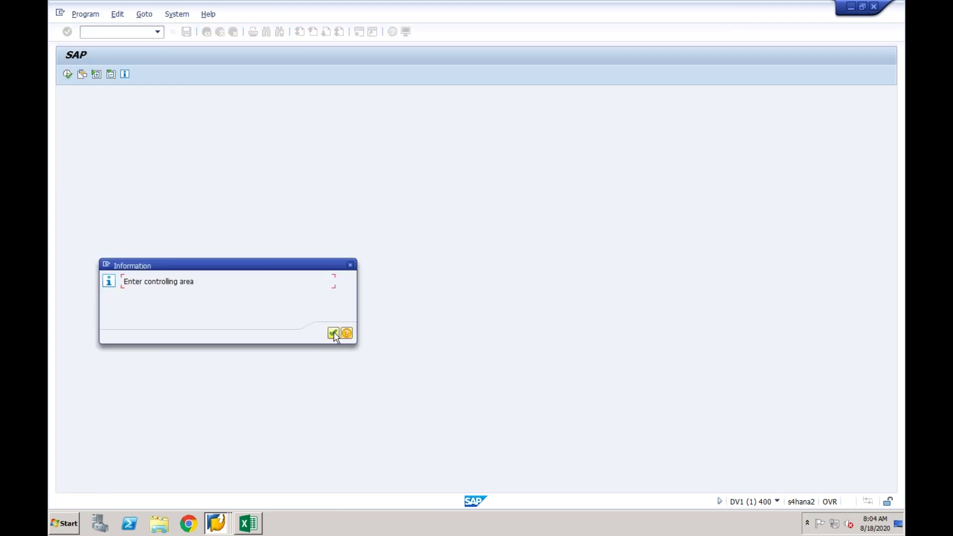
click(333, 333)
Retry with source controlling area RELI, dismiss the same source-system error, and return to the IMG tree.
click(197, 228)
text(RELI)
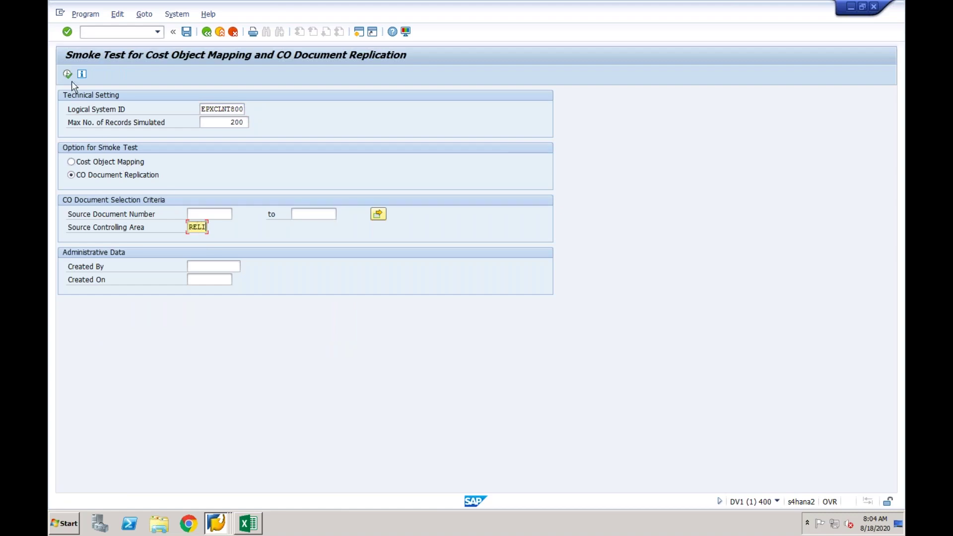
click(67, 74)
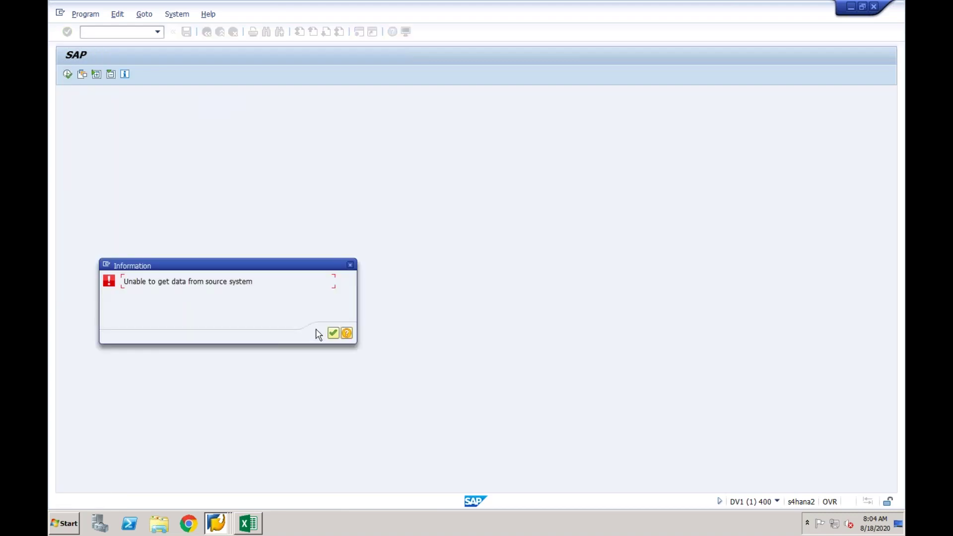
click(333, 333)
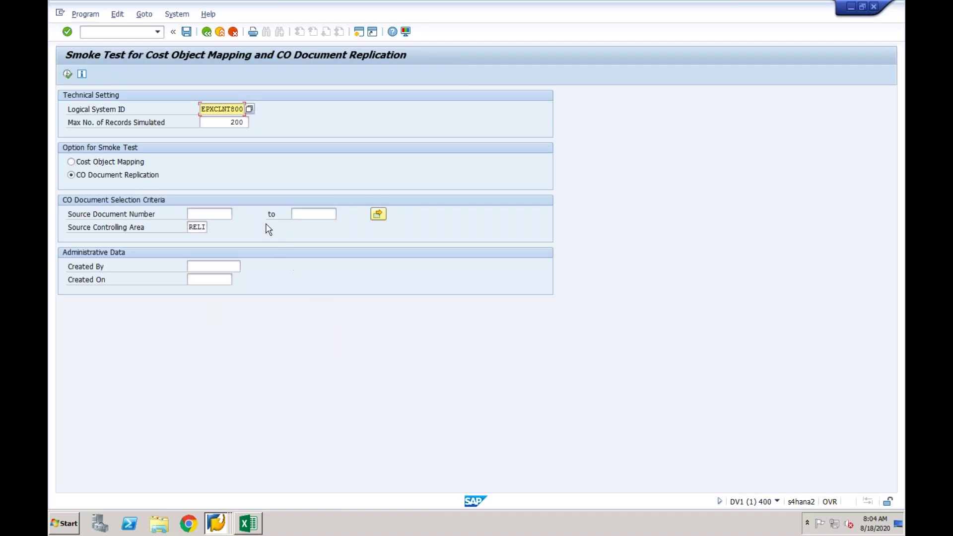
click(207, 33)
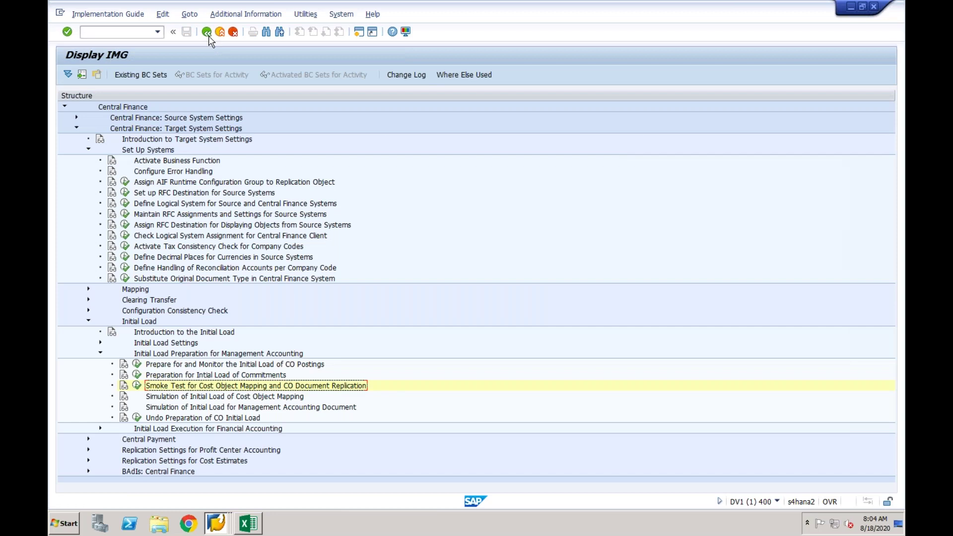
Reopen the smoke test for logical system EPXCLNT800 and switch it from CO Document Replication to Cost Object Mapping.
click(138, 386)
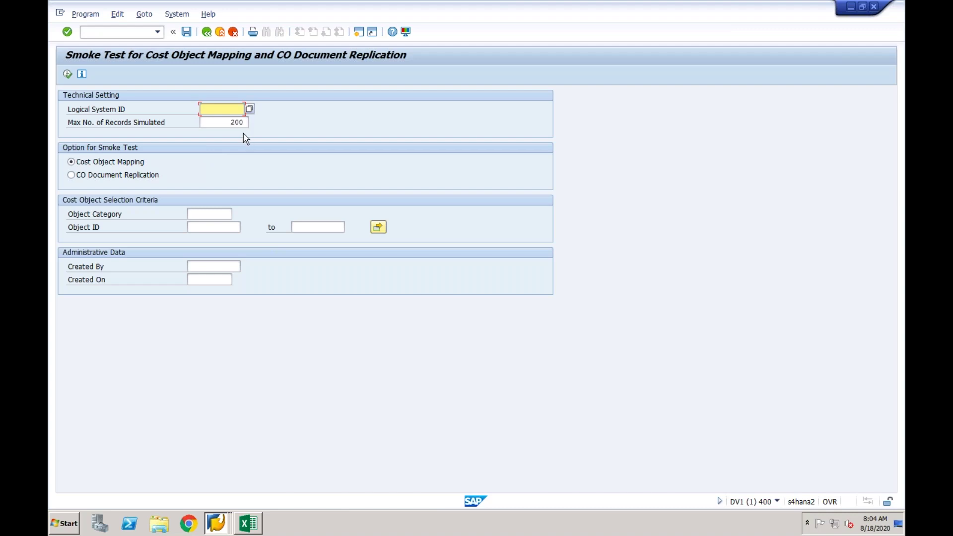
click(144, 179)
click(199, 214)
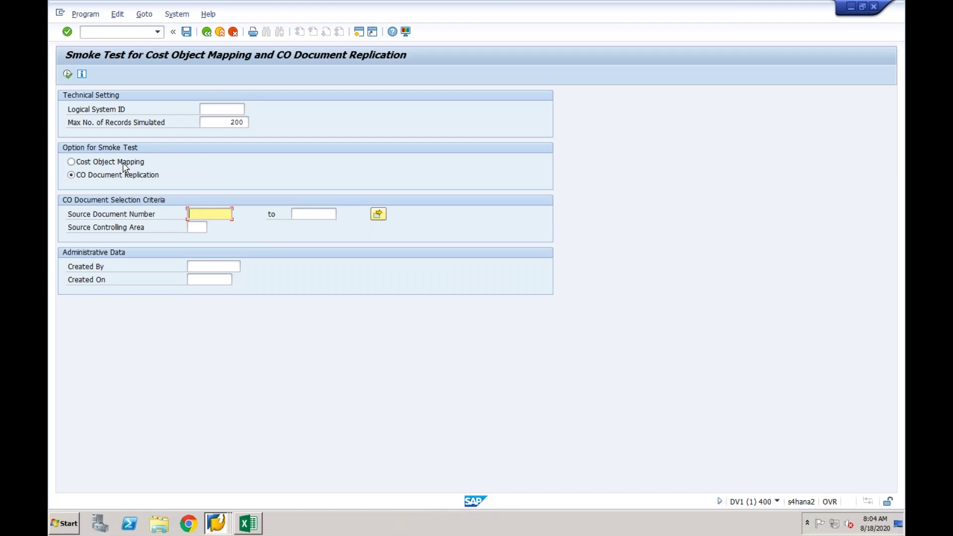
click(204, 110)
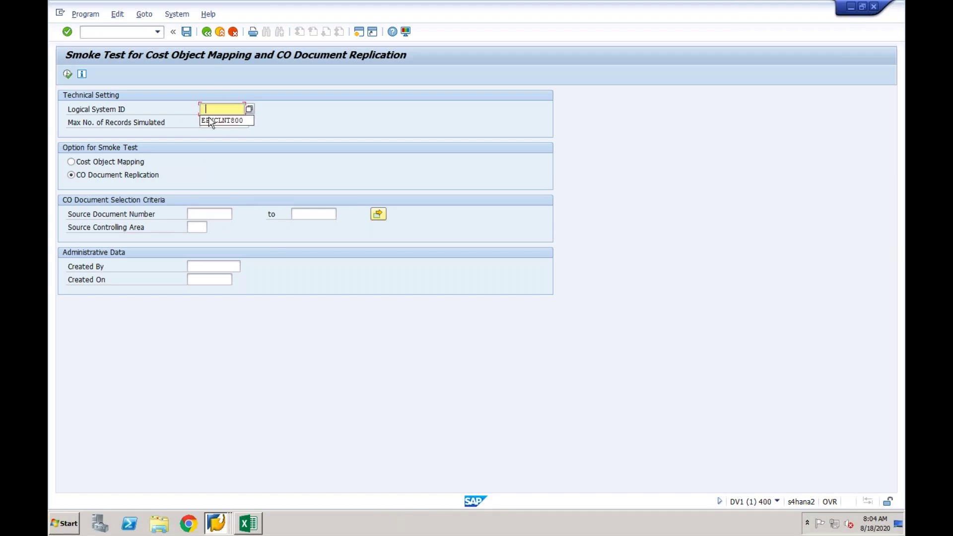
click(209, 120)
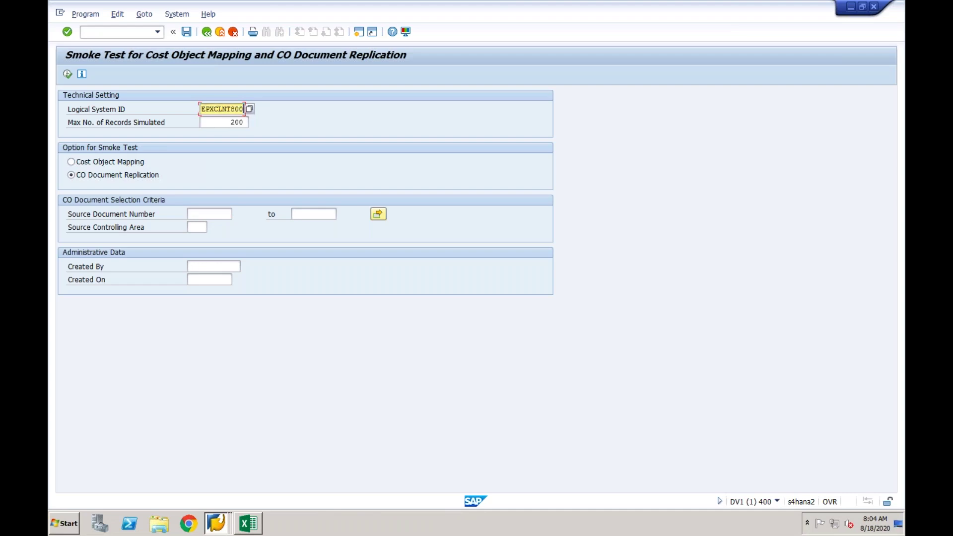
click(129, 162)
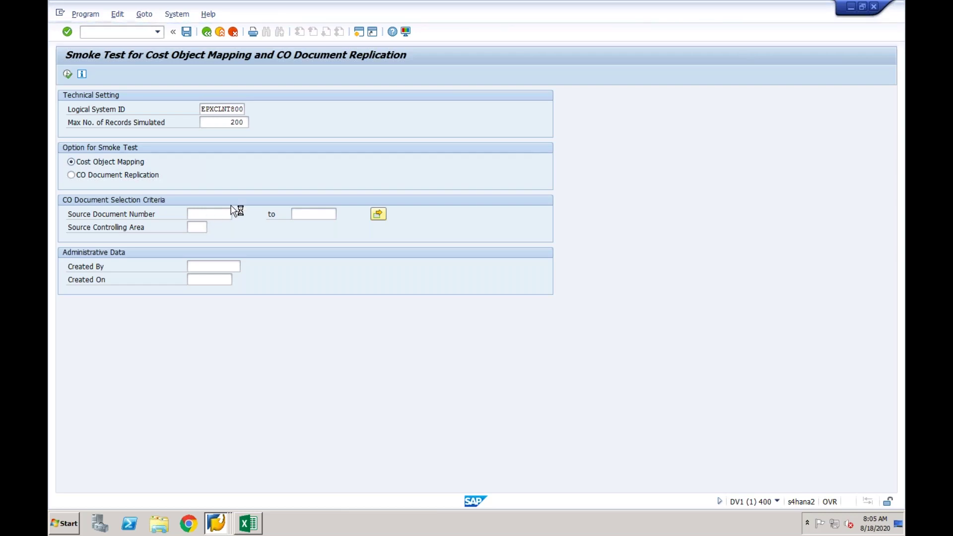
Stop the running smoke test transaction and start SPRO in that window.
click(61, 14)
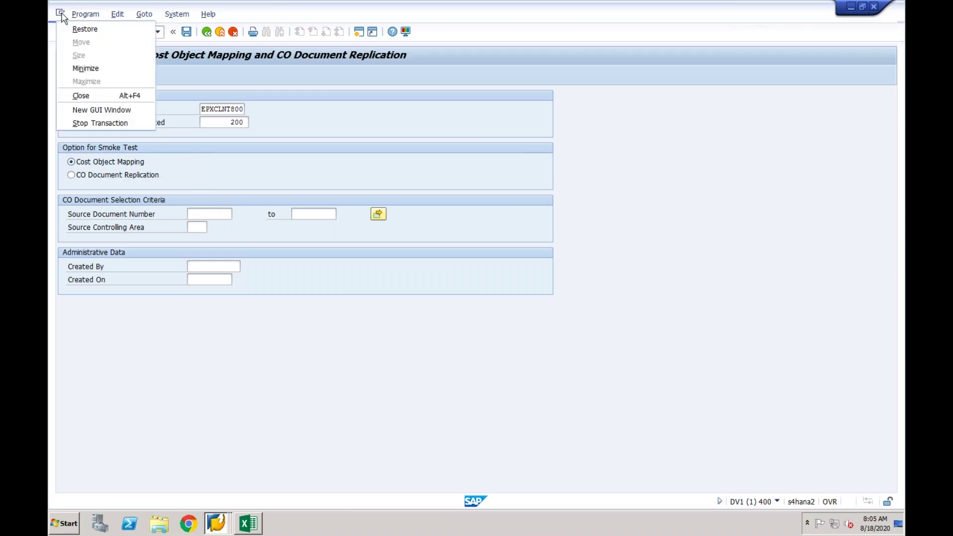
click(93, 122)
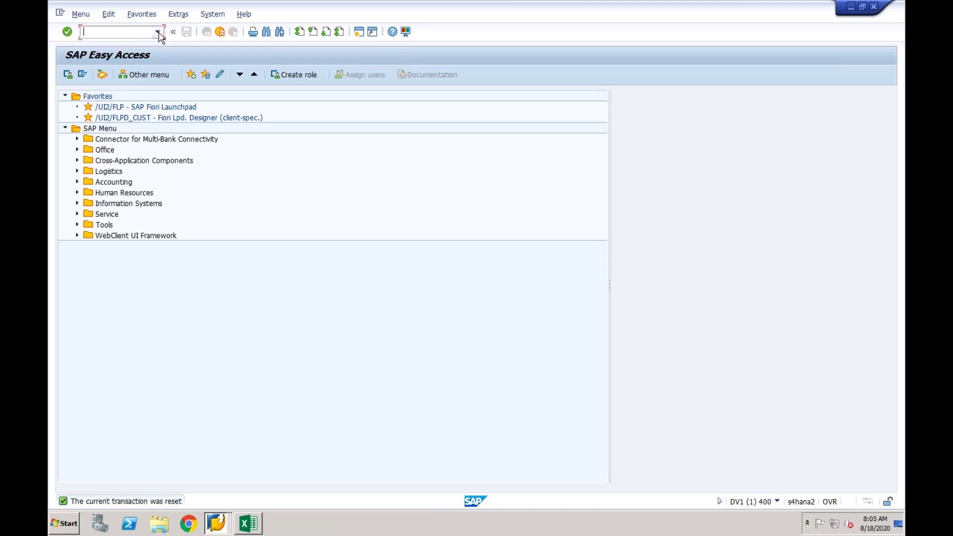
click(158, 33)
click(159, 33)
text(spro)
key(Return)
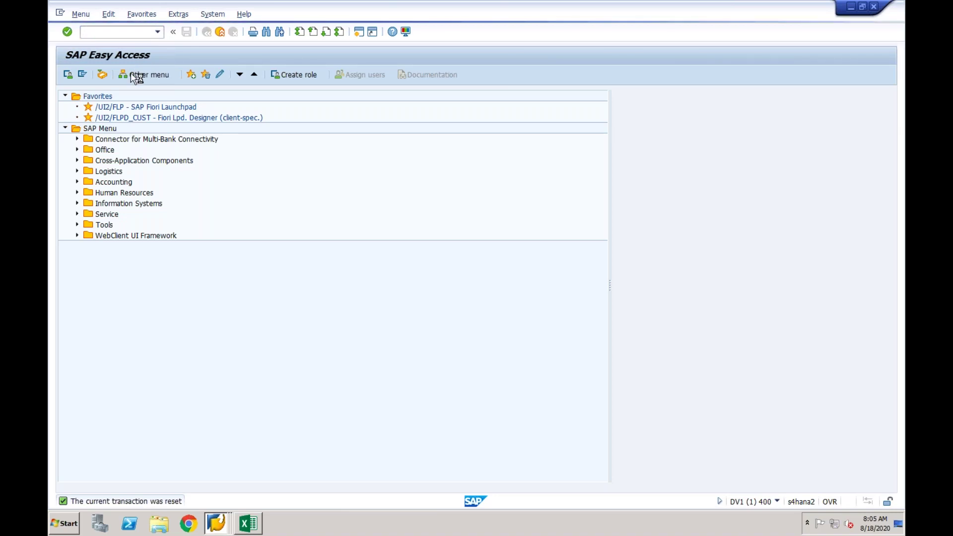
In the Display G/L Account Centrally window, run /nspro to show Customizing: Execute Project.
click(218, 517)
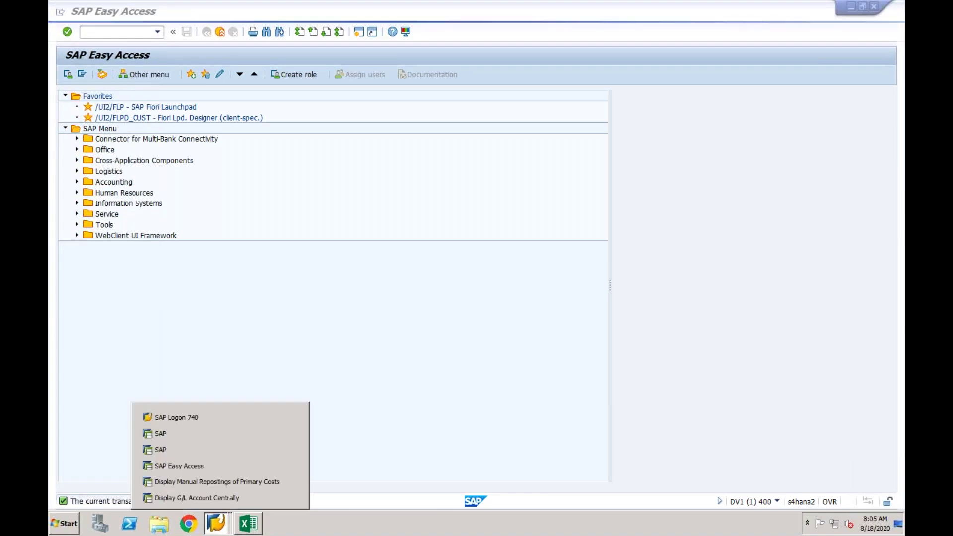
click(218, 464)
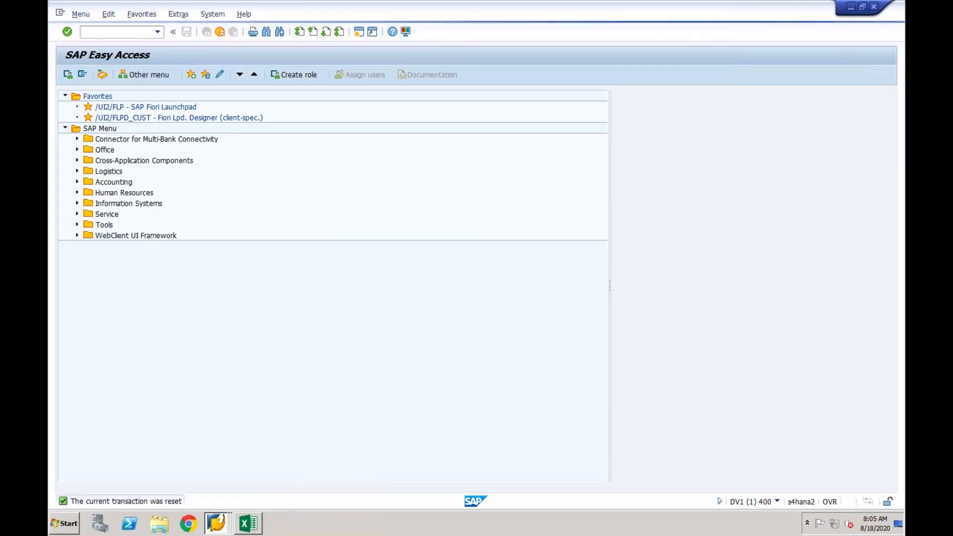
click(217, 523)
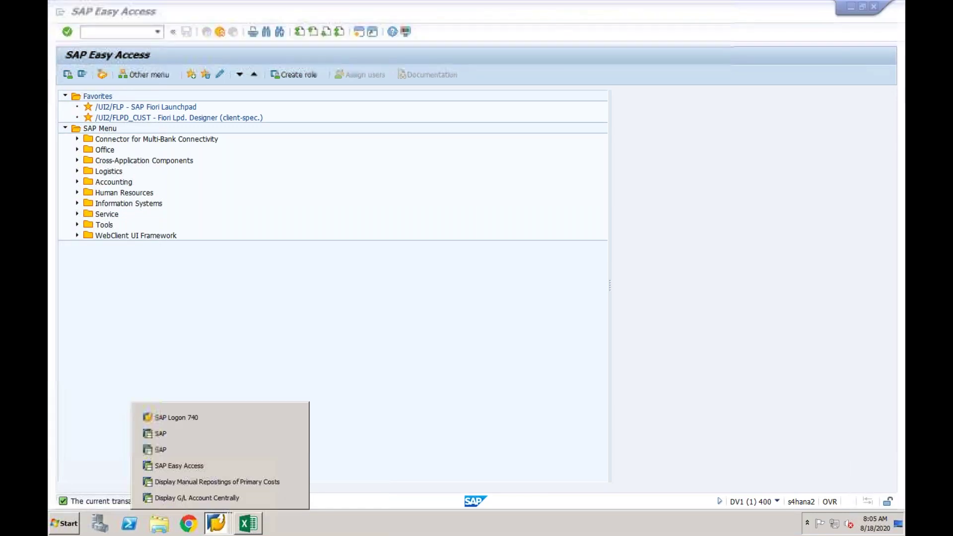
click(218, 497)
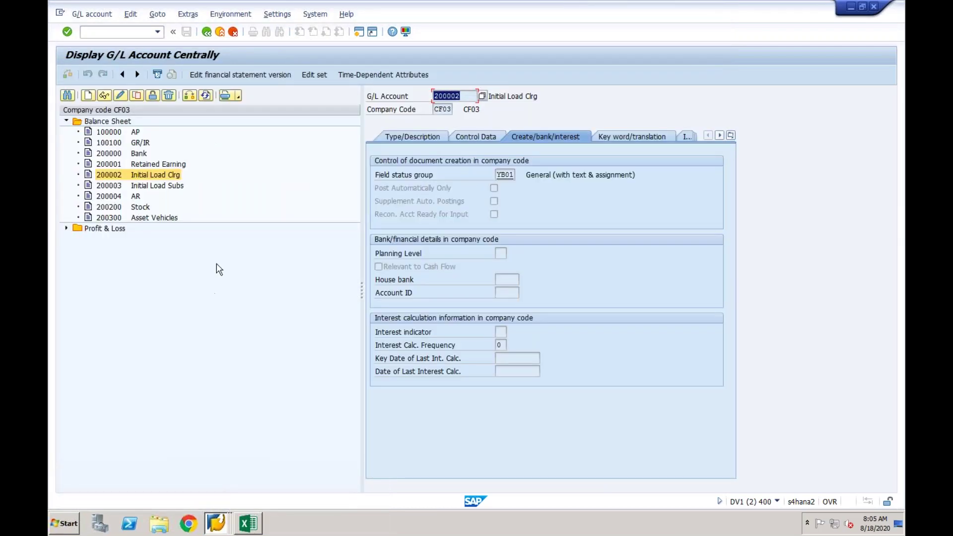
click(130, 32)
text(/nspro)
key(Return)
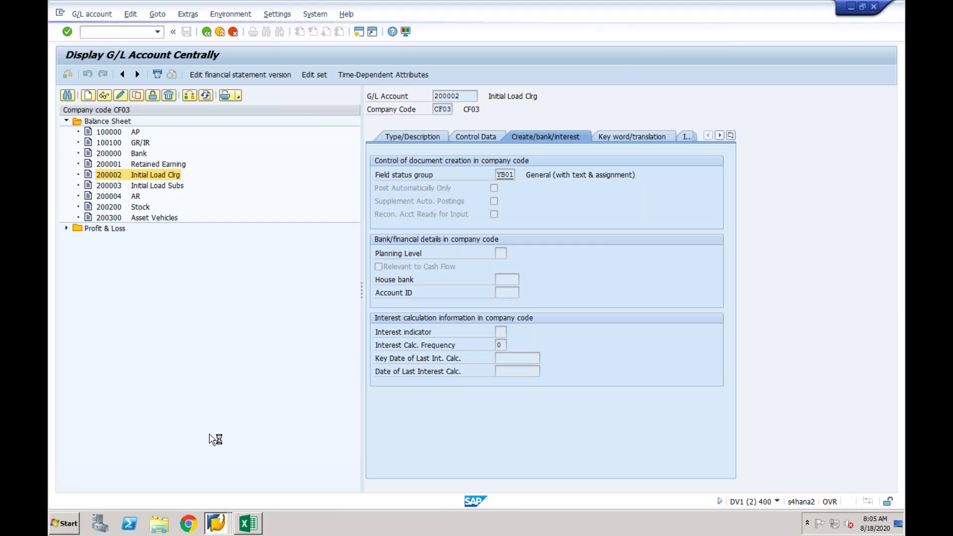
click(217, 522)
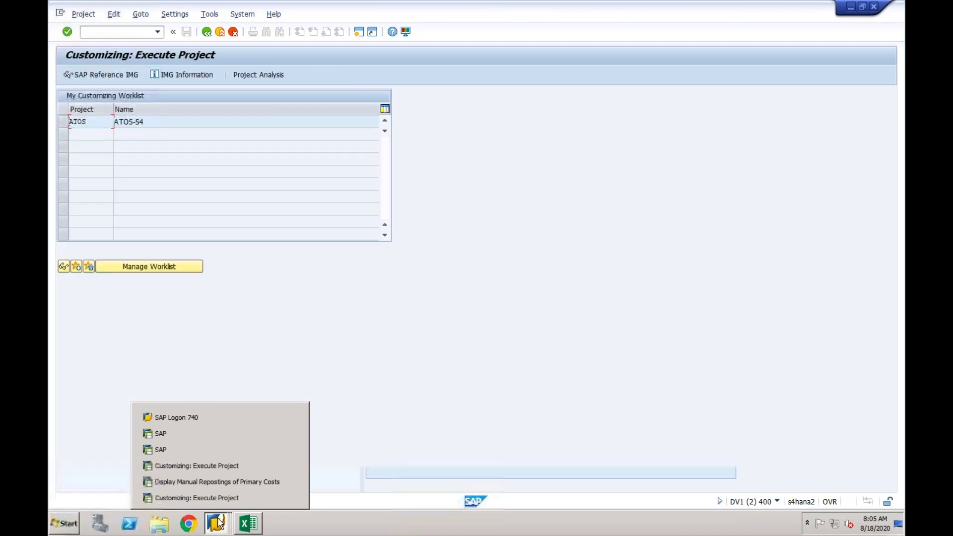
Expand Financial Accounting > Central Finance > Target System Settings > Initial Load and launch the Cost Object Mapping smoke test.
click(128, 78)
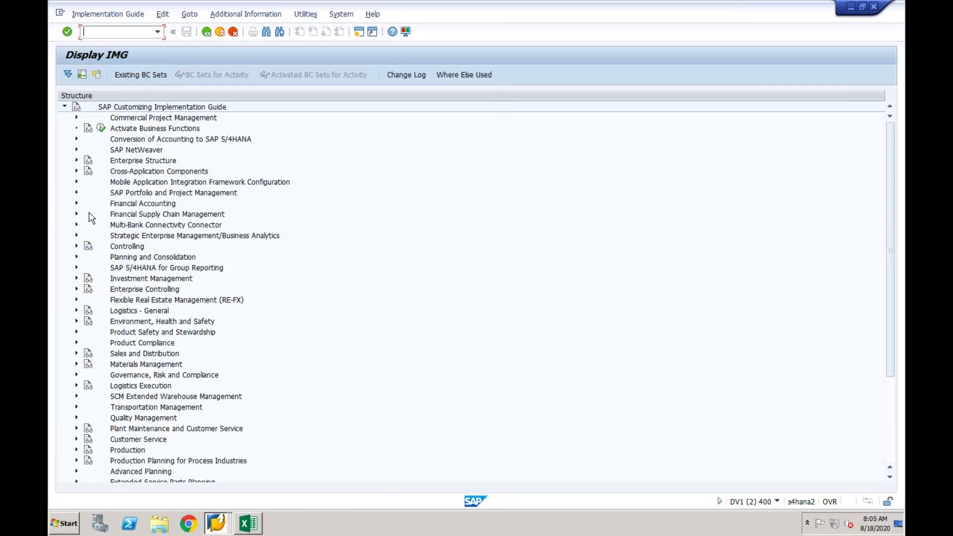
click(76, 204)
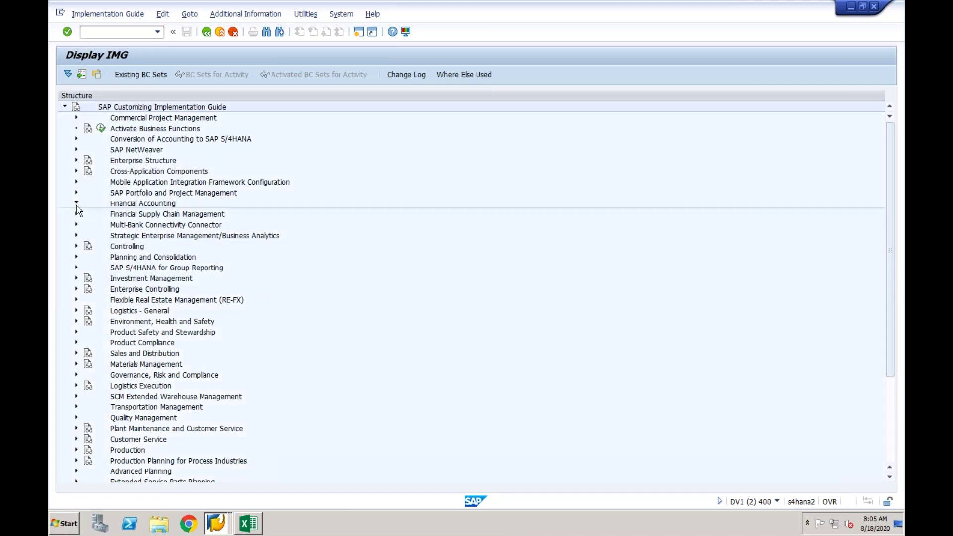
click(88, 321)
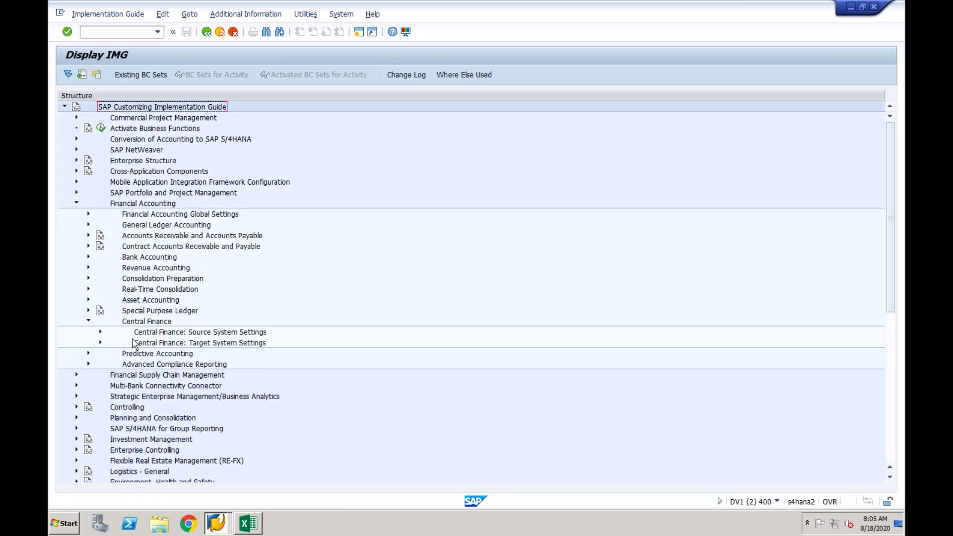
click(101, 342)
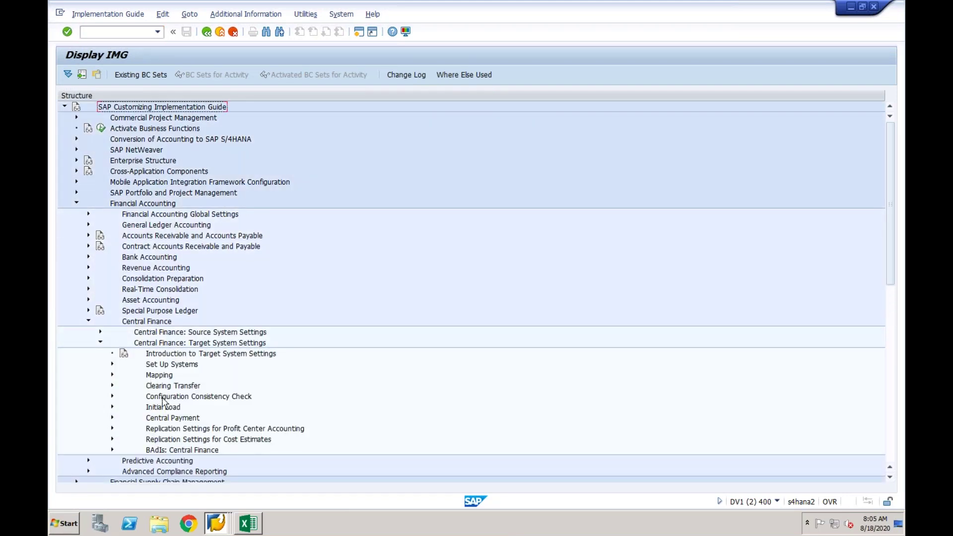
click(112, 407)
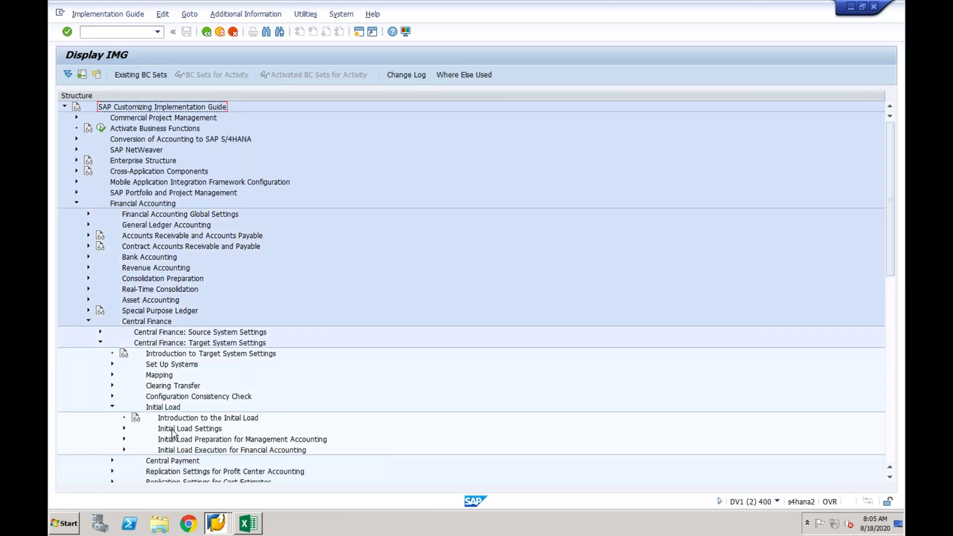
click(186, 441)
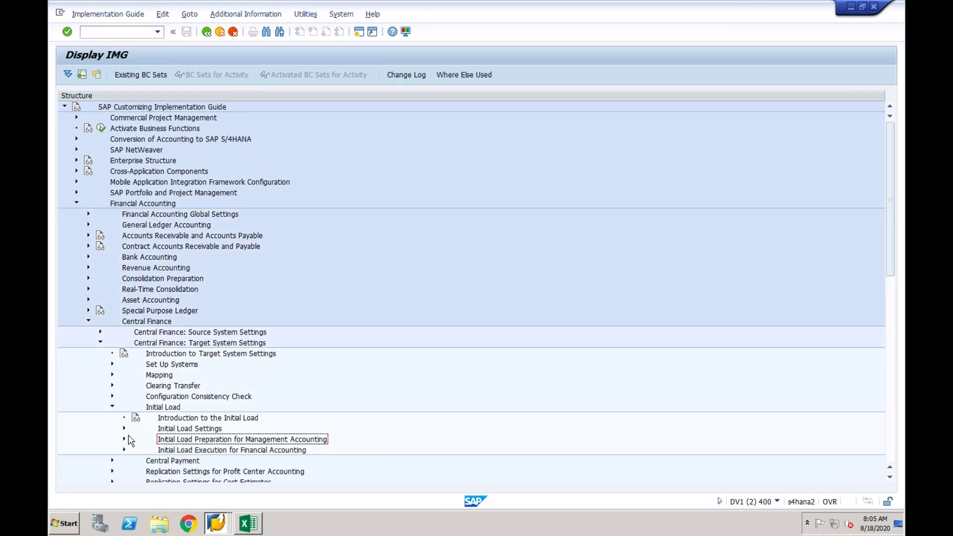
click(124, 440)
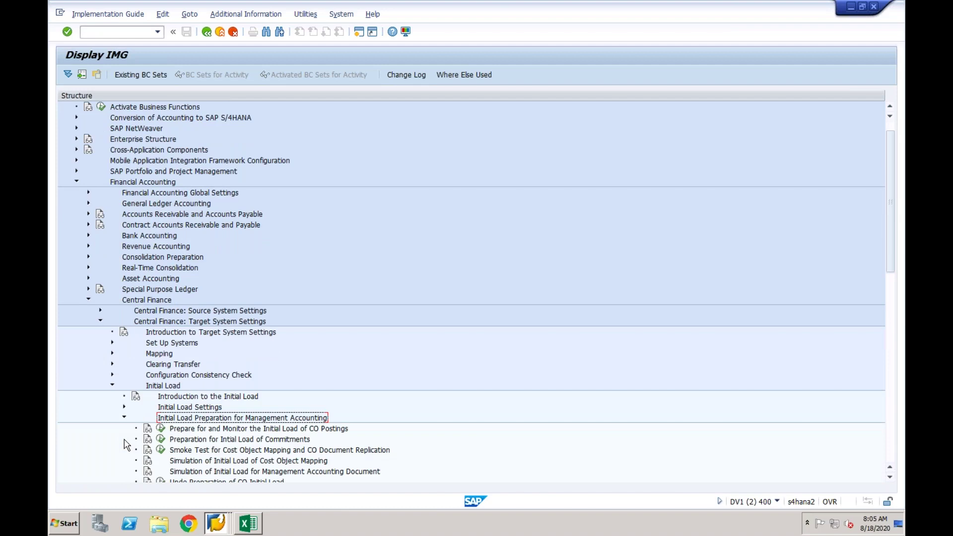
click(207, 451)
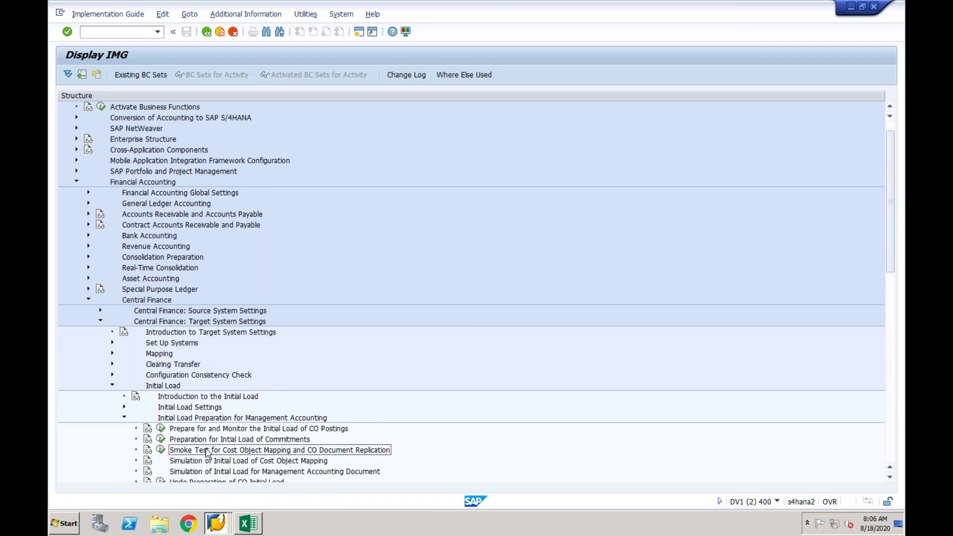
click(160, 450)
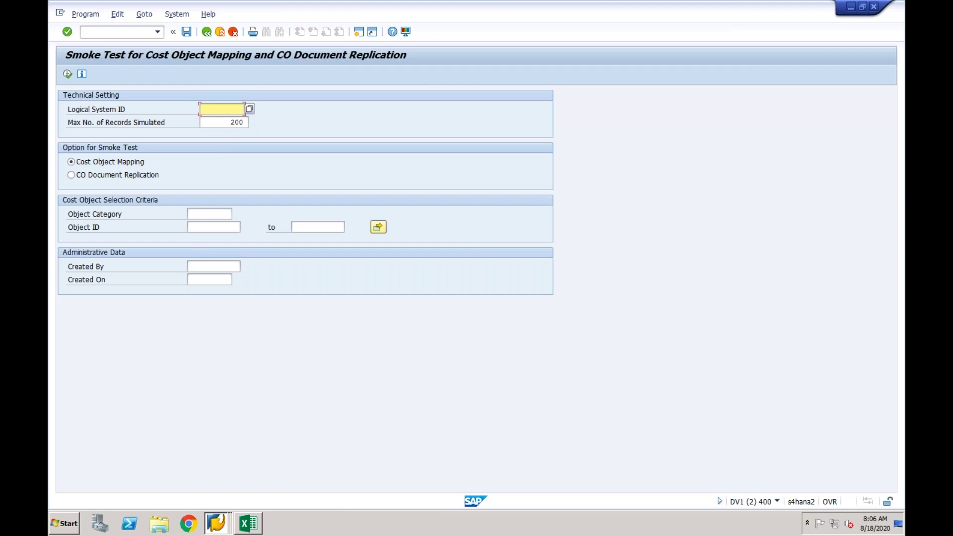
Fill the smoke test criteria: logical system EPXCLNT800, object category IO and the previously used internal order ID.
click(221, 109)
click(221, 120)
click(215, 214)
text(IO)
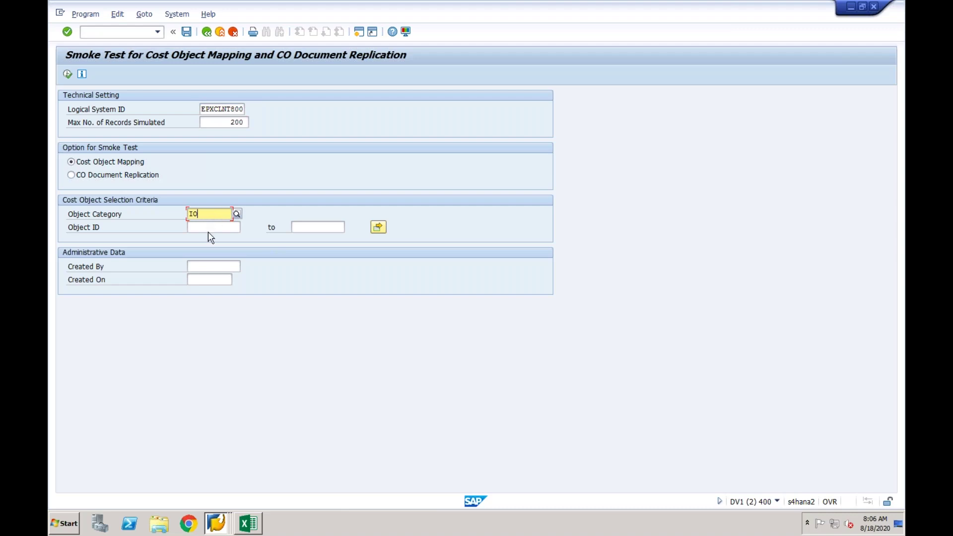
click(212, 226)
click(212, 236)
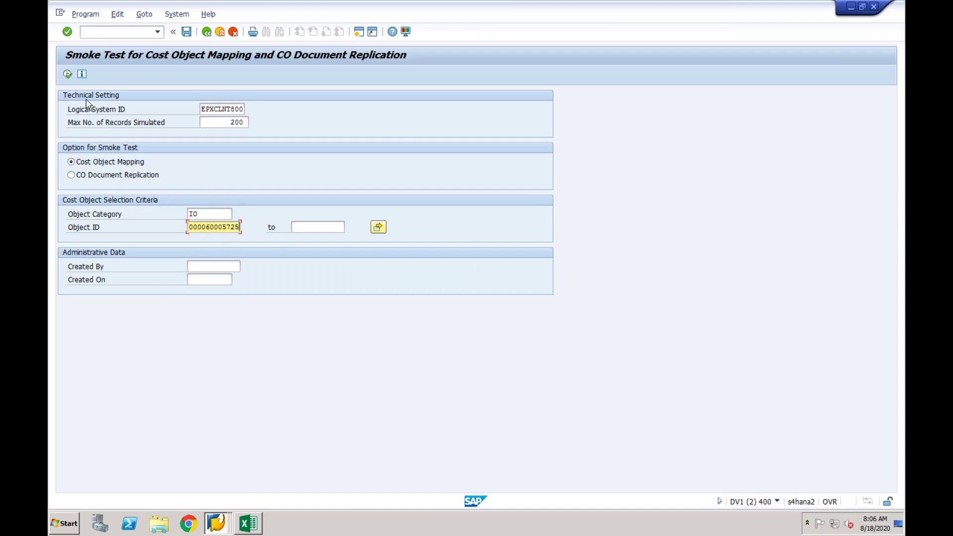
Execute the selection, replicate the listed internal order, review the nine passed messages, and return to the IMG.
click(67, 74)
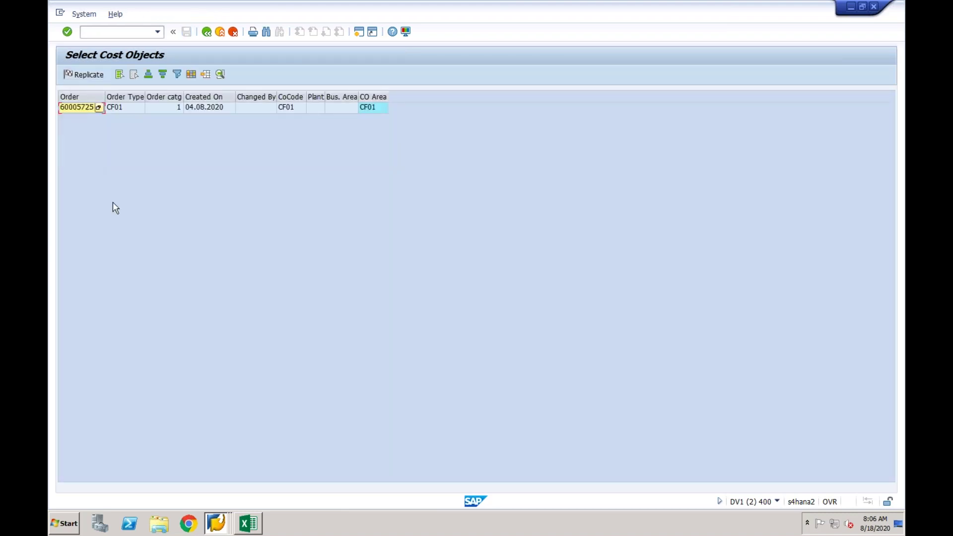
click(85, 110)
click(87, 73)
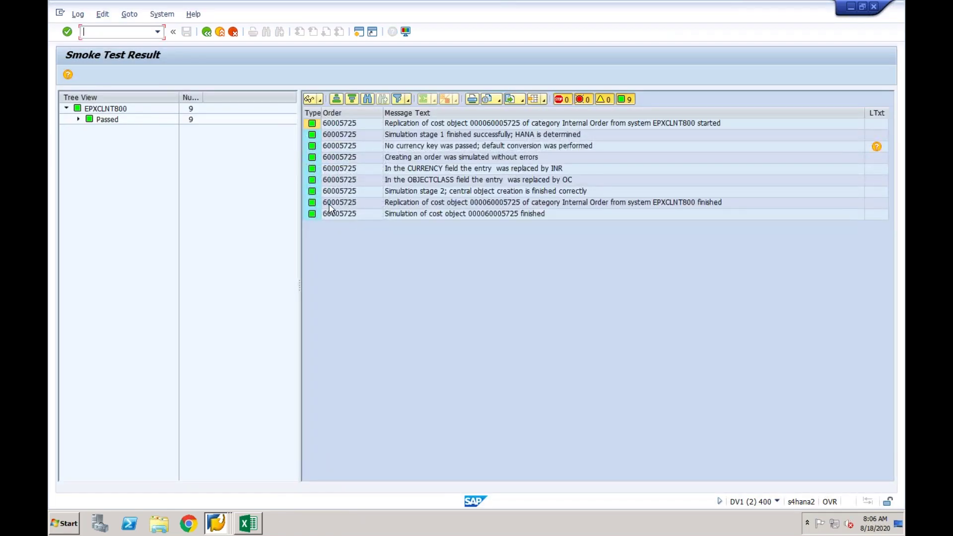
click(208, 32)
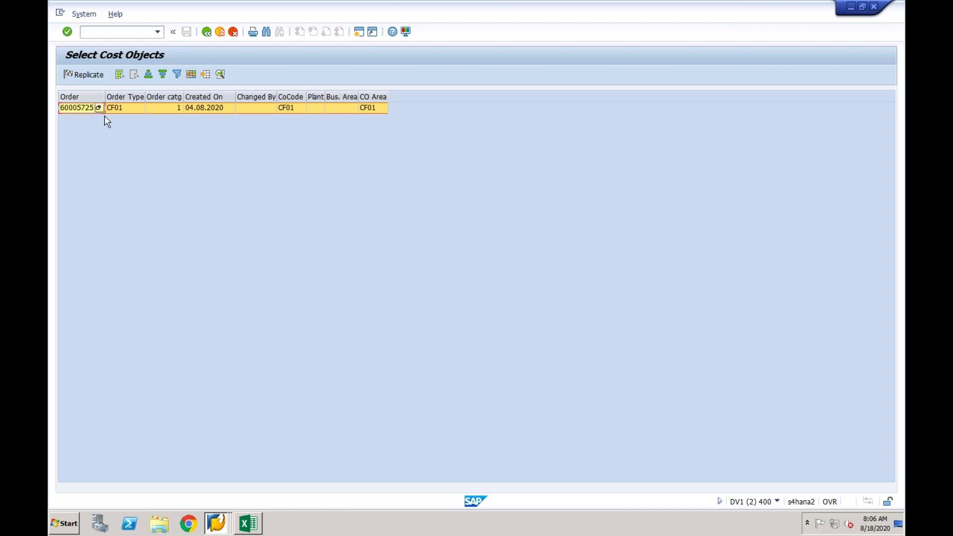
click(205, 36)
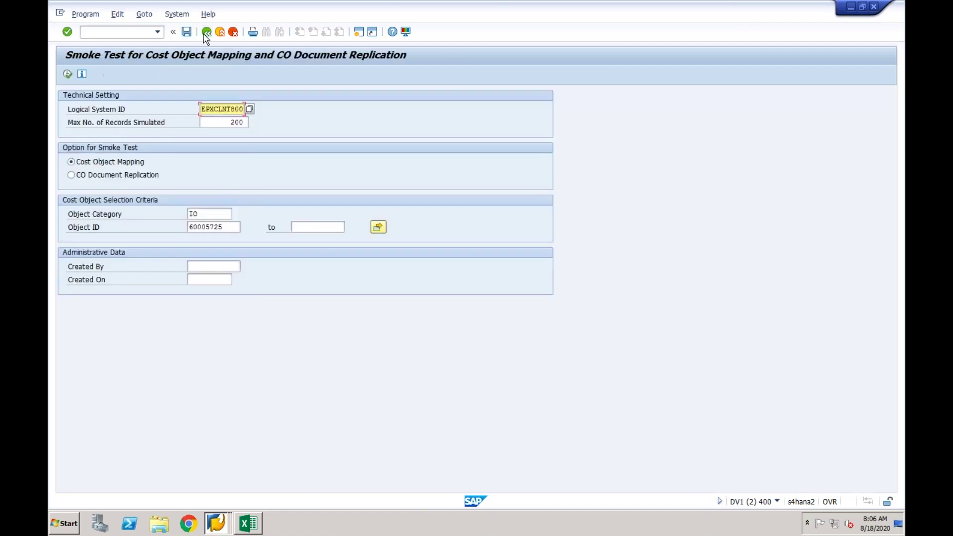
click(206, 34)
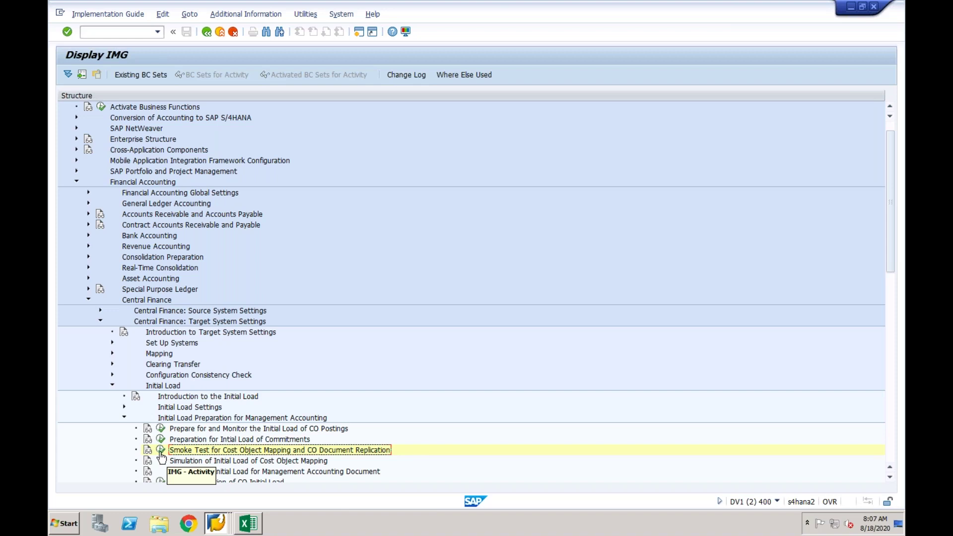
click(161, 452)
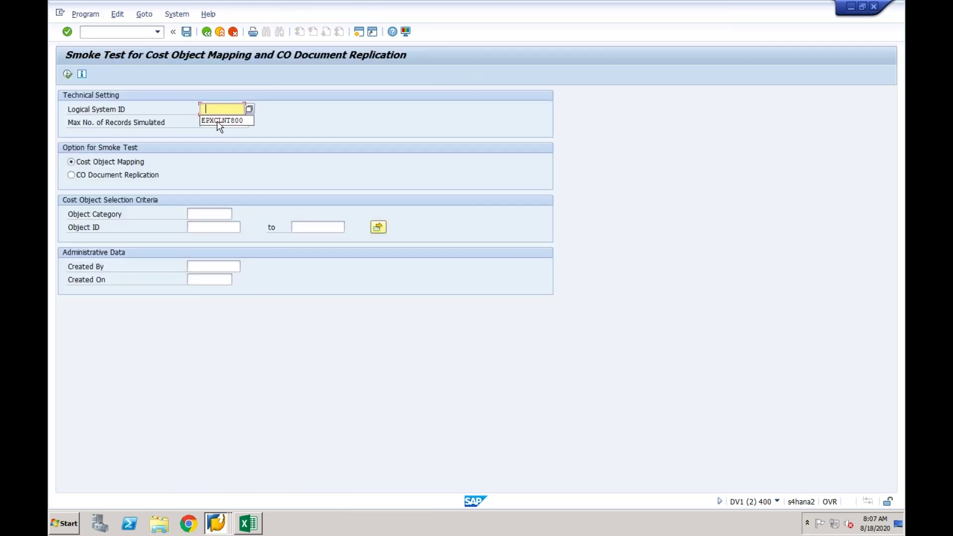
click(219, 125)
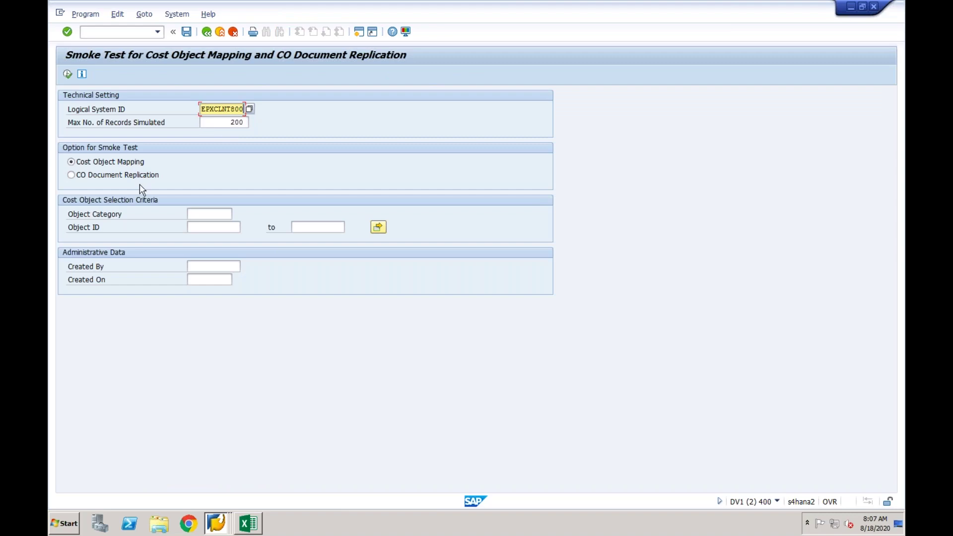
click(207, 214)
click(200, 227)
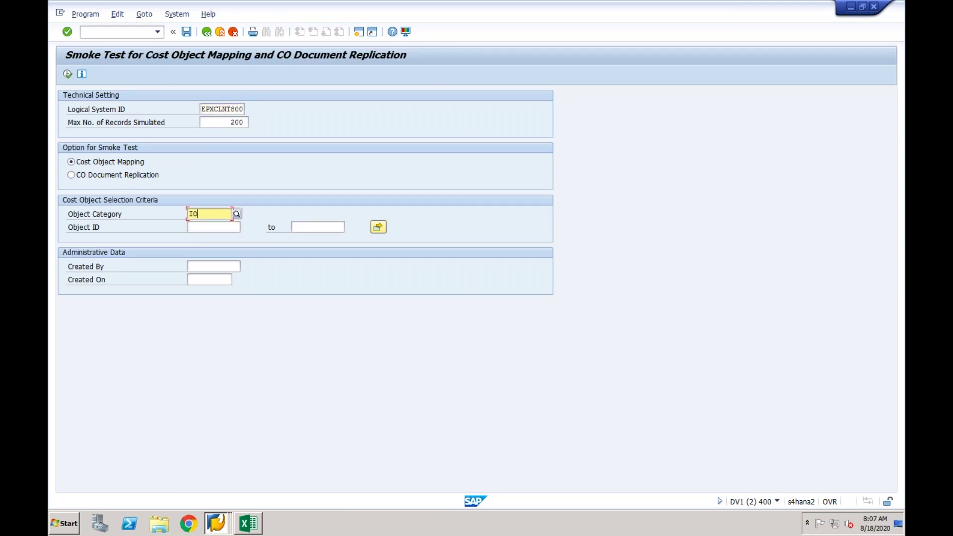
click(201, 227)
click(197, 237)
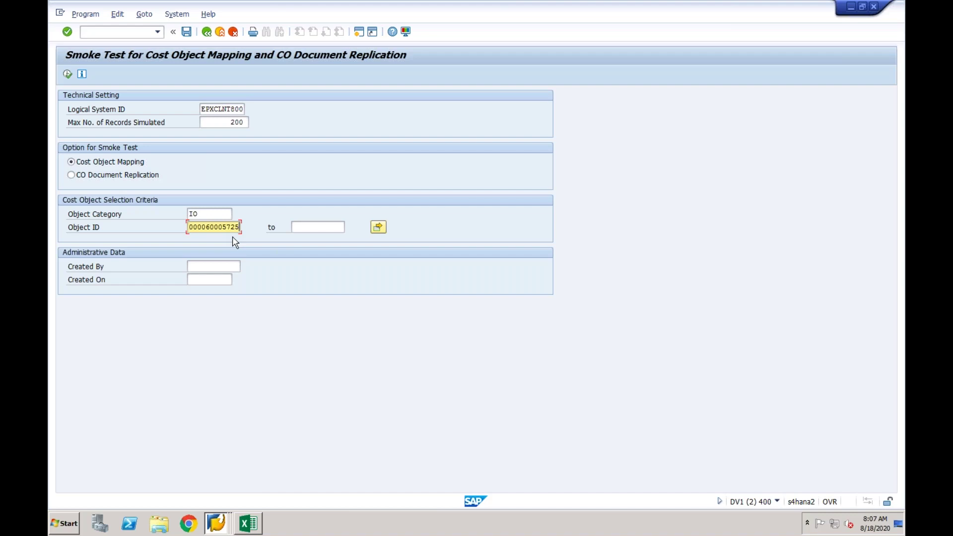
click(209, 38)
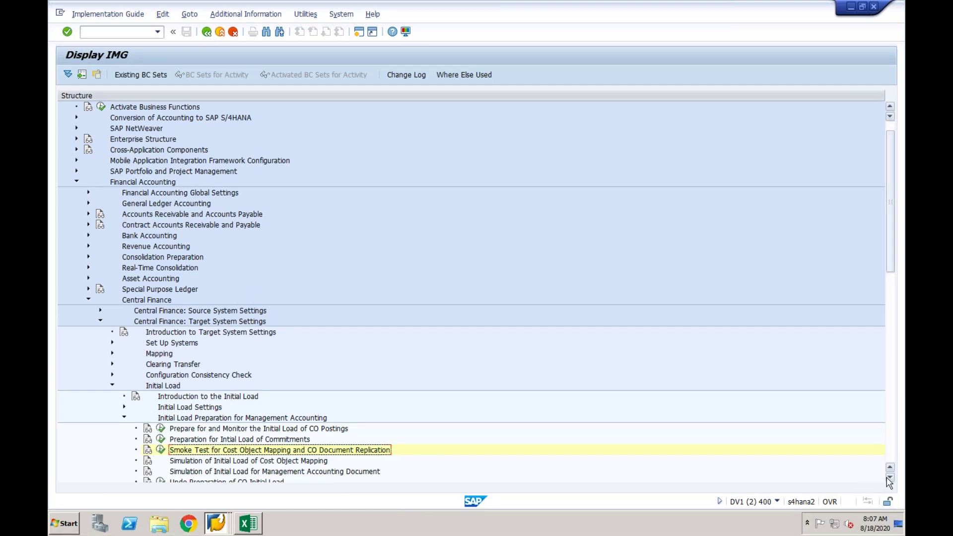
Select Simulation of Initial Load of Cost Object Mapping in the IMG and show its documentation.
scroll(889, 481, down, 3)
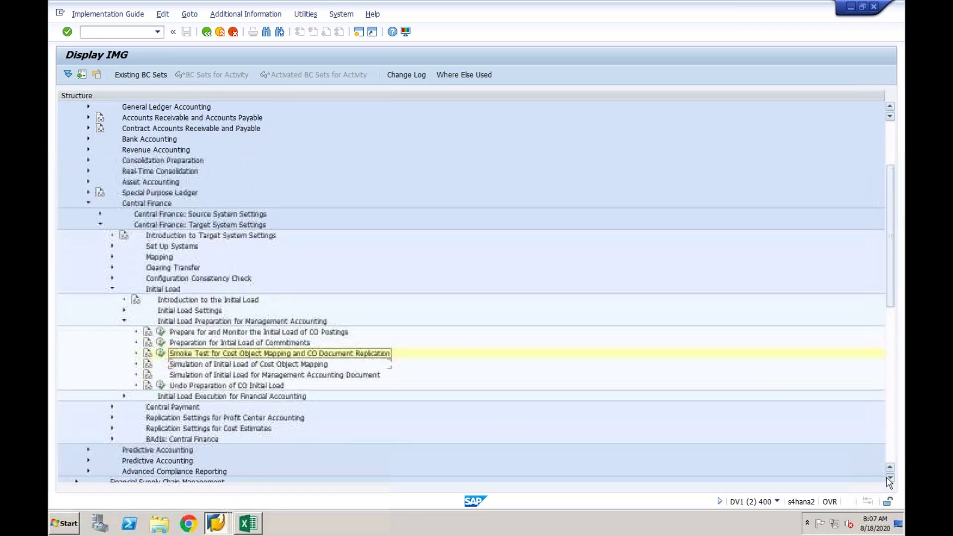
scroll(890, 480, down, 1)
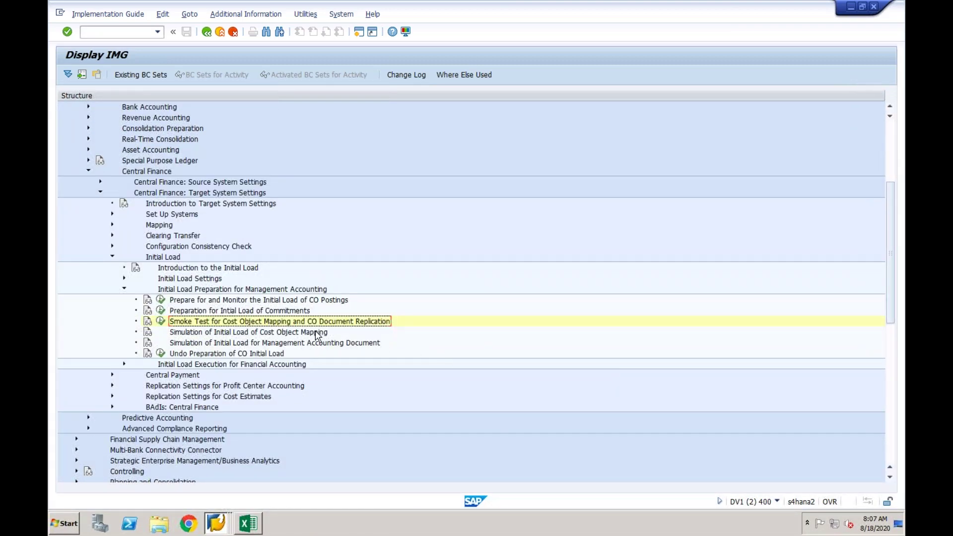
click(316, 331)
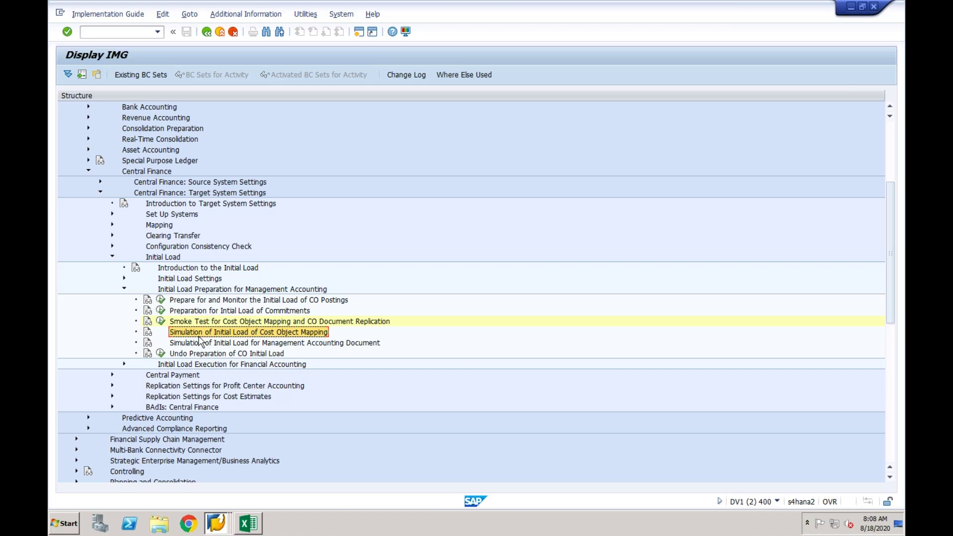
click(151, 337)
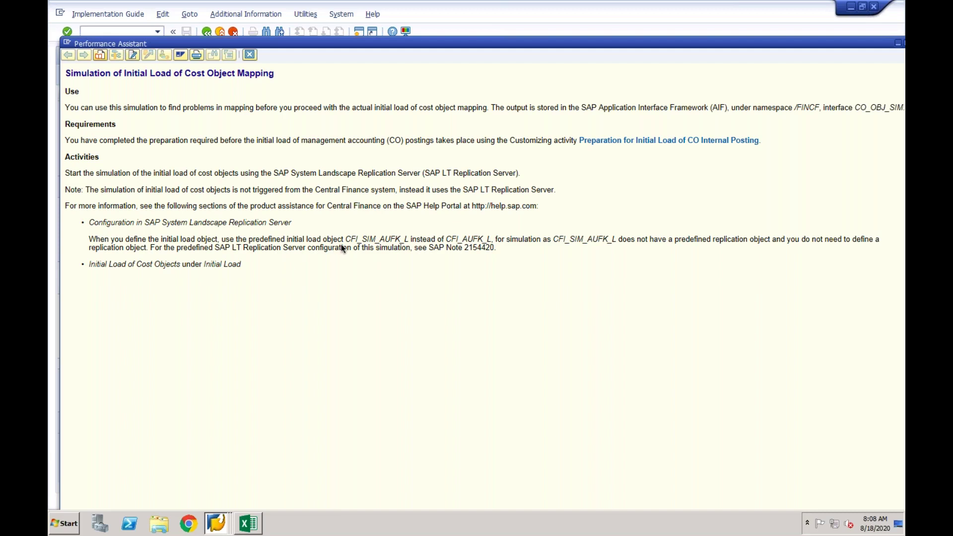
Highlight the predefined object name, then launch the LT Replication cockpit with /nltrc from the Manual Repostings window.
drag(346, 239, 410, 239)
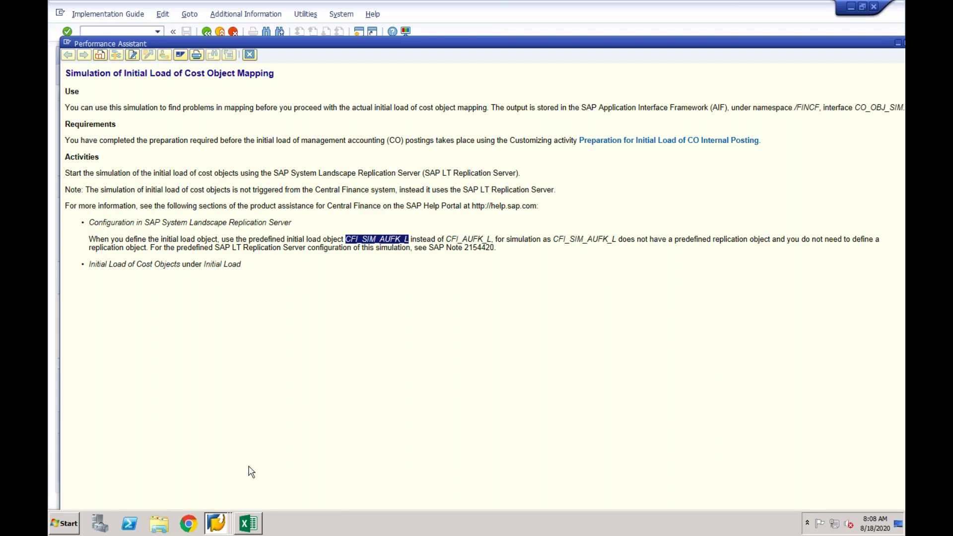
click(218, 530)
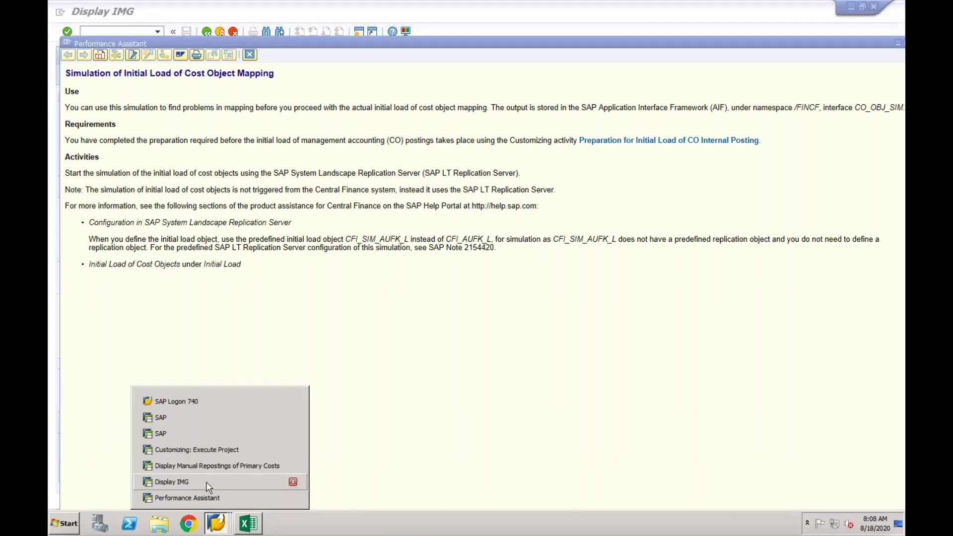
click(214, 449)
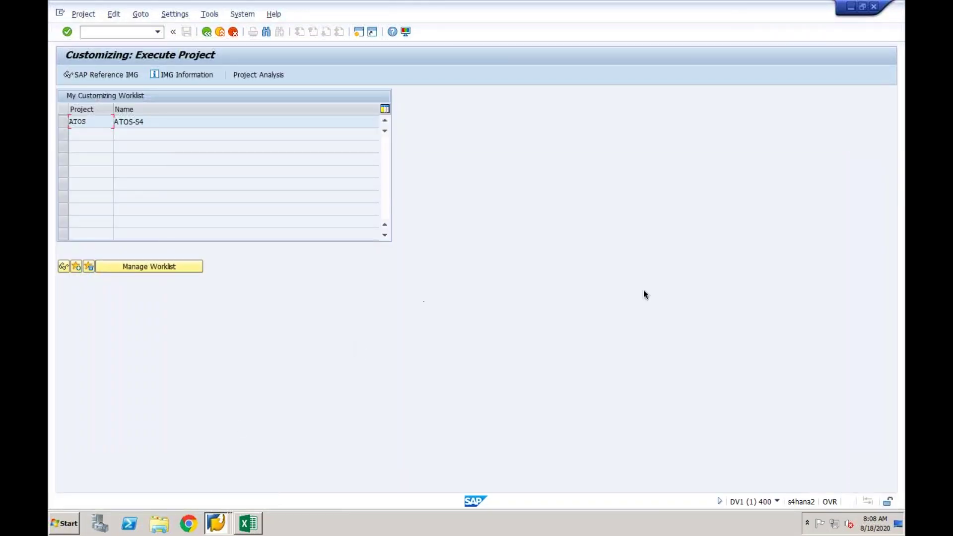
click(218, 524)
click(219, 482)
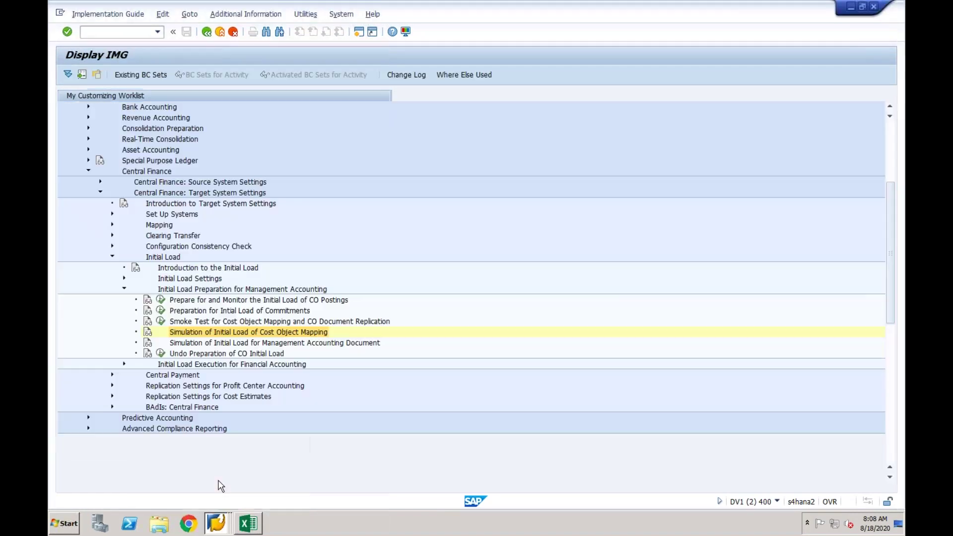
click(220, 525)
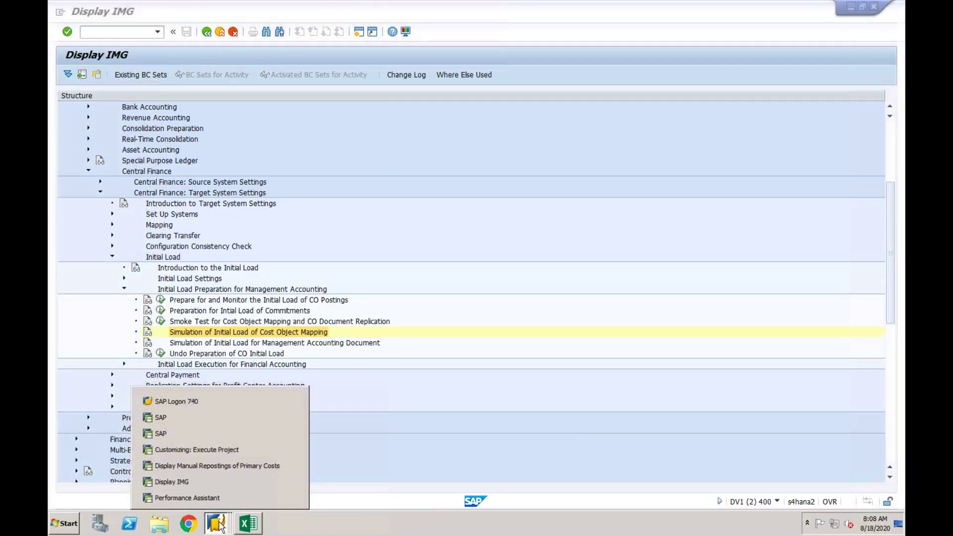
click(215, 464)
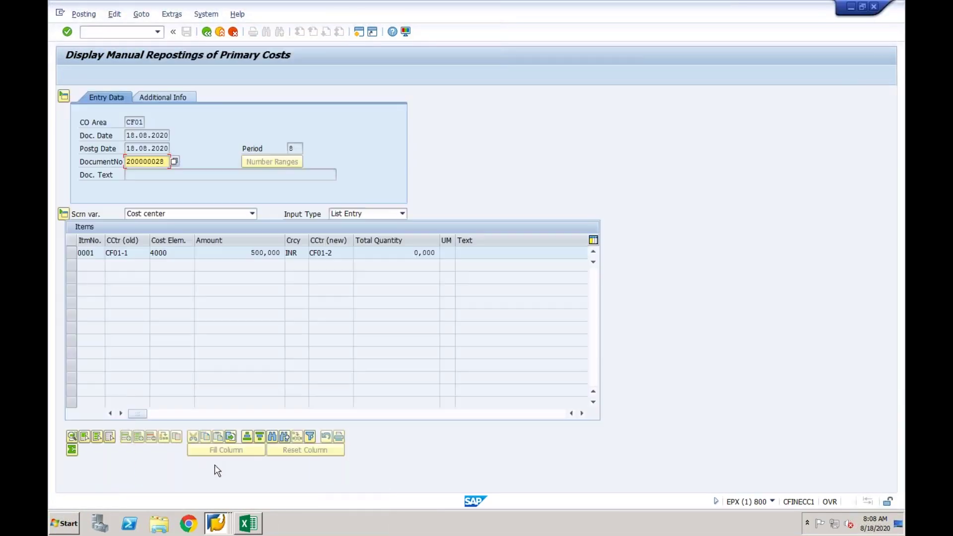
text(/nltrc)
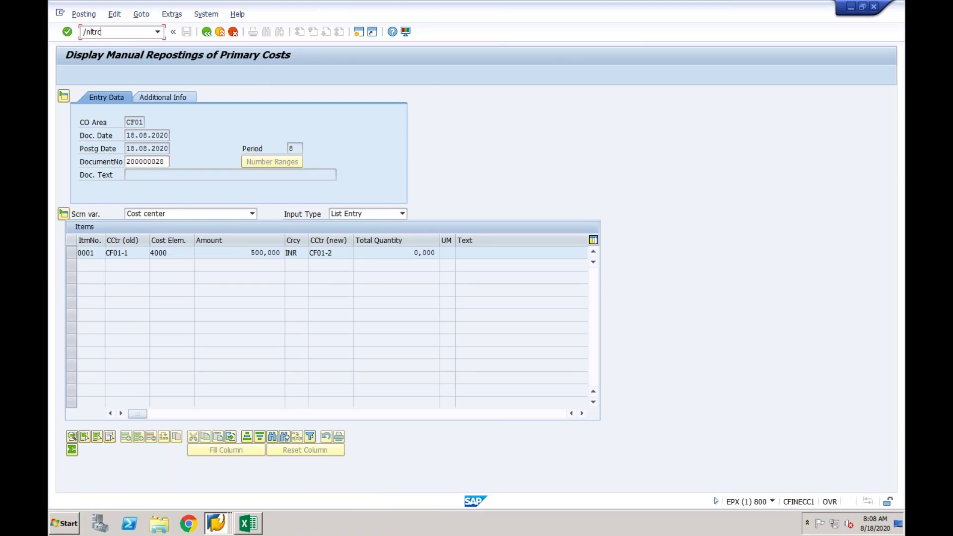
key(Return)
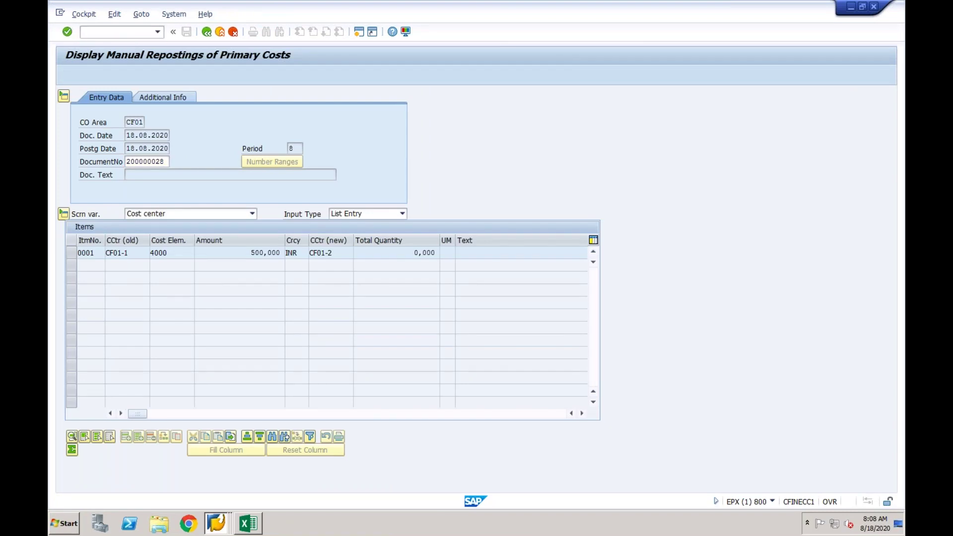
Open mass transfer 00X (SLT_CFIN) and show its predefined load and replication objects from Processing Steps.
click(200, 233)
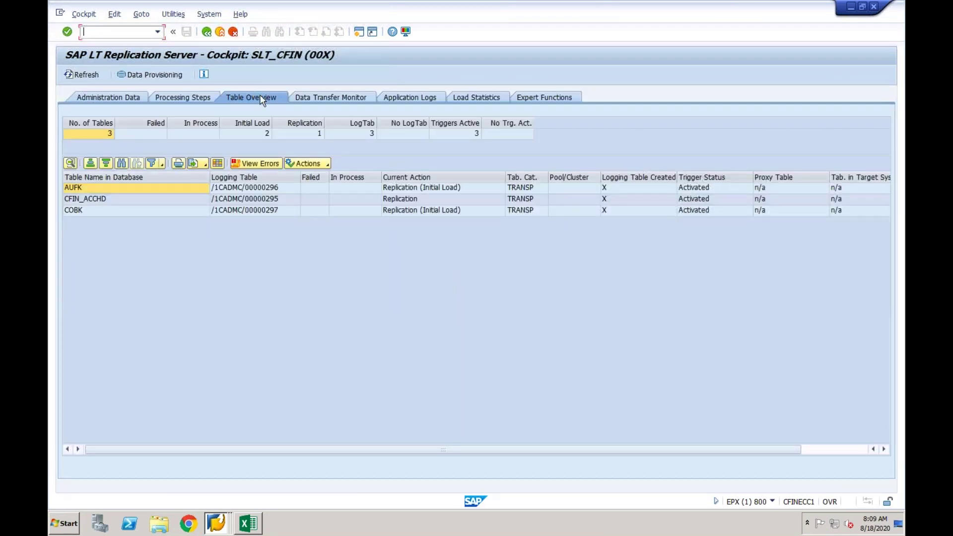
click(186, 98)
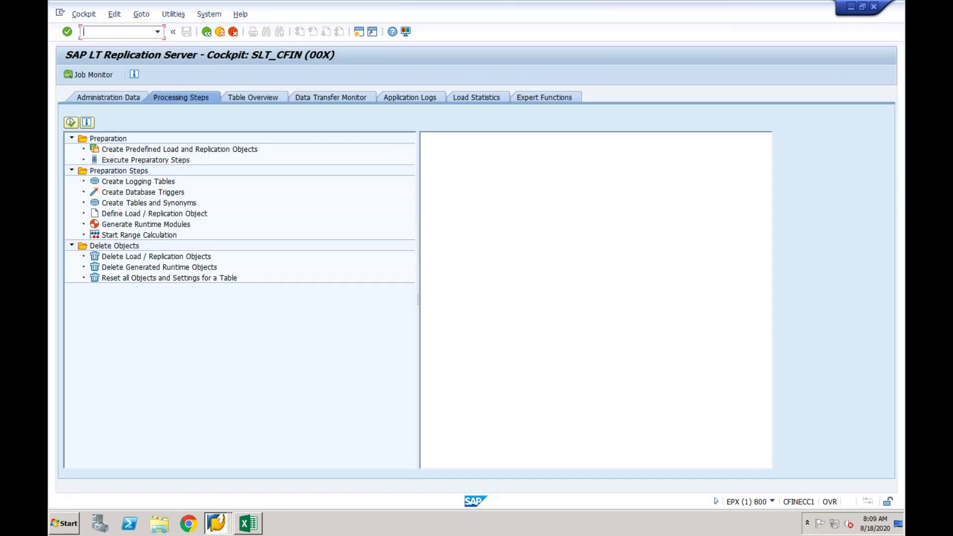
double_click(176, 150)
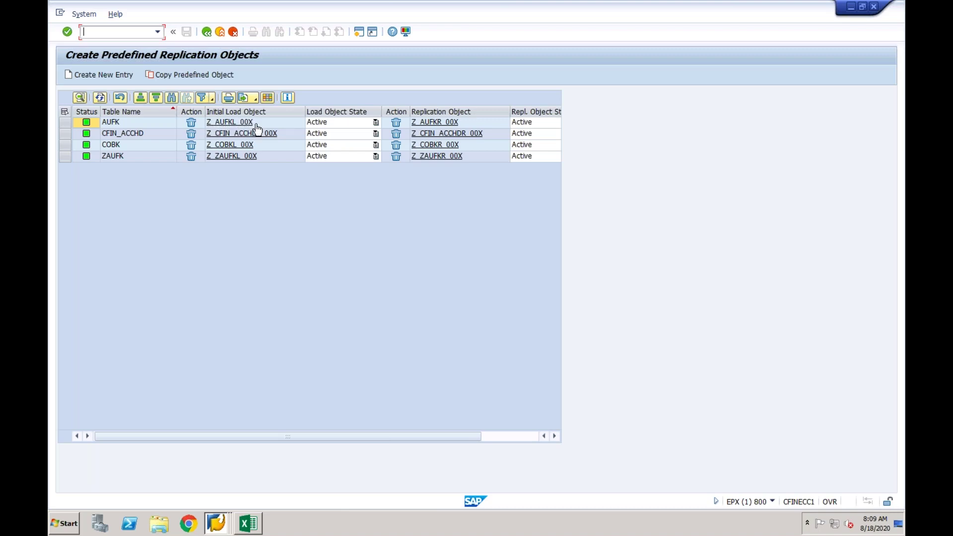
click(216, 523)
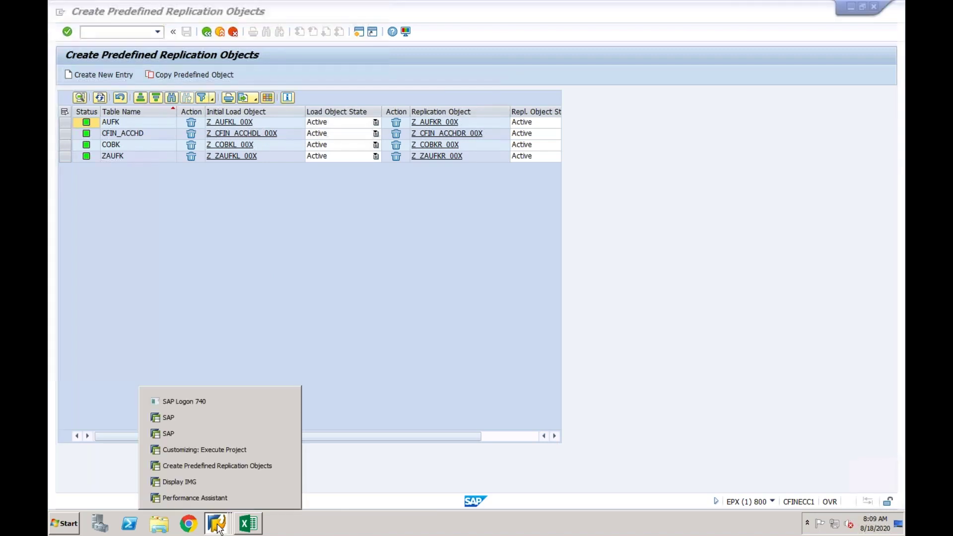
In the simulation documentation, compare the SIM and CFI_AUFK_L object names, select SAP Note 2154420, then close it.
click(212, 497)
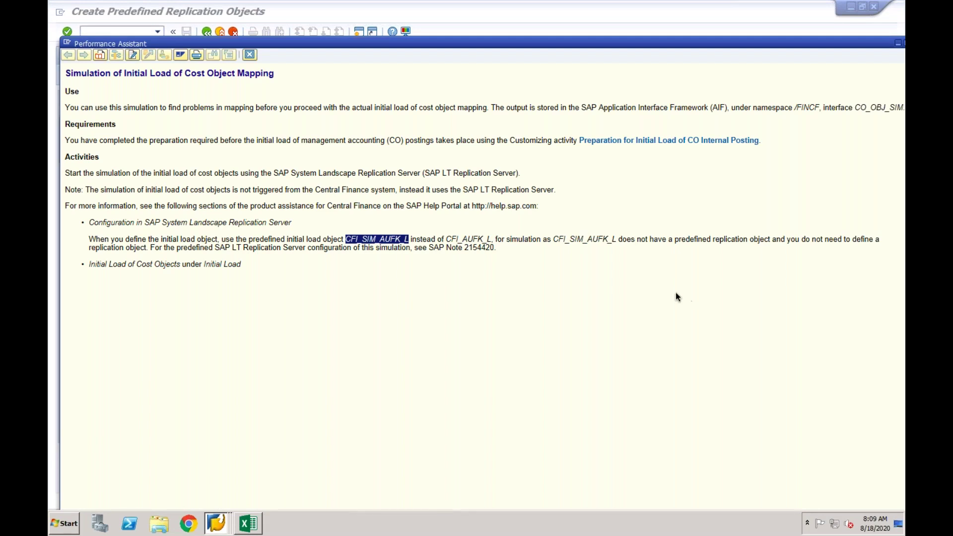
click(366, 245)
drag(362, 240, 377, 239)
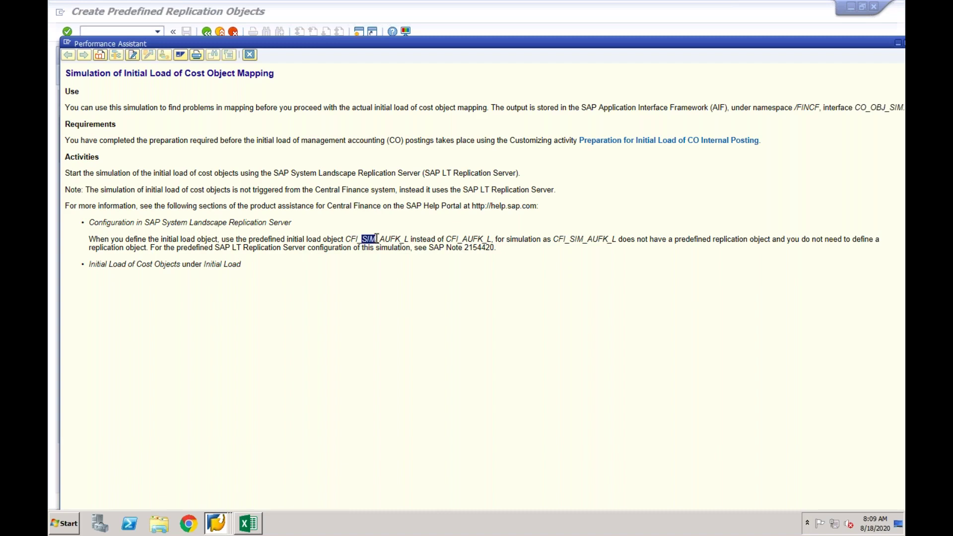
drag(446, 240, 492, 240)
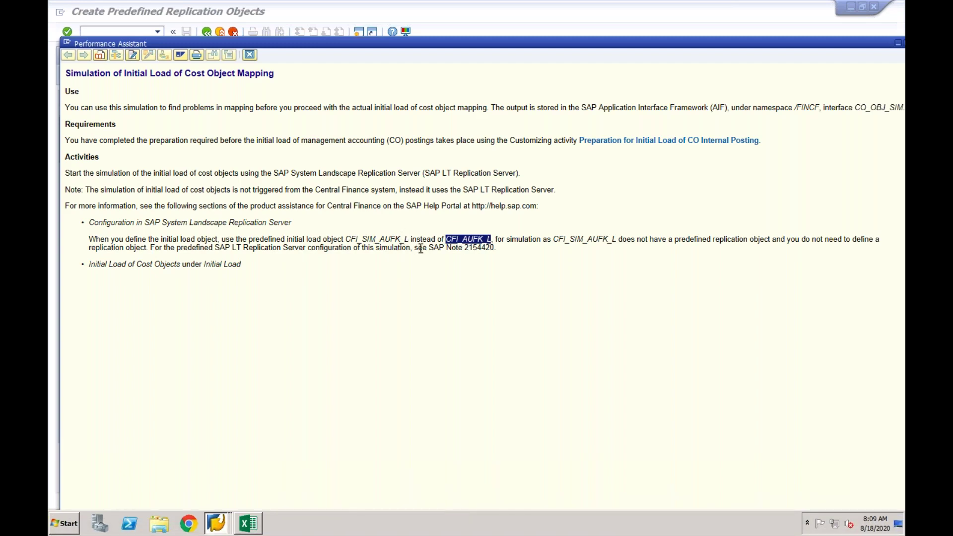
drag(465, 247, 495, 247)
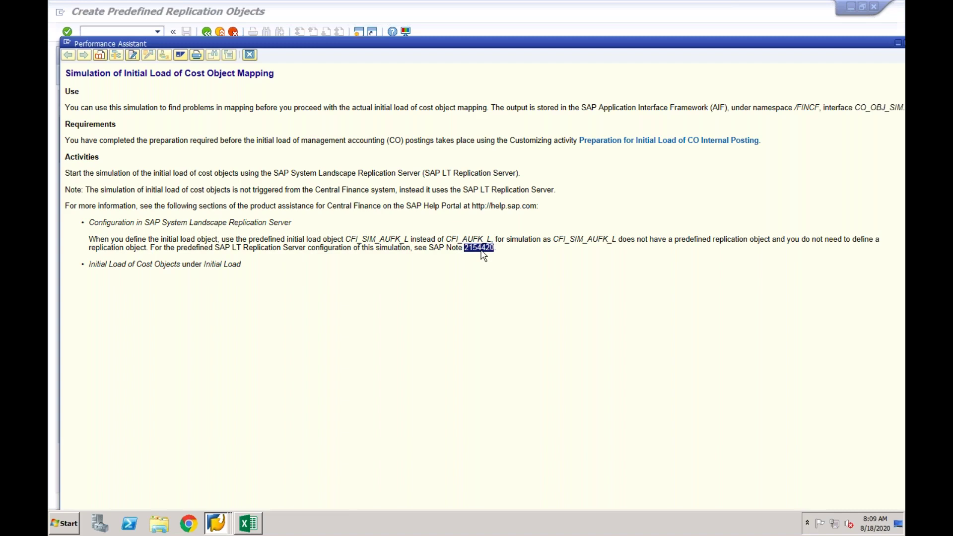
click(249, 56)
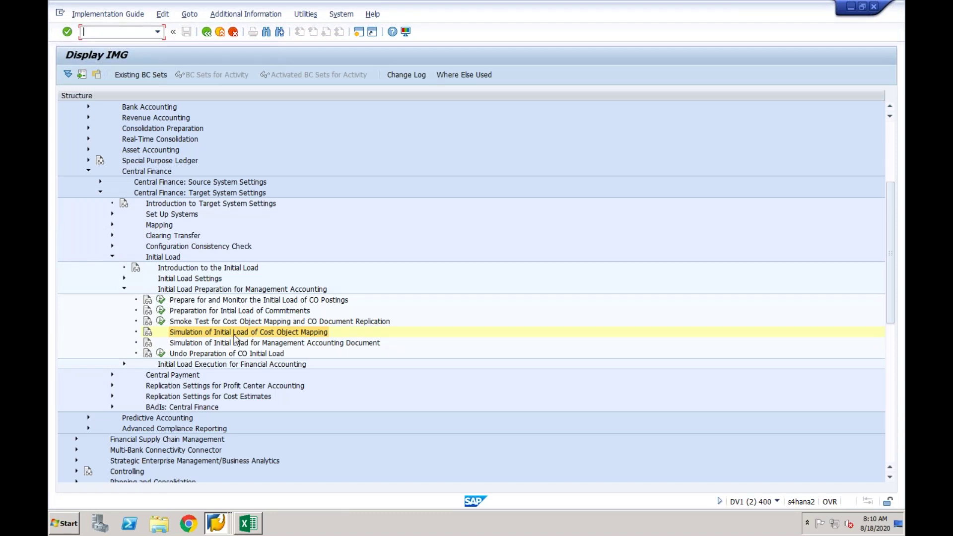
Review the management accounting initial load activities, then collapse Initial Load Preparation for Management Accounting.
click(239, 333)
click(268, 344)
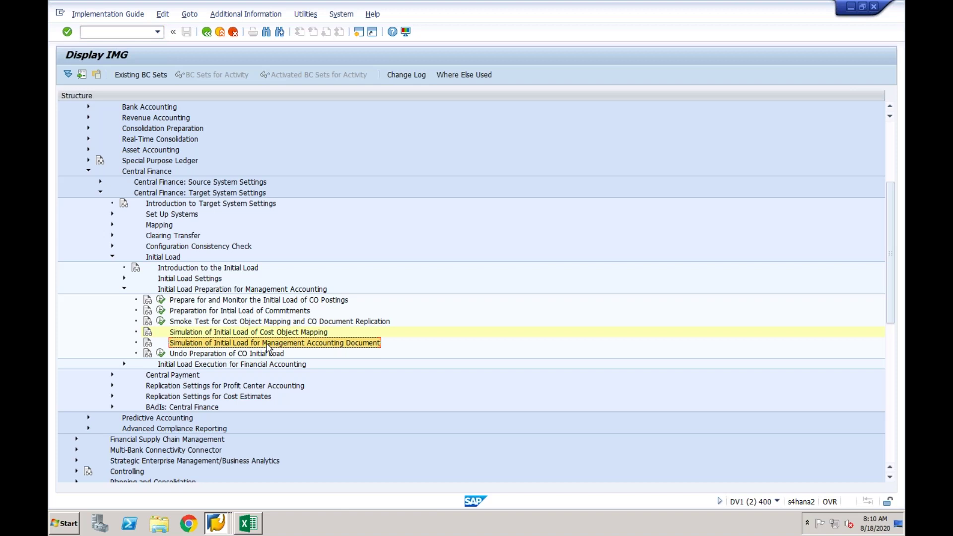
click(279, 332)
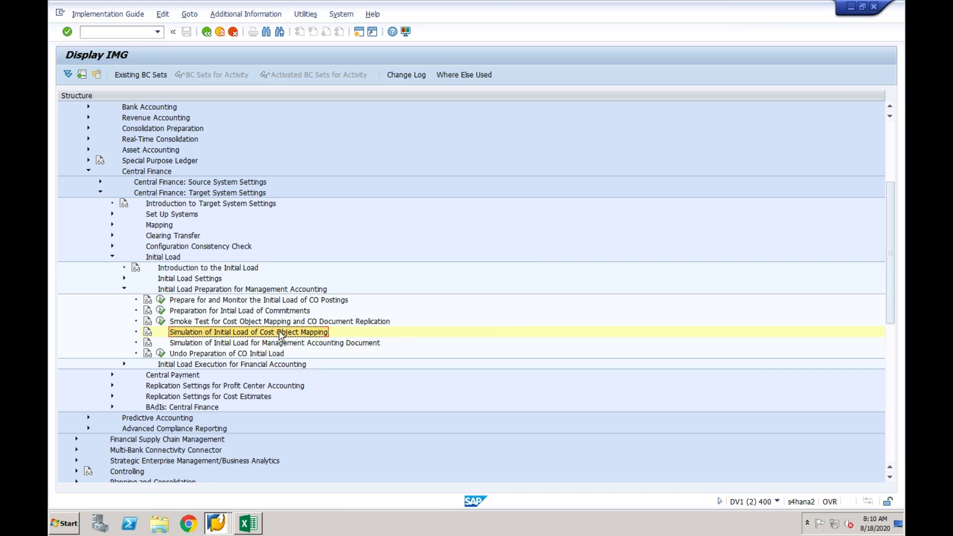
click(249, 354)
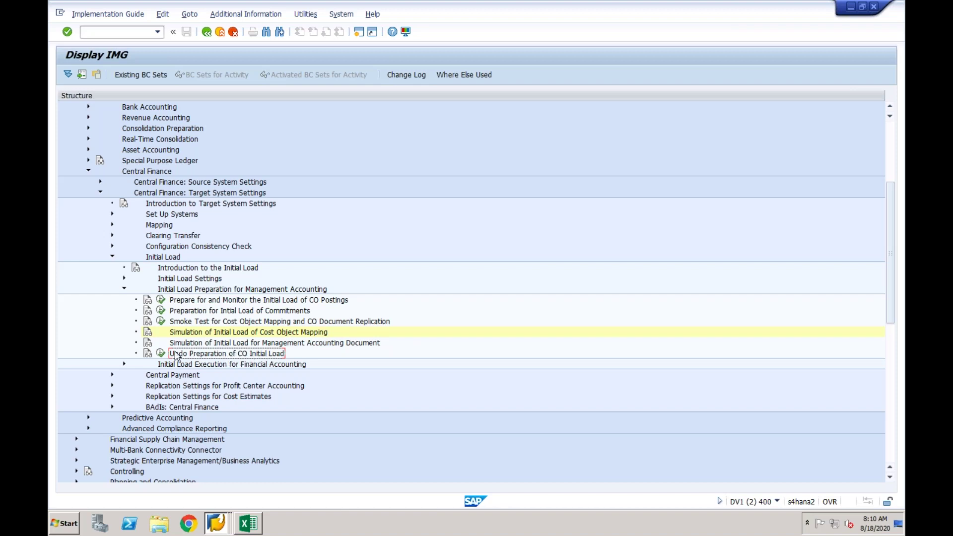
click(190, 301)
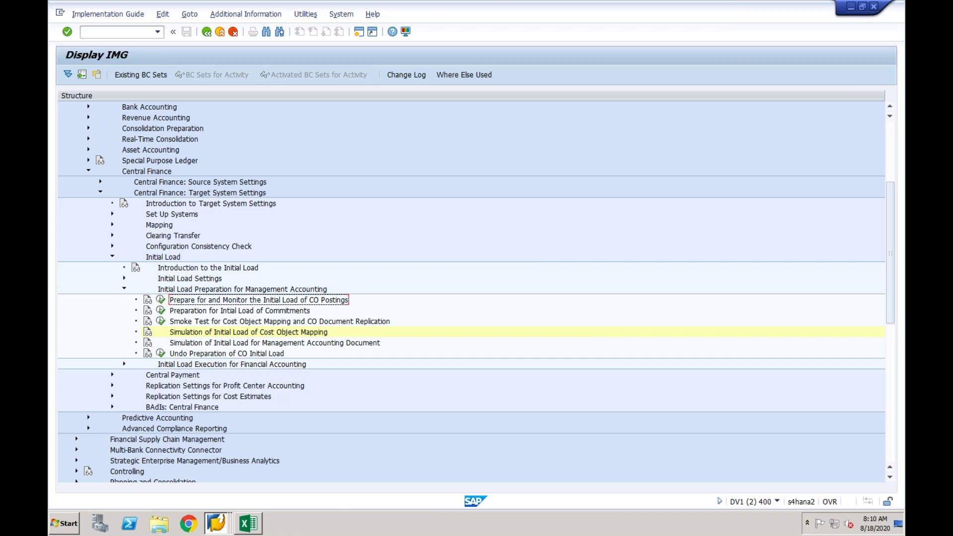
click(178, 354)
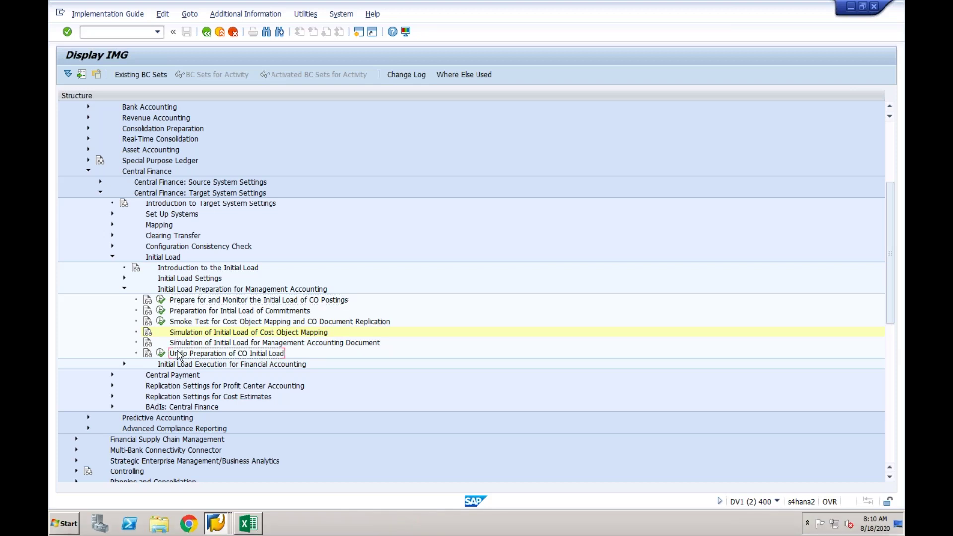
click(200, 302)
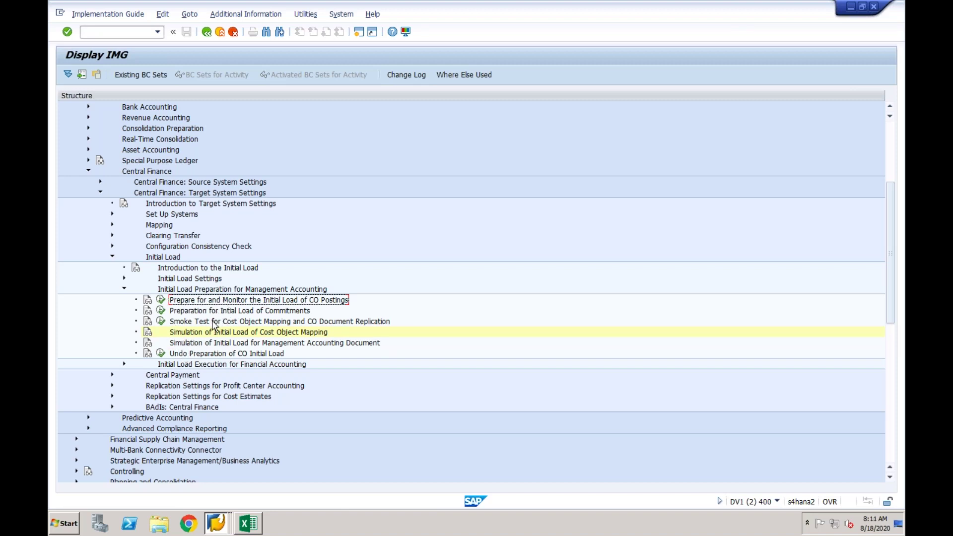
click(124, 289)
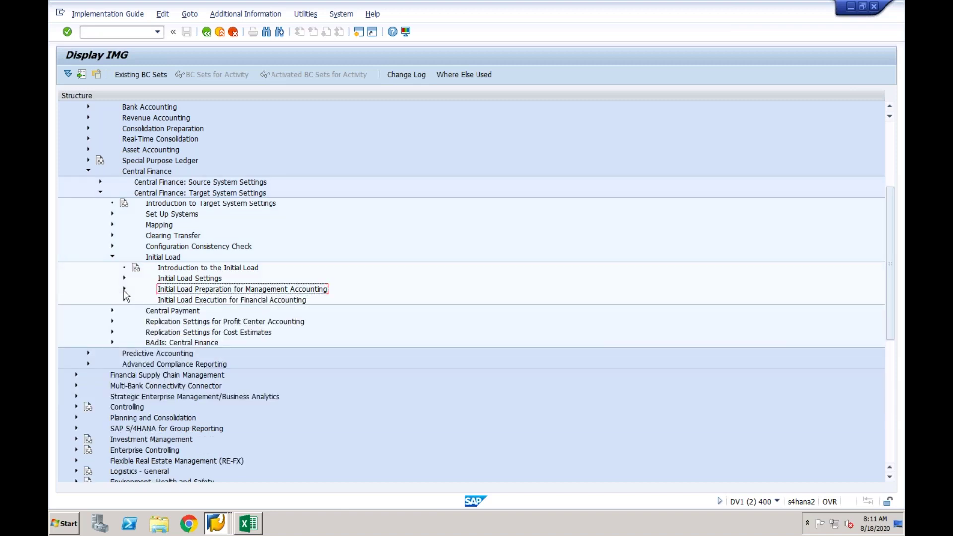
click(216, 510)
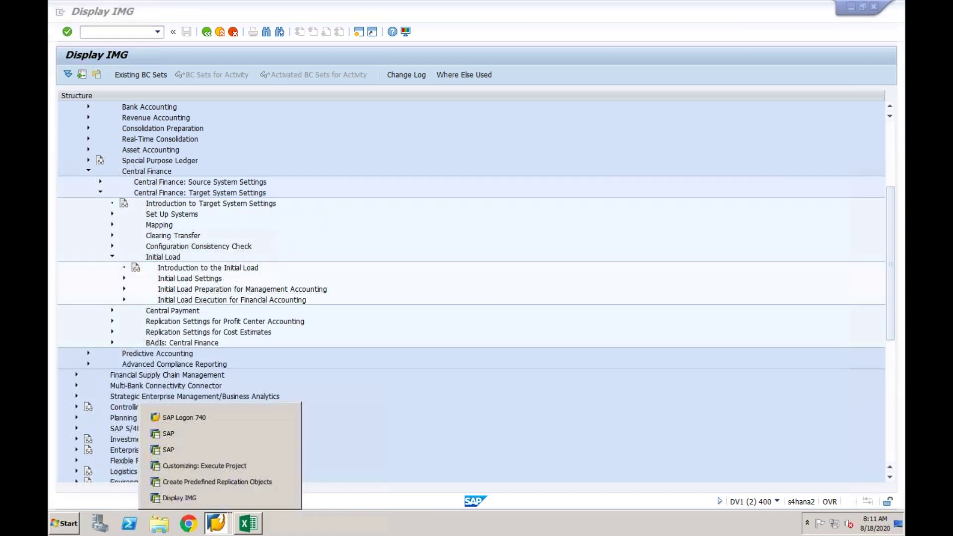
Return to the SLT_CFIN cockpit's Table Overview and select the AUFK table.
click(225, 480)
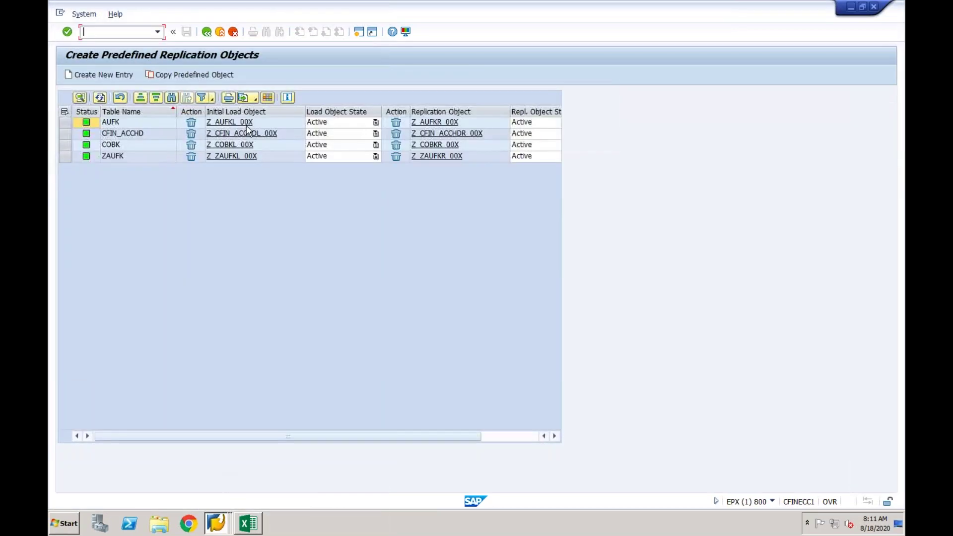
click(207, 31)
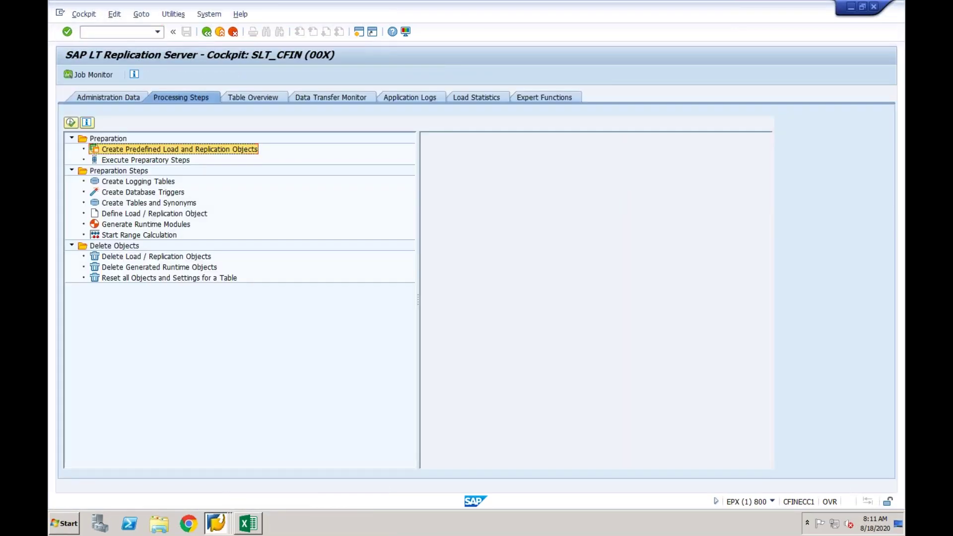
click(244, 92)
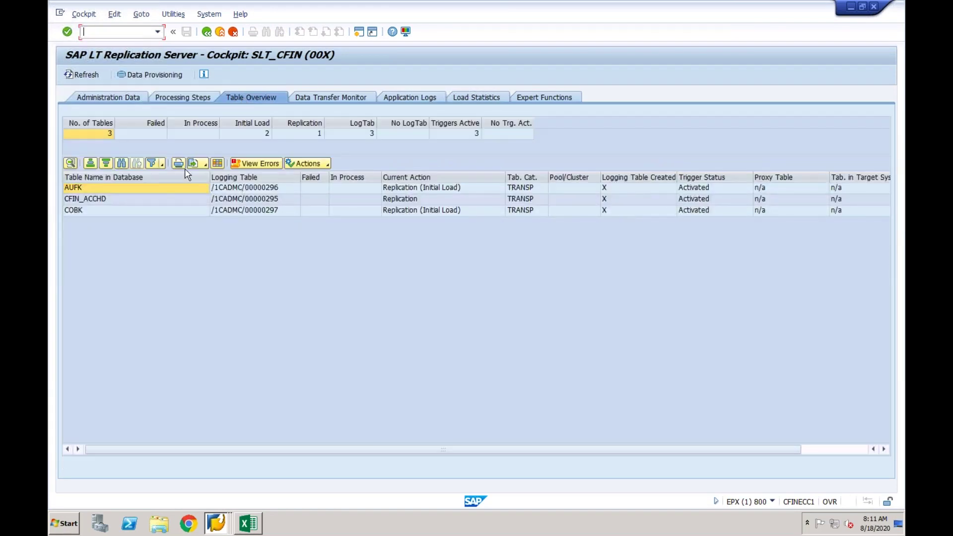
click(125, 190)
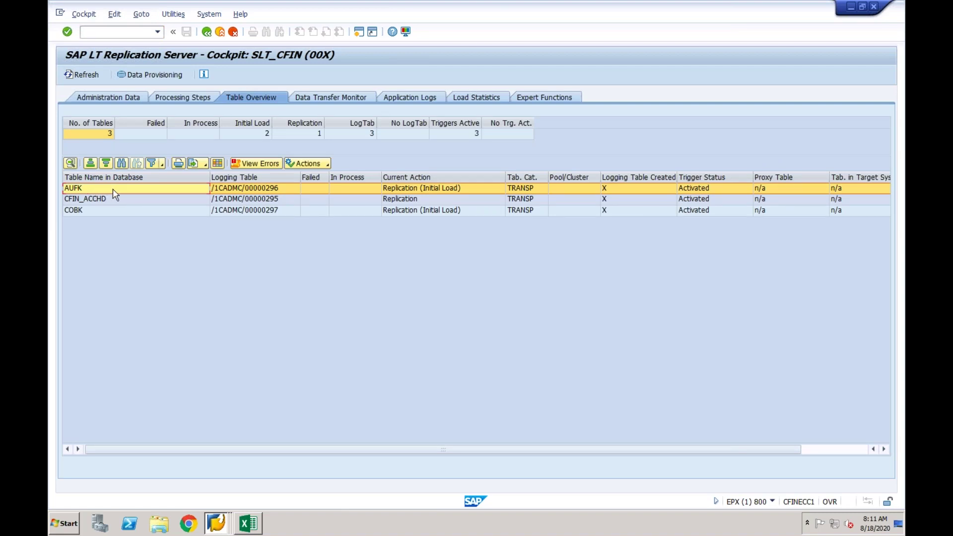
Run Data Provisioning Start Load for AUFK and accept the log saying replication already started.
click(153, 76)
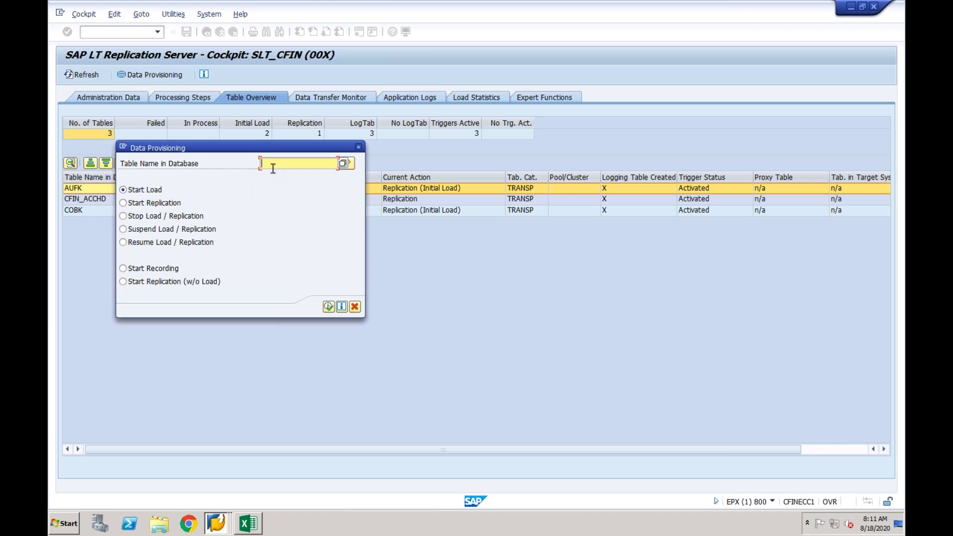
text(AUFK)
drag(282, 151, 441, 132)
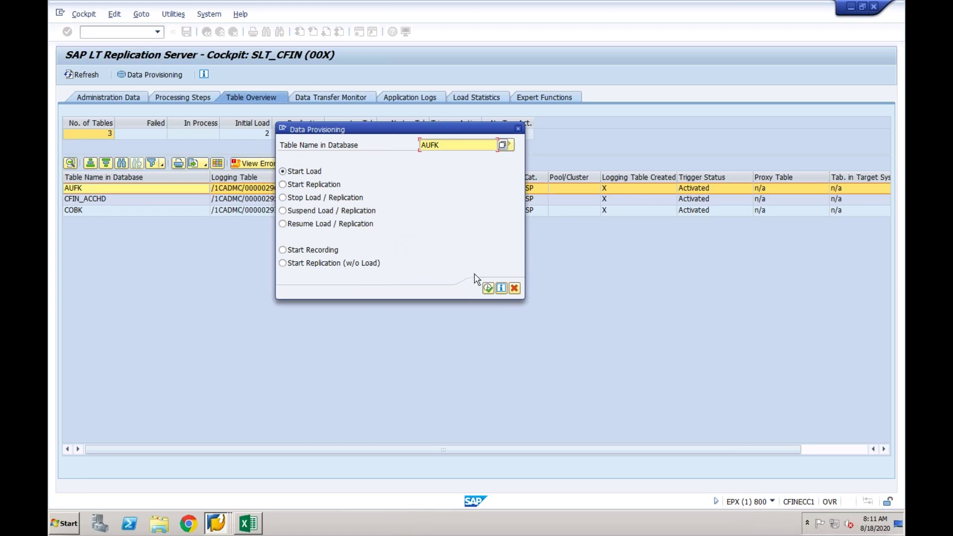
click(488, 287)
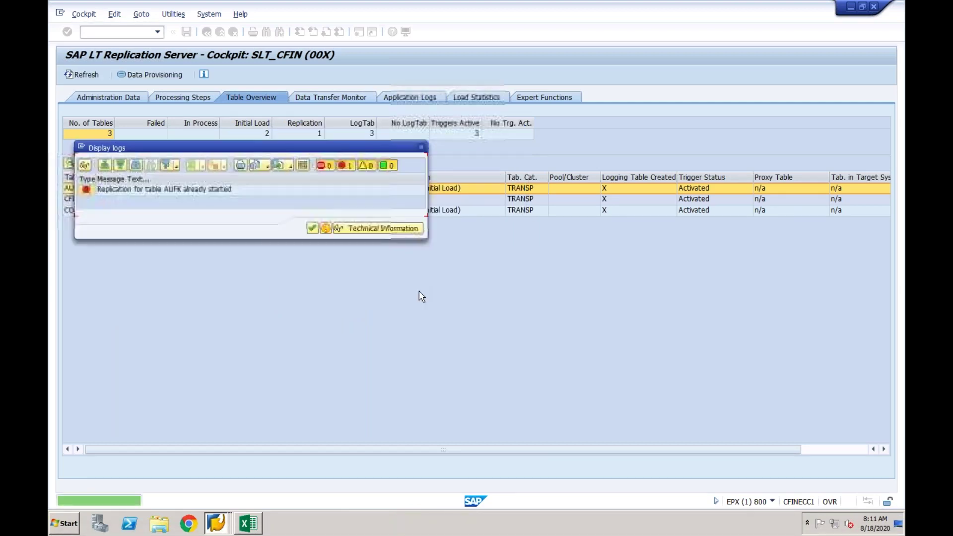
click(312, 229)
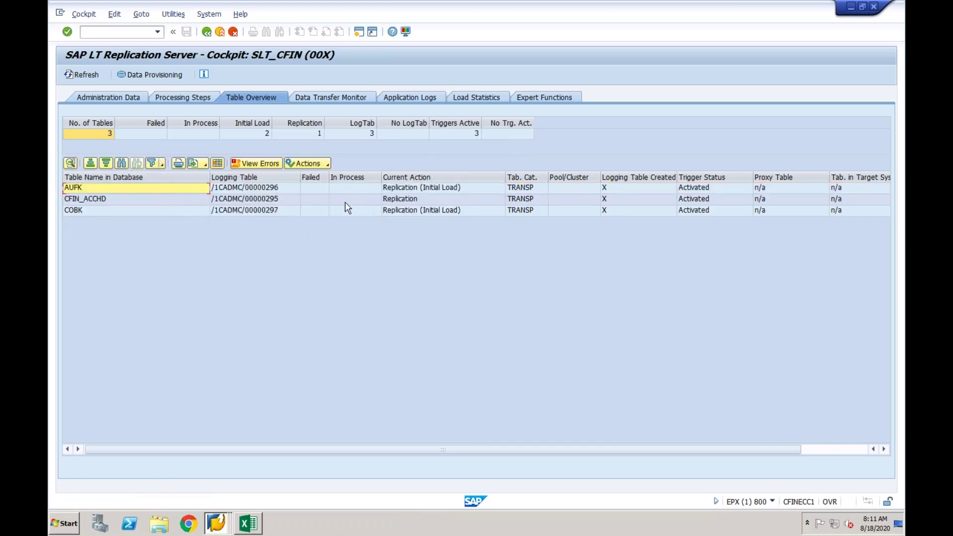
click(420, 189)
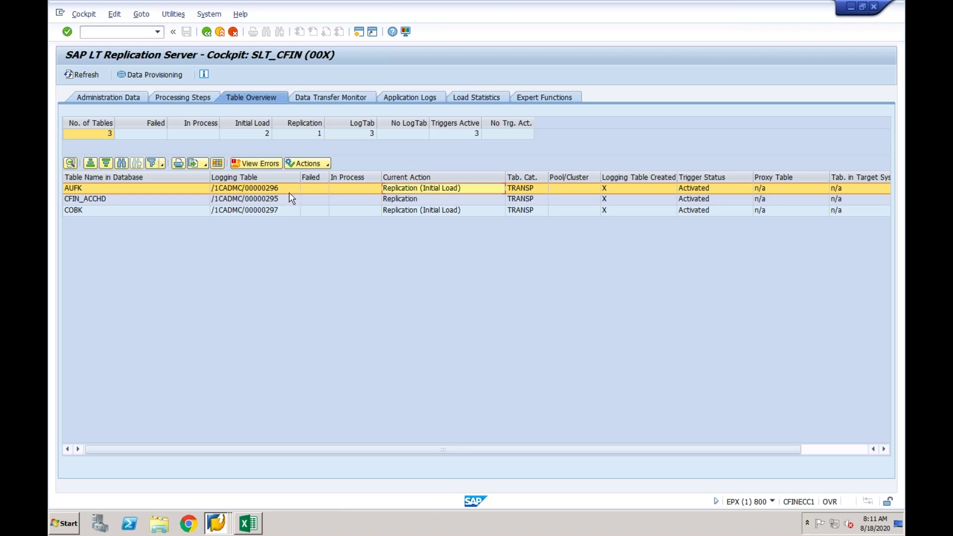
Stop load and replication for table AUFK, confirming the stop so it leaves the overview.
click(167, 76)
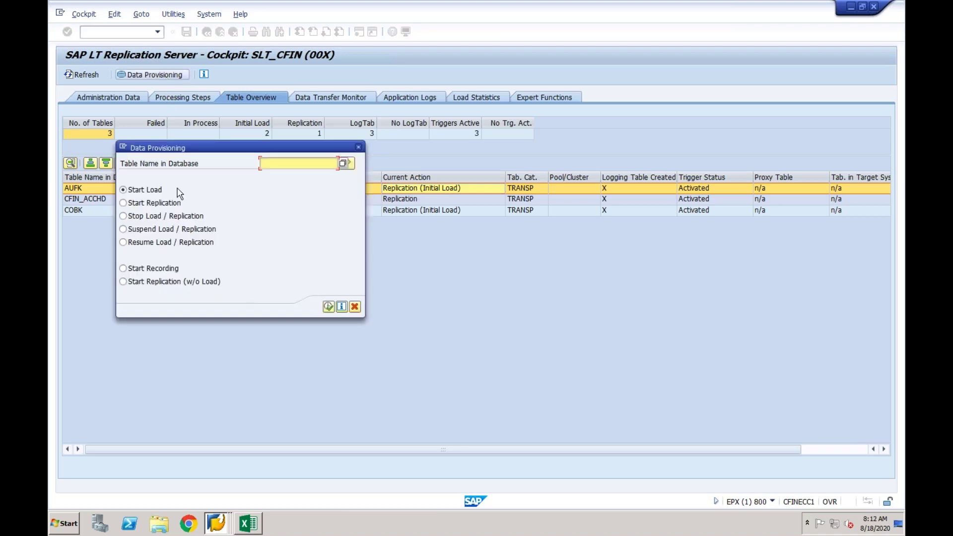
click(133, 217)
click(278, 166)
text(AUFK)
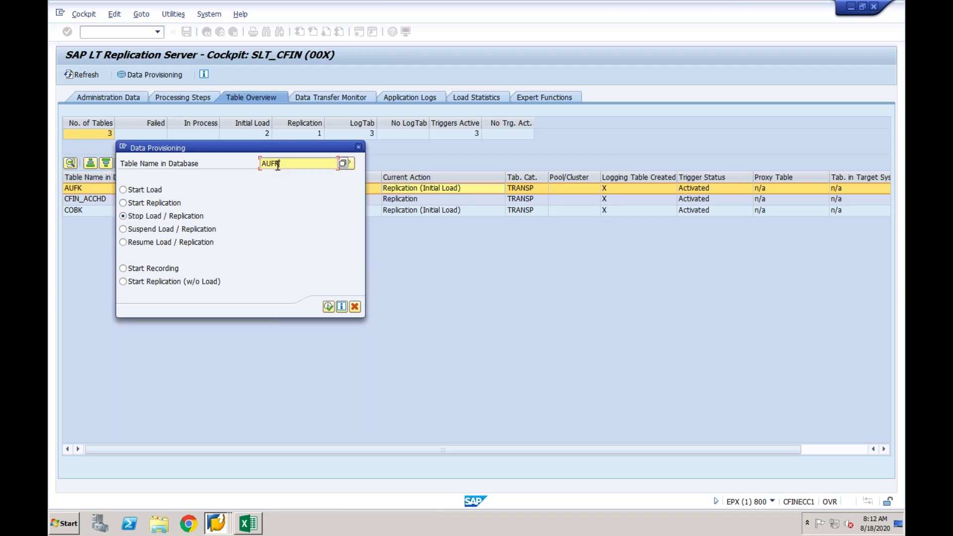
click(329, 306)
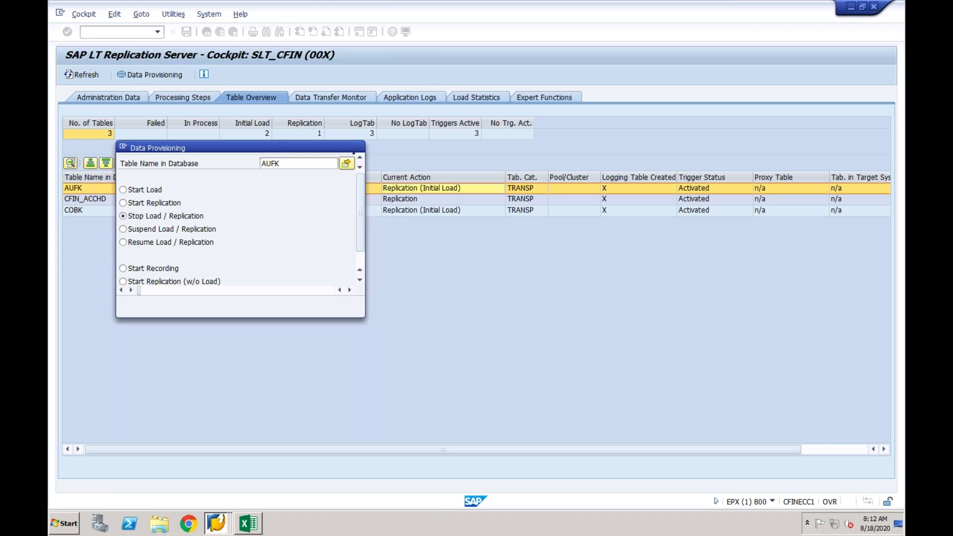
click(217, 321)
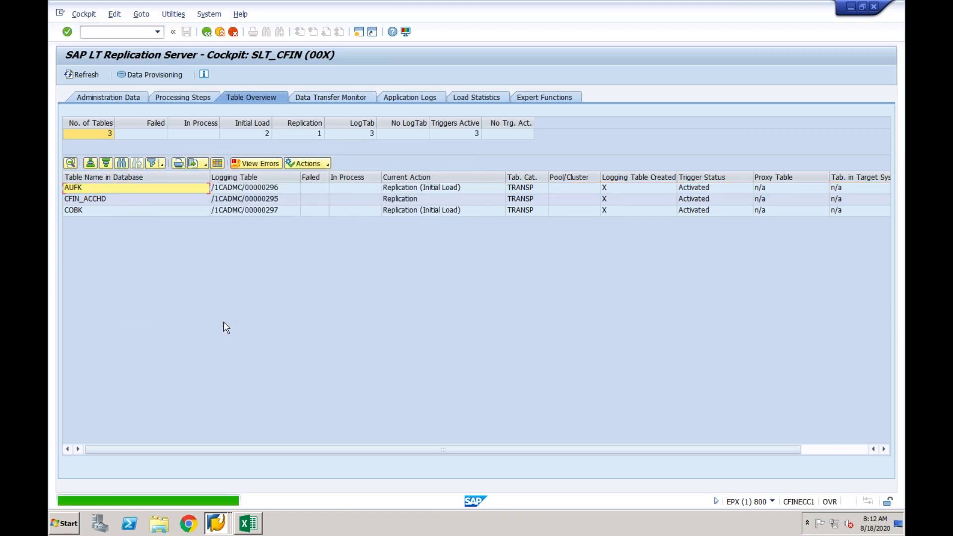
click(178, 187)
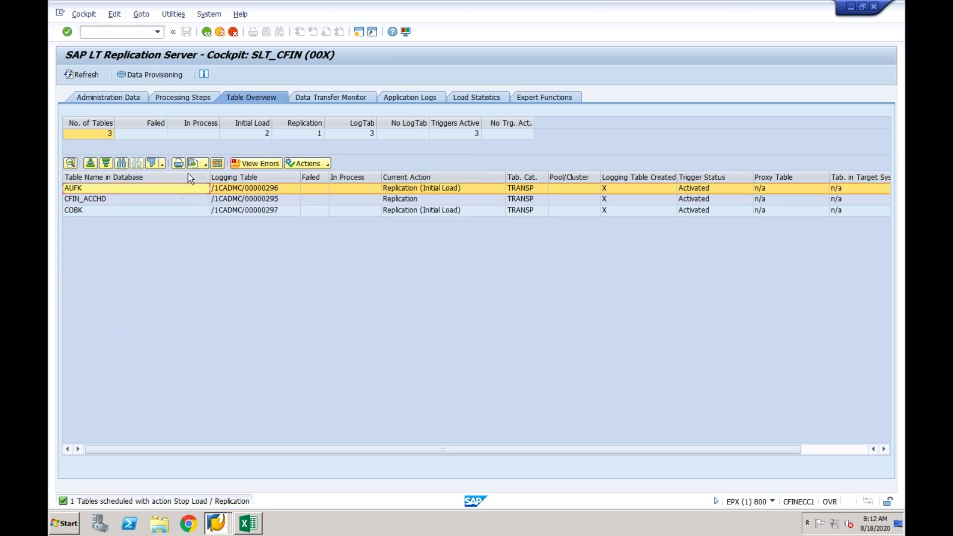
click(178, 75)
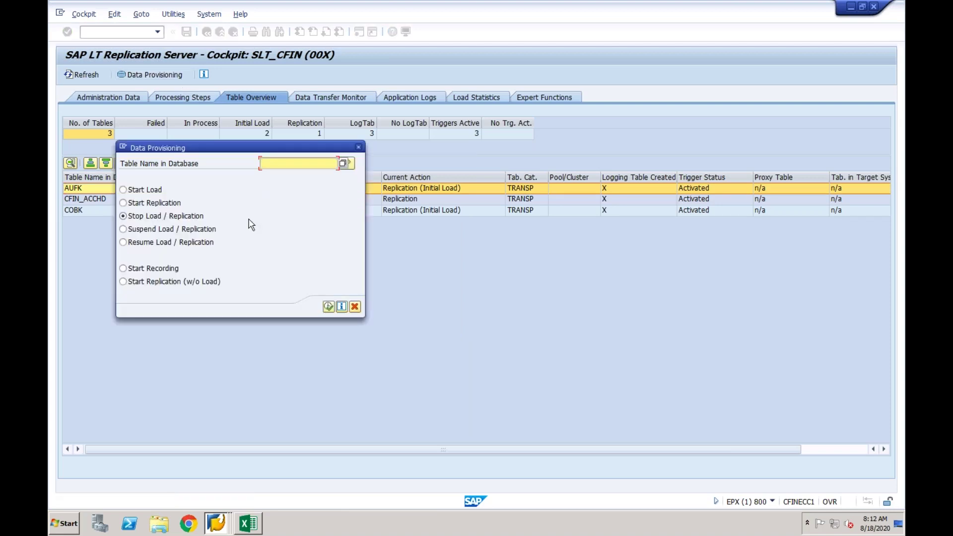
text(AUFK)
click(328, 306)
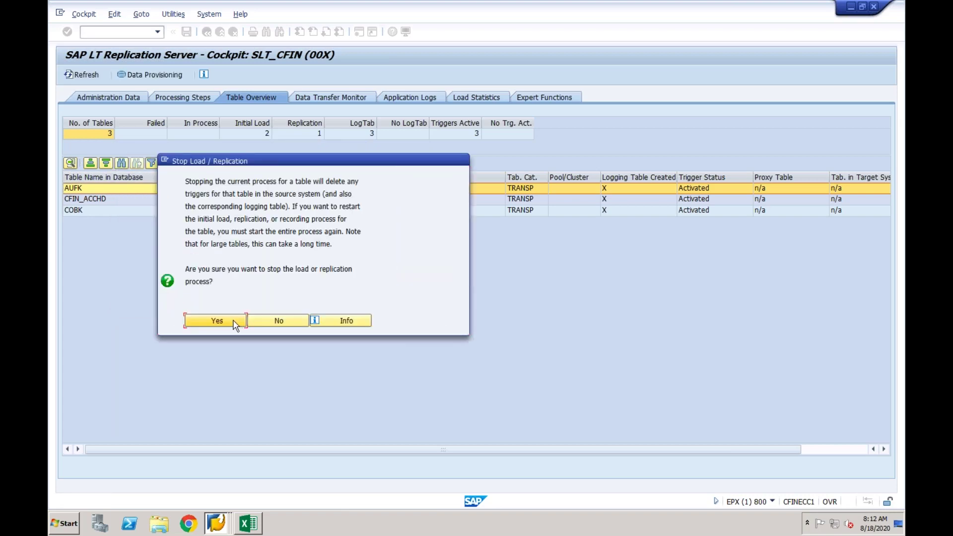
click(217, 321)
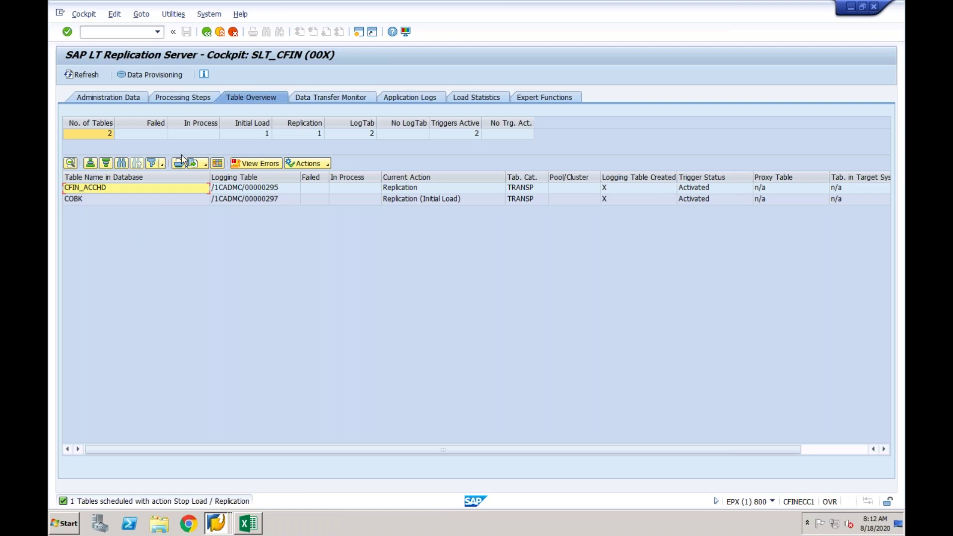
click(171, 75)
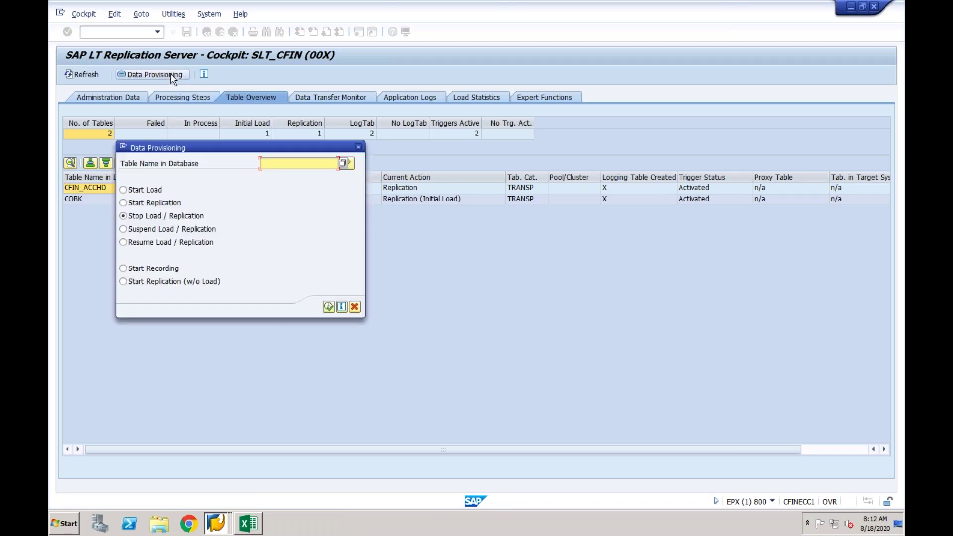
text(AUFK)
click(131, 191)
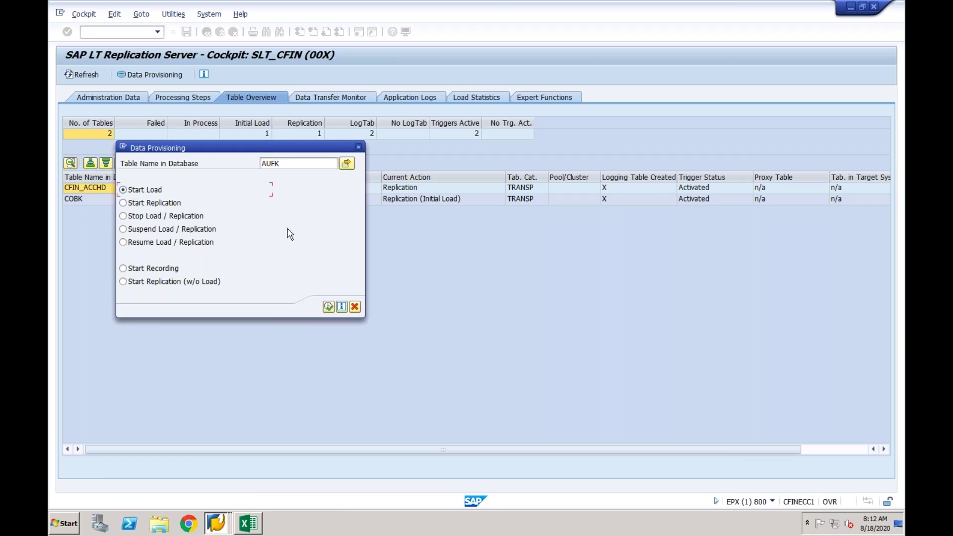
click(328, 307)
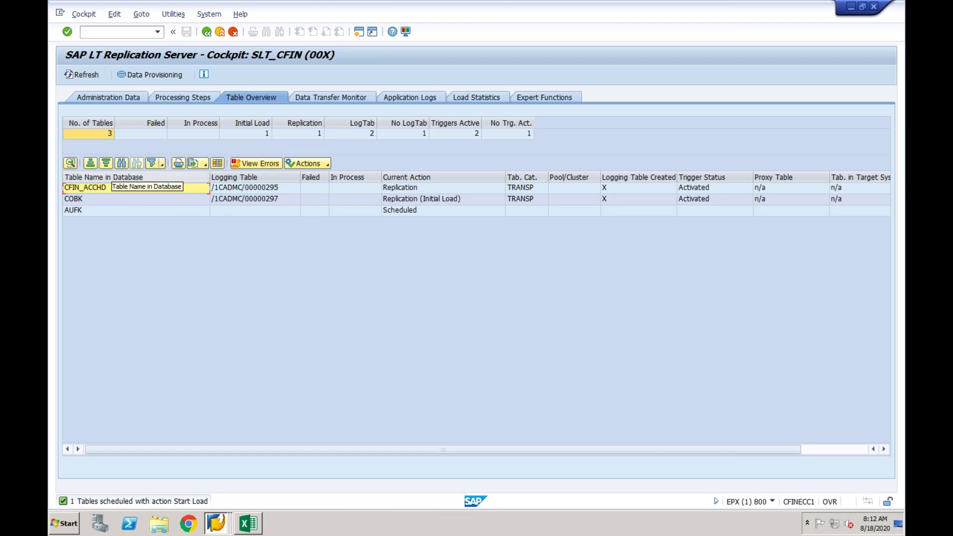
click(94, 78)
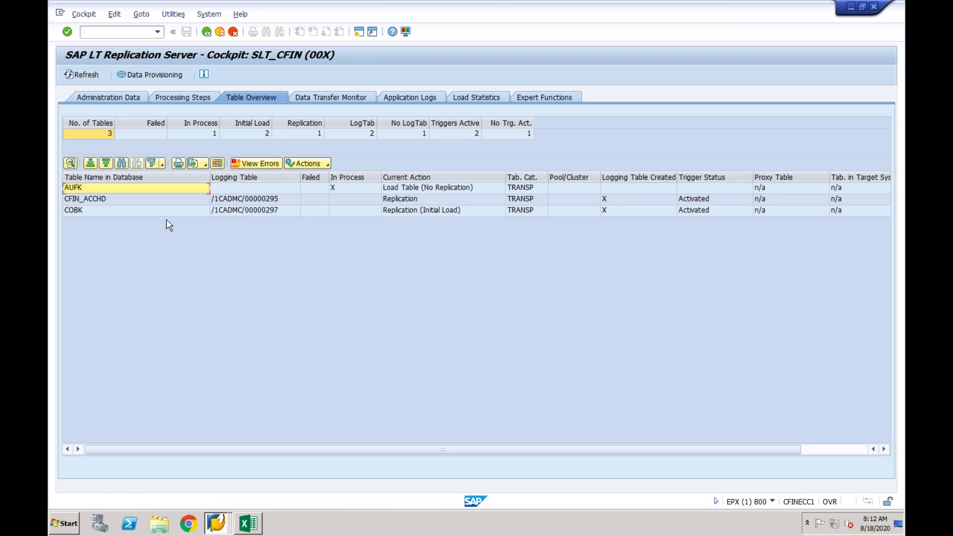
click(228, 189)
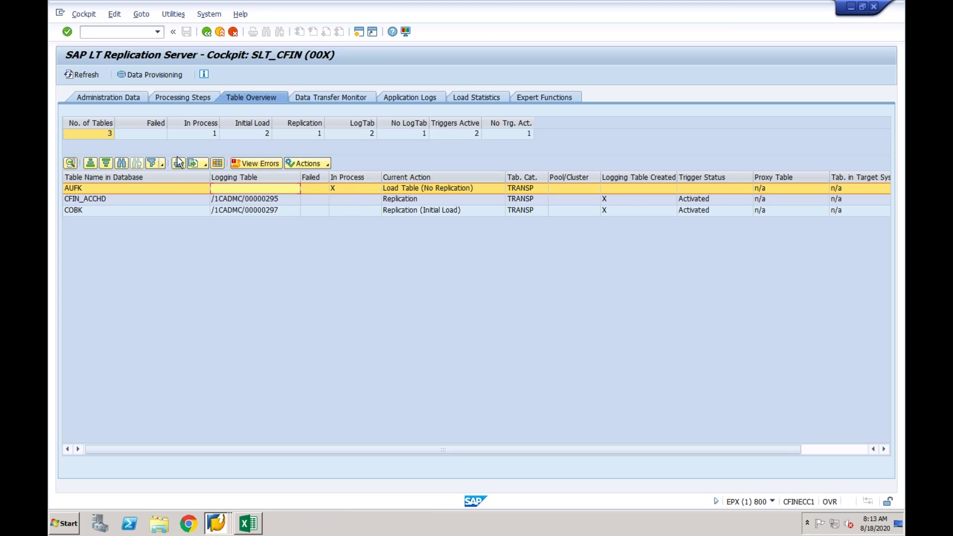
Refresh the table overview and review the error messages logged for AUFK.
click(81, 76)
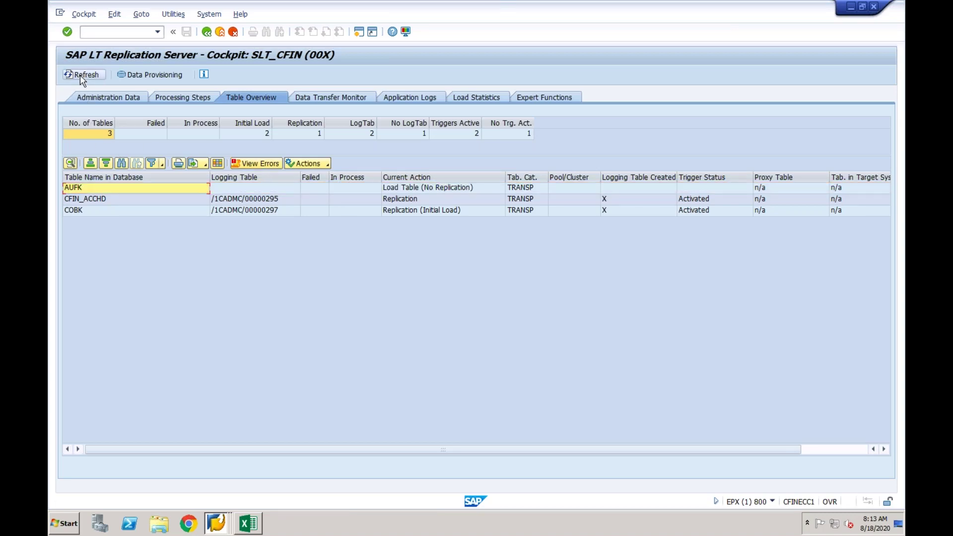
click(316, 192)
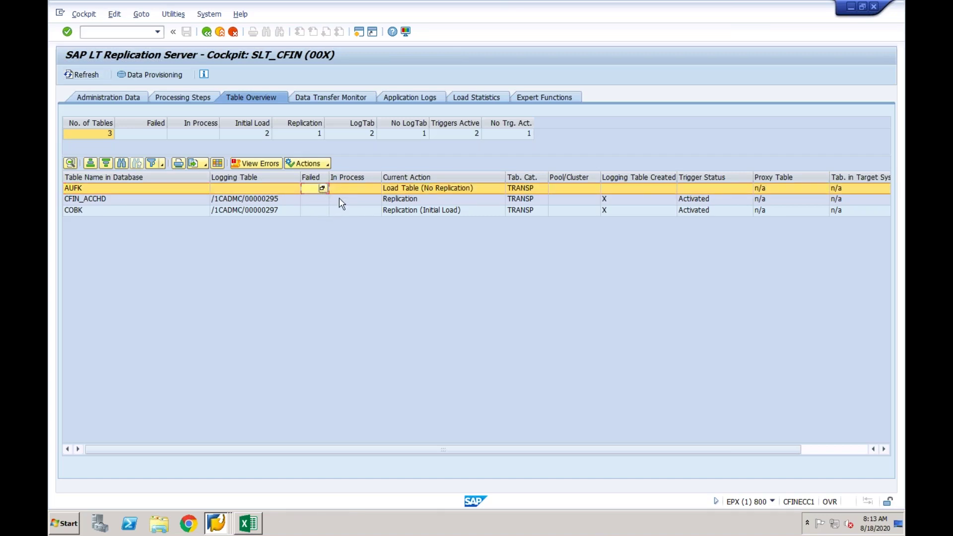
click(268, 166)
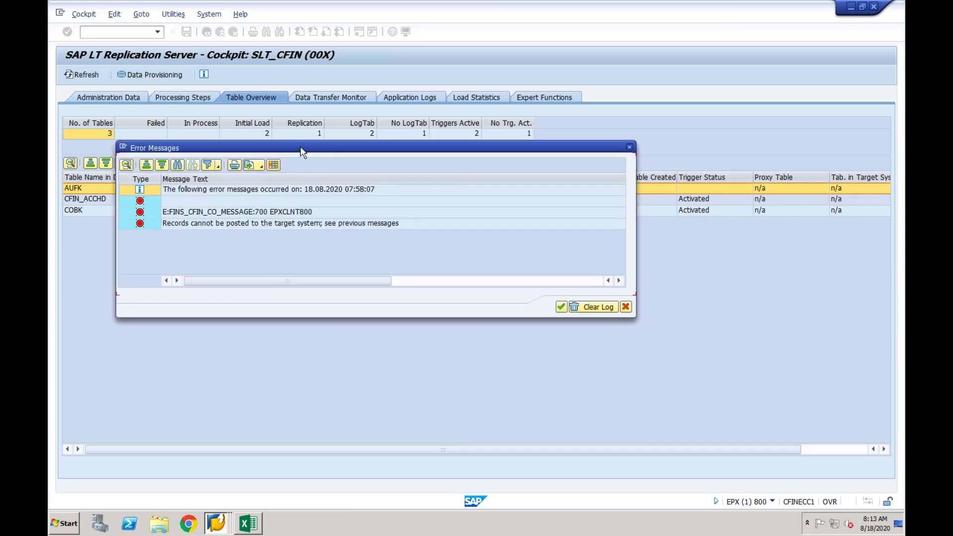
drag(301, 148, 506, 149)
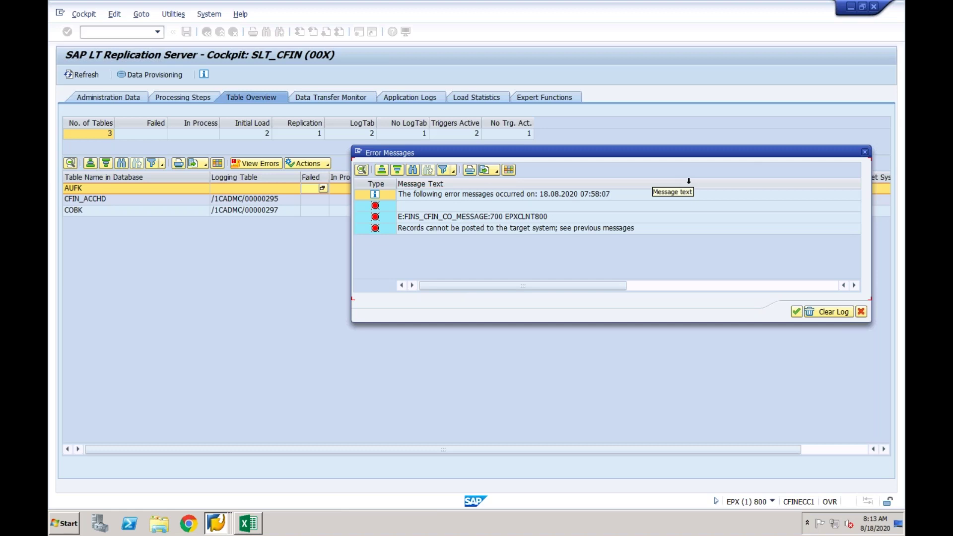
click(864, 153)
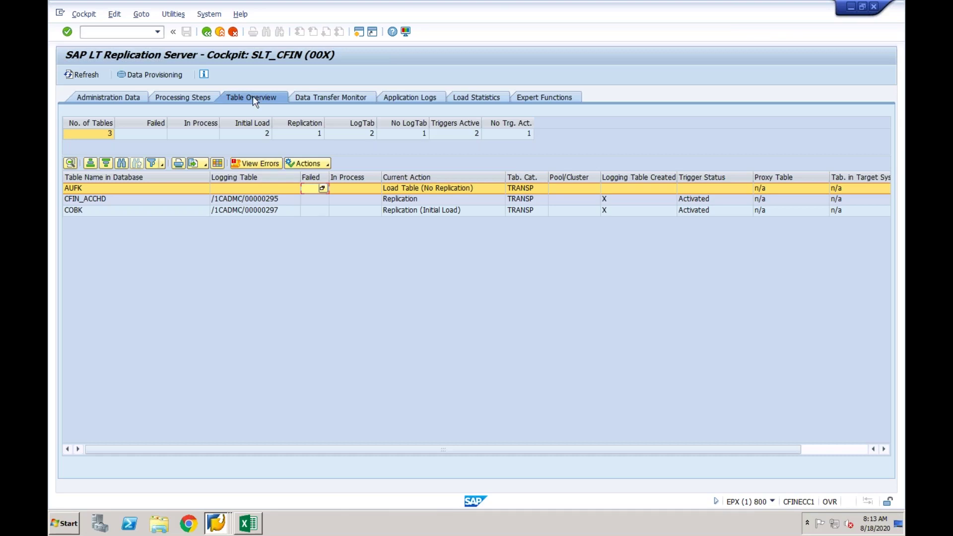
Check the AUFK, CFIN_ACCHD and COBK rows in turn.
click(145, 192)
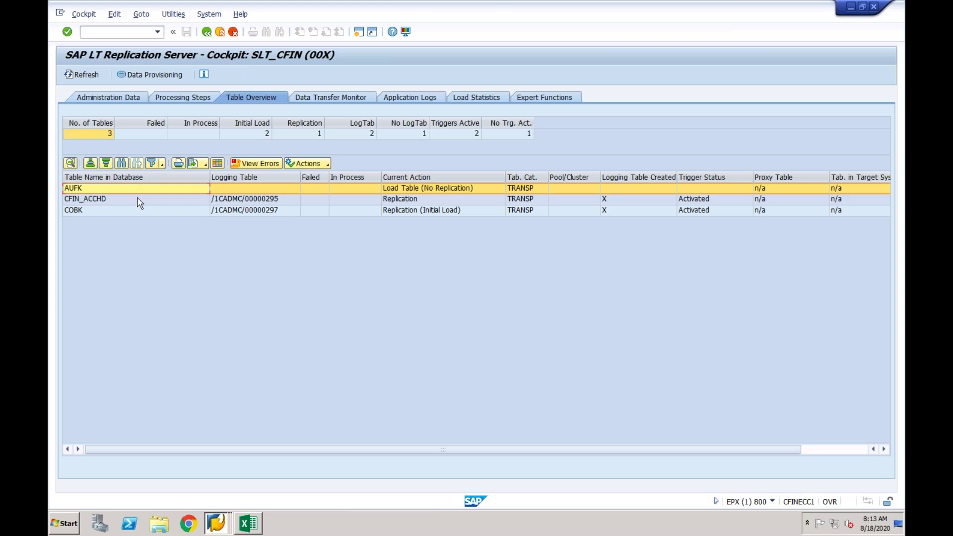
click(135, 201)
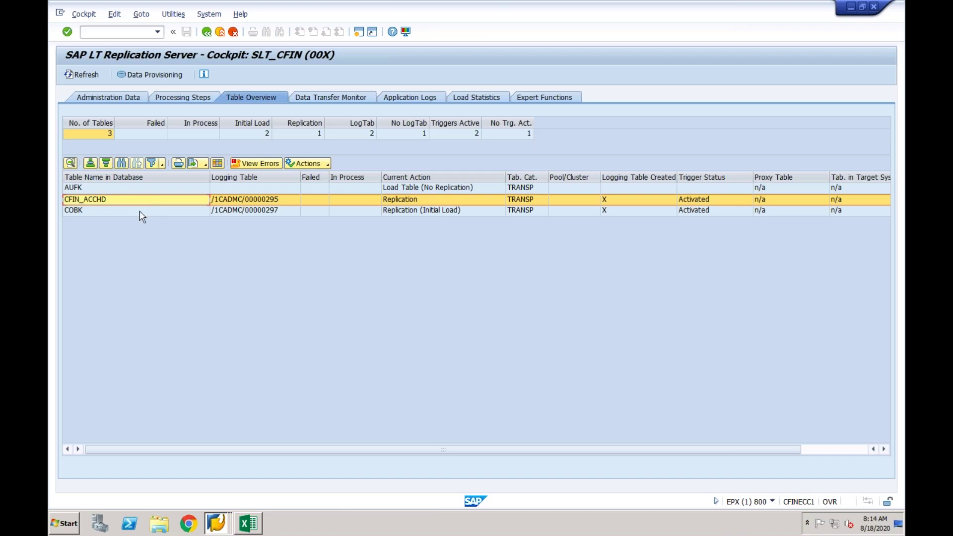
click(141, 213)
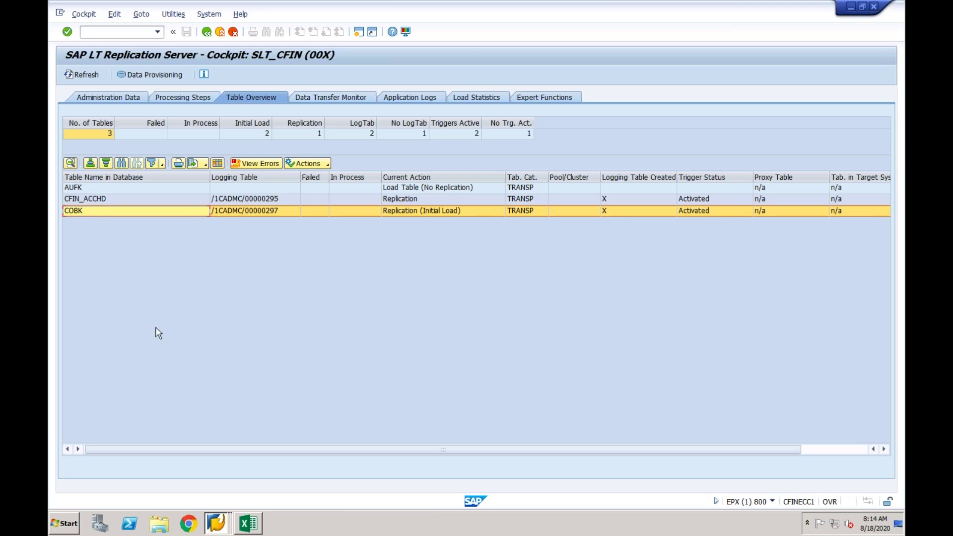
Return to the Display IMG window and expand Initial Load Execution for Financial Accounting.
click(222, 524)
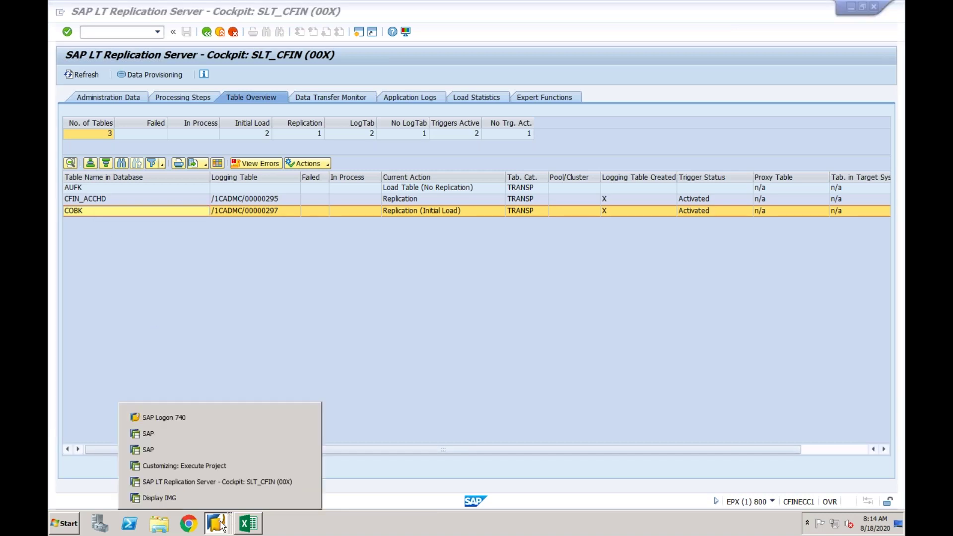
click(223, 498)
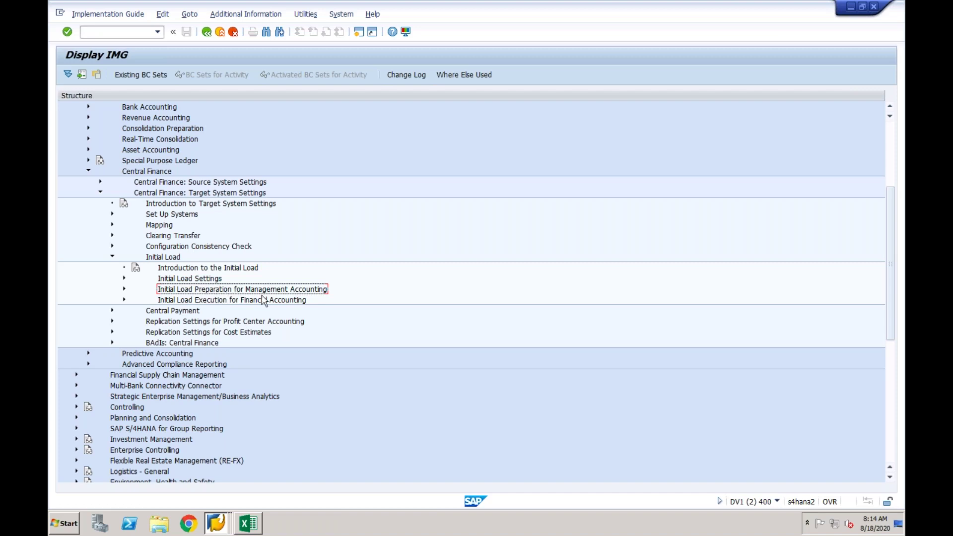
click(124, 301)
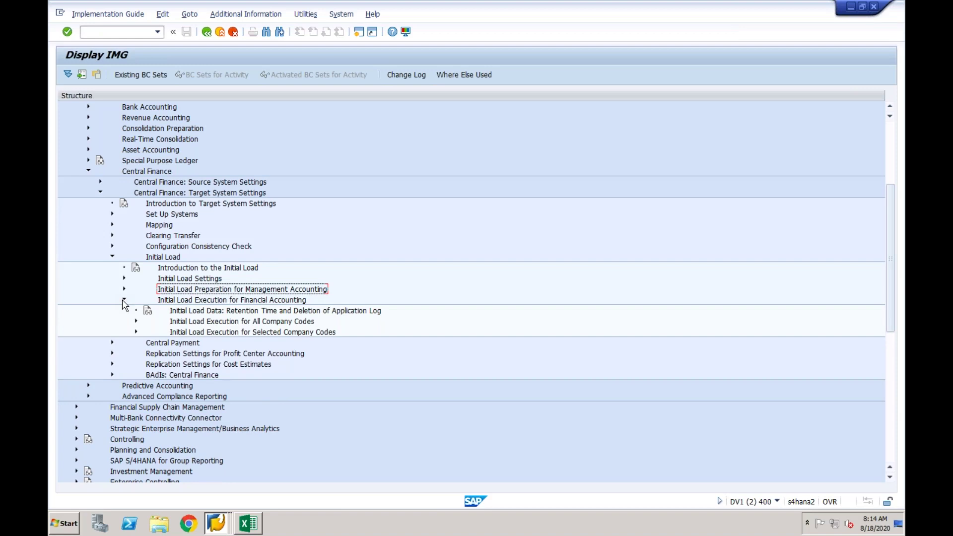
click(206, 312)
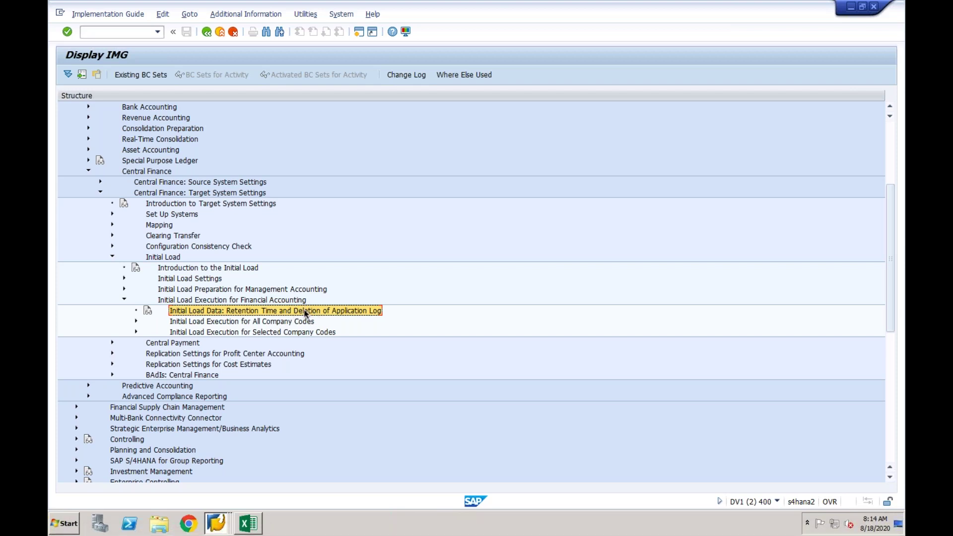
Compare the Initial Load Execution for All Company Codes and Selected Company Codes entries.
click(243, 324)
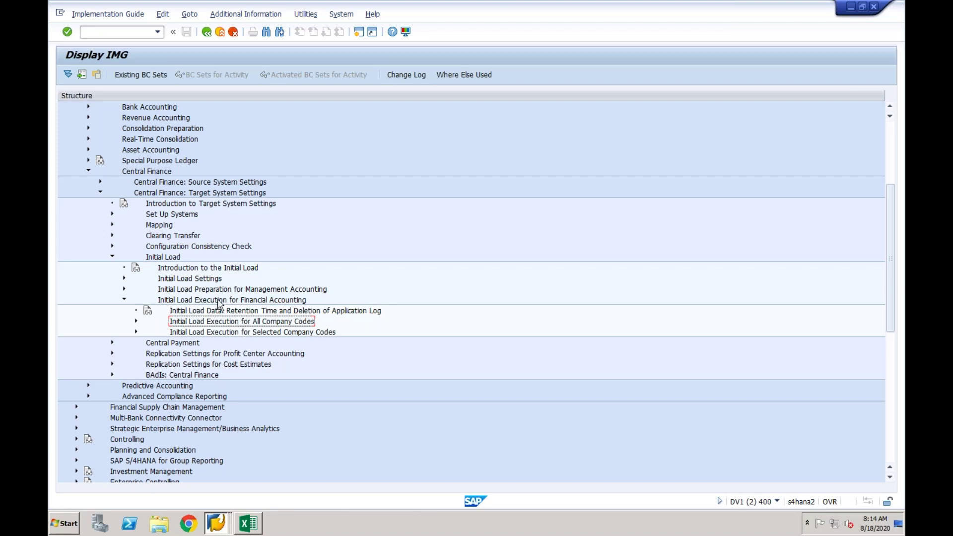
click(262, 303)
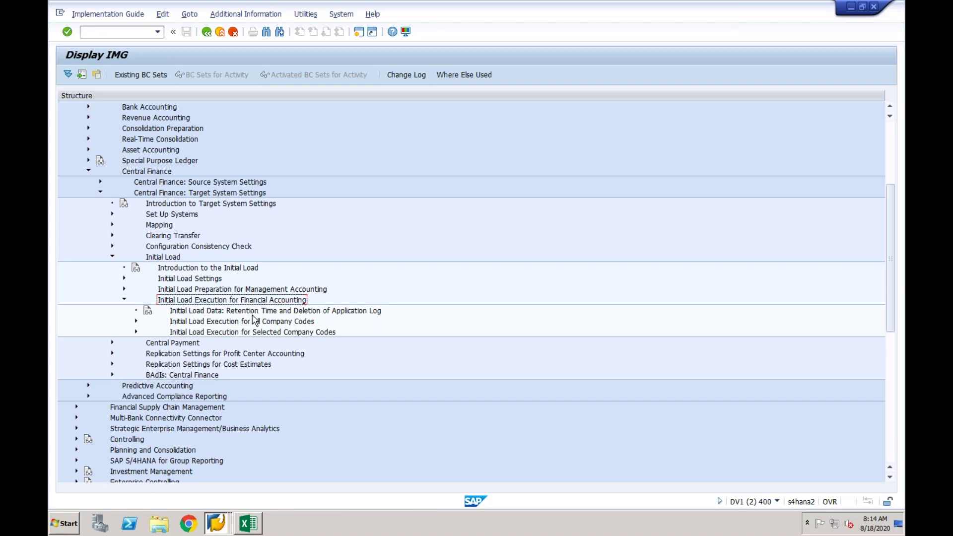
click(252, 324)
click(251, 334)
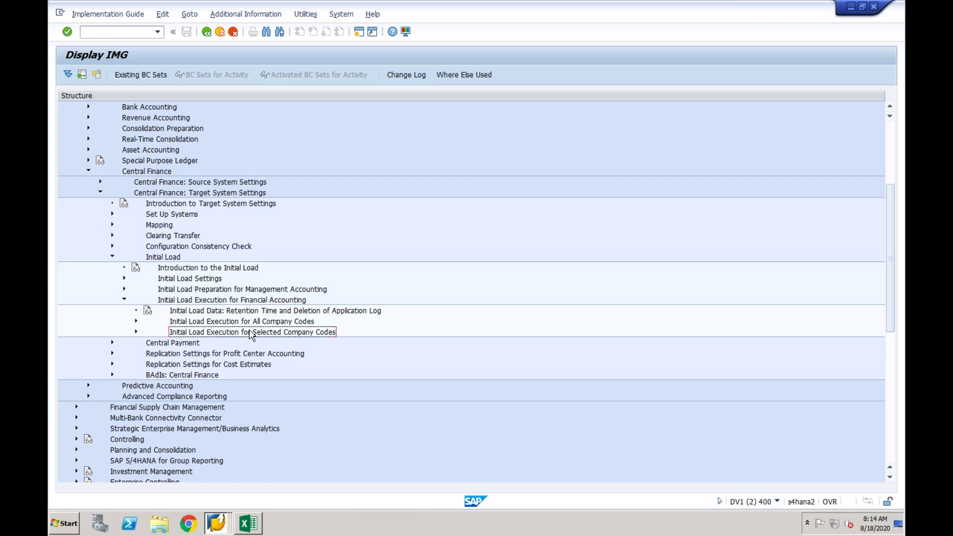
click(262, 324)
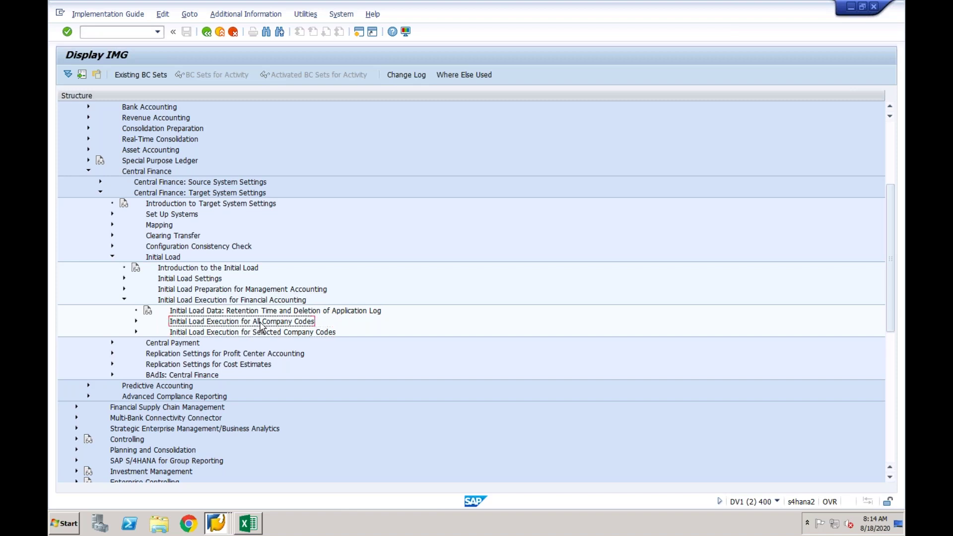
click(262, 334)
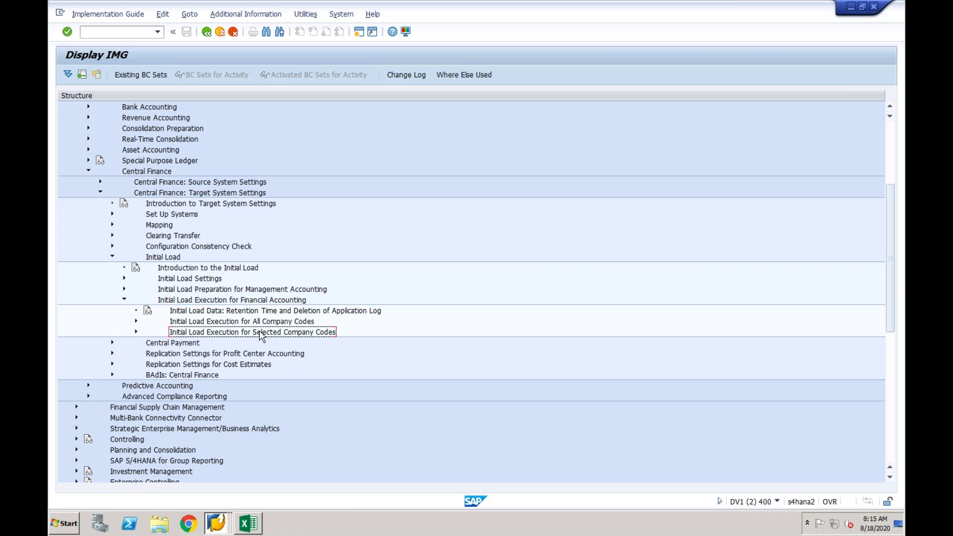
click(259, 322)
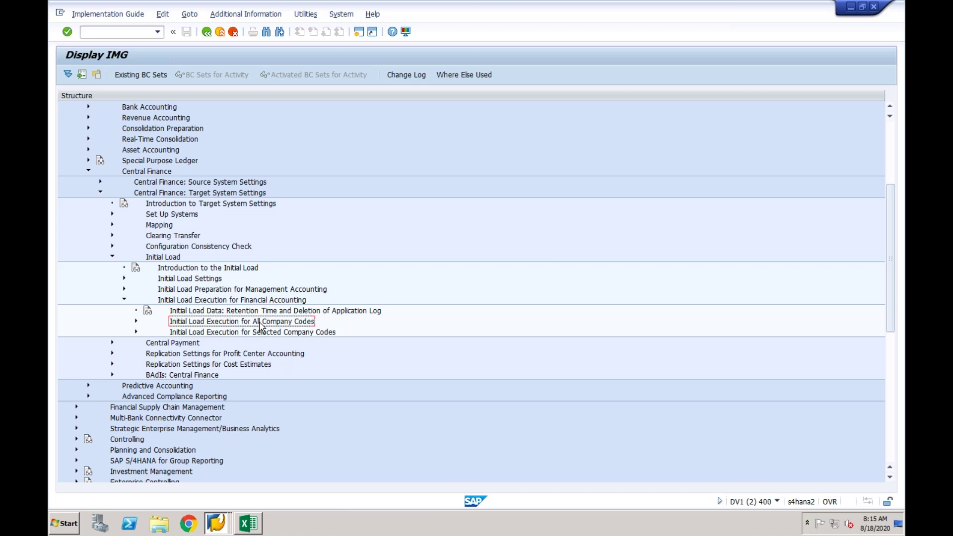
click(259, 333)
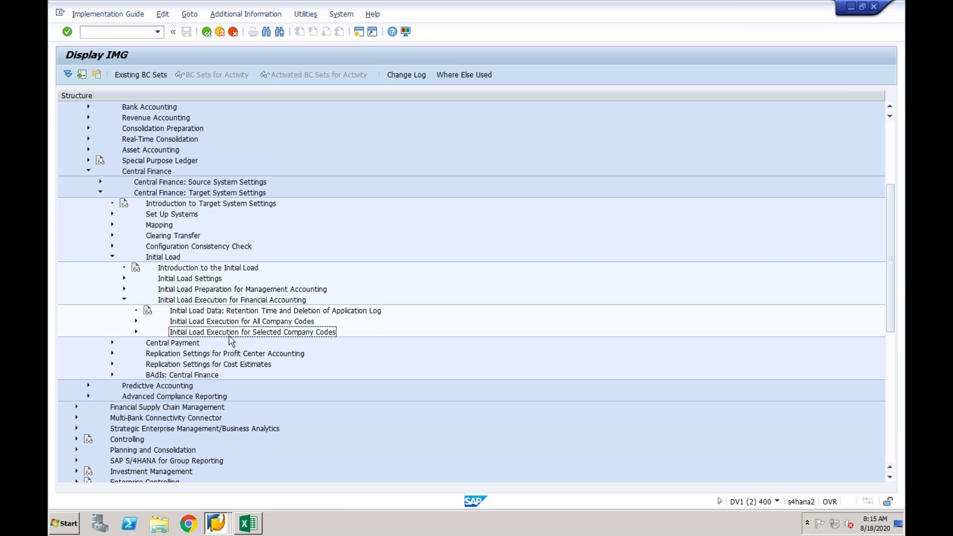
click(296, 324)
click(295, 333)
click(295, 326)
click(293, 334)
Expand Initial Load Execution for Selected Company Codes and select Define Initial Load Groups.
click(136, 332)
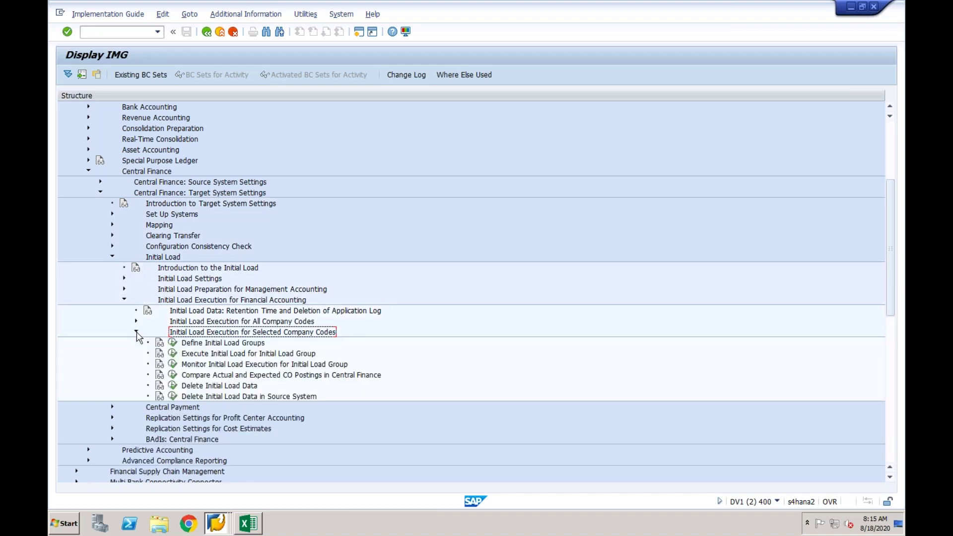
click(189, 344)
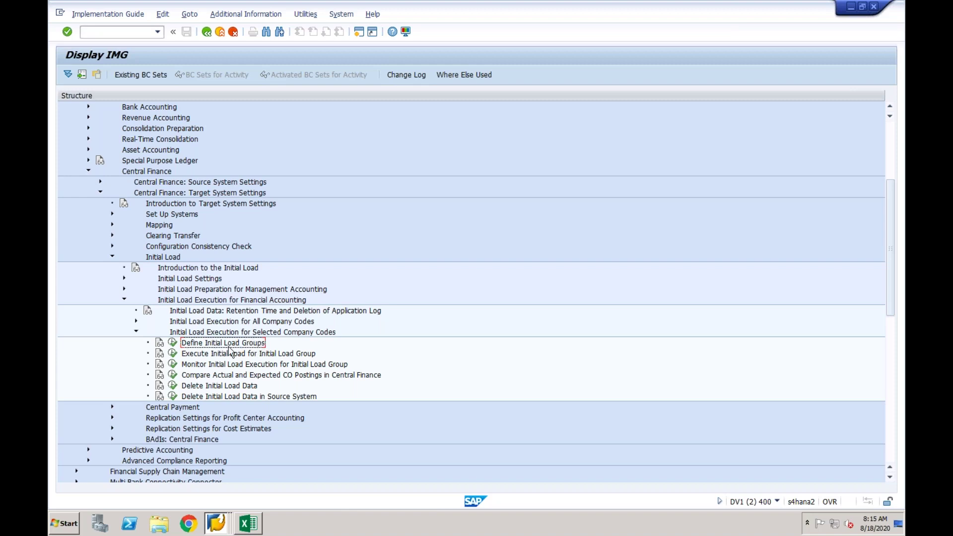
In Define Initial Load Groups, add a new load group TEST with description CF01.
click(172, 344)
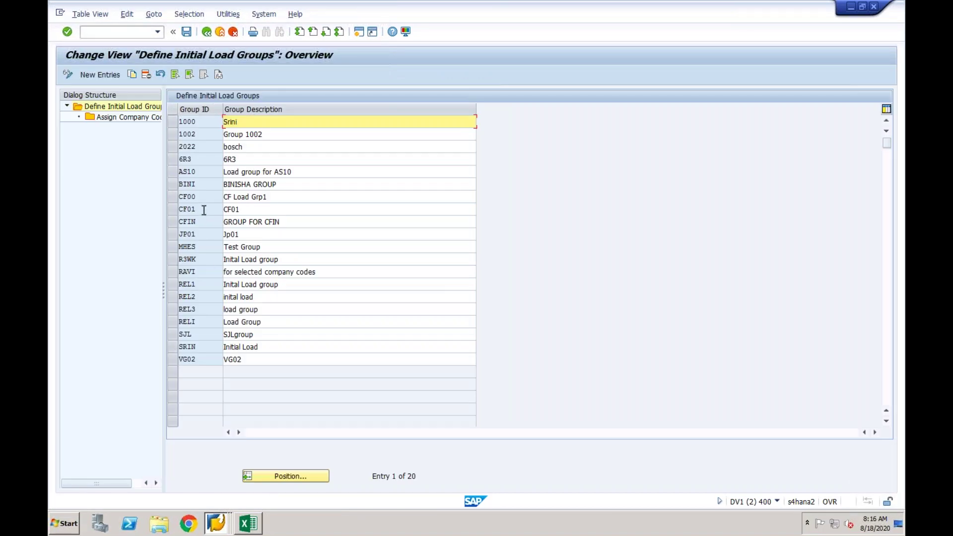
click(205, 209)
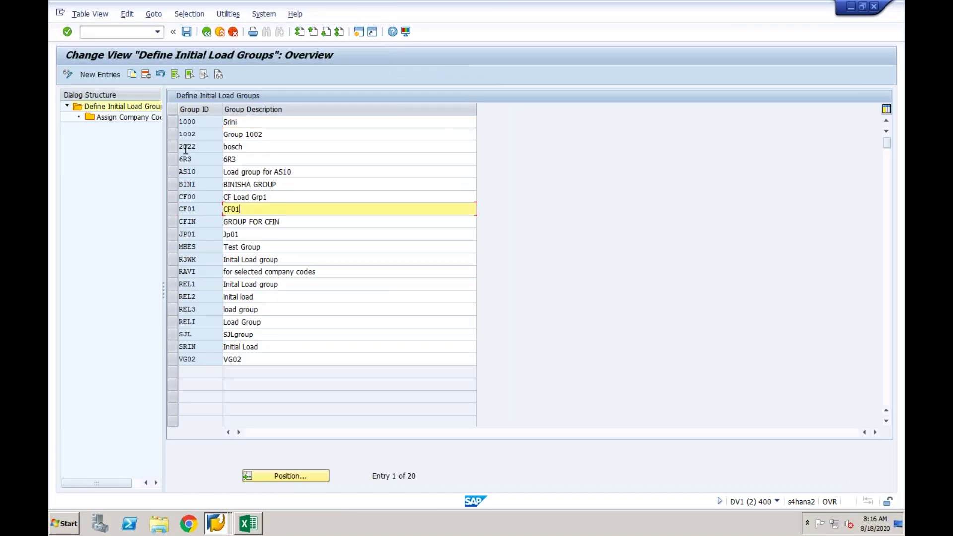
click(112, 76)
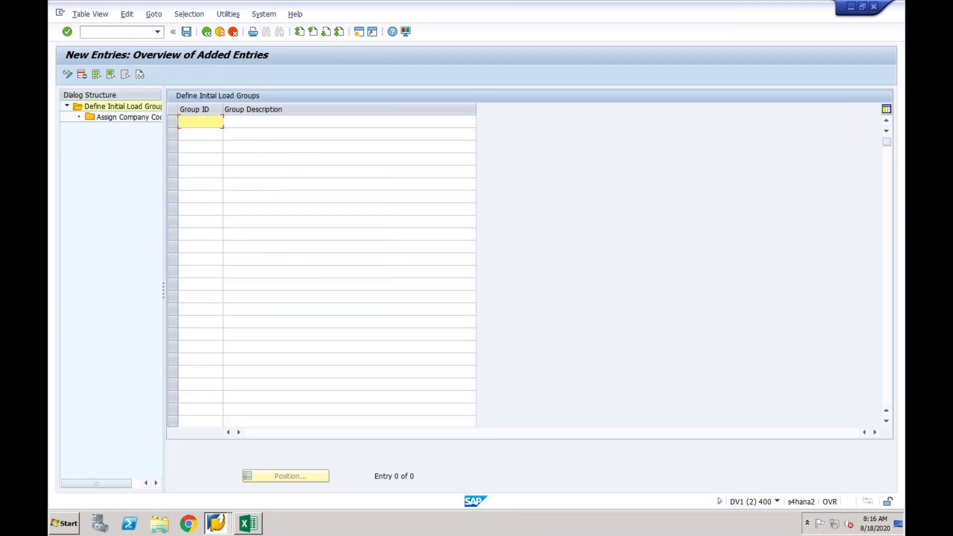
text(TEST)
click(242, 121)
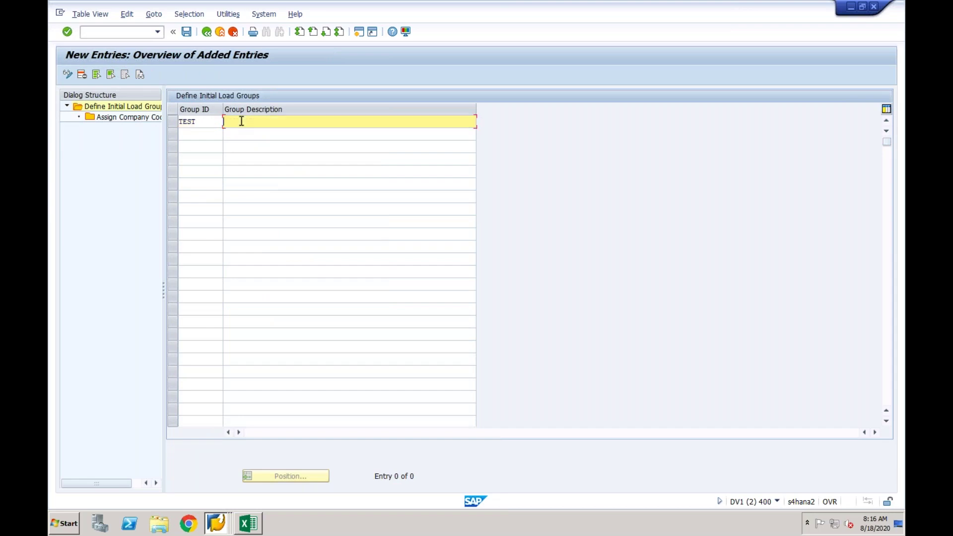
text(CF01)
key(Return)
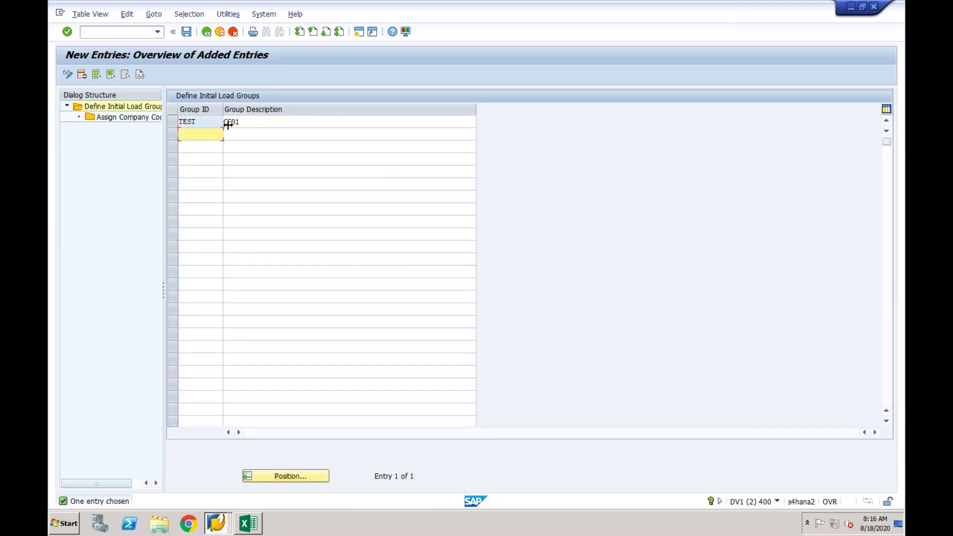
click(242, 122)
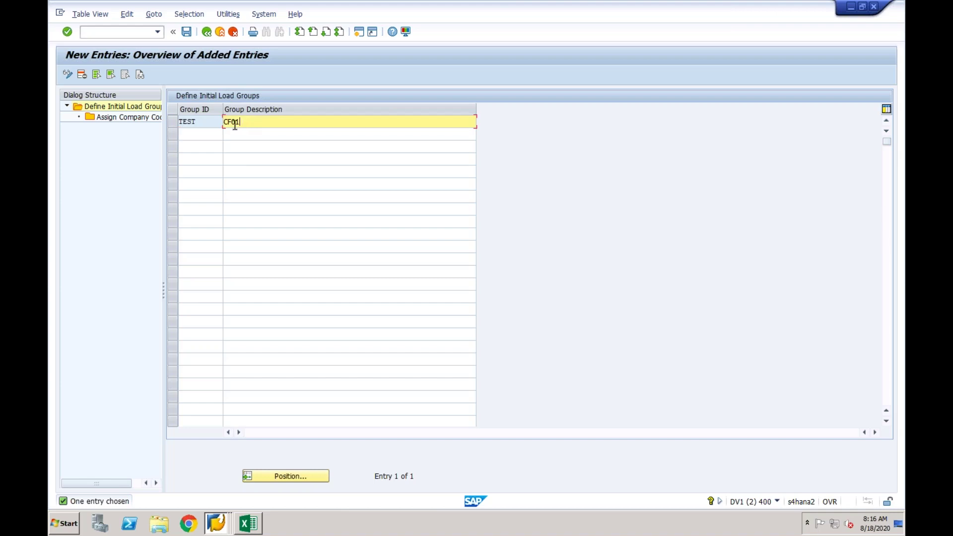
click(175, 124)
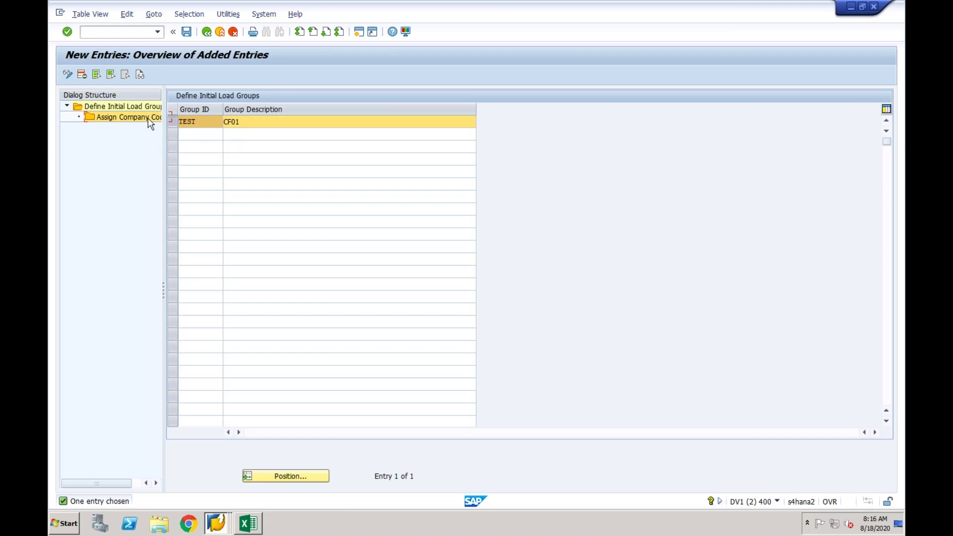
Try assigning logical system EPXCLNT800, company code 1001 to TEST, then discard the rejected entry.
double_click(149, 119)
click(105, 76)
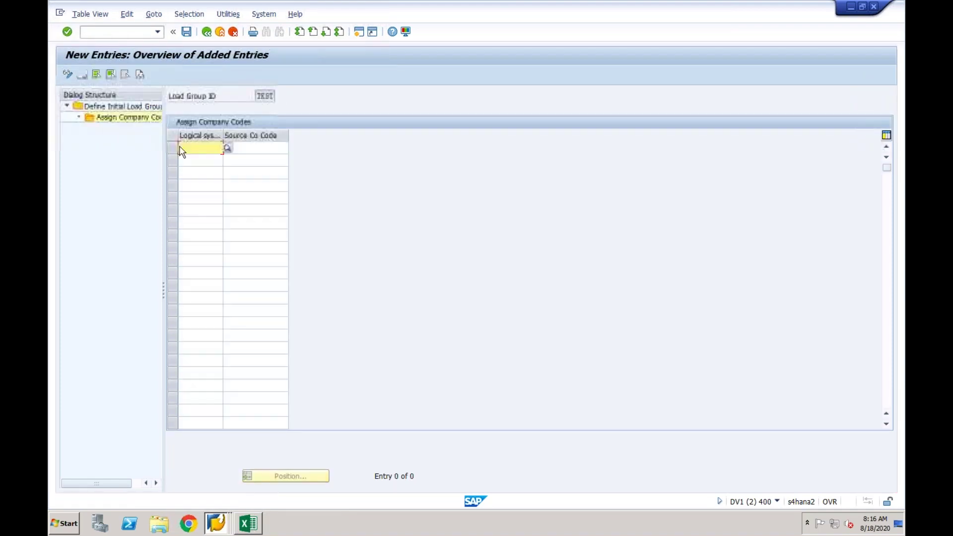
click(226, 148)
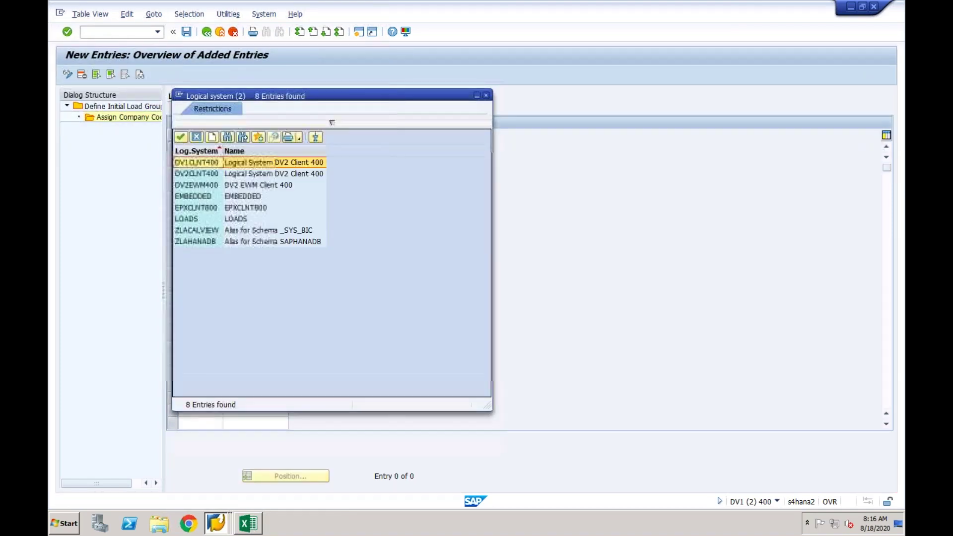
double_click(198, 208)
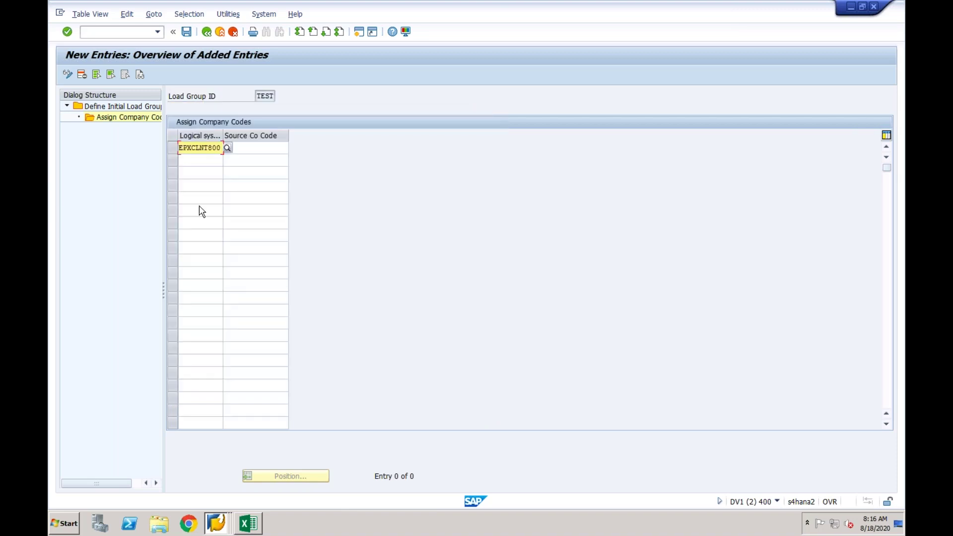
click(247, 147)
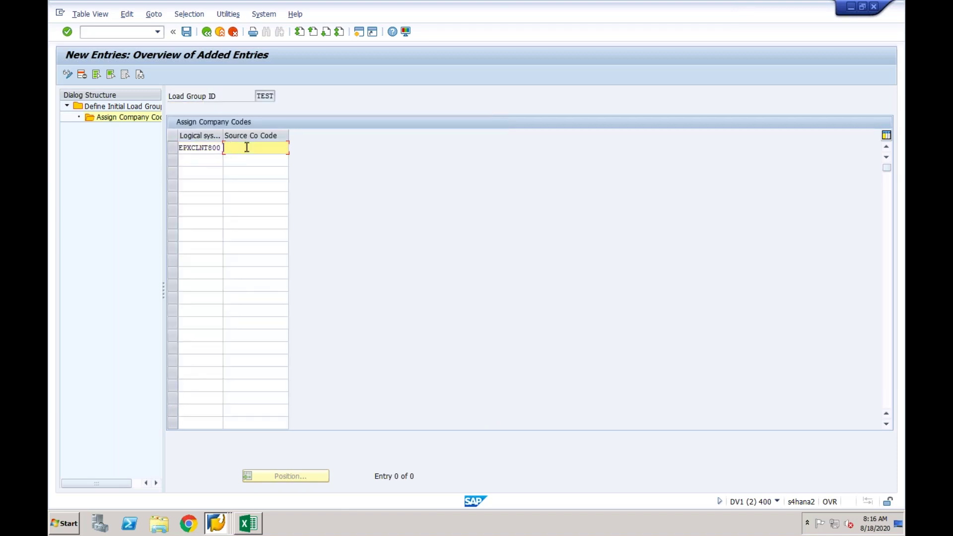
text(1001)
key(Return)
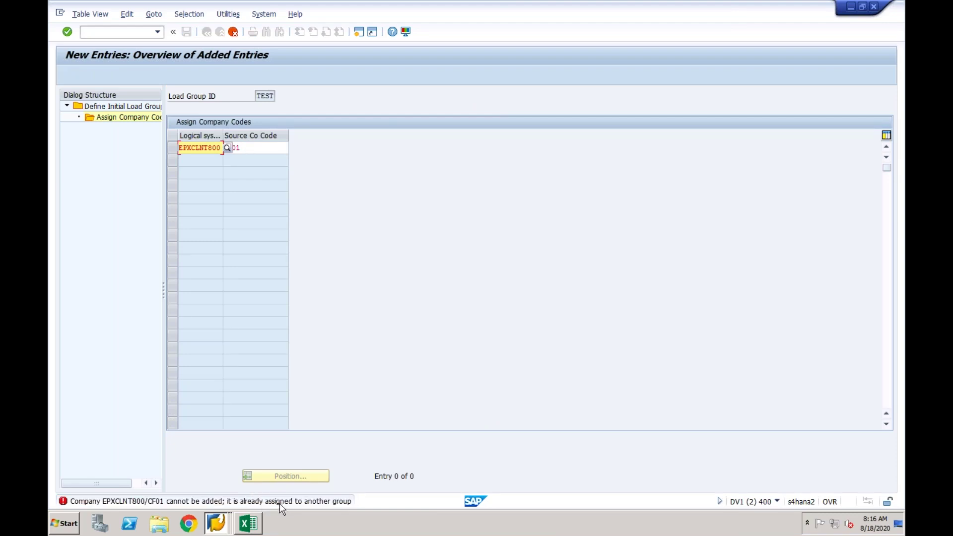
click(233, 32)
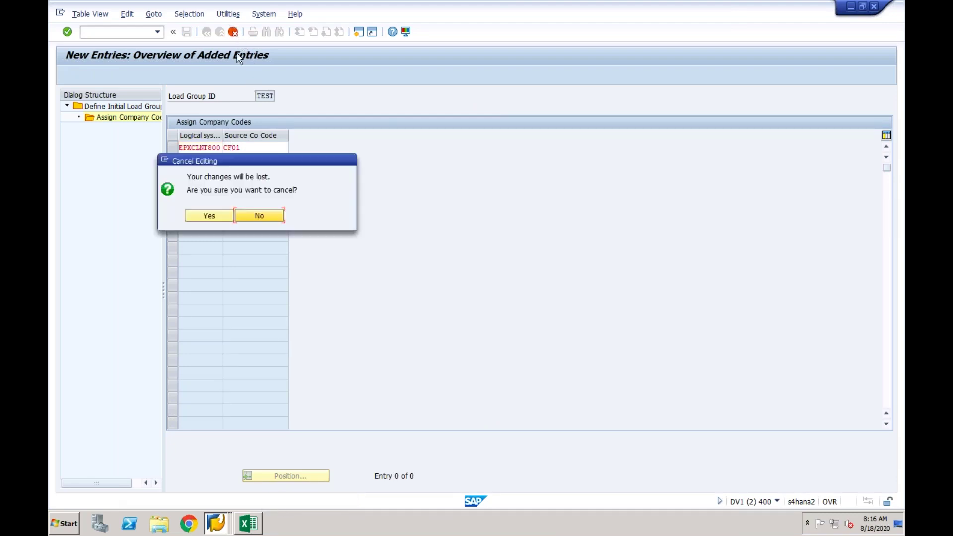
click(218, 218)
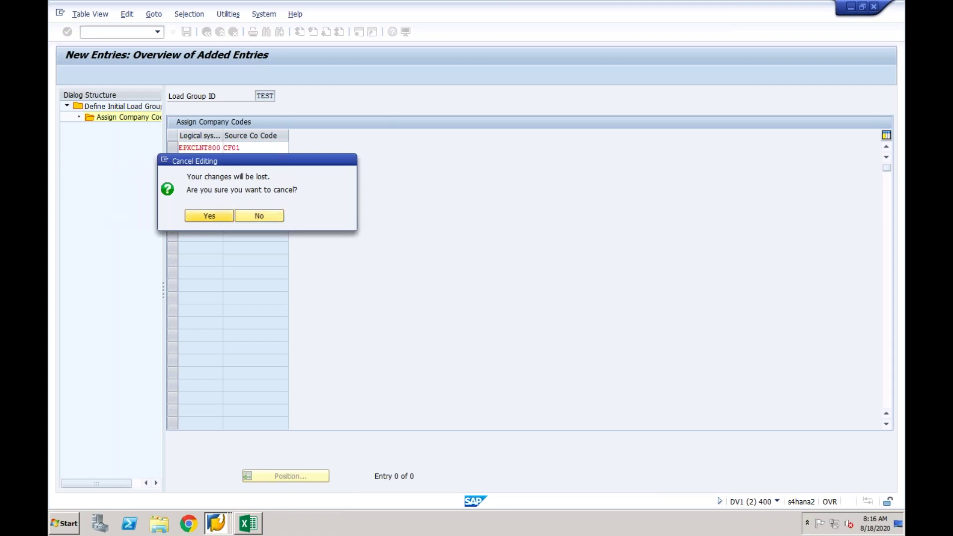
click(207, 32)
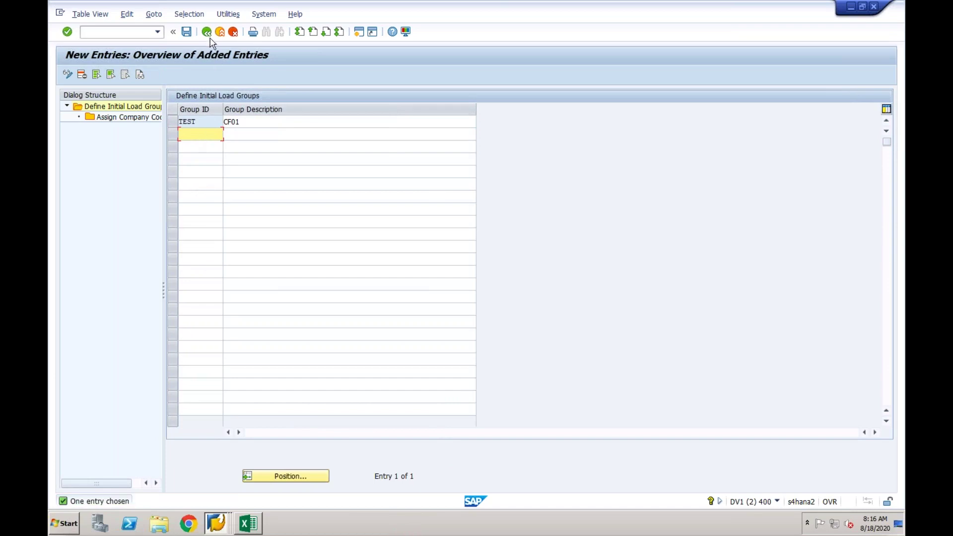
Inspect load group CF01's assignment: logical system EPXCLNT800 with source company code CF01.
click(207, 32)
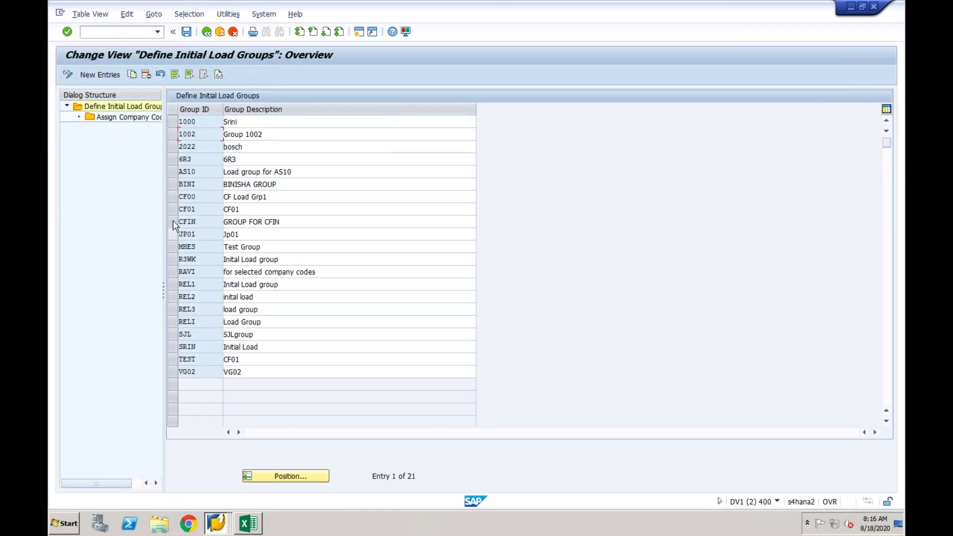
click(173, 209)
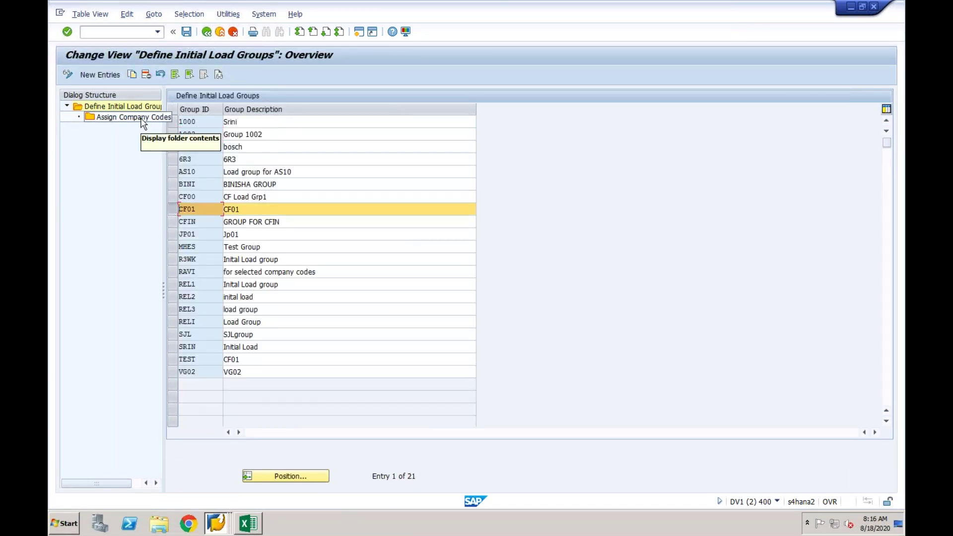
double_click(142, 118)
double_click(233, 148)
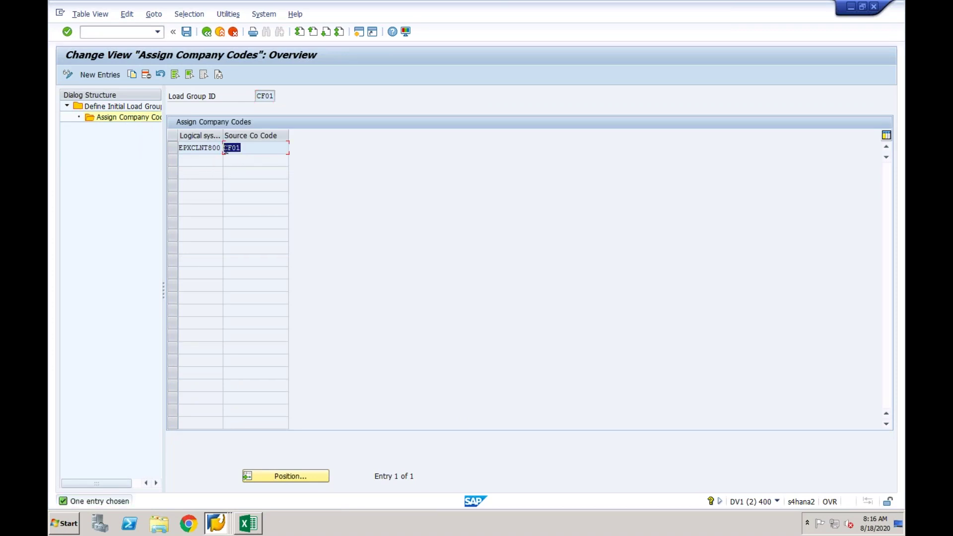
click(181, 148)
drag(180, 148, 223, 148)
click(246, 149)
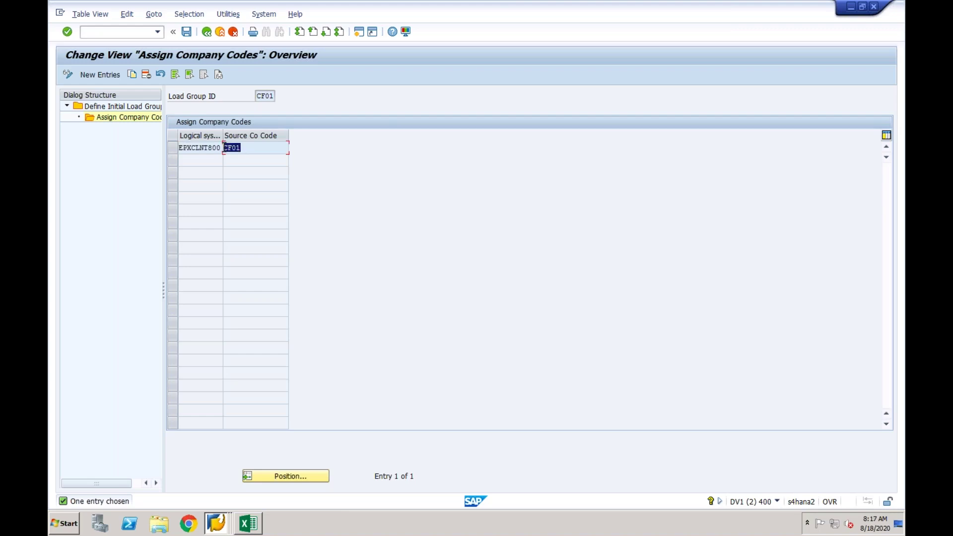
click(259, 97)
double_click(266, 96)
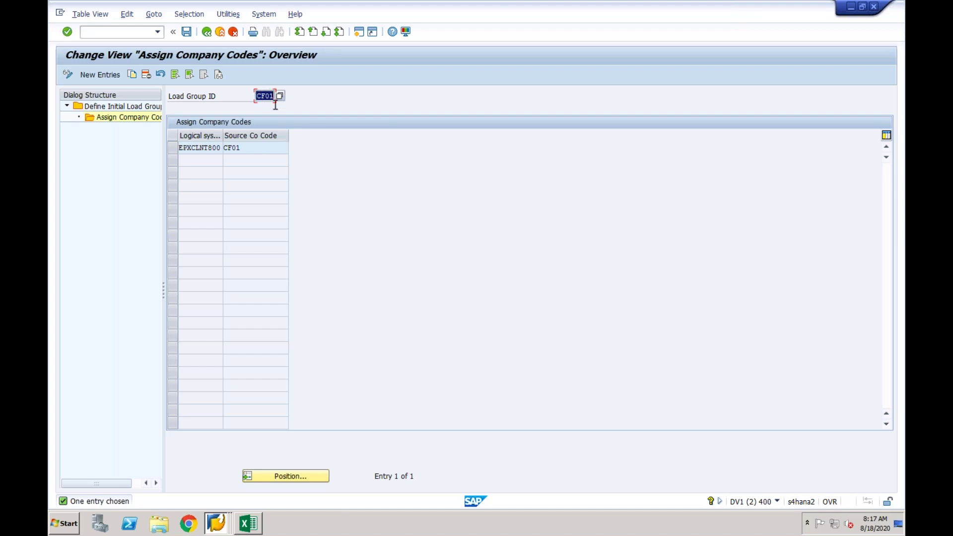
click(208, 33)
Leave the load group definition and open Execute Initial Load with Start Data Extraction selected.
click(207, 33)
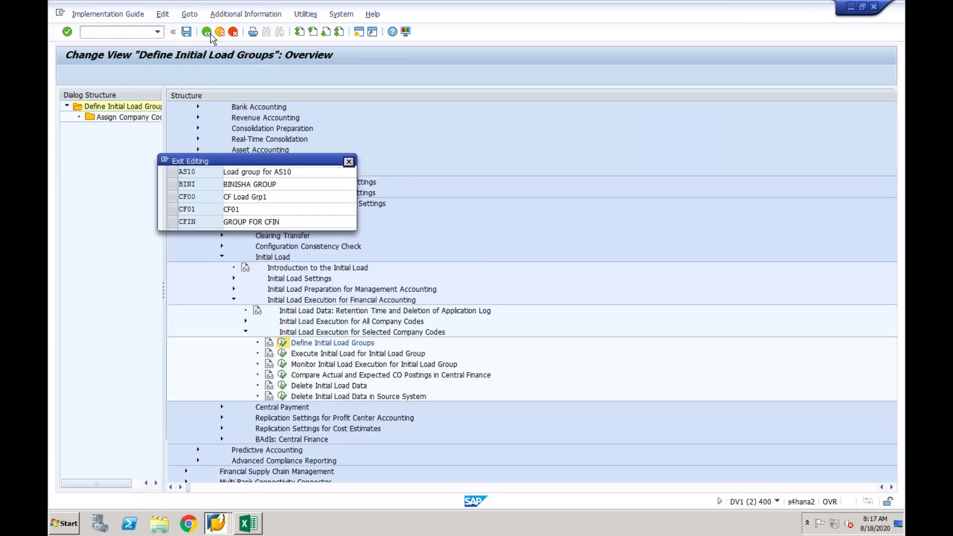
click(254, 222)
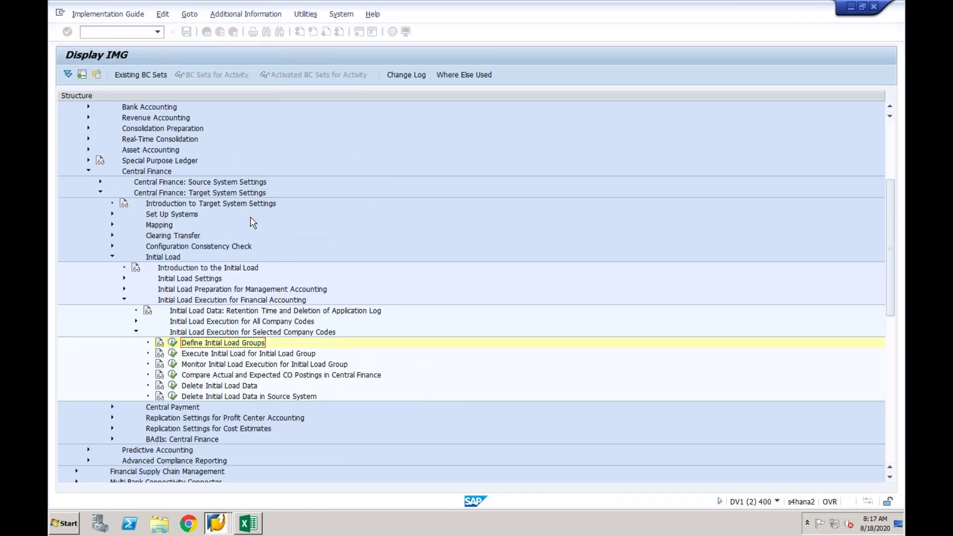
click(235, 355)
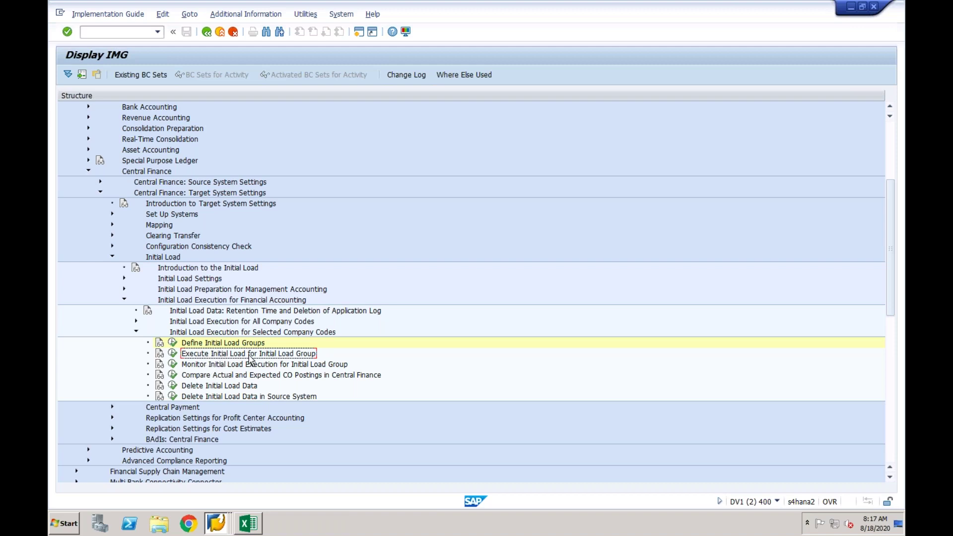
click(173, 353)
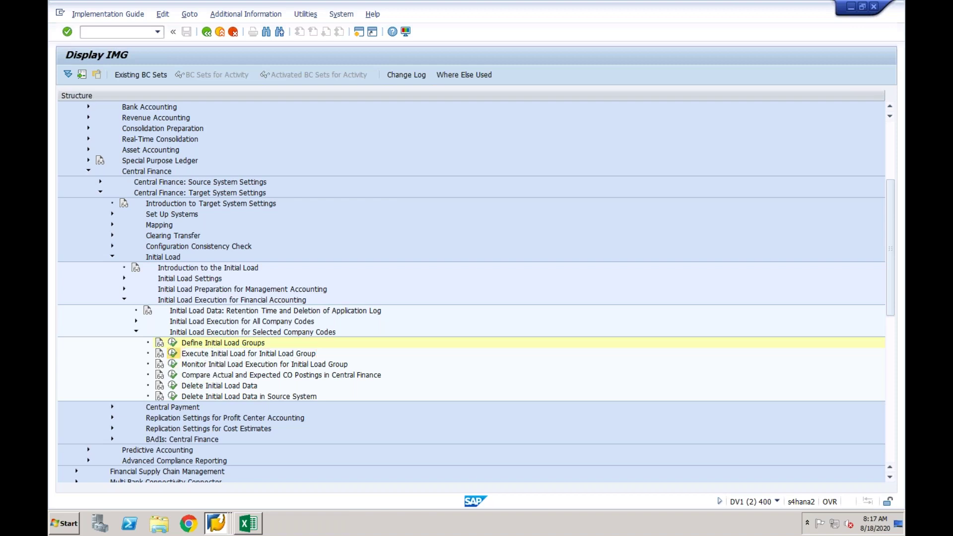
click(123, 111)
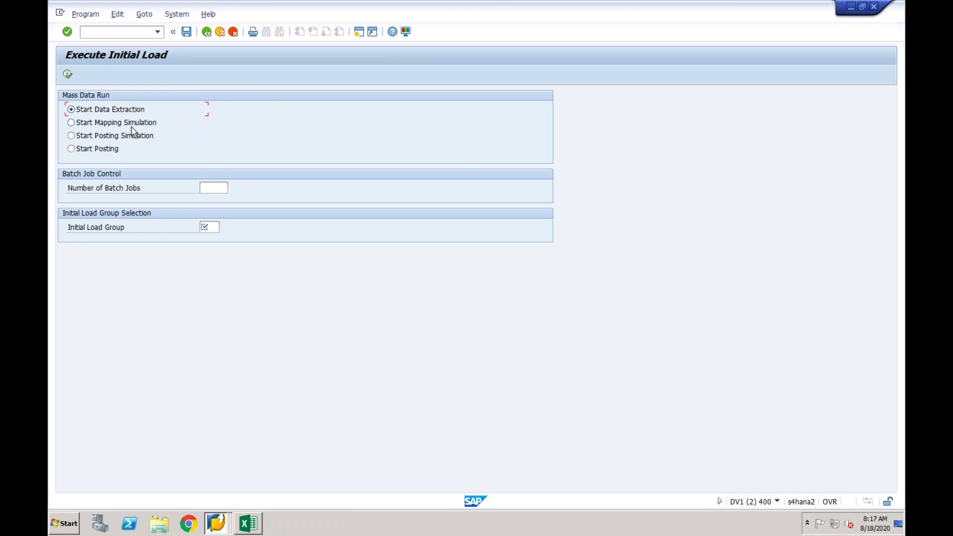
Review each Mass Data Run option: extraction, mapping simulation, posting simulation and actual posting.
click(133, 122)
click(136, 136)
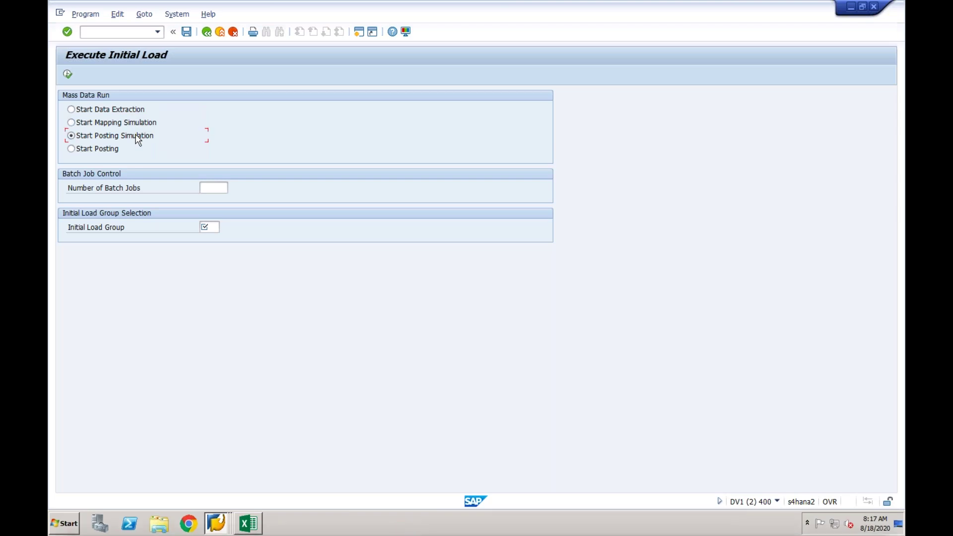
click(113, 151)
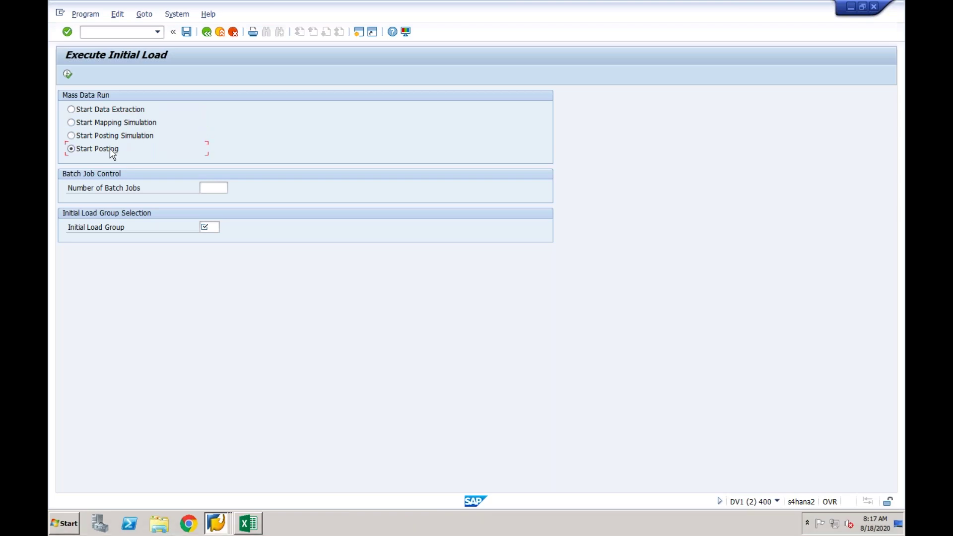
click(122, 114)
click(116, 127)
click(112, 141)
click(114, 152)
Set initial load group CF01 and choose Start Posting Simulation as the run type.
click(205, 227)
click(225, 227)
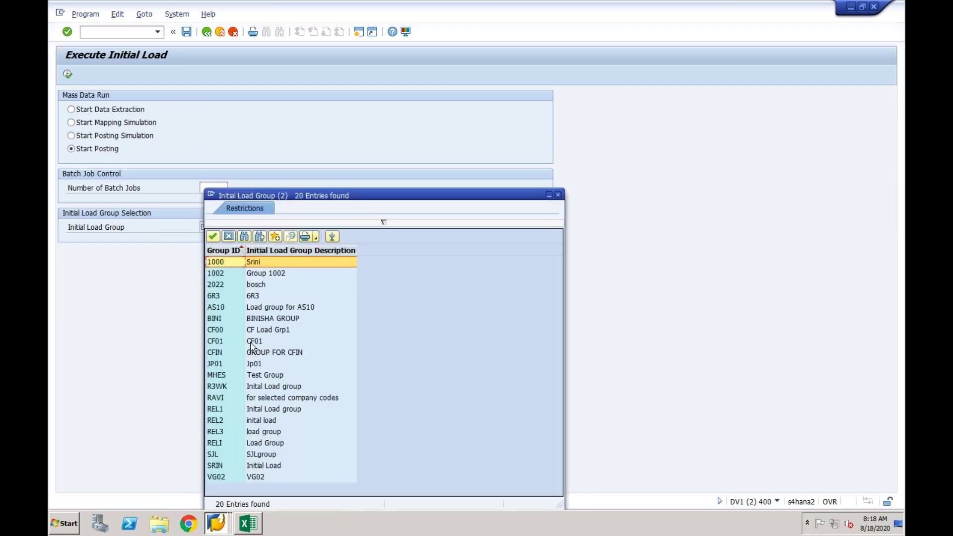
double_click(252, 342)
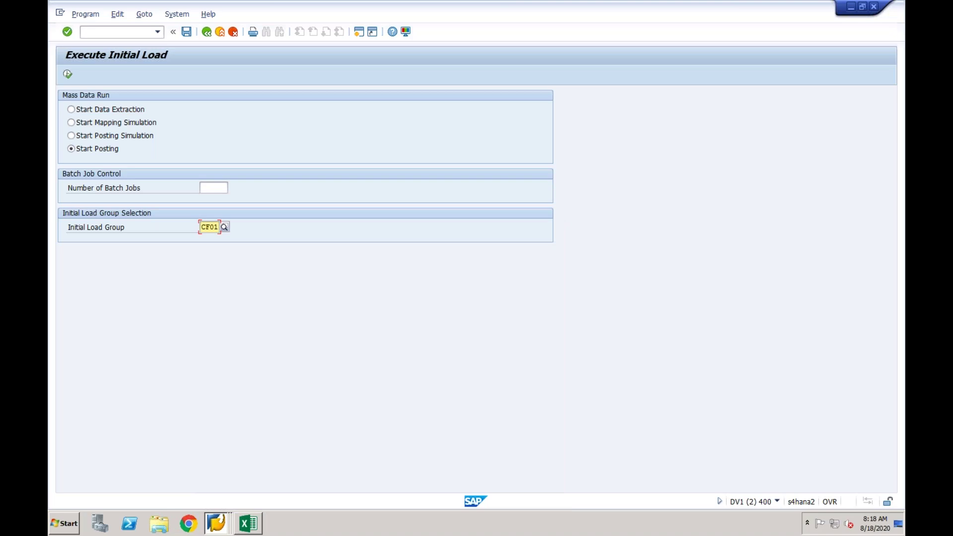
click(83, 111)
click(97, 126)
click(99, 139)
Try monitoring CF01's data extraction, refused before its initial load runs, then reopen Execute Initial Load.
click(209, 35)
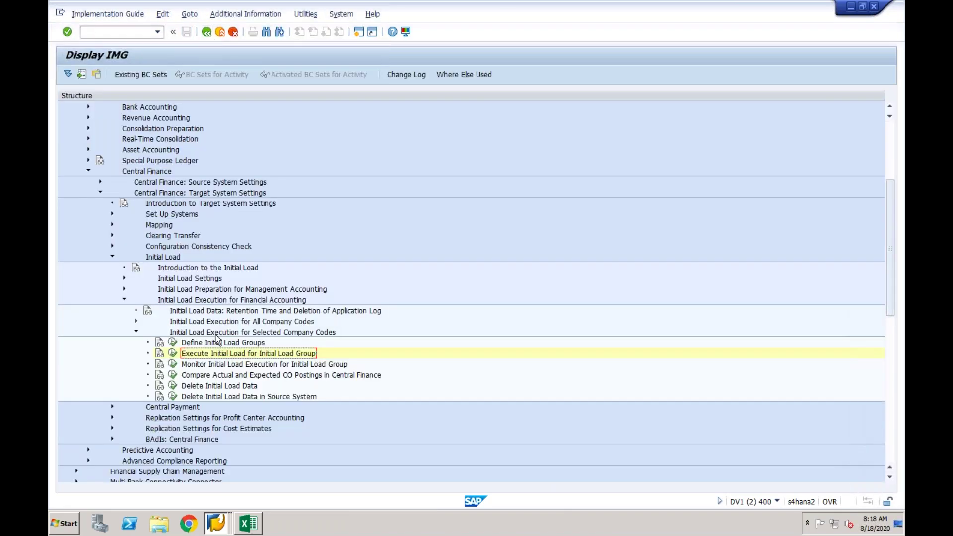
click(214, 366)
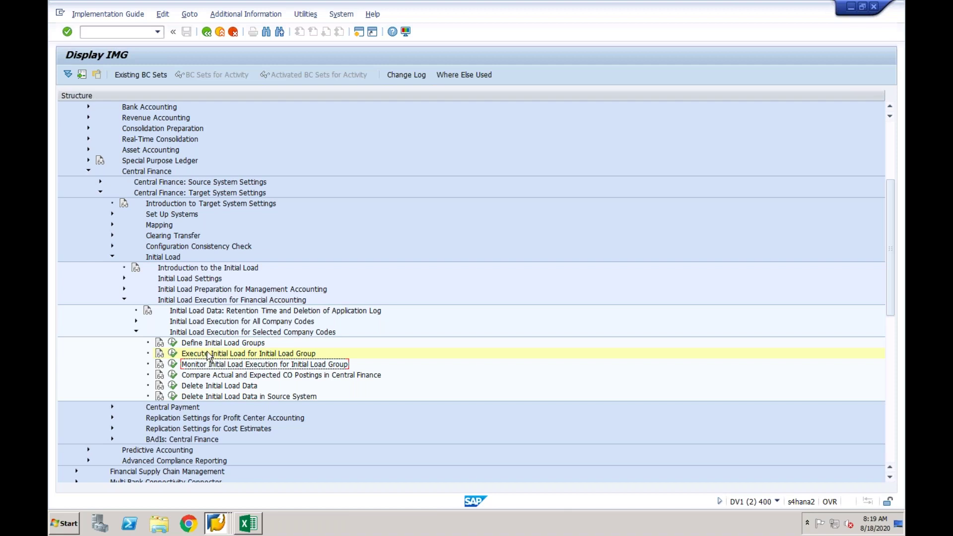
click(209, 377)
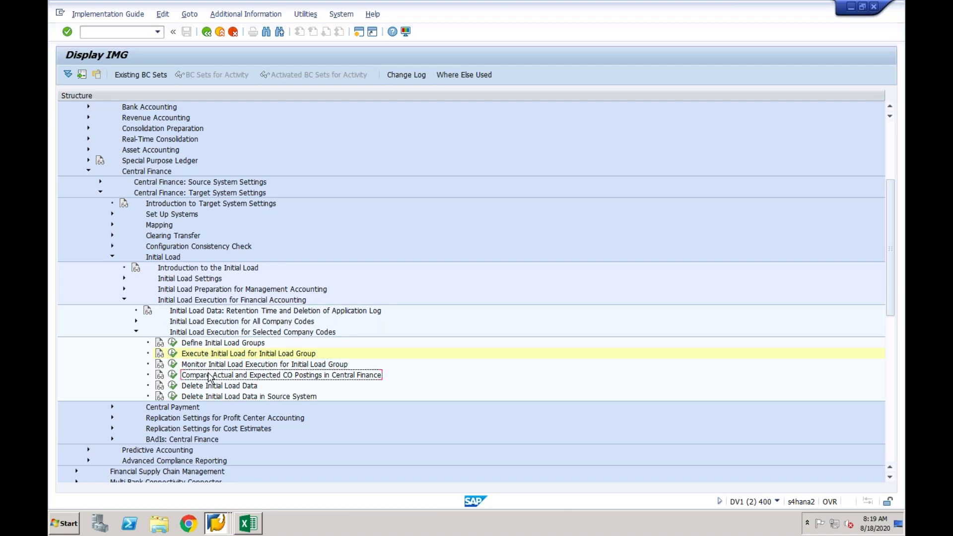
click(172, 366)
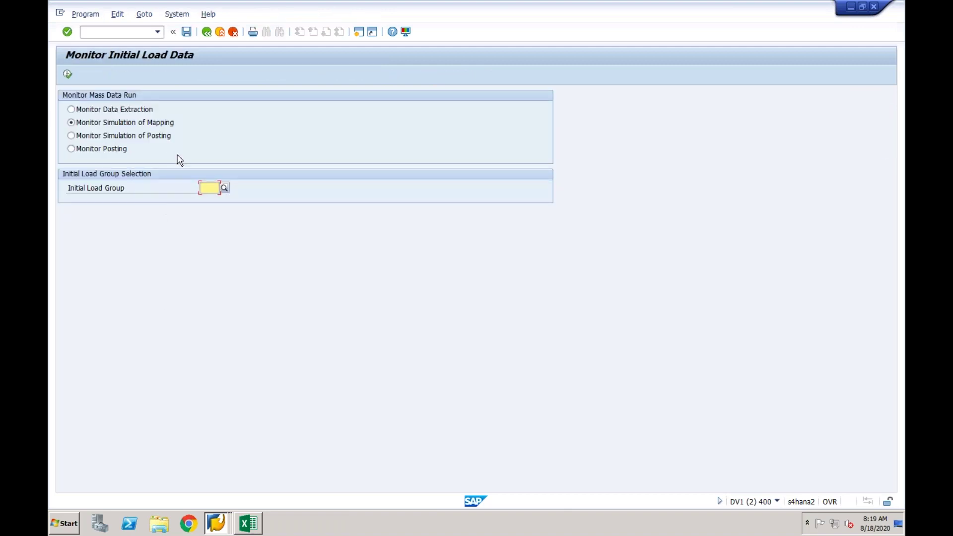
click(103, 110)
click(225, 188)
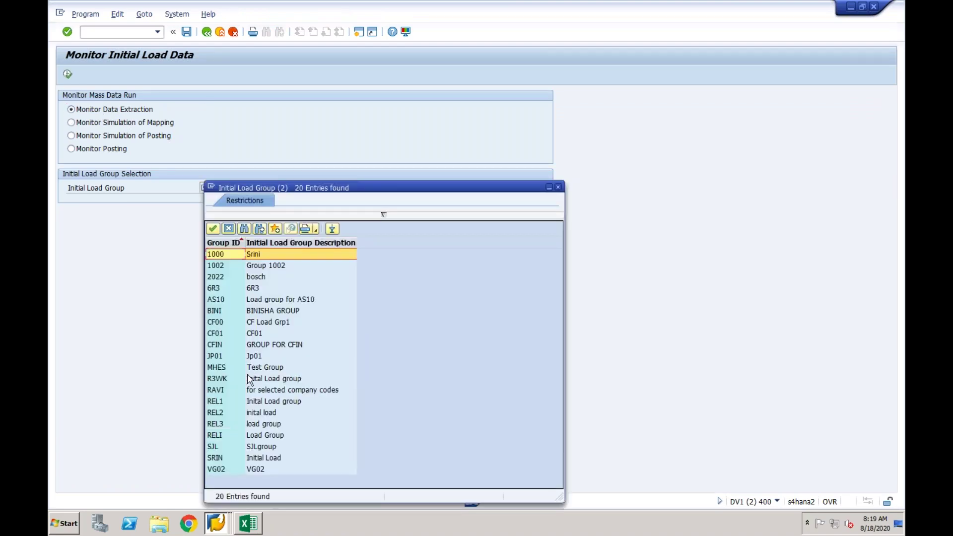
double_click(226, 332)
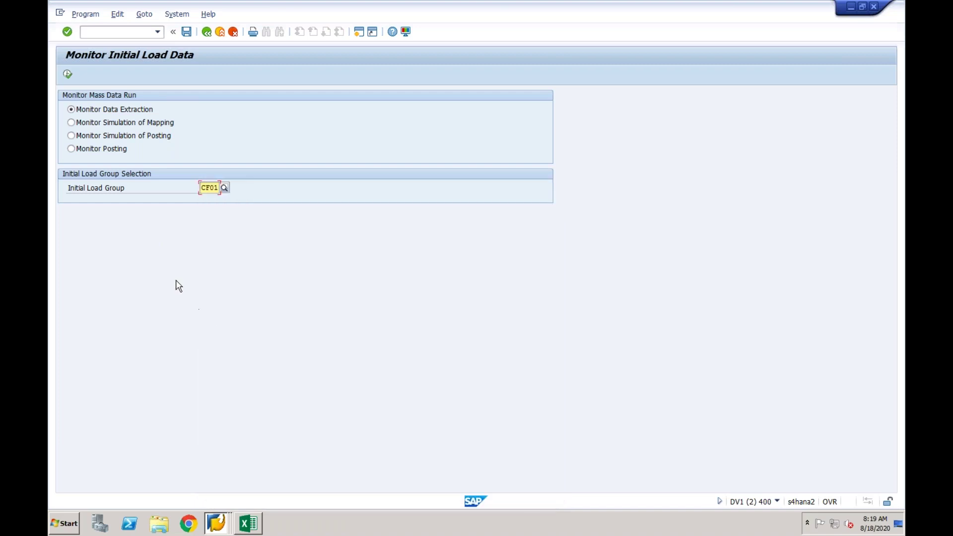
click(68, 75)
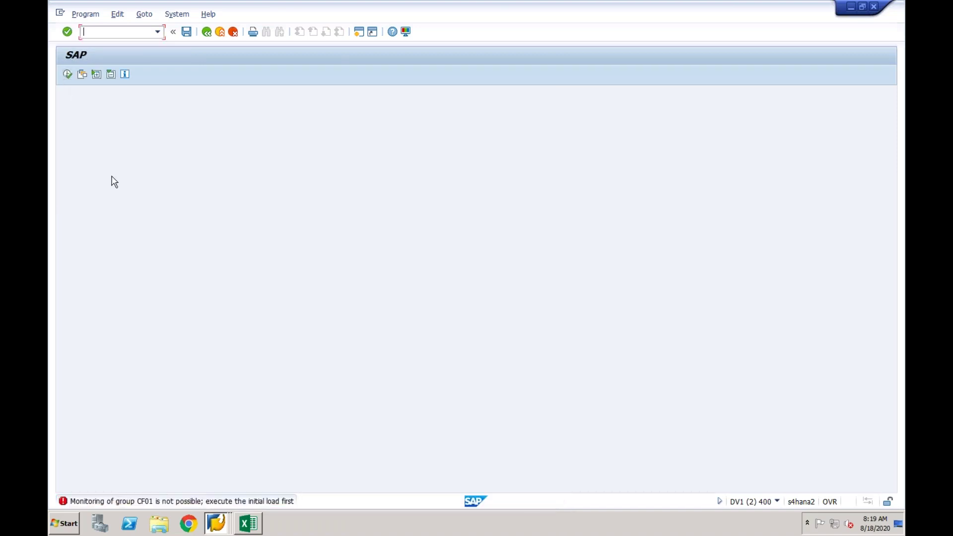
click(208, 37)
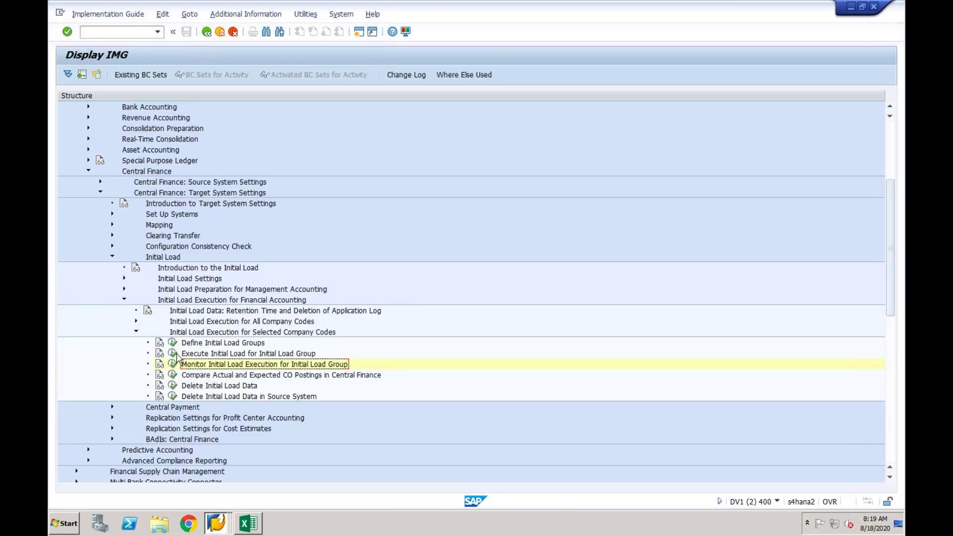
click(174, 354)
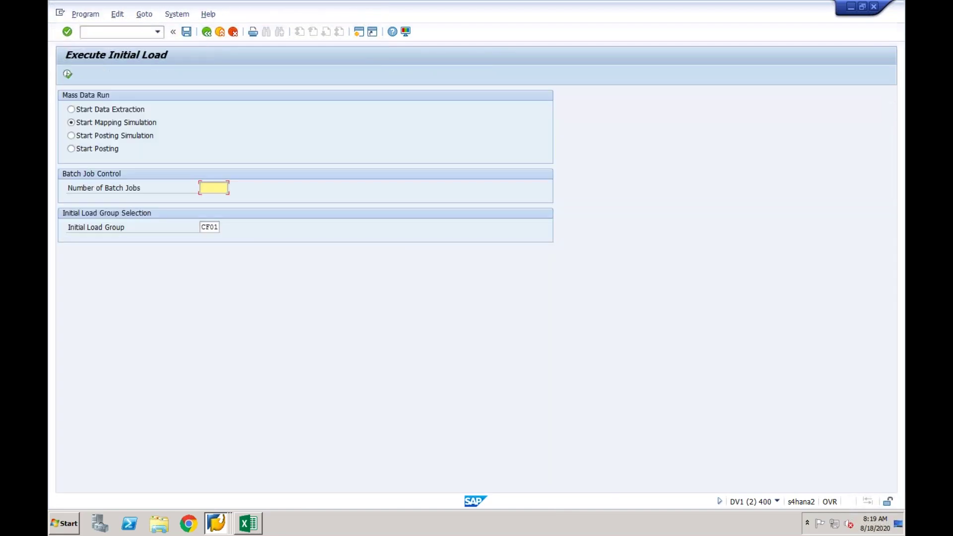
Run data extraction for load group CF01 and review its six logged errors.
click(98, 111)
click(209, 227)
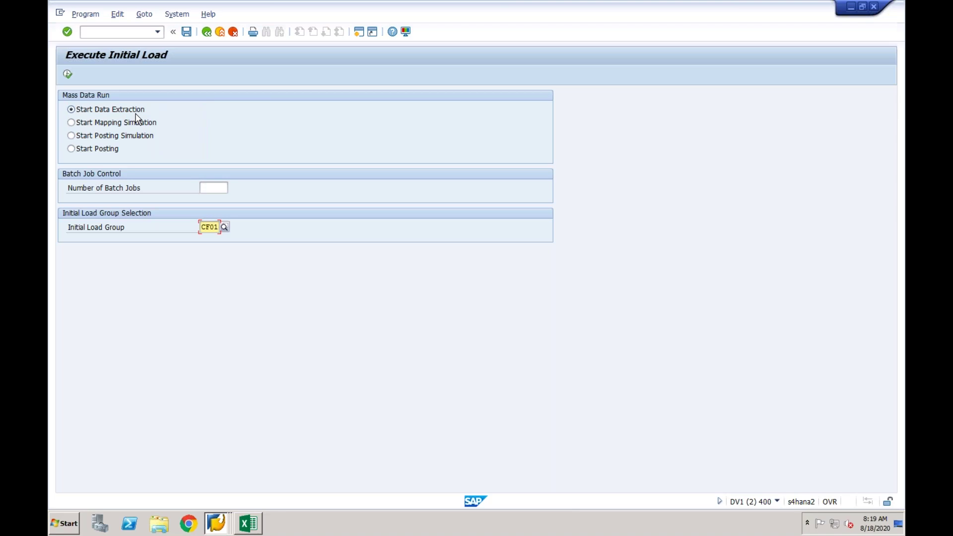
click(68, 75)
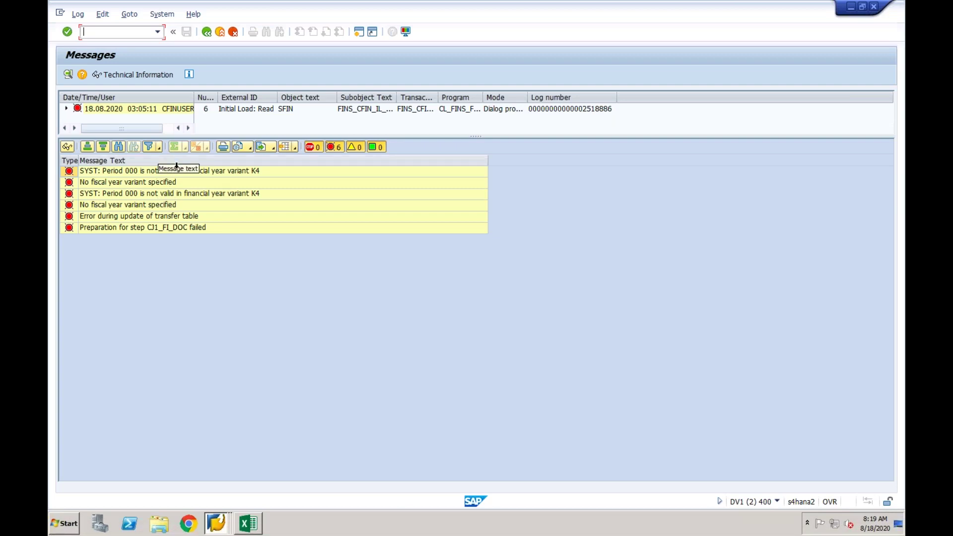
click(207, 33)
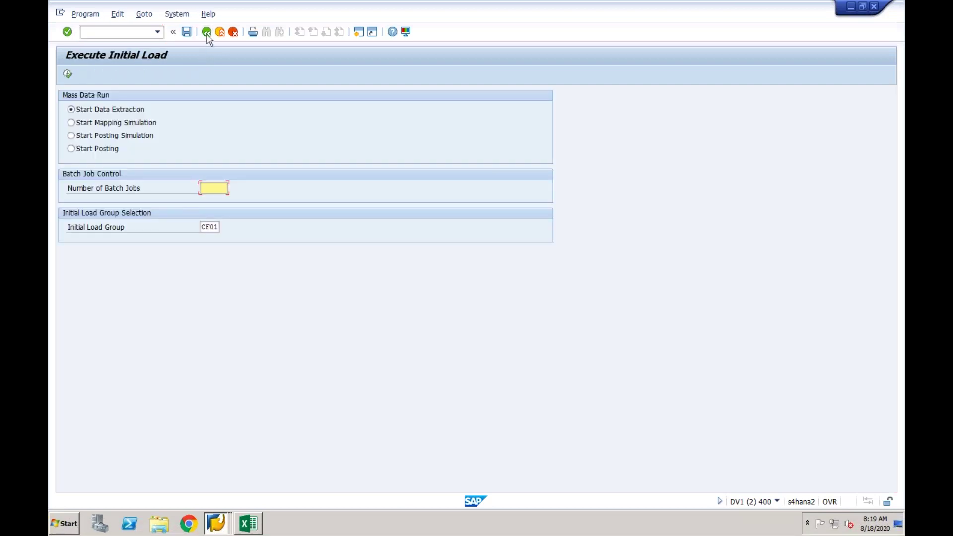
Open Monitor Initial Load Execution set to Monitor Data Extraction for CF01.
click(207, 33)
click(173, 364)
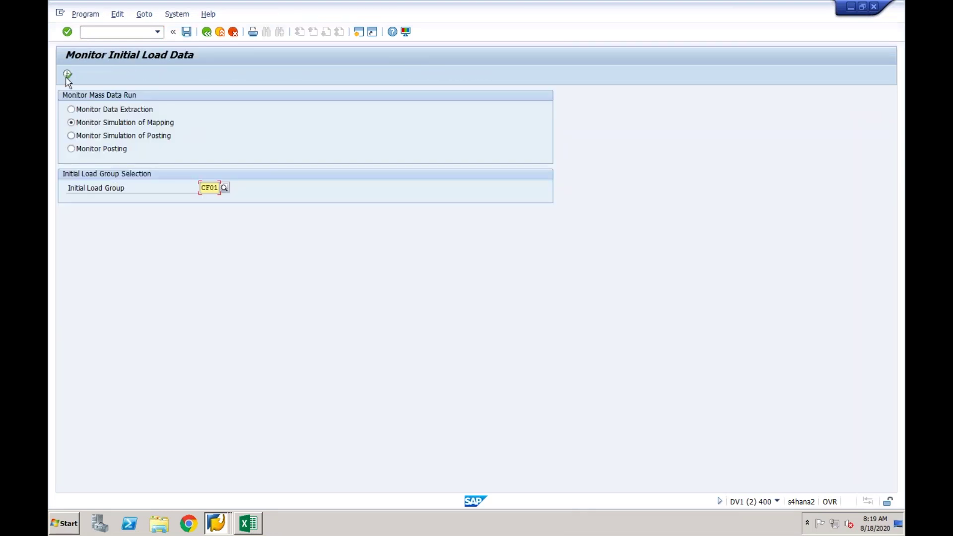
click(71, 110)
Run the CF01 load monitor, confirm every item is To Do, then return to Display IMG.
click(68, 75)
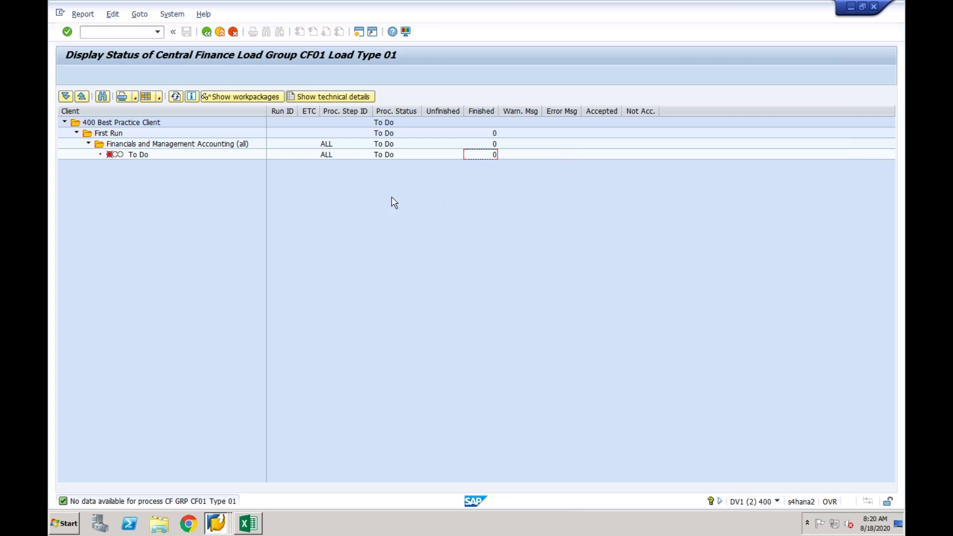
click(207, 32)
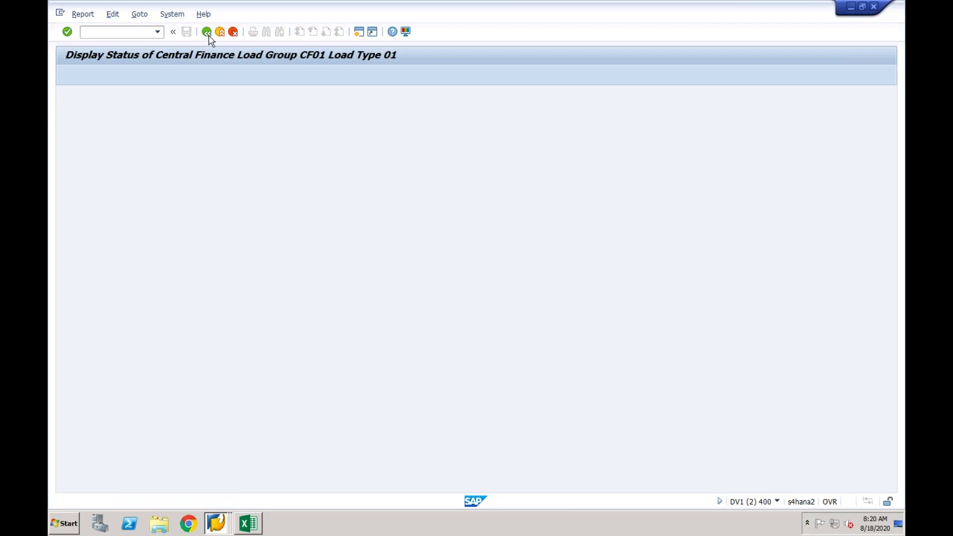
click(208, 34)
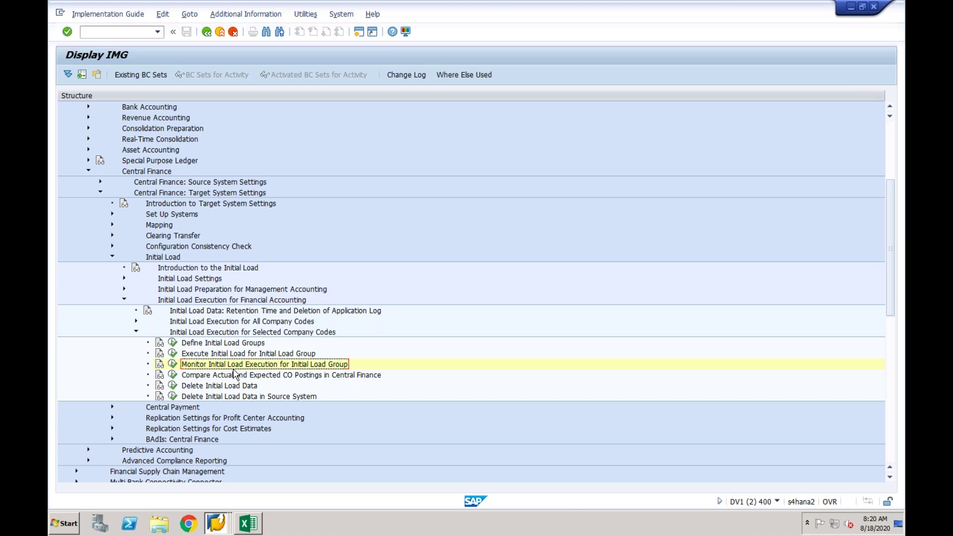
Display IMG activity keys, check the Monitor activity's ID FINS_CFIN_LOAD_GRP_M, then switch to Keynote.
click(263, 15)
mouse_move(298, 30)
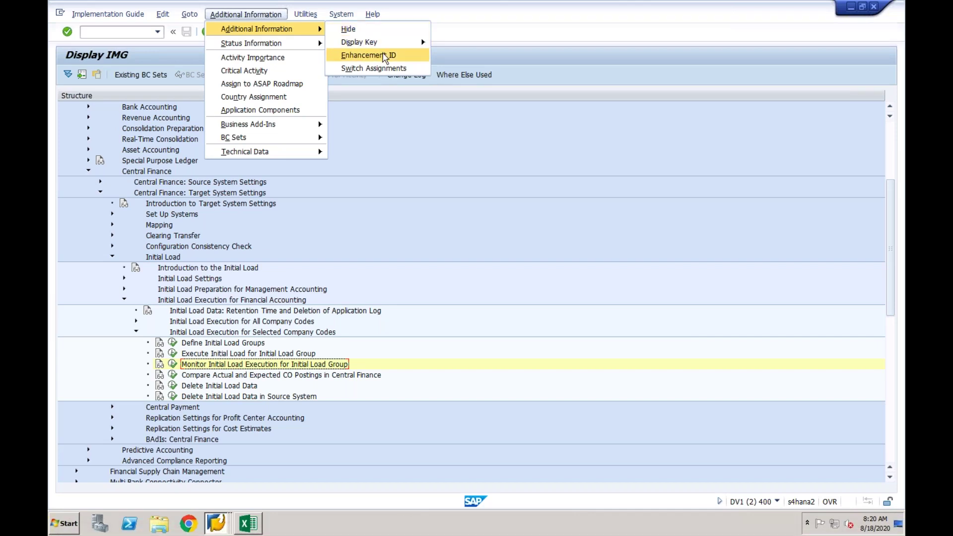
mouse_move(401, 43)
click(456, 54)
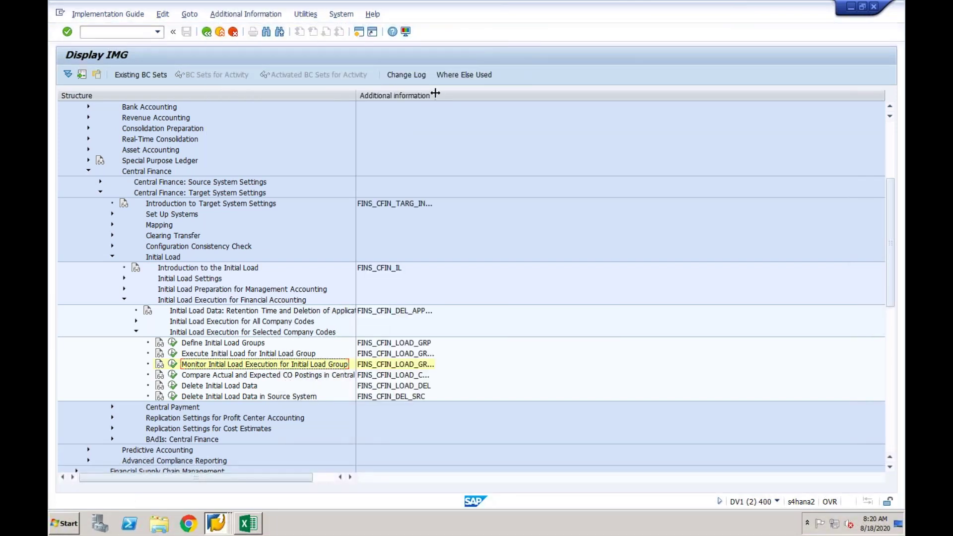
click(418, 365)
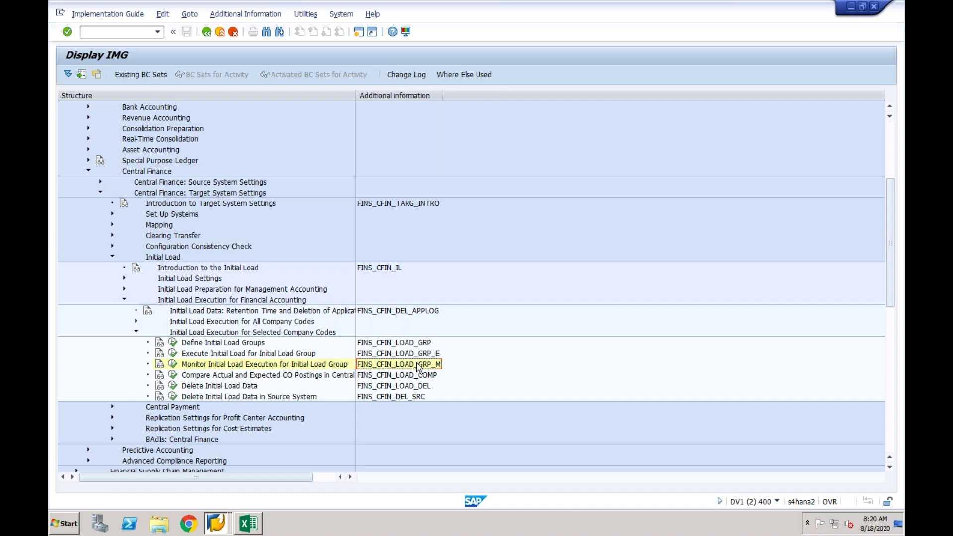
key(super+Tab)
key(super+Tab)
key(super+Tab)
key(super+Tab)
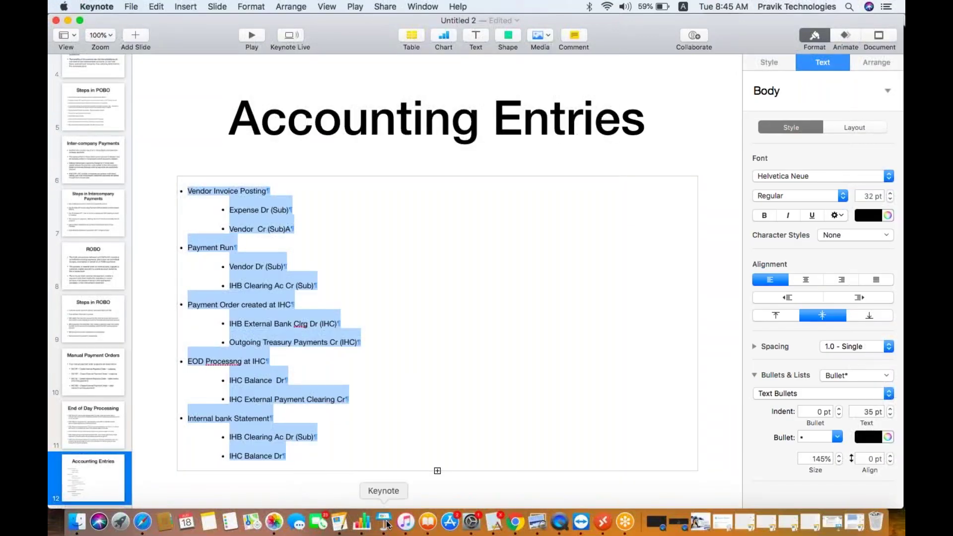
Bring the SAP CF presentation to the front from Keynote's open presentations list.
right_click(387, 522)
click(419, 427)
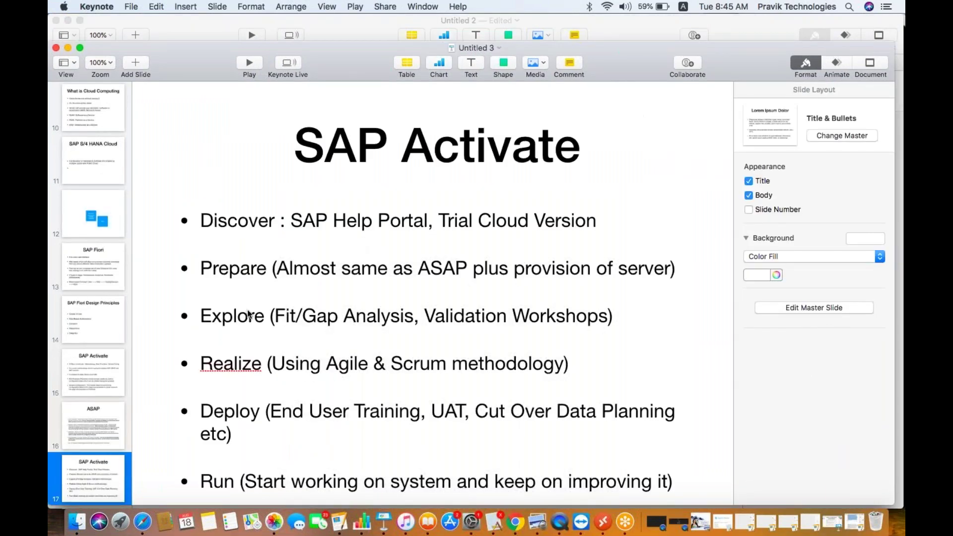
right_click(386, 521)
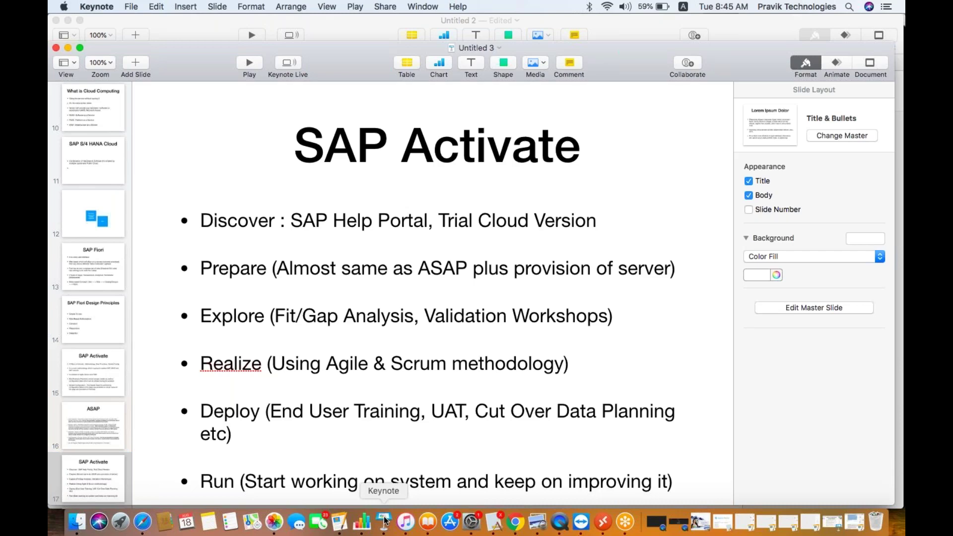
right_click(386, 521)
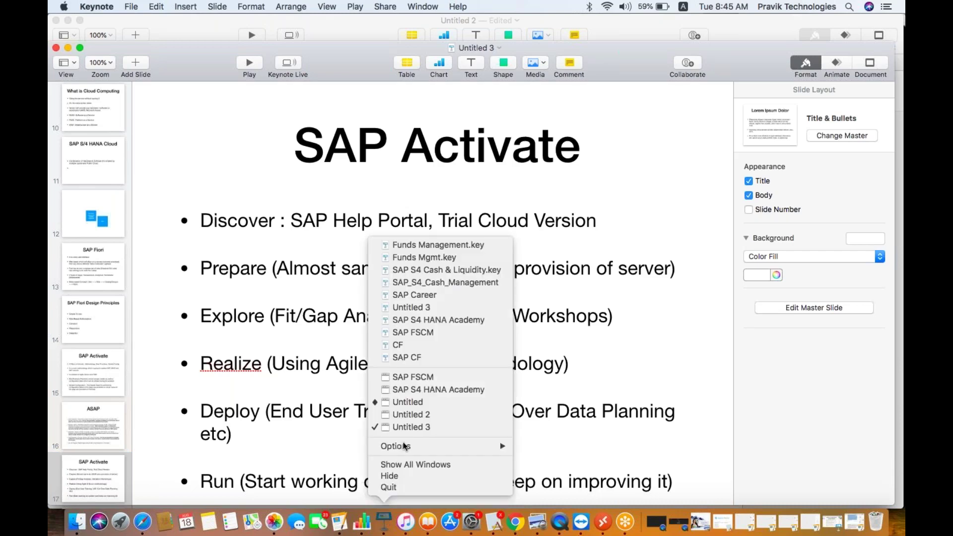
click(414, 358)
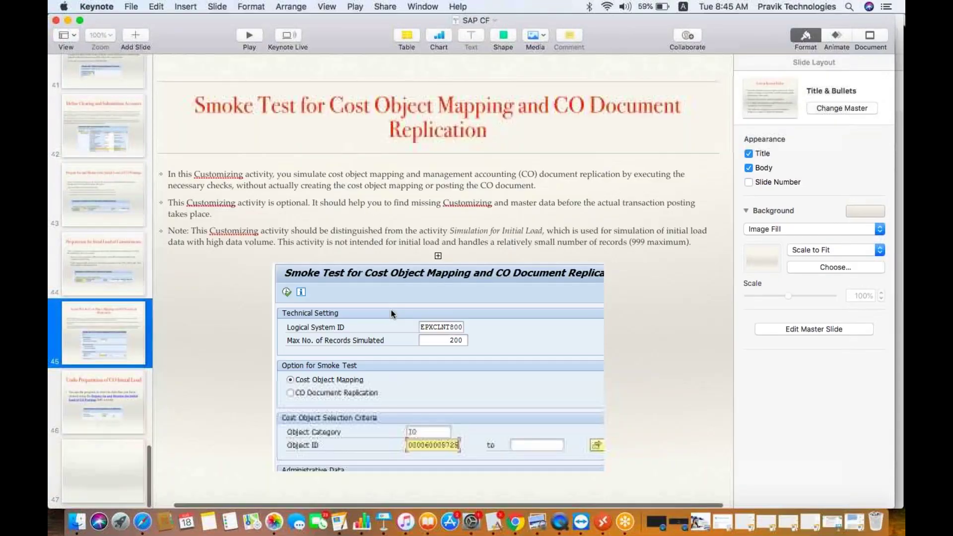
Step back through the initial load slides from the smoke test to Choose Logical System.
click(391, 314)
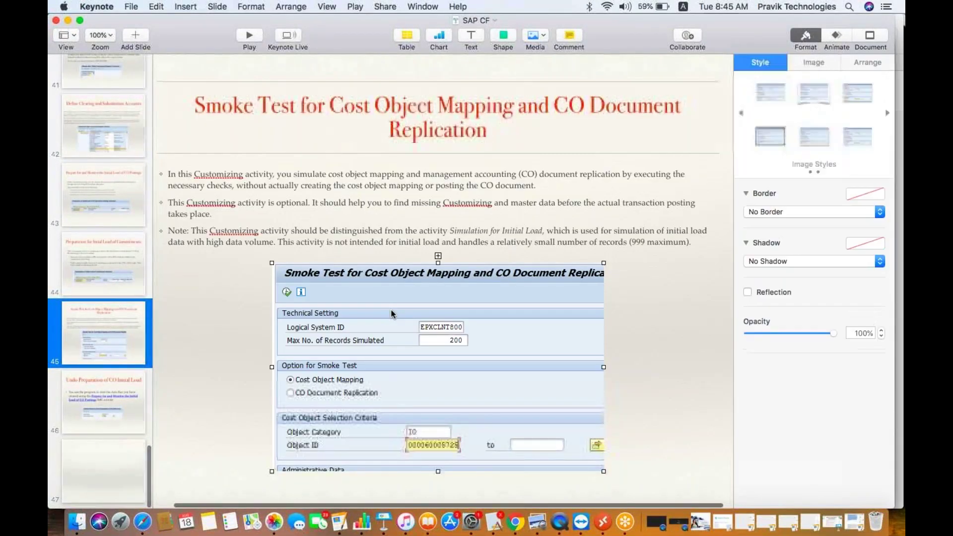
click(122, 254)
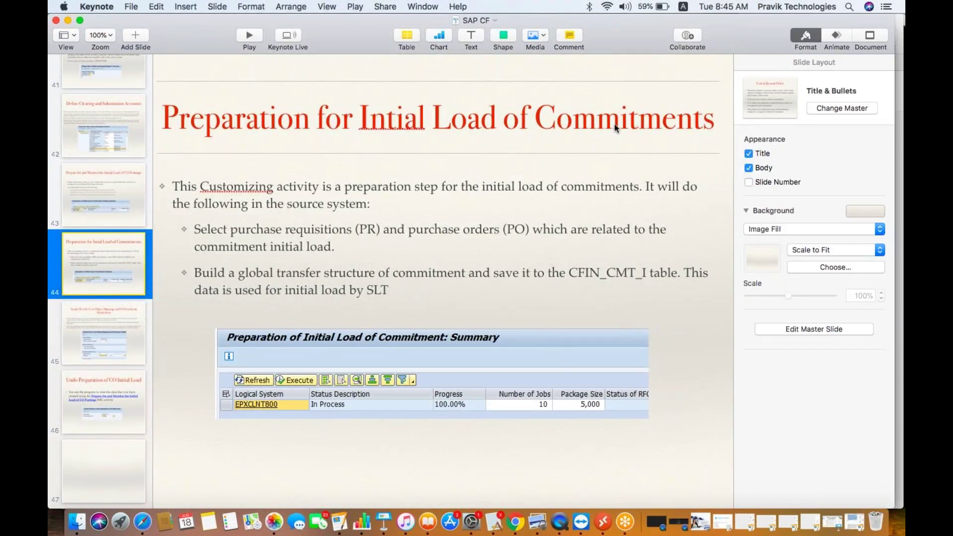
click(123, 204)
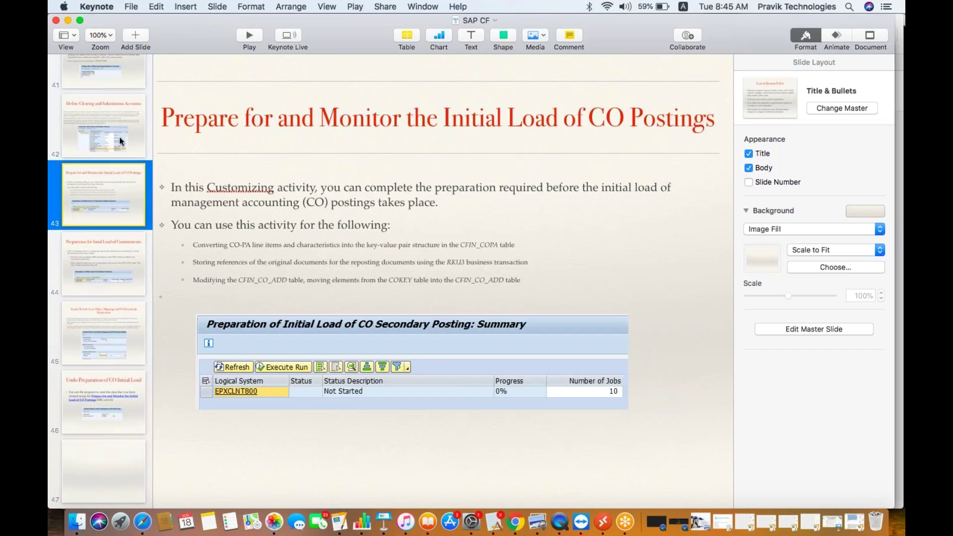
click(119, 136)
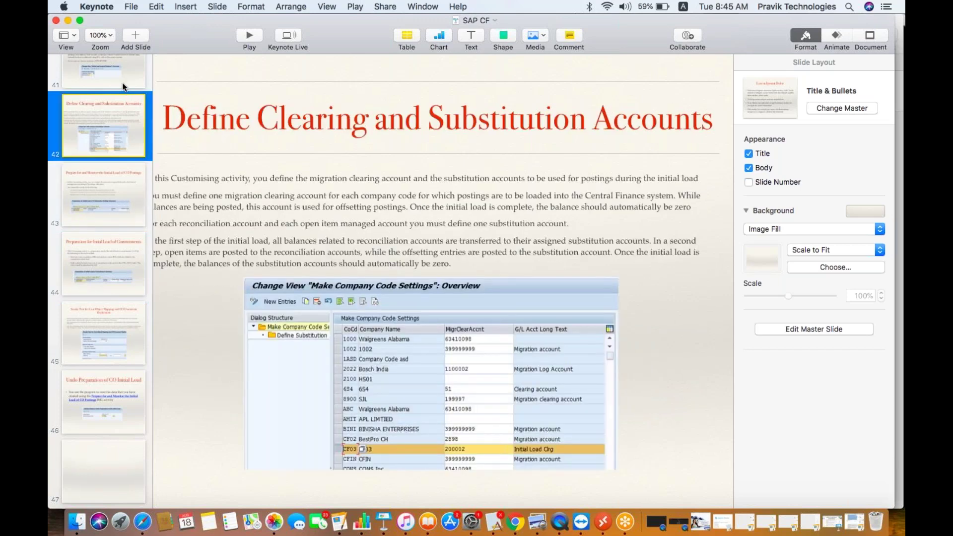
click(122, 82)
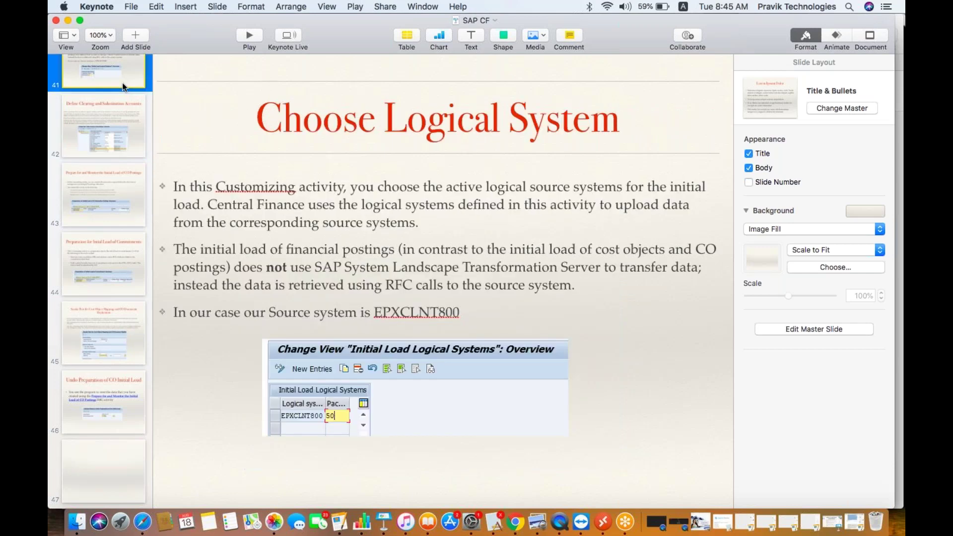
Switch to Remote Desktop and reconnect to the remote SAP session.
key(super+Tab)
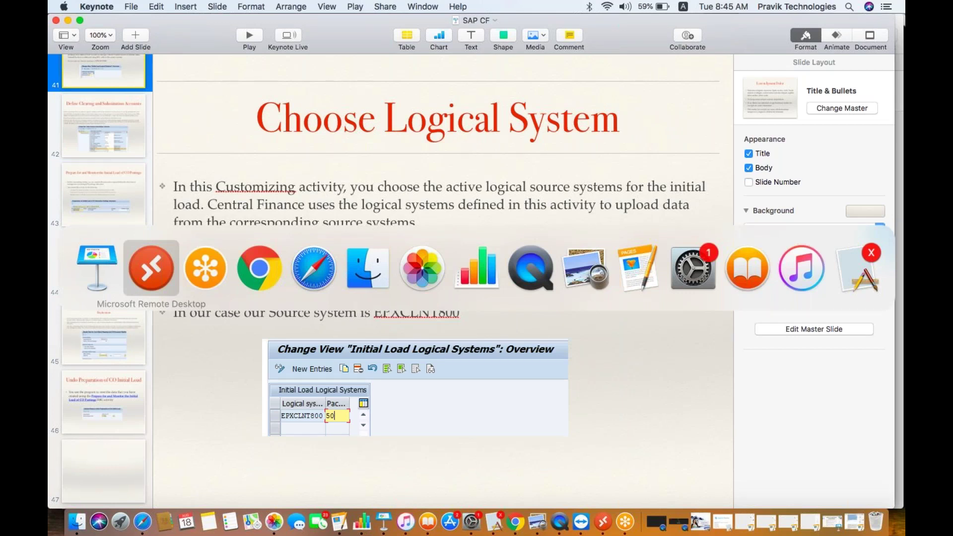
key(super+Tab)
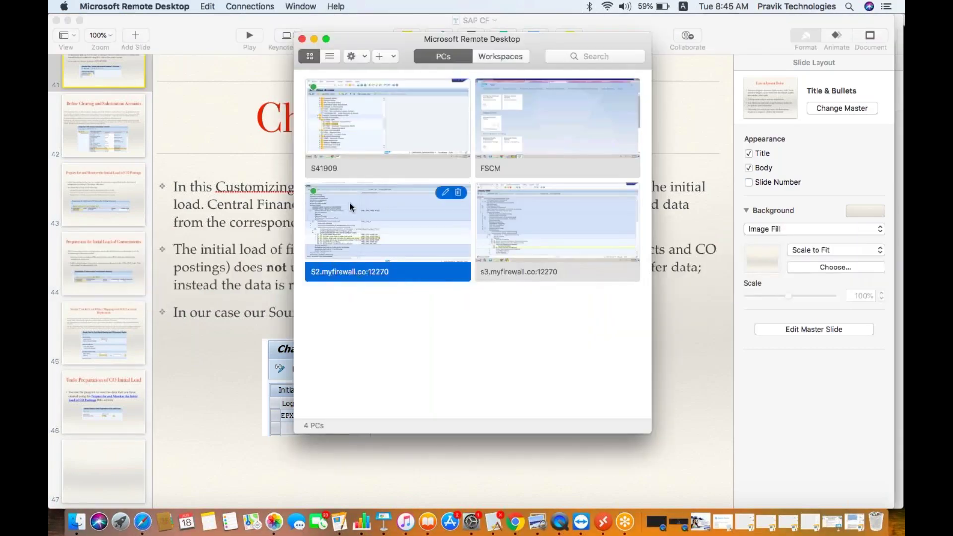
double_click(350, 204)
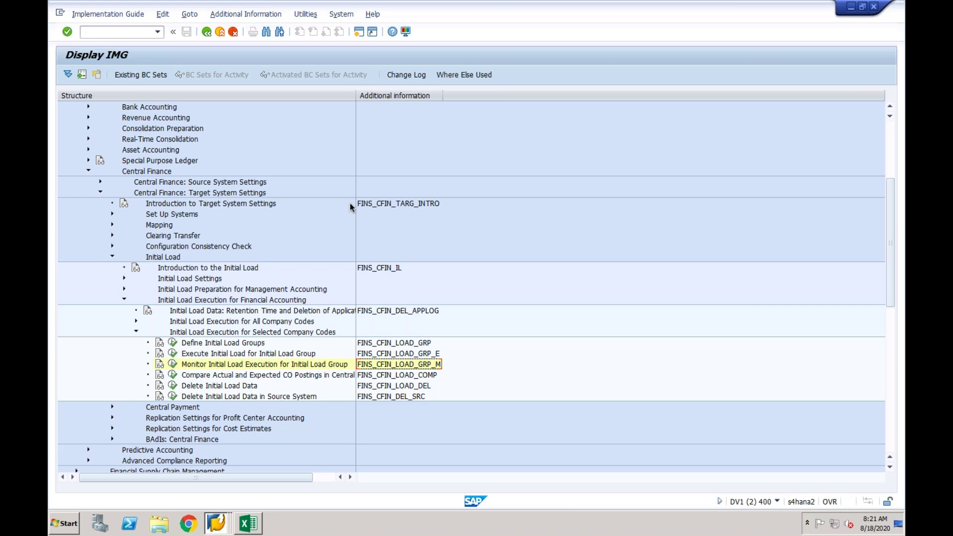
click(297, 376)
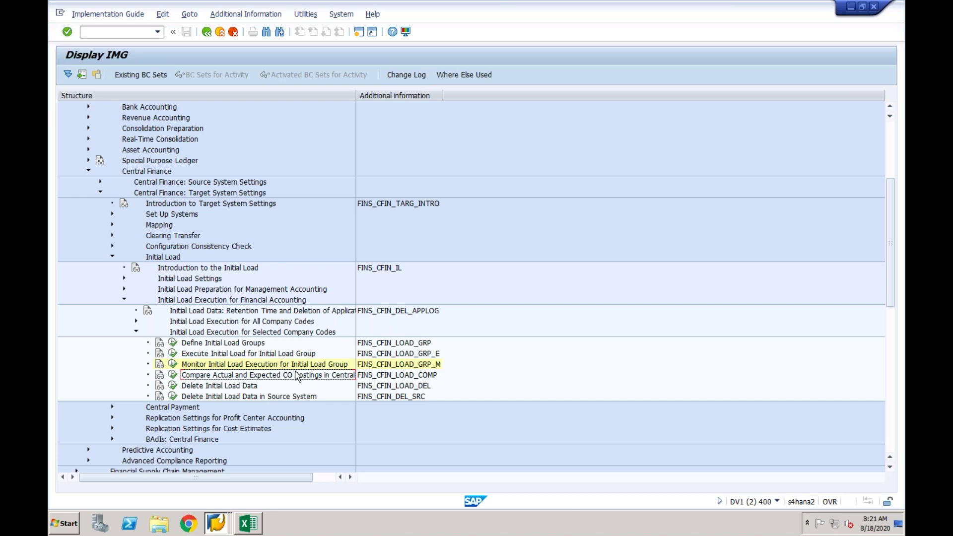
click(281, 366)
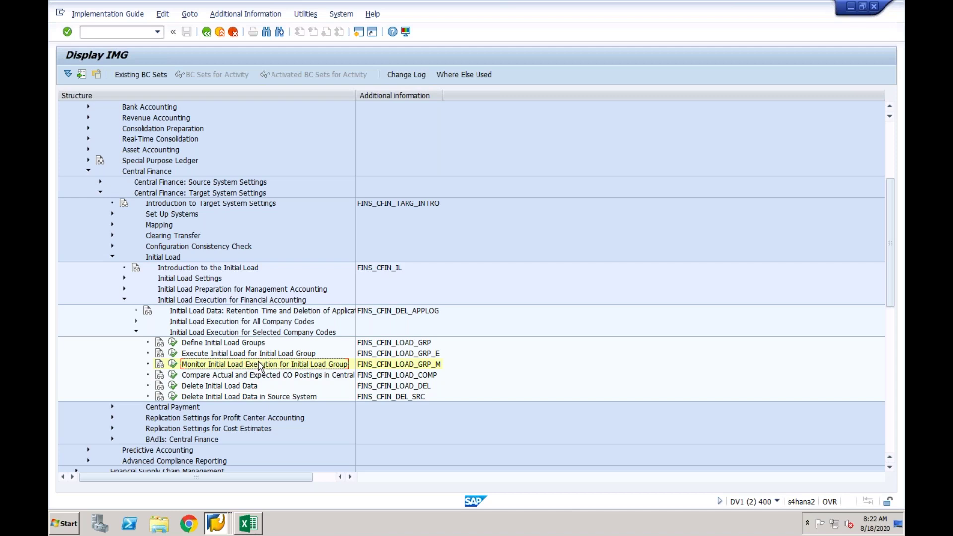
click(267, 379)
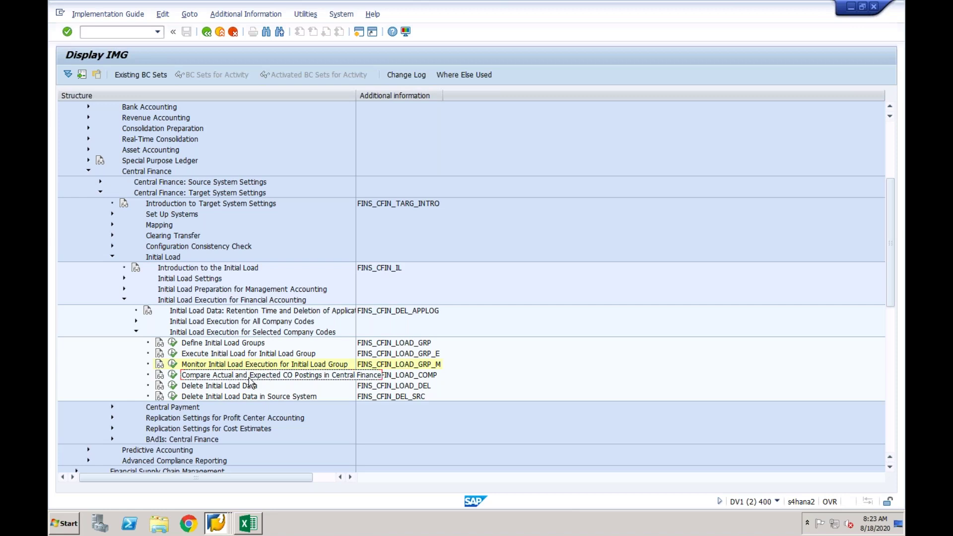
Open Compare Actual and Expected CO Postings briefly, then return to the IMG tree.
double_click(201, 377)
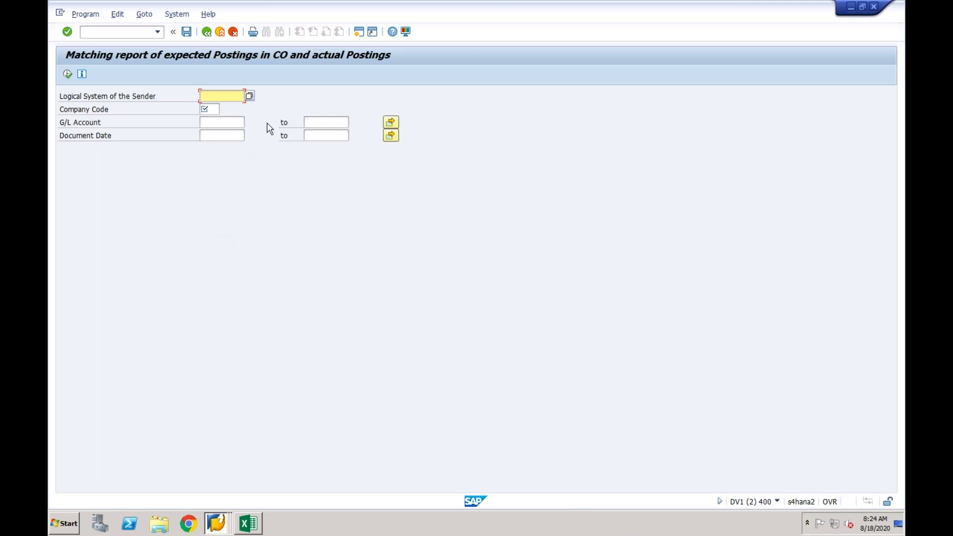
click(220, 32)
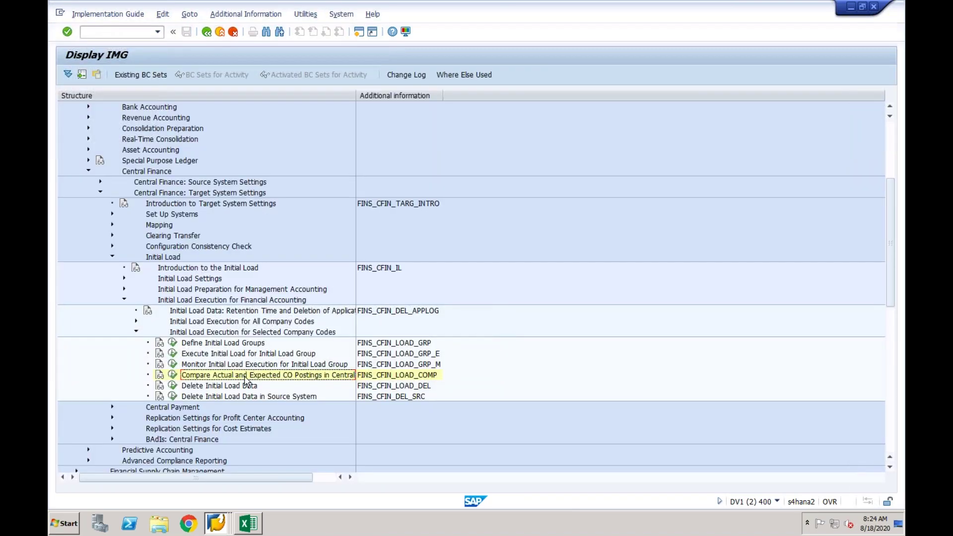
click(244, 387)
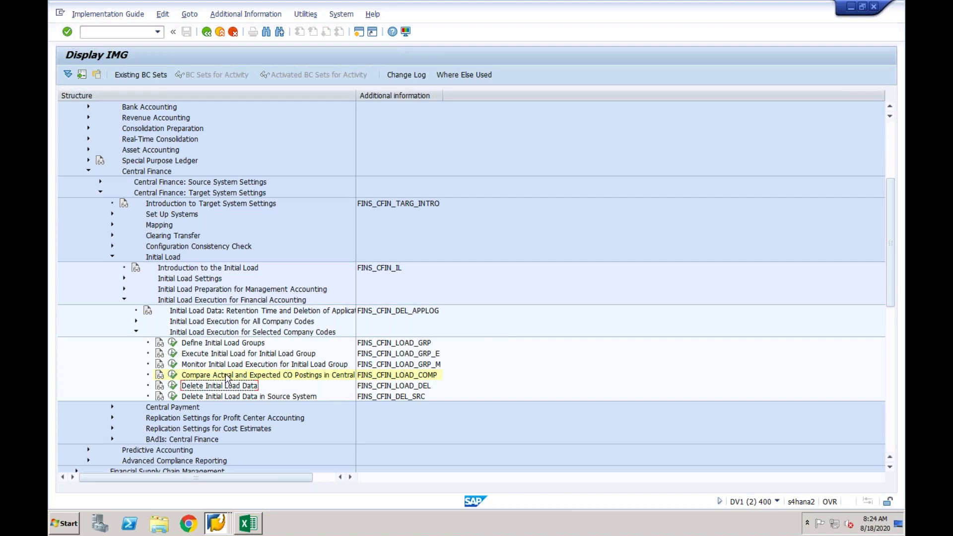
Run the CO postings comparison for sender EPXCLNT800 and company code CF03, then return to the IMG.
click(173, 376)
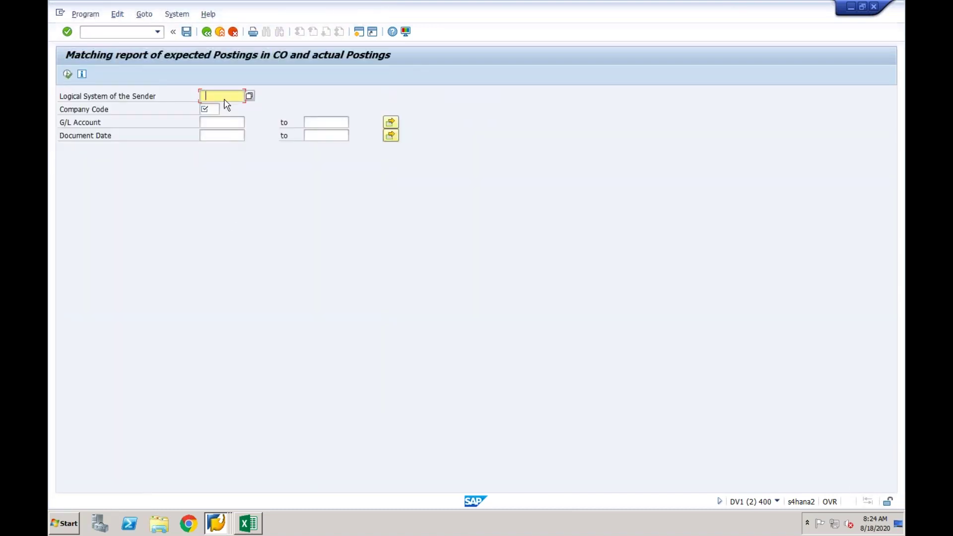
click(251, 96)
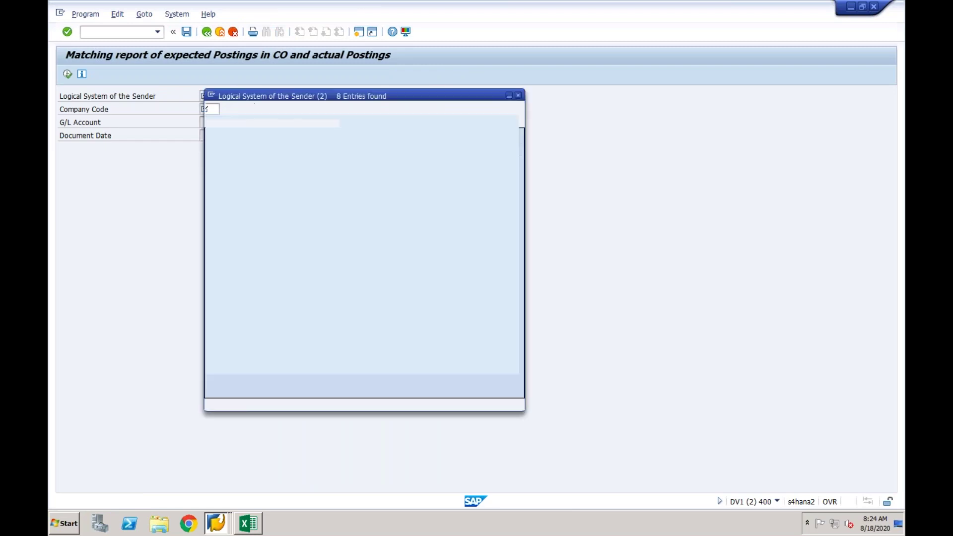
double_click(233, 208)
click(213, 111)
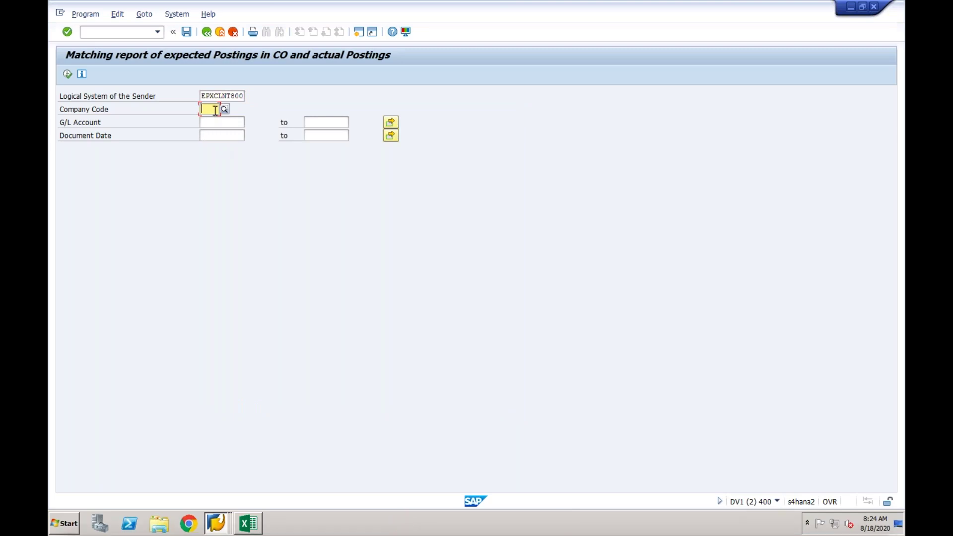
text(c)
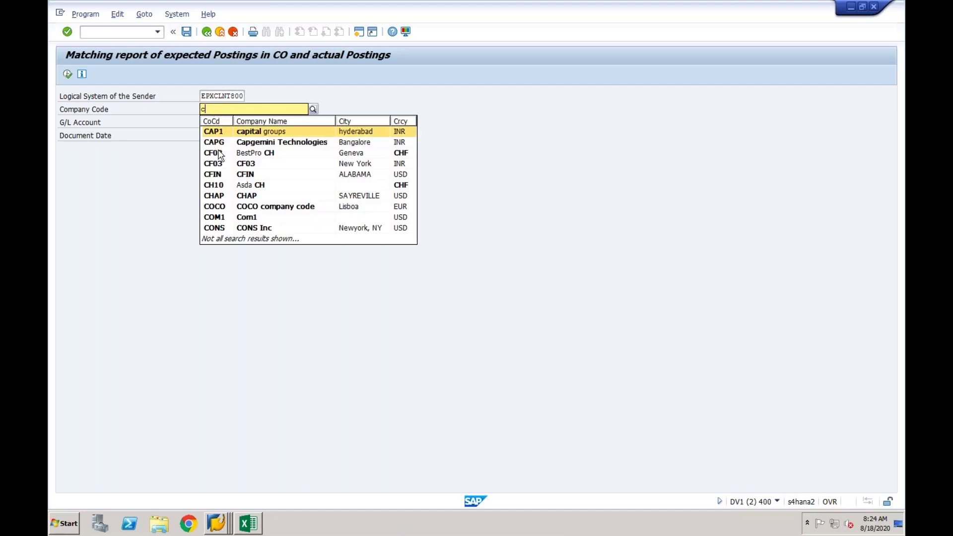
click(217, 163)
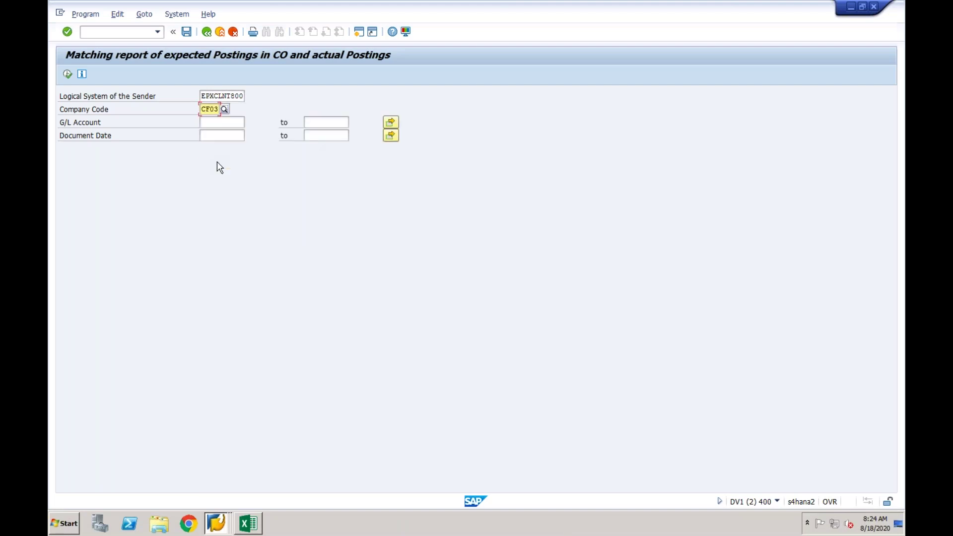
click(230, 121)
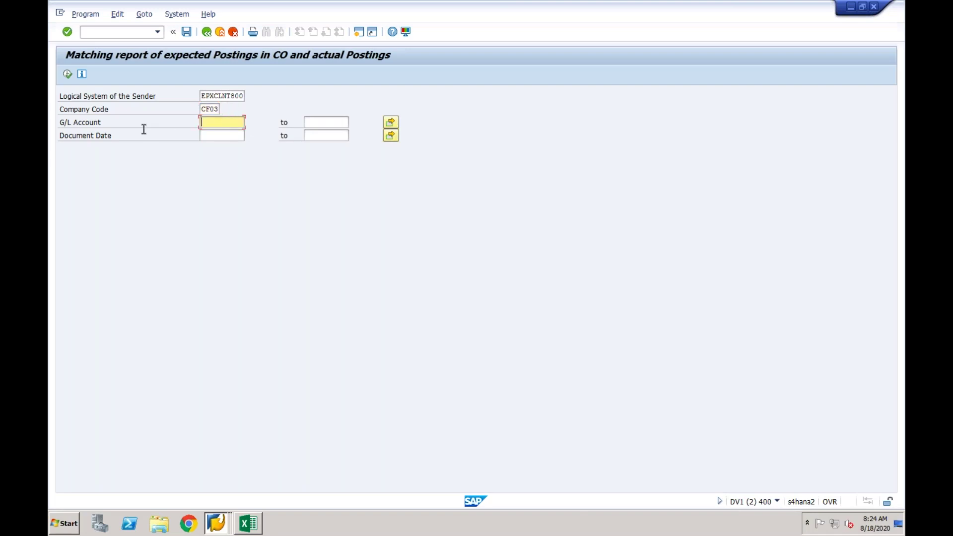
click(68, 76)
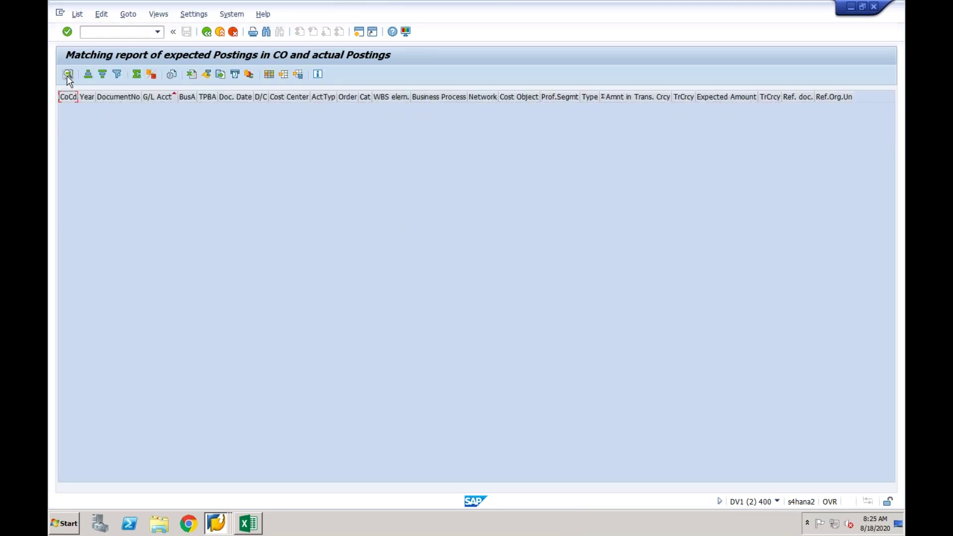
click(207, 33)
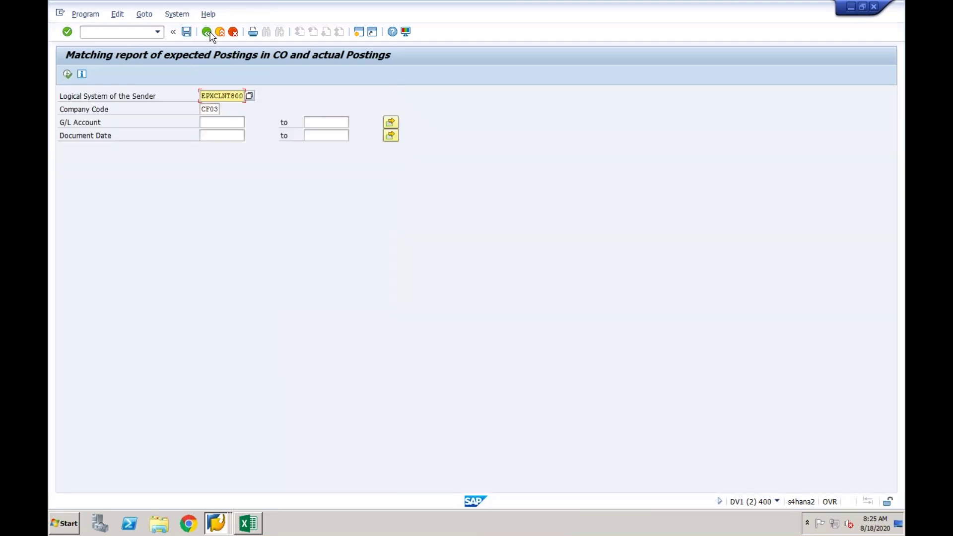
click(207, 33)
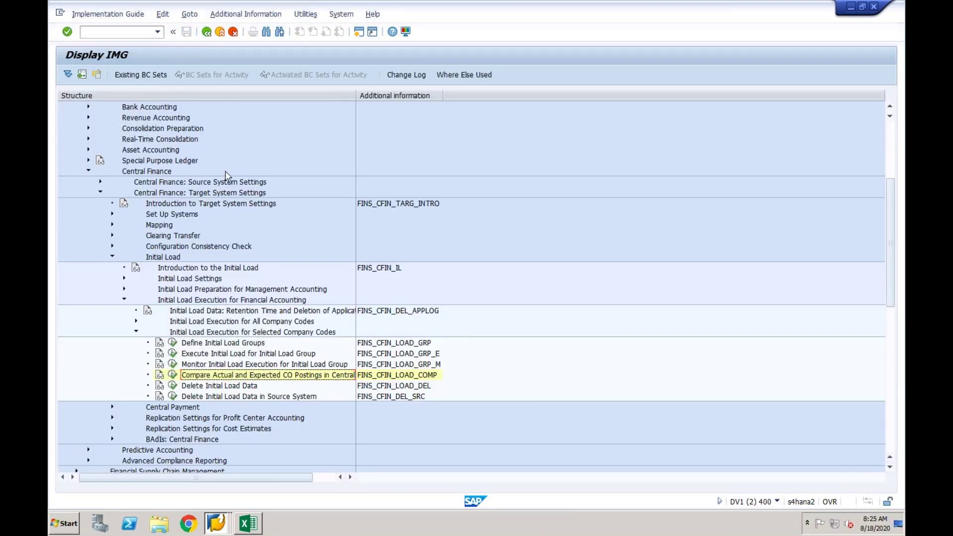
Point out the Delete Initial Load Data and Delete Initial Load Data in Source System activities.
click(234, 387)
click(227, 397)
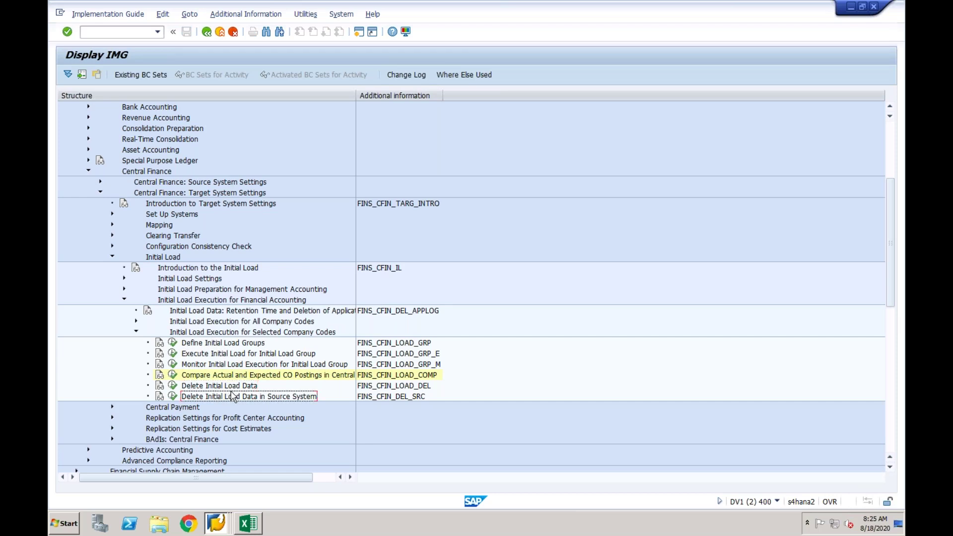
click(234, 388)
click(251, 397)
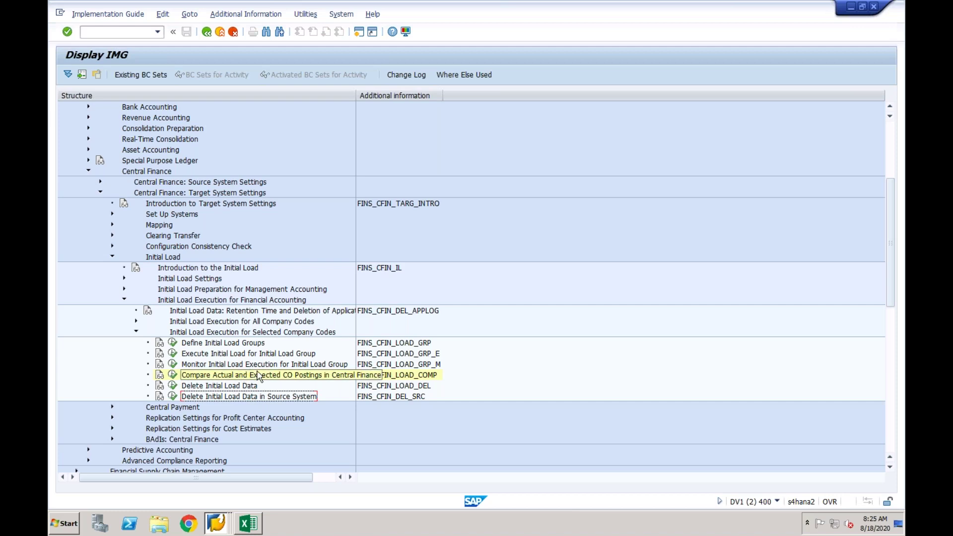
click(249, 388)
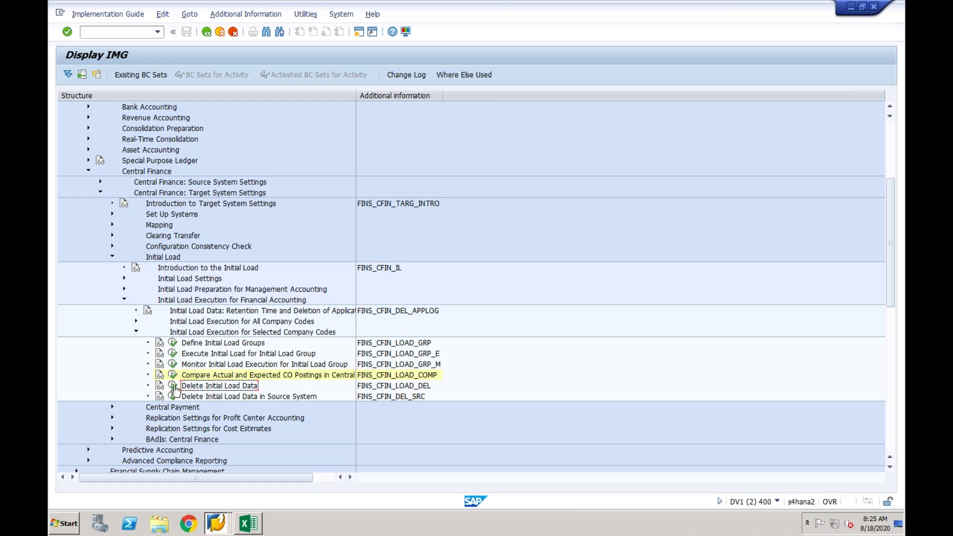
click(205, 396)
click(213, 387)
click(230, 398)
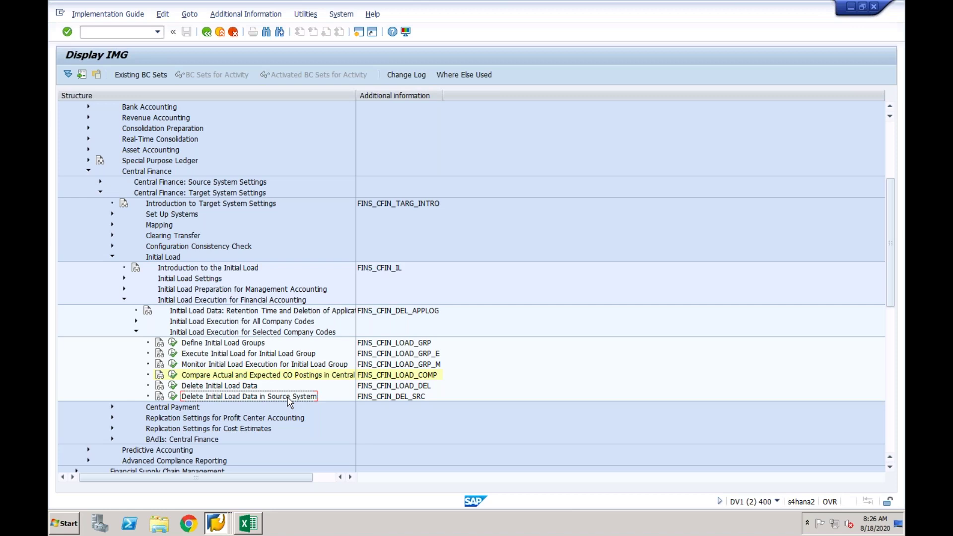
Read the Delete Initial Load Data documentation and view its selection screen.
click(160, 386)
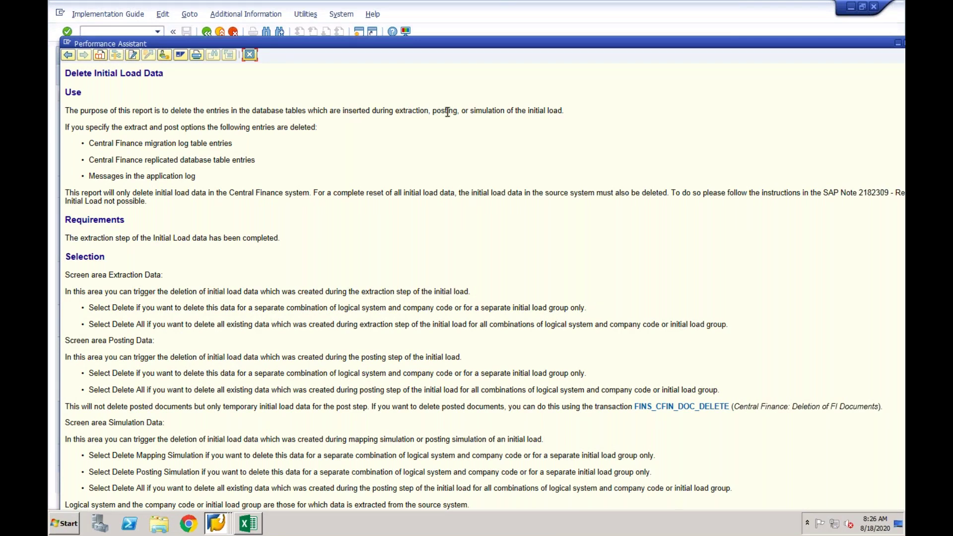
drag(457, 112, 433, 111)
click(250, 55)
click(171, 386)
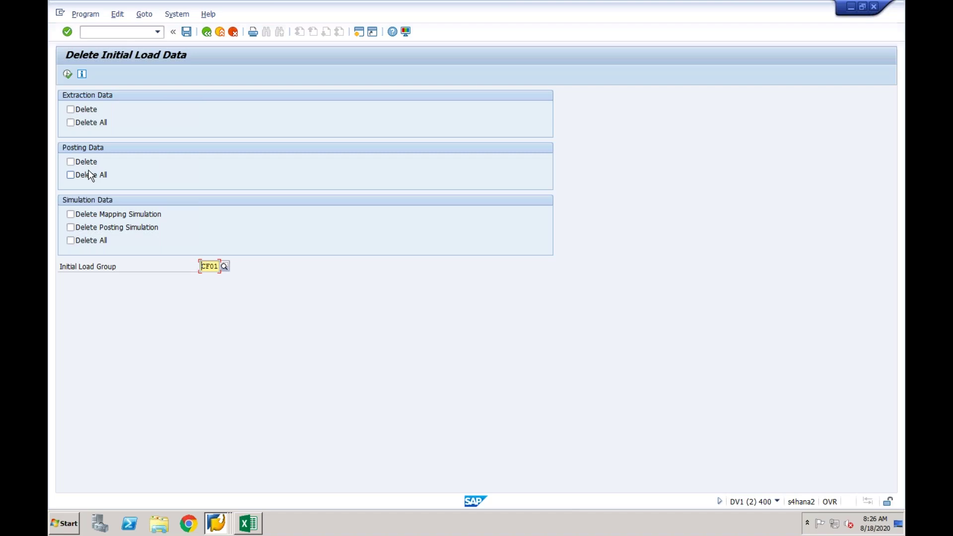
click(208, 34)
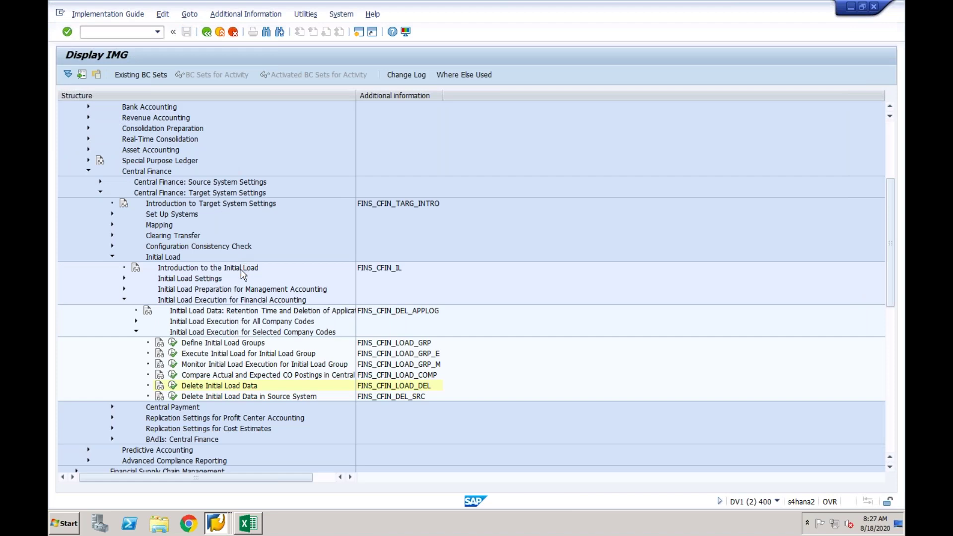
Review the Delete Initial Load Data documentation's note on source-system data deletion.
click(214, 398)
click(159, 386)
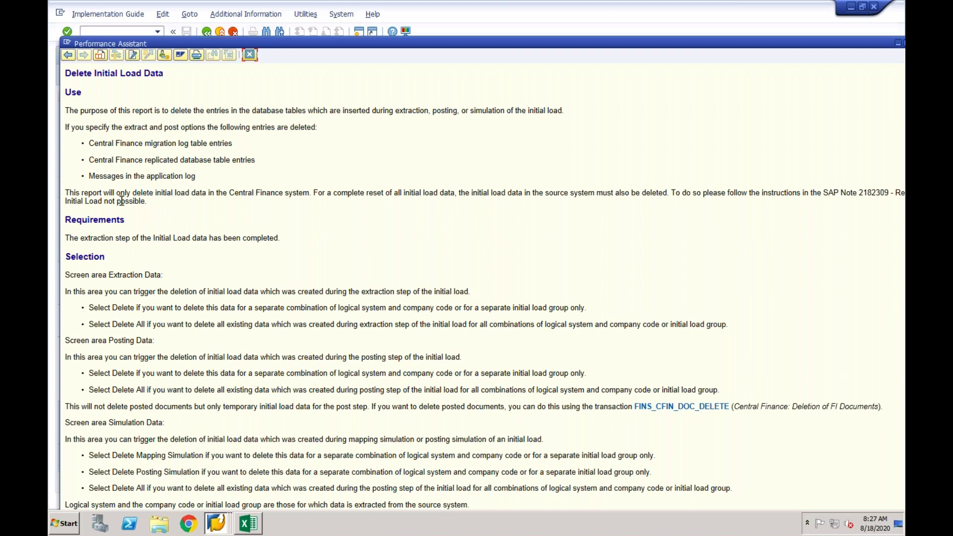
drag(65, 193, 141, 202)
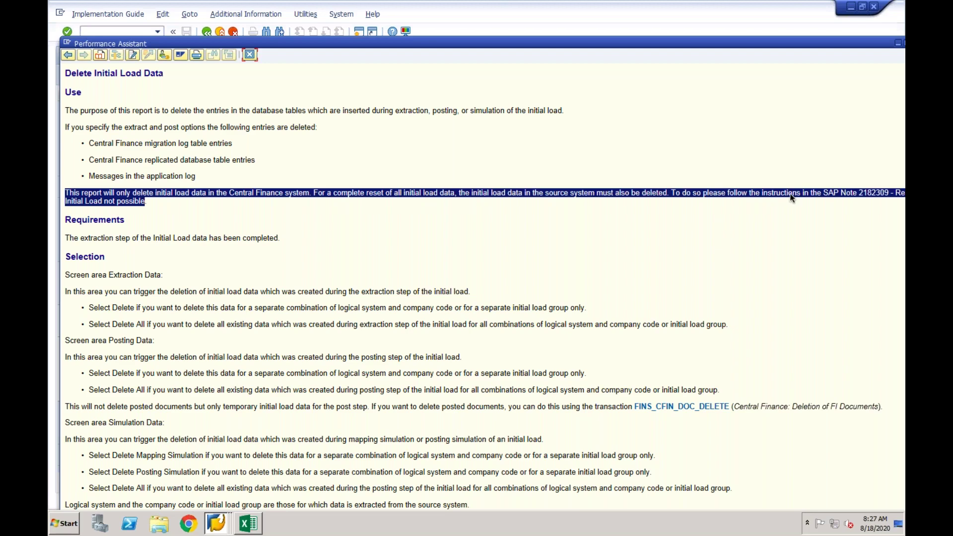
click(250, 55)
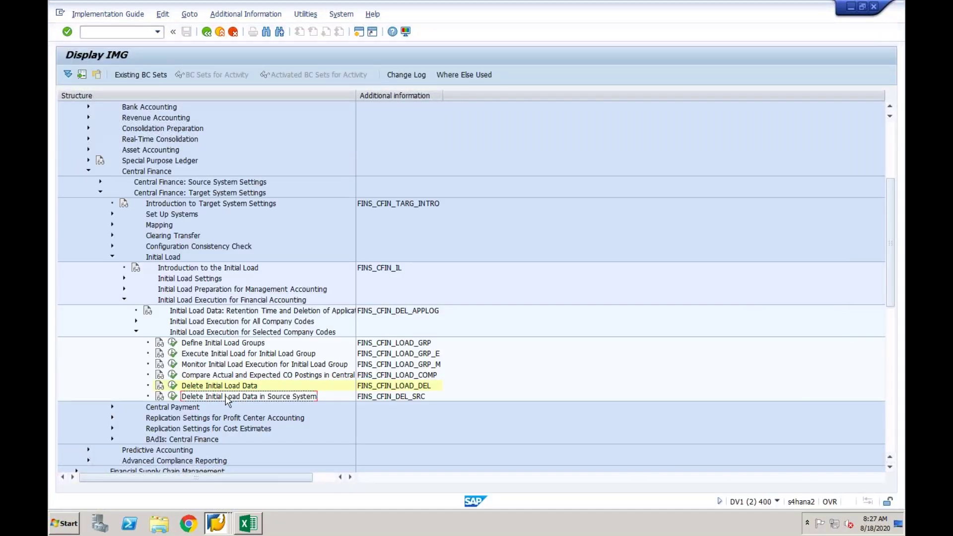
Read the Delete Initial Load Data in Source System documentation on transfer tables and migration logs.
click(160, 397)
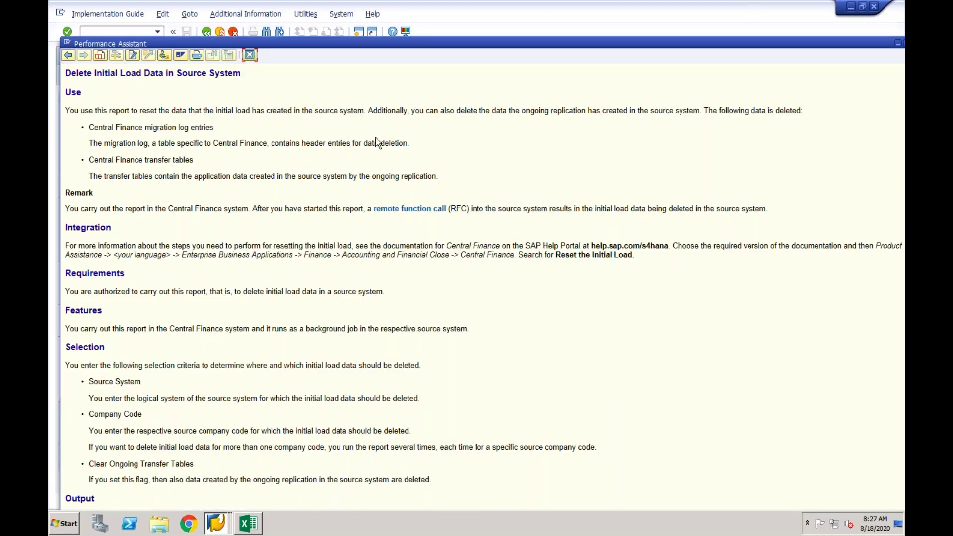
drag(172, 159, 194, 160)
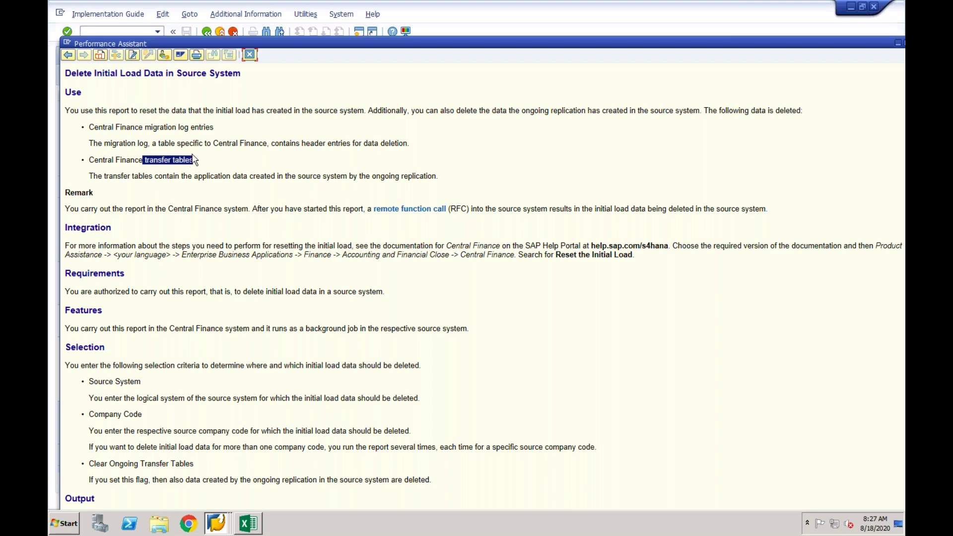
drag(213, 127, 168, 131)
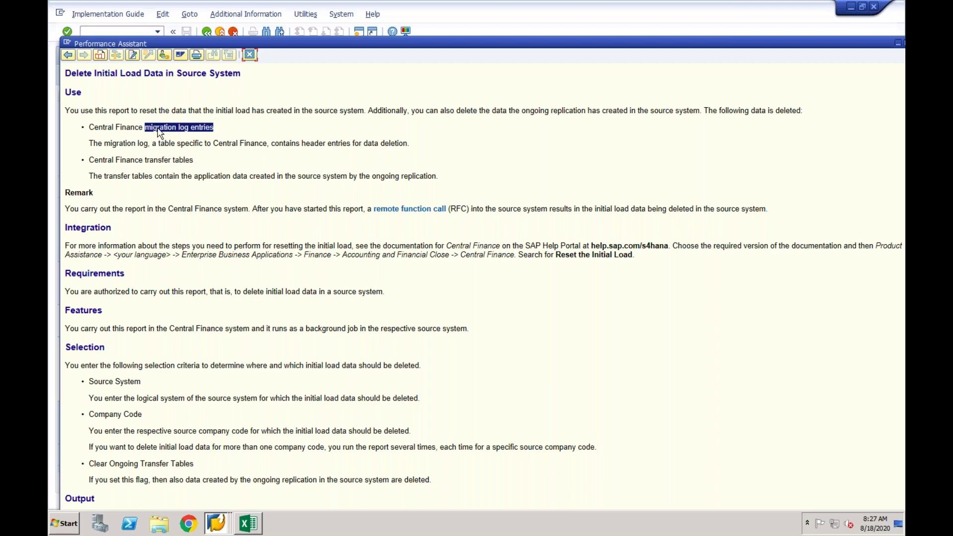
click(250, 55)
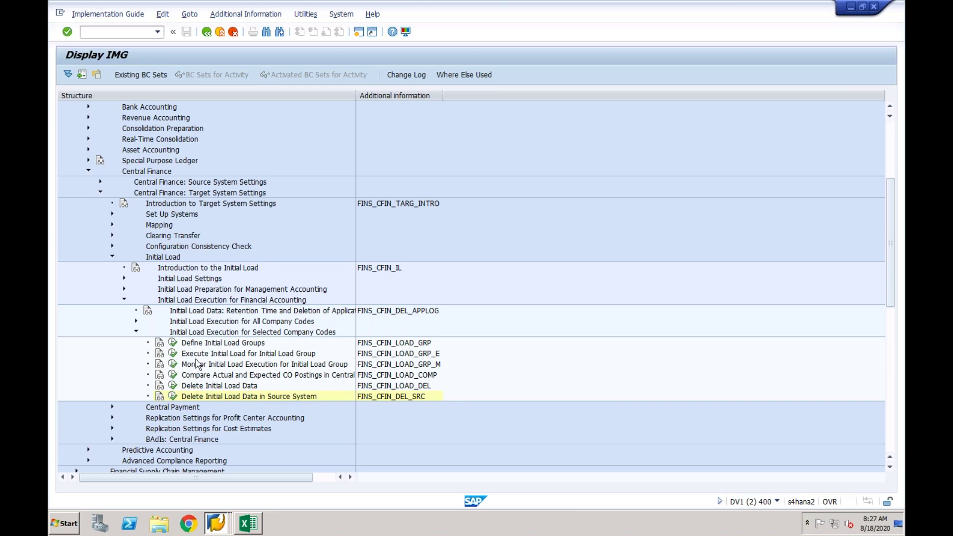
Collapse and reopen Initial Load Execution, pointing out Compare CO Postings and Delete Initial Load Data.
click(124, 301)
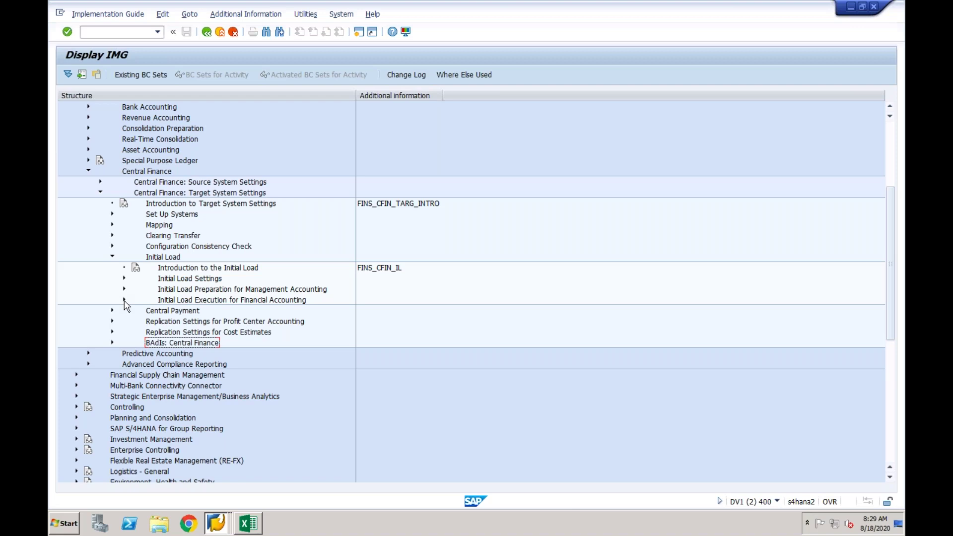
click(125, 301)
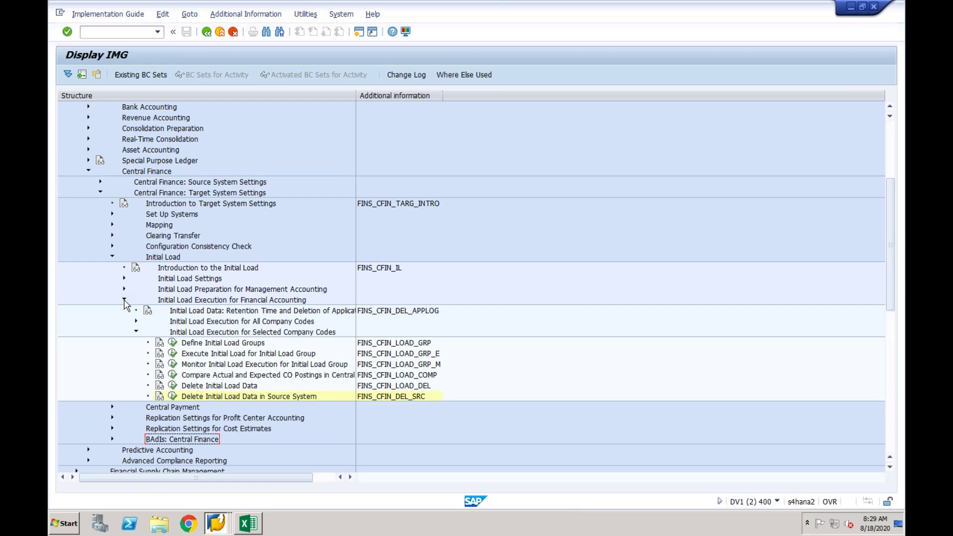
click(213, 375)
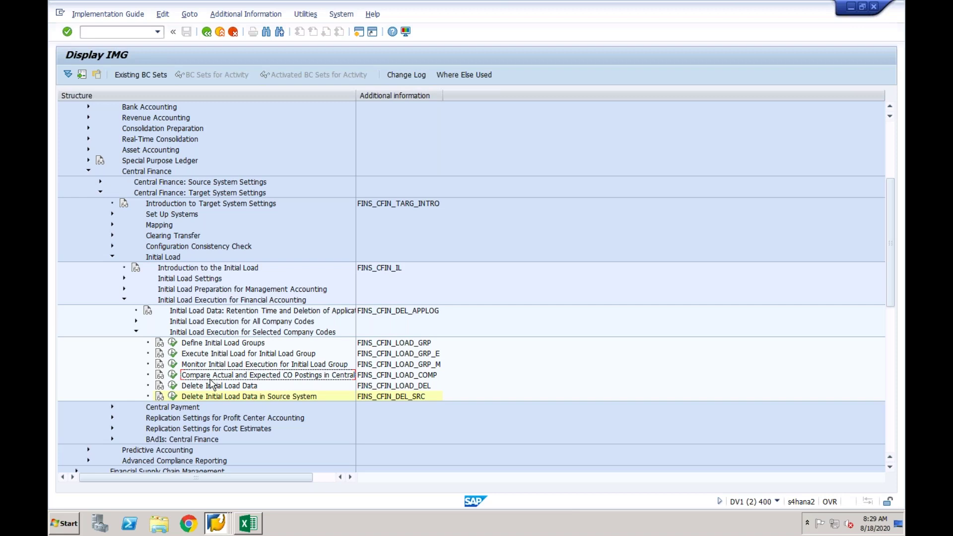
click(208, 387)
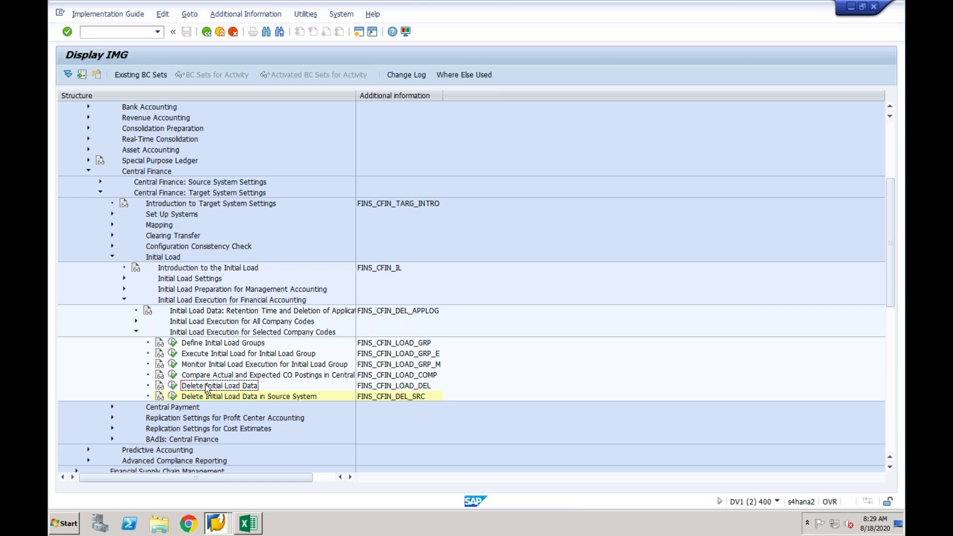
Collapse Initial Load Execution and Initial Load, then expand BAdIs: Central Finance.
click(124, 300)
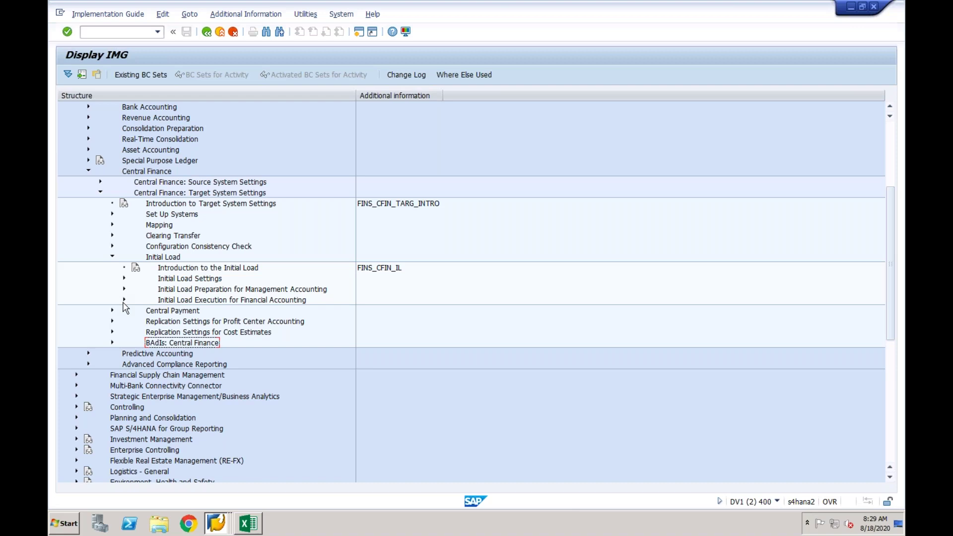
click(112, 257)
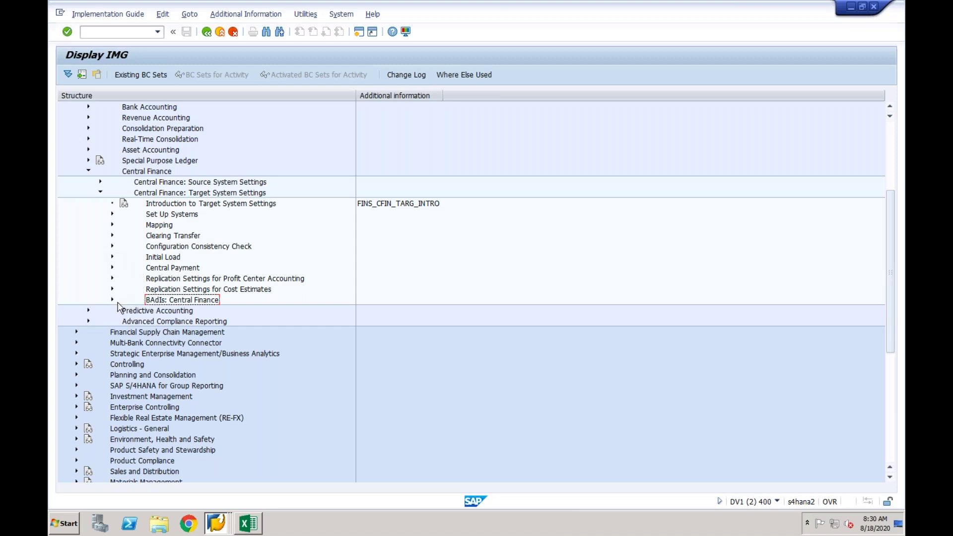
click(112, 300)
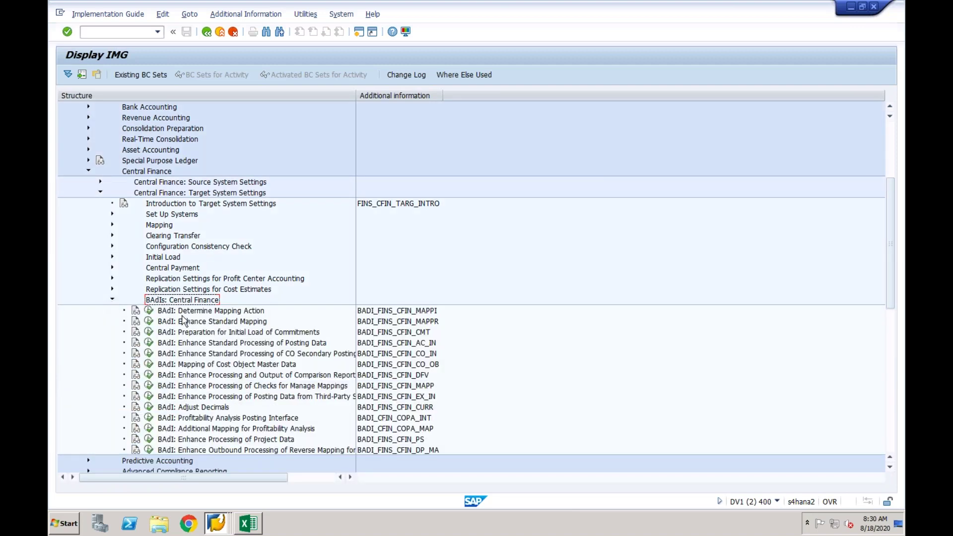
Point out the Enhance Standard Mapping and Preparation for Initial Load of Commitments BAdIs, then collapse the list.
click(199, 324)
click(199, 334)
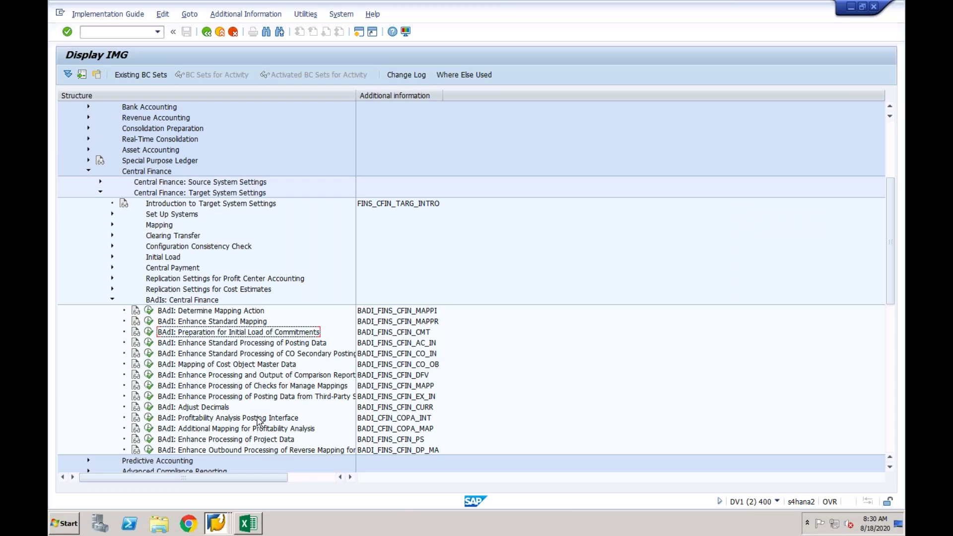
click(112, 300)
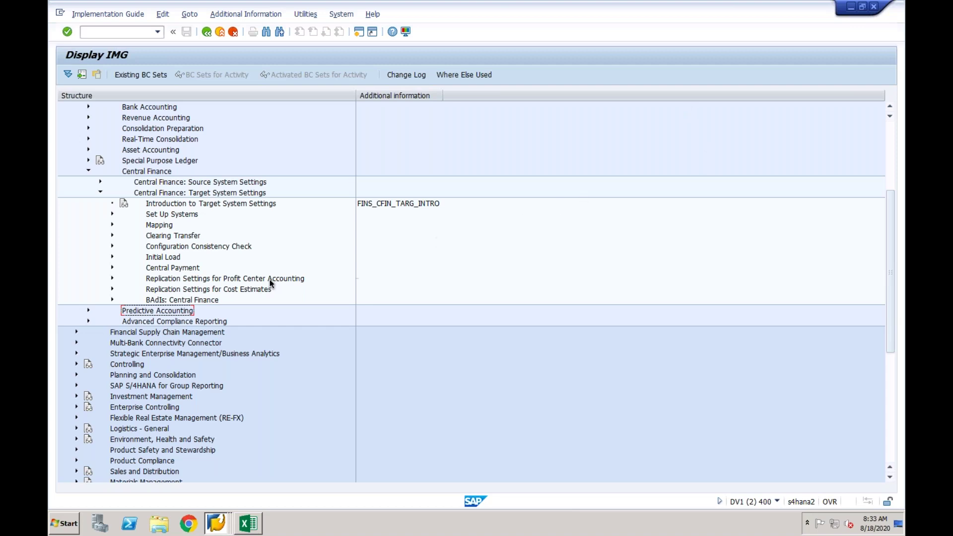
Point out Central Payment and Cost Estimates, then expand Replication Settings for Profit Center Accounting.
click(222, 281)
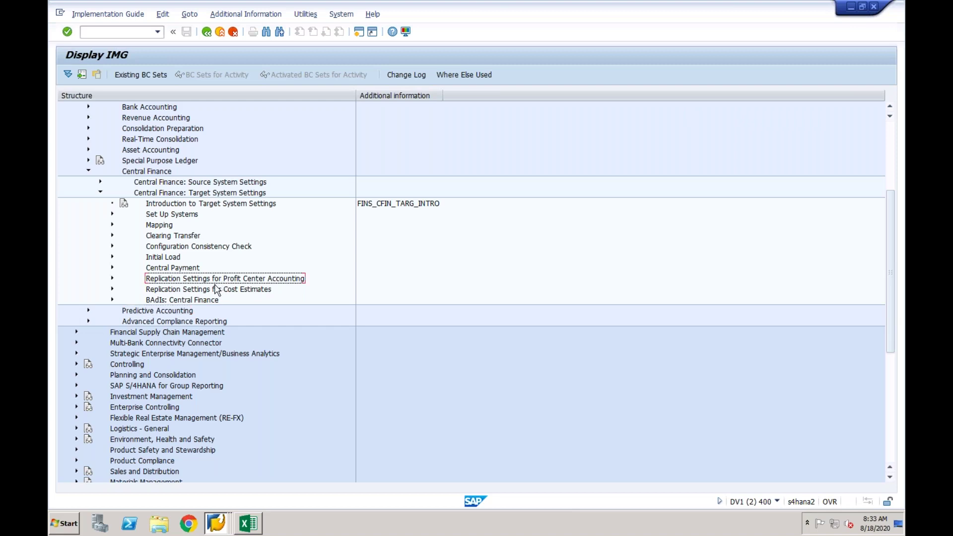
click(181, 271)
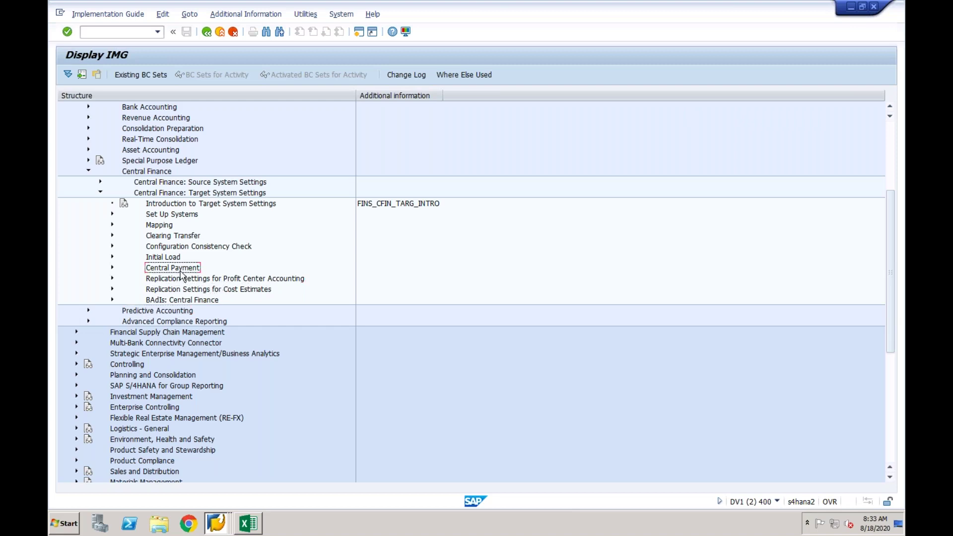
click(181, 281)
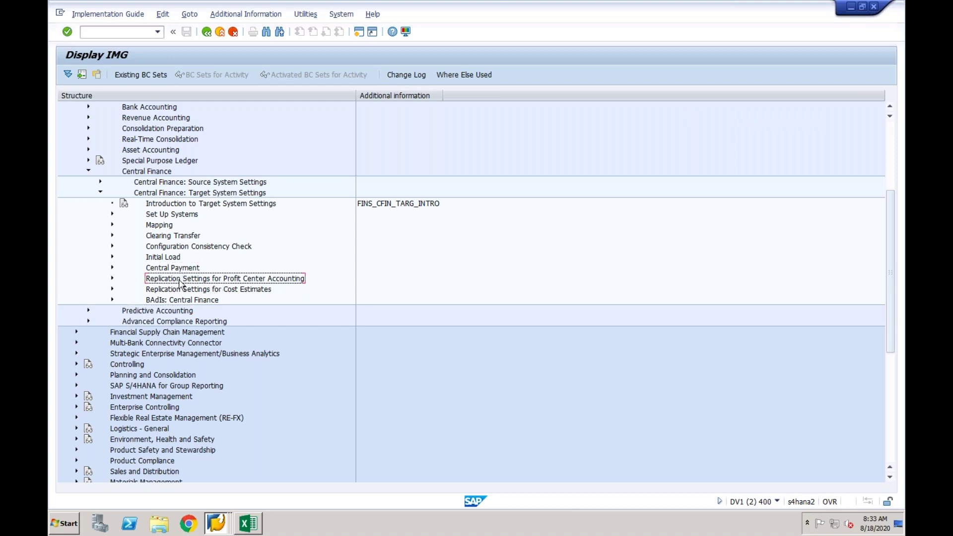
click(177, 293)
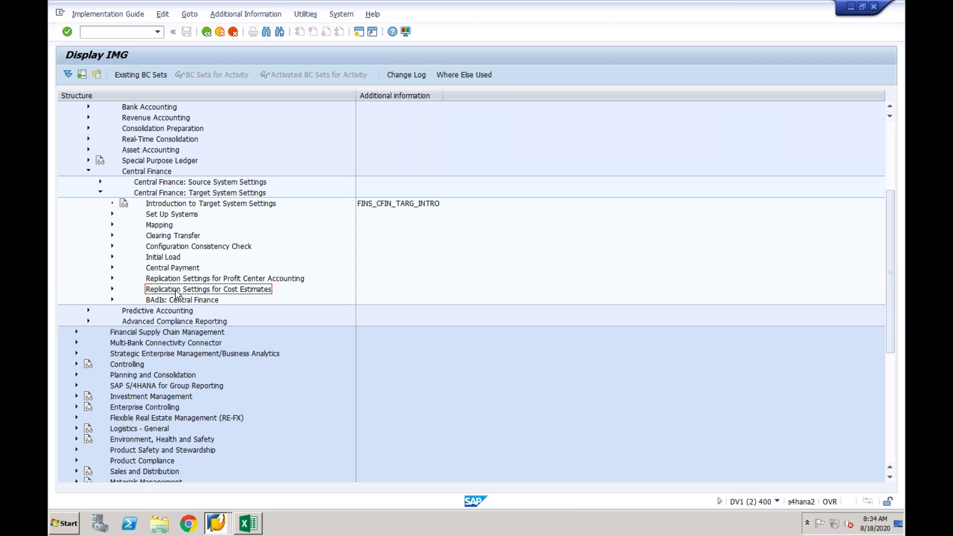
click(193, 280)
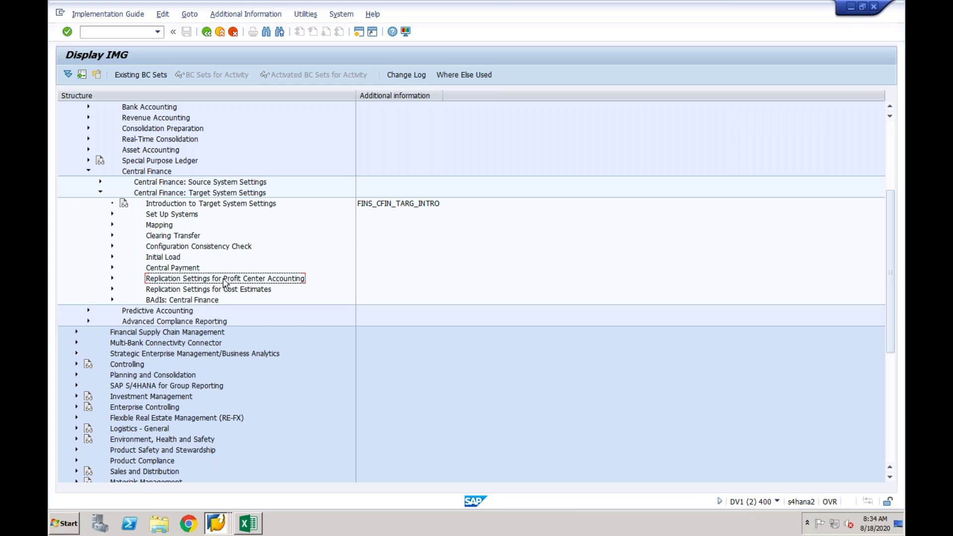
click(112, 280)
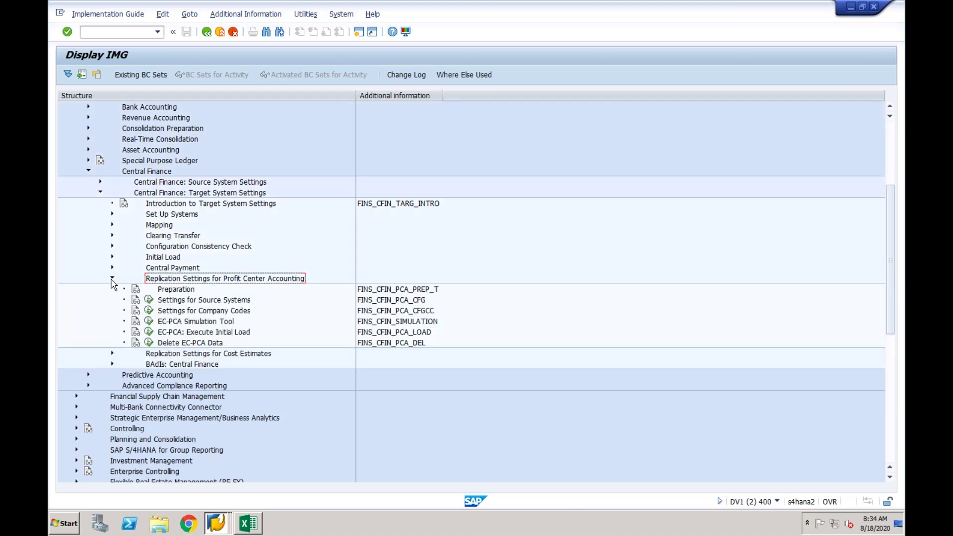
Point out Settings for Source Systems, EC-PCA Simulation Tool and Execute Initial Load, then open Preparation's documentation.
click(176, 301)
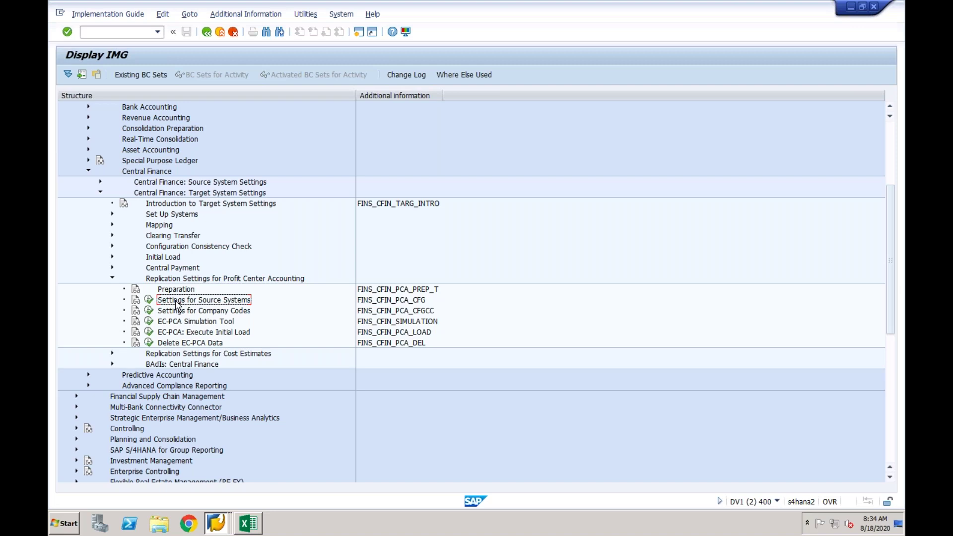
click(175, 313)
click(184, 323)
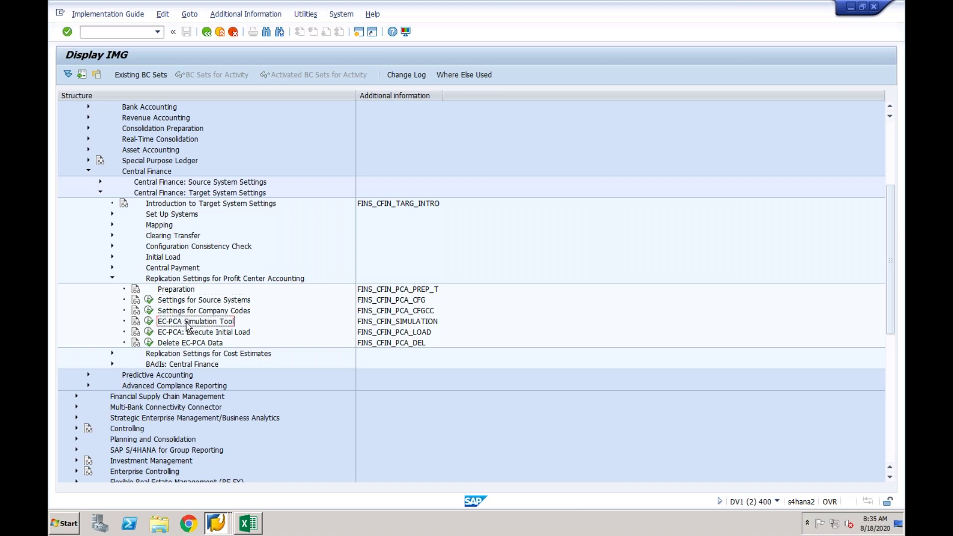
click(203, 332)
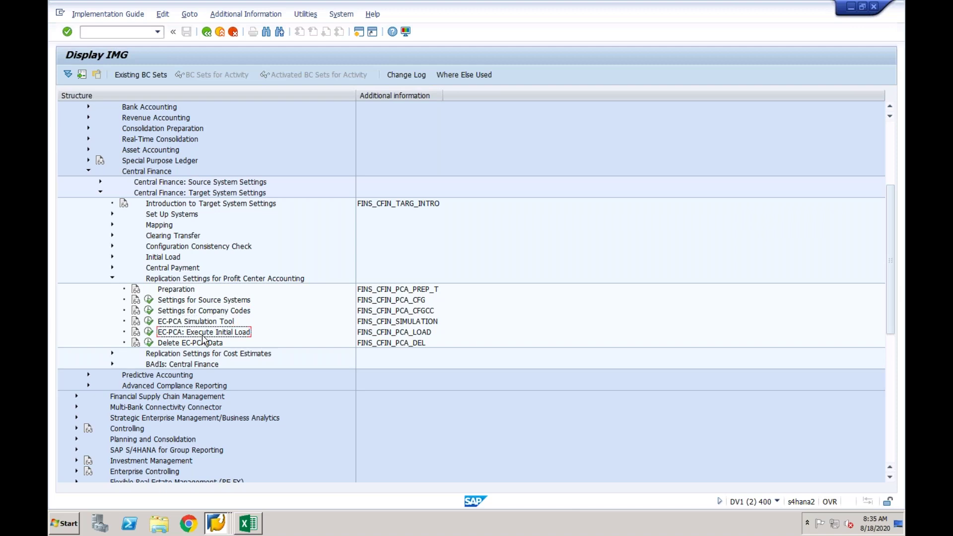
click(184, 303)
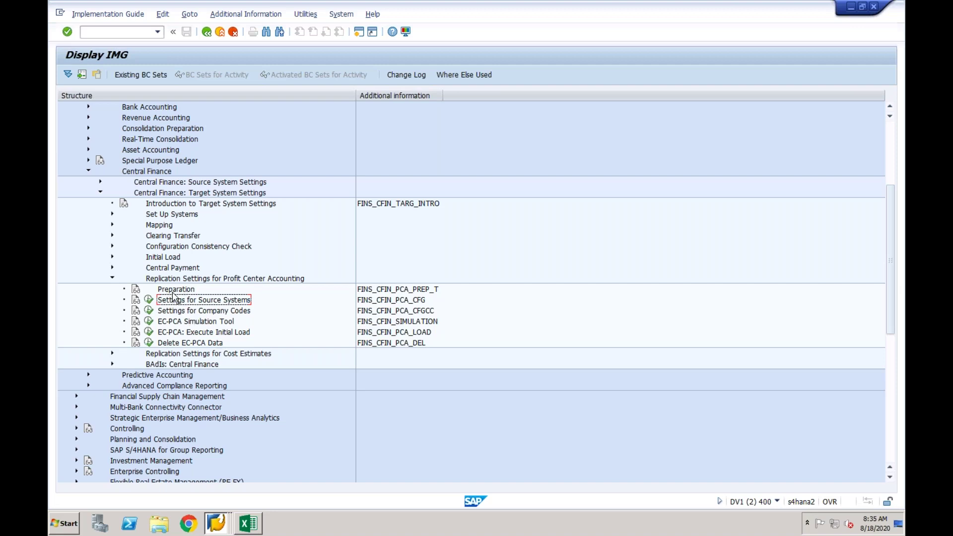
click(137, 290)
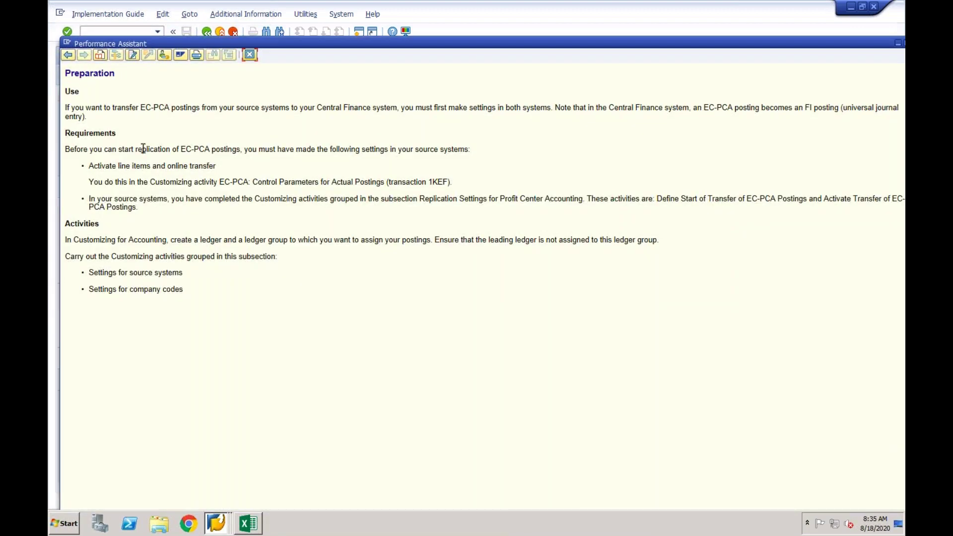
drag(141, 108, 167, 109)
drag(712, 108, 827, 102)
click(839, 109)
drag(705, 109, 732, 109)
drag(734, 109, 708, 108)
drag(801, 108, 868, 119)
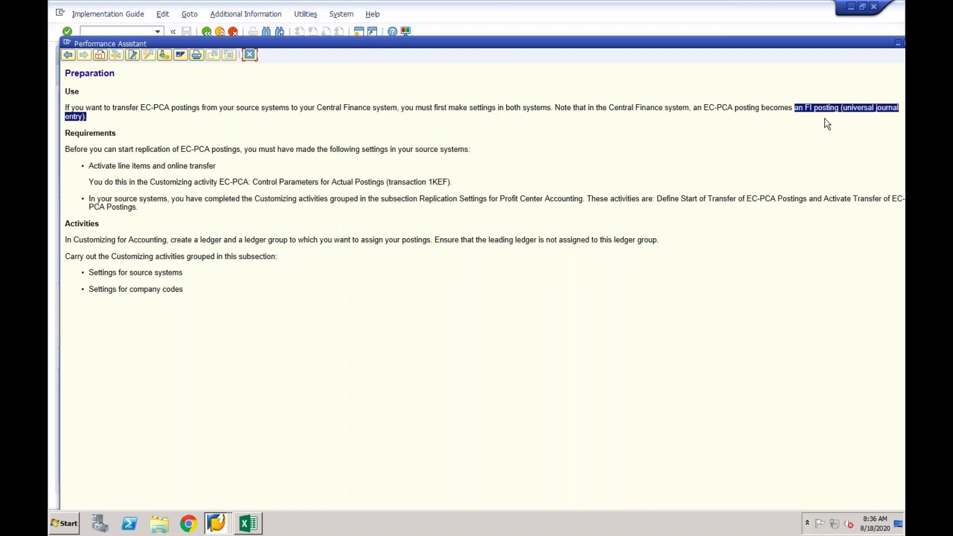
Check Settings for Source Systems: logical system EPXCLNT800 assigned to ledger group 0L.
click(250, 55)
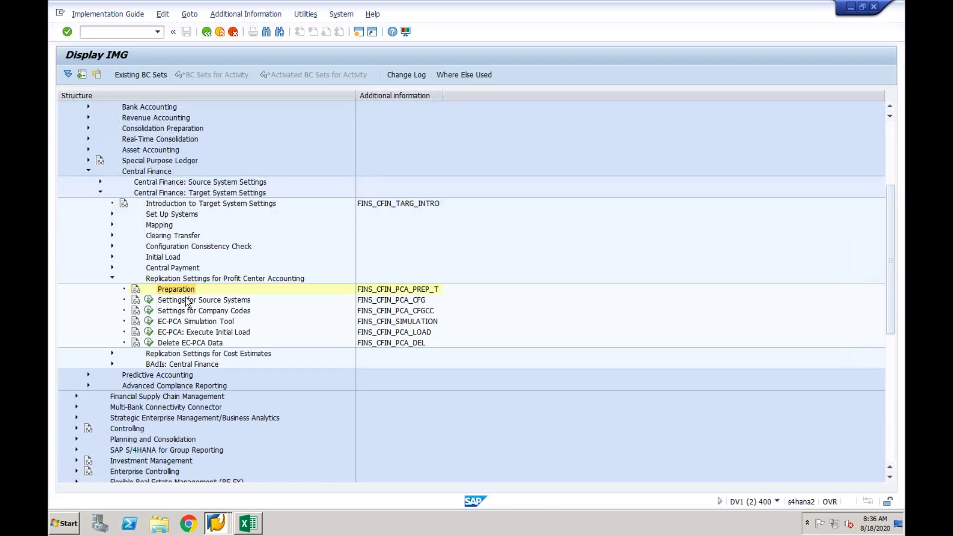
click(149, 300)
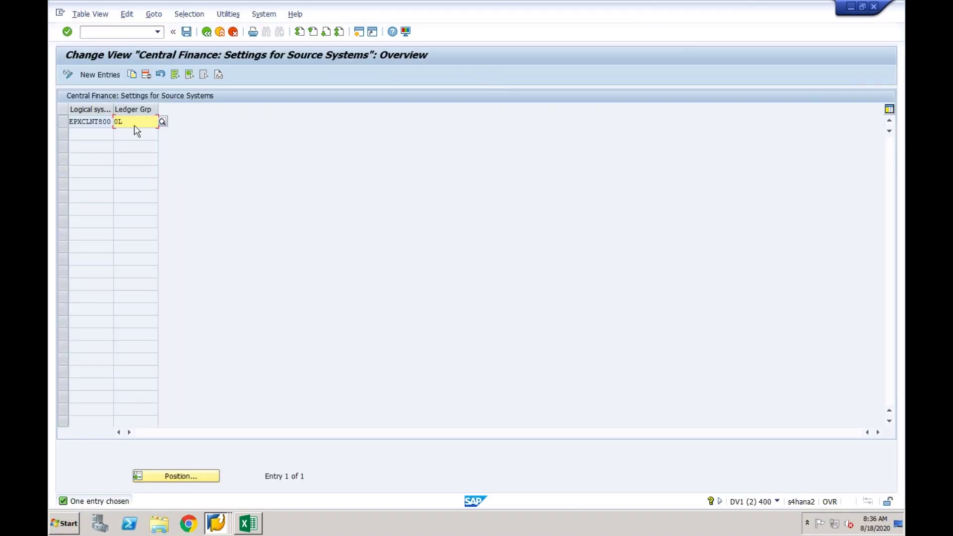
click(102, 122)
click(130, 123)
Review Settings for Company Codes: JP01 with empty G/L account and profit center 1000, then go back.
click(206, 32)
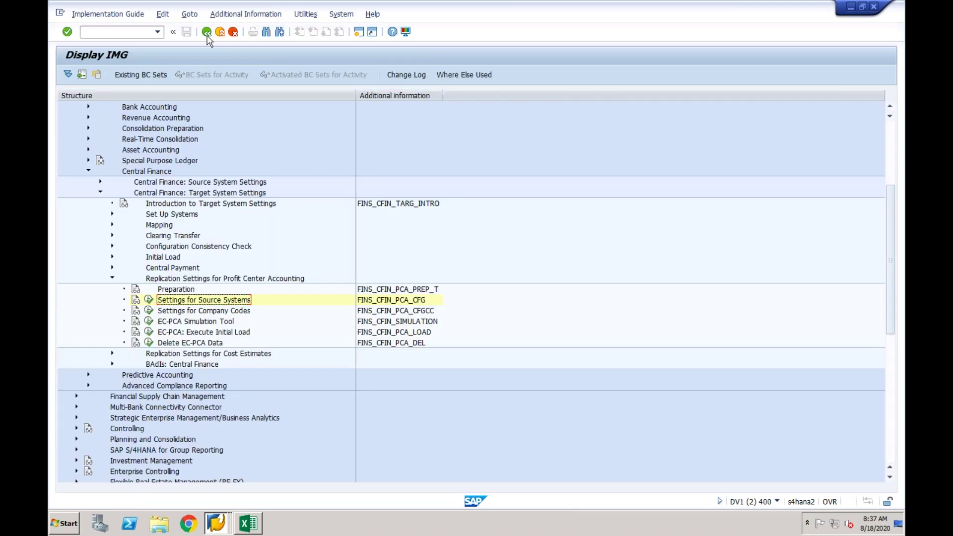
click(149, 311)
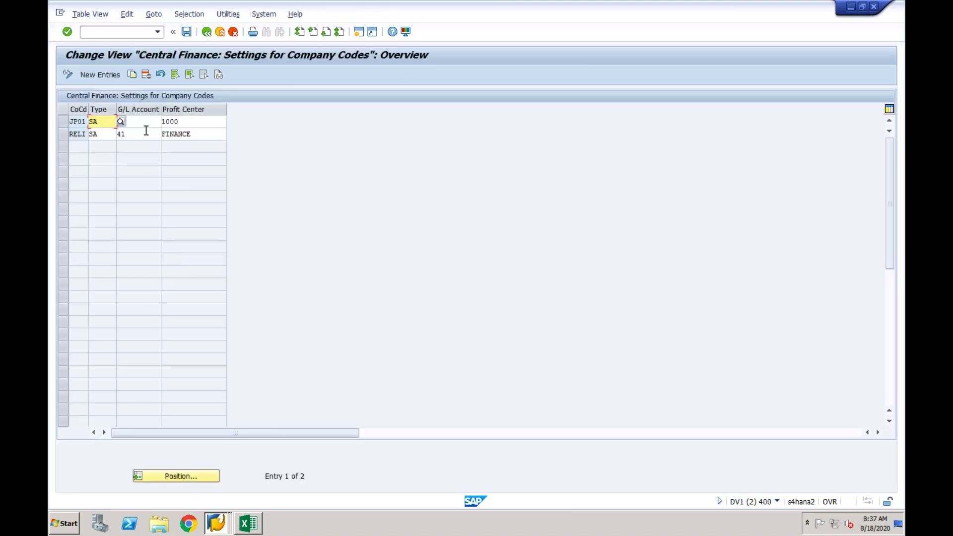
click(144, 122)
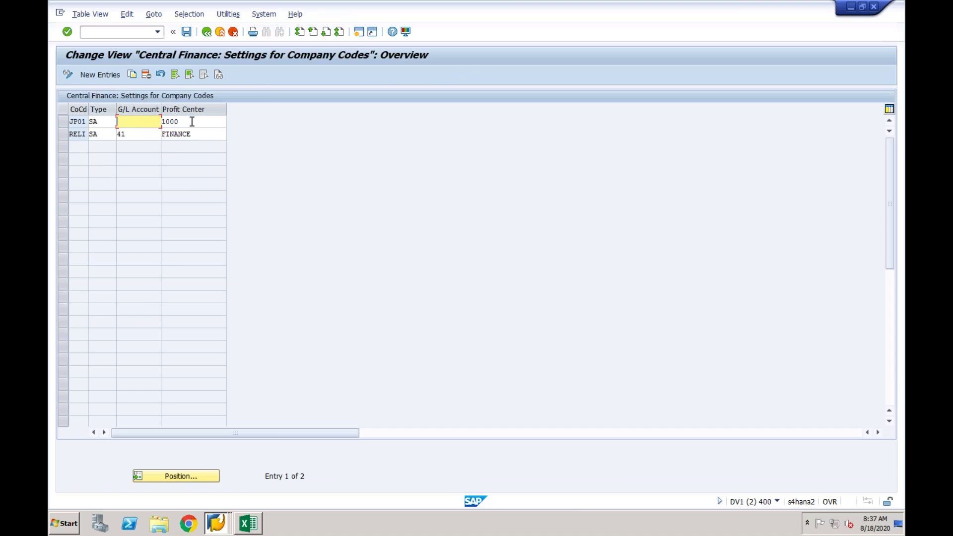
click(192, 121)
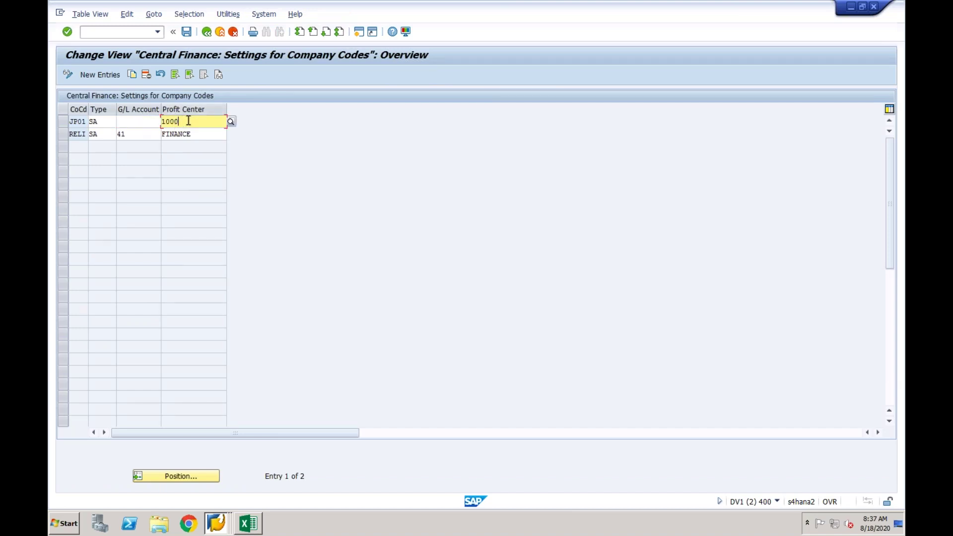
click(146, 122)
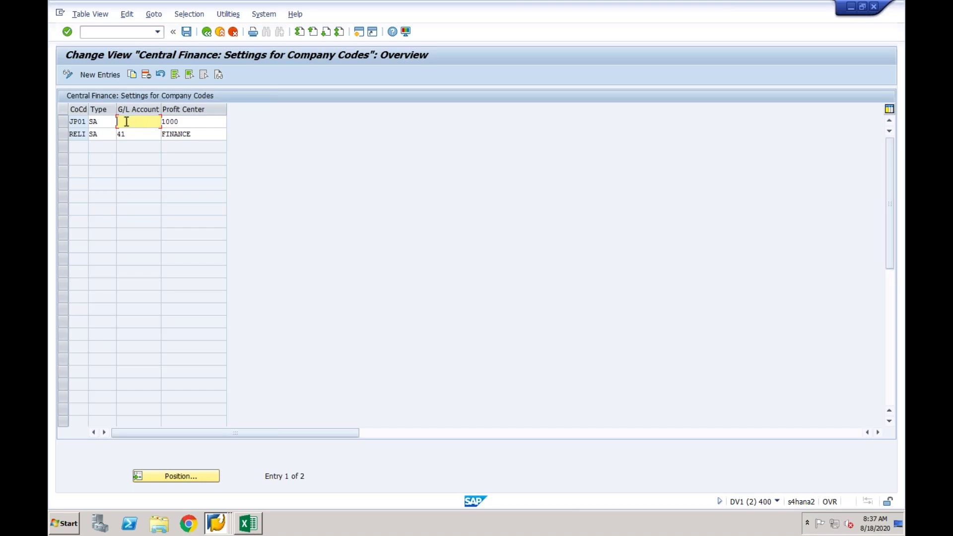
click(182, 123)
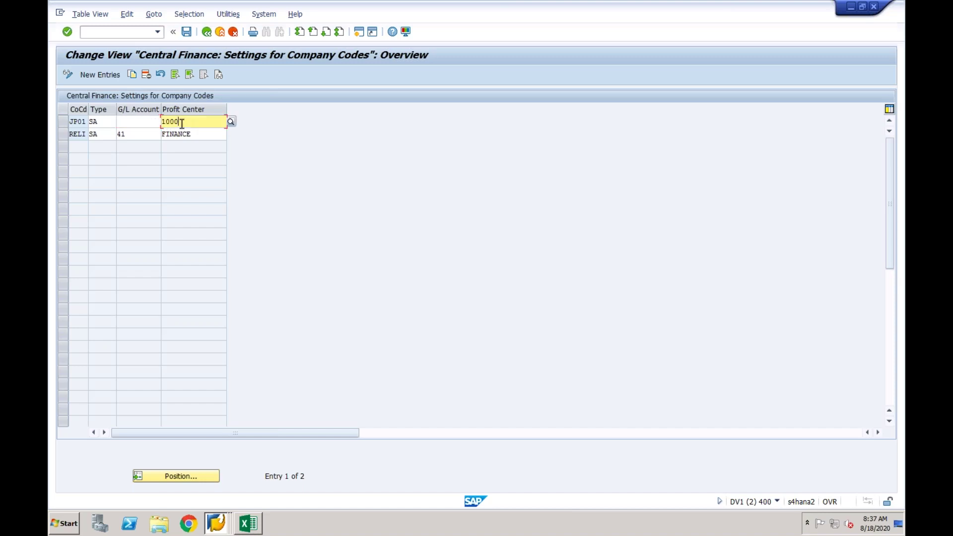
click(207, 33)
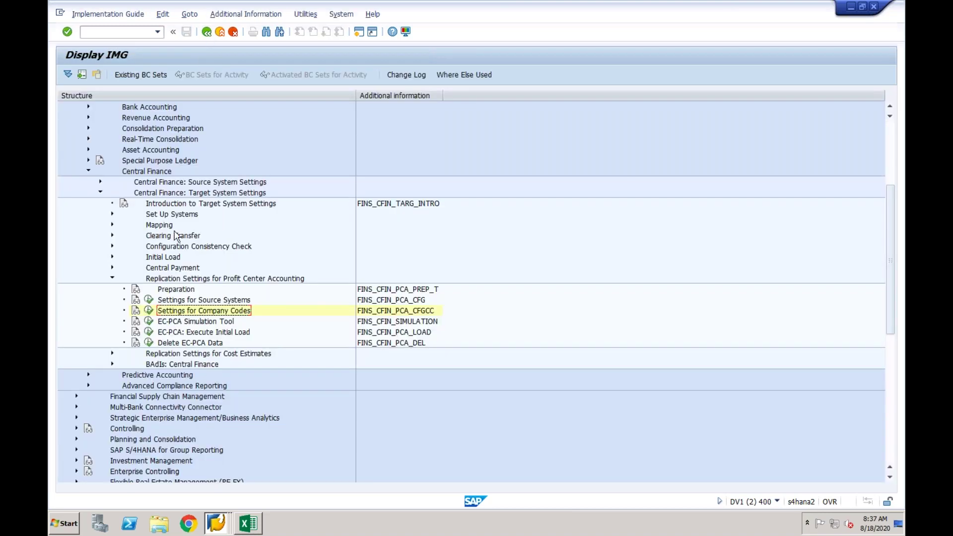
click(138, 312)
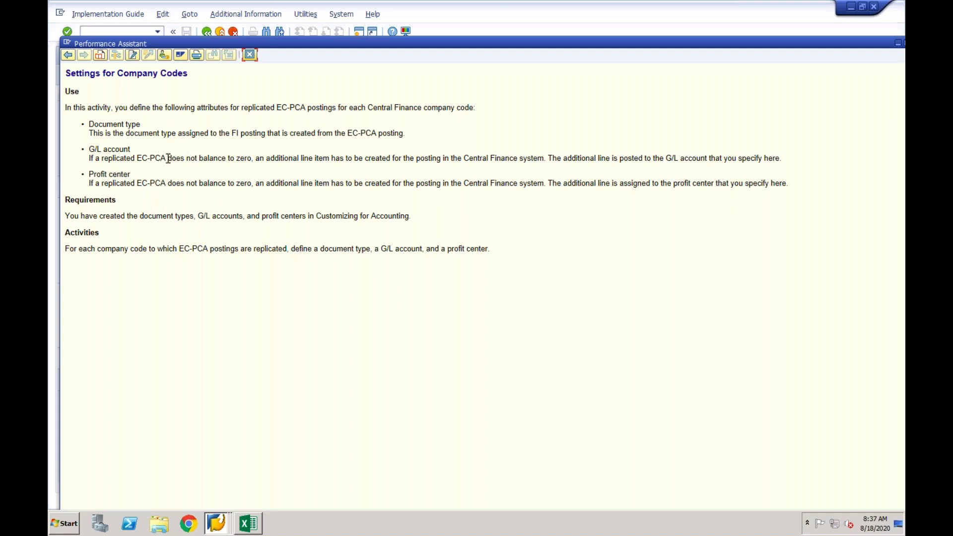
drag(88, 159, 392, 159)
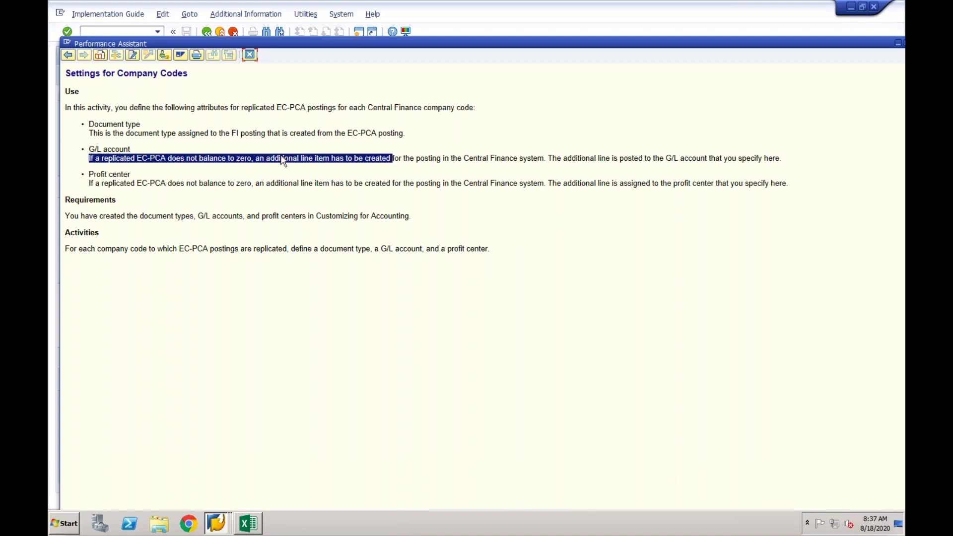
click(166, 159)
drag(130, 149, 92, 153)
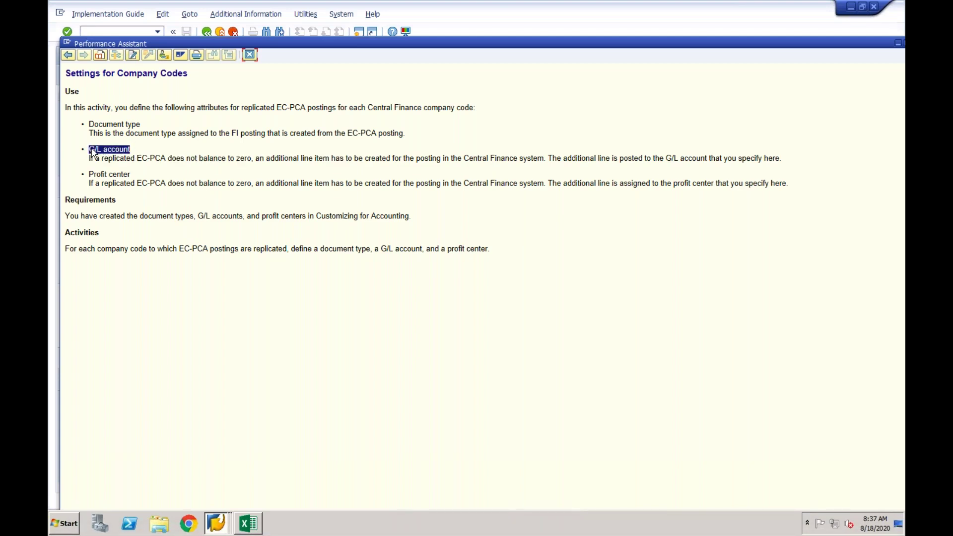
click(250, 56)
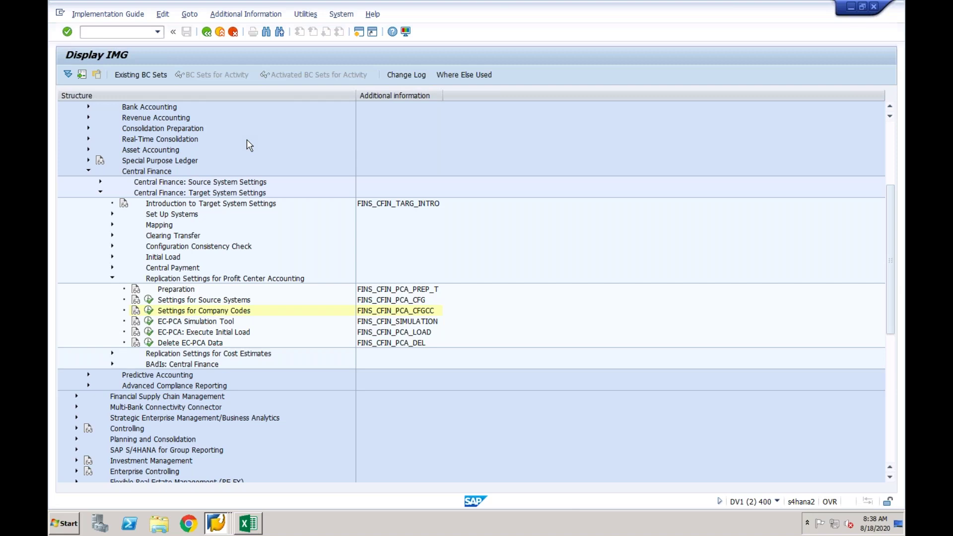
Point out Settings for Company Codes and the three EC-PCA activities, then collapse the branch.
click(213, 311)
click(208, 322)
click(205, 333)
click(200, 344)
click(112, 280)
click(152, 293)
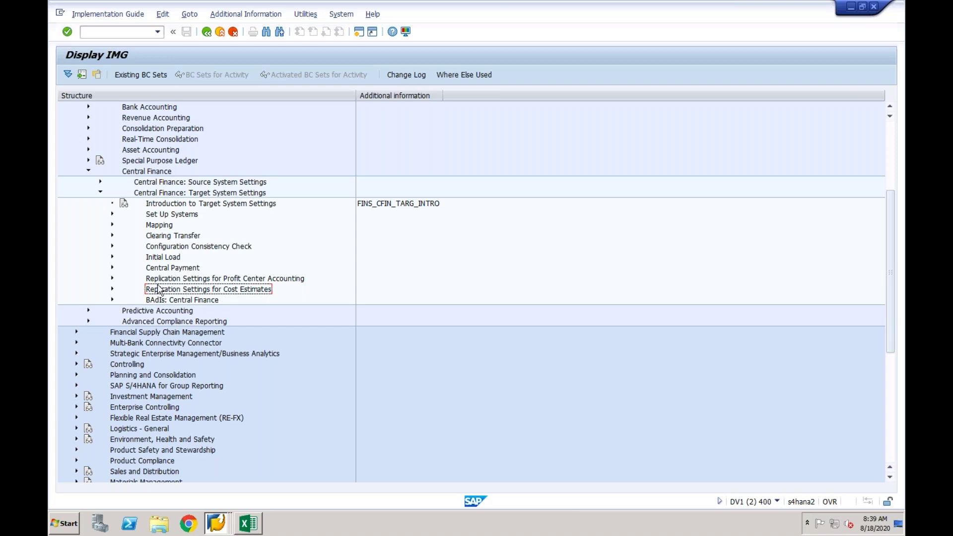
Expand Cost Estimates replication and check the empty Define Rule for Cost Estimate Replication table.
click(112, 290)
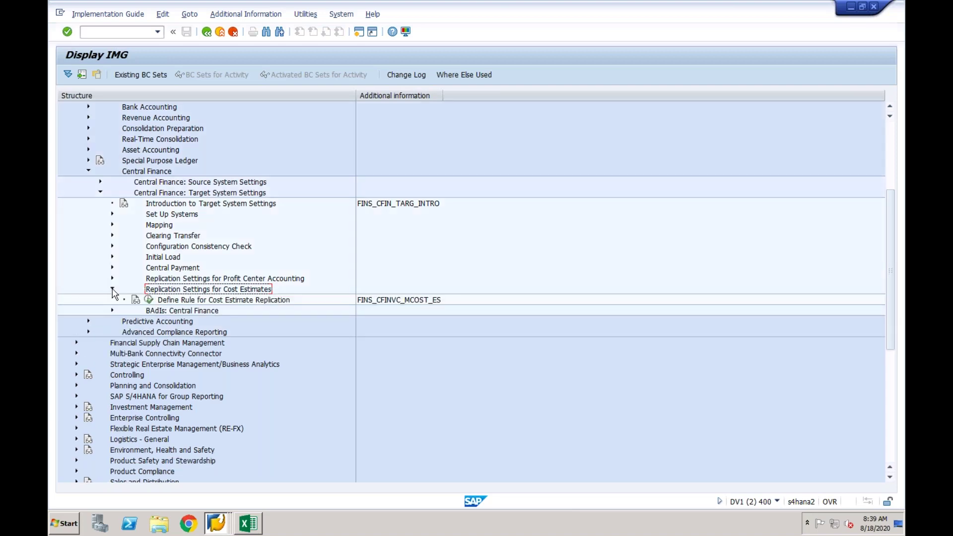
click(148, 301)
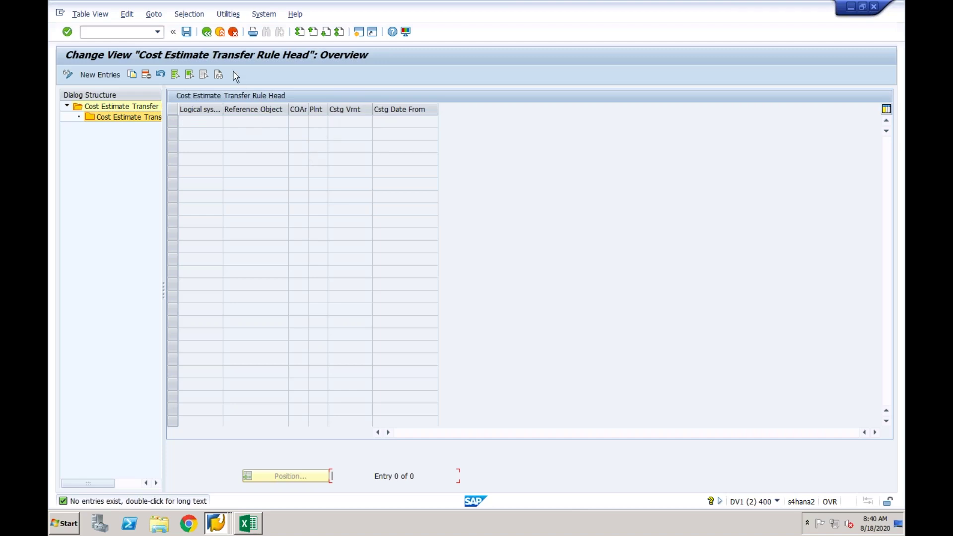
click(208, 34)
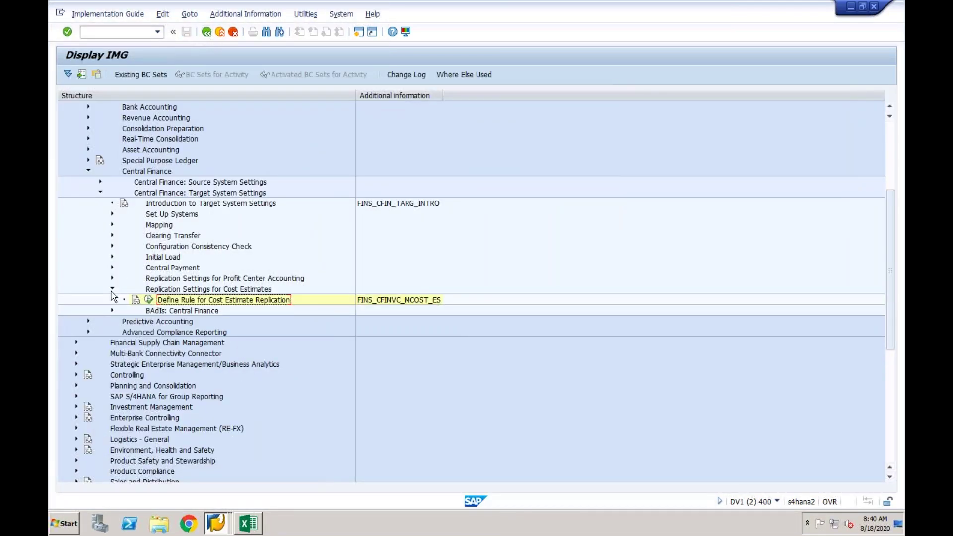
Collapse Cost Estimates, expand Mapping to select CO-PA Mapping, then switch to the Excel workbook.
click(113, 289)
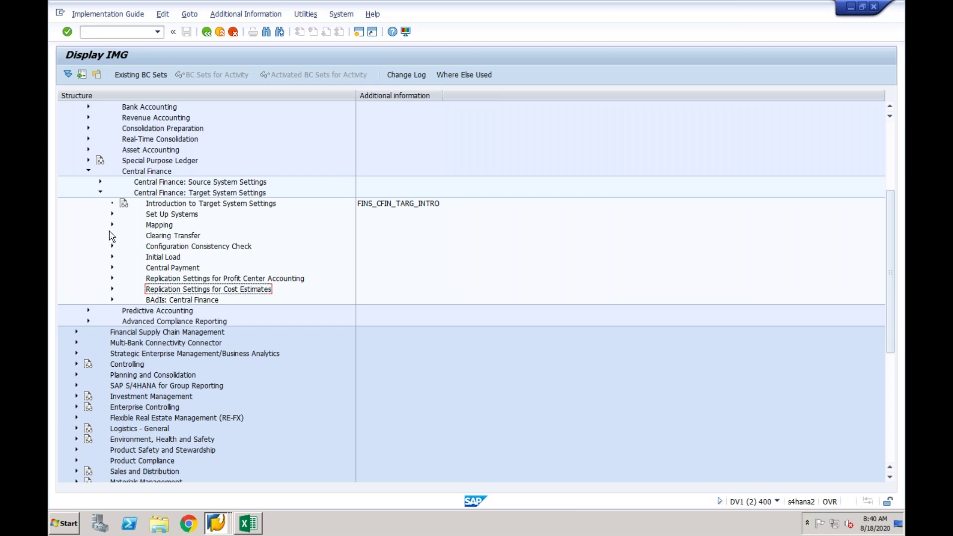
click(112, 226)
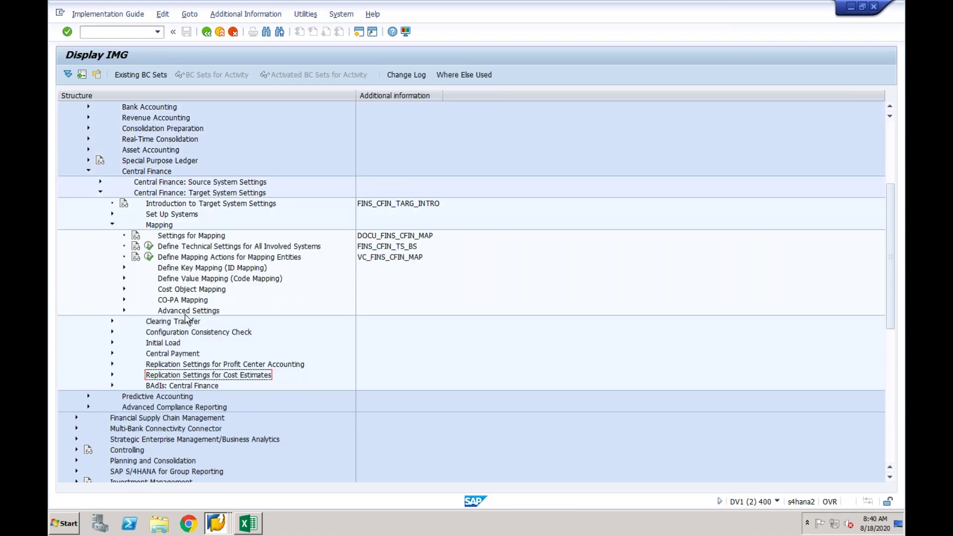
click(187, 300)
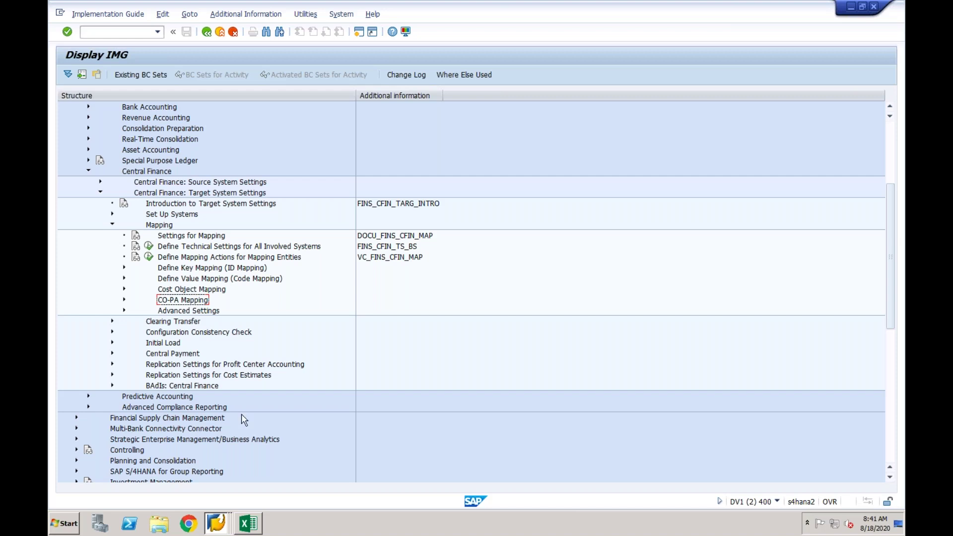
click(248, 524)
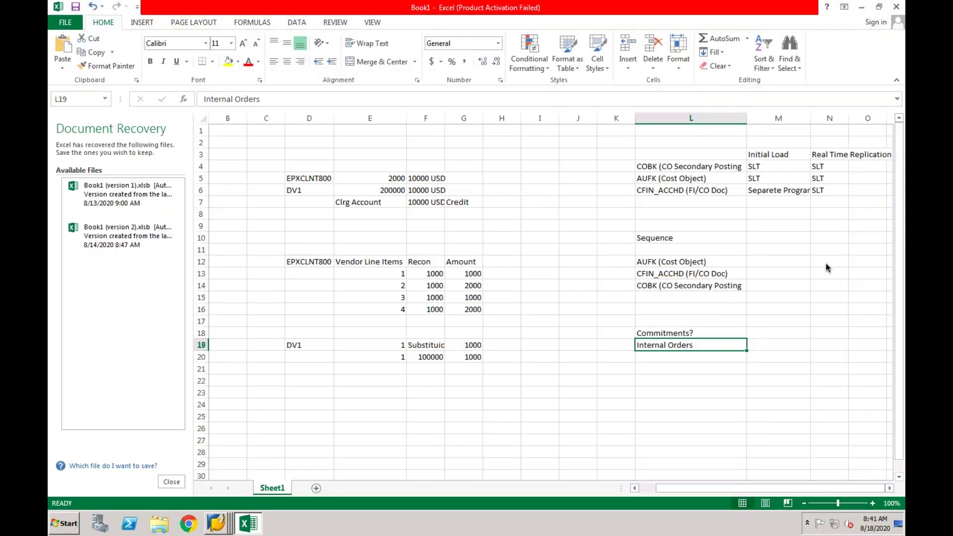
Add the column headings ECC in L24 and S4 in M24.
click(661, 404)
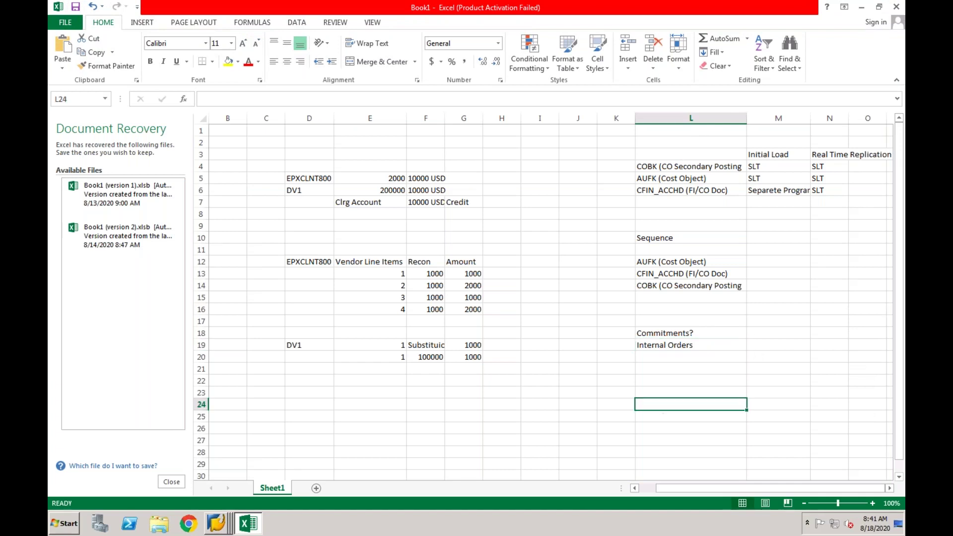
text(ECC)
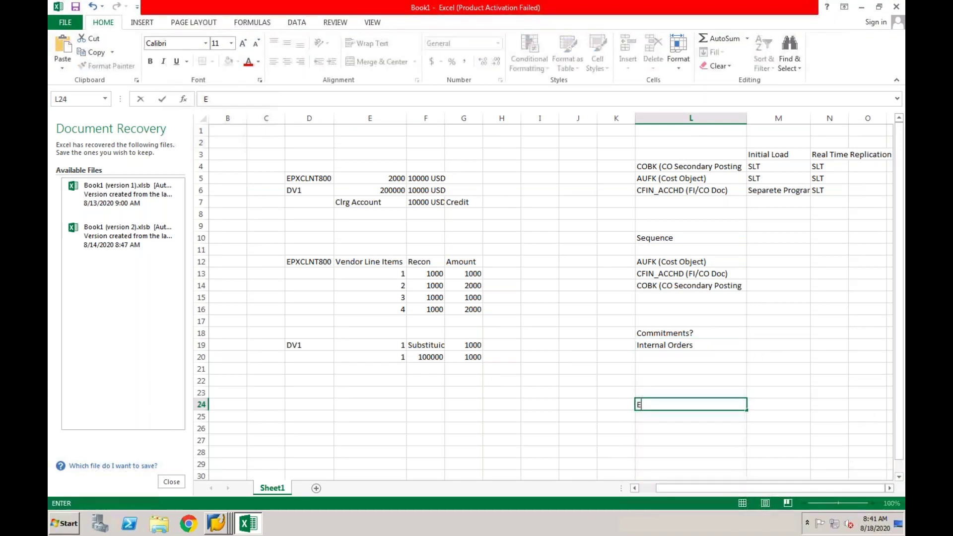
click(655, 392)
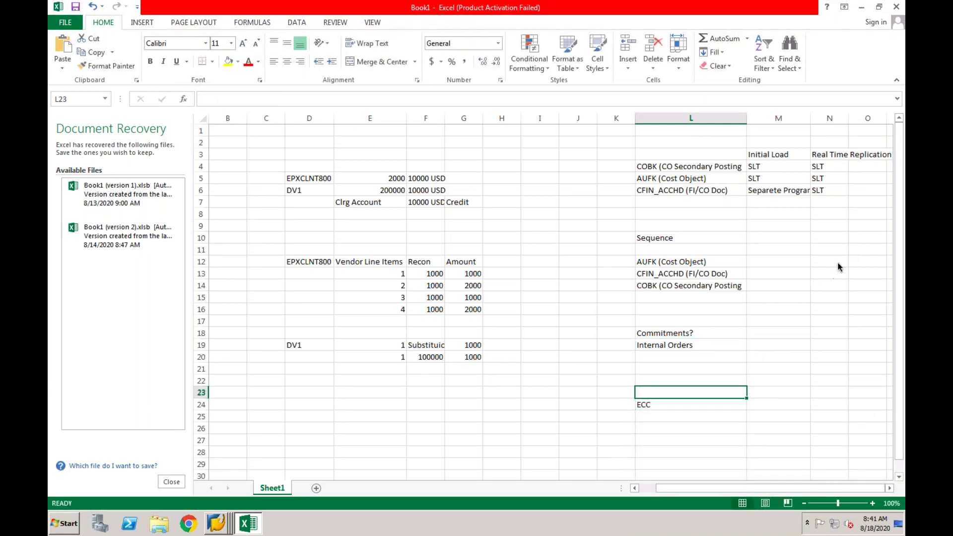
click(766, 407)
text(S4)
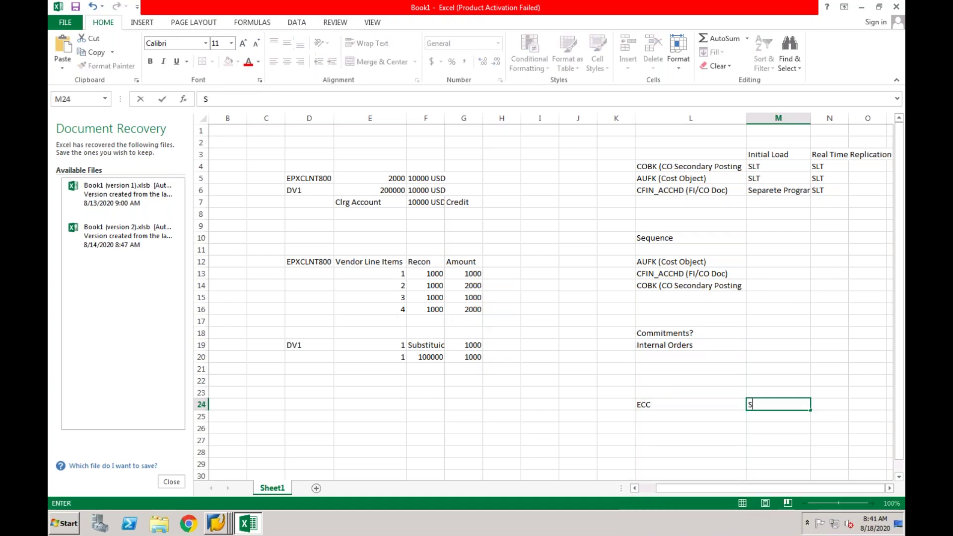
click(695, 421)
Enter Costing based under both ECC and S4 in row 25.
text(Co)
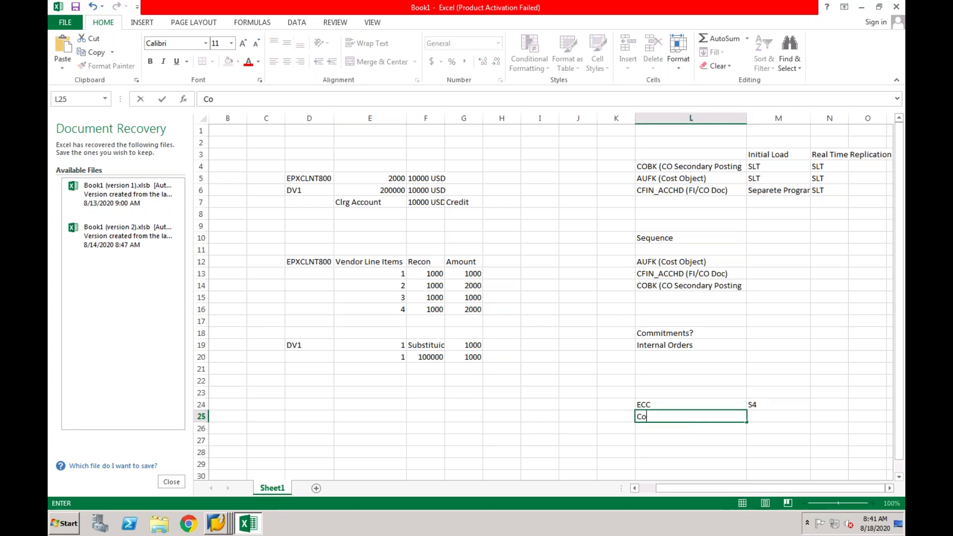
text(sting based)
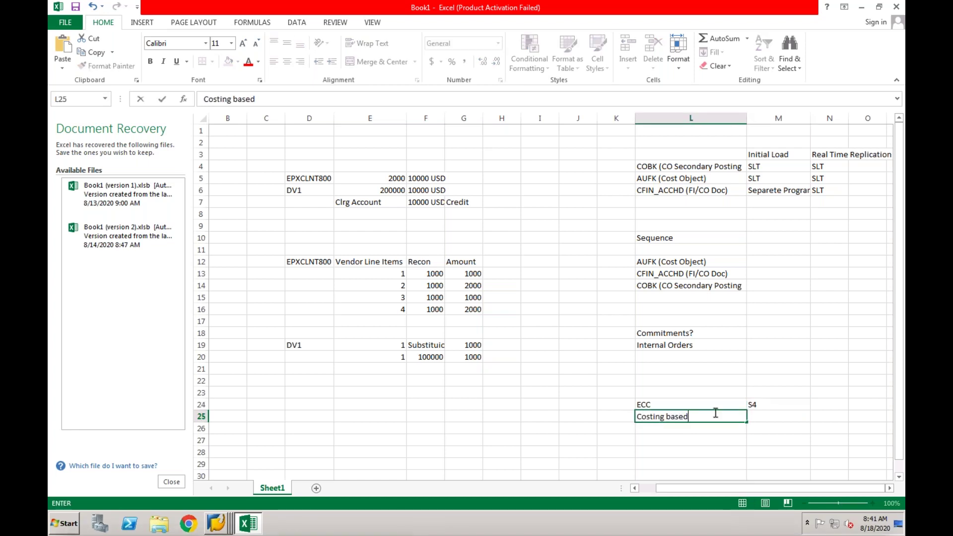
click(778, 419)
text(Costing b)
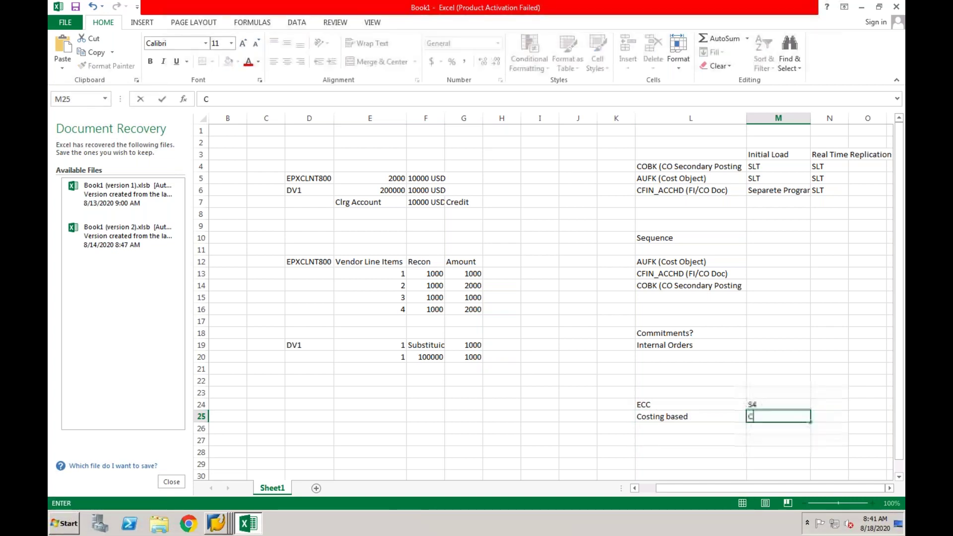
text(ased)
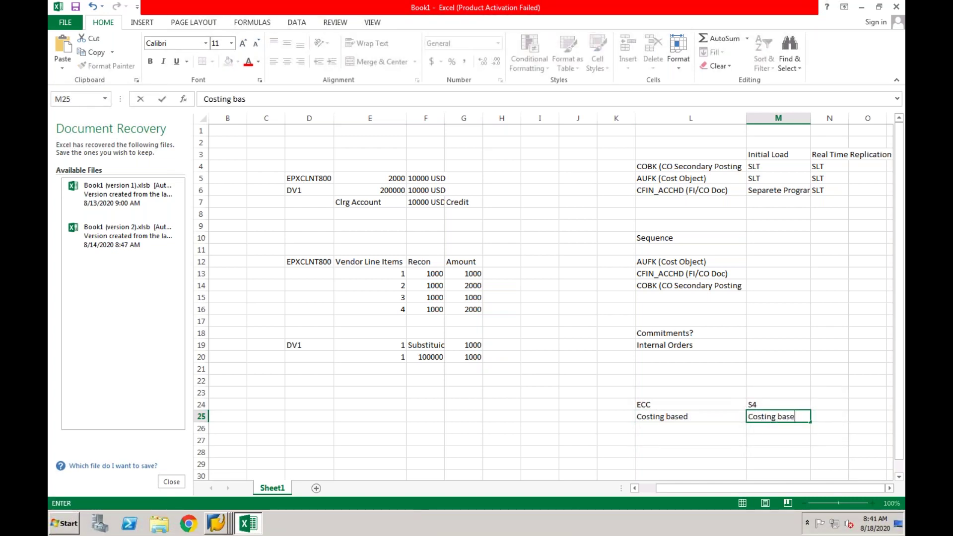
key(Return)
drag(732, 417, 764, 418)
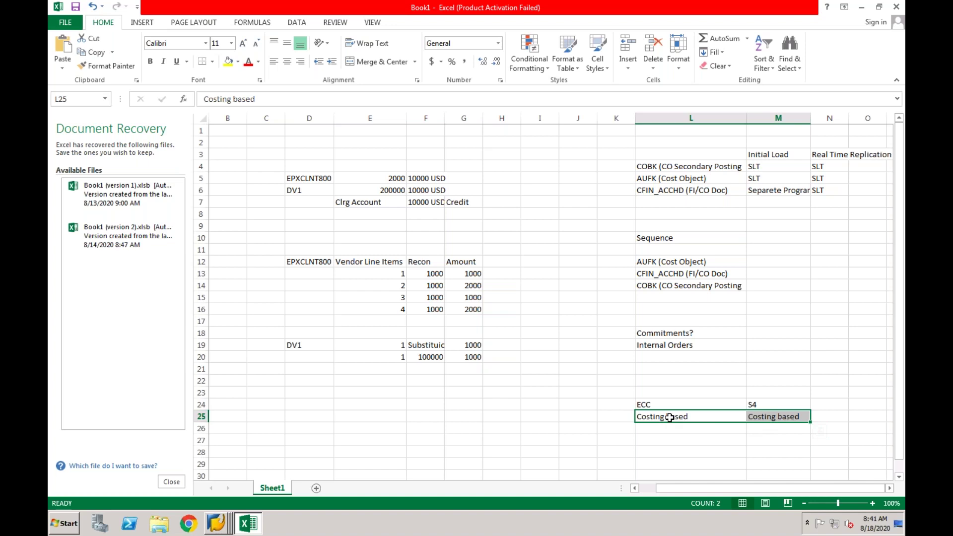
click(756, 416)
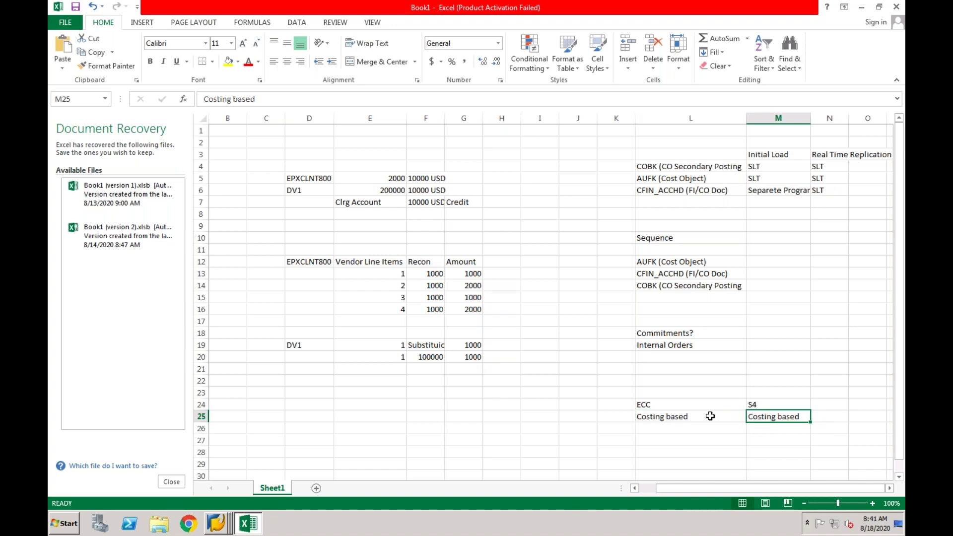
click(223, 523)
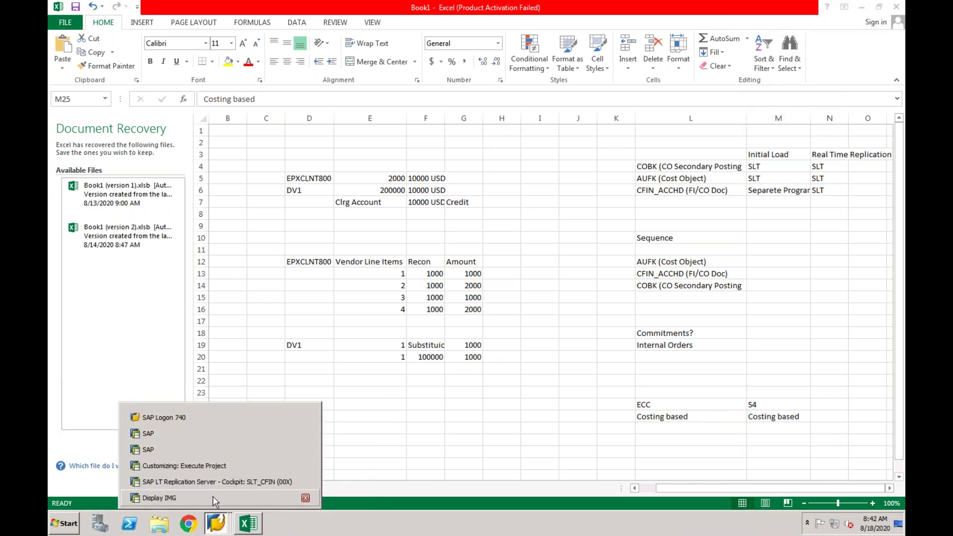
Run Define CO-PA Mapping and view source-system mapping for operating concern 1000 (MHLN Group).
click(199, 498)
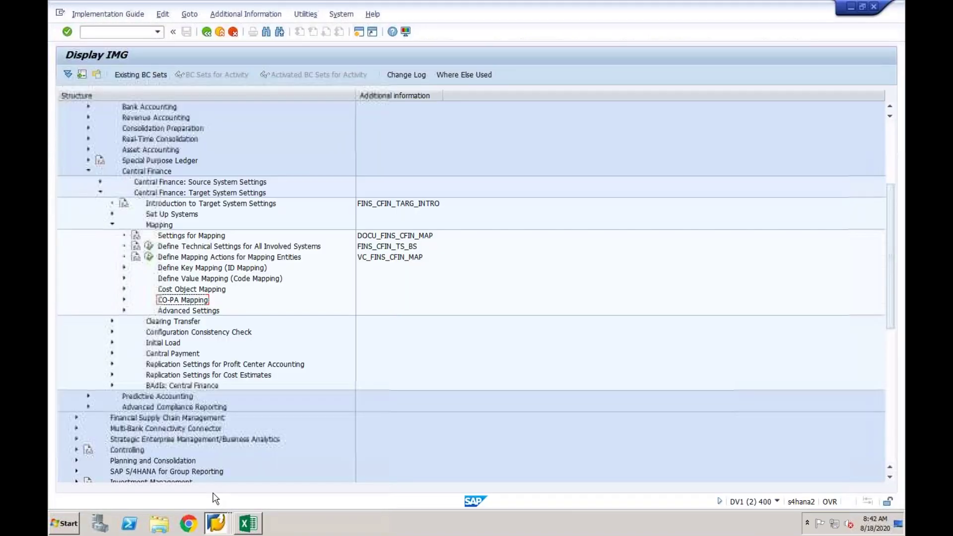
click(125, 300)
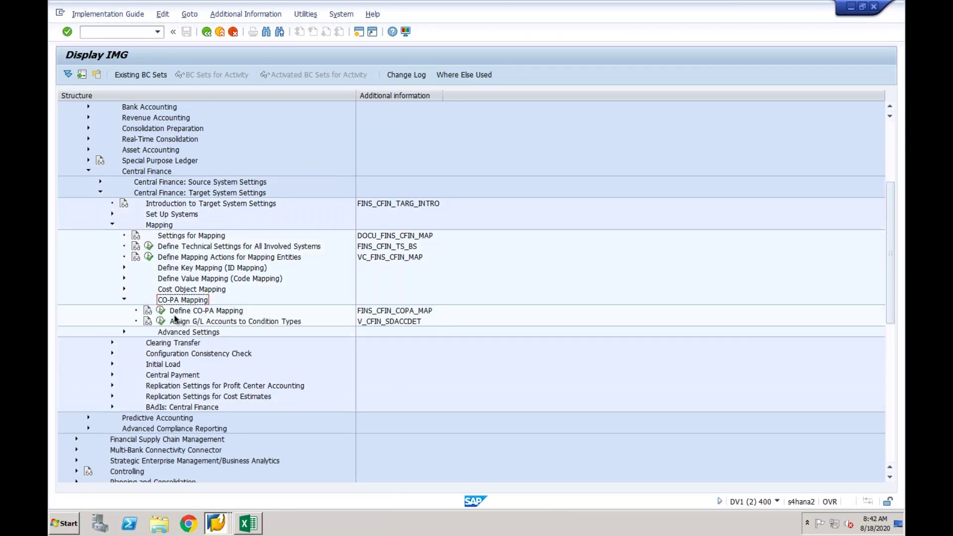
click(162, 313)
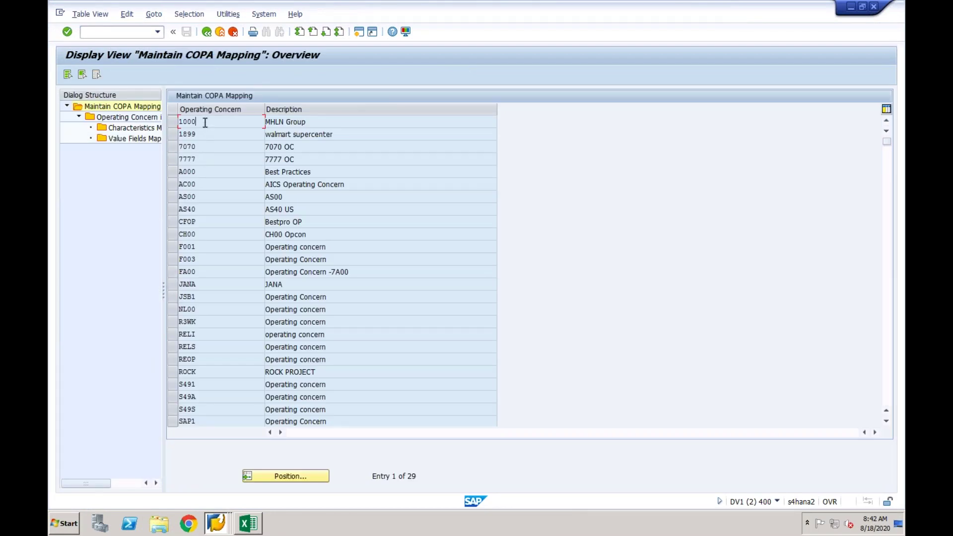
click(172, 125)
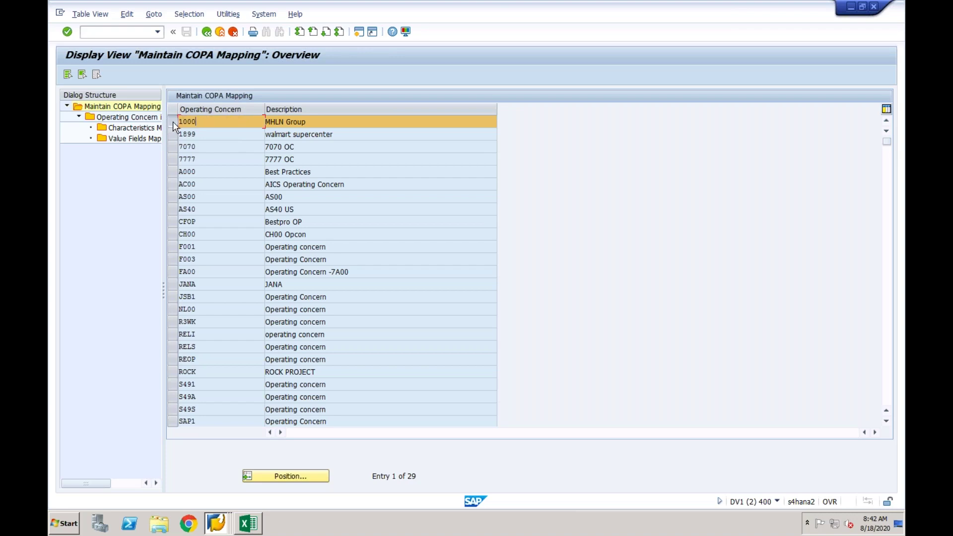
double_click(151, 117)
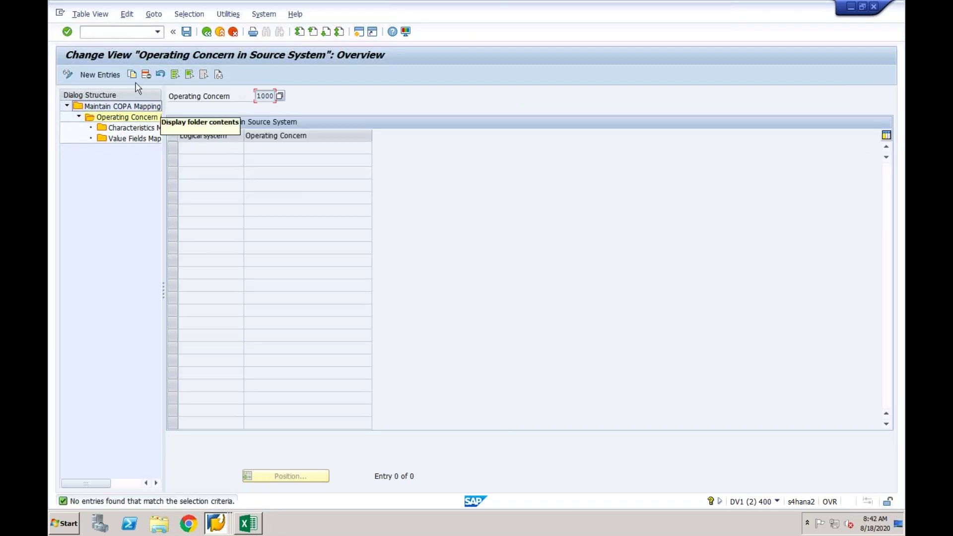
Add a new mapping row linking logical system EPXCLNT800 to operating concern 1000.
click(102, 75)
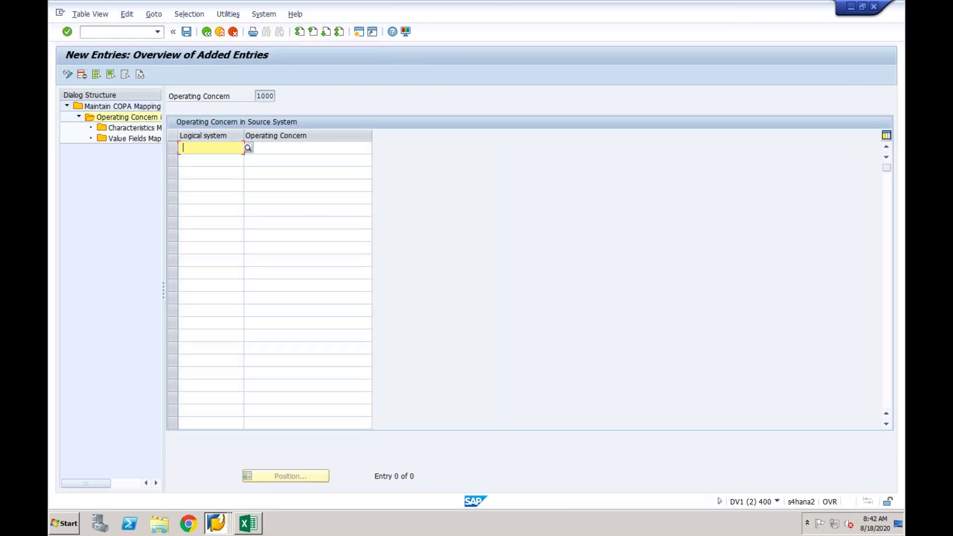
click(243, 147)
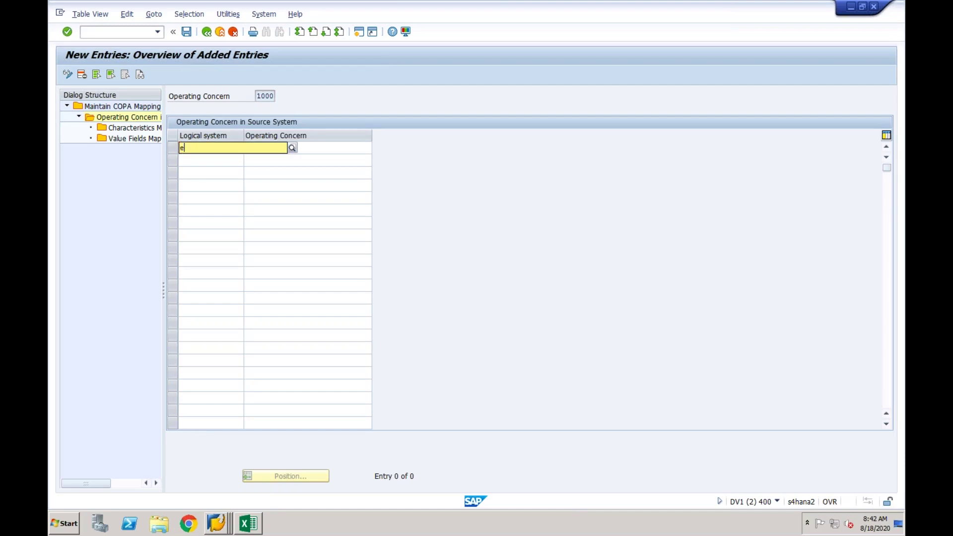
text(epxclnt)
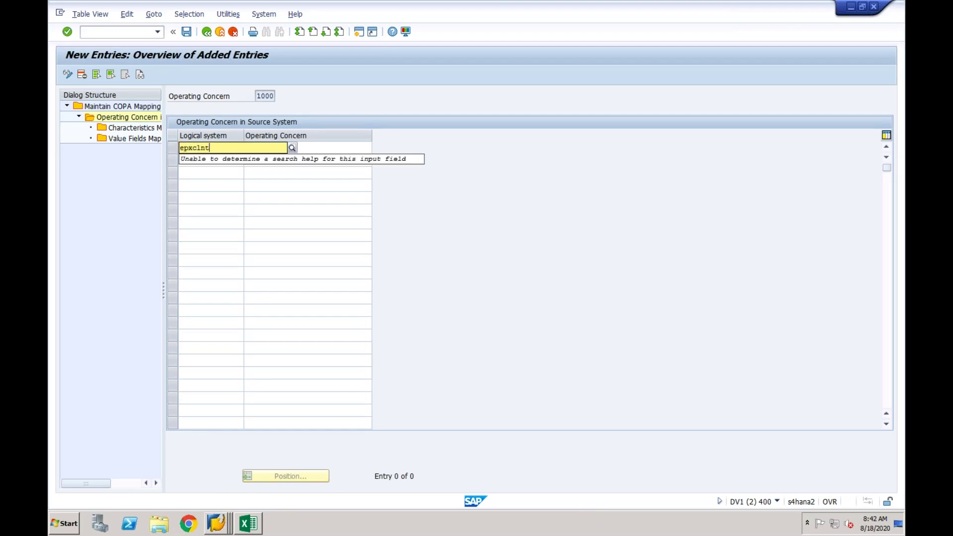
text(800)
key(Tab)
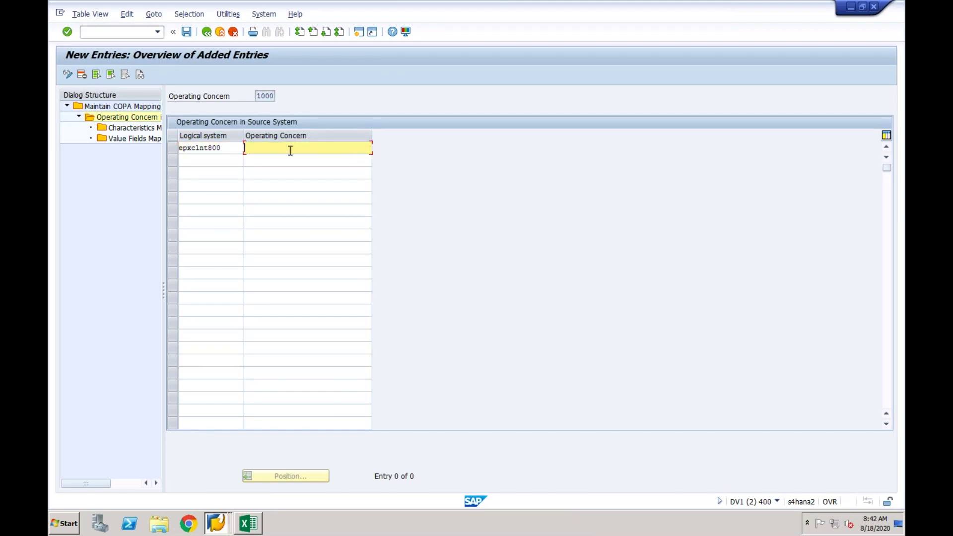
text(1000)
key(Return)
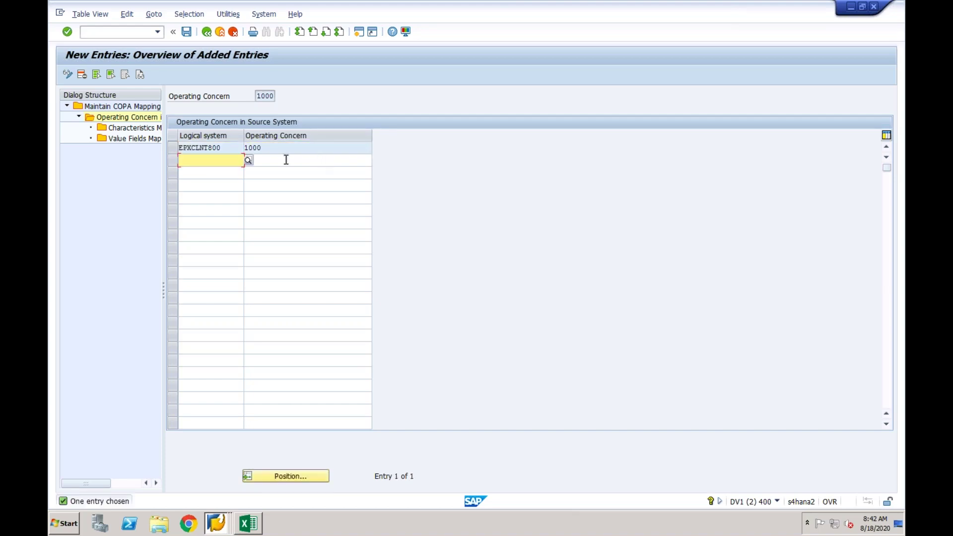
drag(264, 149, 246, 150)
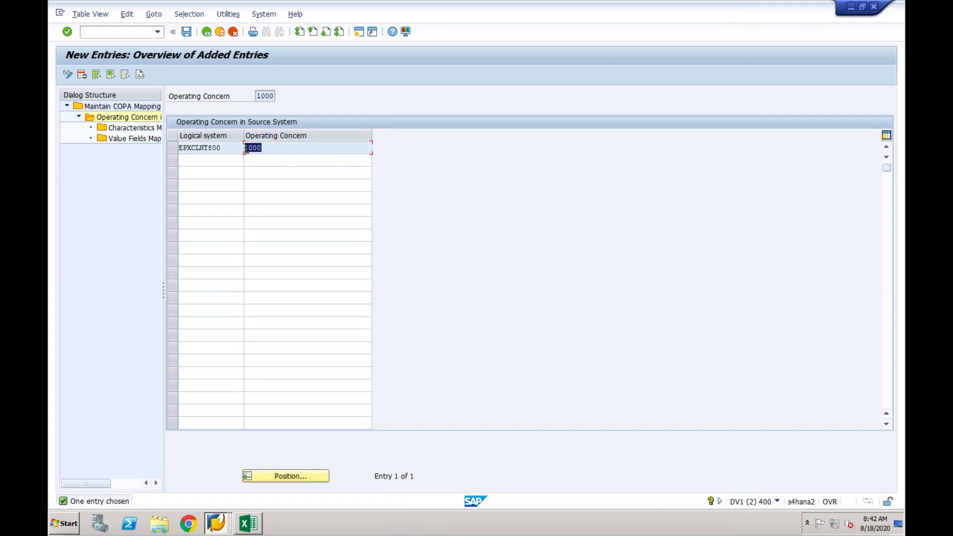
click(175, 151)
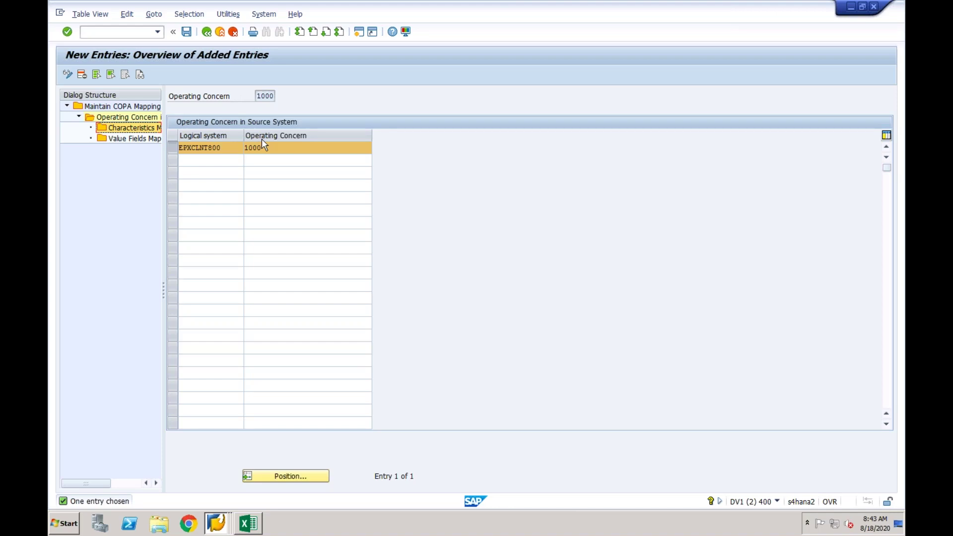
Add a Remarks heading in N24 with 'Map Characteristics and Value Fields' in N25.
click(248, 523)
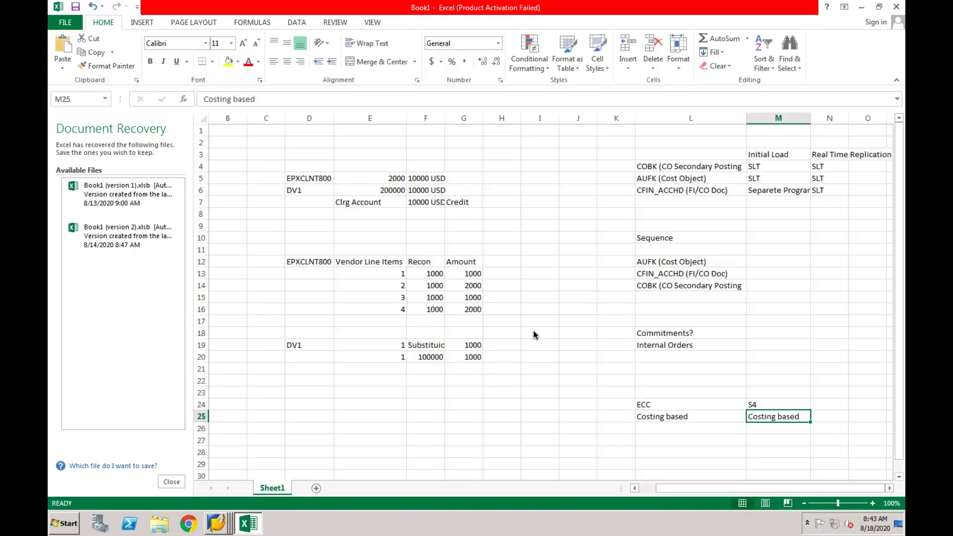
click(826, 417)
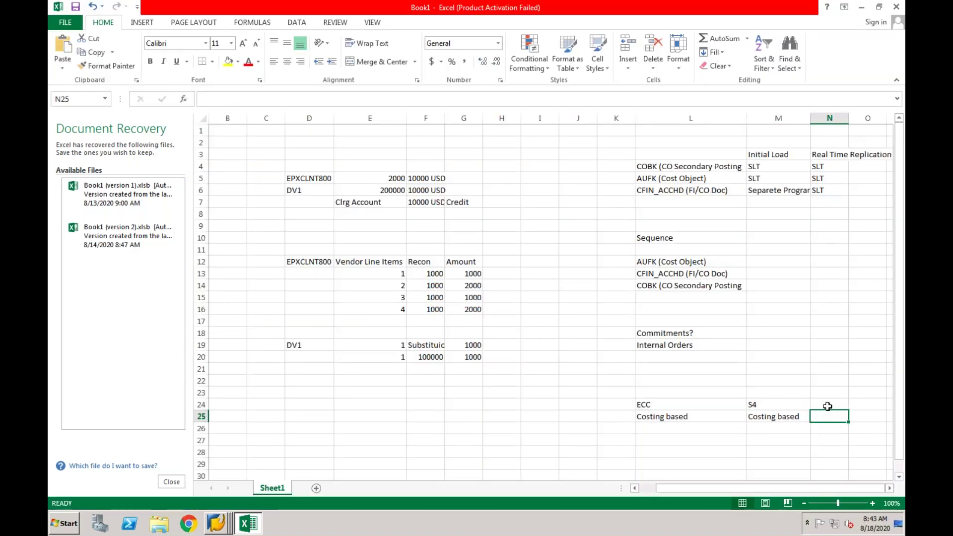
click(828, 406)
text(Remarks)
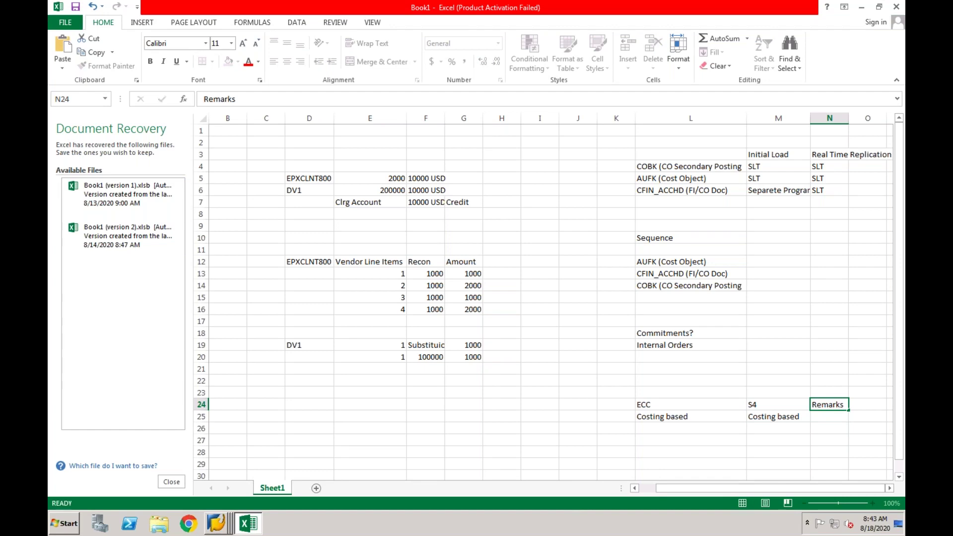
click(819, 417)
text(Map Ch)
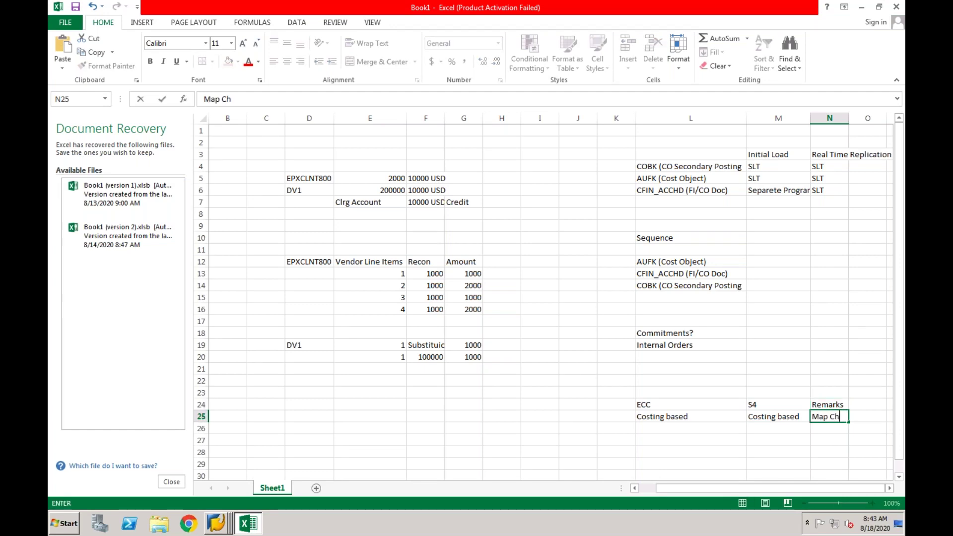
text(aracteristics and )
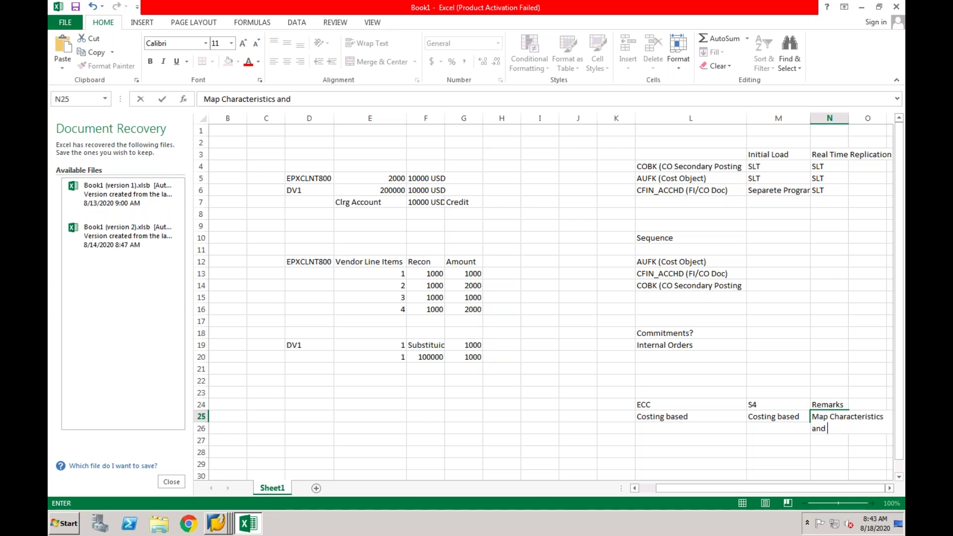
text(Value Fields)
key(ctrl+Return)
key(Return)
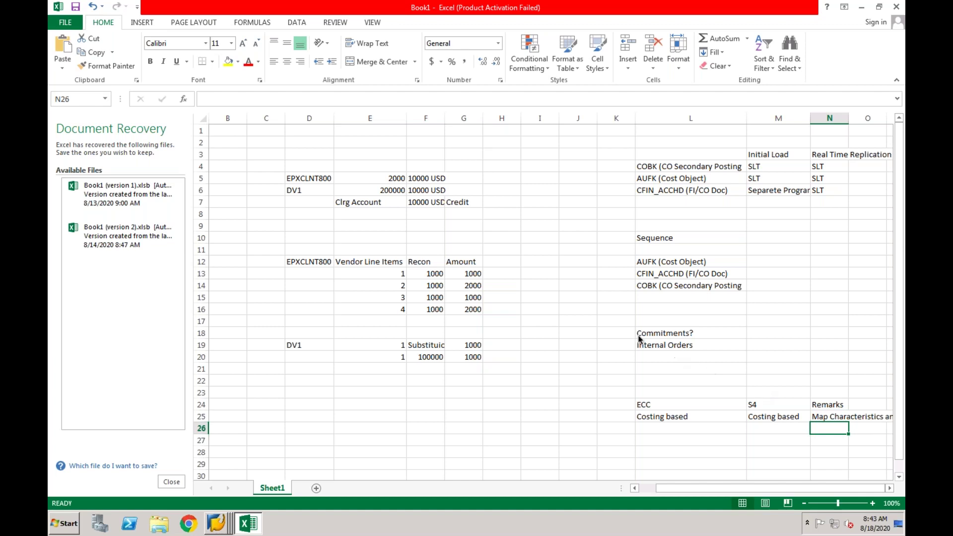
Add row 26 with Costing based under ECC and Account Based under S4.
click(661, 430)
click(649, 407)
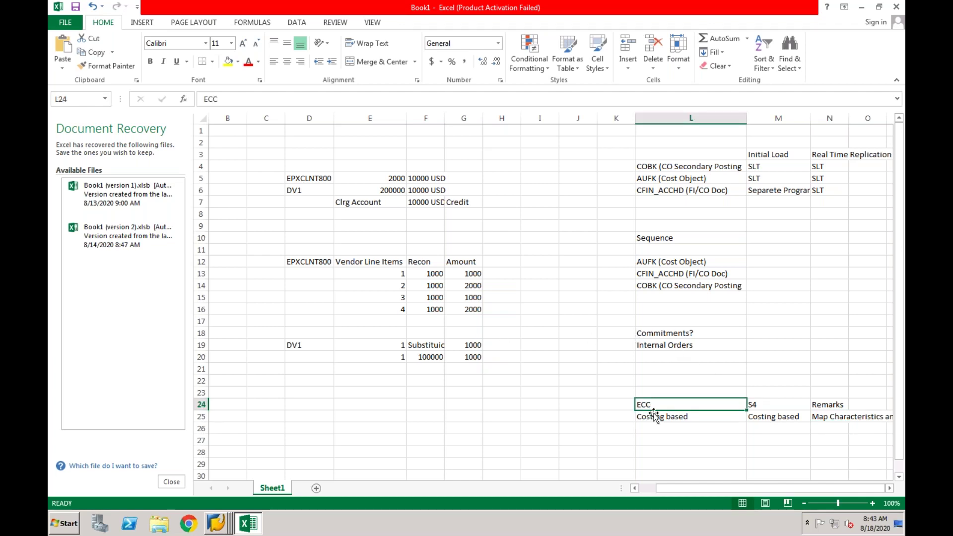
click(661, 421)
click(771, 414)
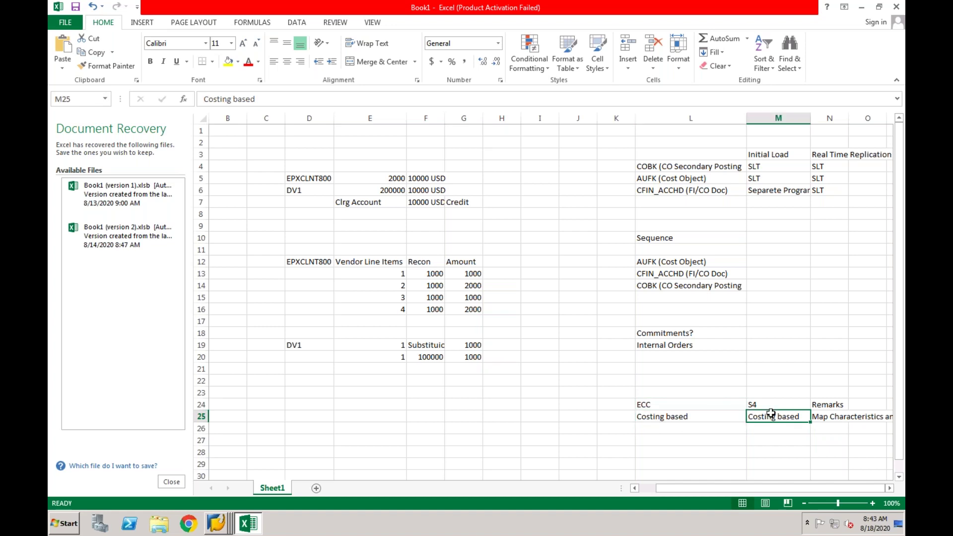
click(697, 430)
text(Costig)
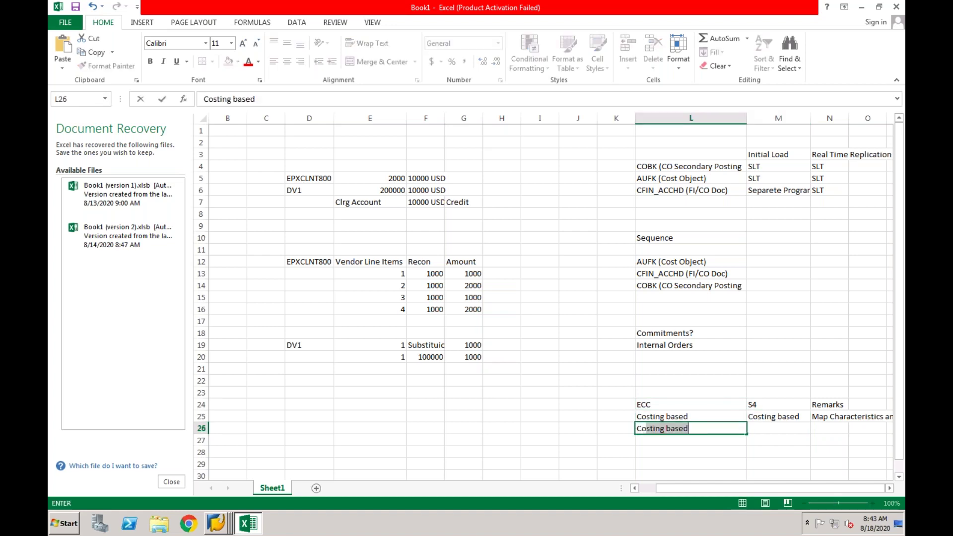
key(BackSpace)
text(n)
key(Return)
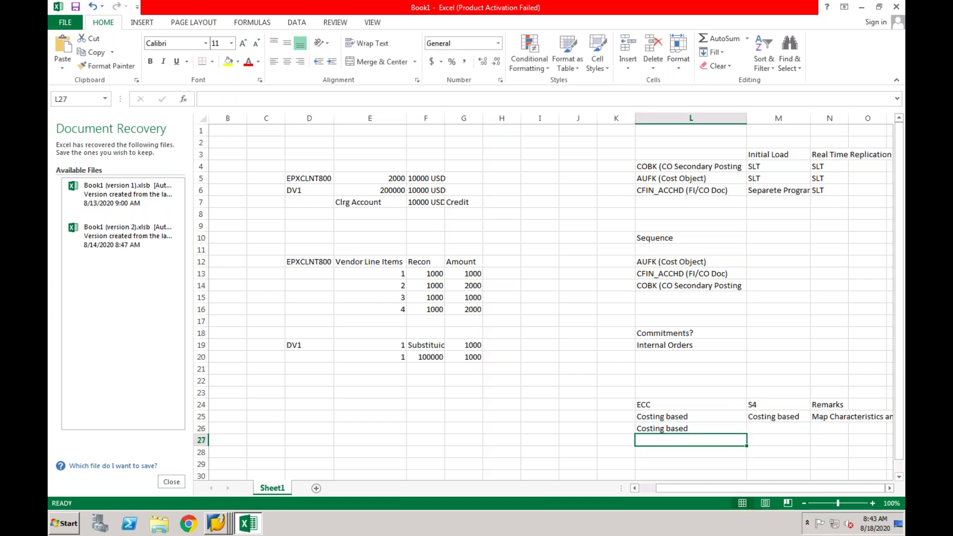
click(762, 429)
text(A)
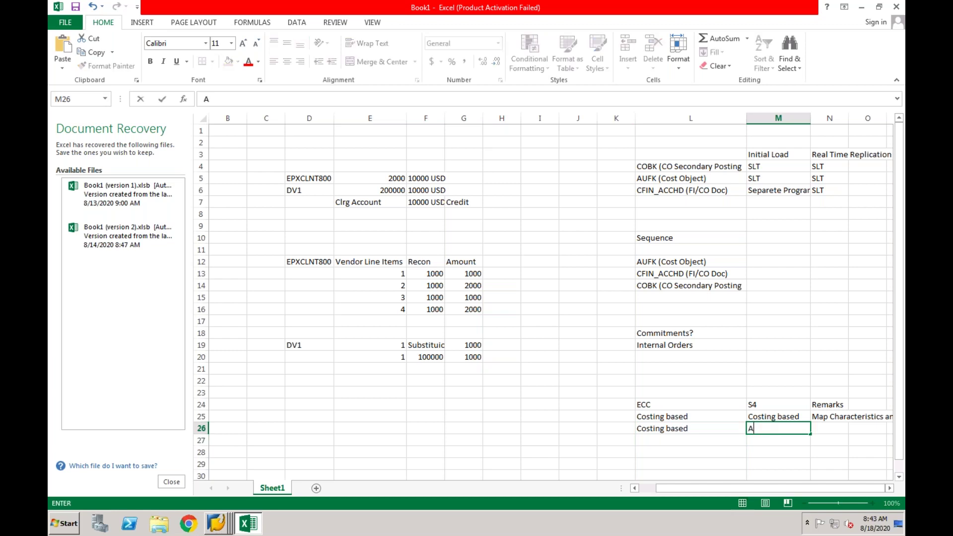
text(ccount Based)
key(Return)
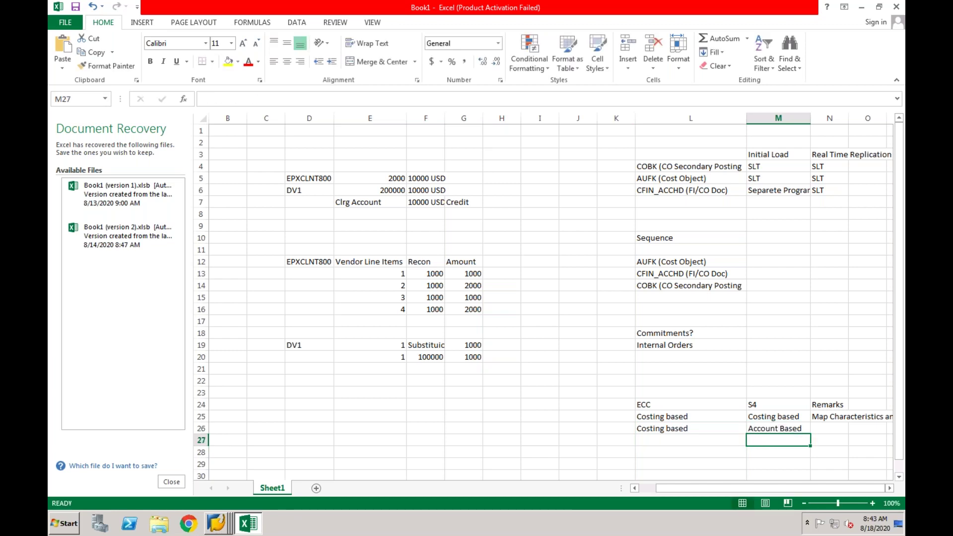
key(Up)
key(Right)
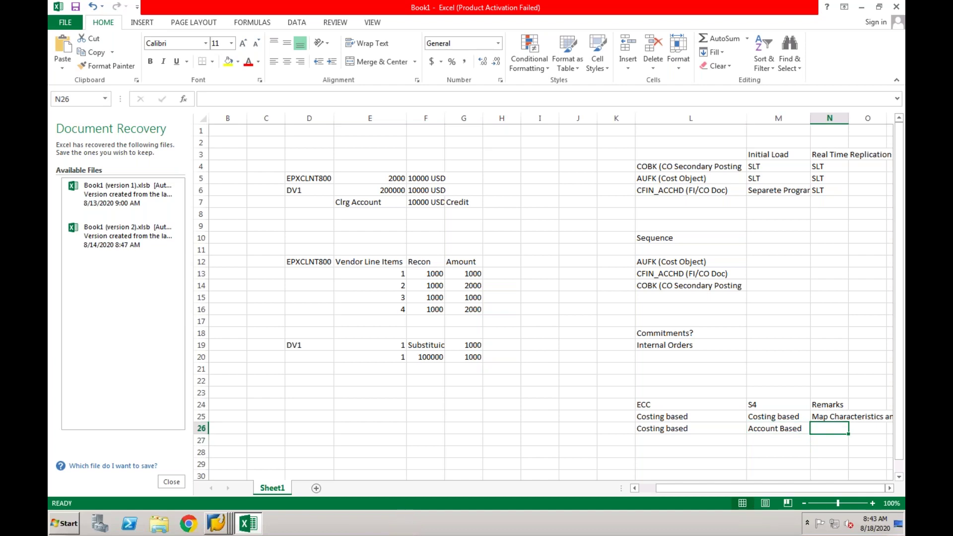
key(Right)
key(Right)
key(Right)
key(Right)
key(Right)
key(Left)
key(Left)
key(Left)
key(Left)
key(Left)
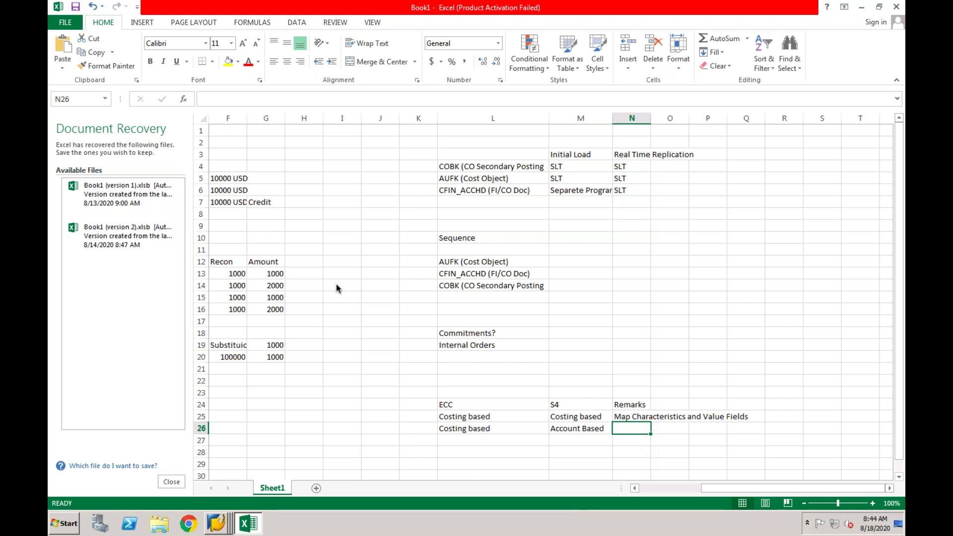
Change the N26 remark to 'Map Characteristics but value fields needs to be mapped to GL account'.
click(628, 421)
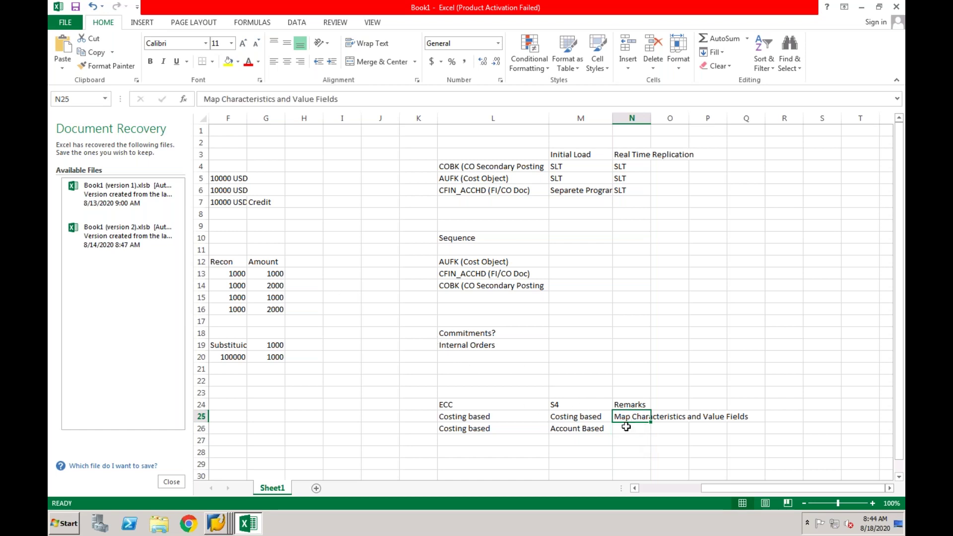
click(627, 427)
key(shift+Right)
key(shift+Right)
key(shift+Right)
key(shift+Right)
key(shift+Right)
key(shift+Right)
key(shift+Right)
key(shift+Right)
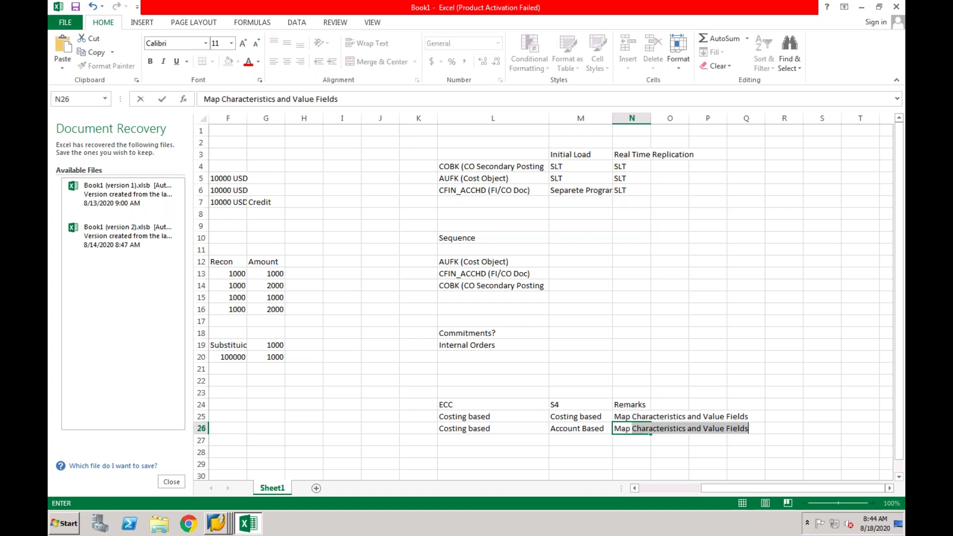
key(shift+Right)
key(shift+Right)
key(shift+Right)
key(shift+Right)
key(shift+Right)
key(shift+Right)
key(shift+Right)
key(shift+Right)
key(shift+Right)
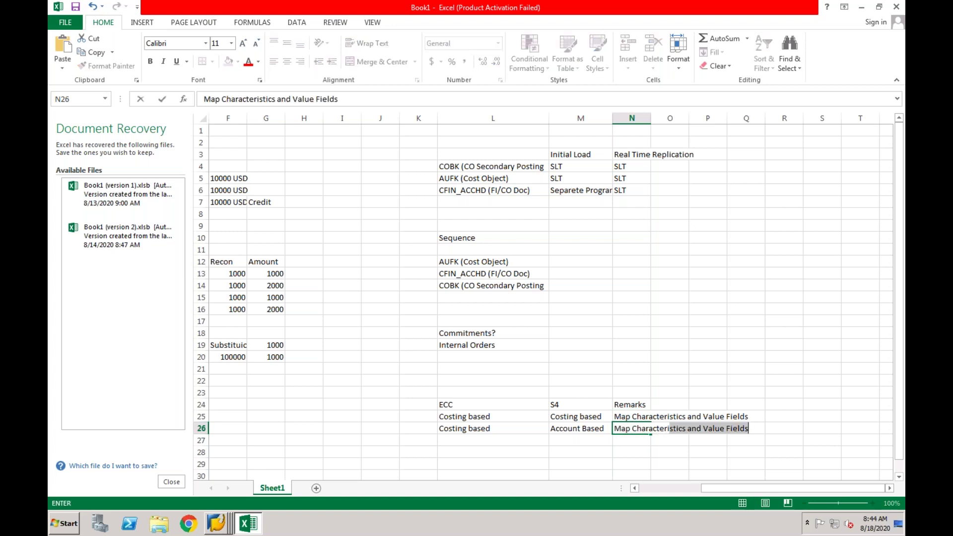
key(shift+Right)
text(but value fields needs to )
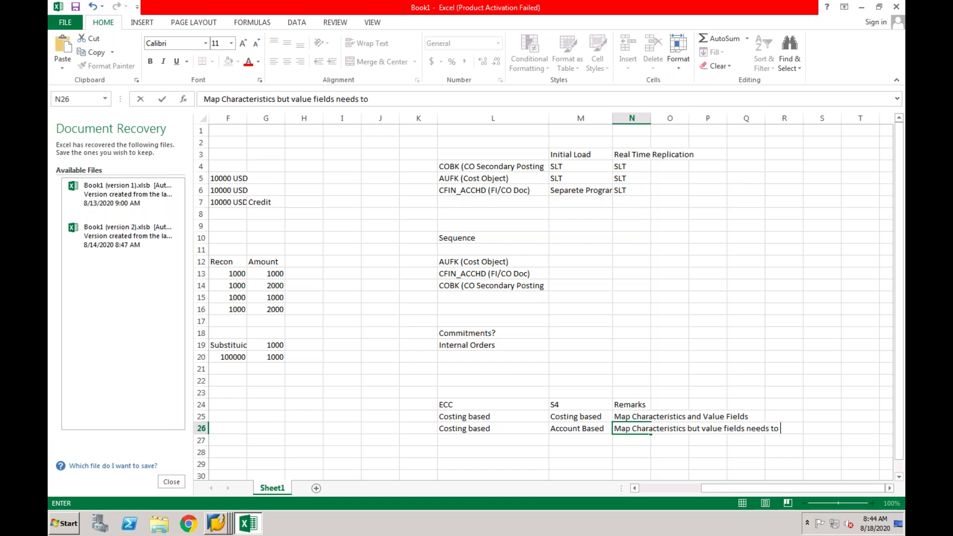
text(be mapped to )
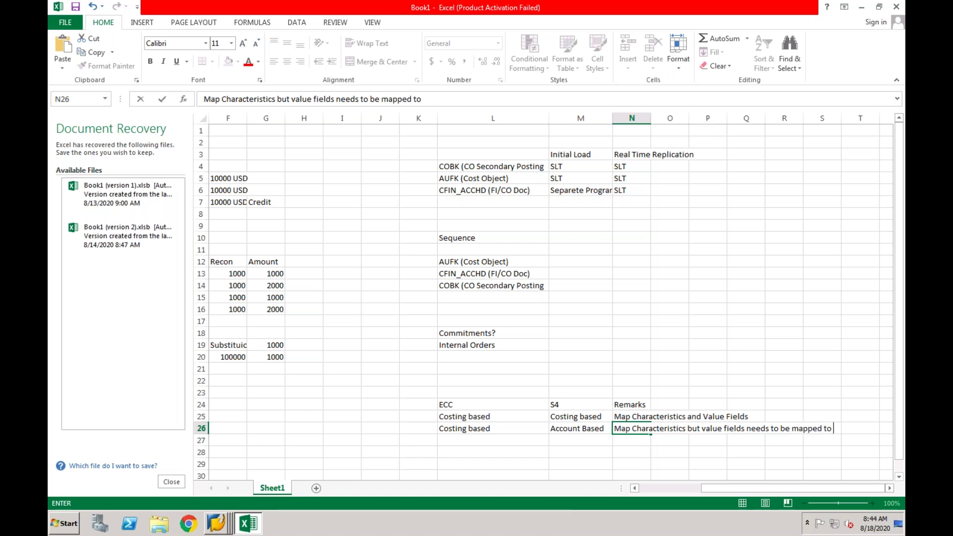
text(G)
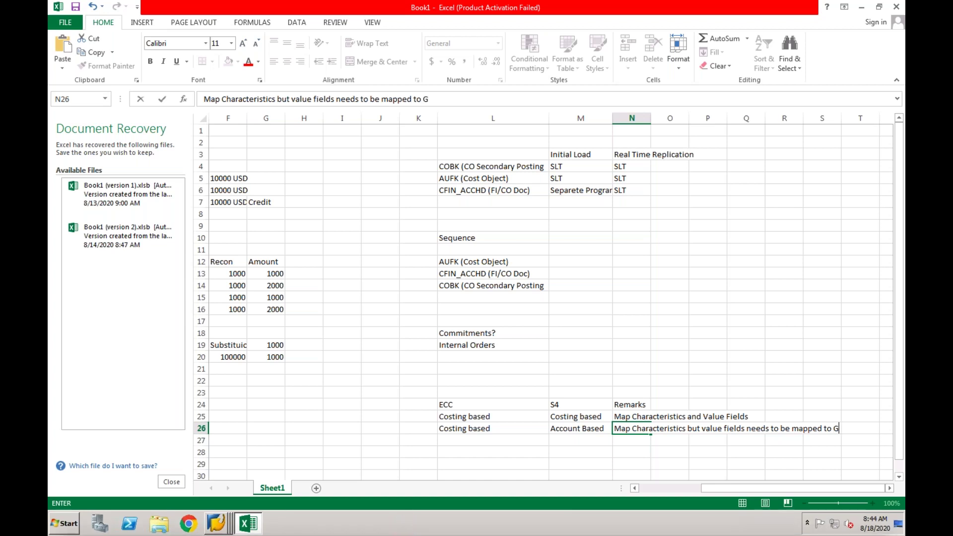
text(L account)
key(Return)
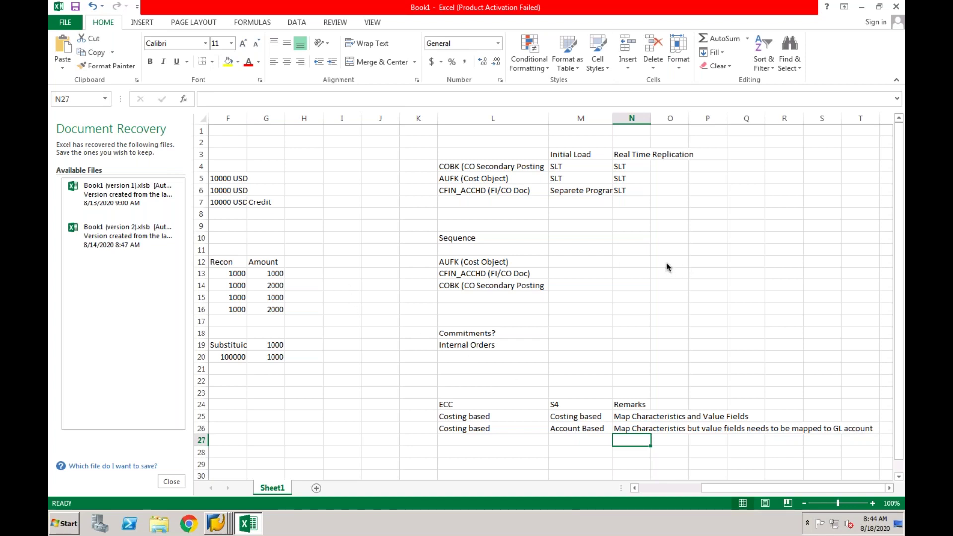
click(217, 524)
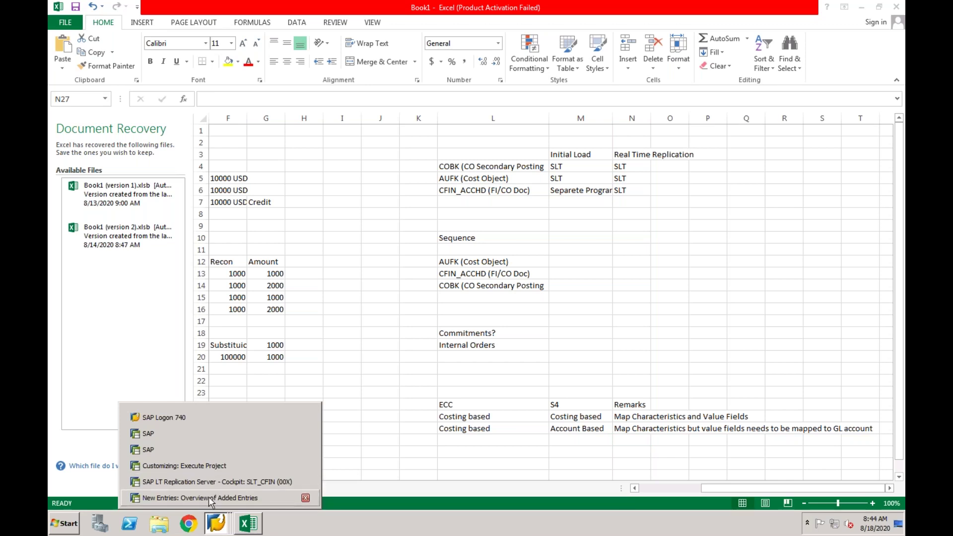
Discard the unsaved EPXCLNT800 mapping entry and close the characteristics mapping error logs.
click(213, 498)
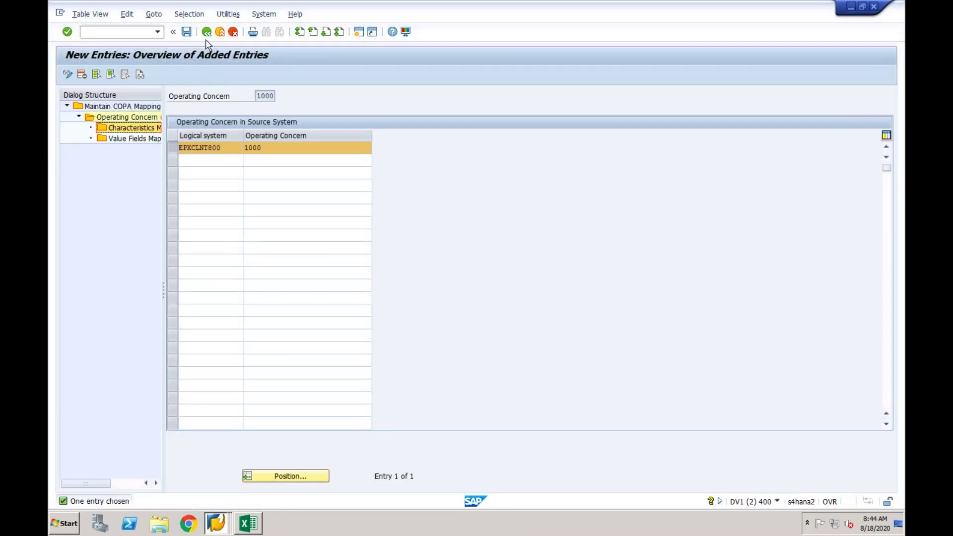
click(207, 32)
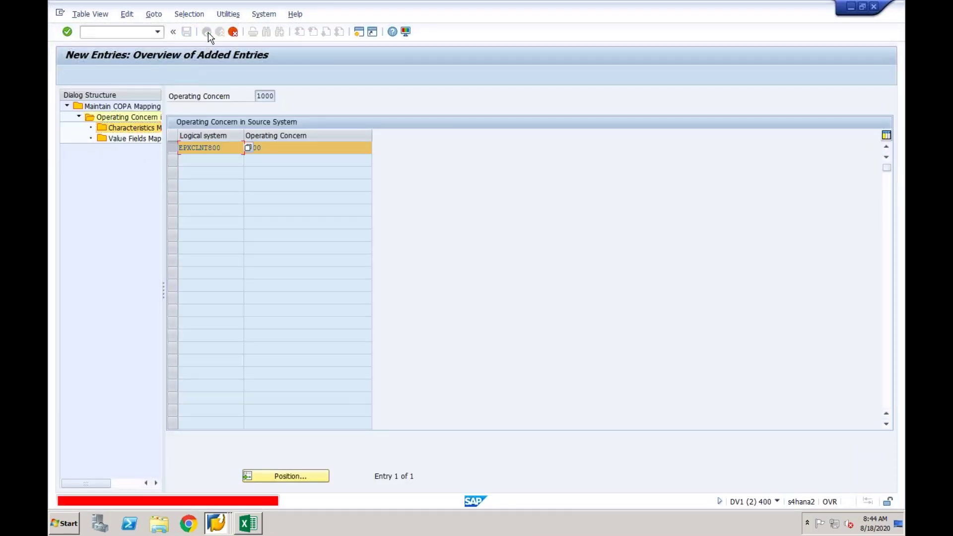
click(233, 32)
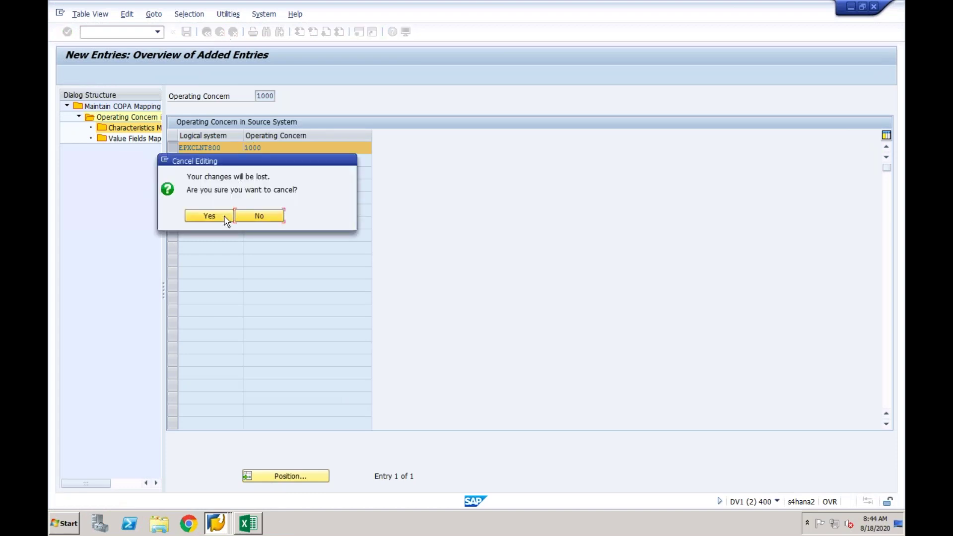
click(209, 216)
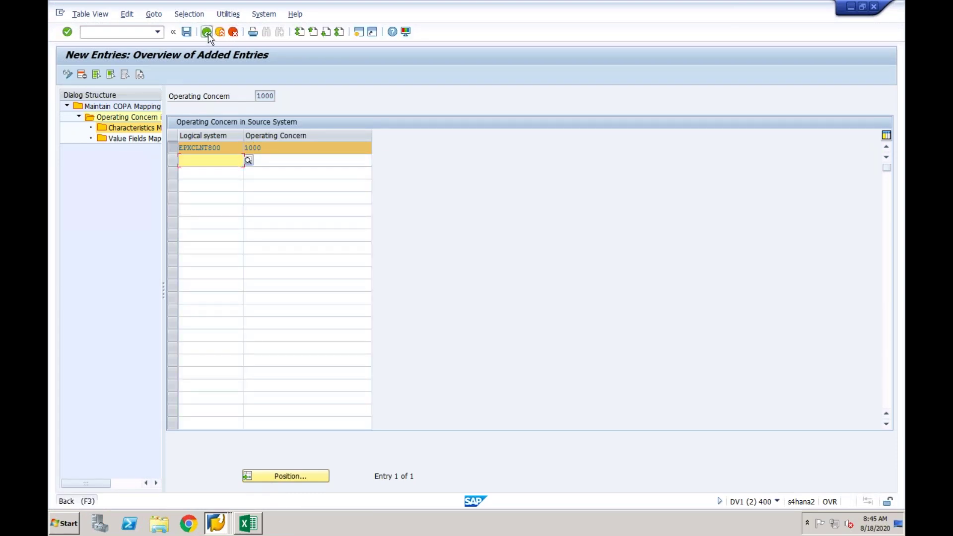
click(208, 32)
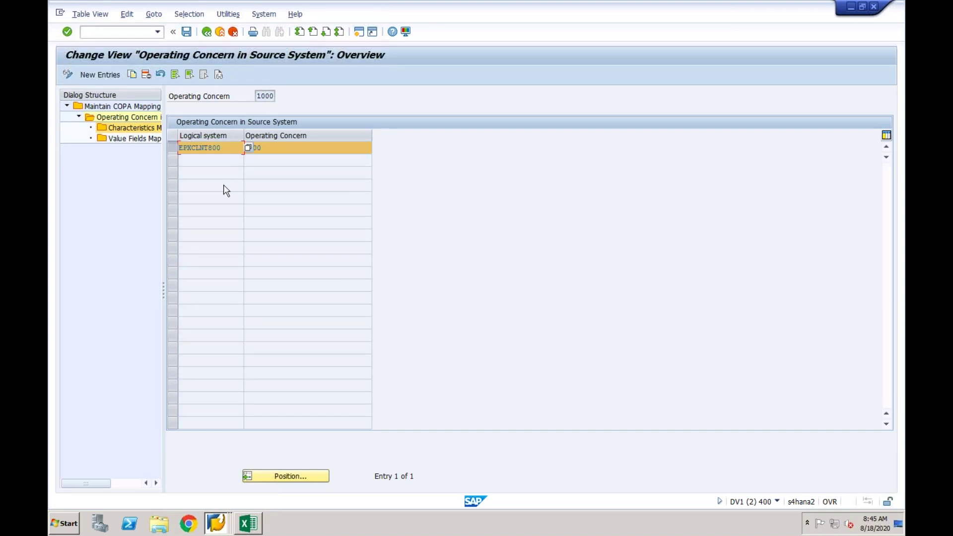
click(233, 33)
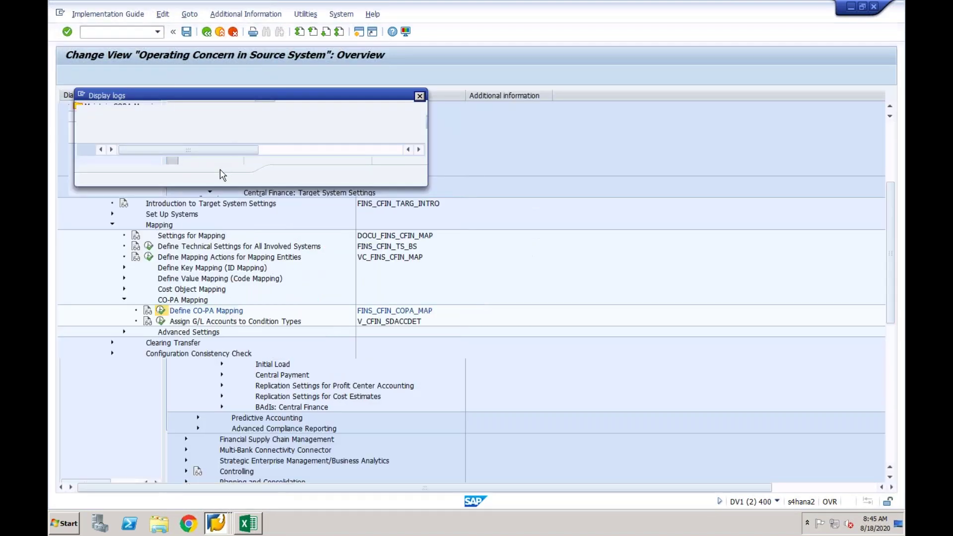
click(421, 96)
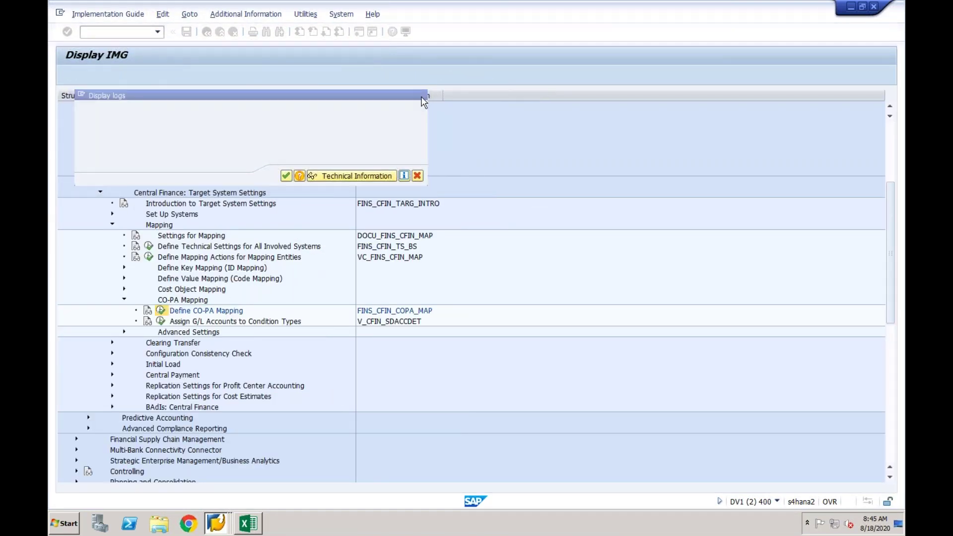
click(233, 32)
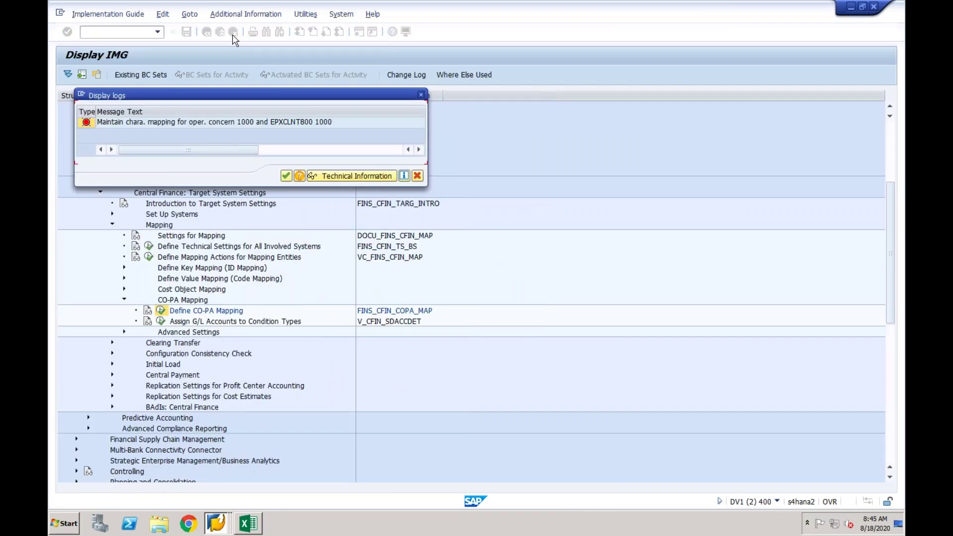
click(286, 176)
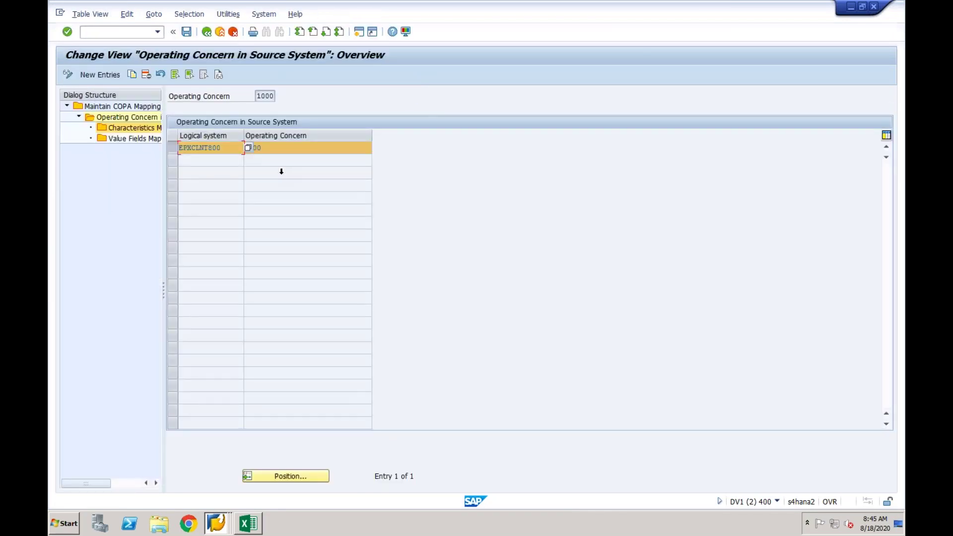
click(233, 32)
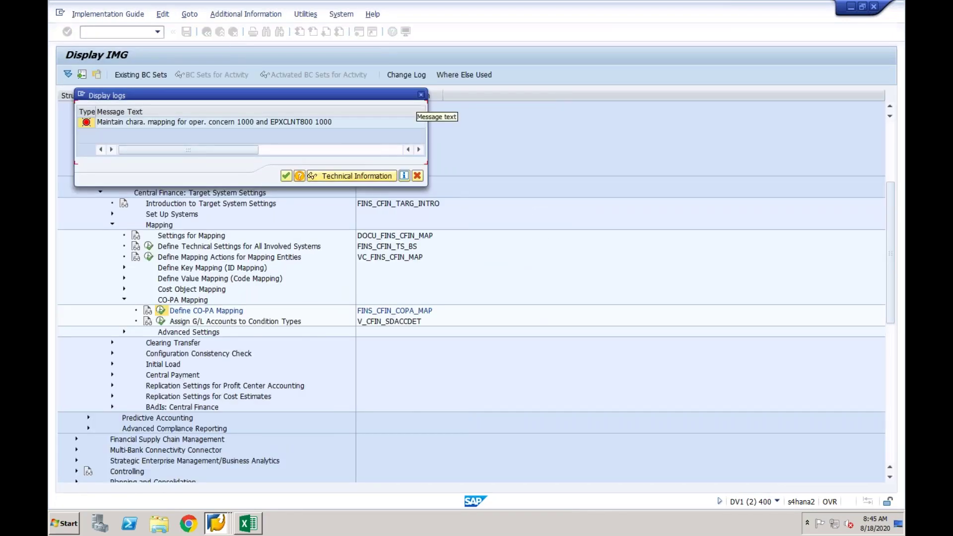
click(421, 94)
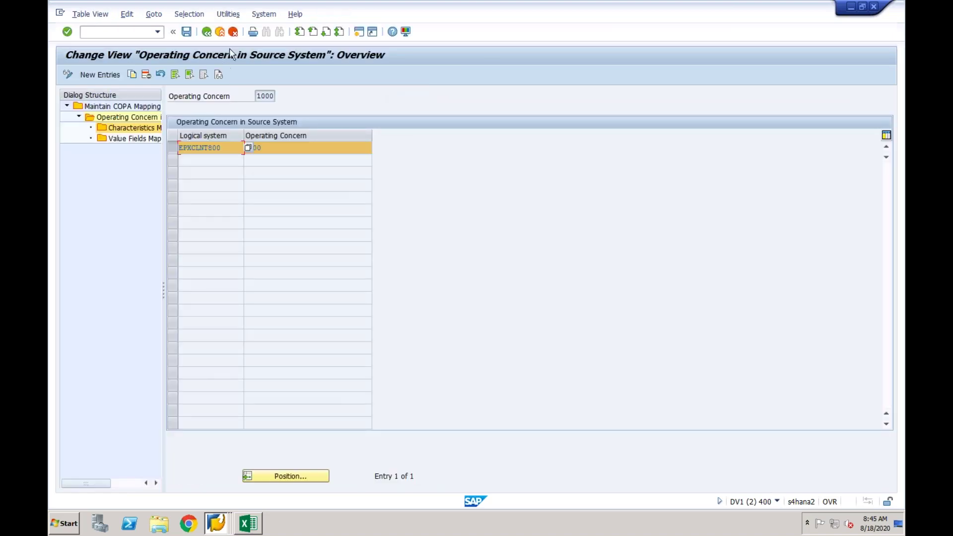
click(220, 32)
Return to the start menu with /n and reopen the SPRO customizing screen.
click(134, 32)
text(/n)
key(Return)
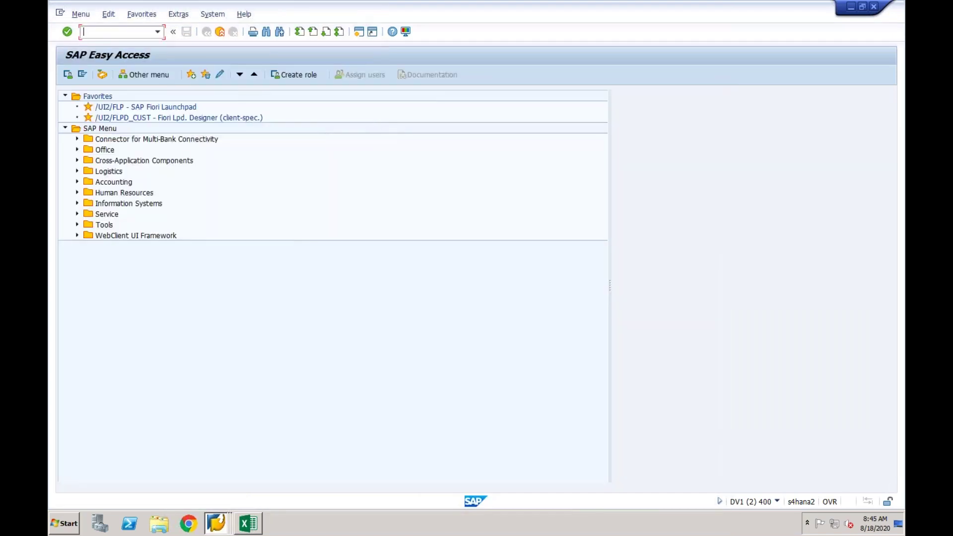
text(spro)
key(Return)
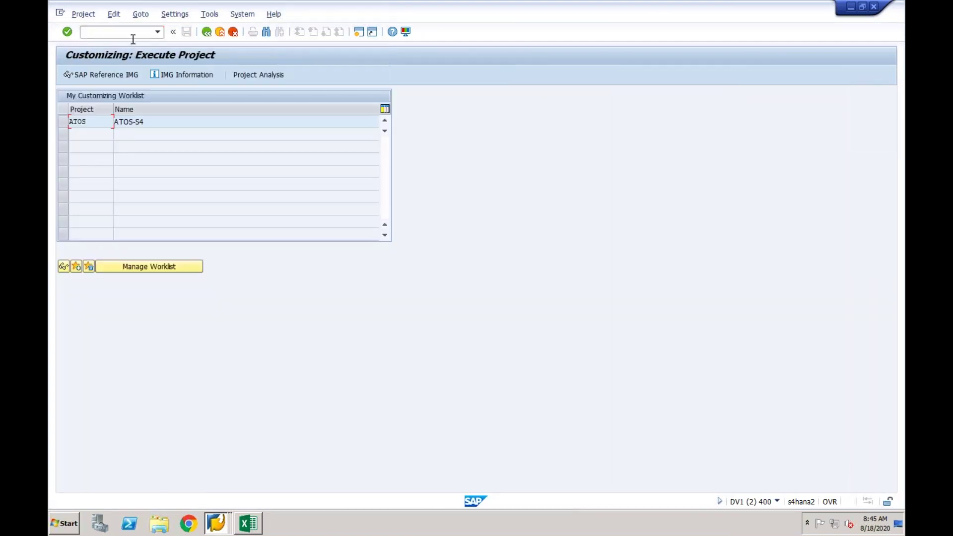
Expand Financial Accounting > Central Finance > Target System Settings > Mapping > CO-PA Mapping in the IMG.
click(107, 73)
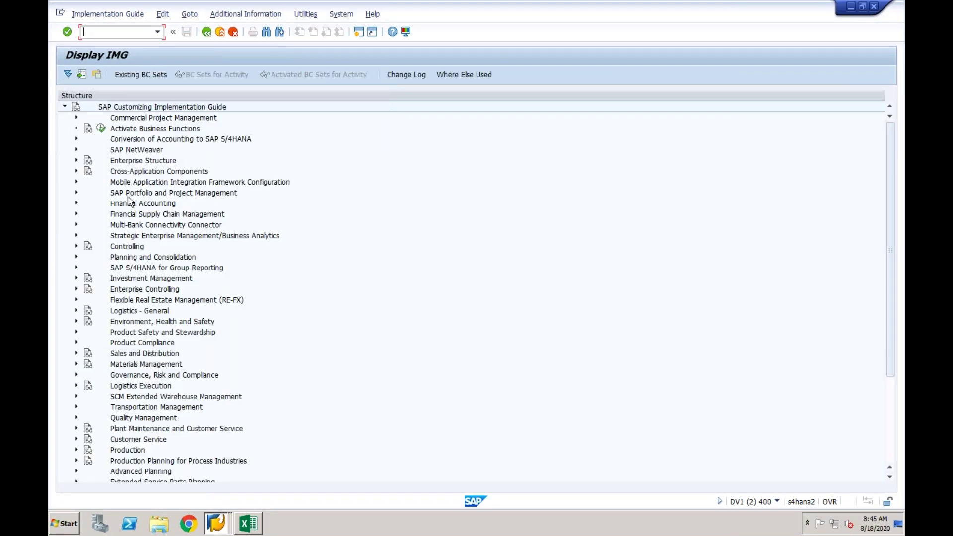
click(76, 204)
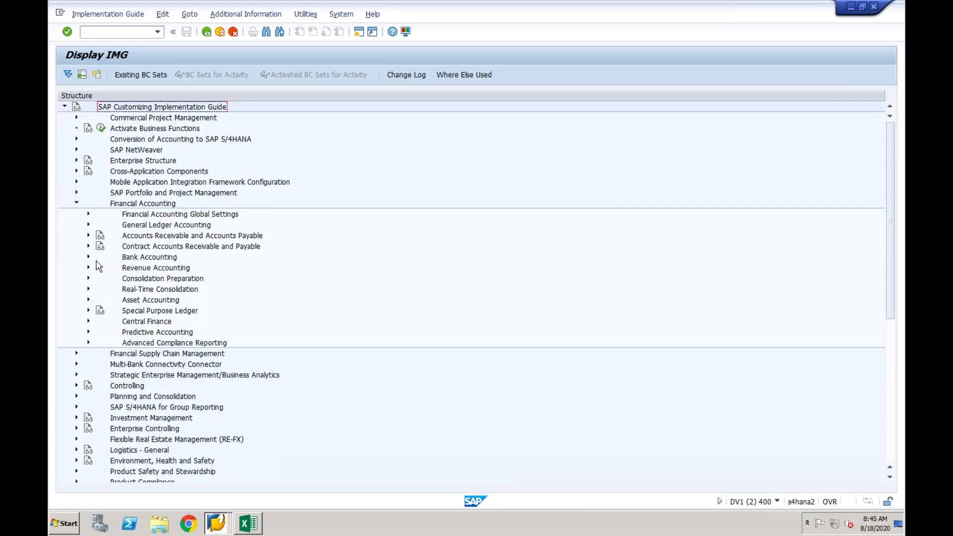
click(88, 322)
click(101, 343)
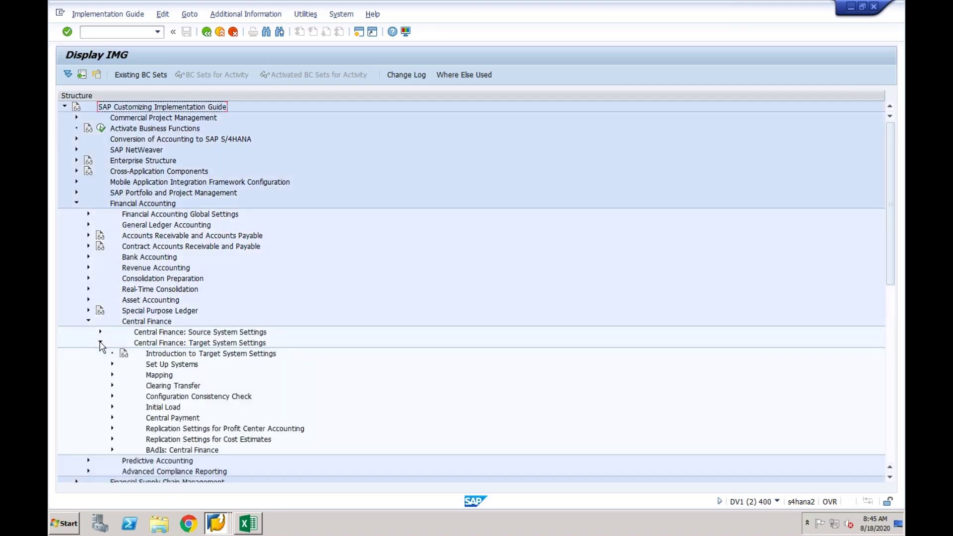
click(113, 377)
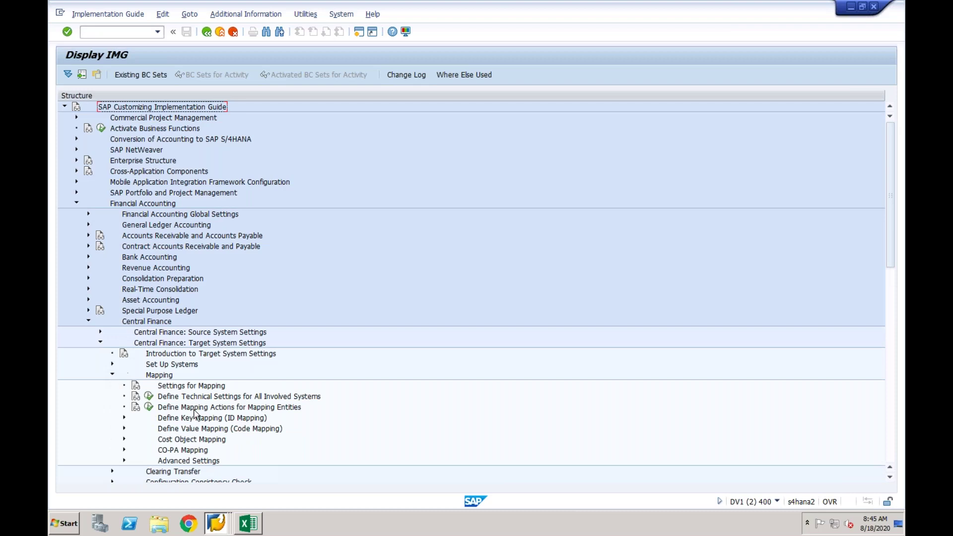
click(124, 450)
click(214, 462)
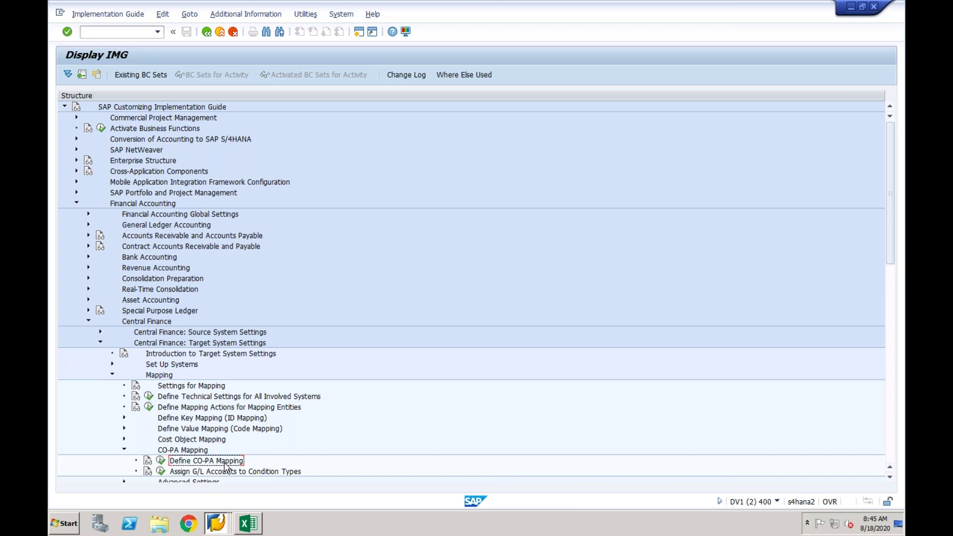
click(217, 472)
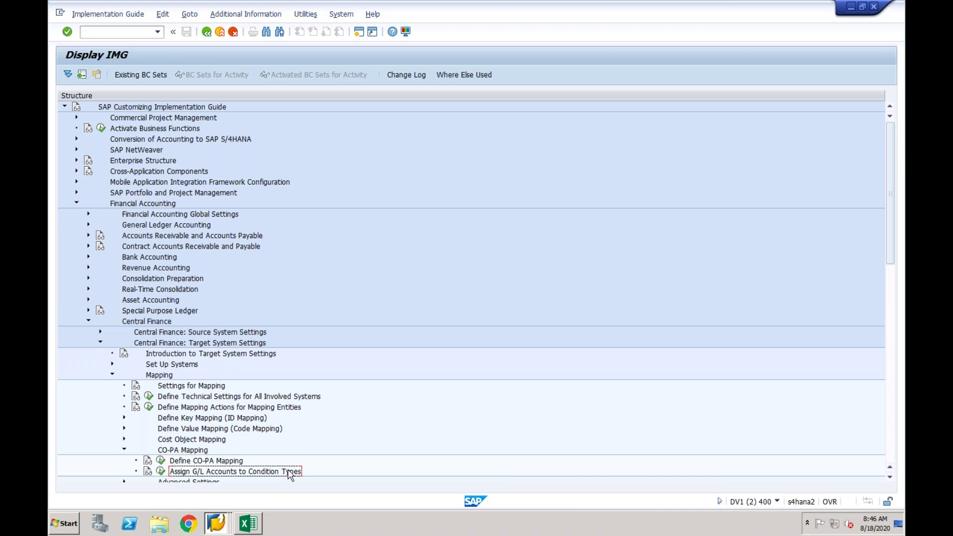
Open Assign G/L Accounts to Condition Types and review G/L accounts 8000 for CF02 and 302 for R3WK.
click(161, 474)
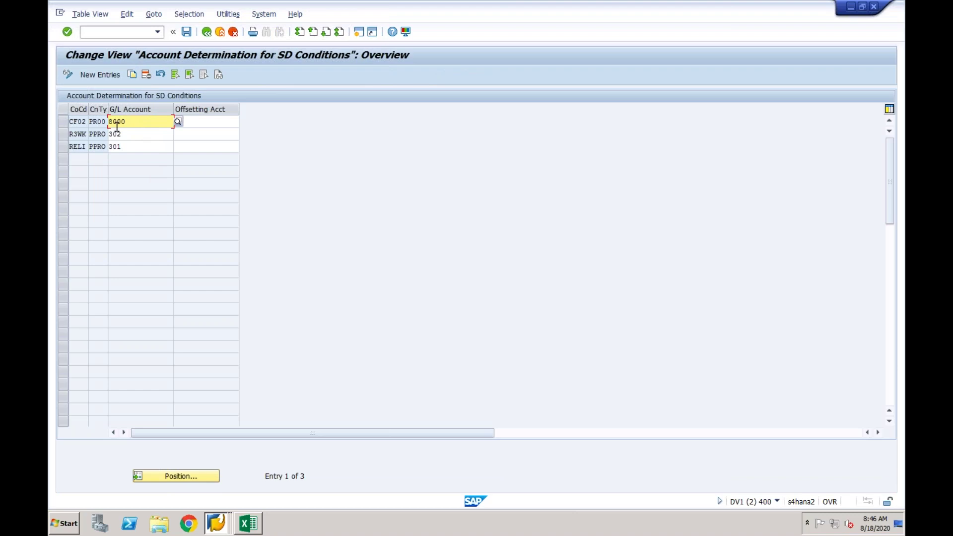
click(99, 134)
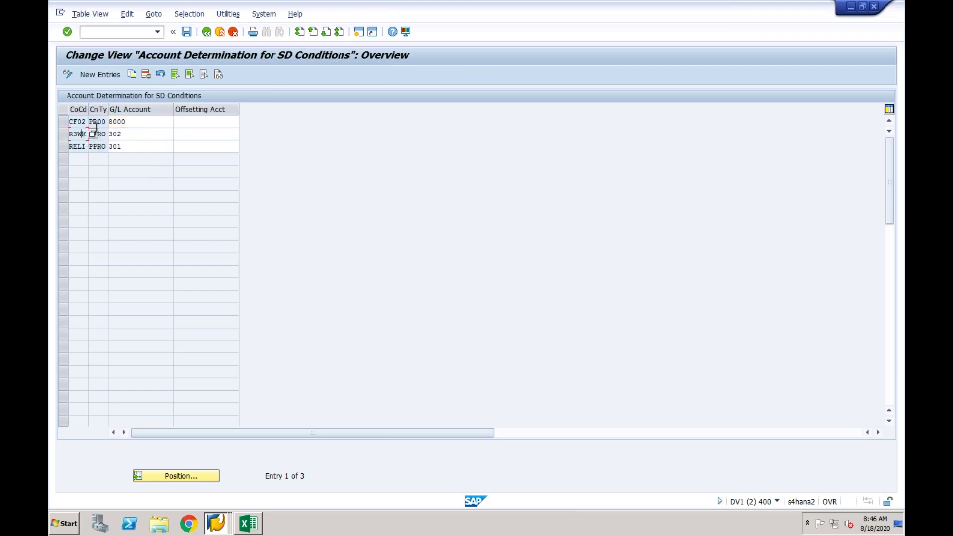
click(102, 122)
drag(132, 124, 107, 122)
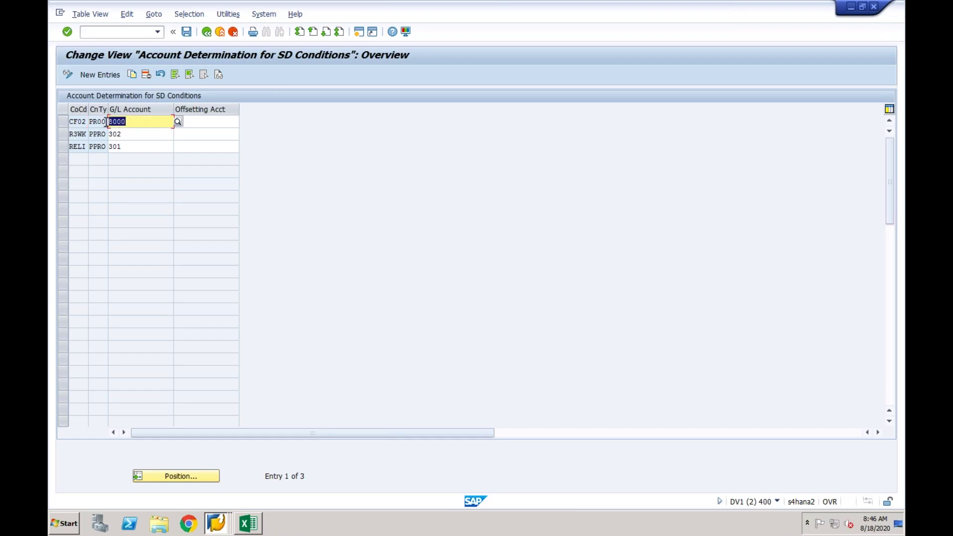
click(79, 131)
click(100, 134)
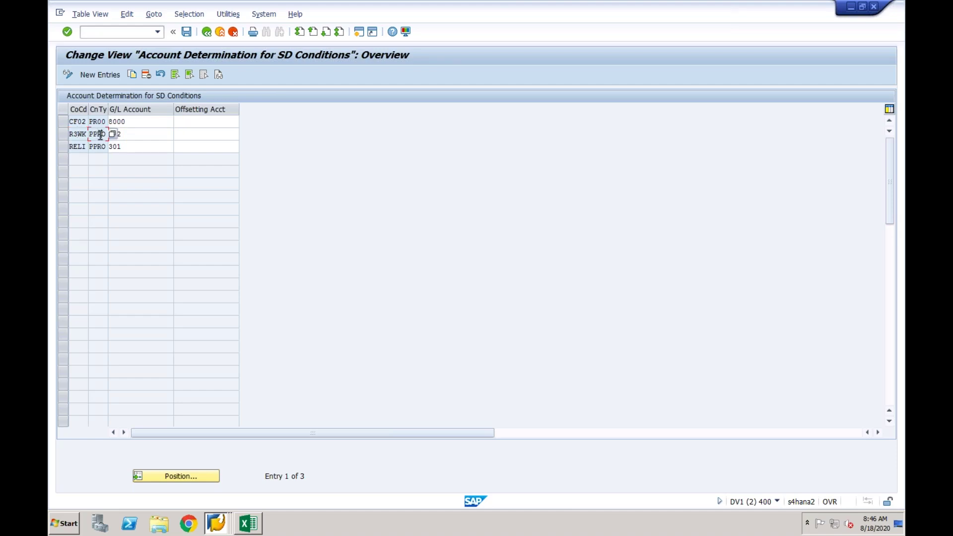
drag(129, 135, 109, 131)
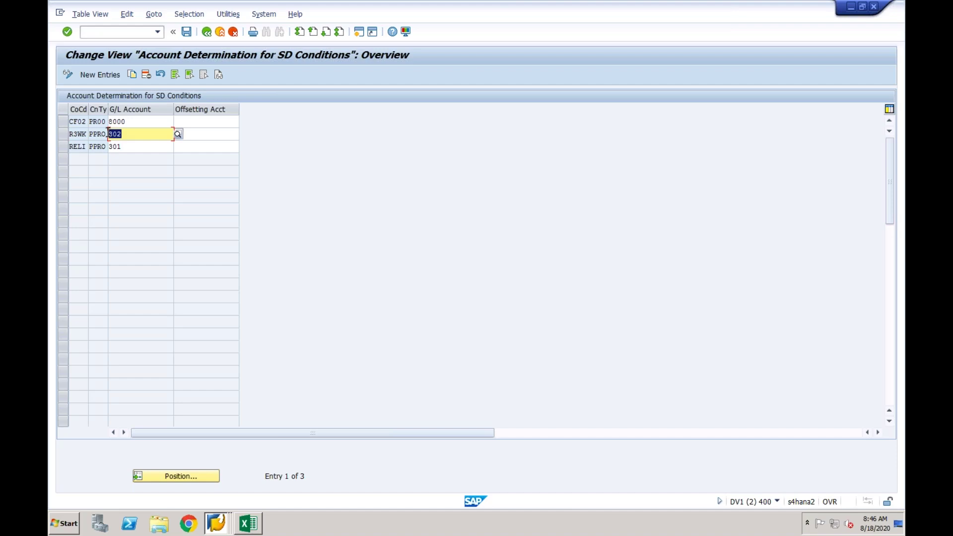
click(197, 119)
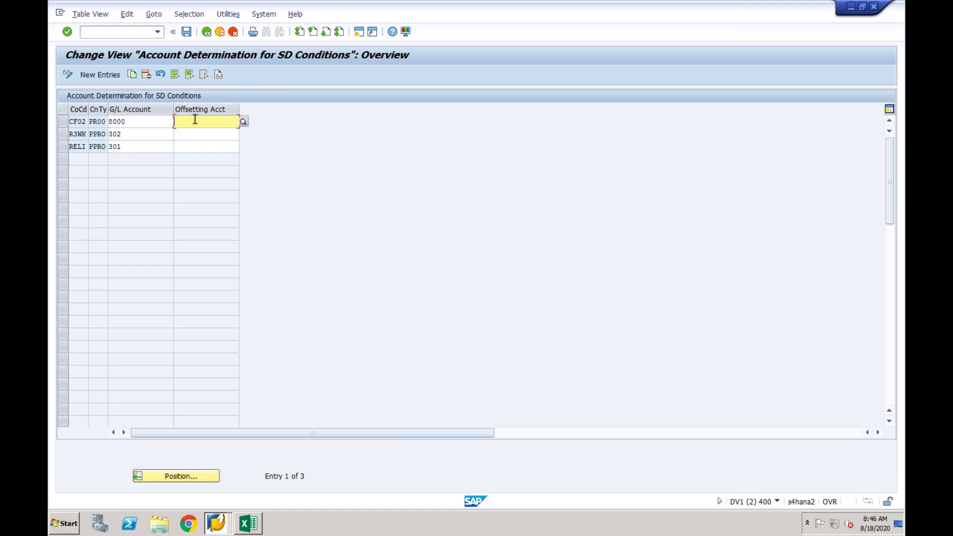
click(98, 123)
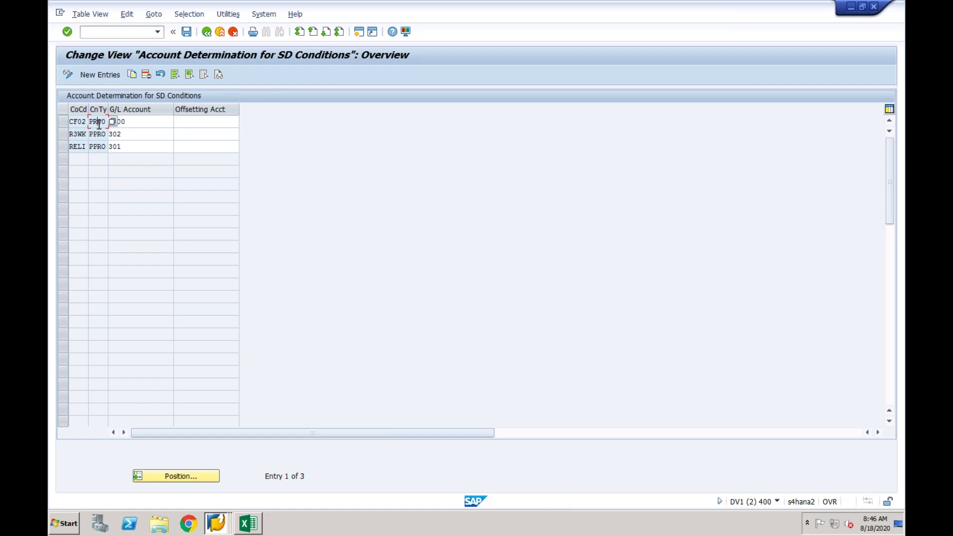
click(153, 137)
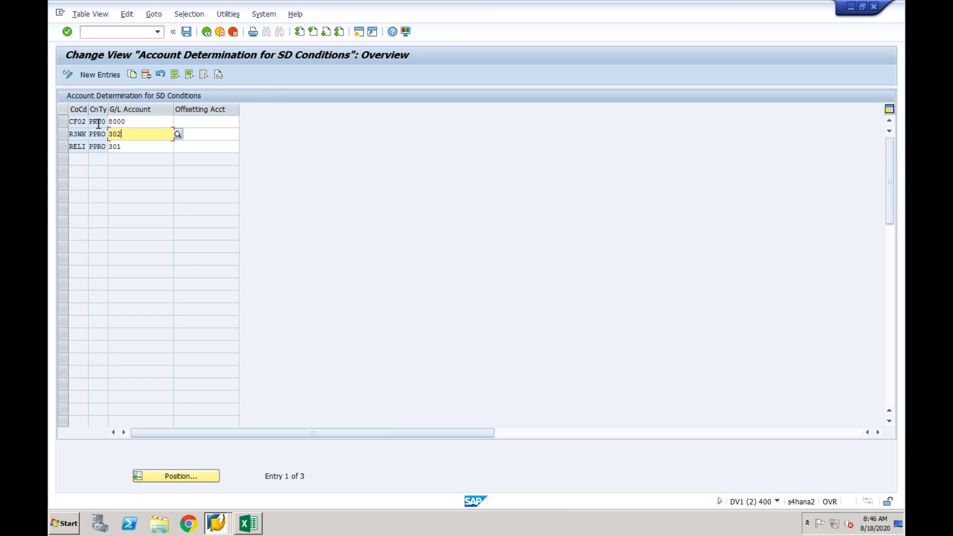
key(ctrl+Left)
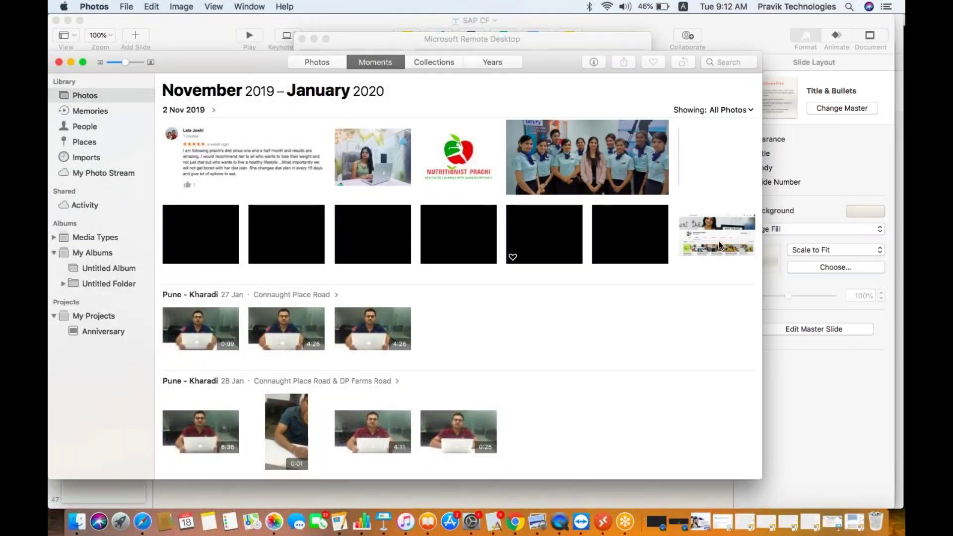
key(super+Tab)
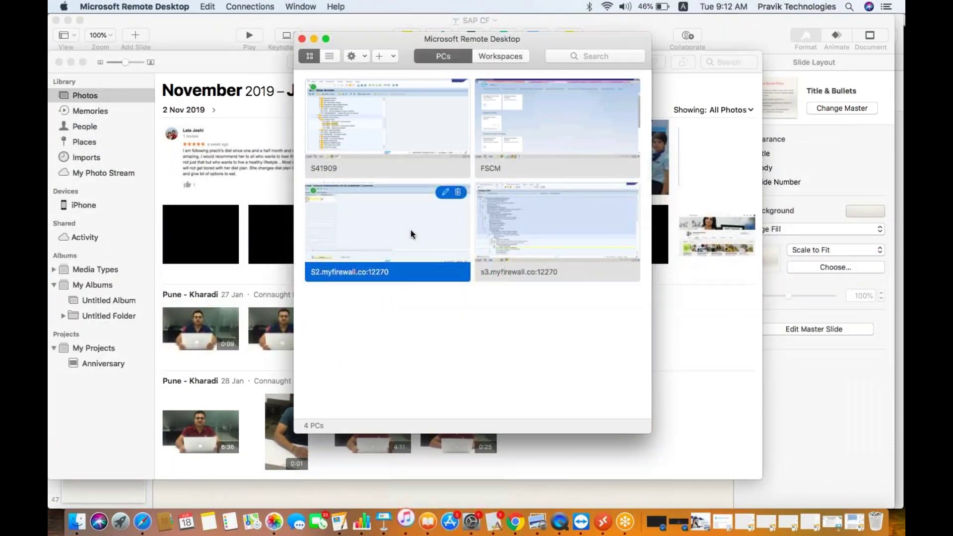
double_click(410, 231)
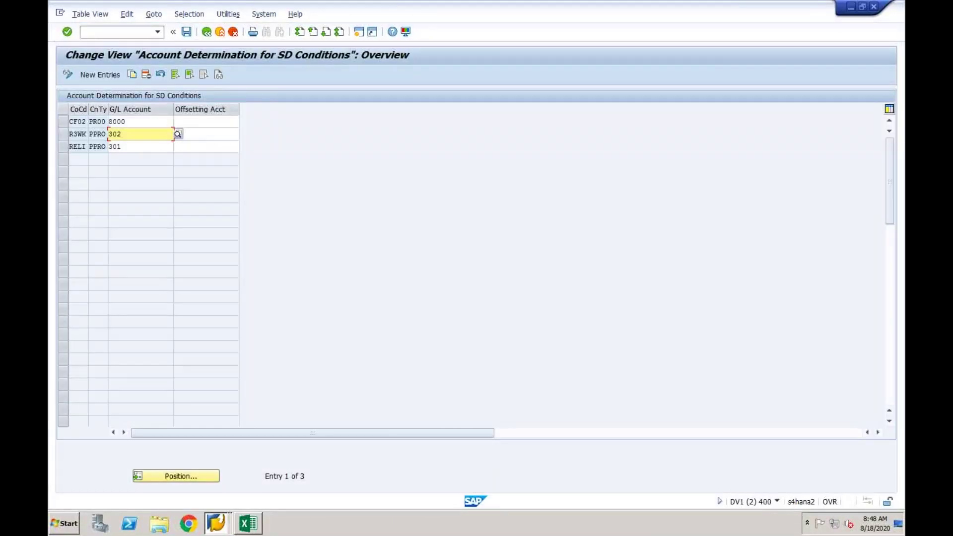
click(199, 135)
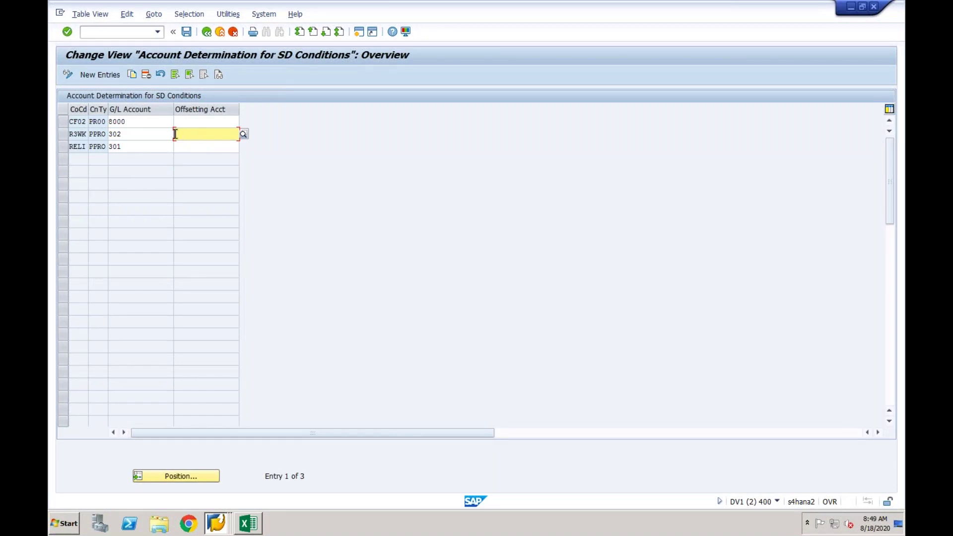
click(155, 135)
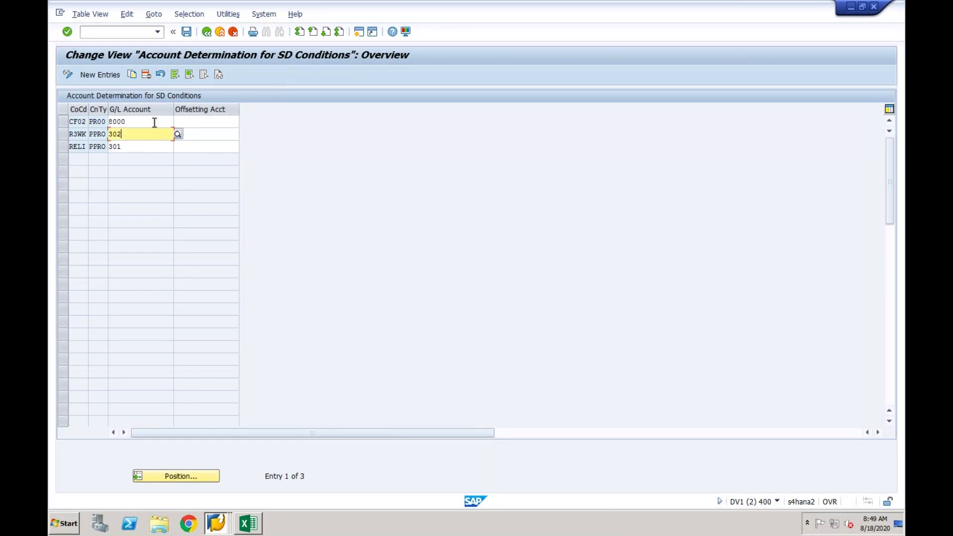
click(155, 123)
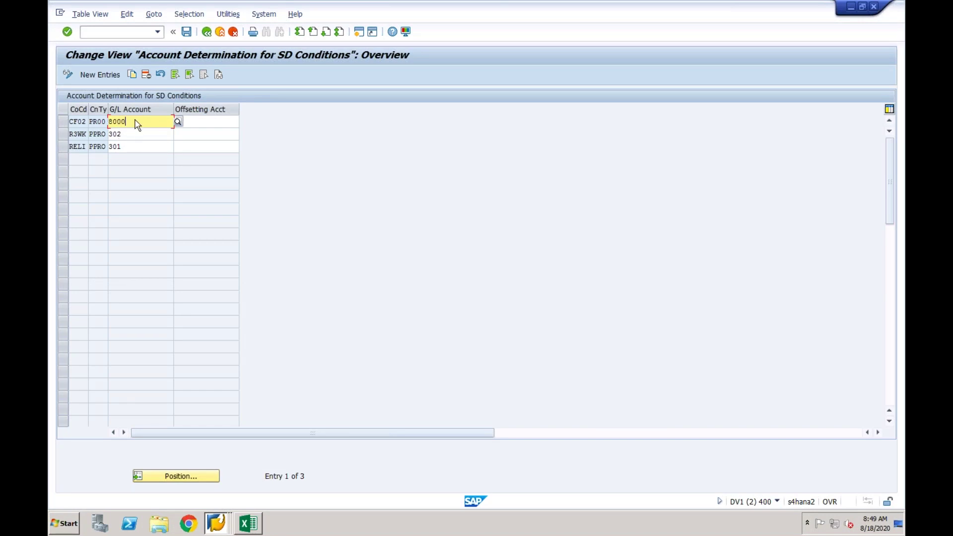
click(104, 124)
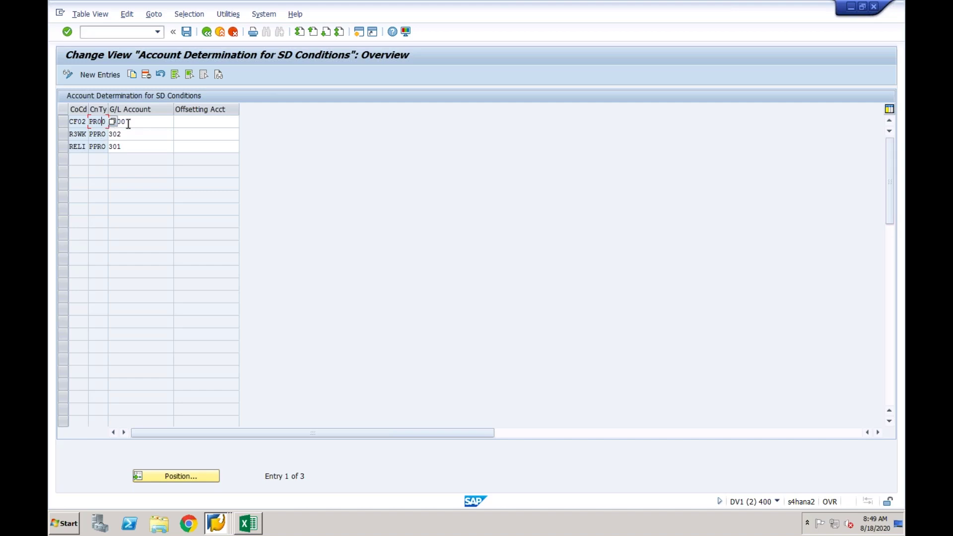
click(128, 123)
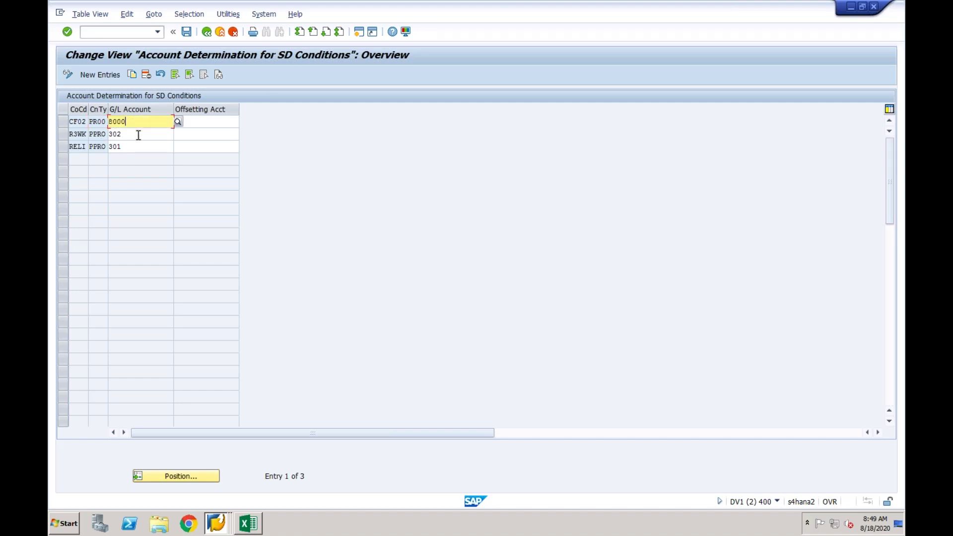
click(139, 135)
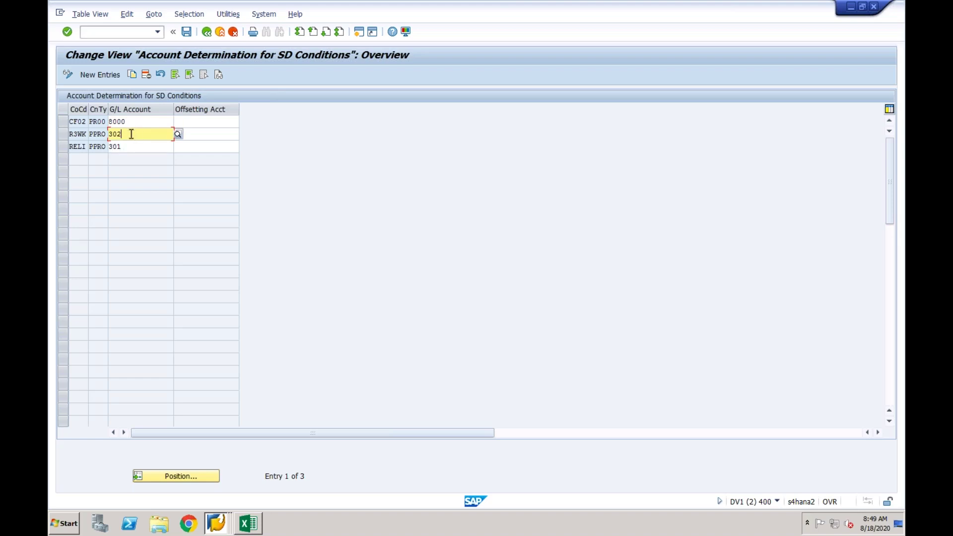
click(193, 137)
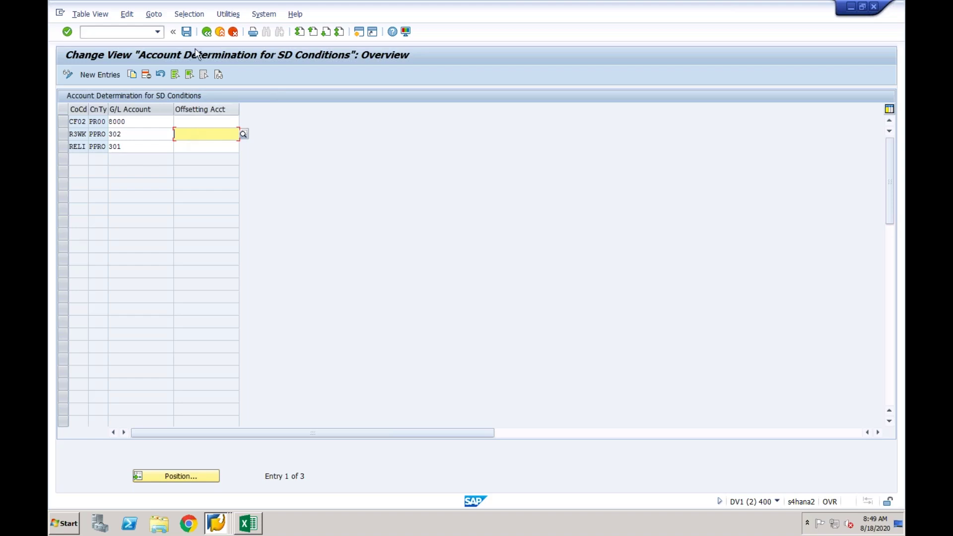
Go back to the IMG tree and collapse CO-PA Mapping, Mapping and Target System Settings.
click(208, 33)
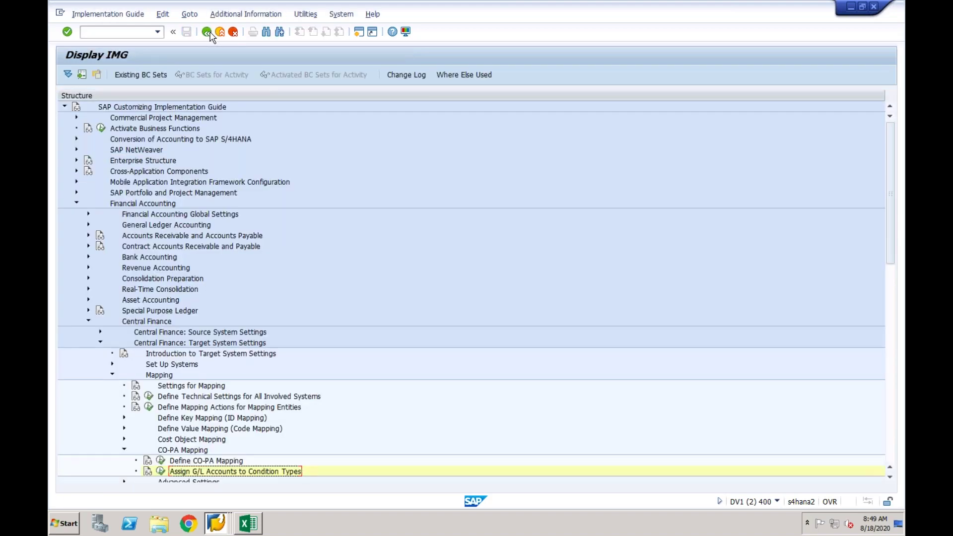
click(125, 451)
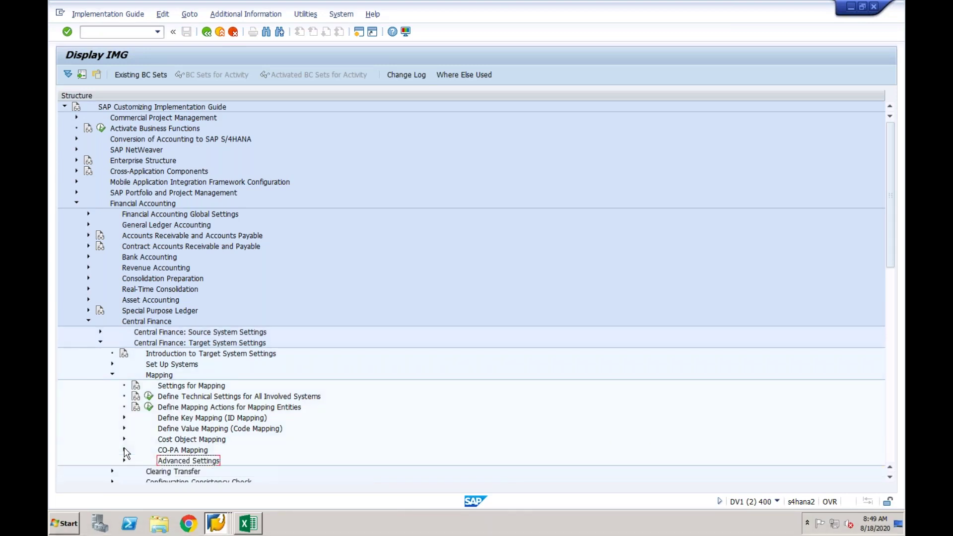
click(113, 375)
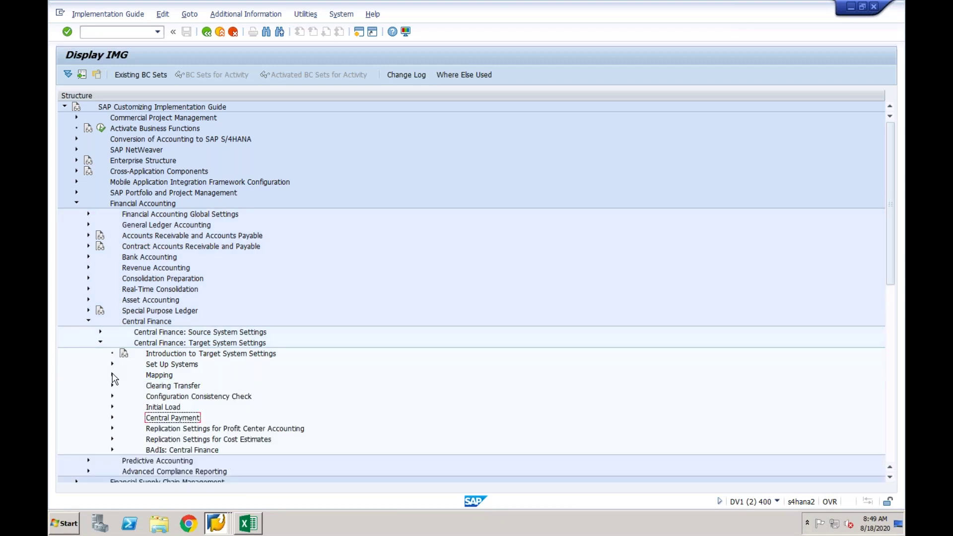
click(100, 343)
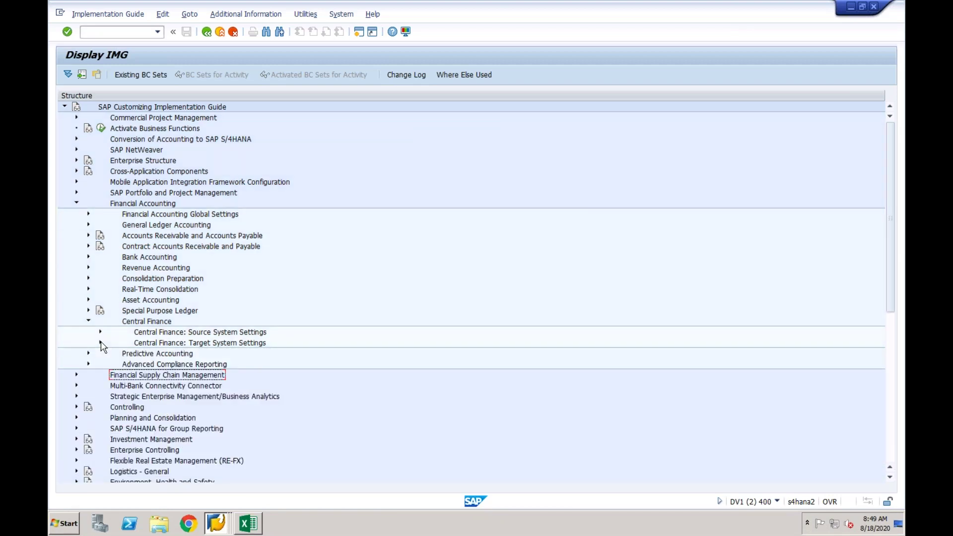